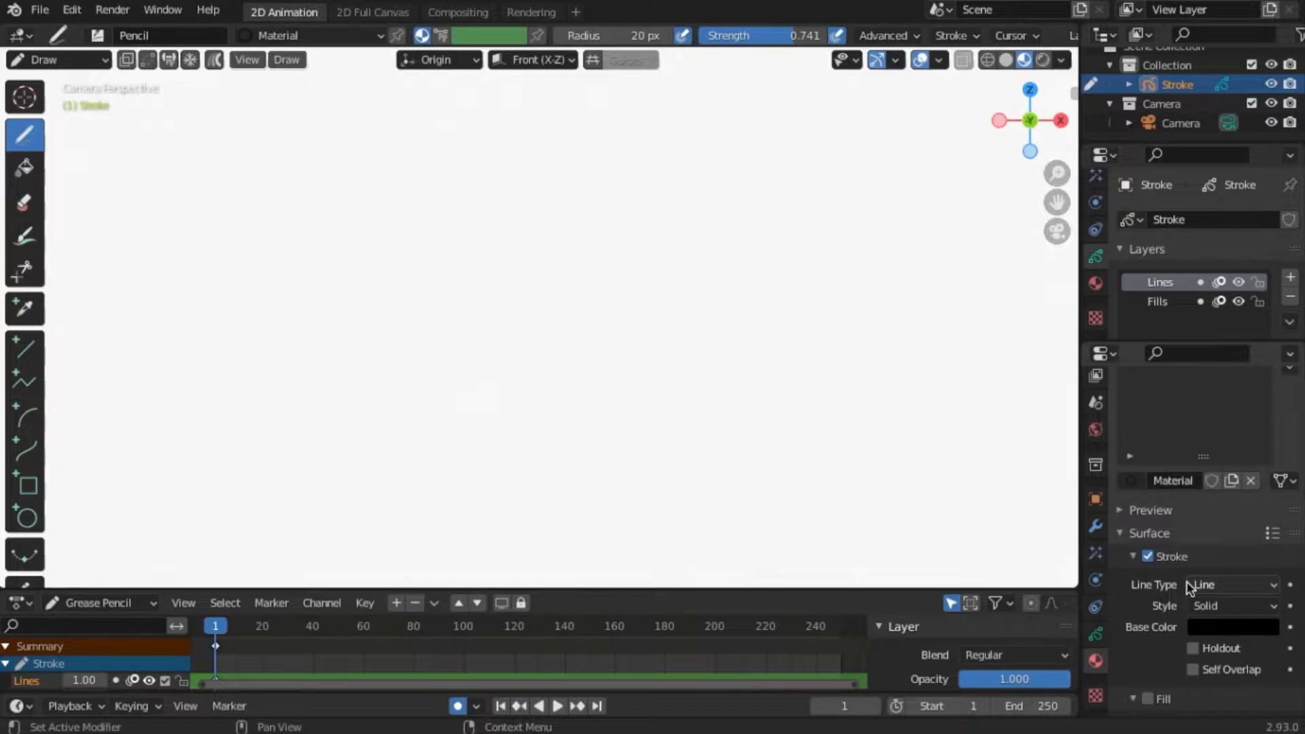
- Set the stroke base color of the grease pencil material to bright red
left_click(1269, 549)
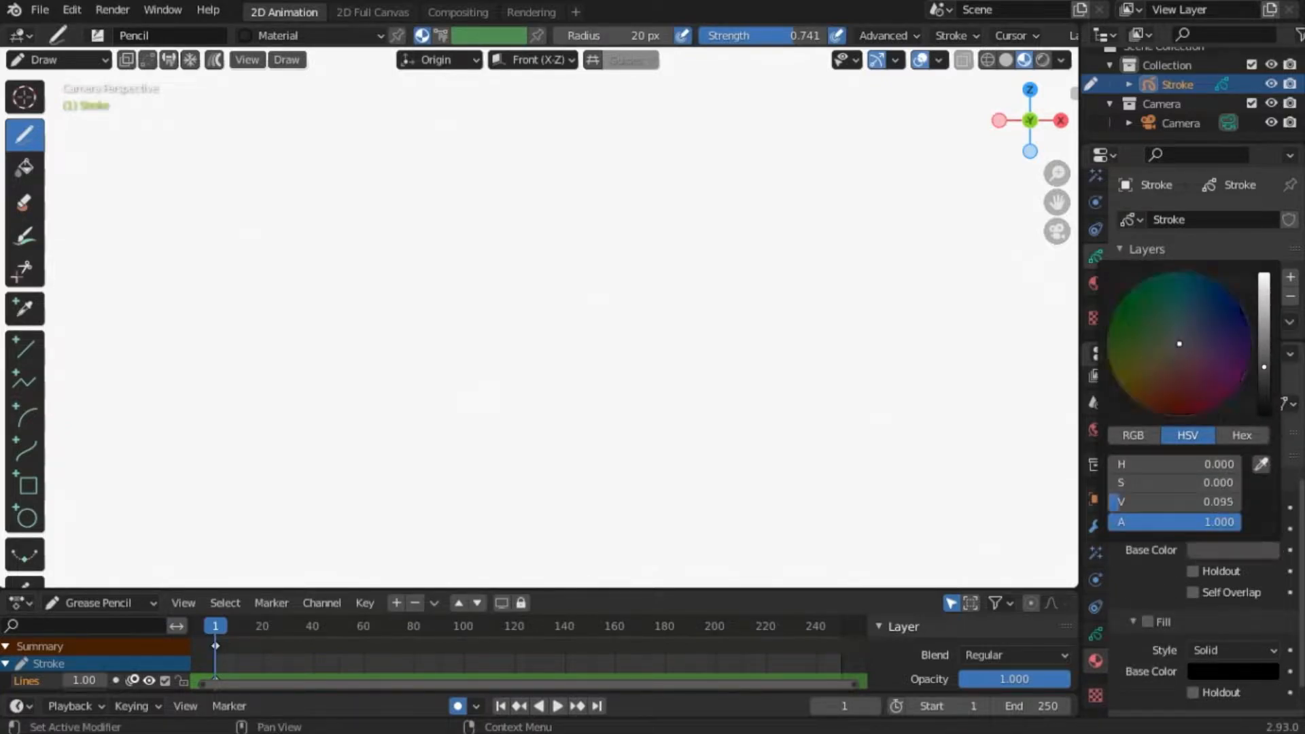
left_click_drag(1264, 388, 1265, 273)
left_click_drag(1180, 345, 1177, 416)
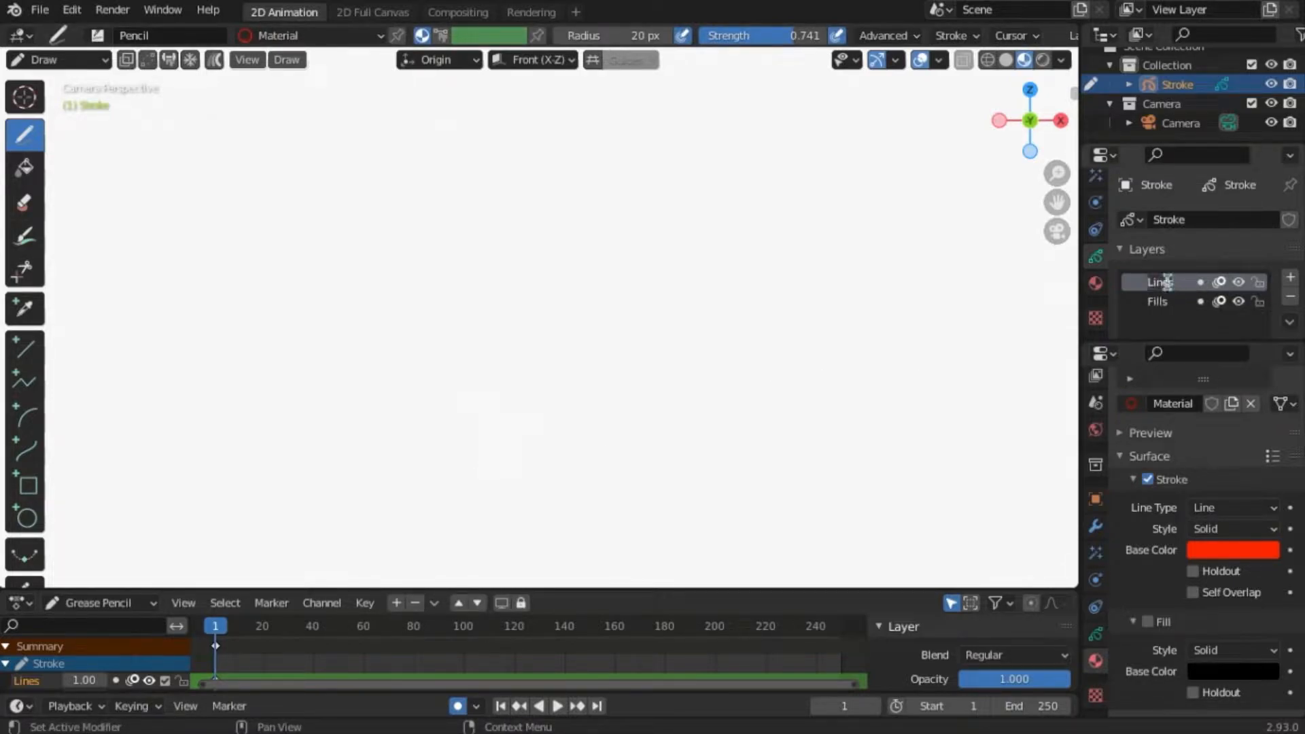
- Rename the Lines layer to Guidelines
type("g")
type("G")
type("uidelines")
key("Return")
- Rename the Fills layer to character-Sketch
left_click_drag(1080, 315, 969, 313)
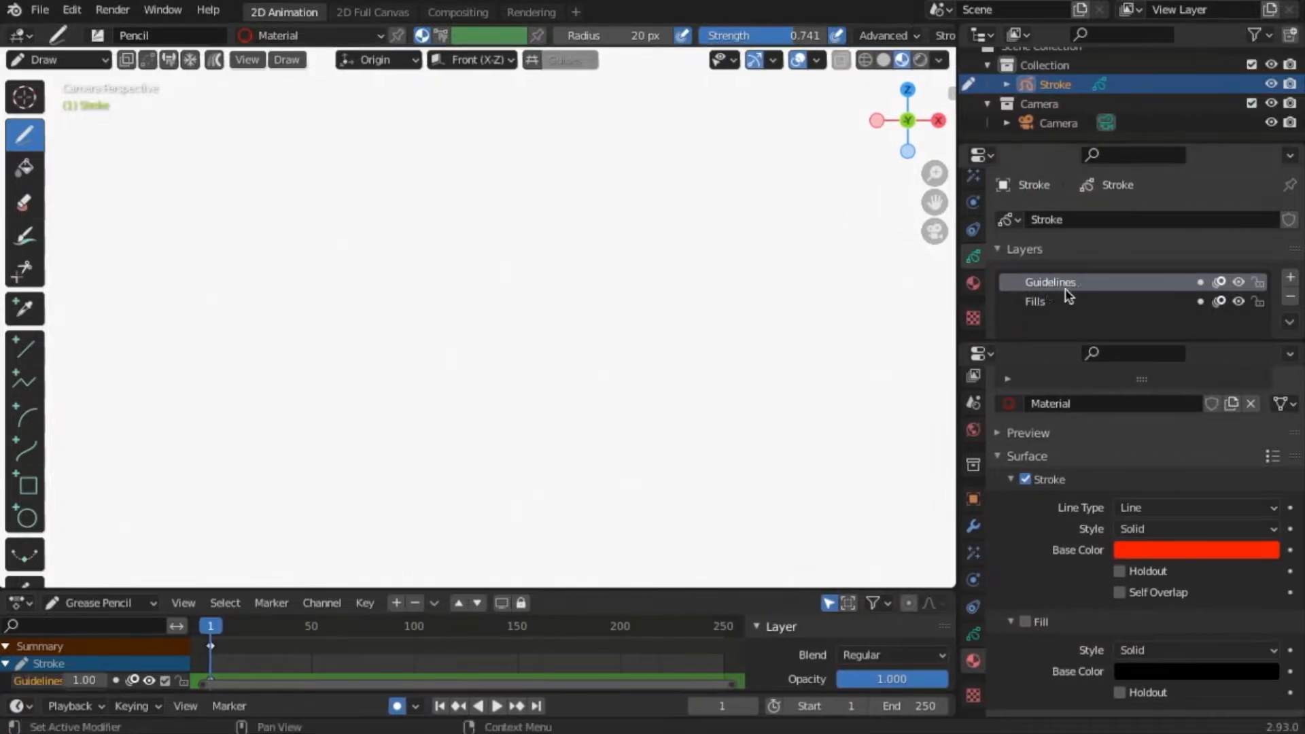
left_click(1053, 301)
double_click(1058, 297)
type("character")
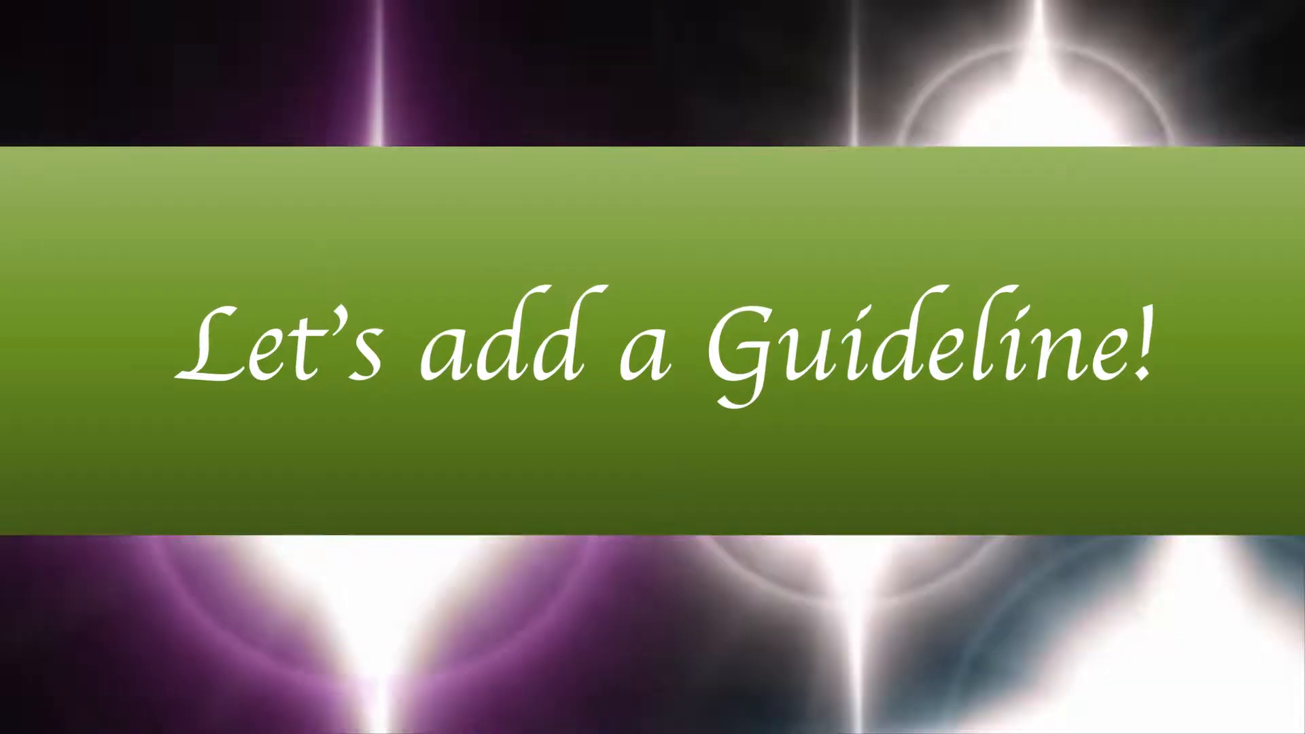
type("characte")
type("r-Sketch")
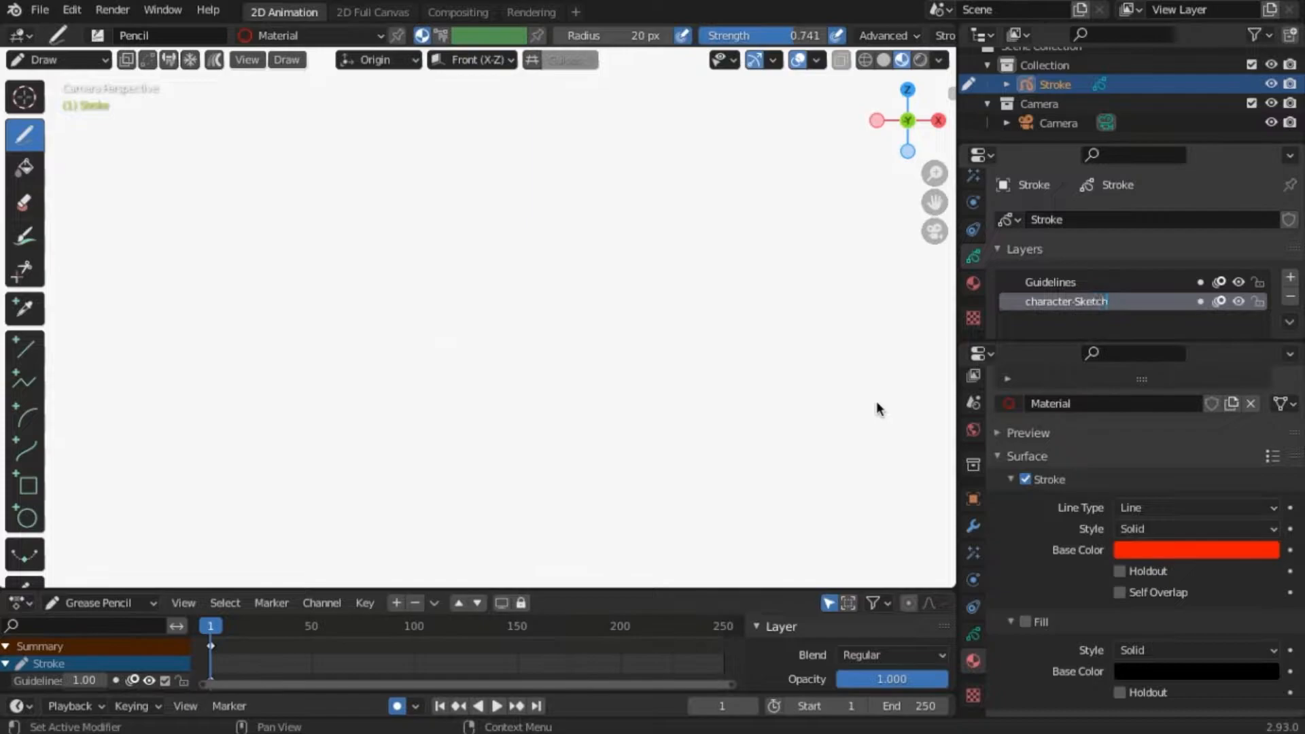
key("Return")
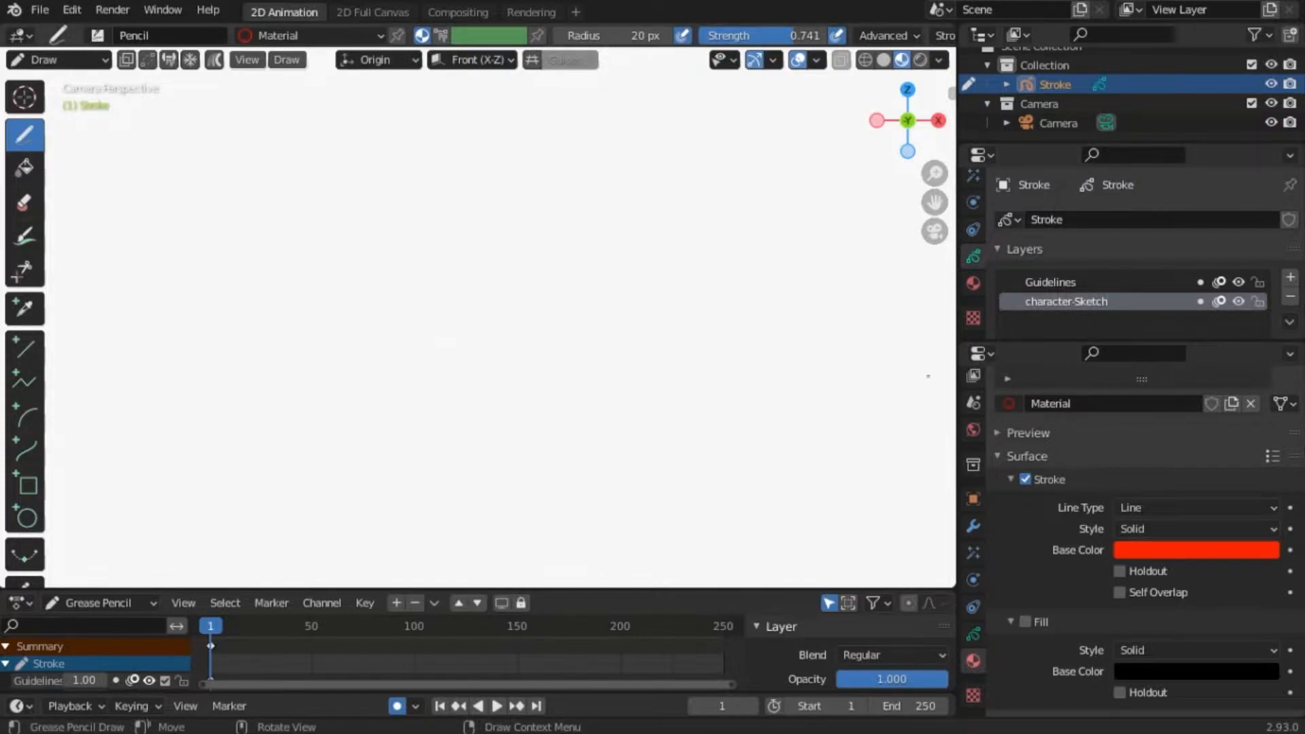
left_click_drag(957, 311, 1055, 327)
- Make the Guidelines layer active and try a straight line across the lower part of the camera frame with the Line tool
left_click(1146, 282)
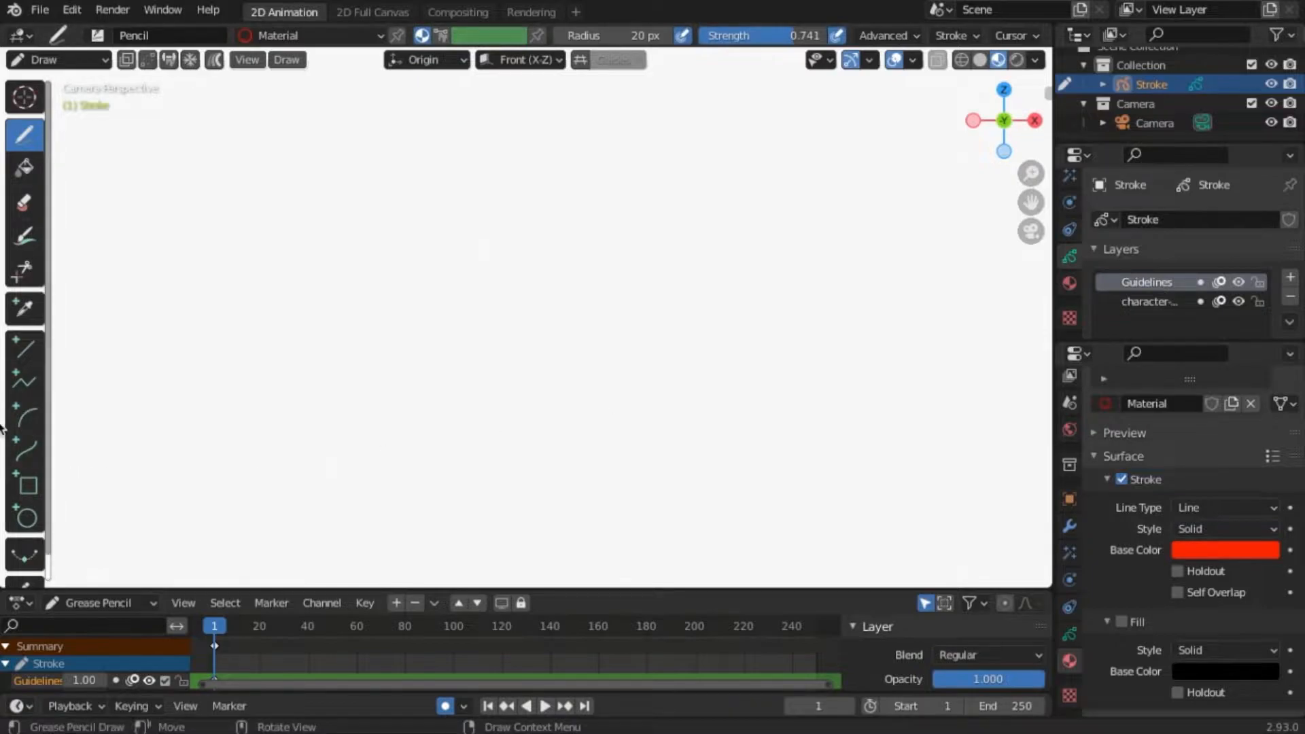
left_click(25, 348)
key("Home")
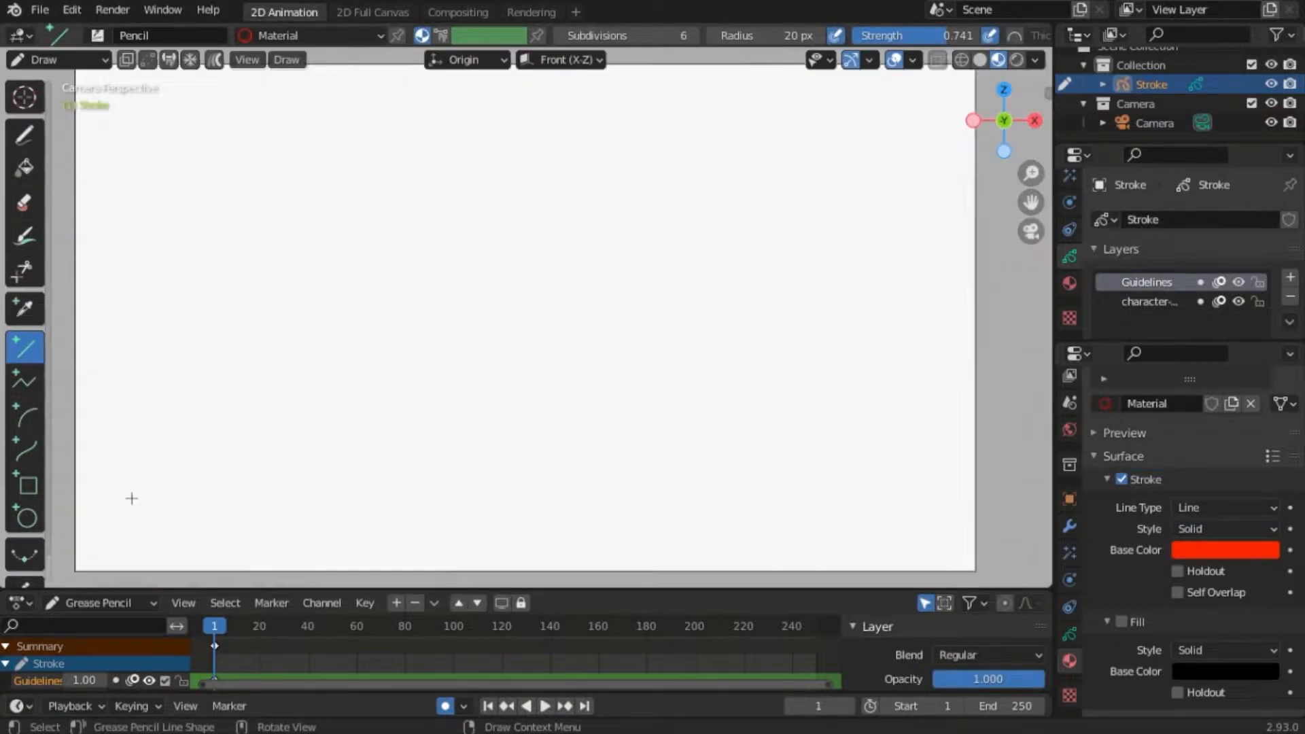
left_click_drag(49, 498, 973, 558)
key("Escape")
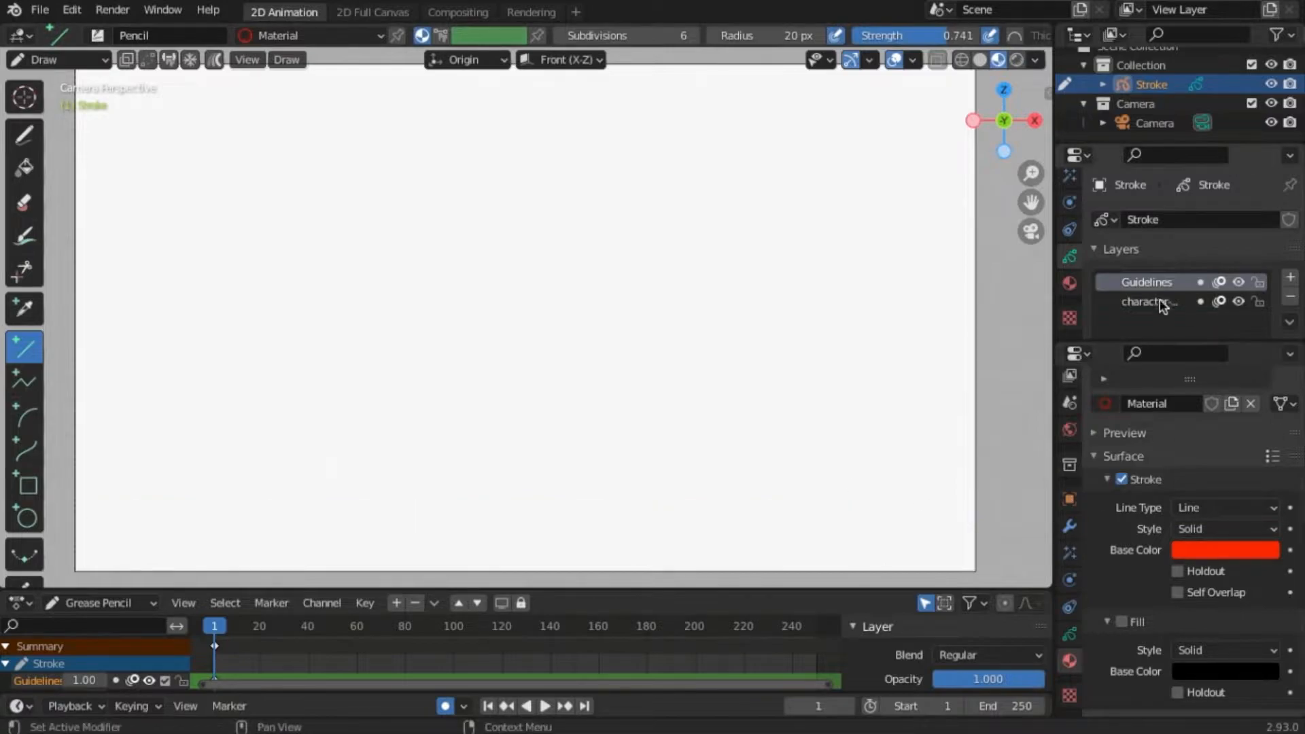
- Add a second material to the Stroke object and set its stroke base color to dark grey
scroll(1223, 550, "up", 5)
left_click(1290, 417)
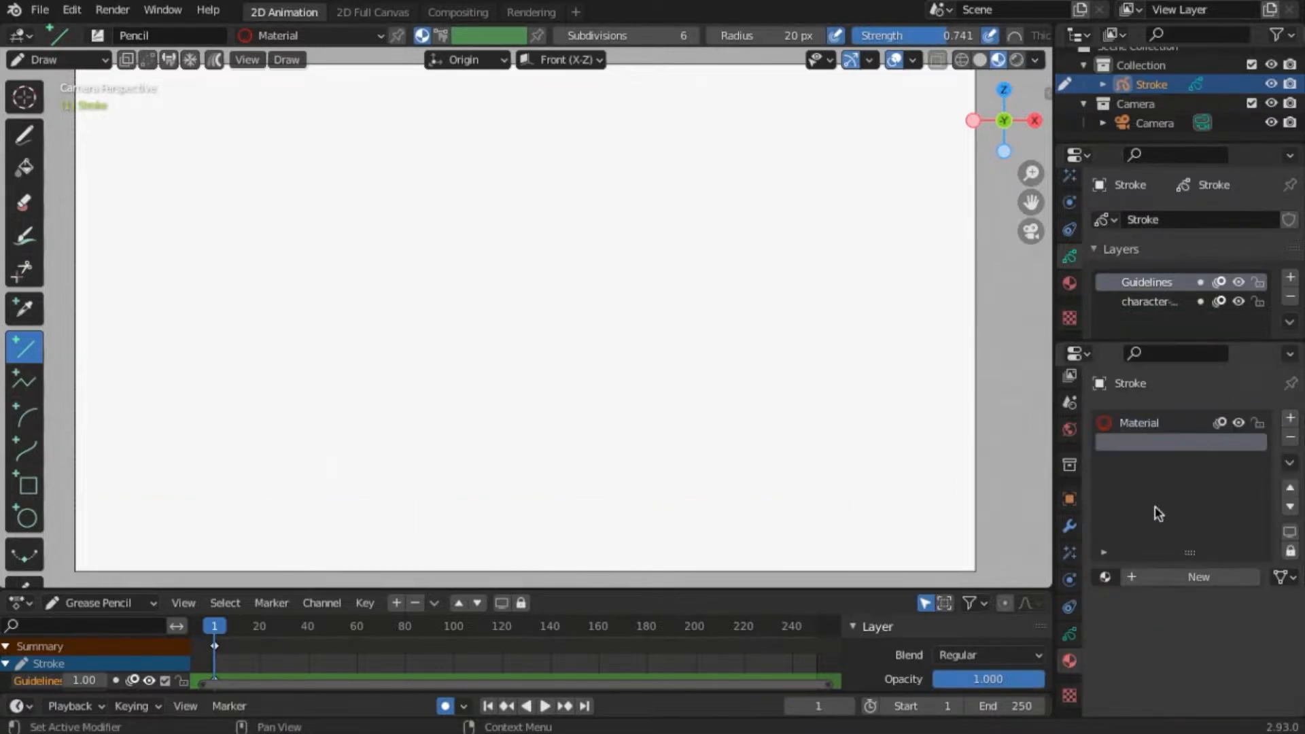
left_click(1191, 578)
scroll(1161, 613, "down", 1)
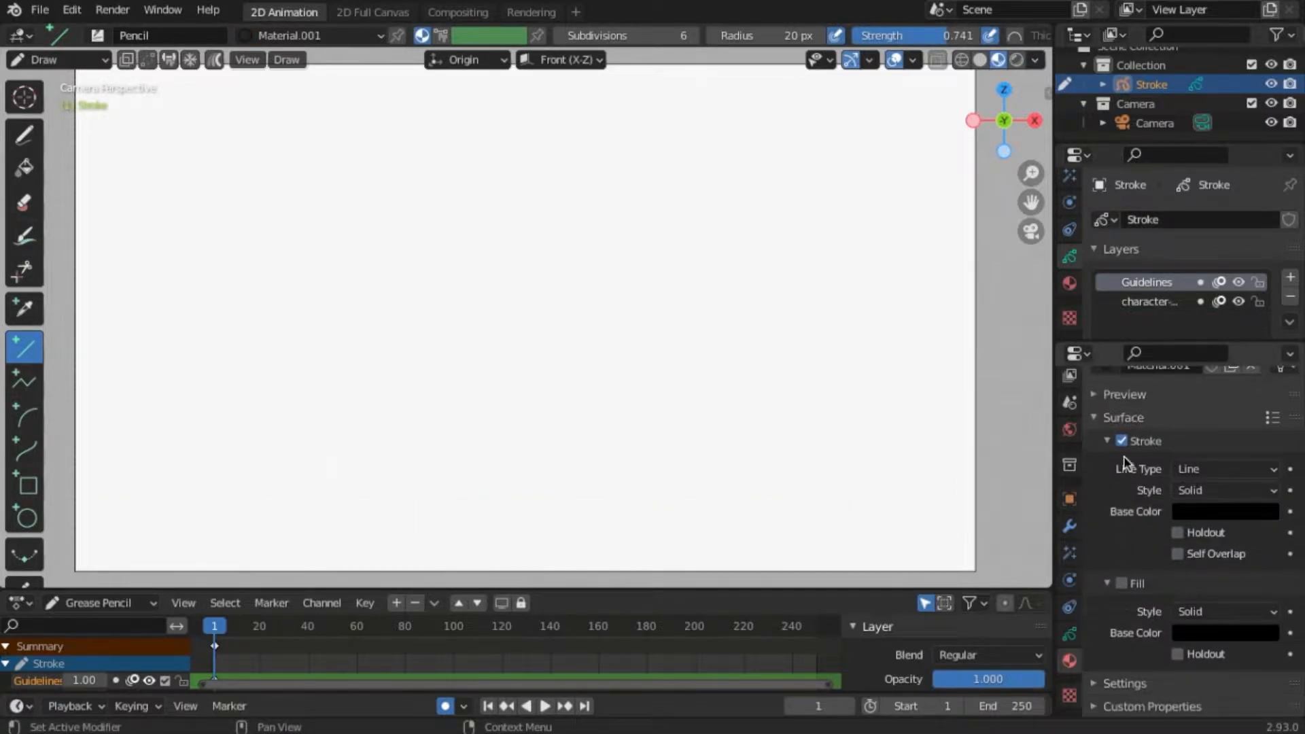
left_click(1245, 513)
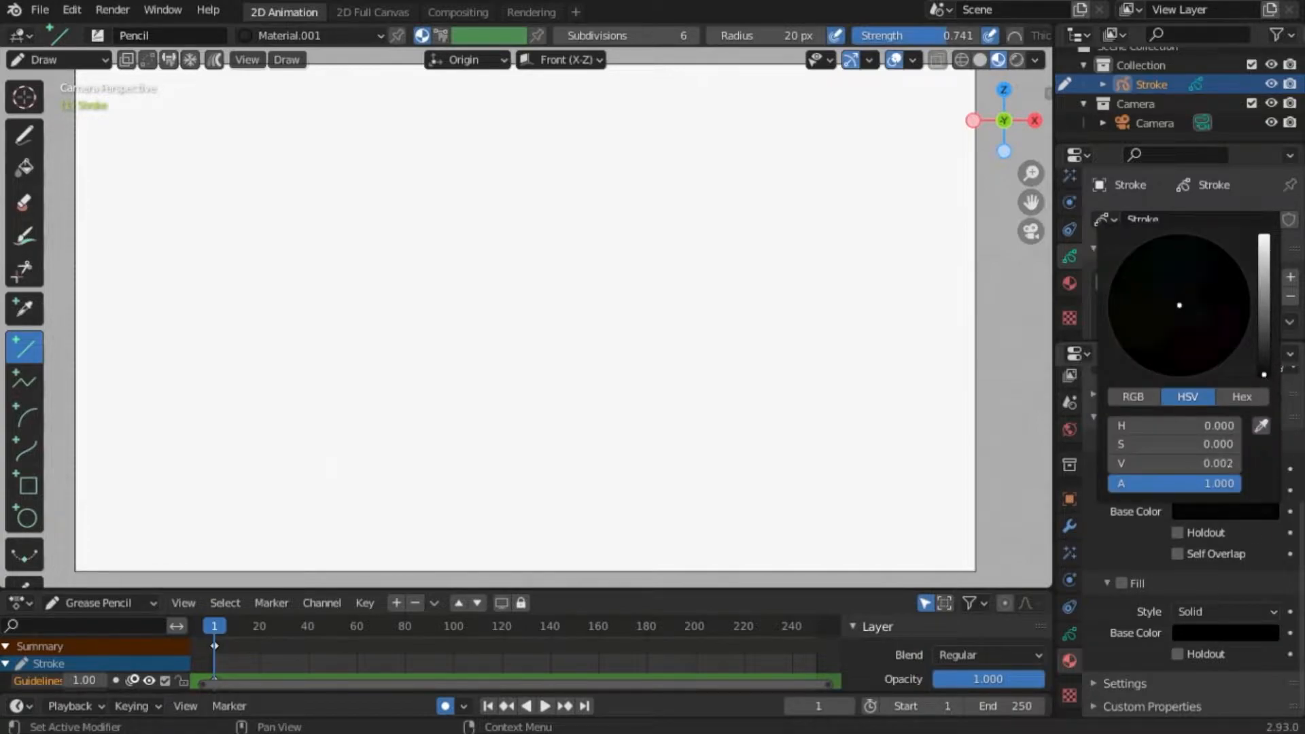
left_click_drag(1264, 375, 1265, 339)
- Draw two nearly horizontal guidelines across the full frame, one near the bottom for the feet and one higher for the head
left_click_drag(69, 511, 983, 517)
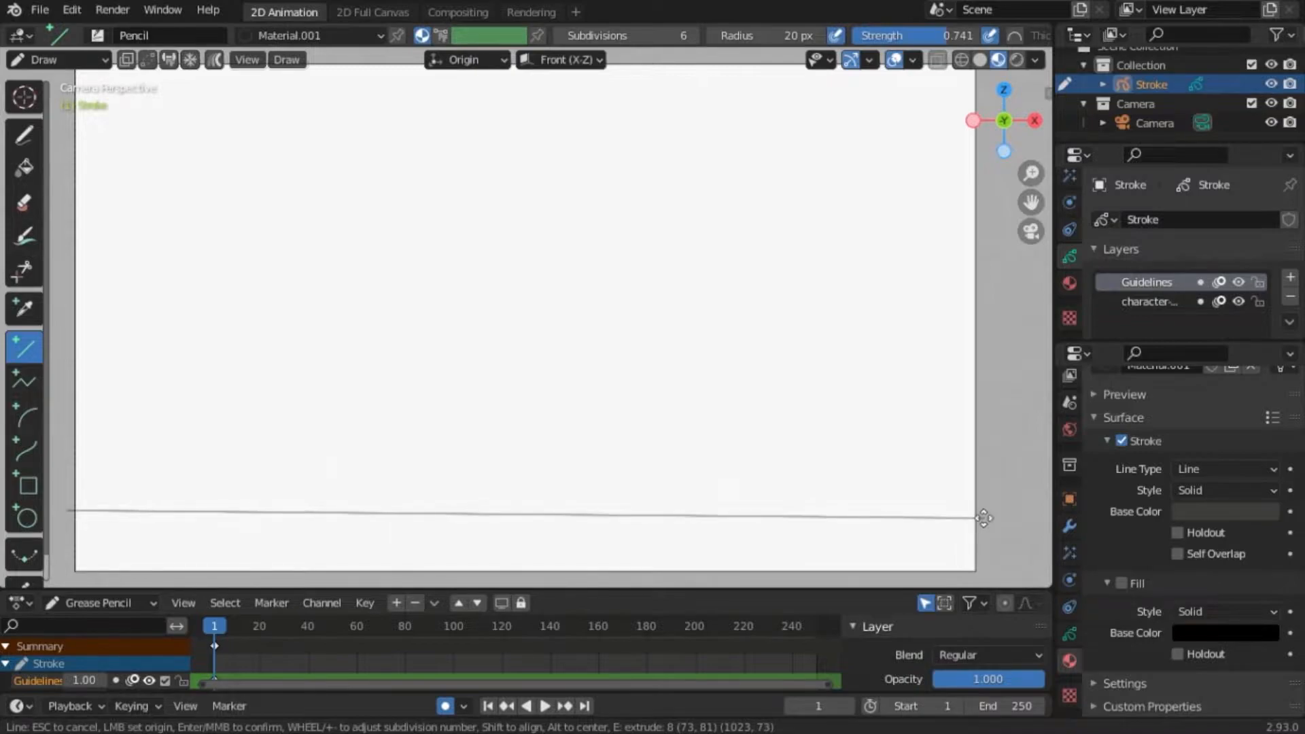
key("Return")
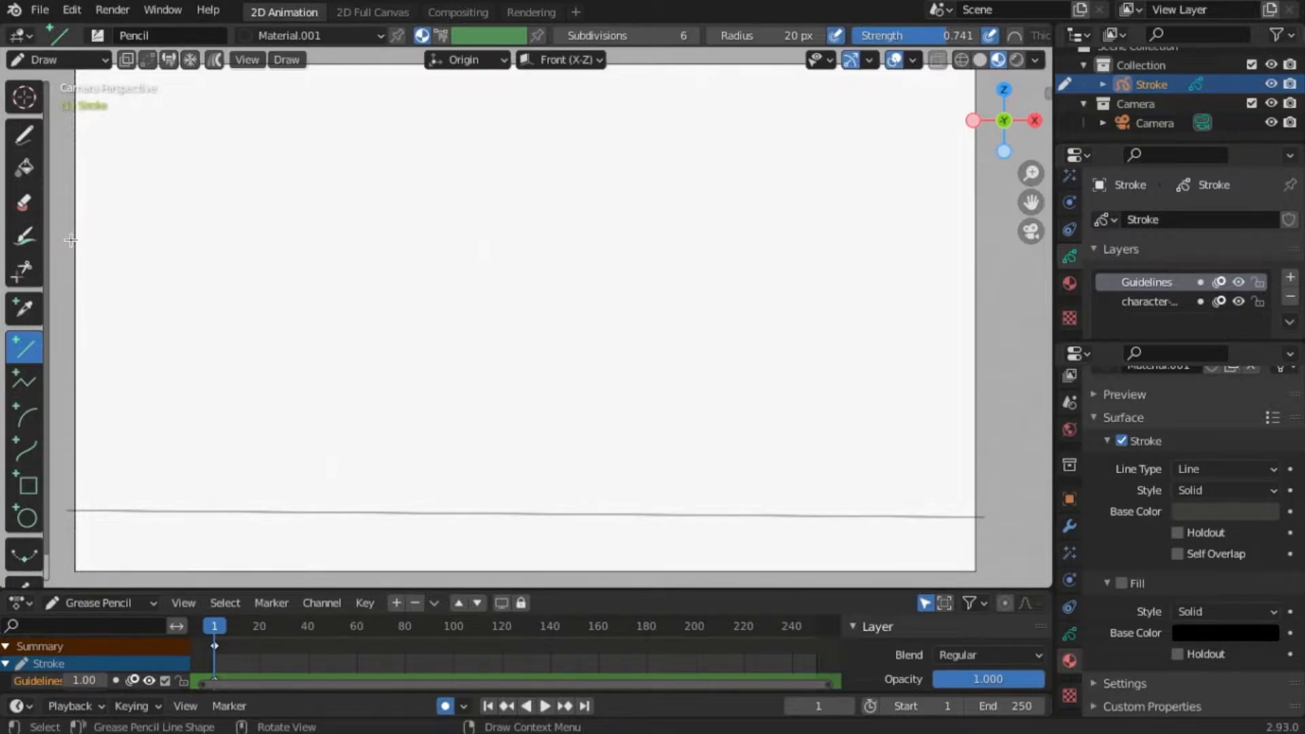
mouse_move(71, 240)
left_mouse_down()
mouse_move(978, 262)
mouse_move(989, 248)
left_mouse_up()
key("Return")
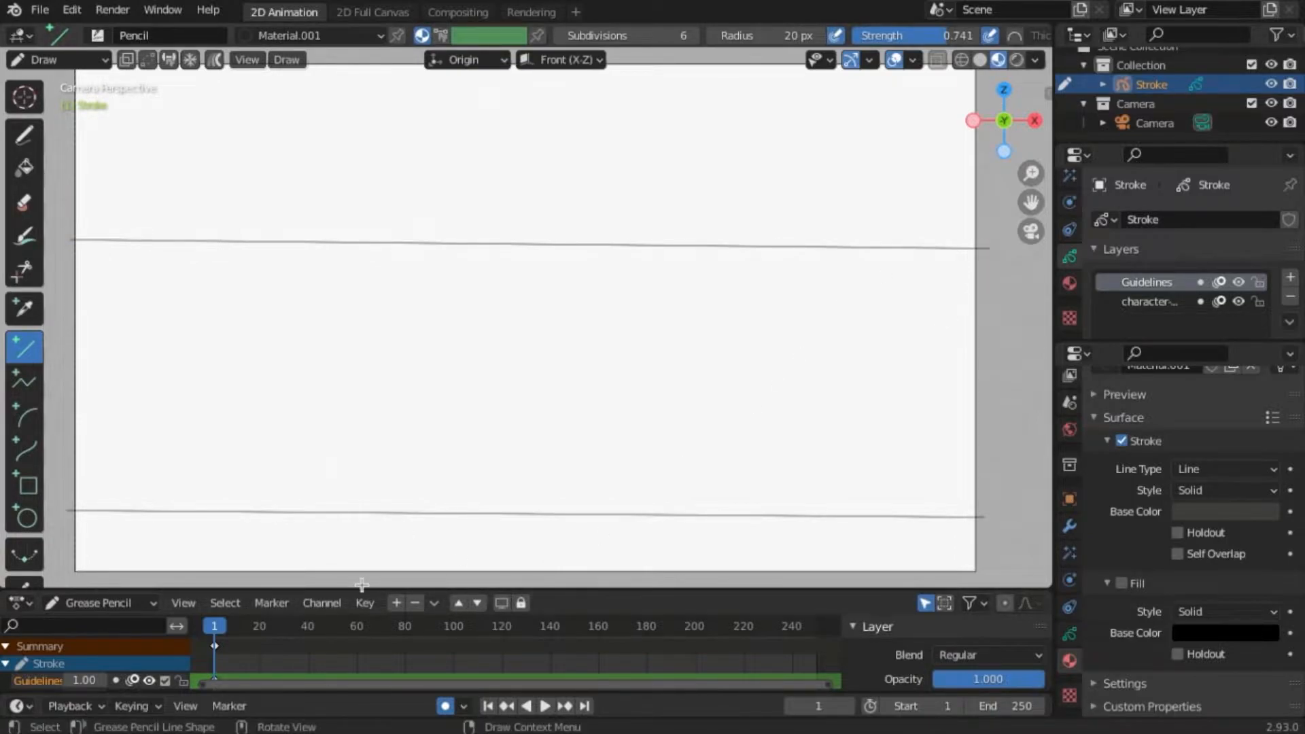
left_click(445, 706)
left_click(446, 706)
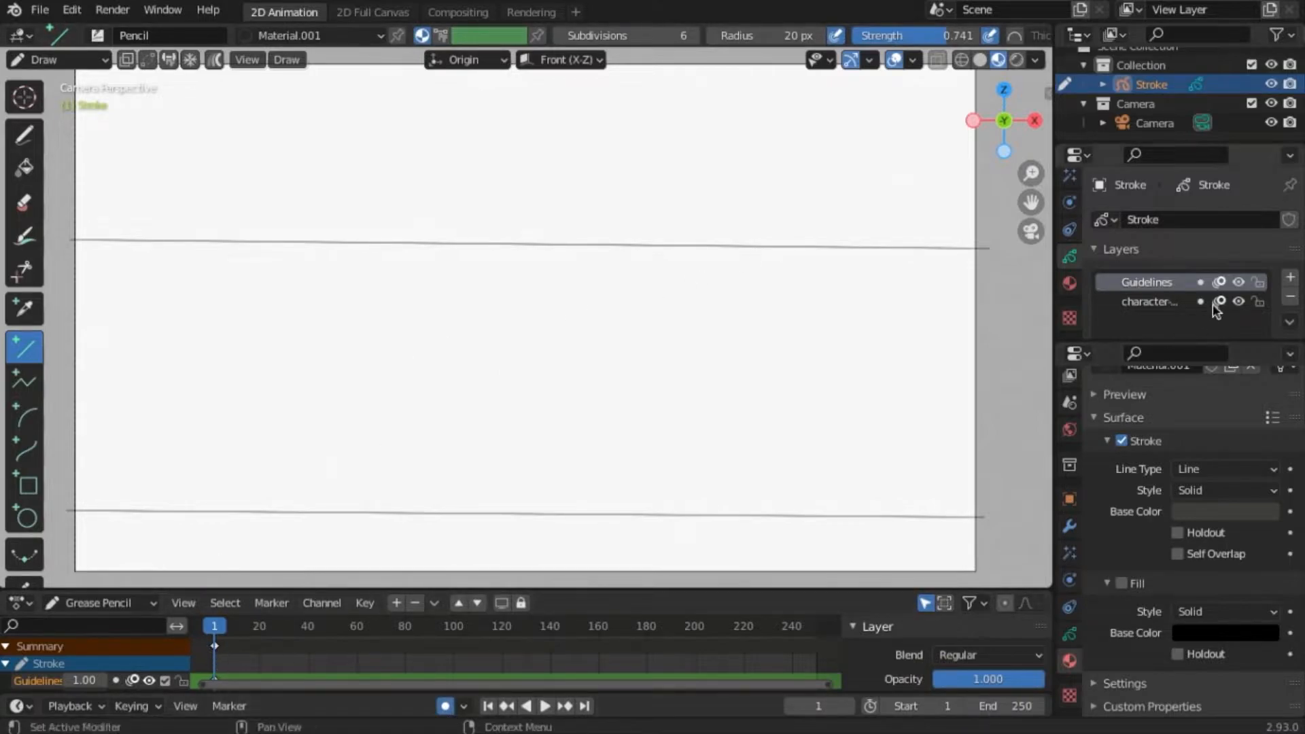
- Lock the Guidelines layer and prepare freehand drawing on the character-Sketch layer with the red material
left_click(1259, 283)
left_click(1156, 301)
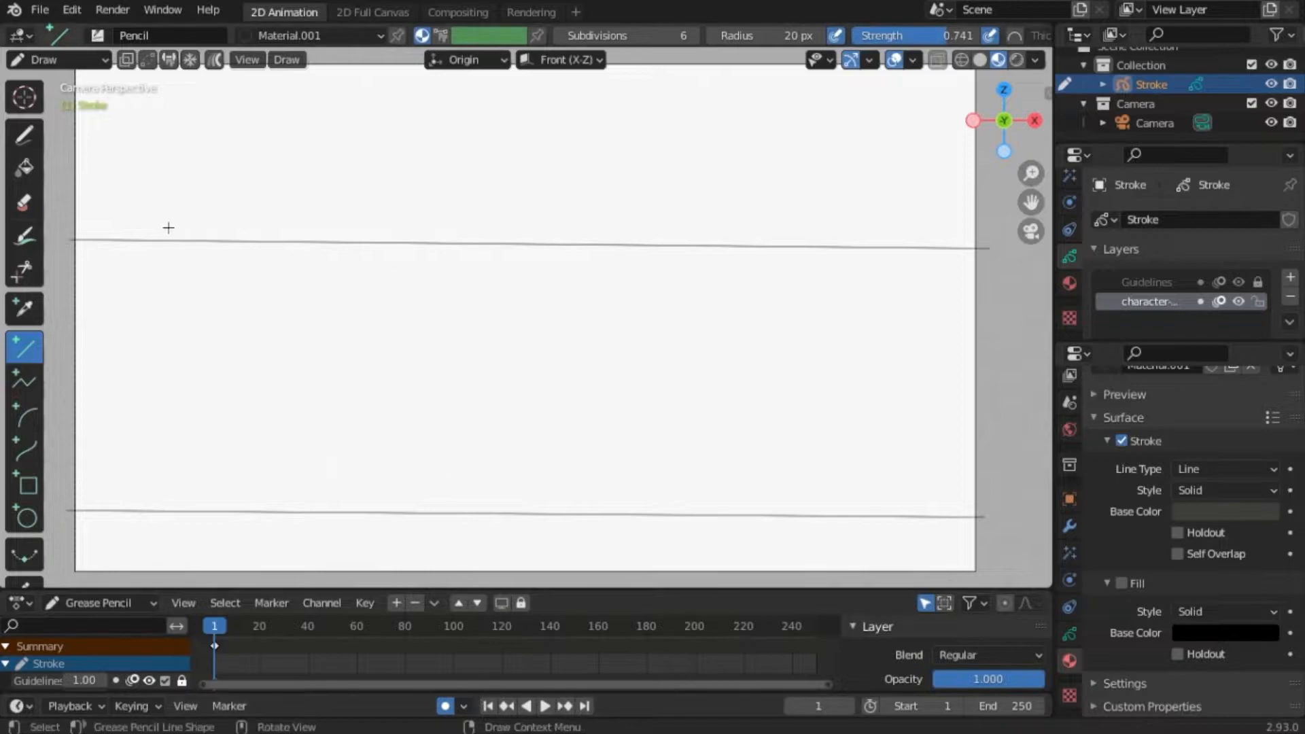
left_click(25, 137)
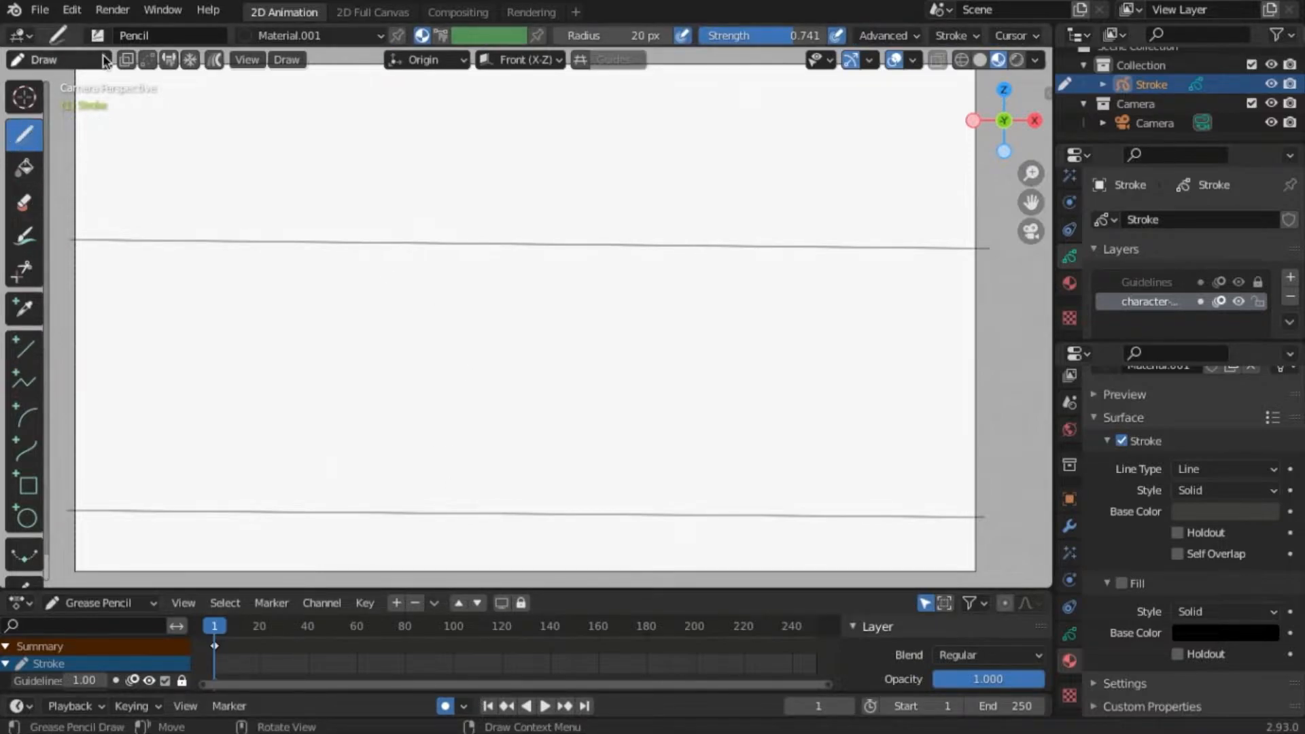
scroll(1169, 578, "up", 8)
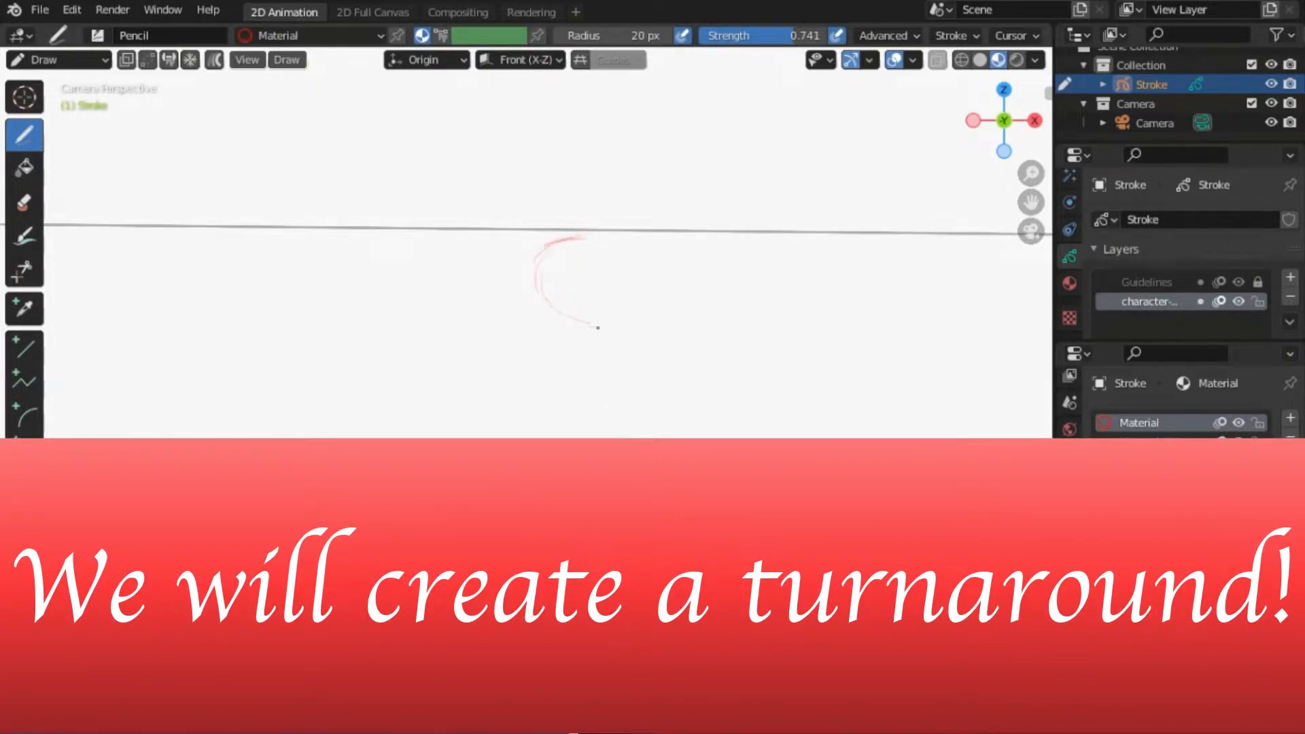
- Sketch the round head under the upper guideline with ear, face construction lines and neck, and rough in the crossed forearms
left_click_drag(608, 323, 587, 337)
mouse_move(540, 286)
left_mouse_down()
mouse_move(632, 278)
mouse_move(598, 331)
left_mouse_up()
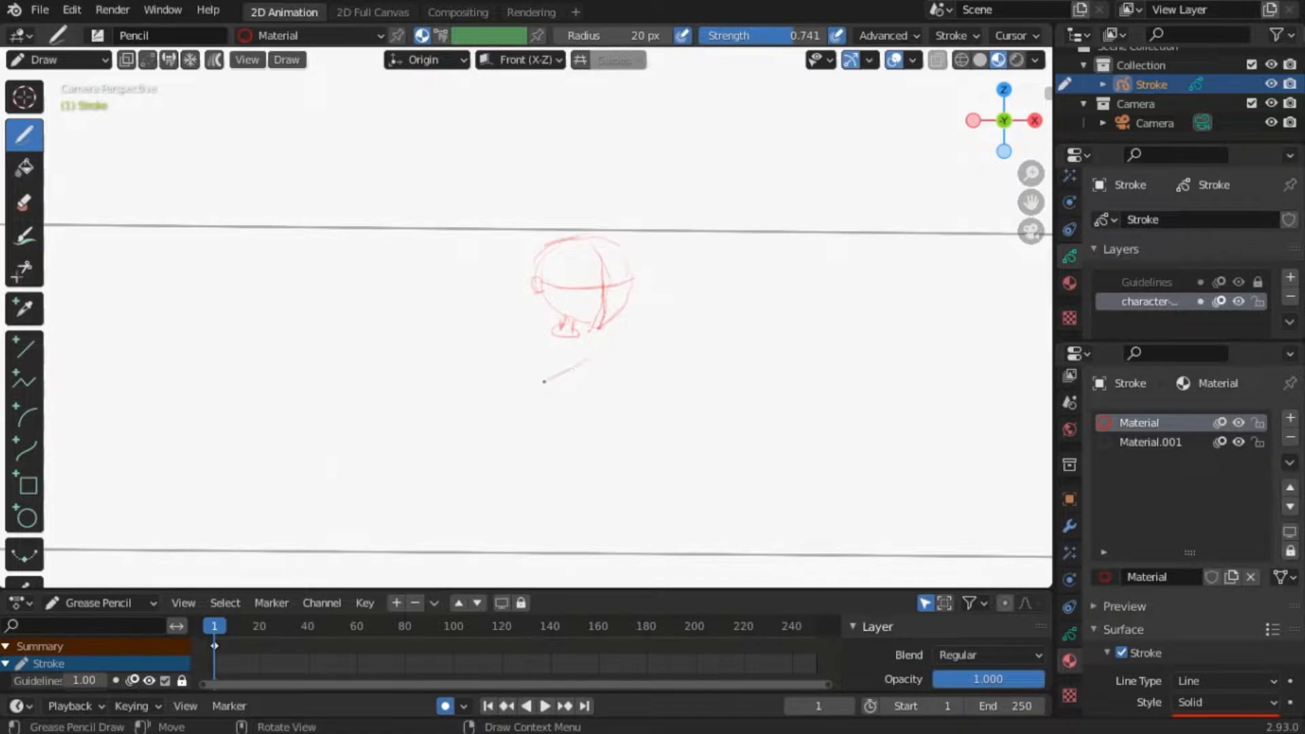
mouse_move(544, 365)
left_mouse_down()
mouse_move(610, 374)
mouse_move(538, 369)
mouse_move(589, 369)
left_mouse_up()
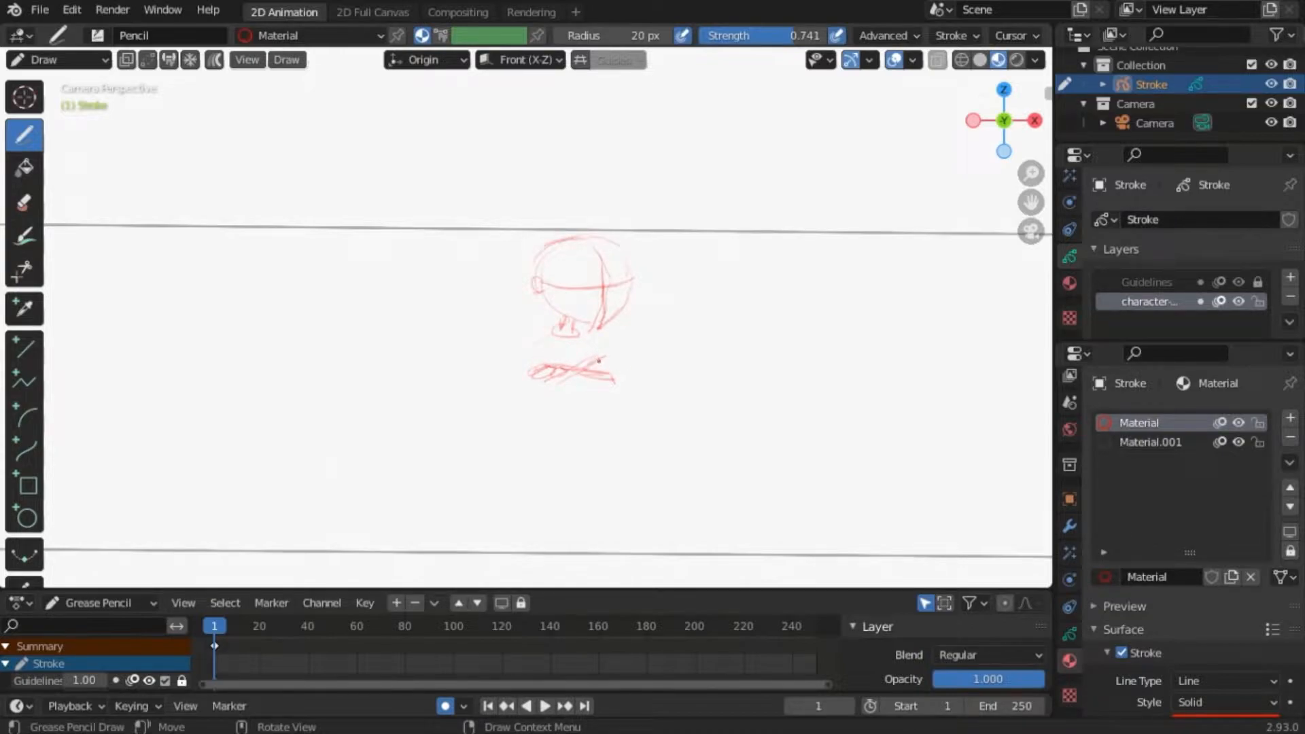
left_click_drag(626, 356, 581, 364, "ctrl")
- Sketch the loose shirt around the folded arms, with collar, shoulder, near sleeve and flared hem
mouse_move(555, 374)
left_mouse_down()
mouse_move(542, 413)
mouse_move(553, 413)
left_mouse_up()
mouse_move(576, 331)
left_mouse_down()
mouse_move(591, 421)
mouse_move(554, 441)
mouse_move(515, 430)
left_mouse_up()
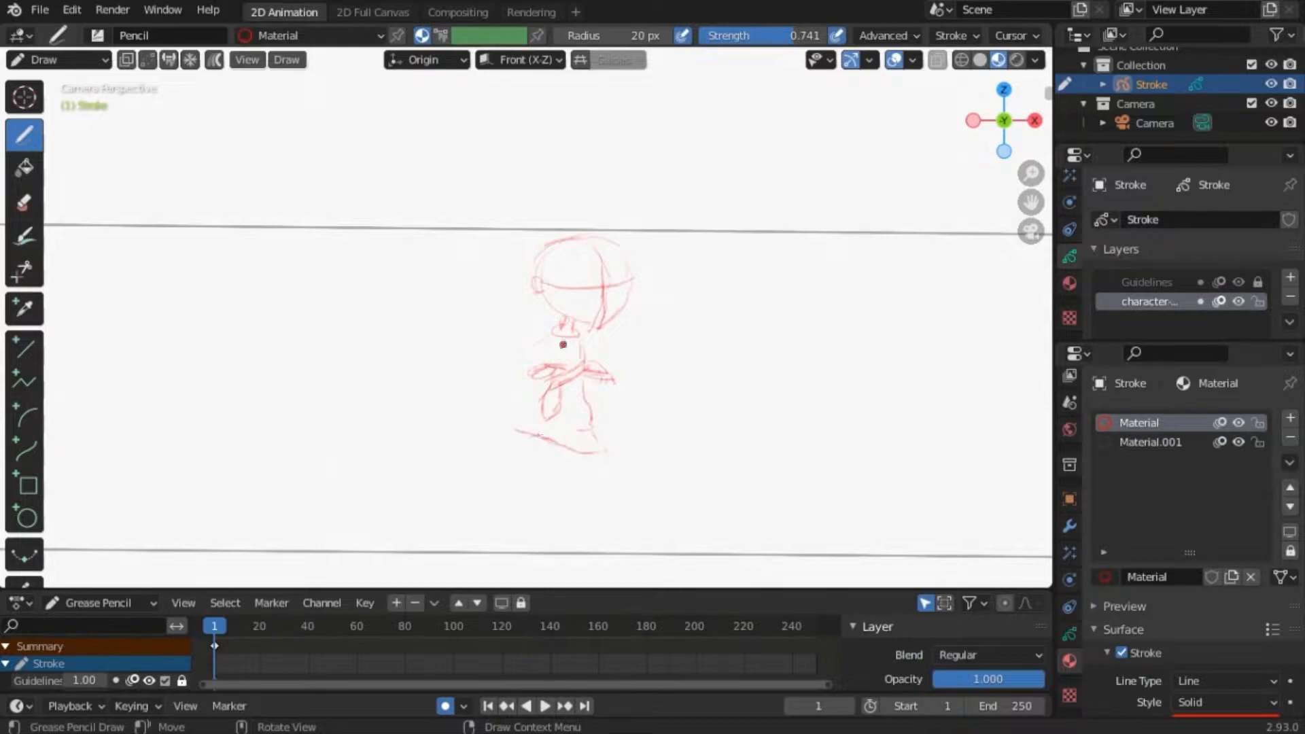
left_click_drag(553, 333, 570, 331)
mouse_move(542, 344)
left_mouse_down()
mouse_move(528, 386)
mouse_move(545, 418)
mouse_move(607, 449)
mouse_move(570, 487)
mouse_move(593, 510)
left_mouse_up()
key("ctrl+z")
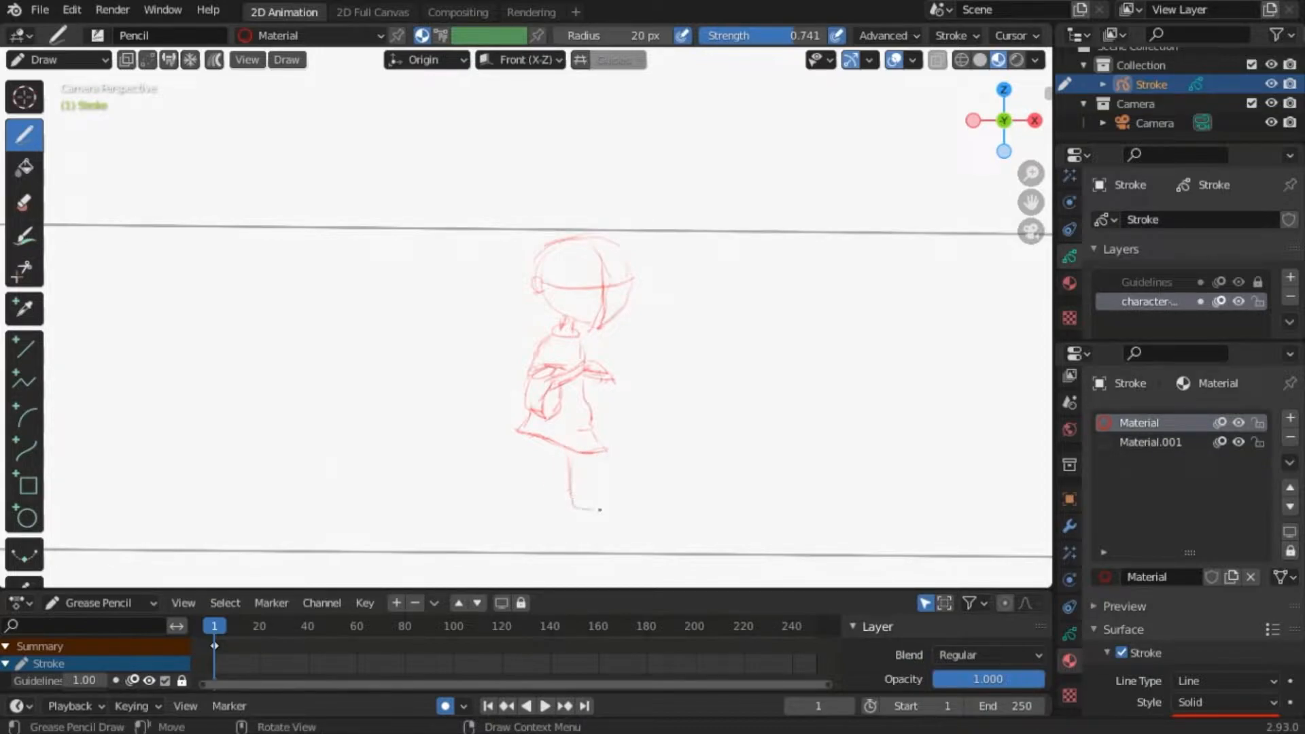
- Sketch knee-length shorts with two legs and pocket lines below the shirt hem
left_click_drag(605, 447, 602, 510)
left_click_drag(571, 466, 607, 505)
mouse_move(524, 449)
left_mouse_down()
mouse_move(527, 497)
mouse_move(575, 502)
left_mouse_up()
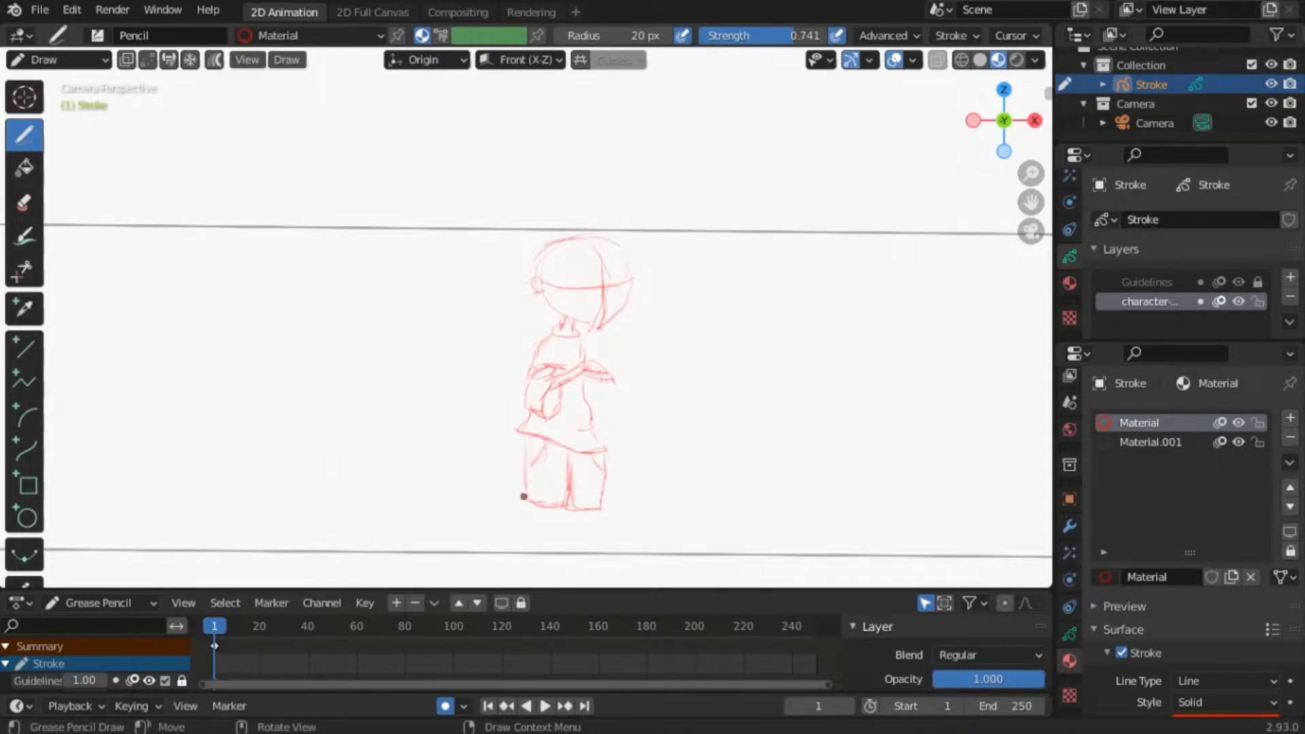
- Sketch the lower legs and both shoes on the lower guideline, and add the far sleeve and hand
left_click_drag(556, 531, 577, 545)
key("ctrl+z")
left_click_drag(545, 550, 586, 564)
mouse_move(588, 389)
left_mouse_down()
mouse_move(600, 406)
mouse_move(612, 372)
left_mouse_up()
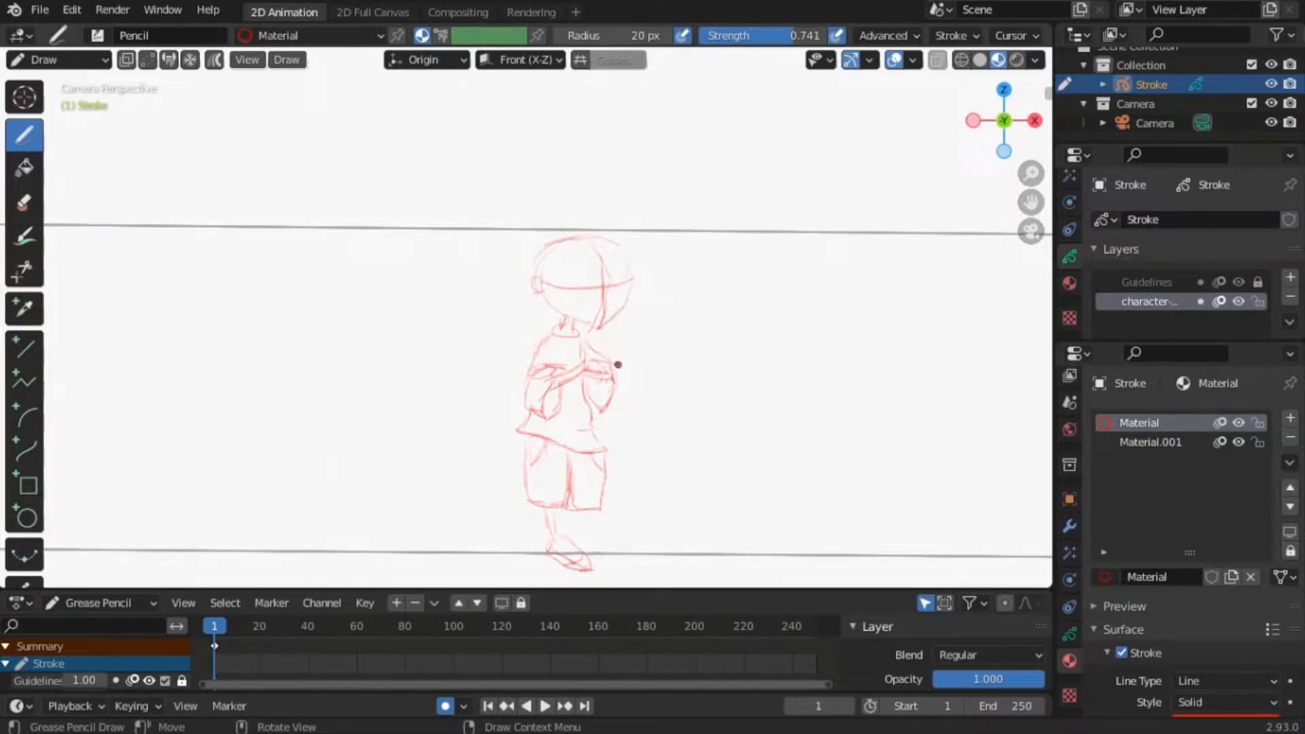
mouse_move(584, 505)
left_mouse_down()
mouse_move(593, 529)
mouse_move(636, 546)
mouse_move(615, 548)
mouse_move(646, 549)
left_mouse_up()
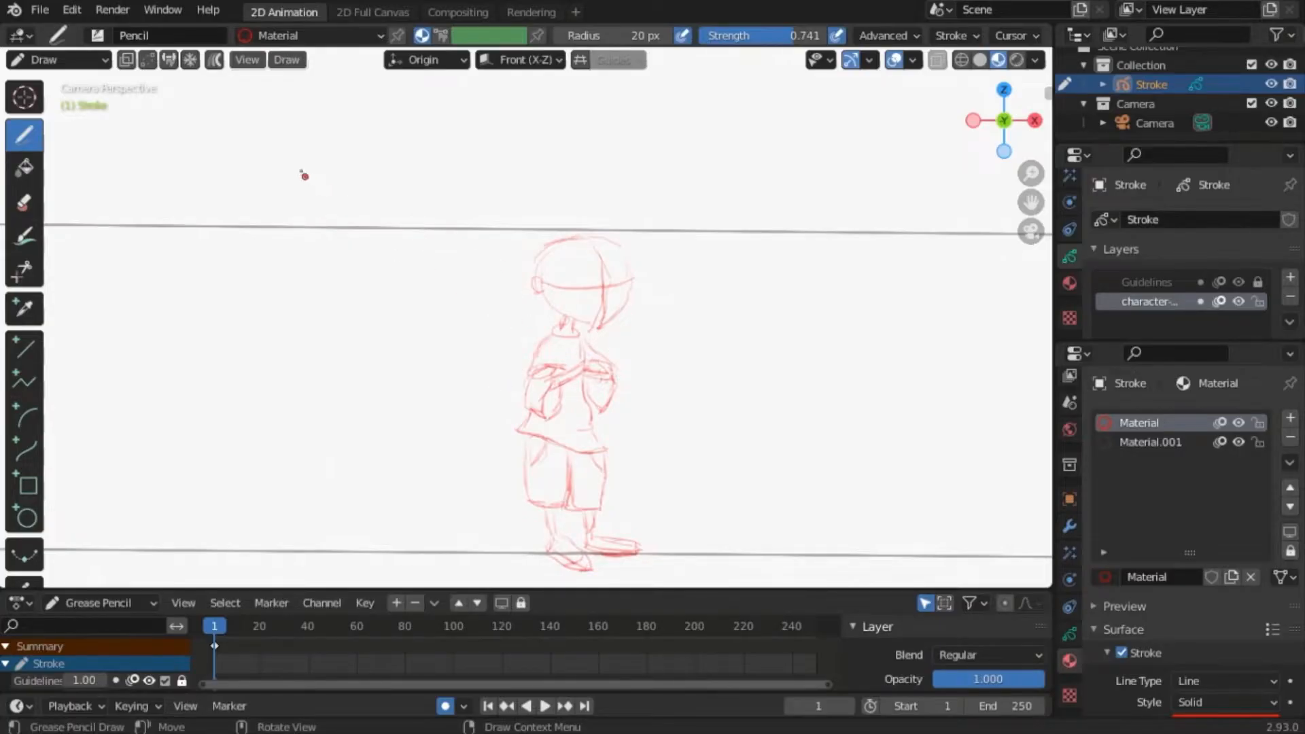
- Reshape the figure's outline from head to feet in Sculpt Mode with an enlarged Push brush, ending at a 76 px radius
left_click(68, 60)
left_click(64, 123)
key("f")
left_click(544, 495)
left_click_drag(597, 562, 585, 557)
mouse_move(518, 446)
left_mouse_down()
mouse_move(553, 475)
mouse_move(586, 324)
left_mouse_up()
left_click_drag(632, 378, 629, 382)
left_click_drag(524, 422, 529, 429)
left_click_drag(620, 461, 611, 465)
left_click_drag(617, 329, 605, 343)
mouse_move(629, 537)
left_mouse_down()
mouse_move(640, 545)
mouse_move(568, 562)
mouse_move(573, 573)
mouse_move(639, 554)
mouse_move(617, 550)
left_mouse_up()
key("f")
left_click(597, 549)
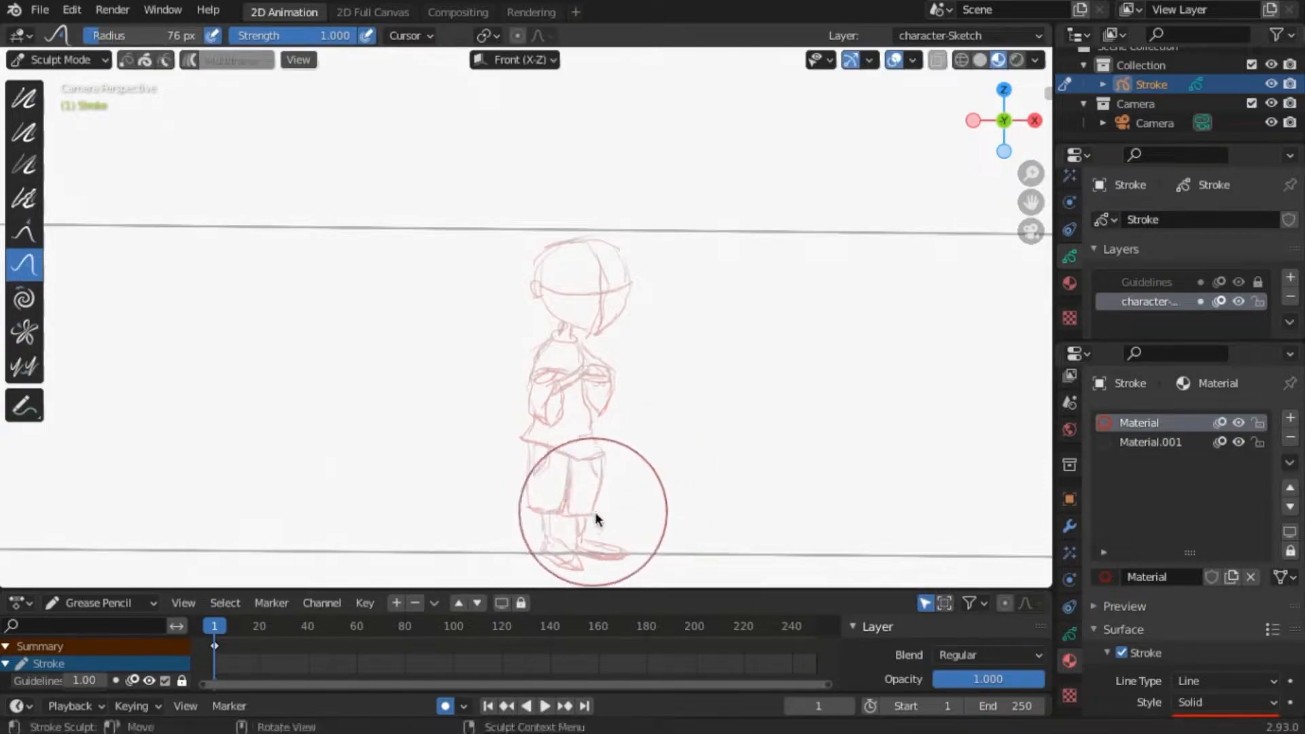
- Move the upper guideline down in Edit Mode to meet the top of the head, and return to Draw mode
left_click(60, 63)
left_click(60, 102)
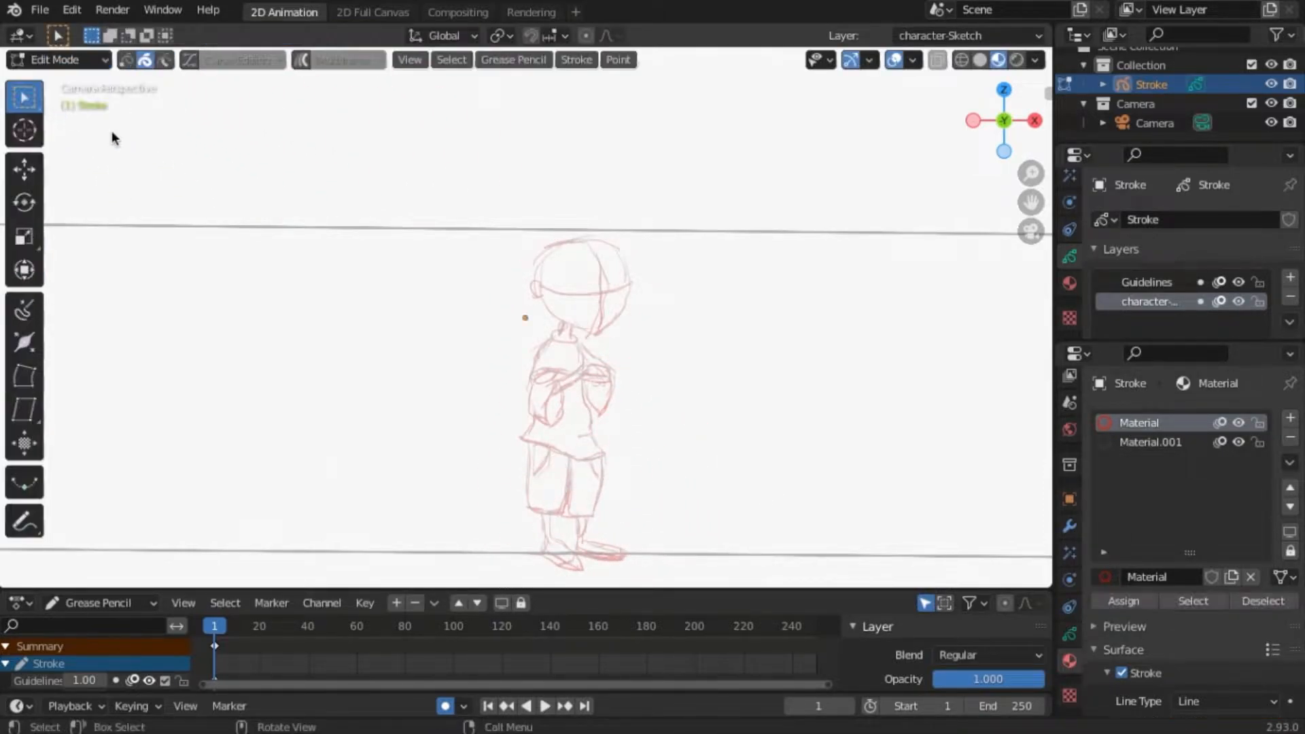
left_click(261, 232)
left_click(24, 169)
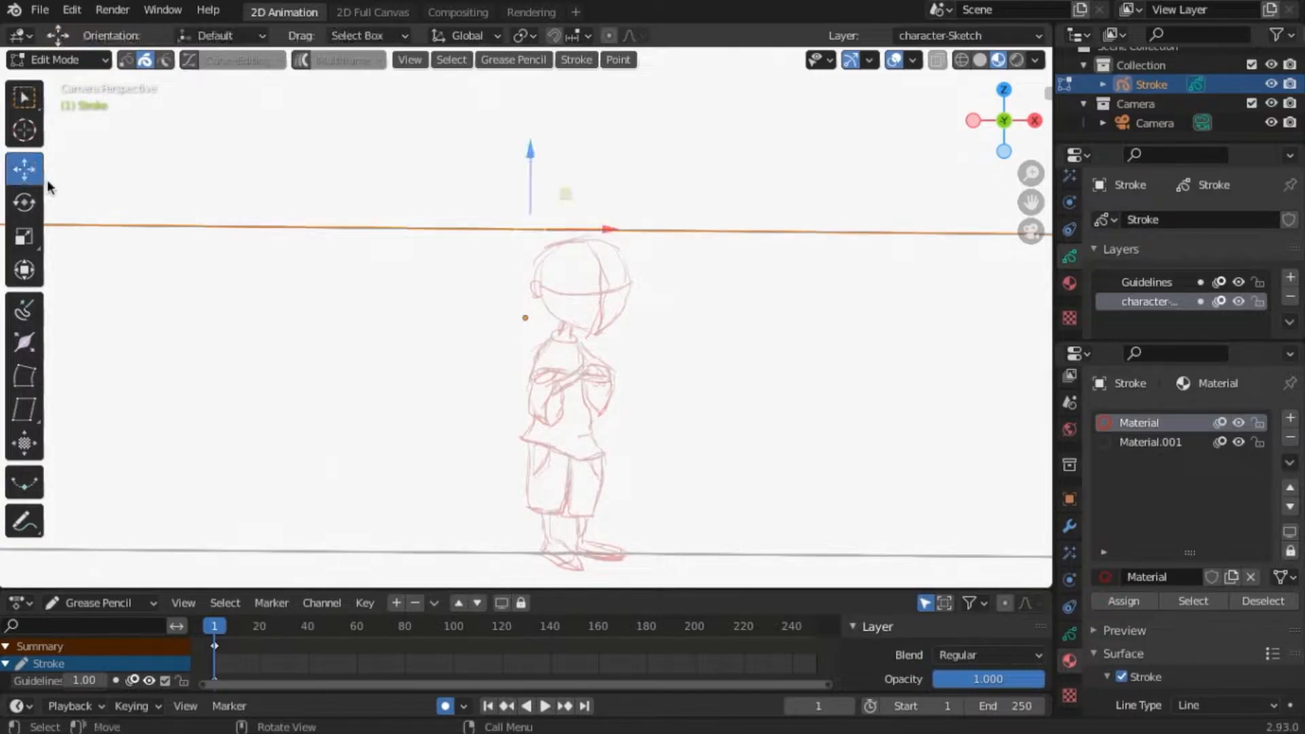
left_click_drag(531, 155, 531, 170)
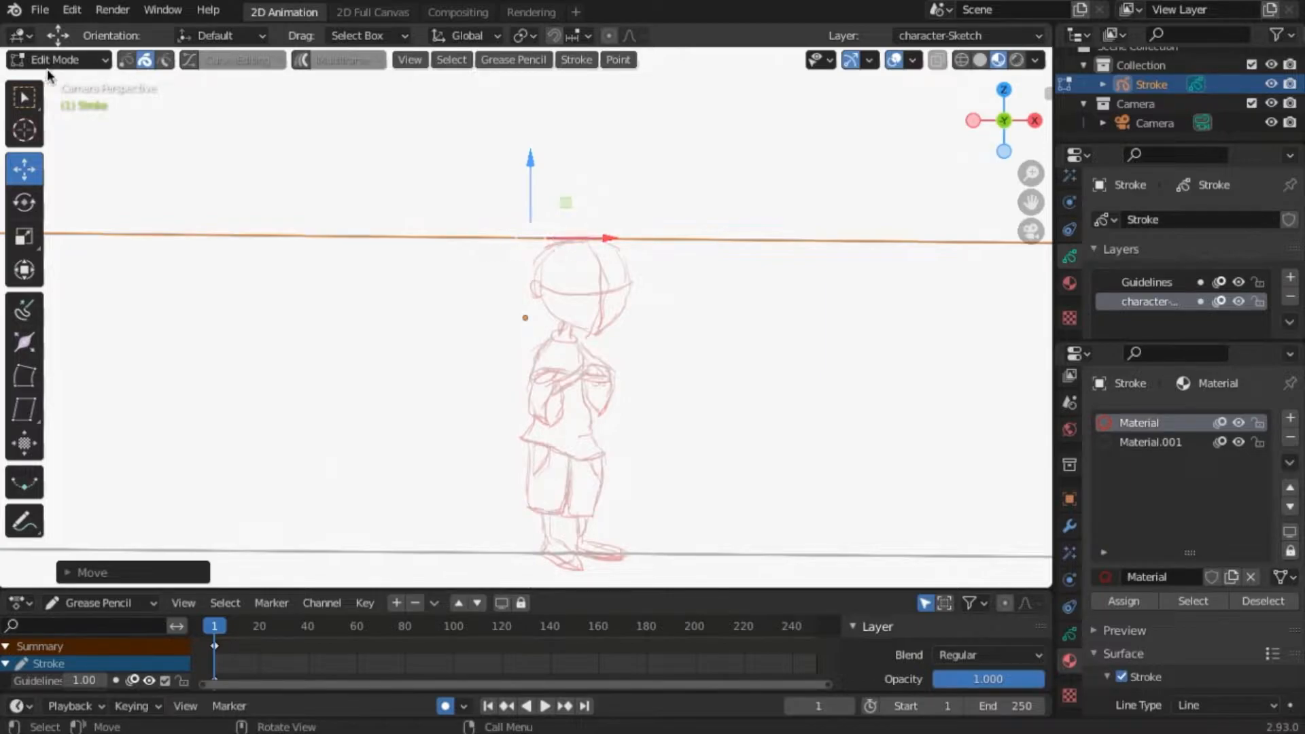
left_click(97, 61)
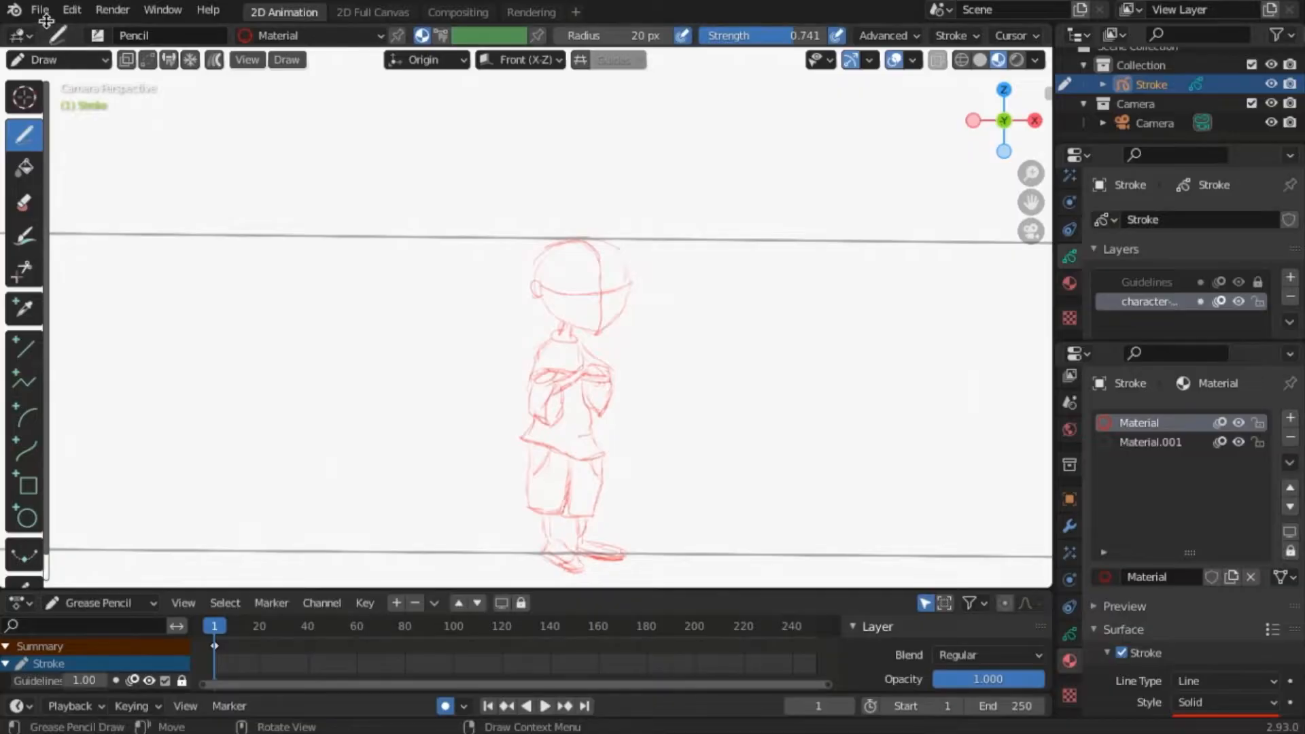
- Save the file as Character_Turn_Around in the water drips folder
left_click(40, 10)
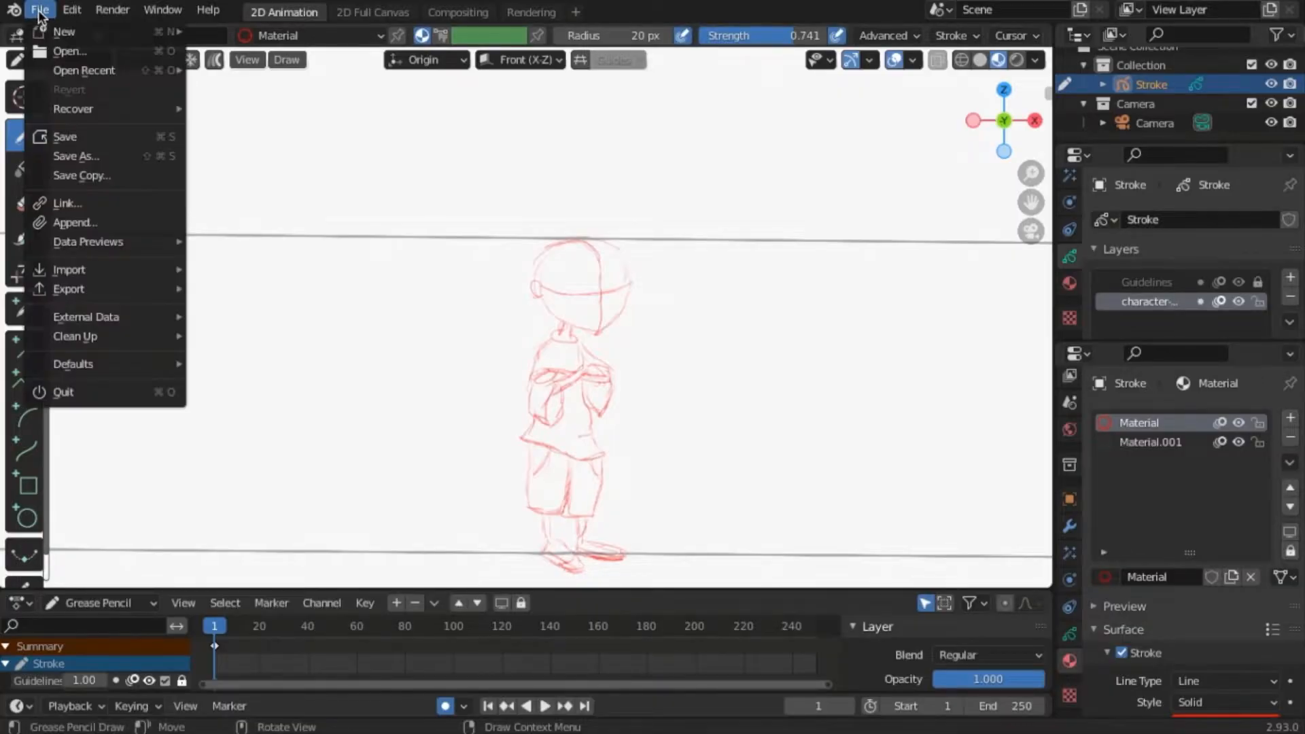
left_click(71, 137)
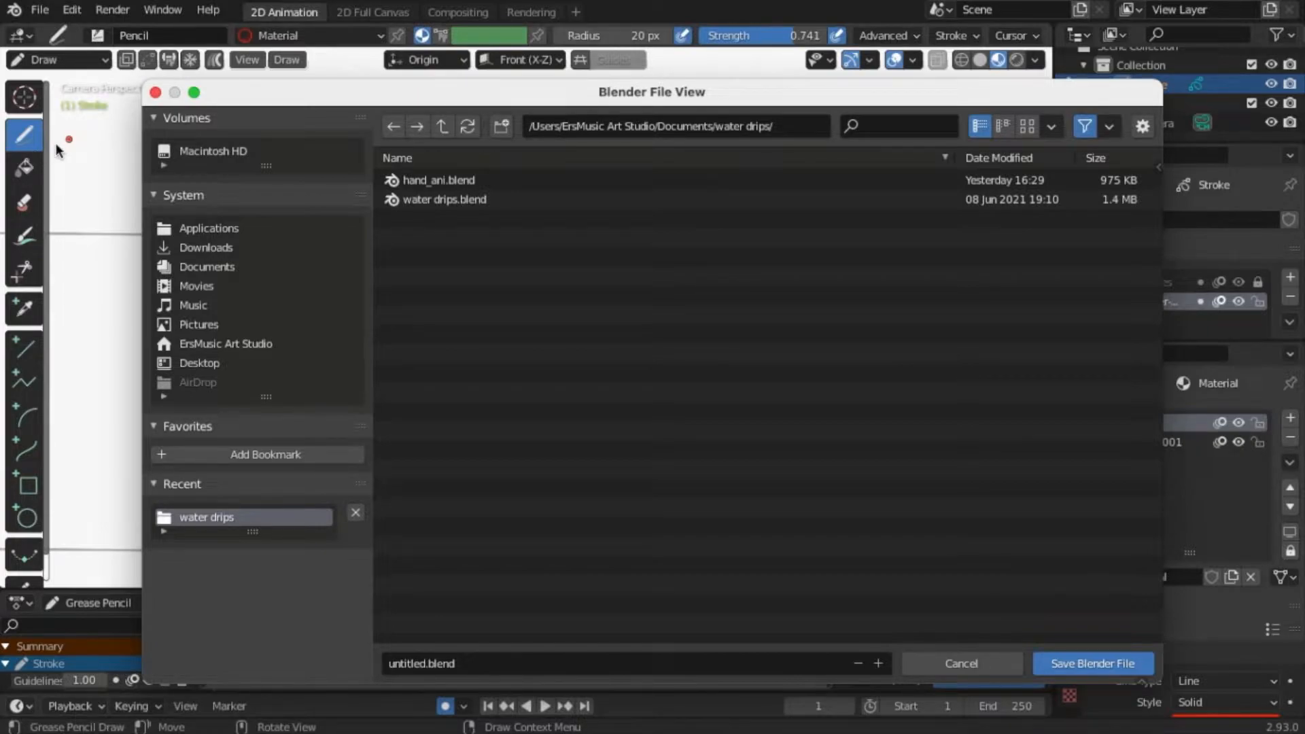
left_click(413, 663)
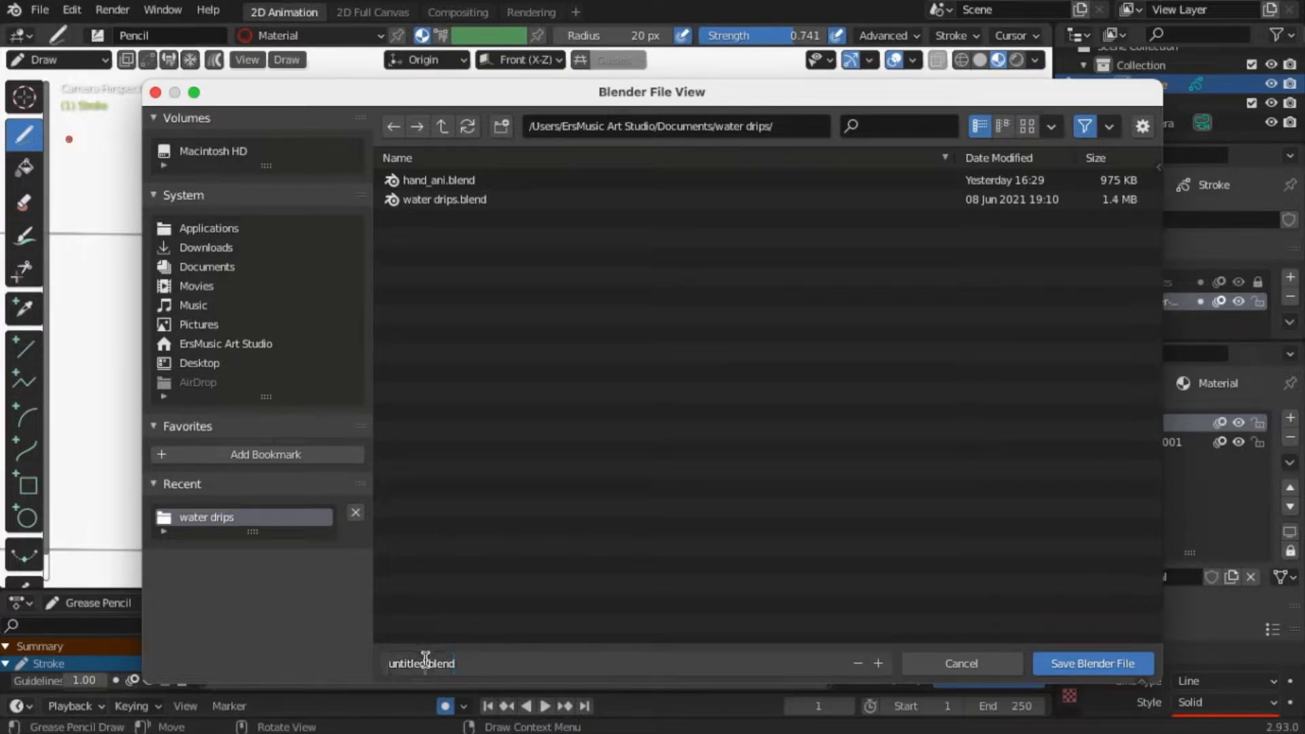
key("BackSpace")
key("BackSpace")
key("BackSpace")
key("BackSpace")
key("BackSpace")
key("BackSpace")
key("BackSpace")
key("BackSpace")
type("Character_Turn_Around")
left_click(1089, 668)
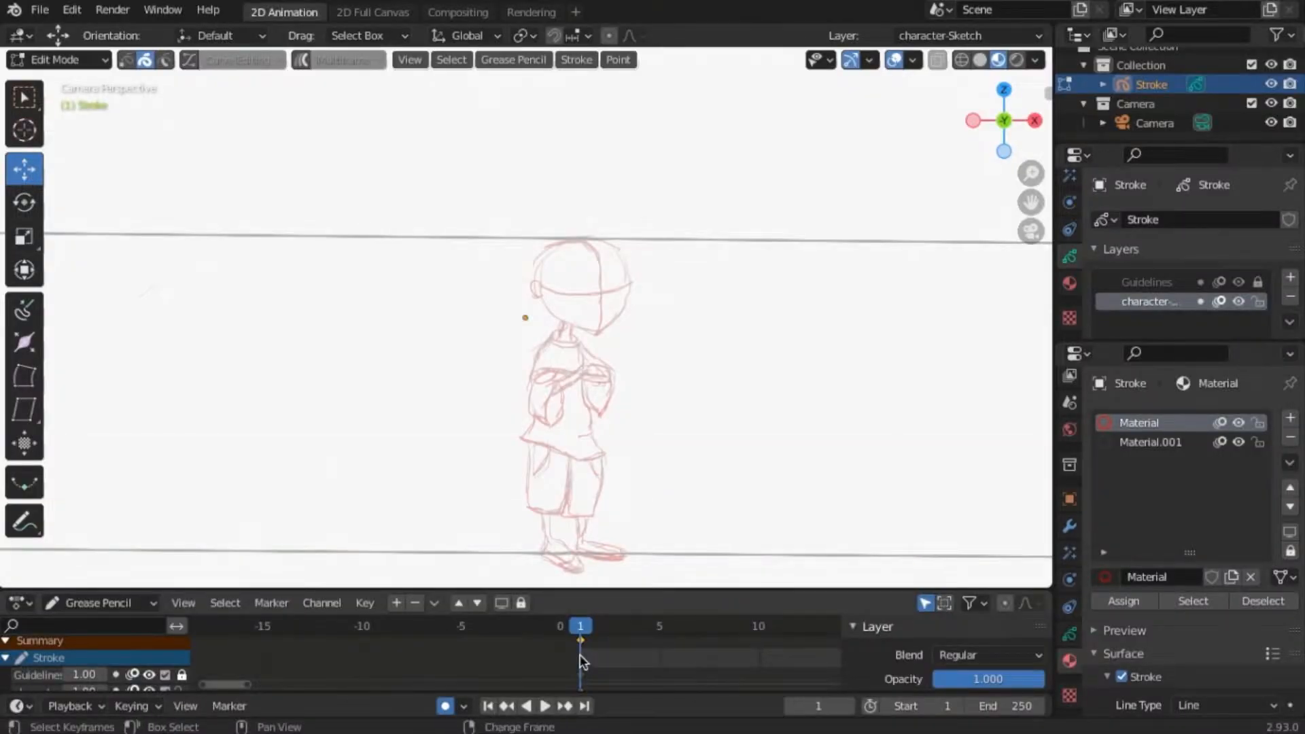
- Duplicate the frame 1 keyframe to frame 5 and make frame 5 the current frame
key("shift+d")
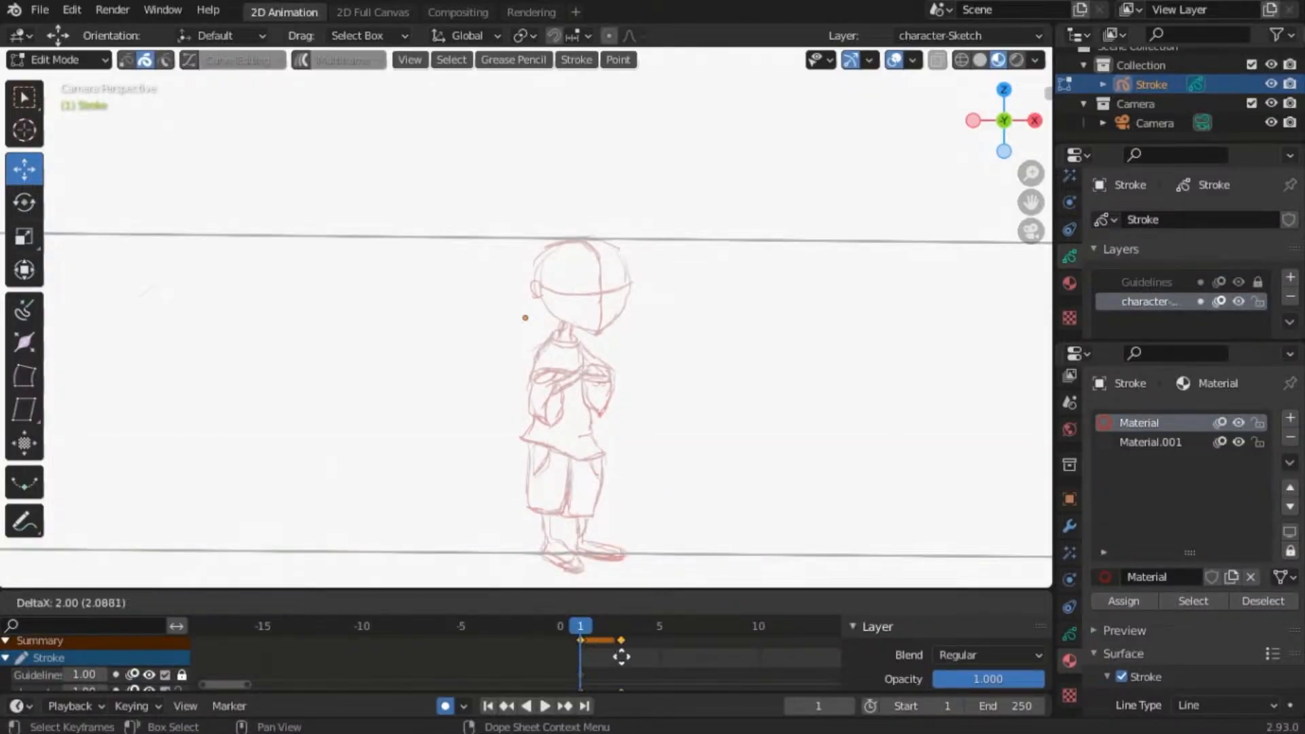
left_click(653, 661)
left_click_drag(598, 621, 668, 629)
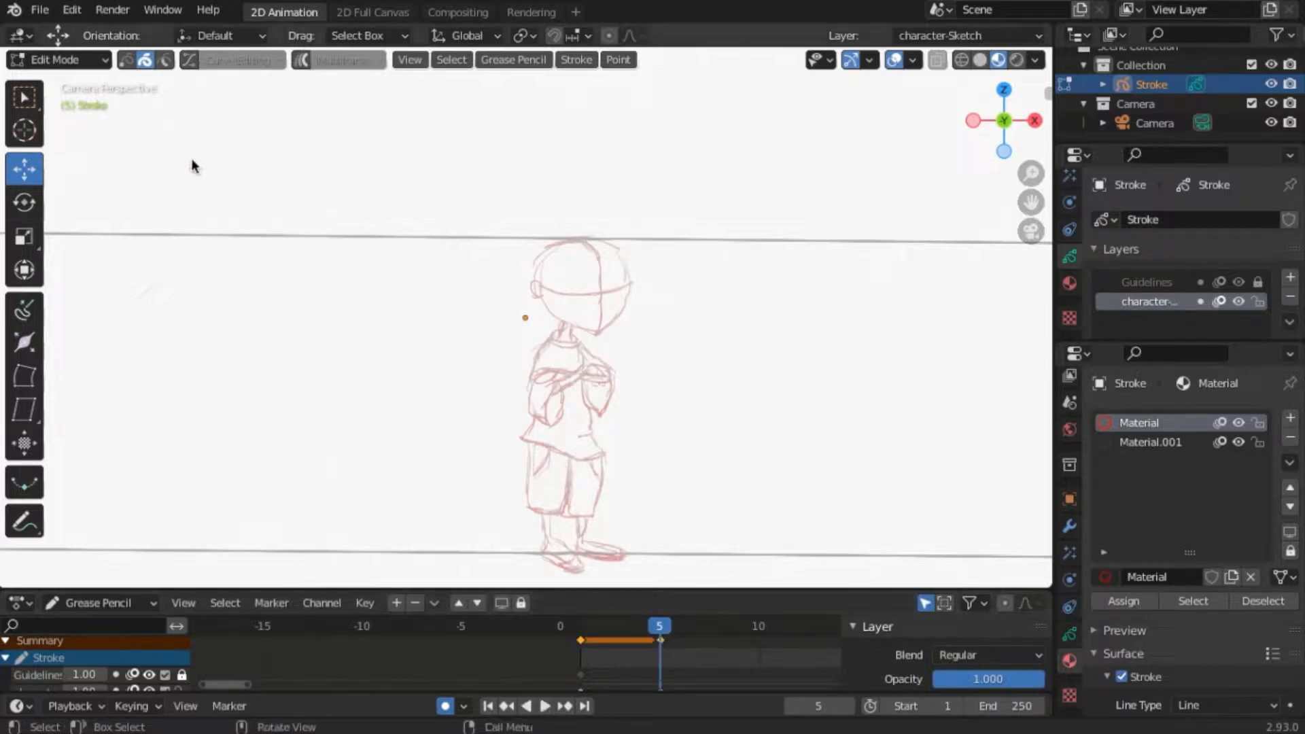
left_click(662, 642)
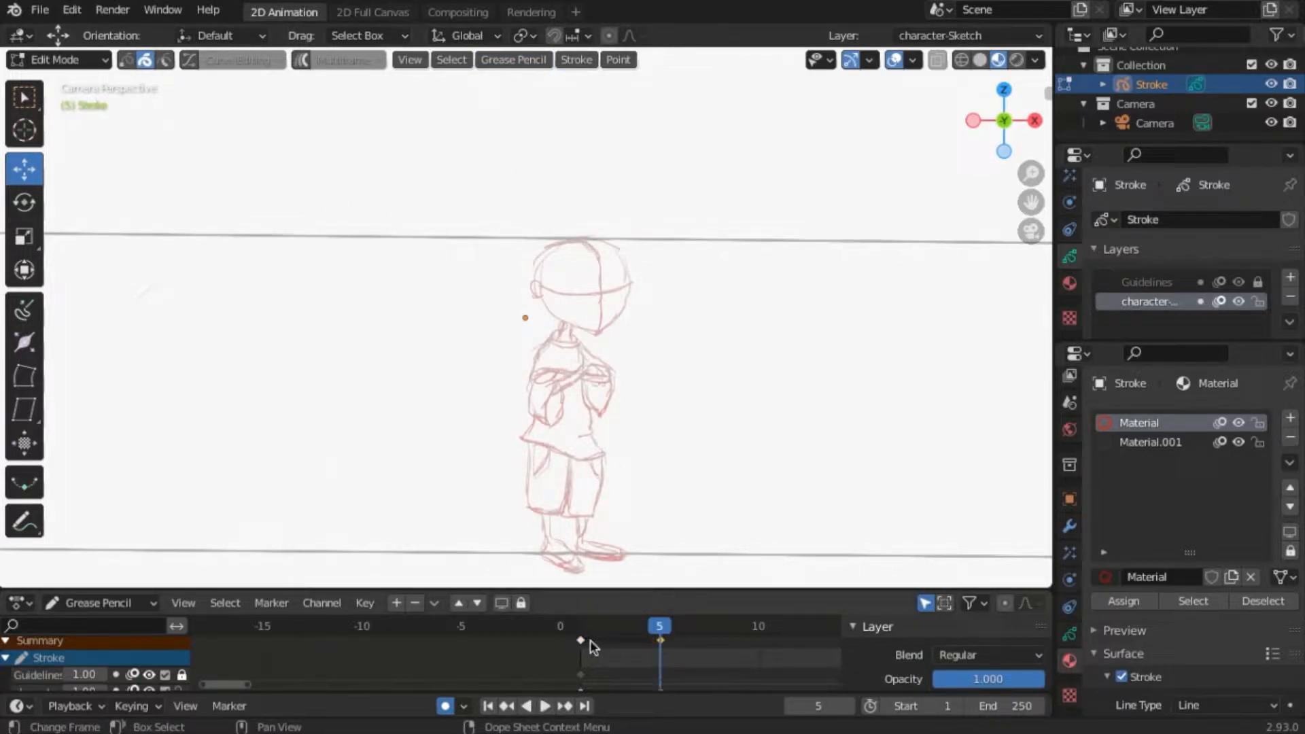
- Mirror all of the frame 5 character strokes across global X and shift them along X beside the original pose
key("a")
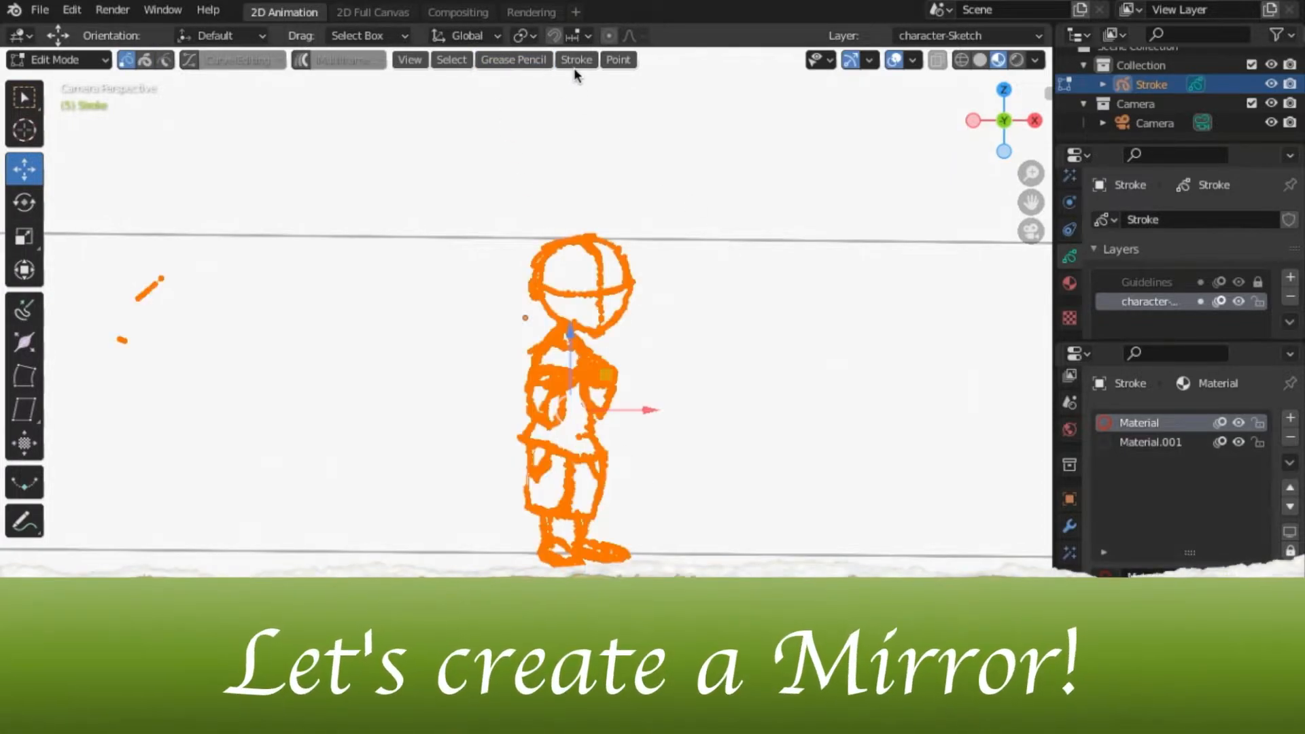
left_click(577, 60)
mouse_move(513, 60)
mouse_move(518, 101)
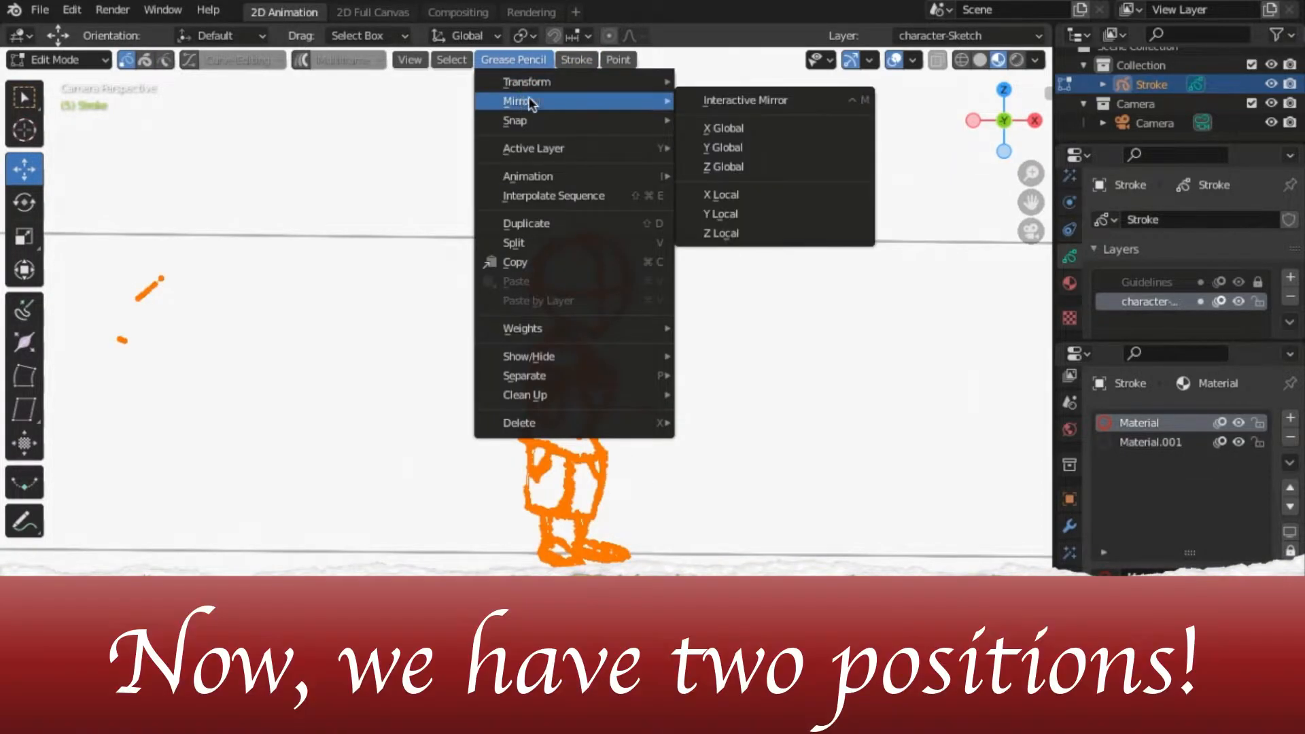
left_click(724, 129)
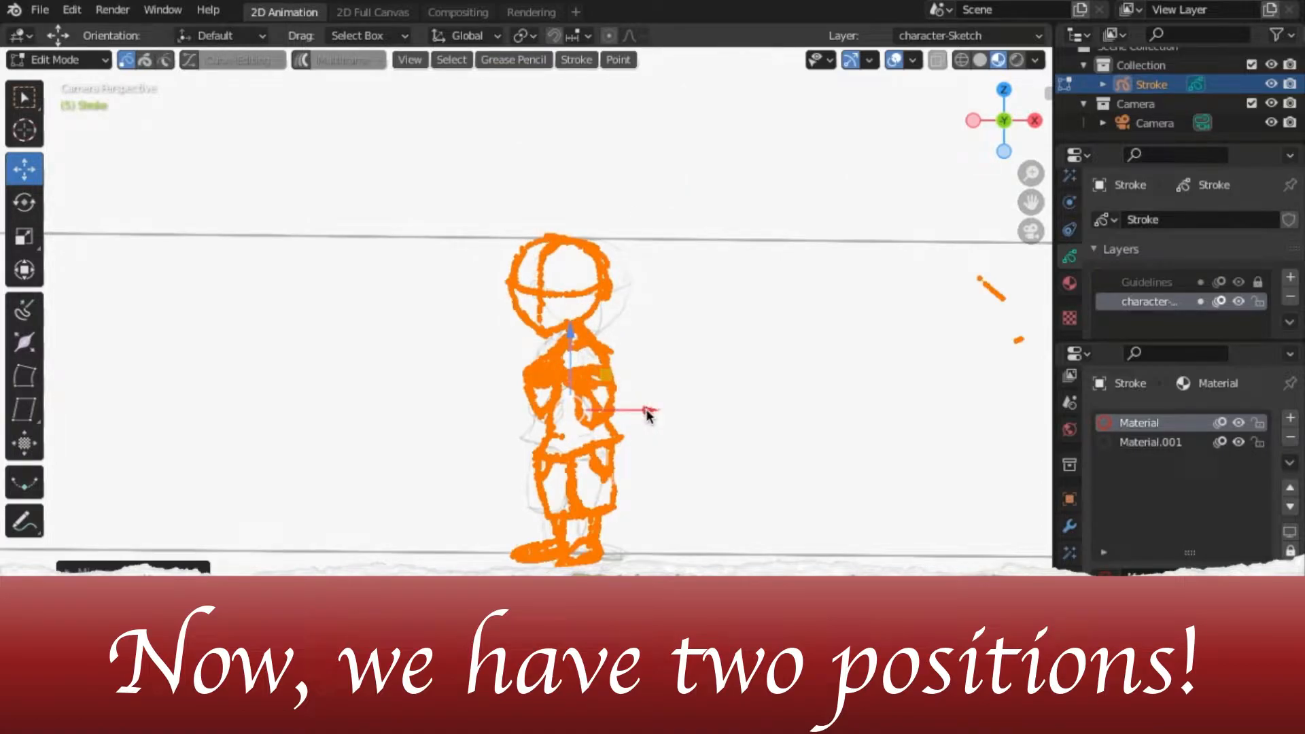
left_click_drag(648, 415, 565, 416)
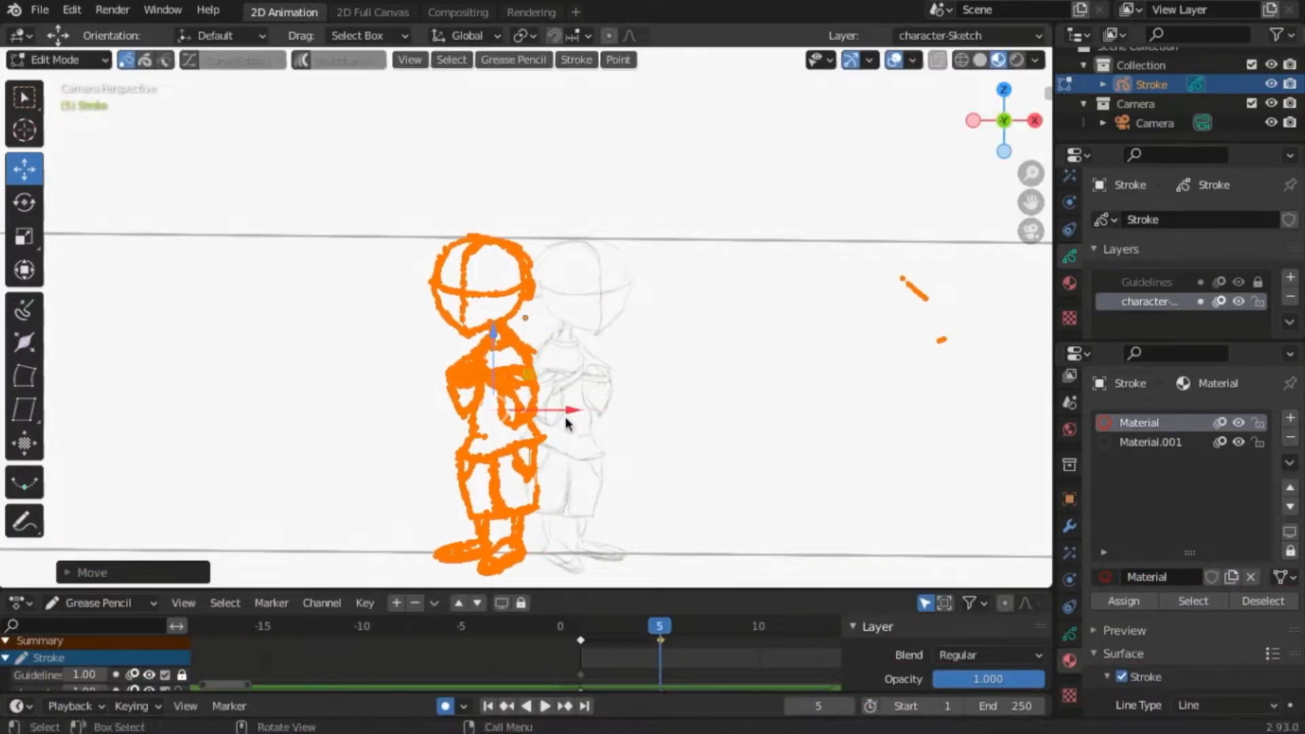
- Play through the two poses, go to frame 3 and move all its strokes along X between them
left_click(589, 628)
key("space")
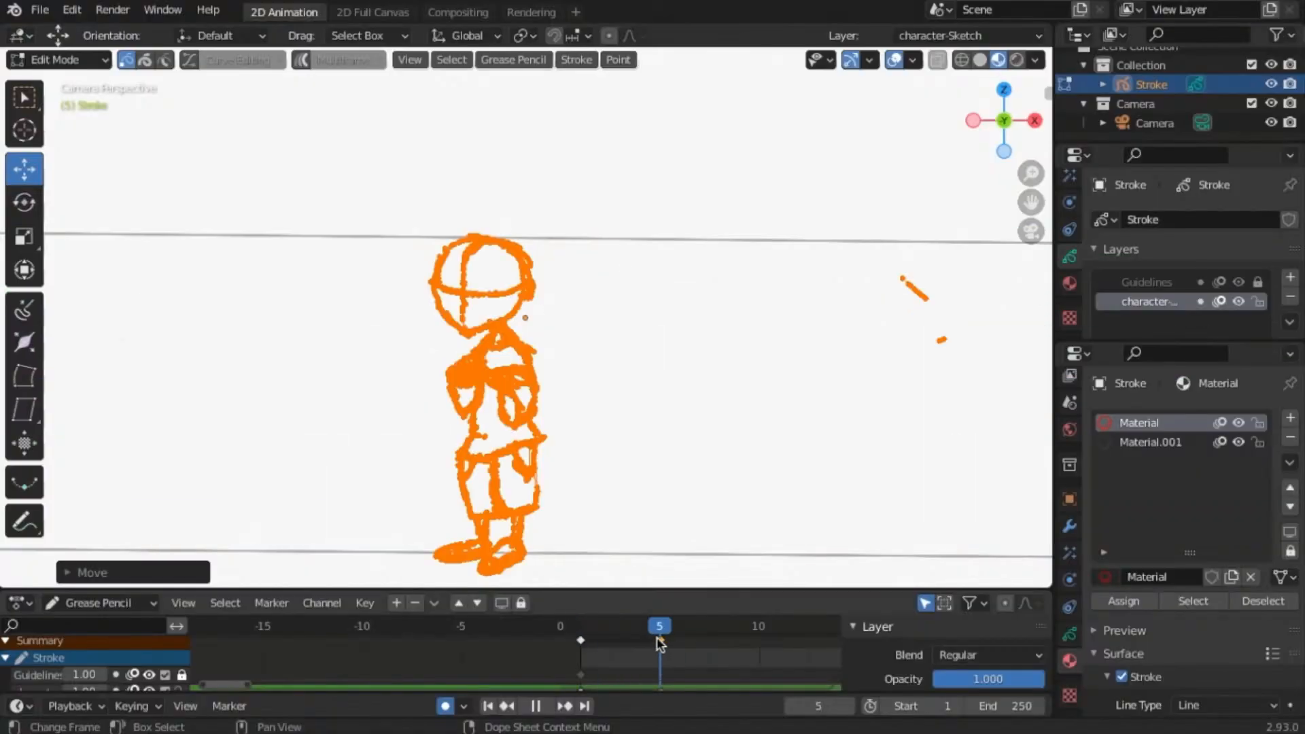
key("Left")
key("Left")
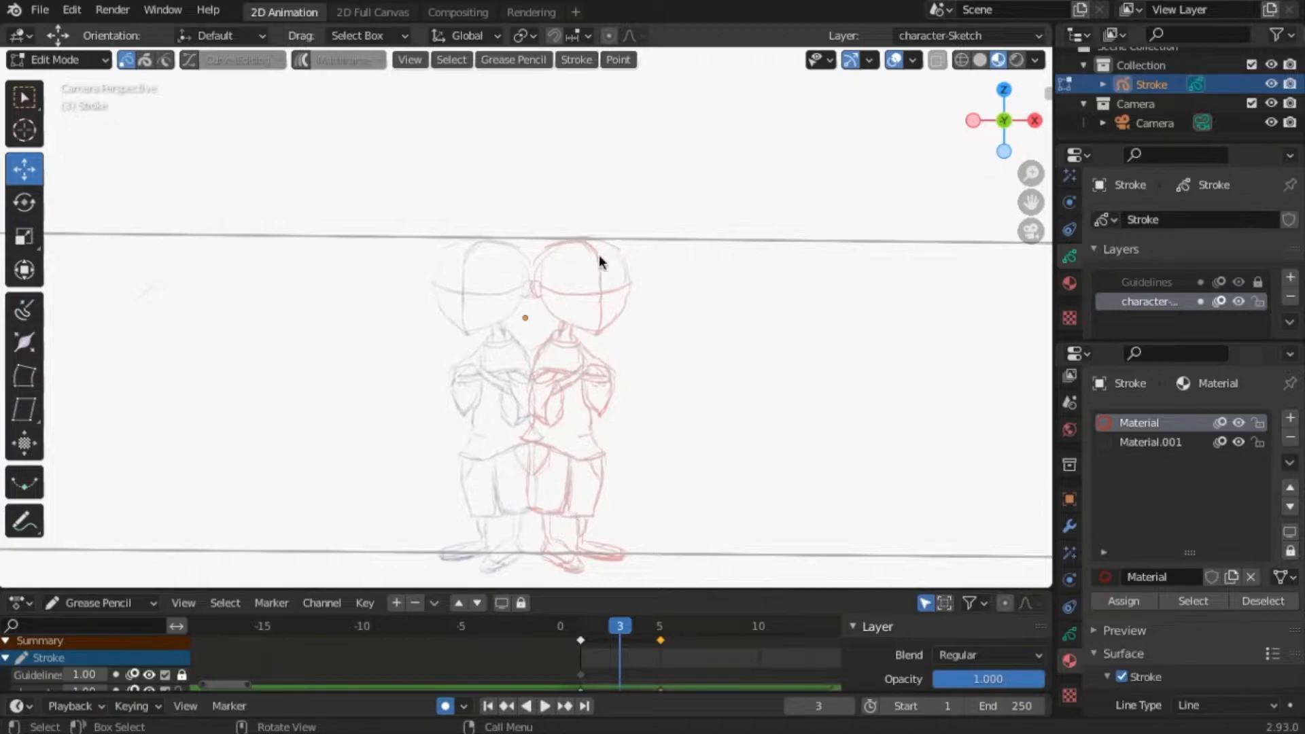
key("a")
key("g")
key("x")
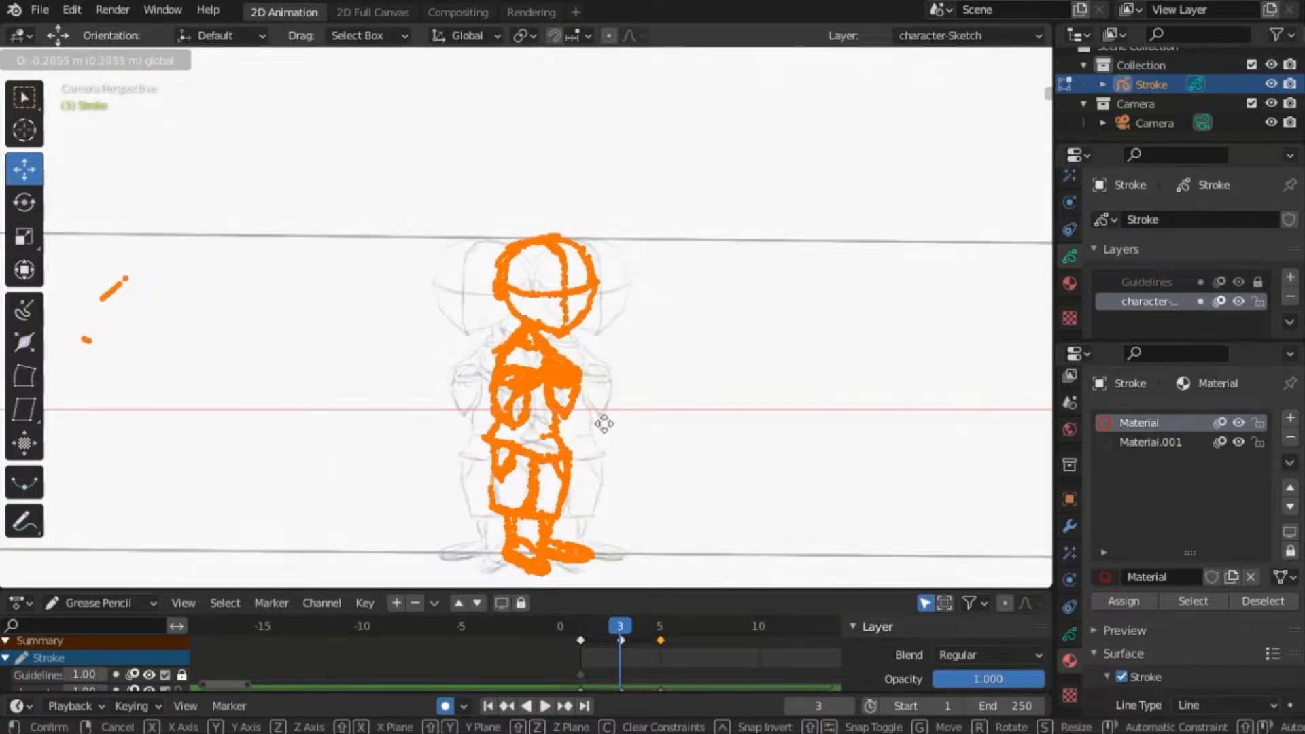
left_click(603, 423)
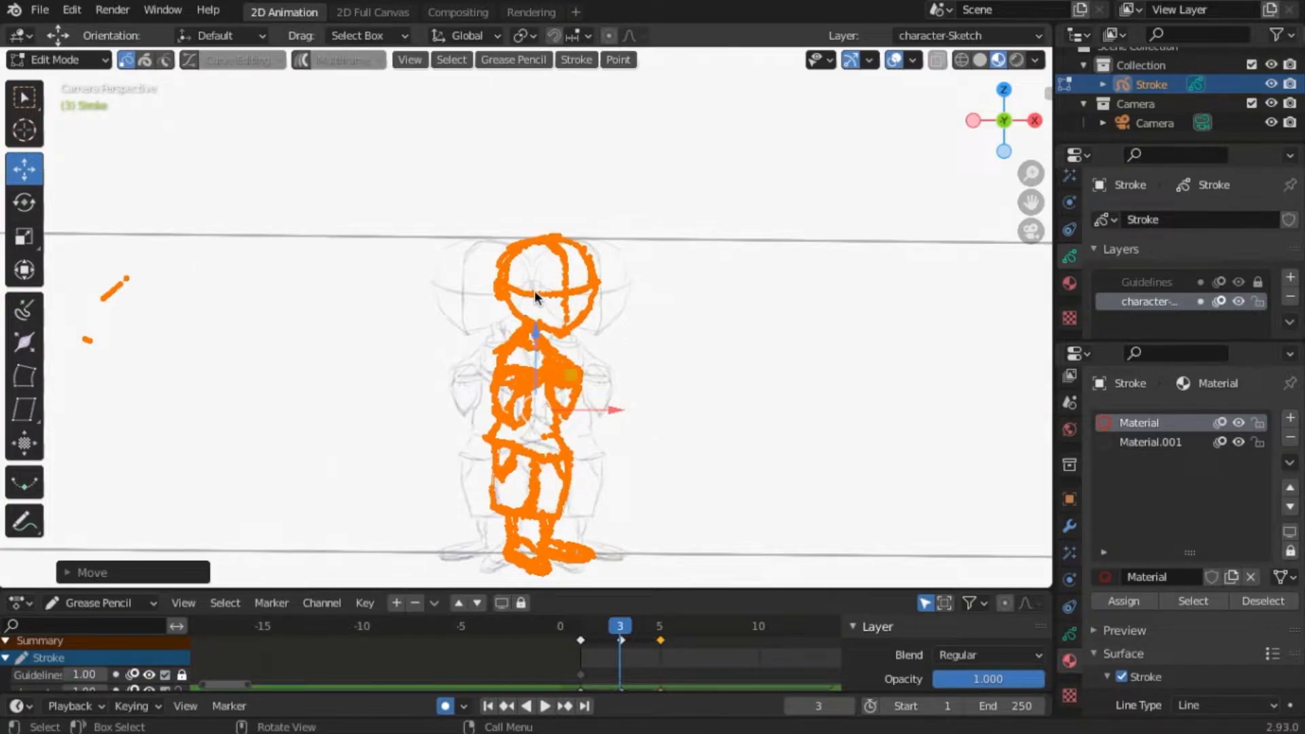
- Move the frame 3 figure back along X over the frame 1 pose
left_click_drag(615, 415, 639, 412)
key("ctrl+z")
key("ctrl+shift+z")
left_click(639, 412)
- Select the head strokes on frame 3 in Edit Mode and move them up above the body, crossing the upper guideline
left_click(68, 60)
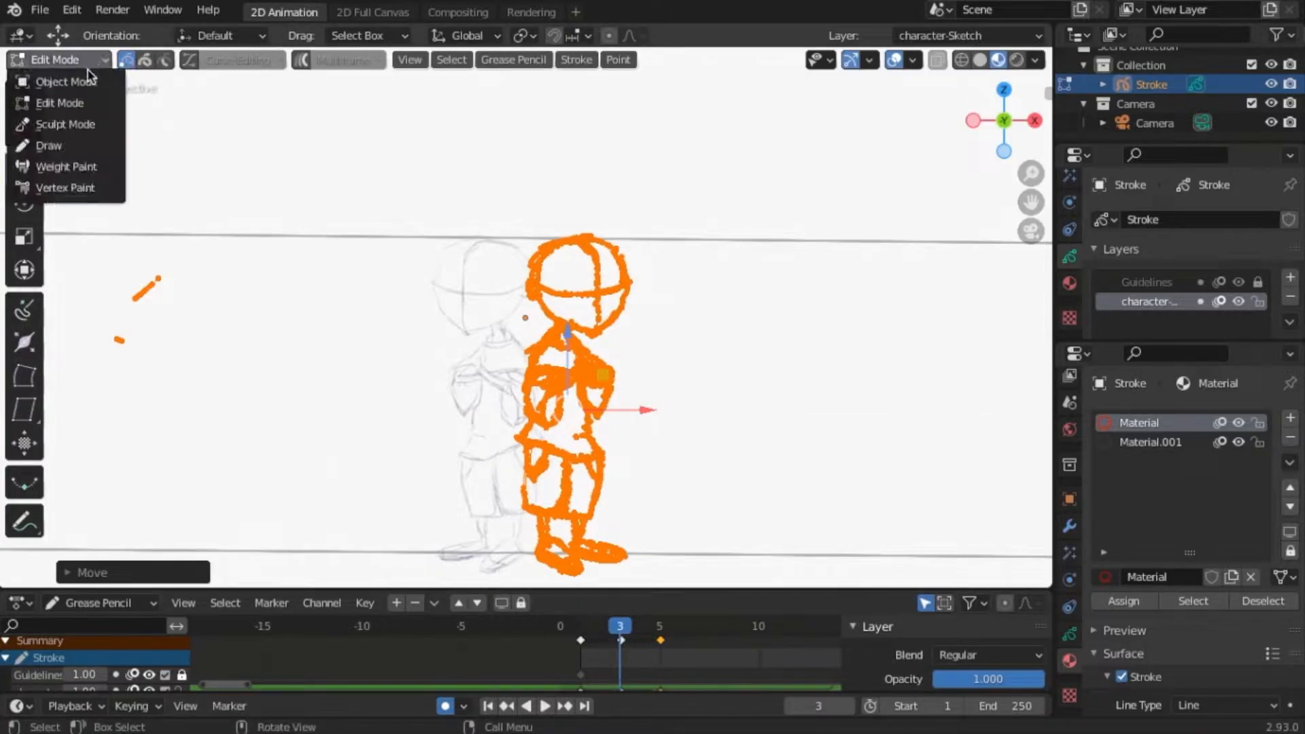
left_click(68, 145)
left_click(68, 60)
left_click(68, 105)
left_click(338, 196)
mouse_move(24, 97)
left_mouse_down()
mouse_move(102, 102)
mouse_move(116, 216)
left_mouse_up()
mouse_move(652, 247)
left_mouse_down()
mouse_move(511, 299)
mouse_move(575, 333)
mouse_move(649, 337)
left_mouse_up()
key("g")
left_click(563, 282)
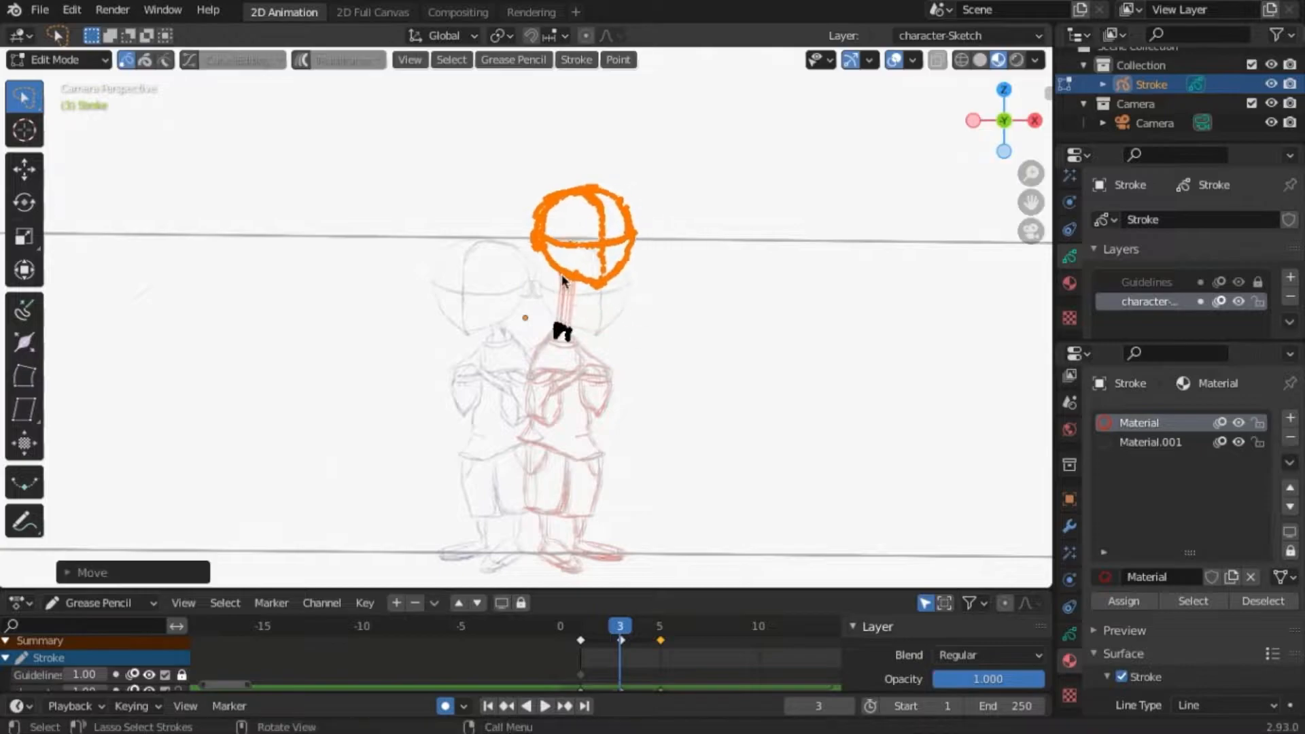
- Return to Draw mode and erase the stretched neck lines with the soft eraser
left_click(84, 60)
left_click(48, 145)
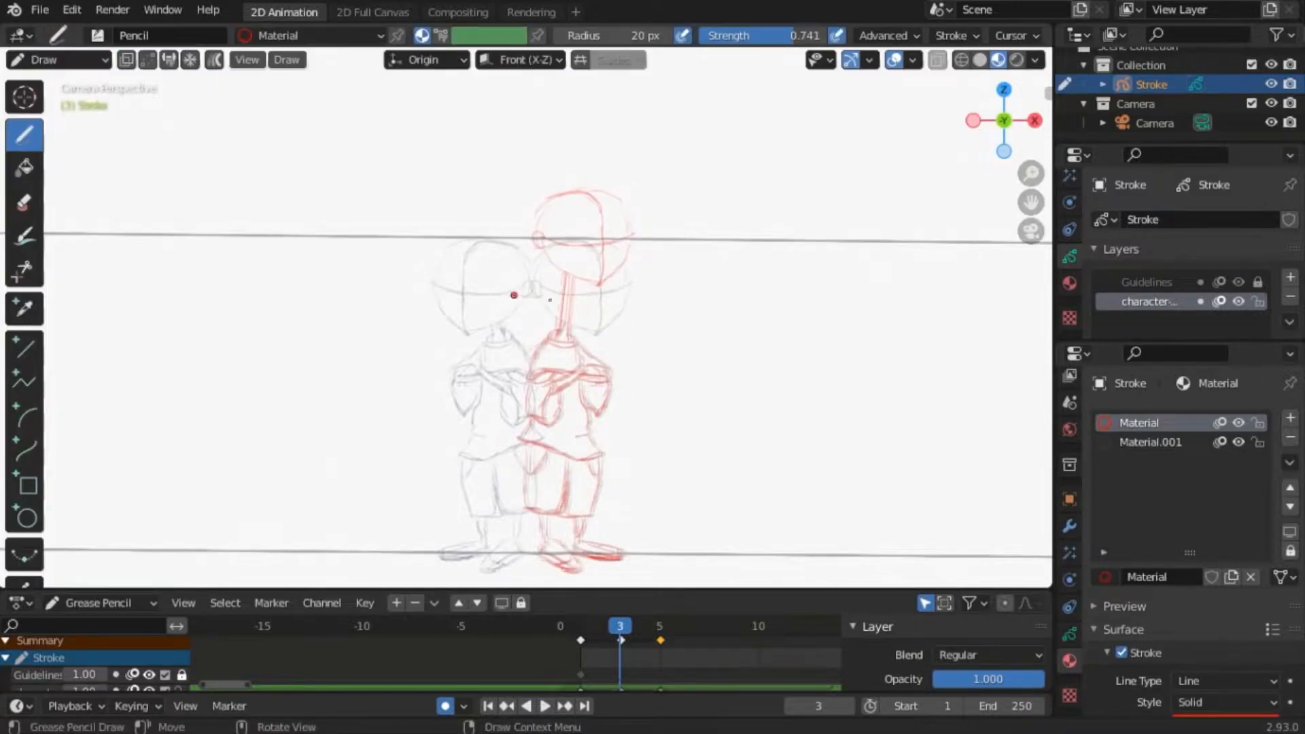
left_click(23, 202)
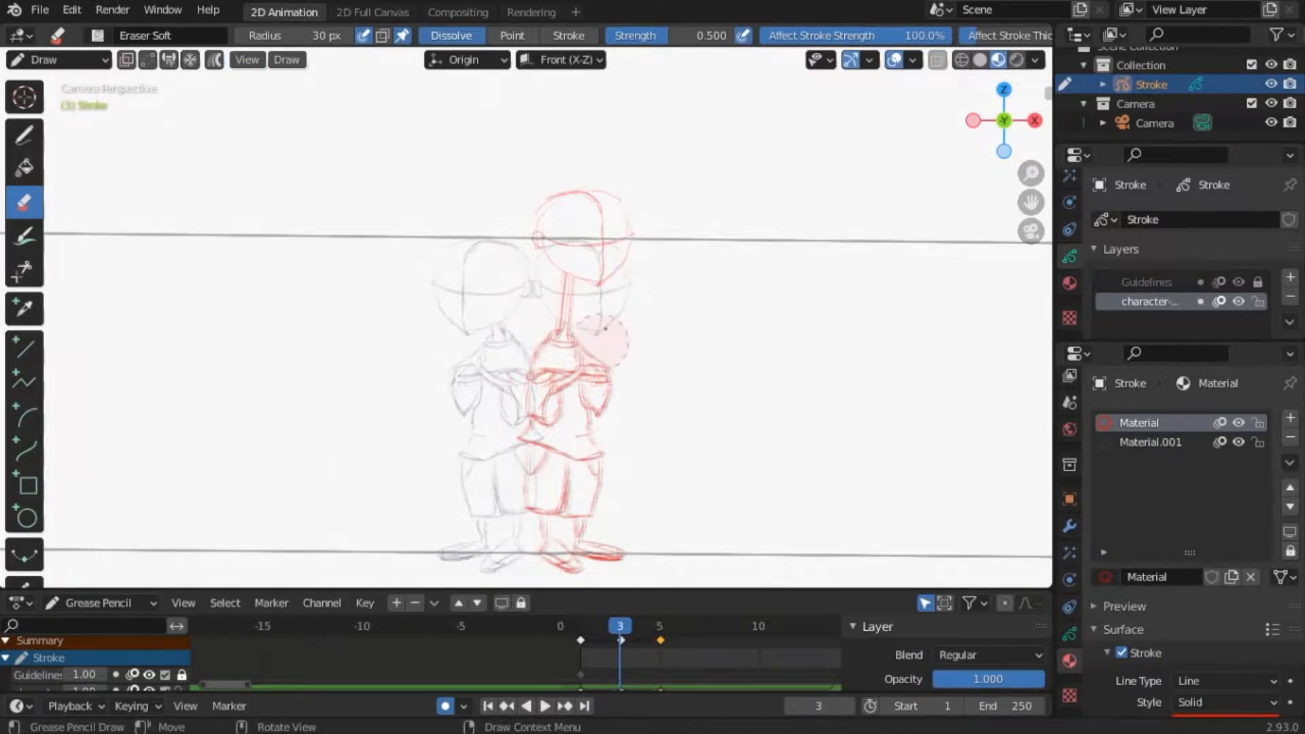
left_click_drag(563, 330, 570, 289)
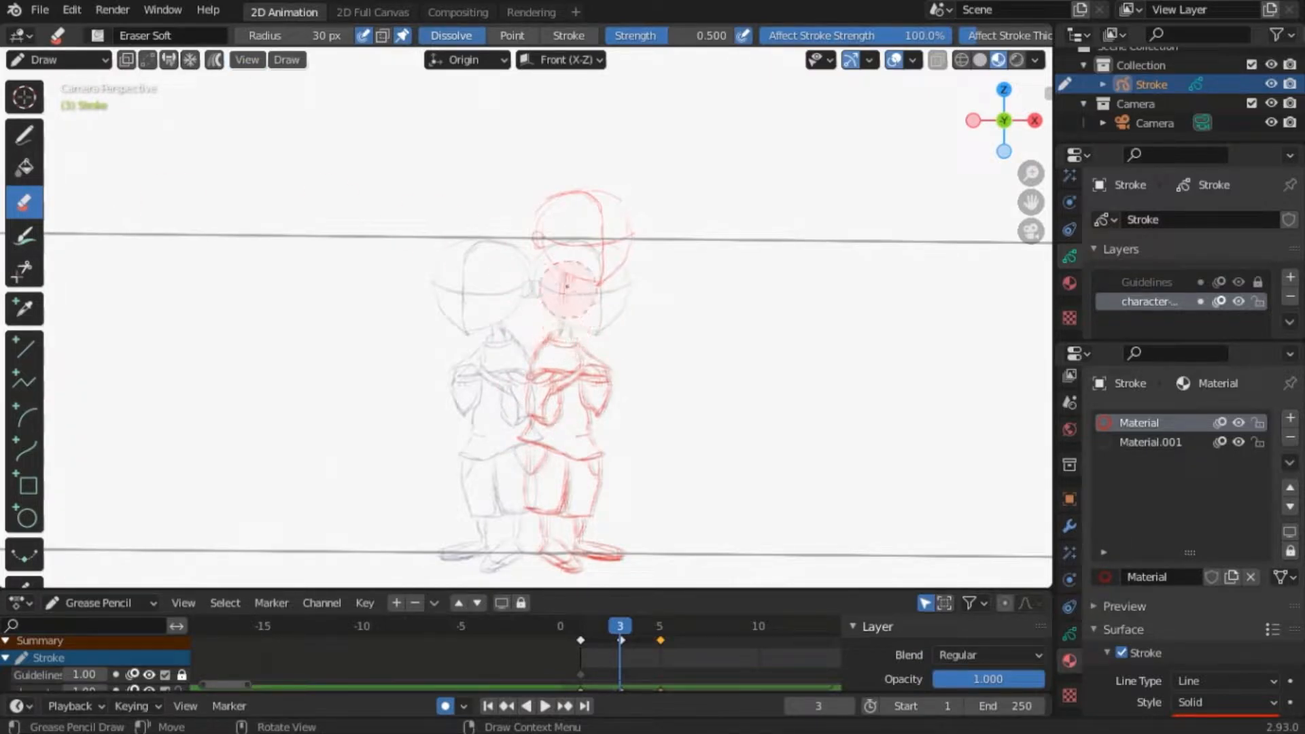
- Erase the folded arms and the near leg with its shoe from the frame 3 body
left_click(87, 66)
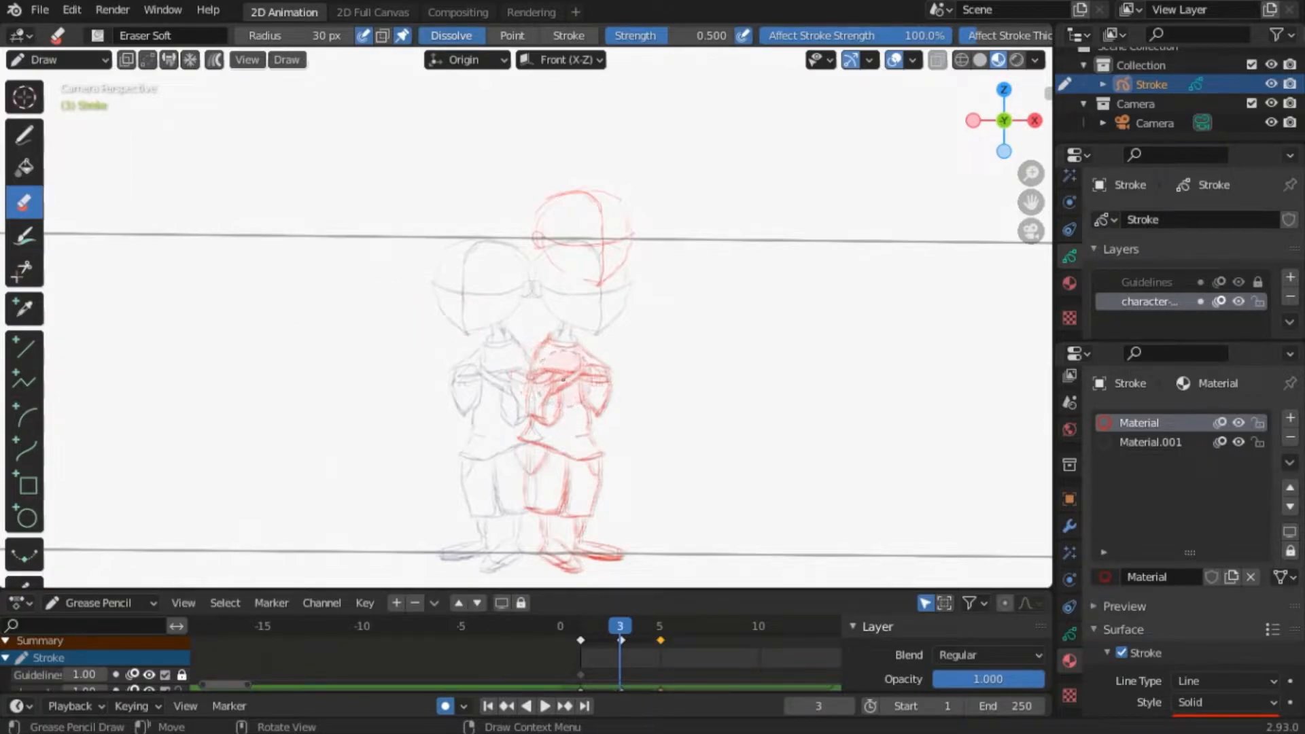
left_click_drag(570, 377, 491, 437)
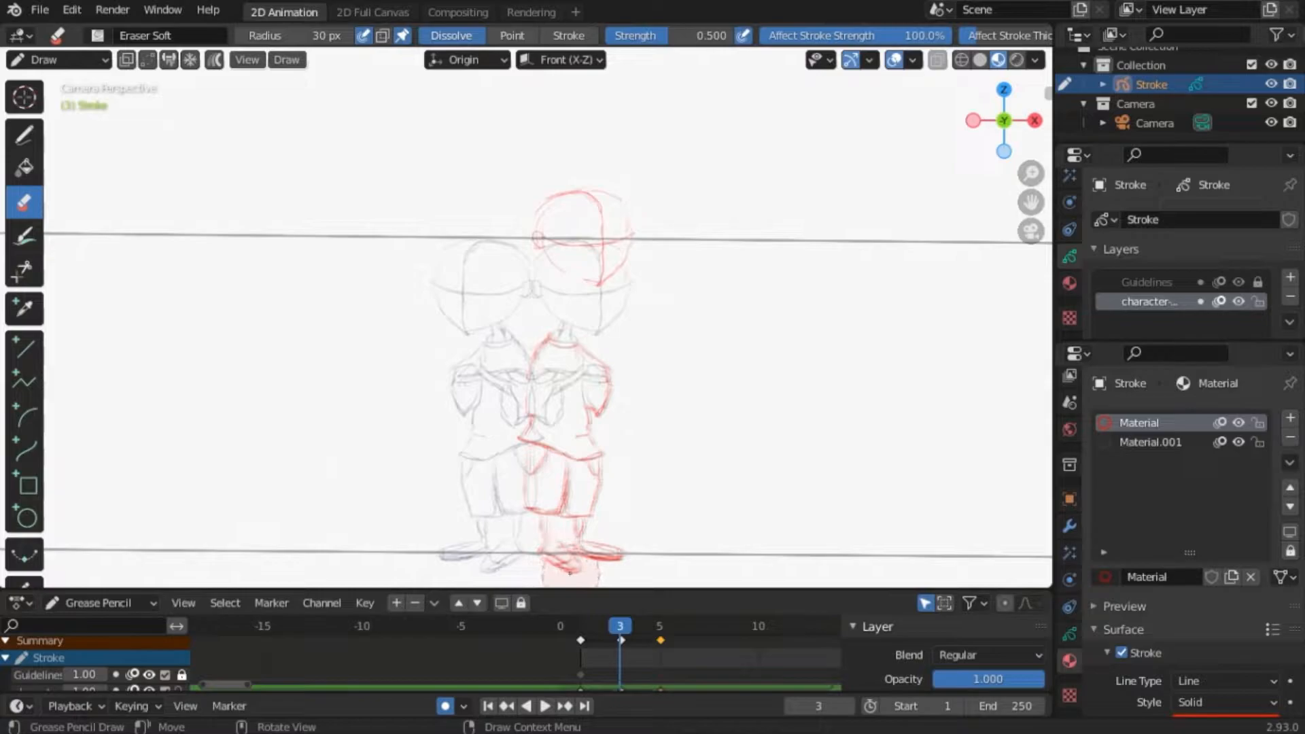
mouse_move(548, 546)
left_mouse_down()
mouse_move(566, 484)
mouse_move(508, 494)
left_mouse_up()
- Redraw the shirt's hem and sides with the Pencil, and sketch the shoulders and sleeves of the lowered arms
key("d")
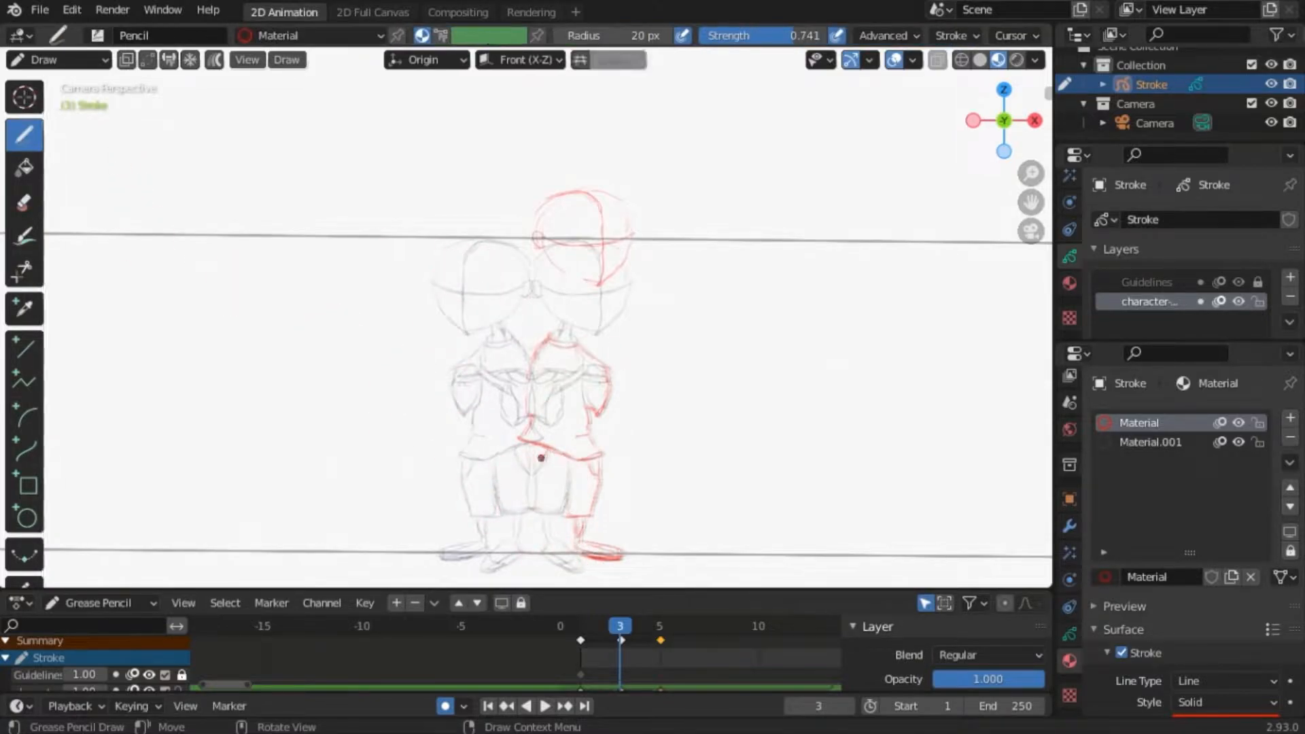
left_click_drag(604, 456, 582, 459, "ctrl")
left_click_drag(547, 447, 575, 449)
left_click_drag(584, 385, 599, 441)
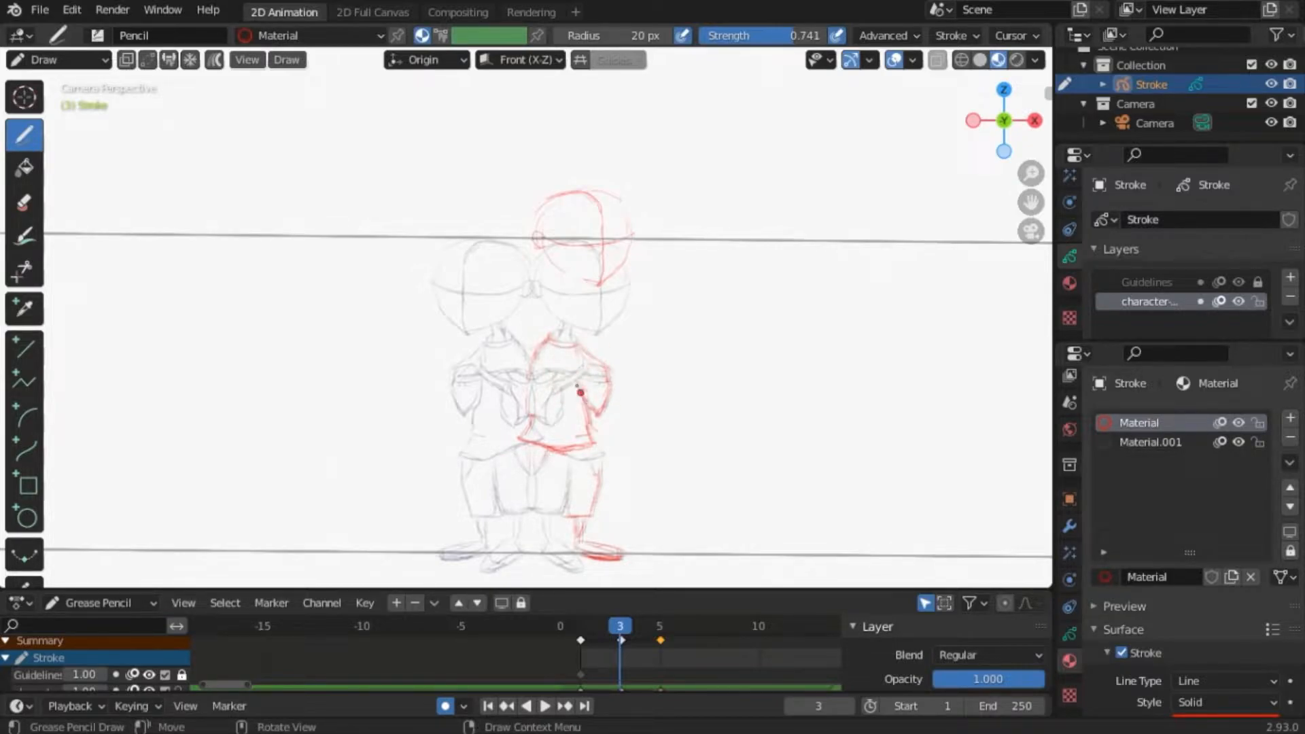
left_click_drag(608, 369, 606, 392)
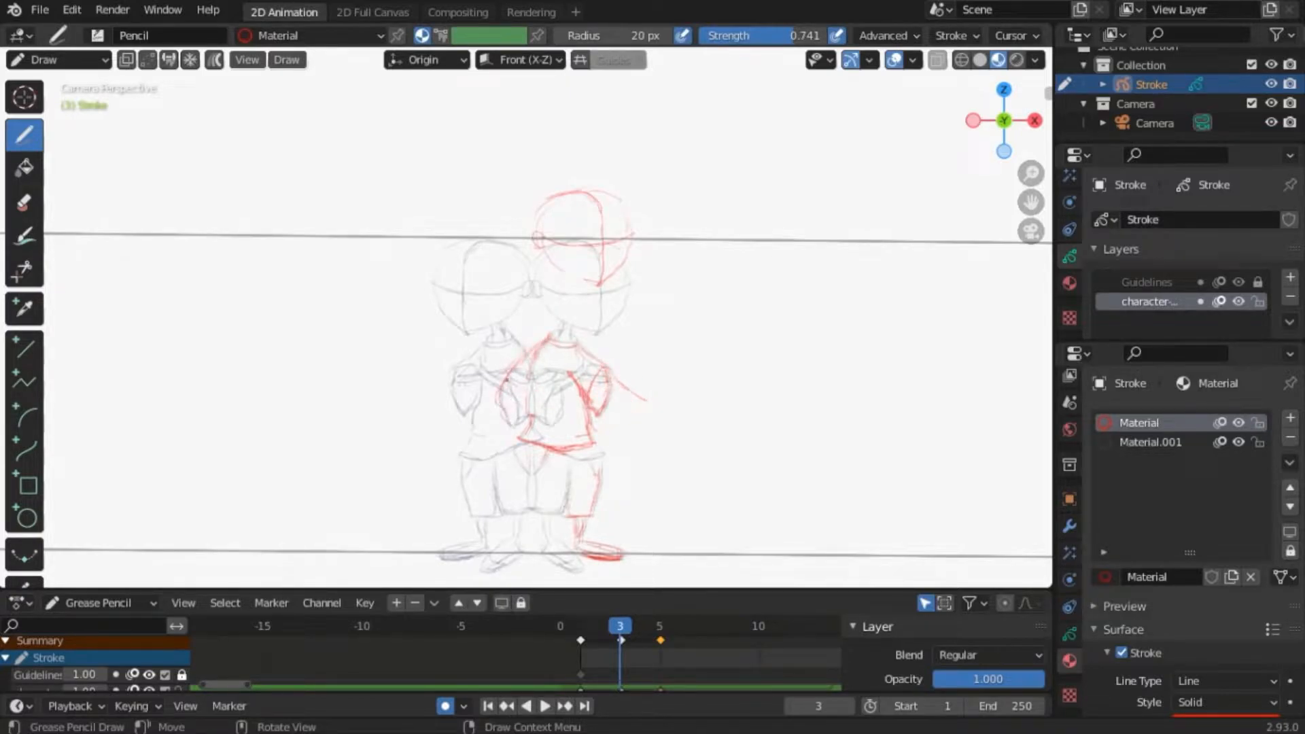
left_click_drag(539, 354, 528, 421)
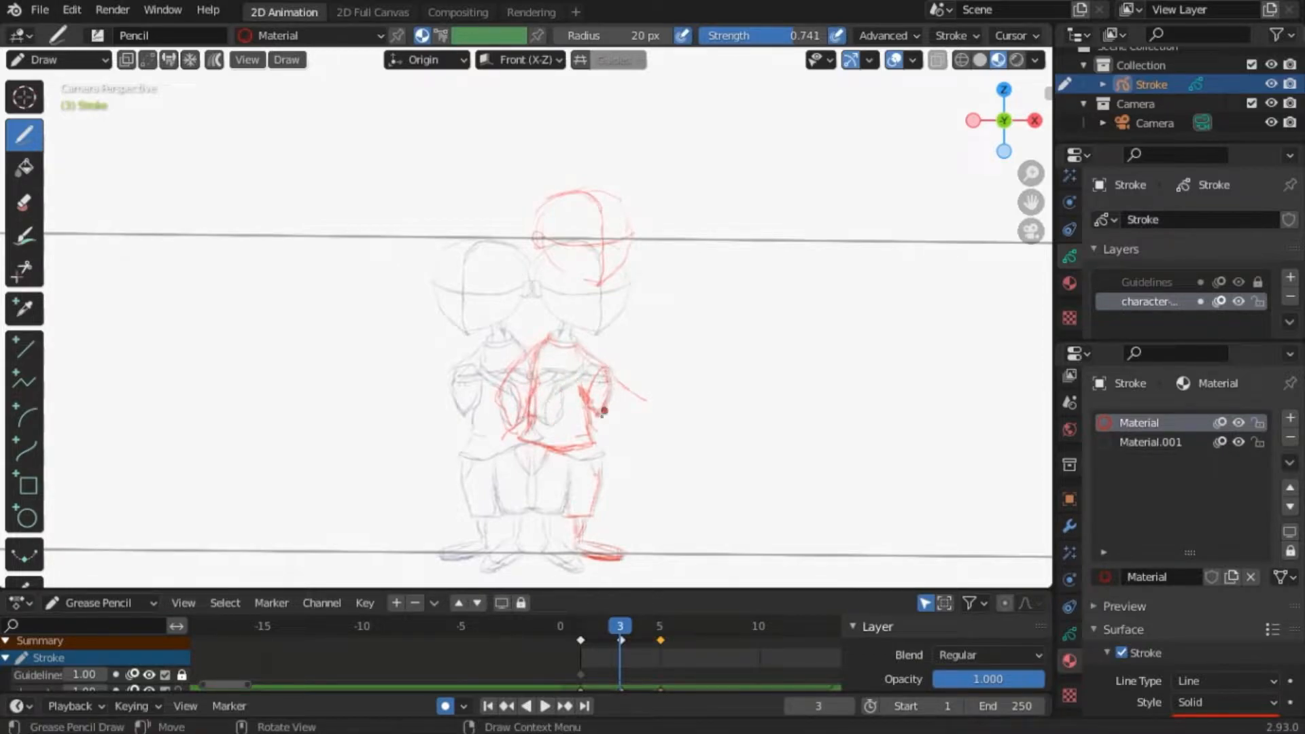
- Sketch the open shorts, the second leg with its shoe on the lower guideline, and the bent arm's forearm and hand
mouse_move(522, 445)
left_mouse_down()
mouse_move(510, 498)
mouse_move(541, 507)
left_mouse_up()
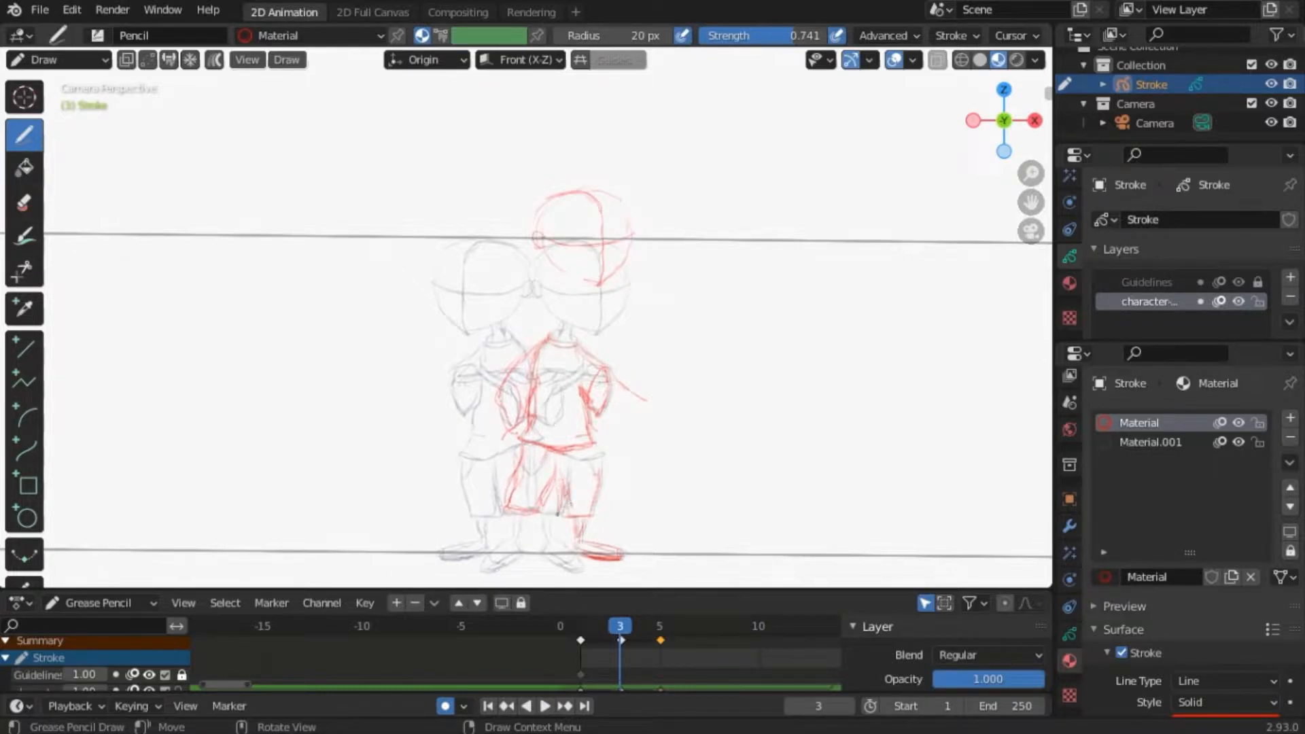
left_click_drag(595, 448, 589, 452)
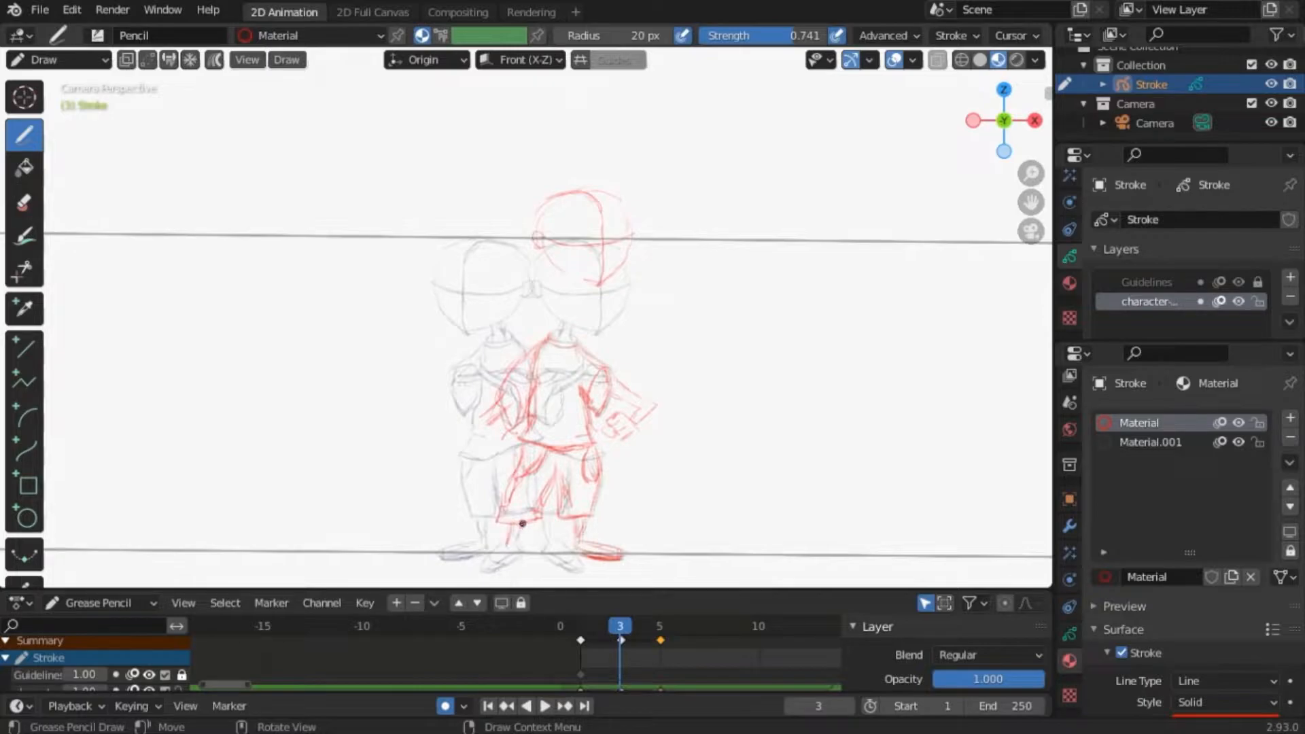
left_click_drag(493, 547, 470, 556)
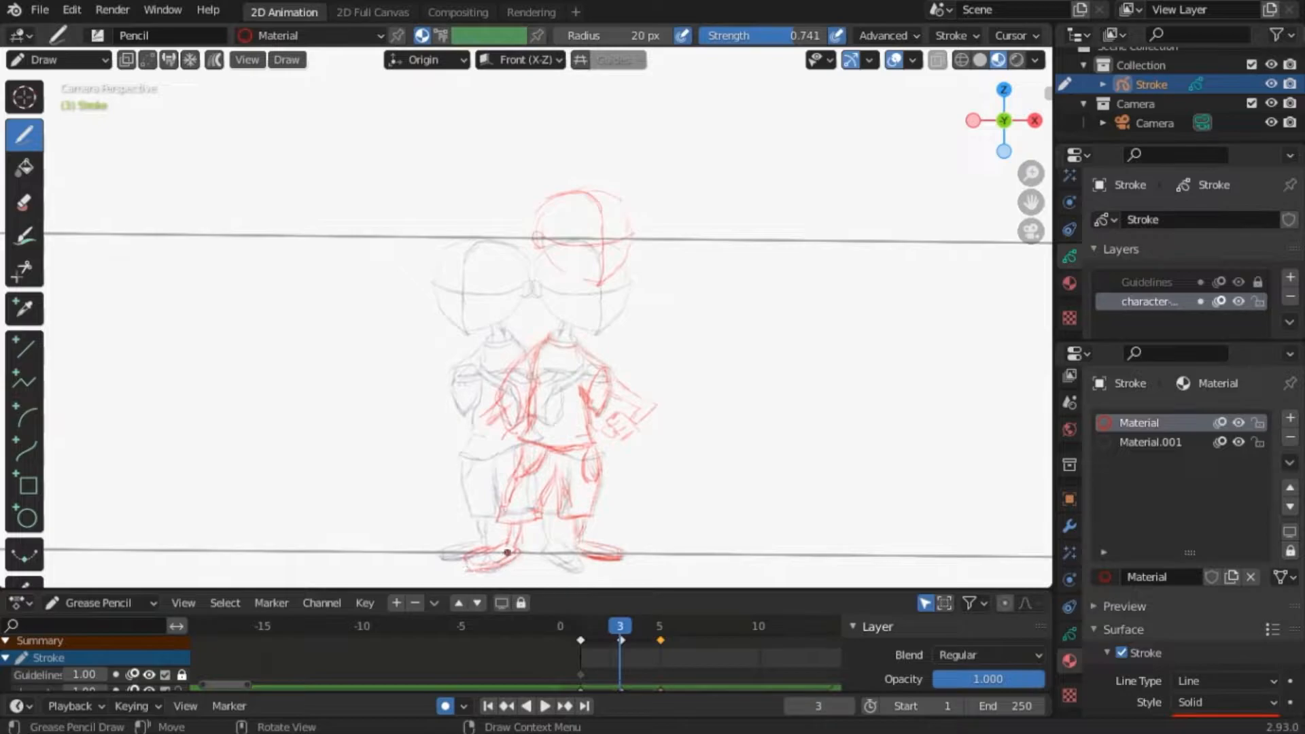
mouse_move(583, 626)
left_mouse_down()
mouse_move(658, 624)
mouse_move(620, 624)
left_mouse_up()
left_click(58, 60)
left_click(60, 103)
left_click(58, 60)
left_click(60, 164)
left_click(58, 60)
left_click(60, 144)
- Erase the head's inner lines and ear, and redraw it facing front with a pointed chin, eye line and centre line
mouse_move(601, 237)
left_mouse_down("ctrl")
mouse_move(571, 224)
mouse_move(611, 250)
mouse_move(596, 235)
mouse_move(539, 239)
left_mouse_up("ctrl")
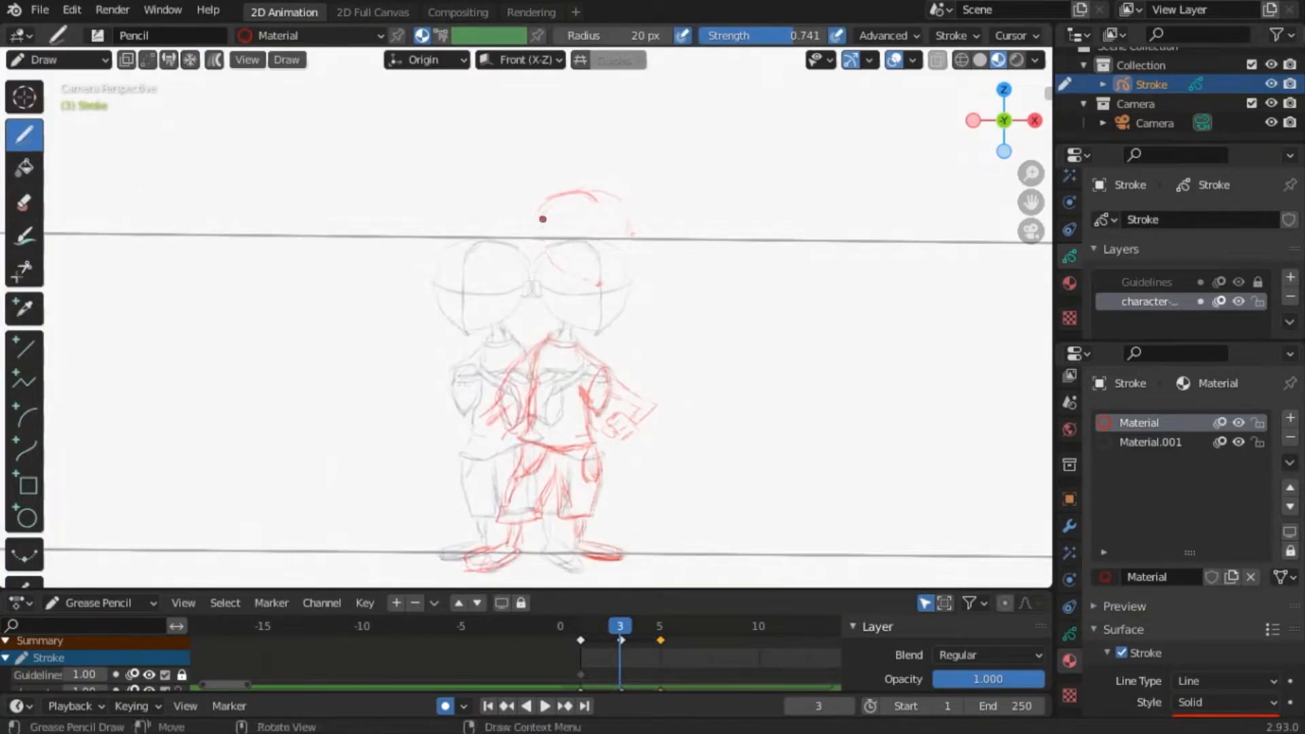
mouse_move(620, 203)
left_mouse_down()
mouse_move(630, 235)
mouse_move(585, 285)
mouse_move(559, 268)
mouse_move(562, 245)
left_mouse_up()
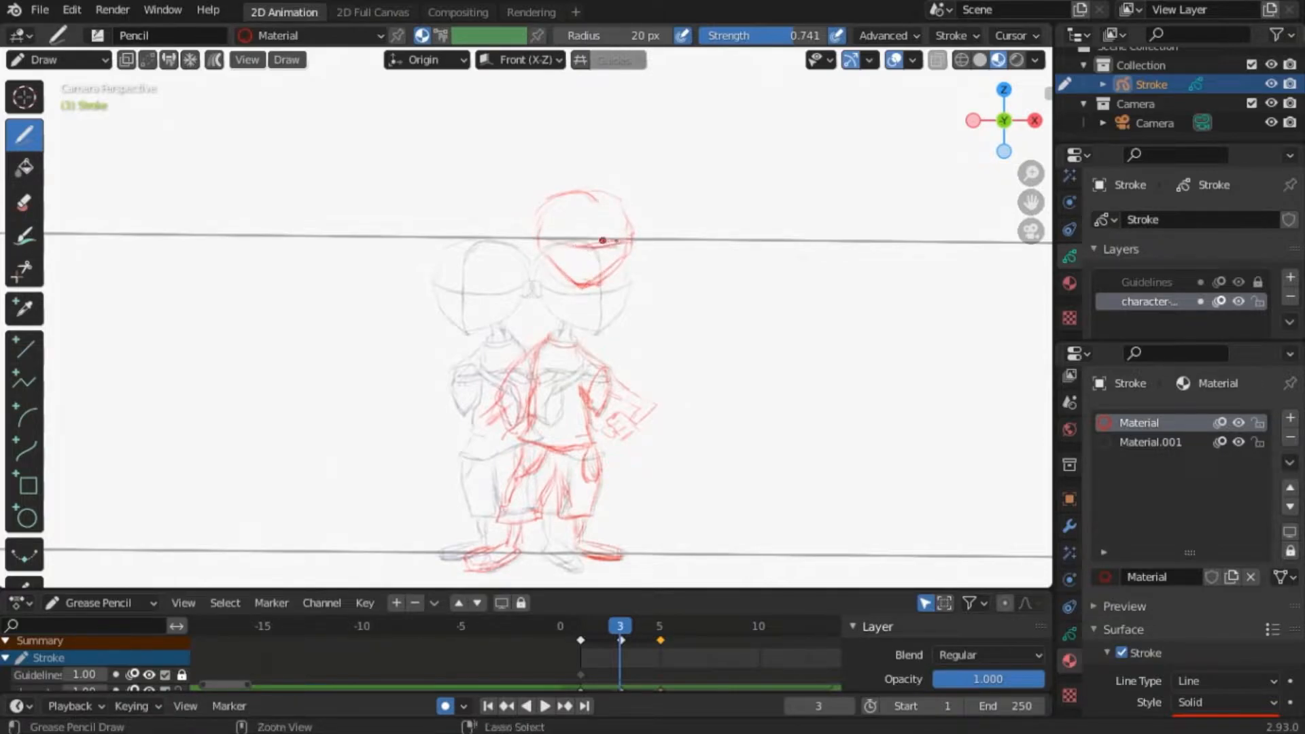
left_click_drag(586, 224, 586, 283)
- Select the redrawn head in Edit Mode and move it down onto the shoulders of the frame 3 body
left_click(54, 60)
left_click(47, 104)
left_click_drag(515, 147, 664, 294)
key("g")
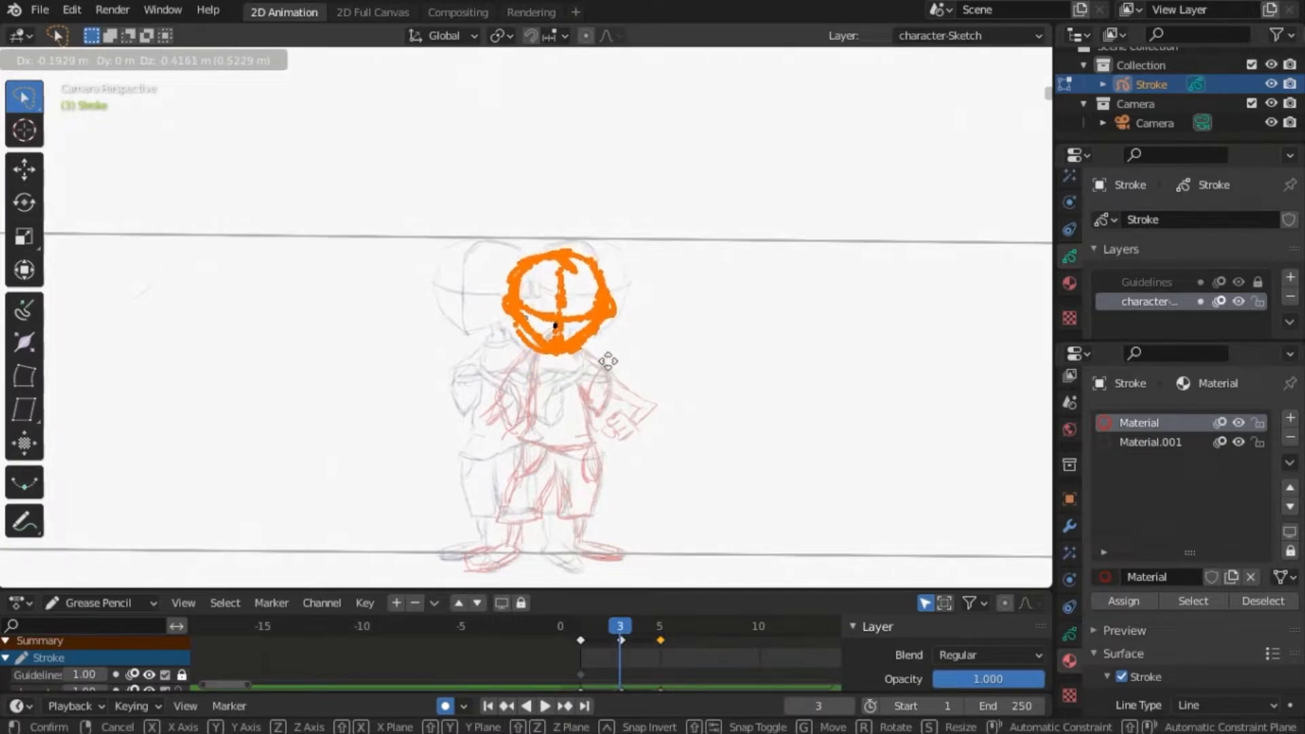
left_click(594, 364)
key("g")
left_click(590, 371)
- Return to Draw mode, check the poses around frame 3 and redraw the forearm of the hanging arm
left_click(54, 60)
left_click(41, 137)
key("space")
mouse_move(651, 618)
left_mouse_down()
mouse_move(598, 626)
mouse_move(663, 617)
mouse_move(617, 621)
left_mouse_up()
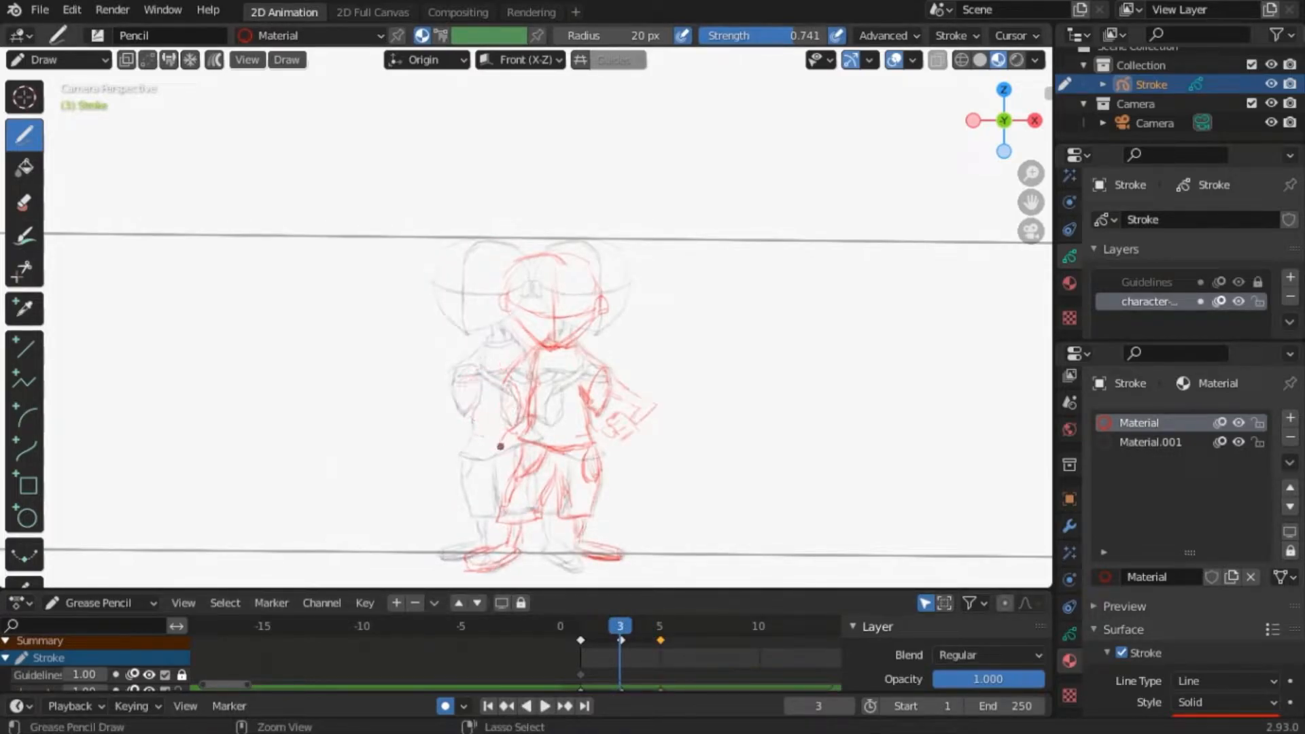
mouse_move(505, 389)
left_mouse_down()
mouse_move(511, 421)
mouse_move(499, 388)
left_mouse_up()
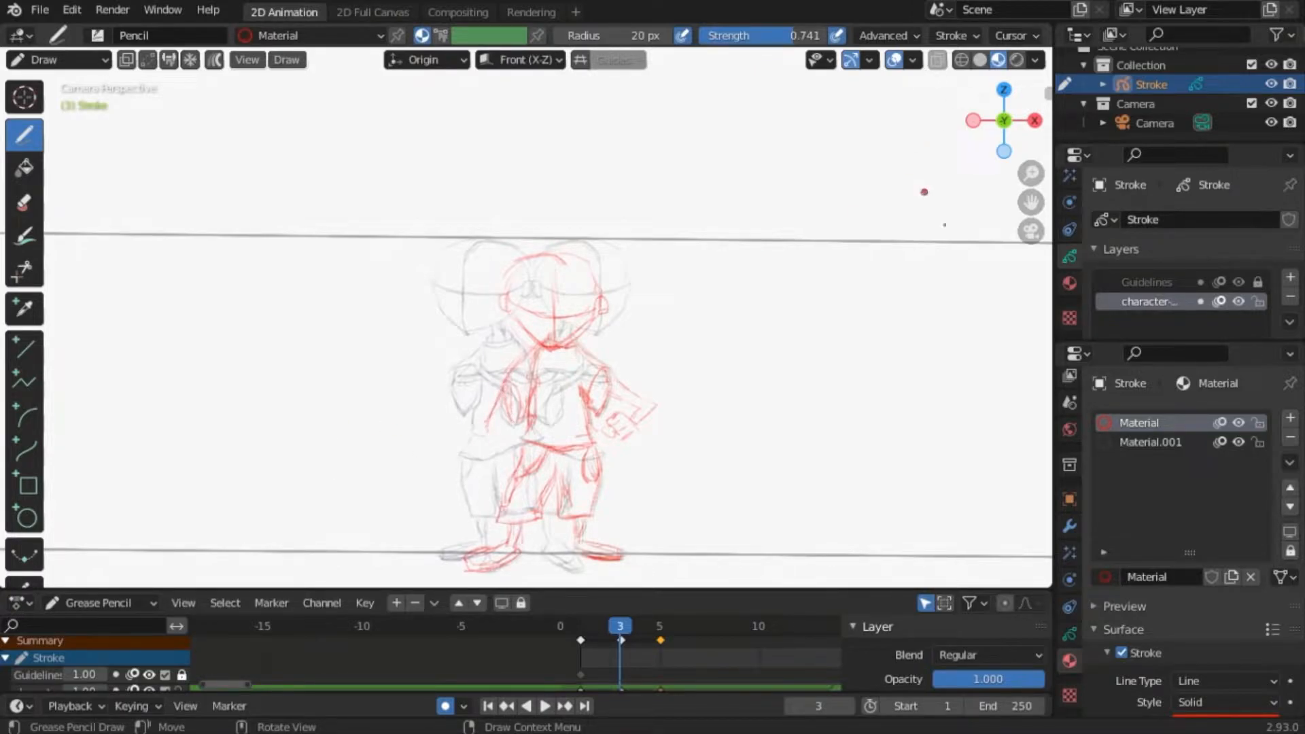
- Turn off onion skinning for the character-Sketch layer, sketch the hanging arm's hand with fingers and clean up its forearm lines
left_click(1220, 301)
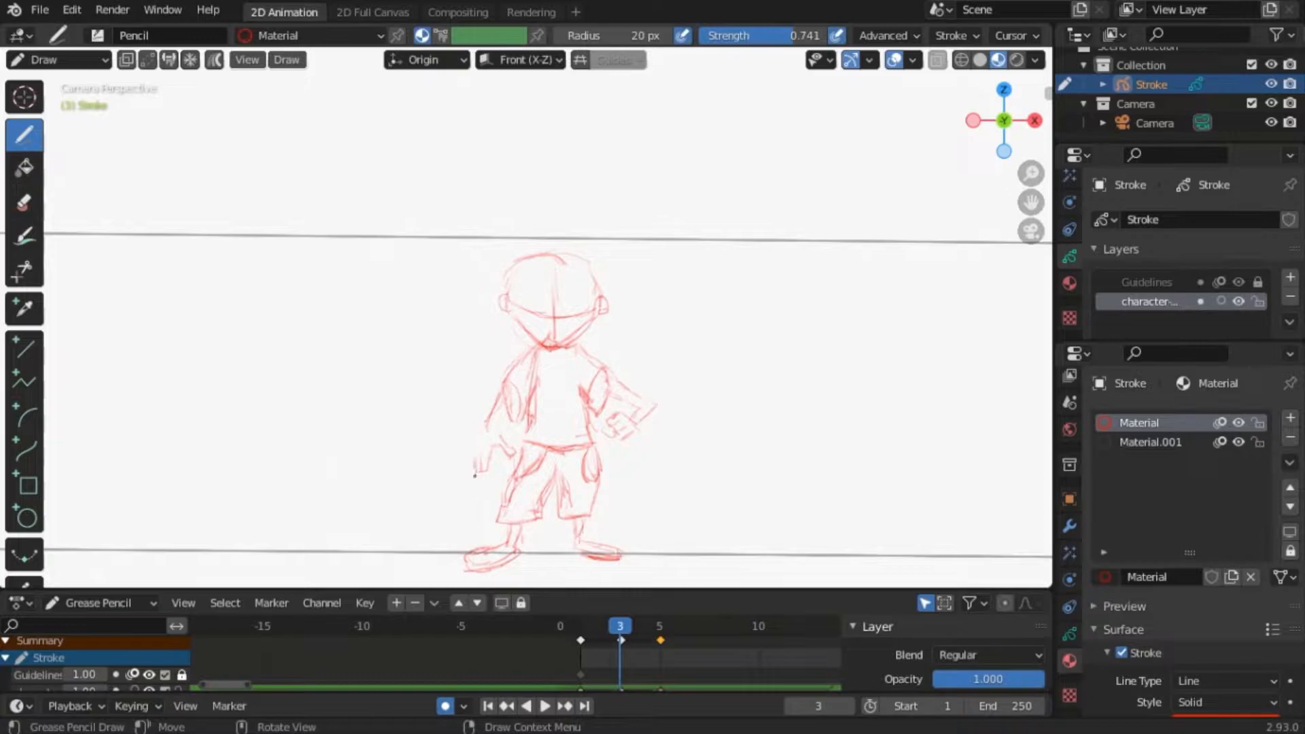
left_click_drag(471, 475, 473, 474)
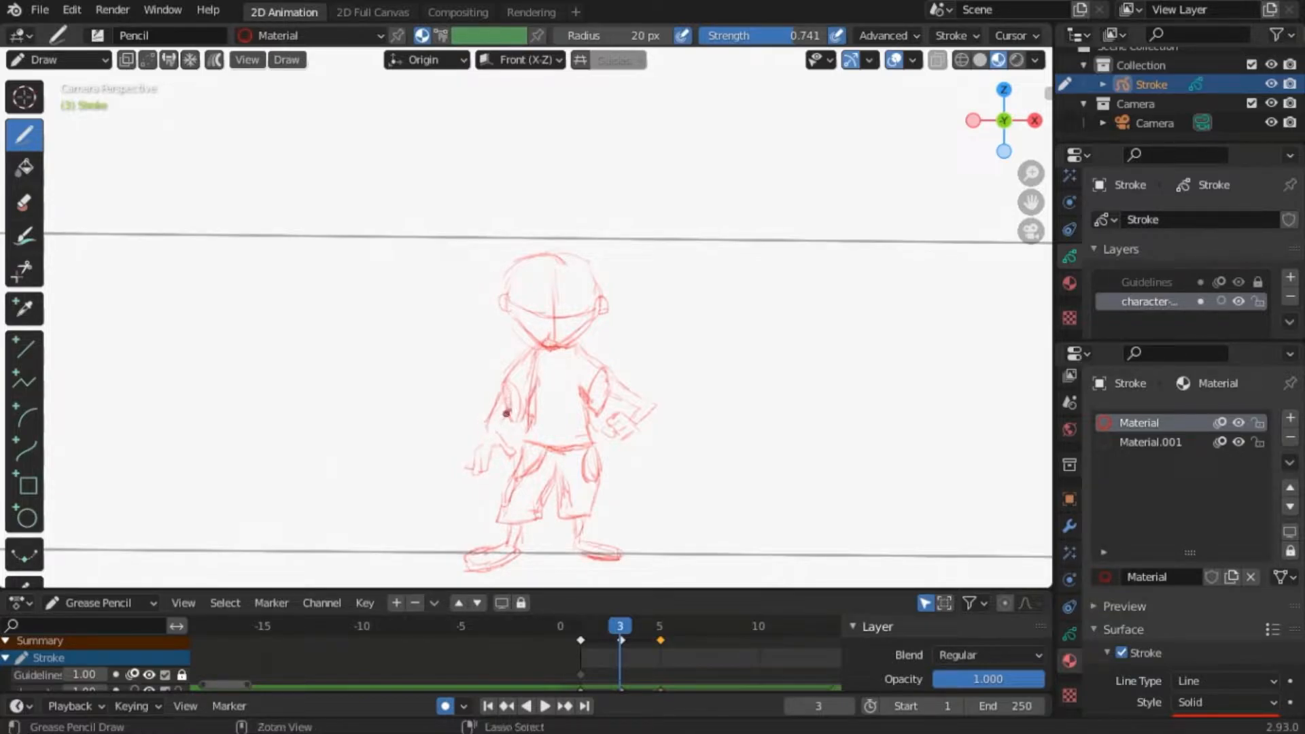
left_click_drag(488, 405, 514, 419, "ctrl")
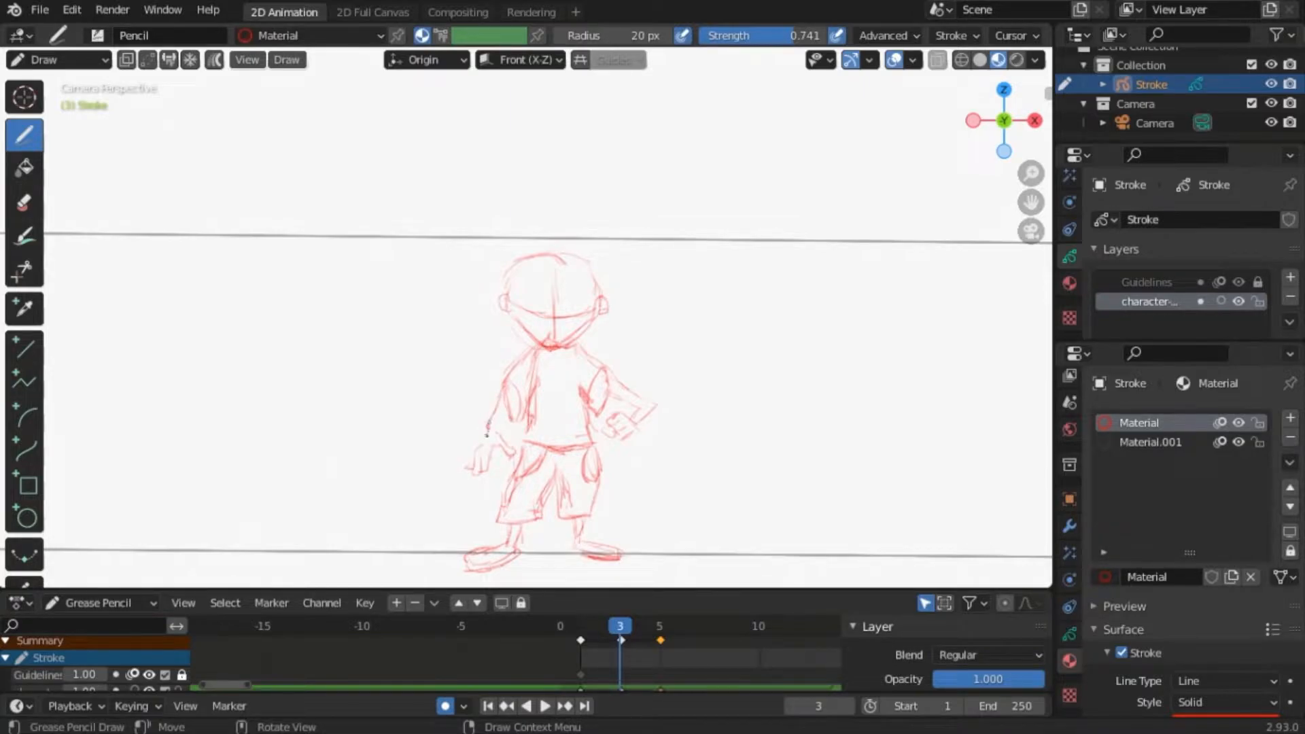
key("ctrl+z")
left_click_drag(488, 428, 479, 423, "ctrl")
- In Edit Mode, move the hanging arm's hand down and outward to the end of the forearm, and return to Draw mode
left_click(79, 62)
left_click(56, 99)
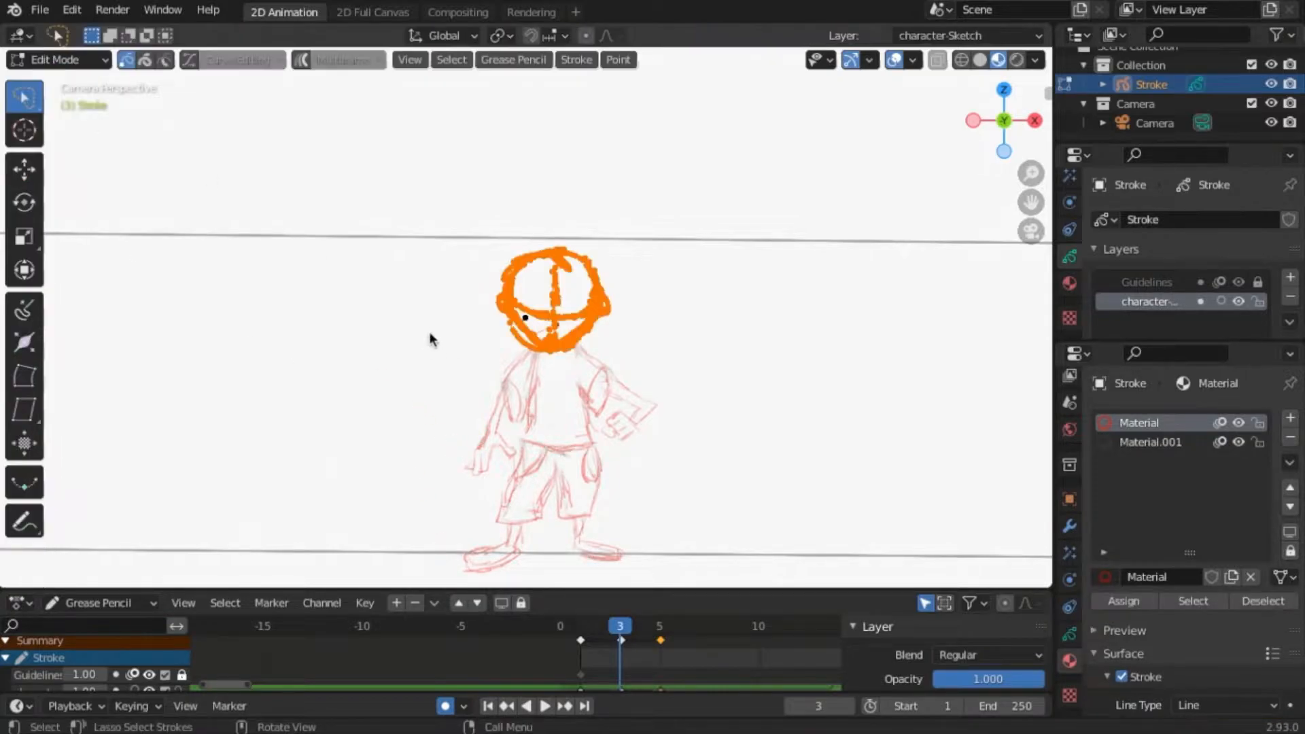
left_click(489, 463)
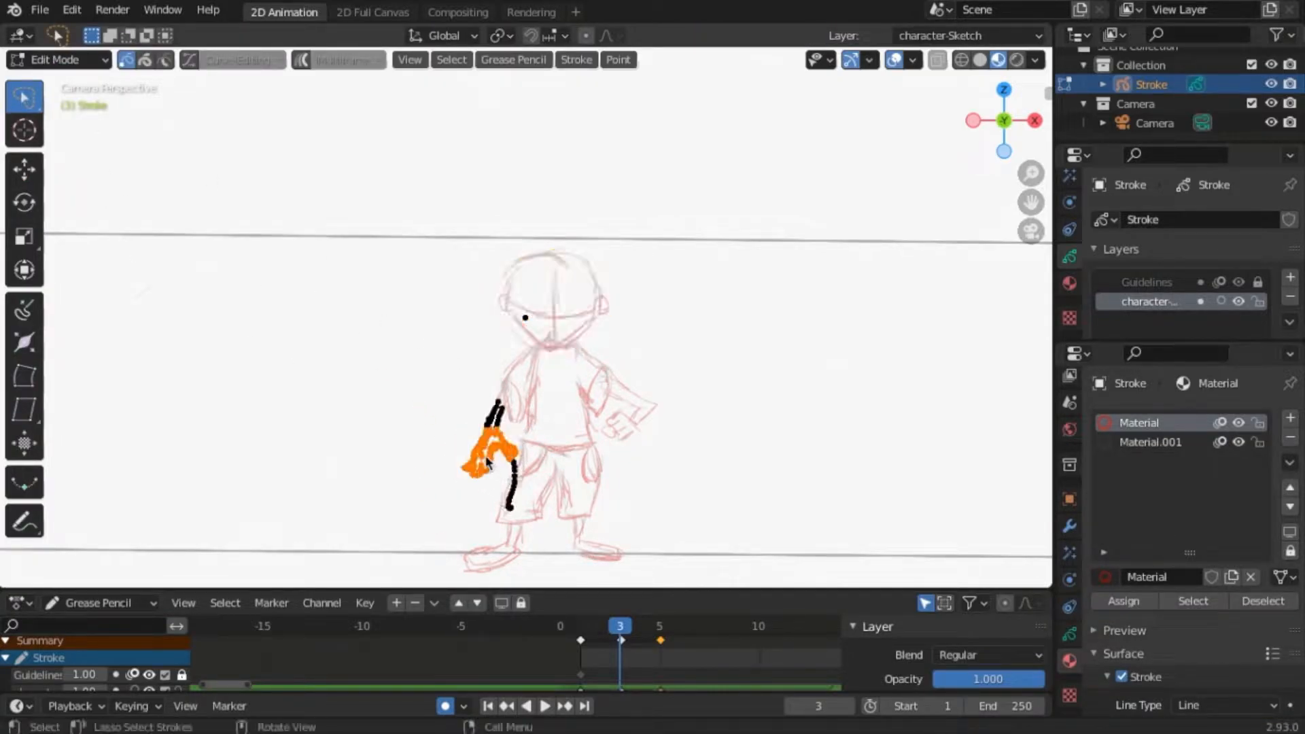
key("g")
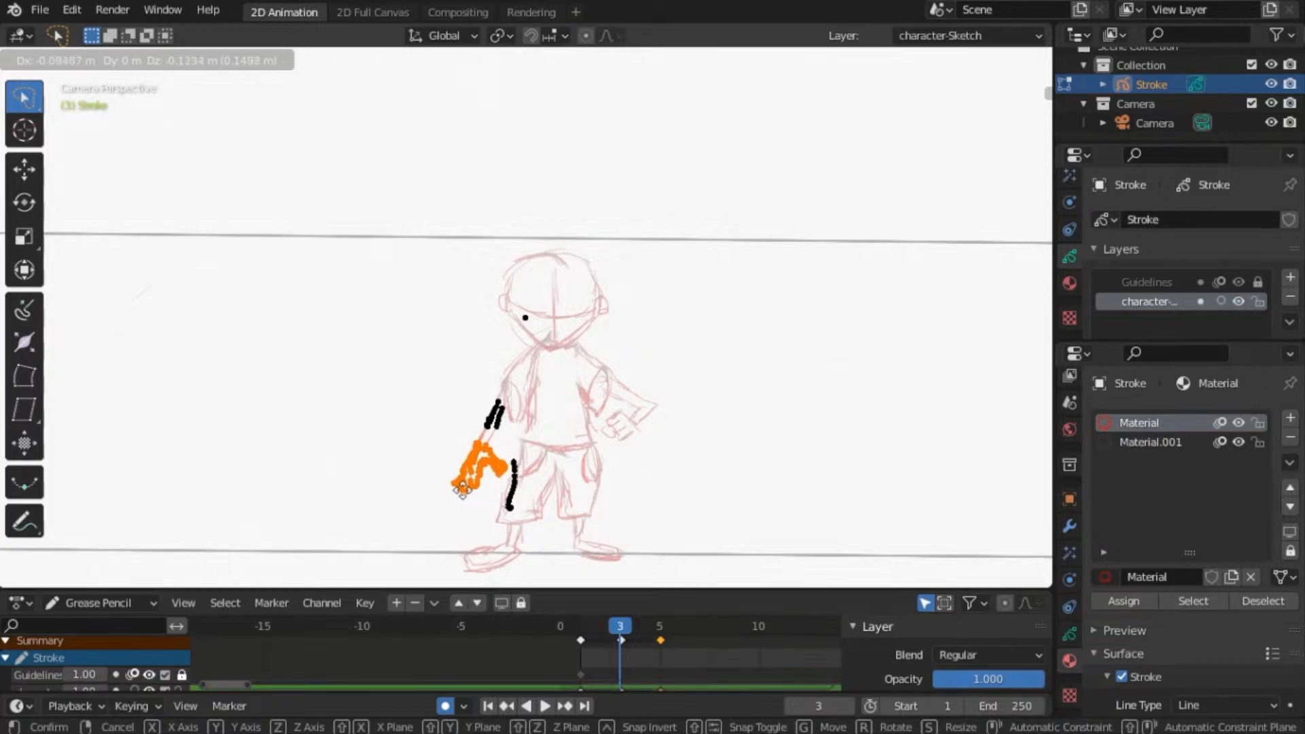
left_click(462, 491)
key("g")
left_click(455, 474)
left_click(57, 59)
left_click(47, 140)
- Redraw the frame 3 shirt's hem, side and sleeve lines, and erase the stray lines around the shoulder and chest
left_click_drag(520, 447, 594, 447)
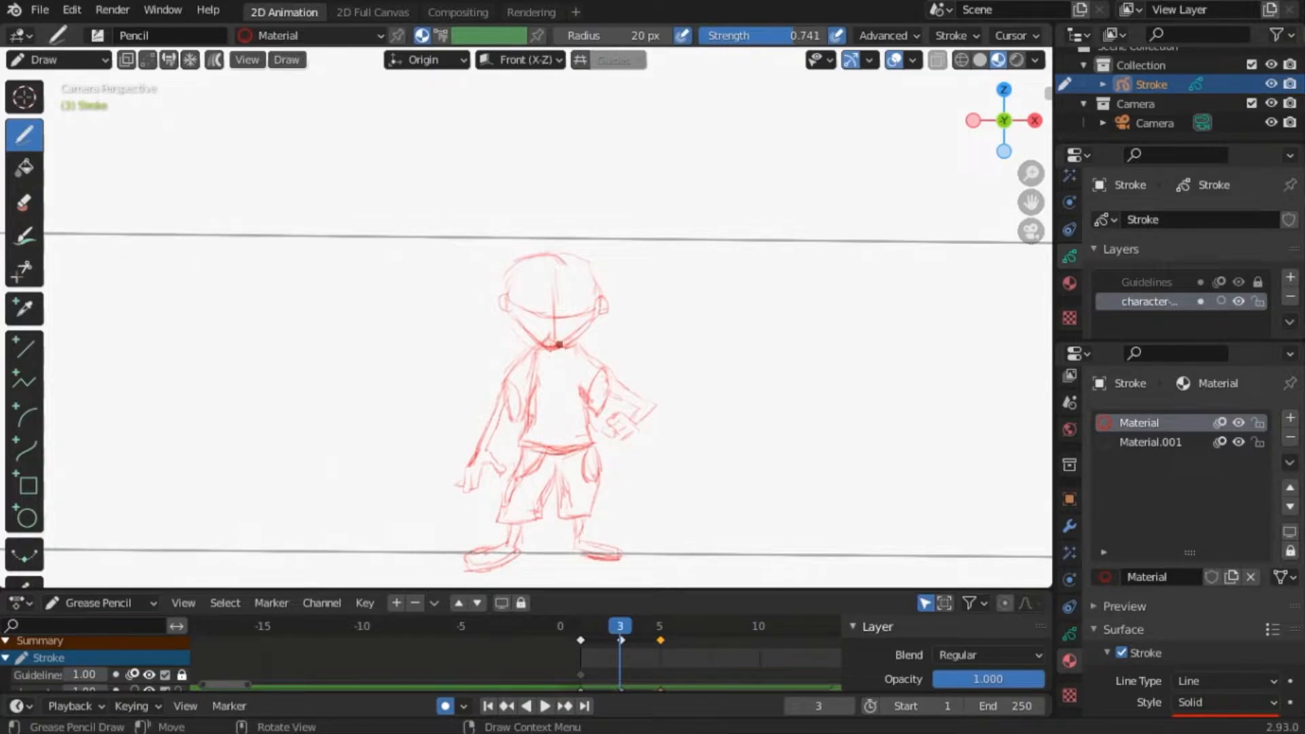
mouse_move(537, 350)
left_mouse_down()
mouse_move(529, 395)
mouse_move(548, 392)
mouse_move(529, 387)
mouse_move(527, 417)
left_mouse_up()
left_click_drag(598, 362, 610, 376, "ctrl")
left_click_drag(609, 376, 610, 387)
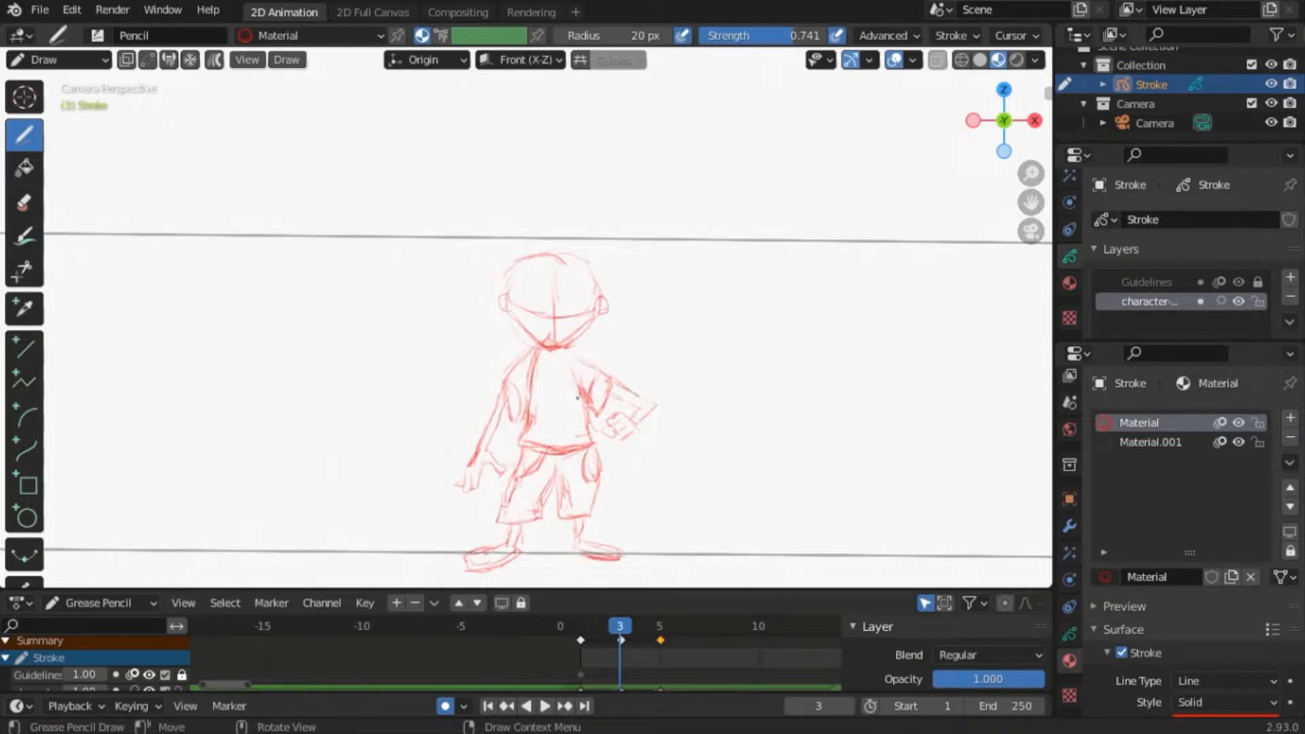
mouse_move(549, 375)
left_mouse_down("ctrl")
mouse_move(536, 365)
mouse_move(531, 399)
mouse_move(578, 402)
mouse_move(579, 390)
mouse_move(586, 427)
left_mouse_up("ctrl")
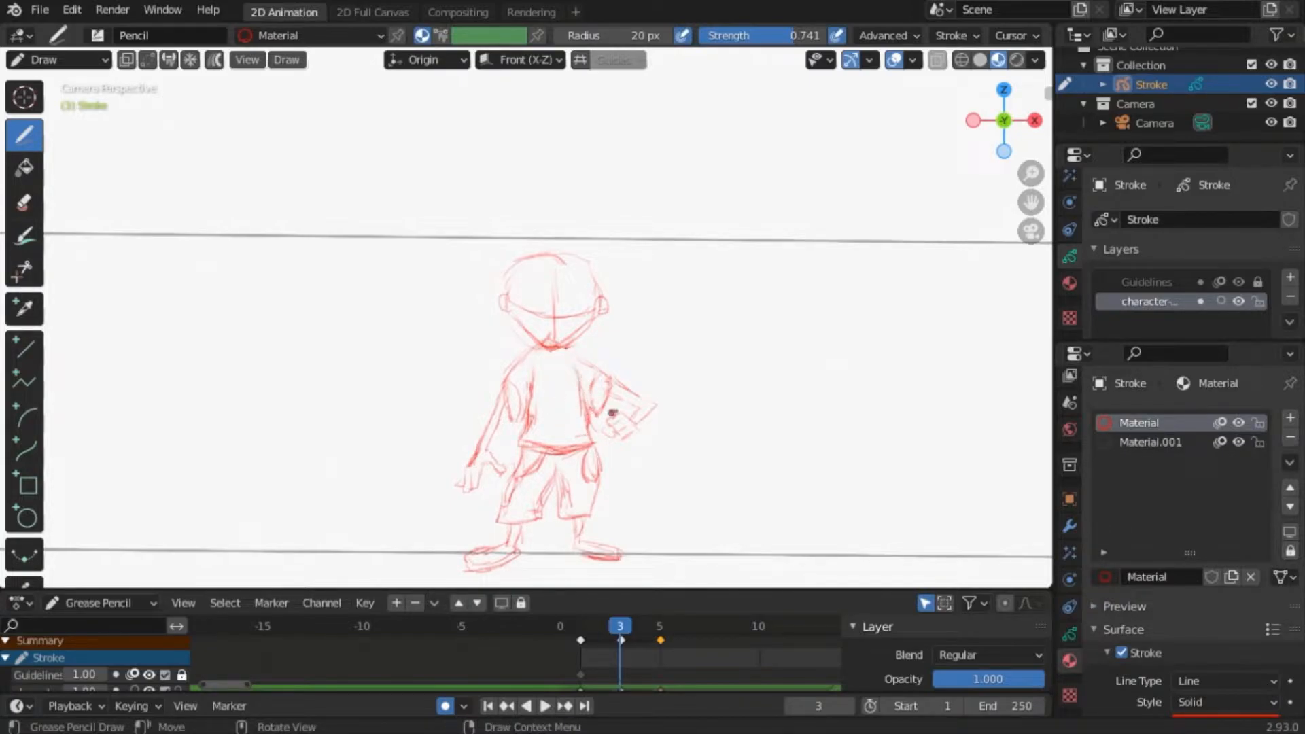
- Undo the last five drawing changes on the front-facing pose
key("ctrl+z")
key("ctrl+z")
key("ctrl+z")
key("ctrl+z")
key("ctrl+z")
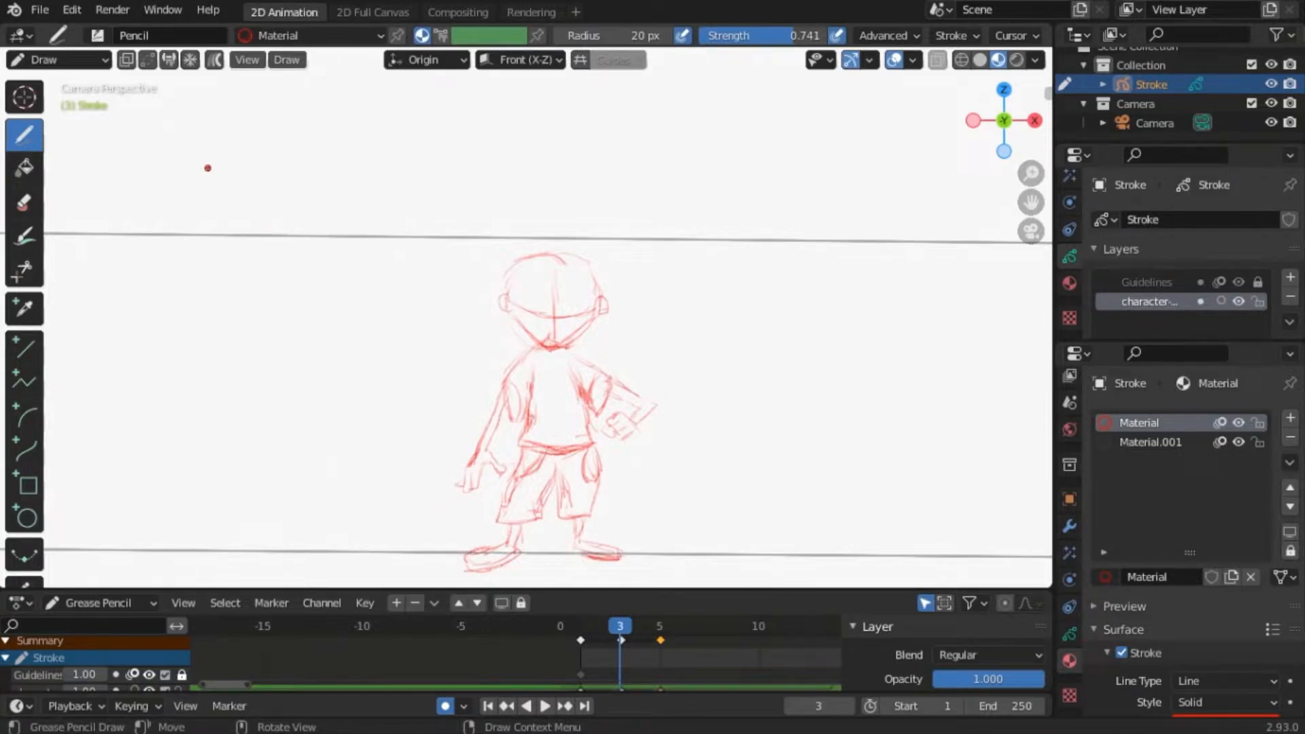
- In Sculpt Mode, enlarge the Grab brush and pull the head and upper body down and slightly sideways, and return to Draw mode
left_click(95, 60)
left_click(61, 129)
left_click_drag(558, 253, 568, 312)
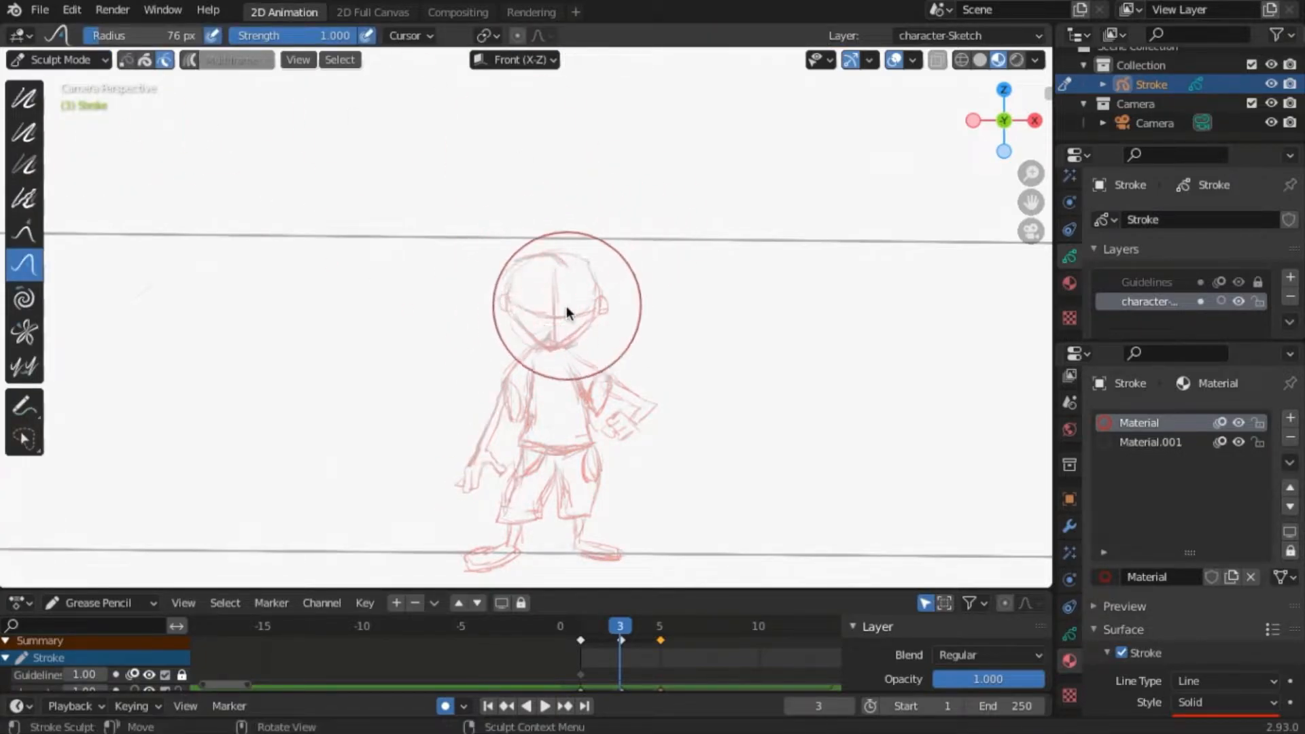
key("a")
key("f")
left_click(559, 253)
mouse_move(559, 253)
left_mouse_down()
mouse_move(553, 341)
mouse_move(673, 390)
mouse_move(513, 553)
mouse_move(519, 419)
mouse_move(576, 410)
mouse_move(598, 276)
mouse_move(530, 295)
mouse_move(593, 301)
mouse_move(544, 306)
mouse_move(553, 321)
mouse_move(553, 230)
left_mouse_up()
left_click(65, 63)
left_click(57, 141)
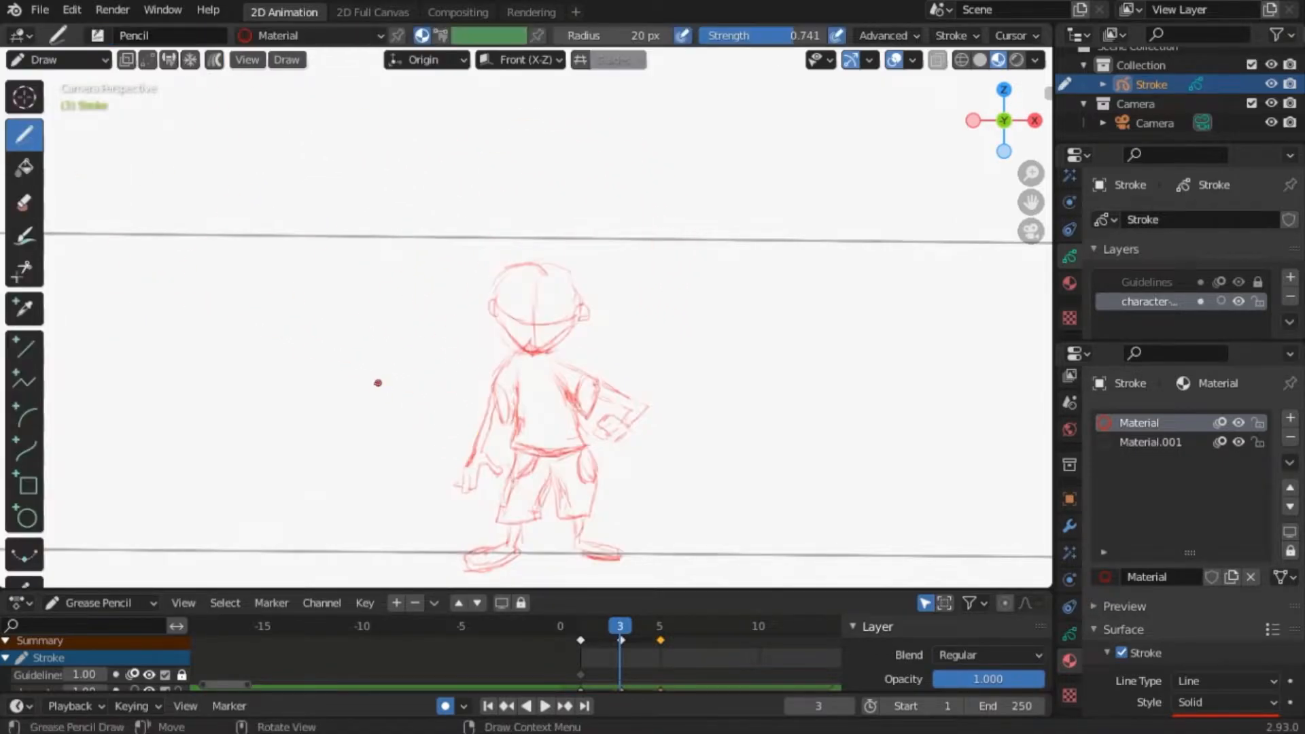
- Check the three-quarter pose at frame 5 and save the project file
mouse_move(622, 625)
left_mouse_down()
mouse_move(588, 622)
mouse_move(661, 622)
mouse_move(603, 622)
mouse_move(646, 626)
left_mouse_up()
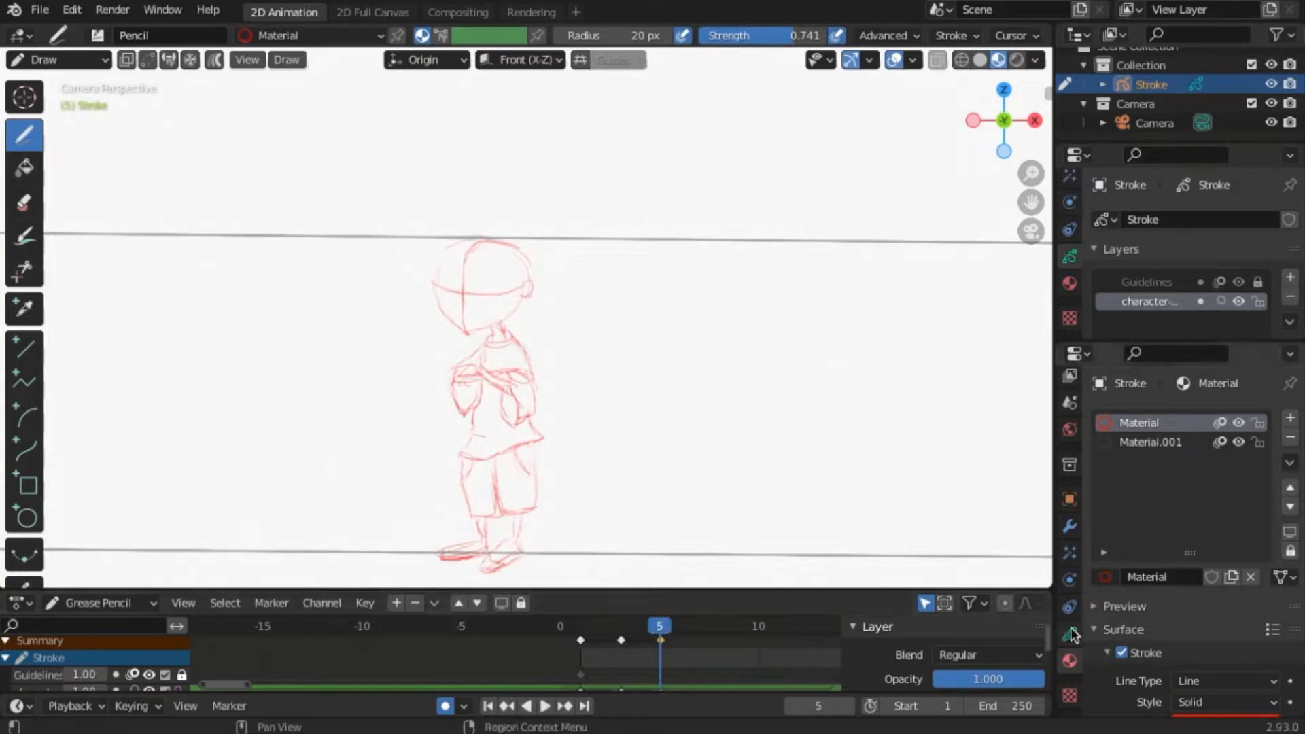
left_click(40, 9)
left_click(41, 156)
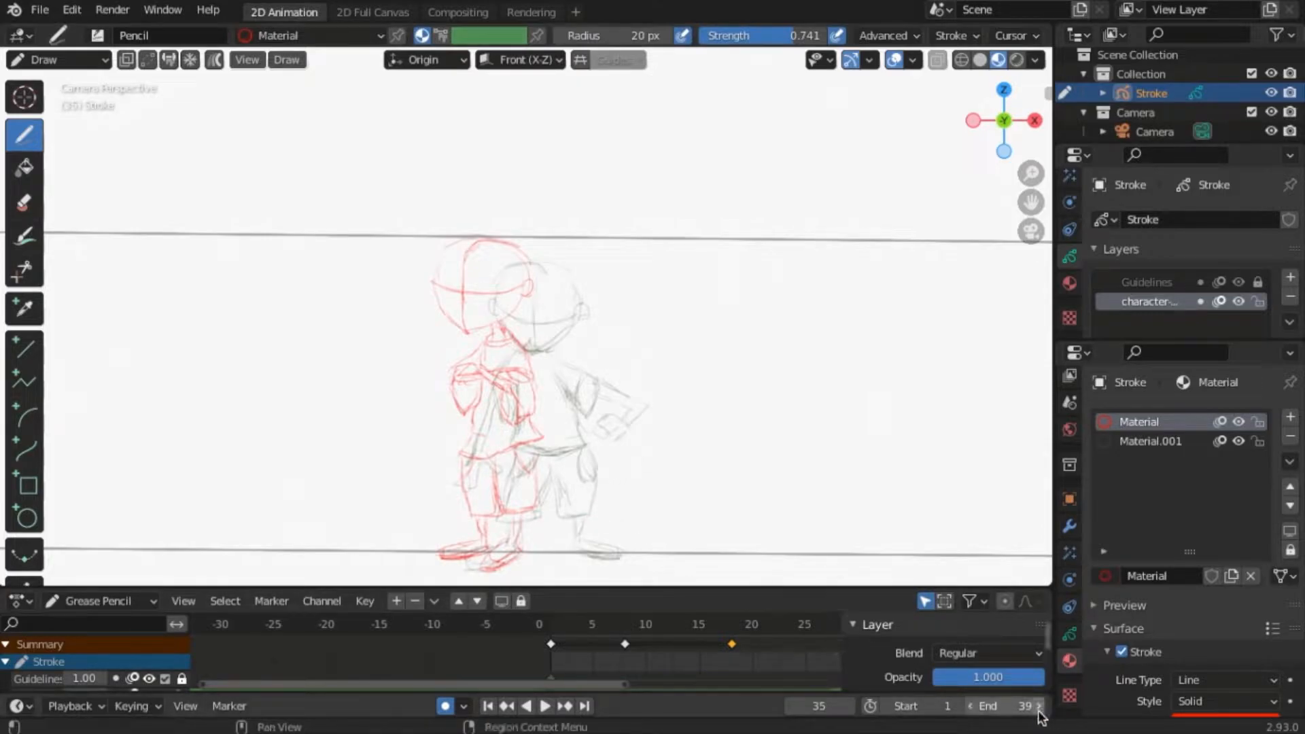
- Set the animation's end frame to 44 and check the poses at frames 8 and 18
left_click_drag(1018, 704, 1028, 704)
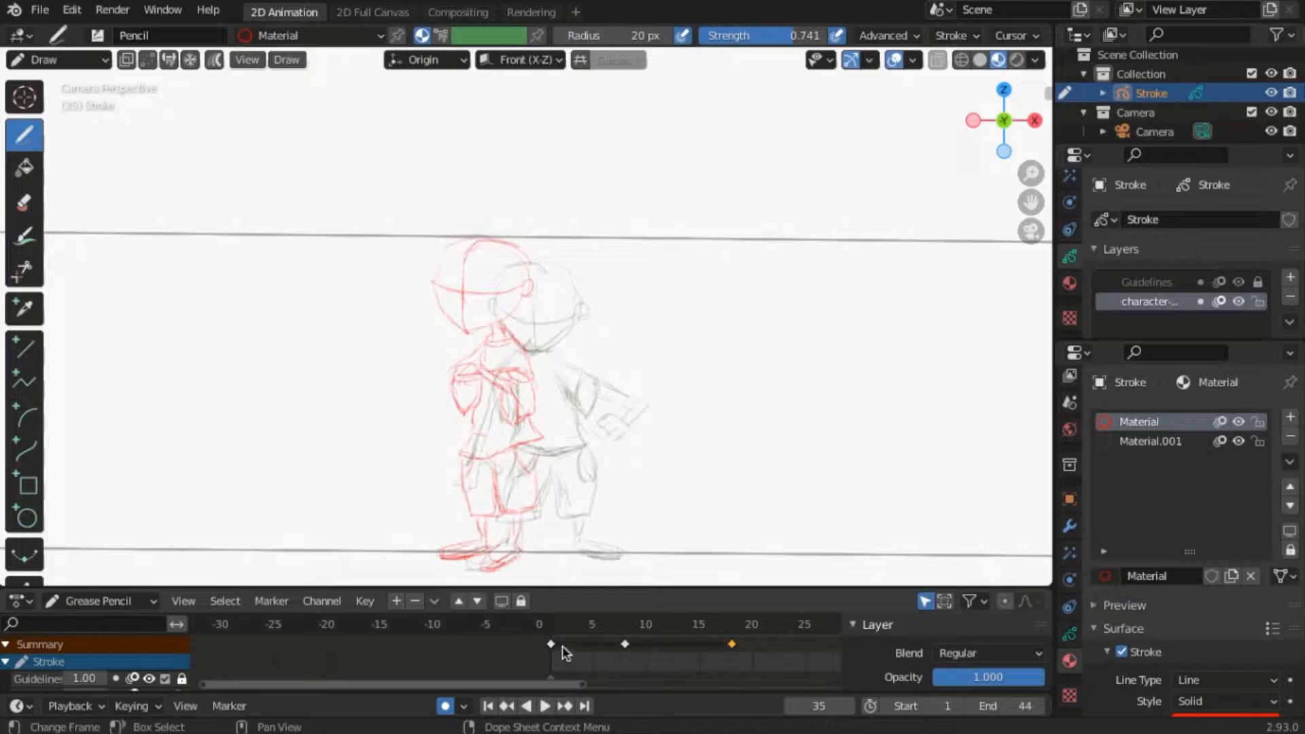
left_click(583, 639)
left_click_drag(602, 631, 624, 651)
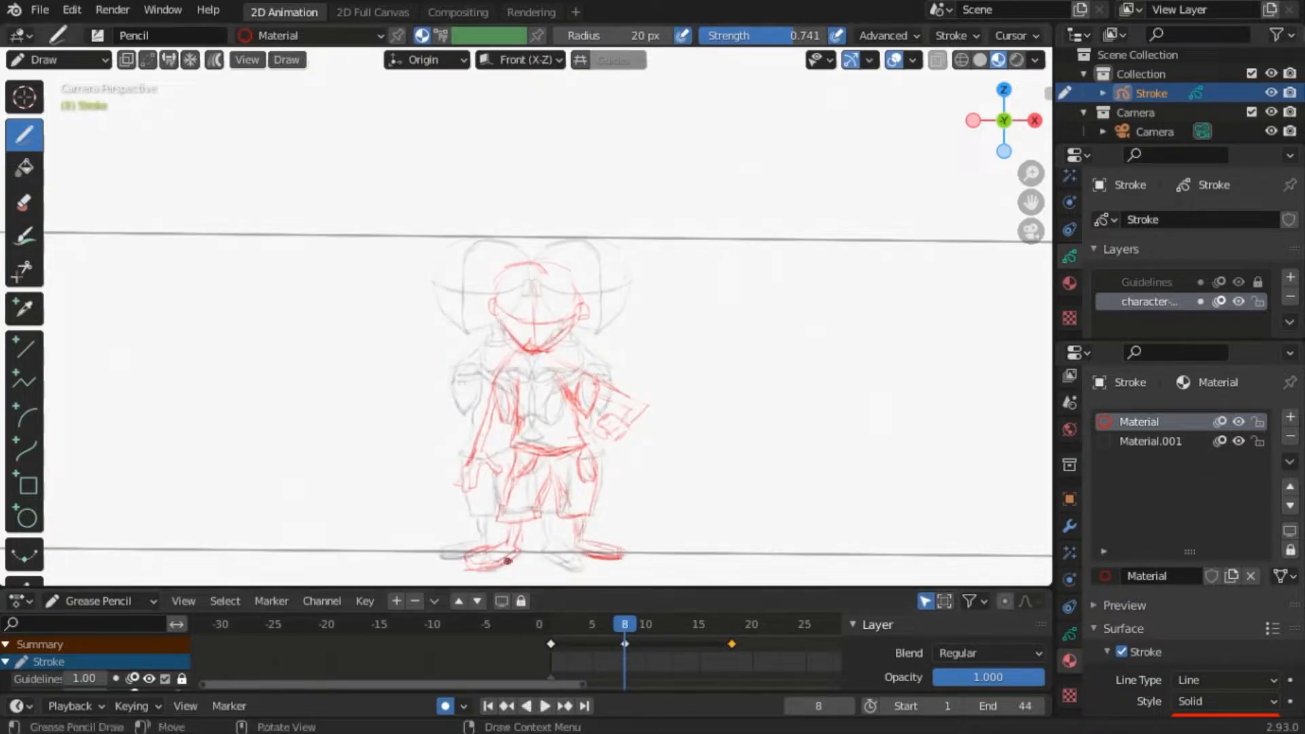
left_click_drag(632, 620, 731, 624)
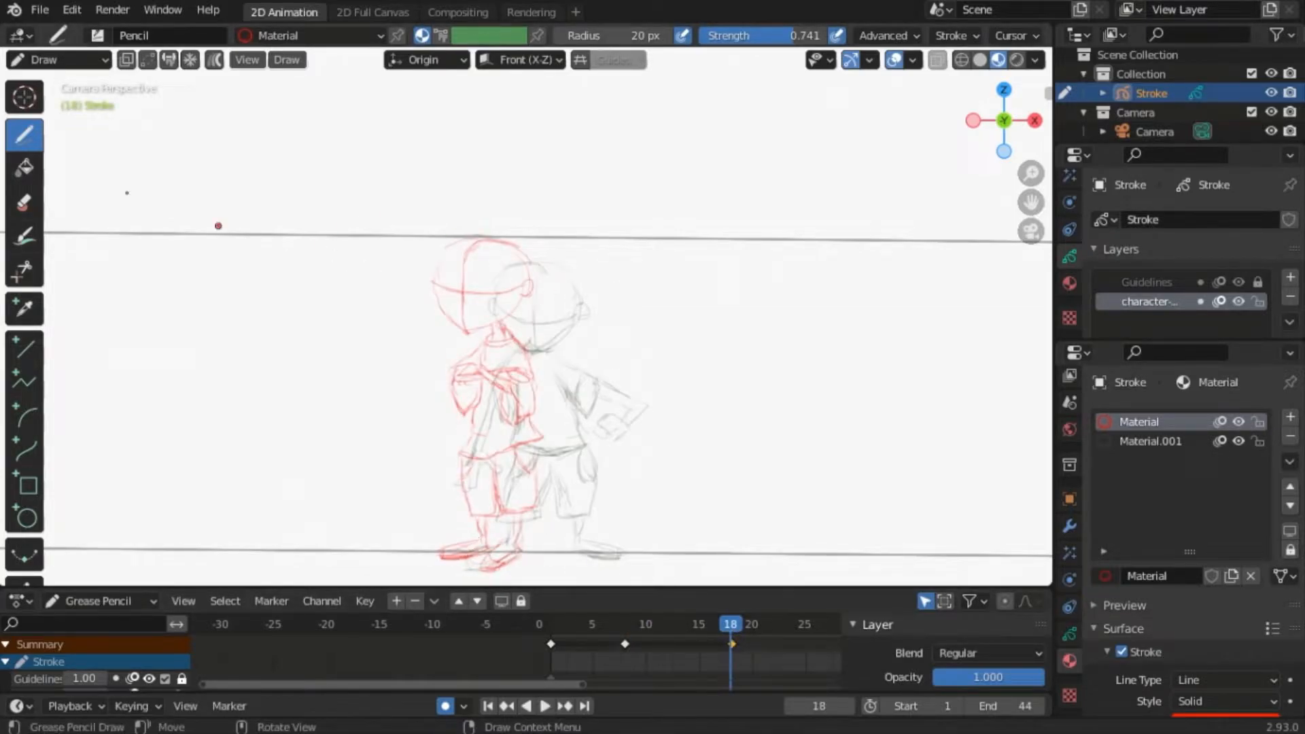
- Select all strokes of the frame 18 pose in Edit Mode and move them over the onion-skinned front pose
left_click(57, 59)
left_click(55, 99)
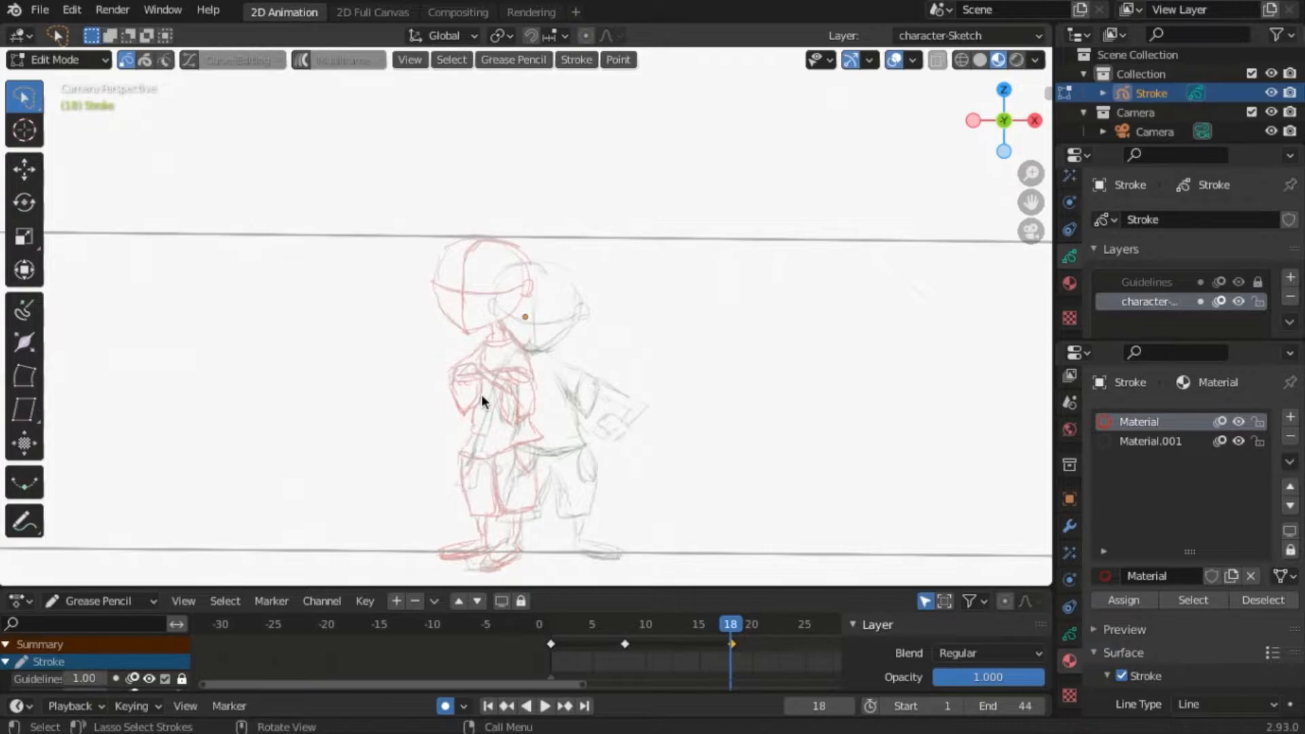
key("a")
left_click(31, 177)
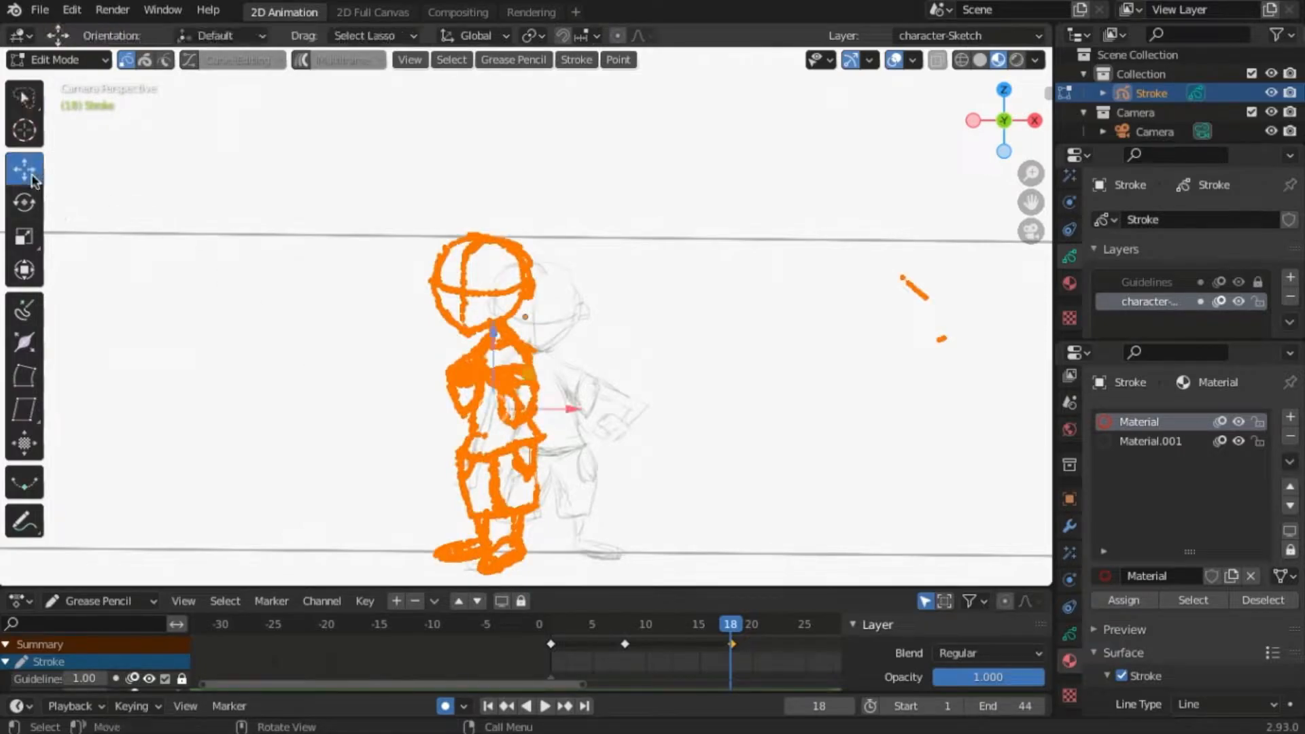
mouse_move(569, 411)
left_mouse_down()
mouse_move(659, 417)
mouse_move(602, 423)
left_mouse_up()
left_click_drag(524, 347, 526, 353)
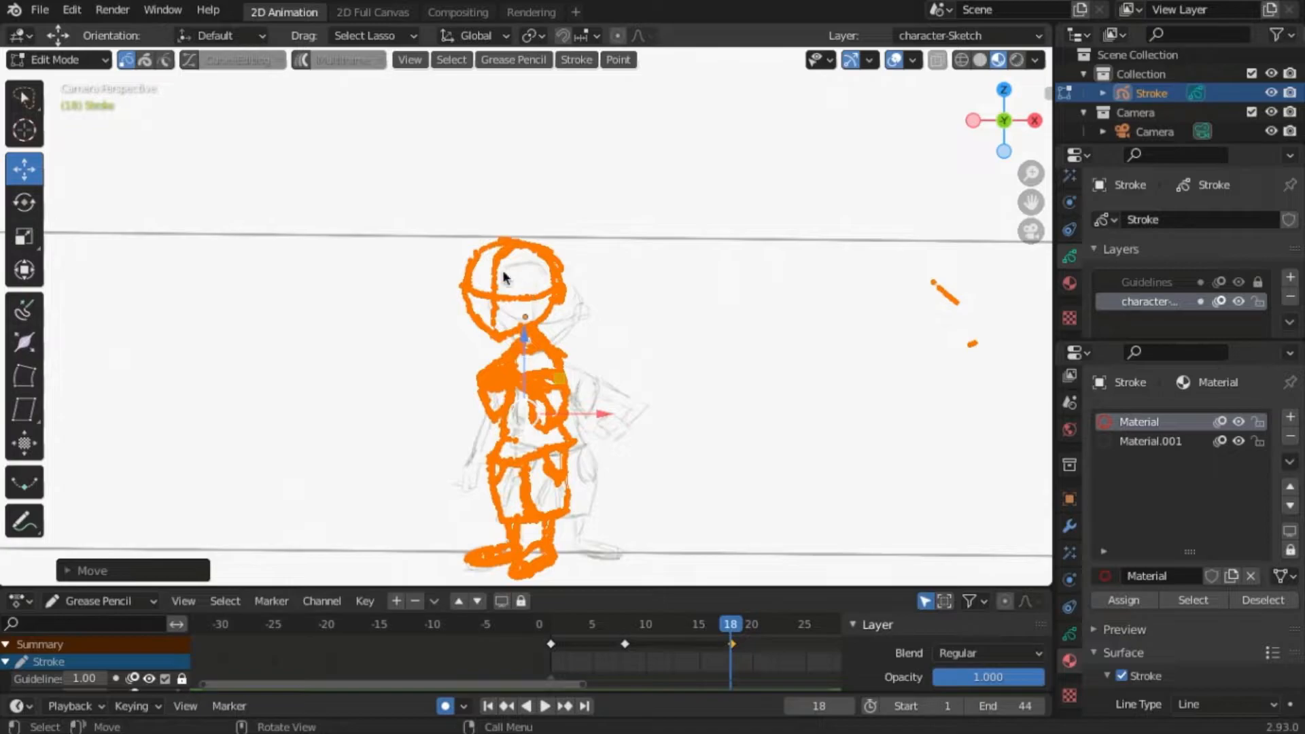
left_click_drag(528, 378, 525, 373)
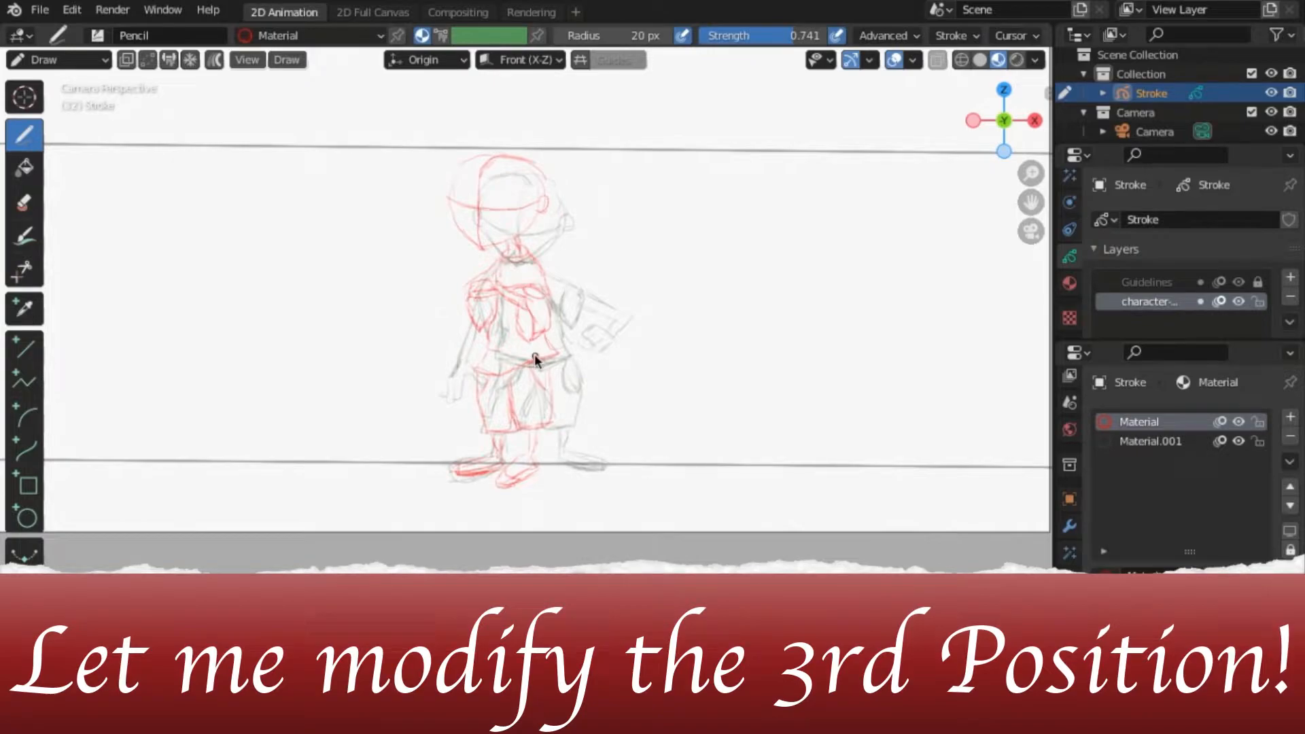
- Erase the crossed arms and shirt body of the third pose with the soft eraser and return to the Pencil
left_click(28, 202)
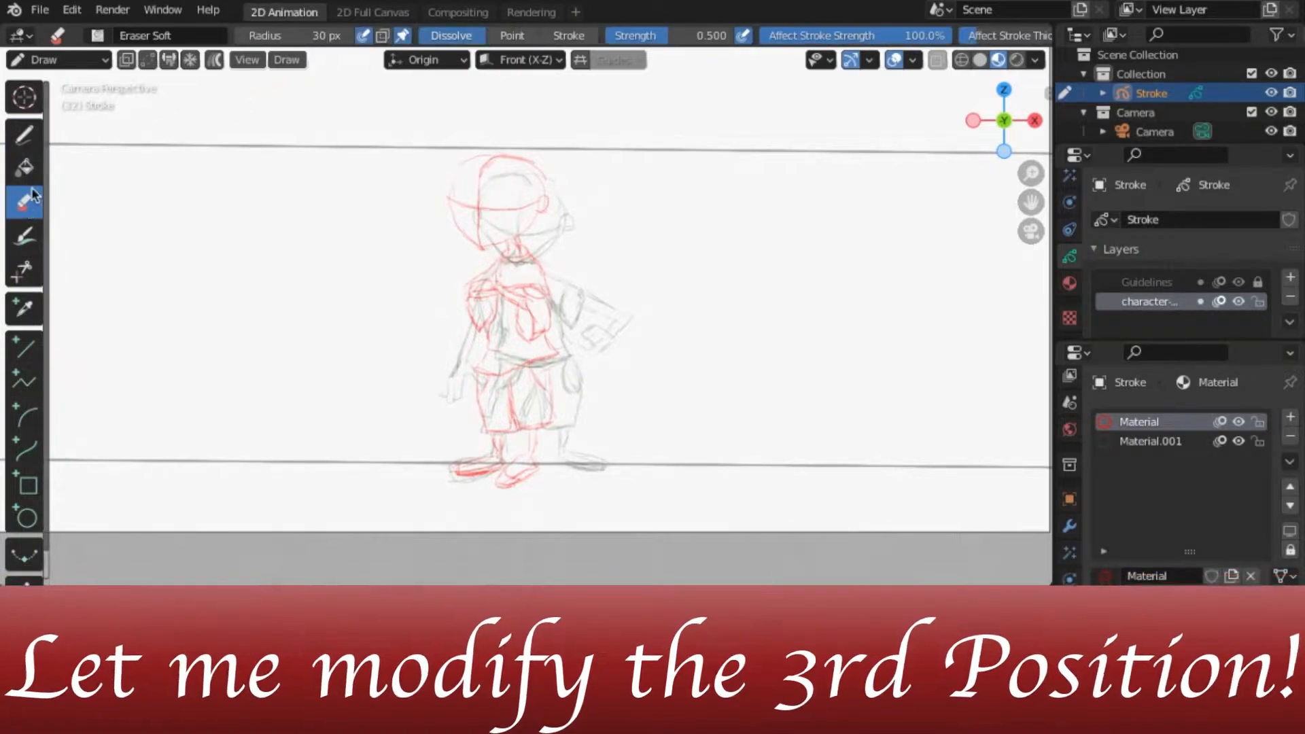
mouse_move(522, 301)
left_mouse_down()
mouse_move(469, 292)
mouse_move(537, 319)
mouse_move(489, 299)
mouse_move(437, 329)
mouse_move(482, 326)
mouse_move(469, 299)
left_mouse_up()
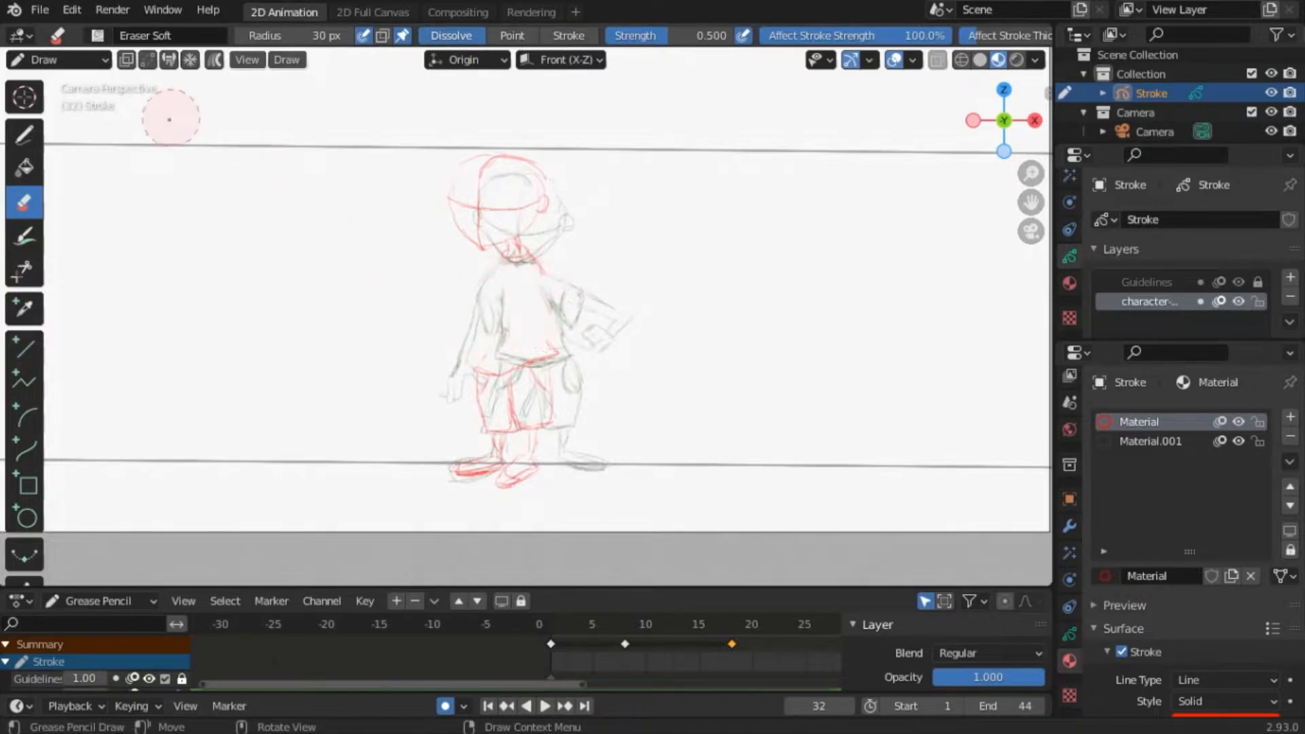
left_click(23, 136)
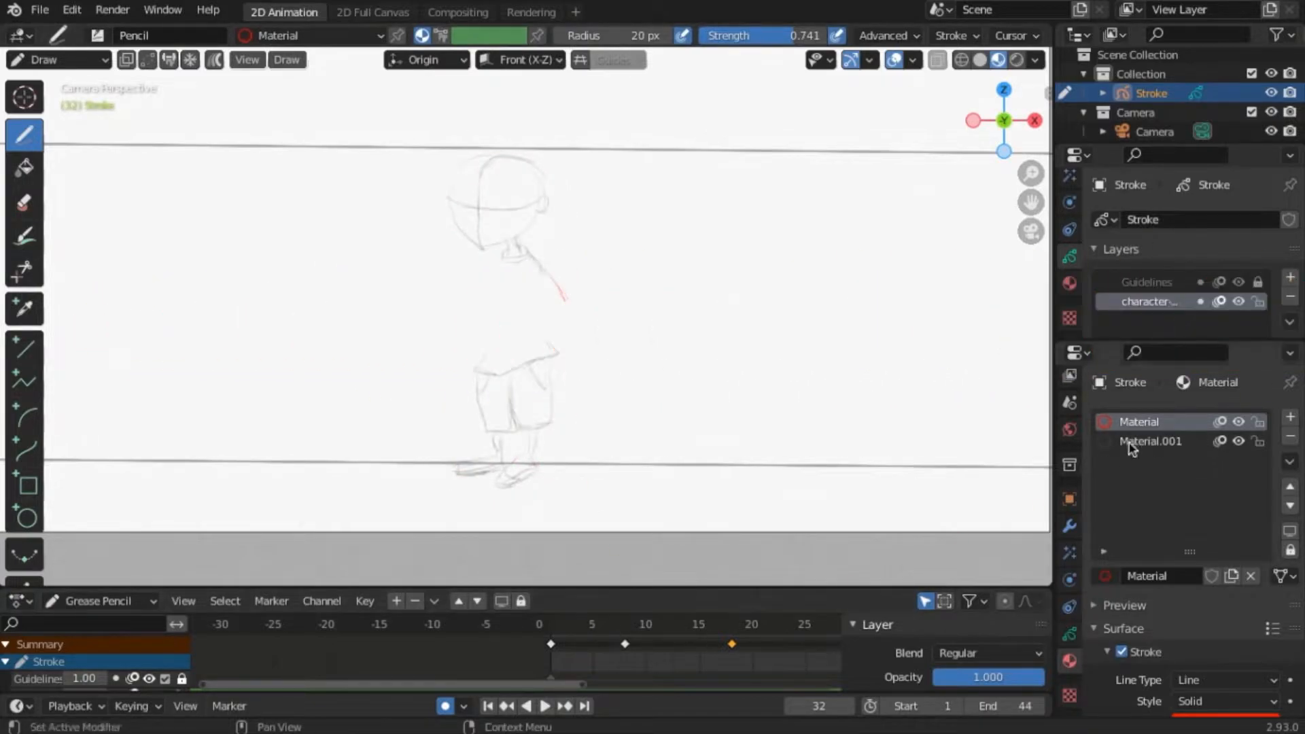
- Delete the stray keyframe at frame 32 and go to frame 18
scroll(713, 653, "down", 3)
right_click(752, 639)
left_click(743, 643)
key("x")
left_click(743, 647)
left_click_drag(686, 632, 650, 654)
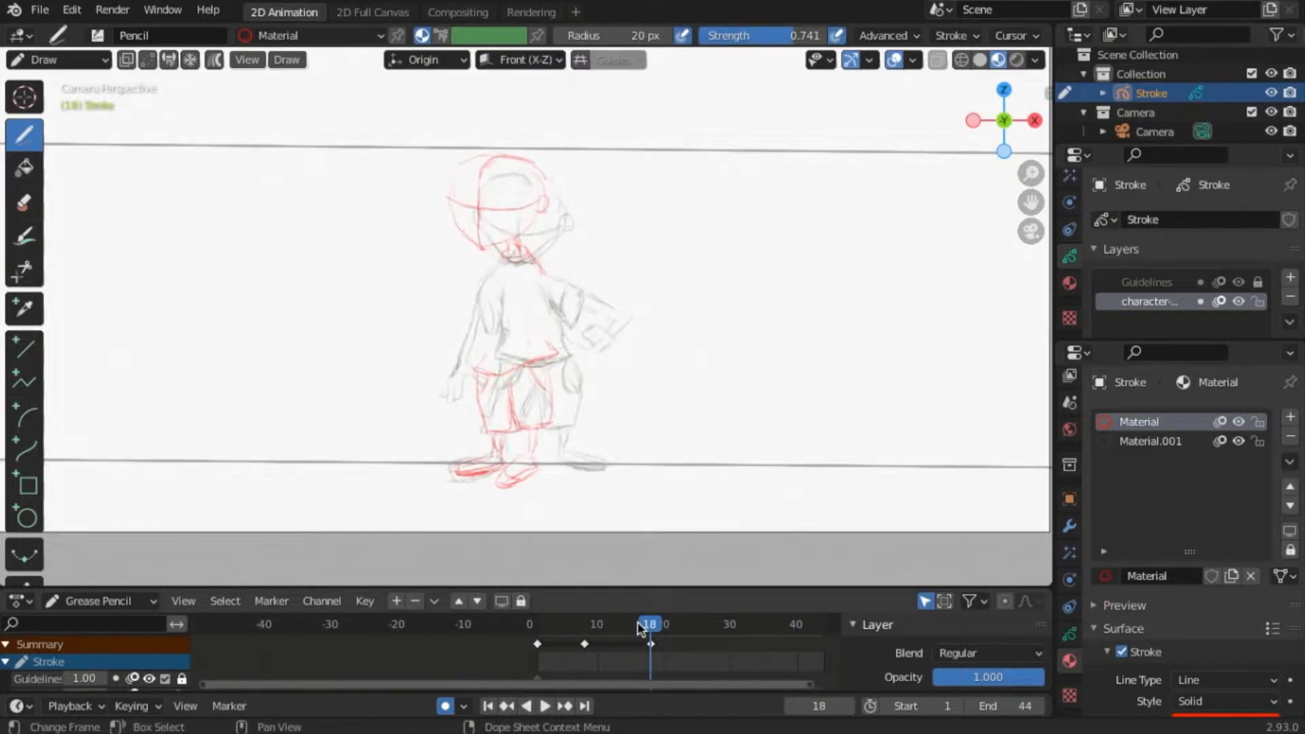
- Turn off onion skinning for the character-Sketch layer and redraw the shirt's body on the frame 18 pose
left_click(1221, 301)
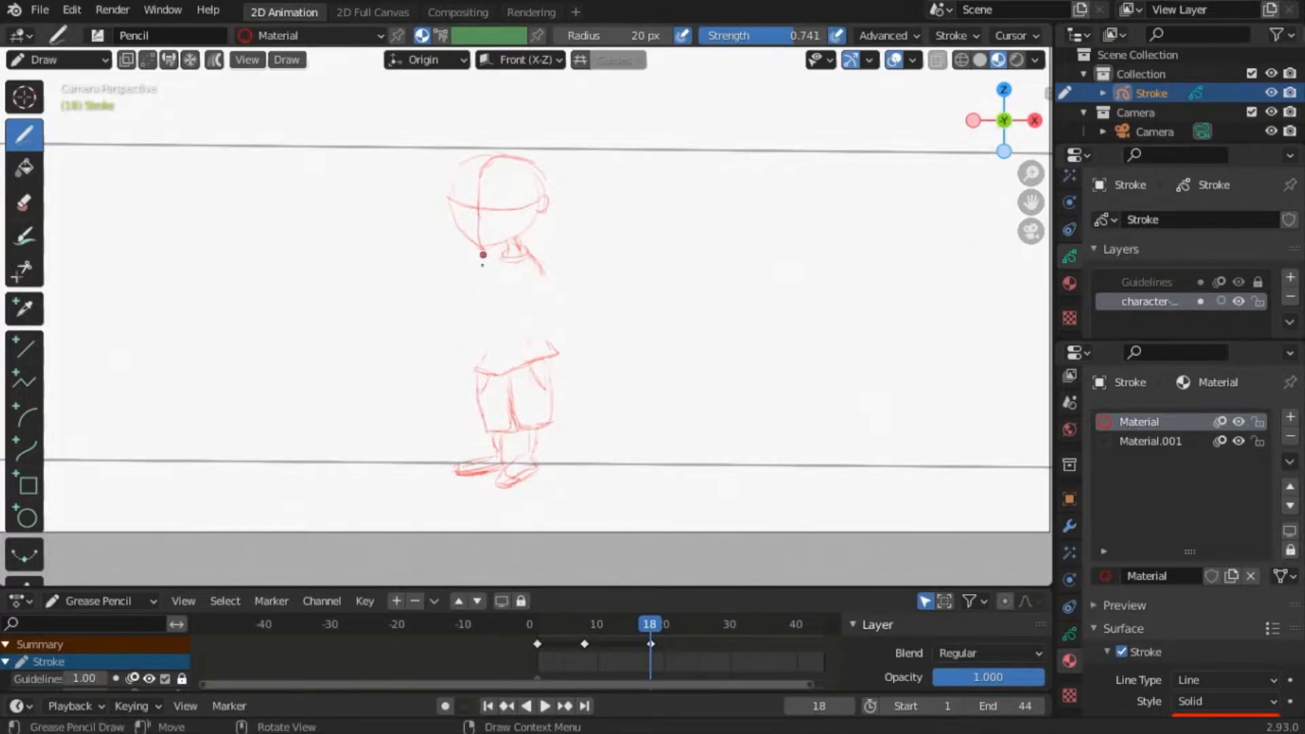
left_click_drag(512, 253, 479, 366)
key("ctrl+z")
mouse_move(483, 306)
left_mouse_down()
mouse_move(478, 369)
mouse_move(554, 346)
left_mouse_up()
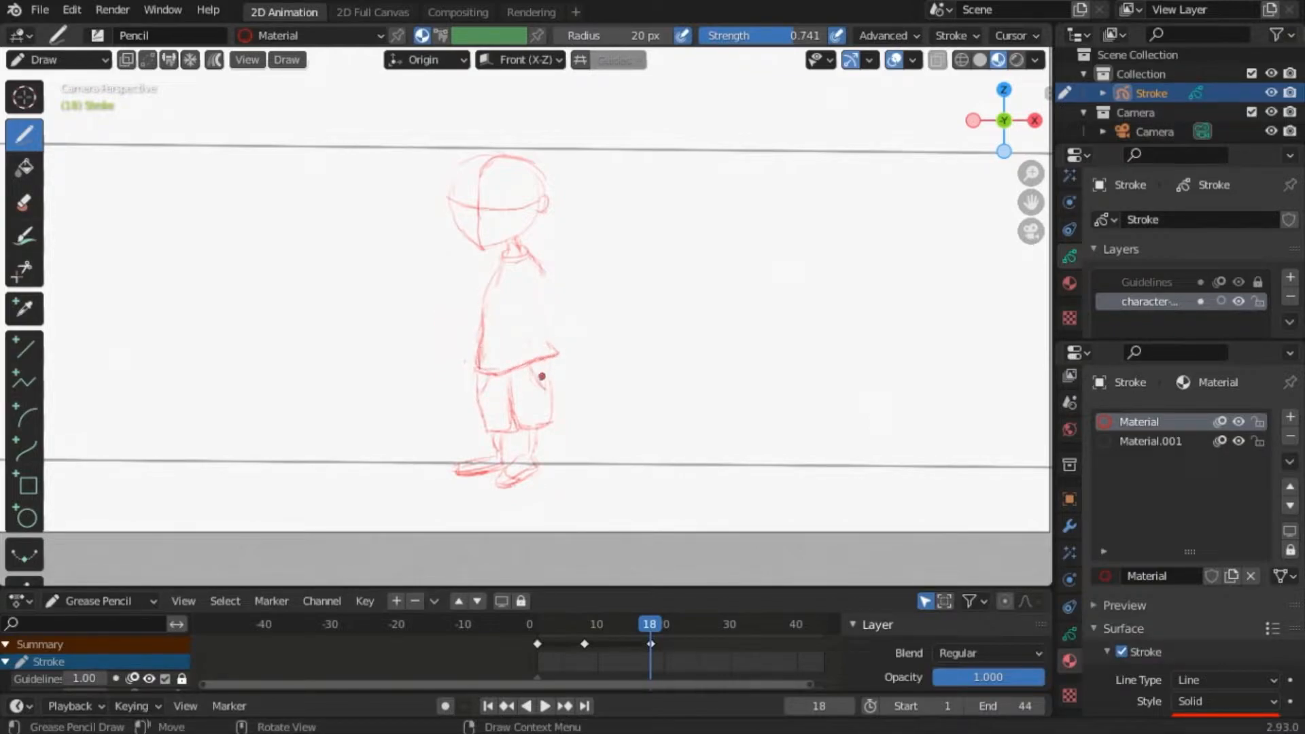
- Sketch the bent arm with its hand on the hip and clean up overlapping lines with an 8 px soft eraser
mouse_move(542, 267)
left_mouse_down()
mouse_move(554, 336)
mouse_move(551, 309)
left_mouse_up()
key("ctrl+z")
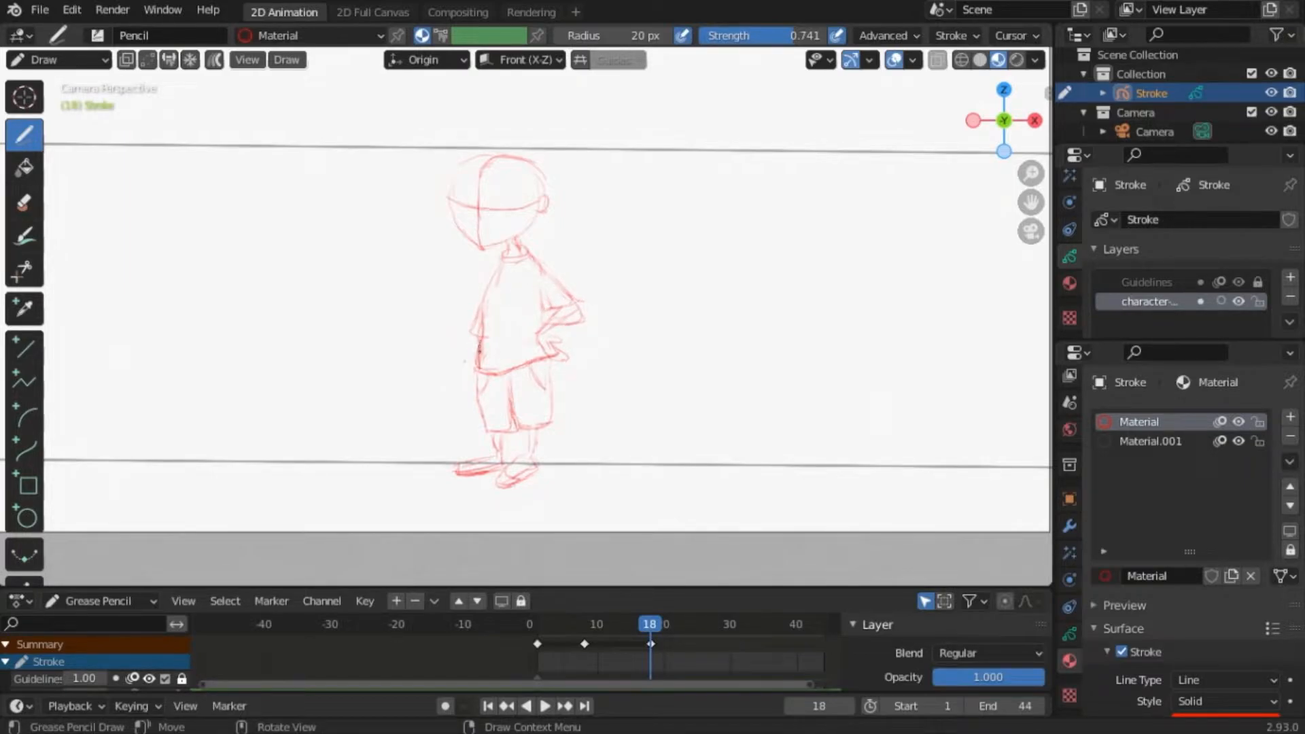
mouse_move(649, 624)
left_mouse_down()
mouse_move(577, 623)
mouse_move(664, 624)
mouse_move(651, 620)
left_mouse_up()
left_click(28, 203)
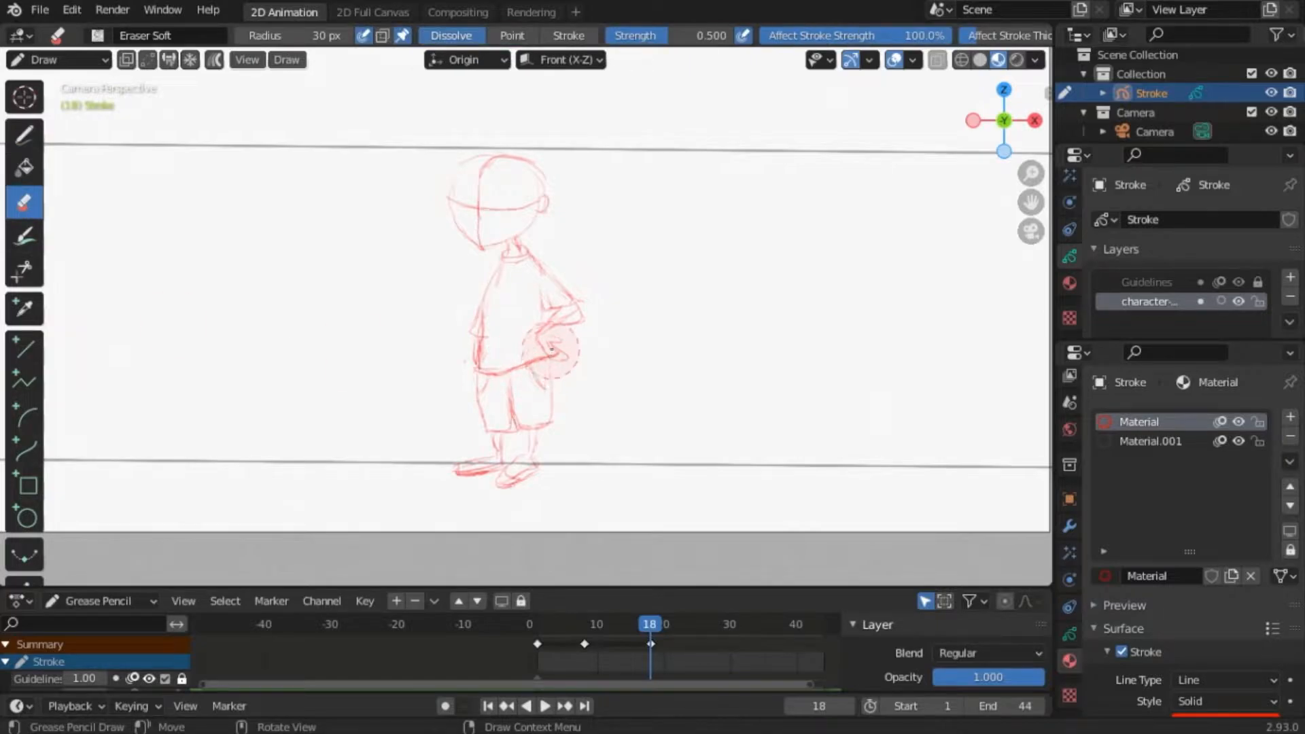
left_click(553, 334)
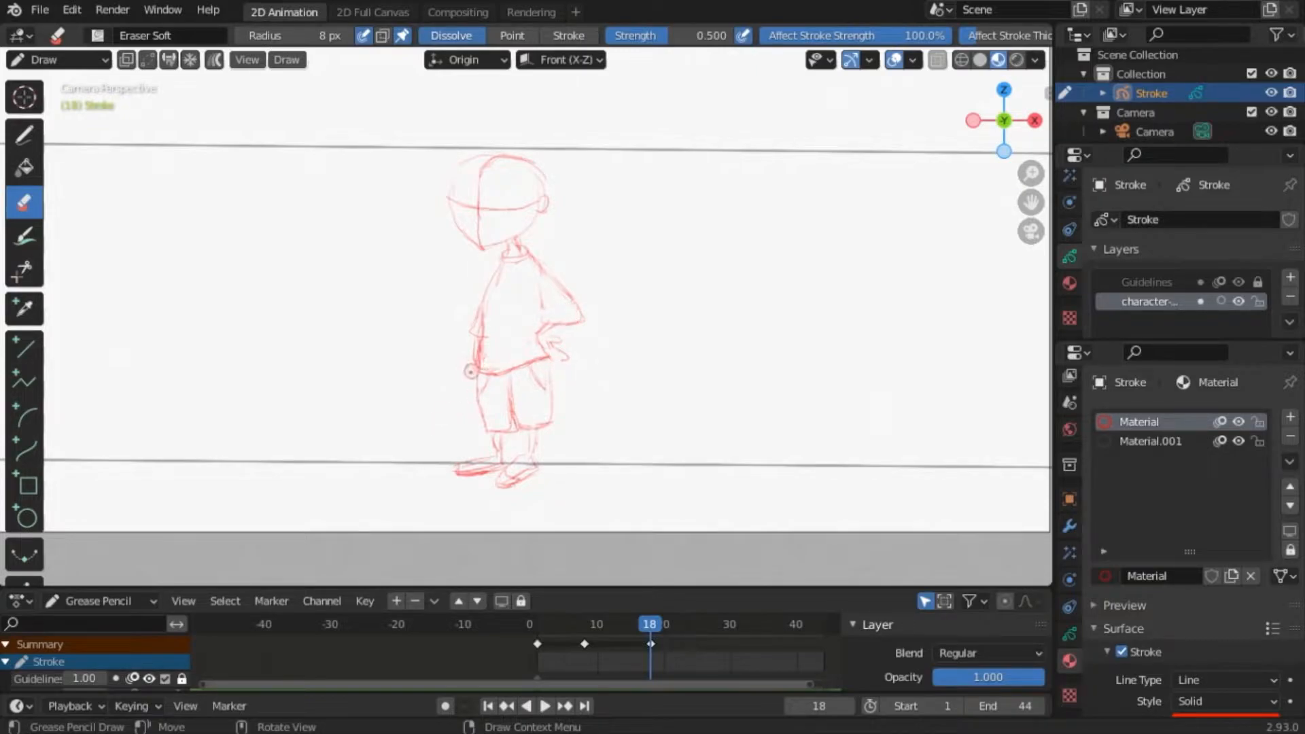
left_click(25, 136)
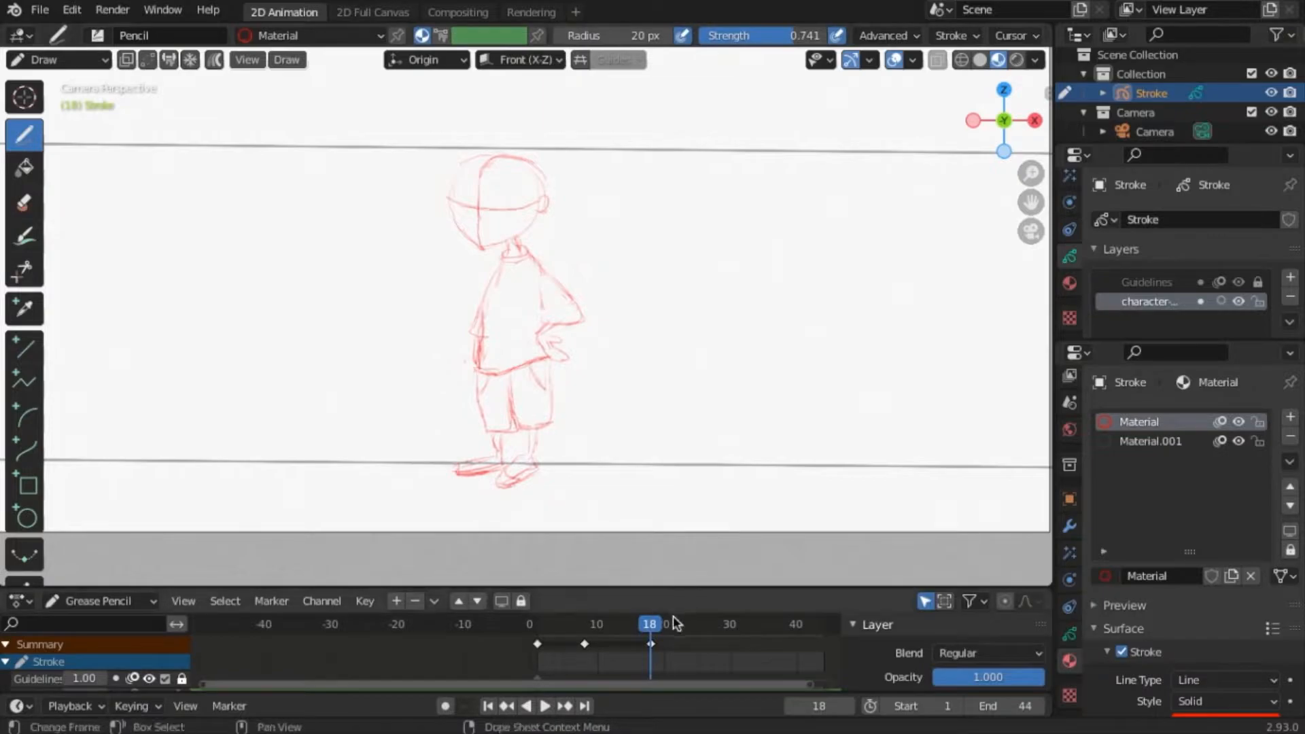
- Play the animation from frame 1 to review the transitions between the three poses
left_click_drag(653, 622, 535, 615)
key("space")
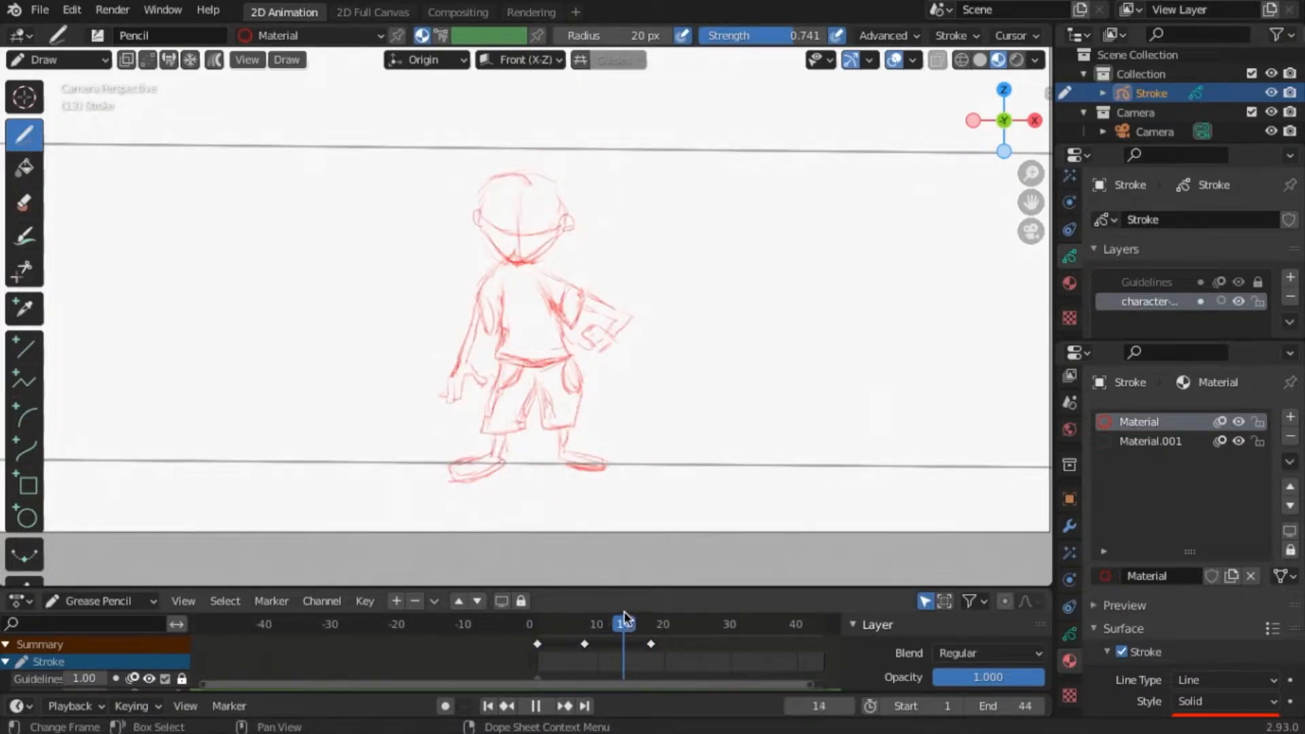
key("space")
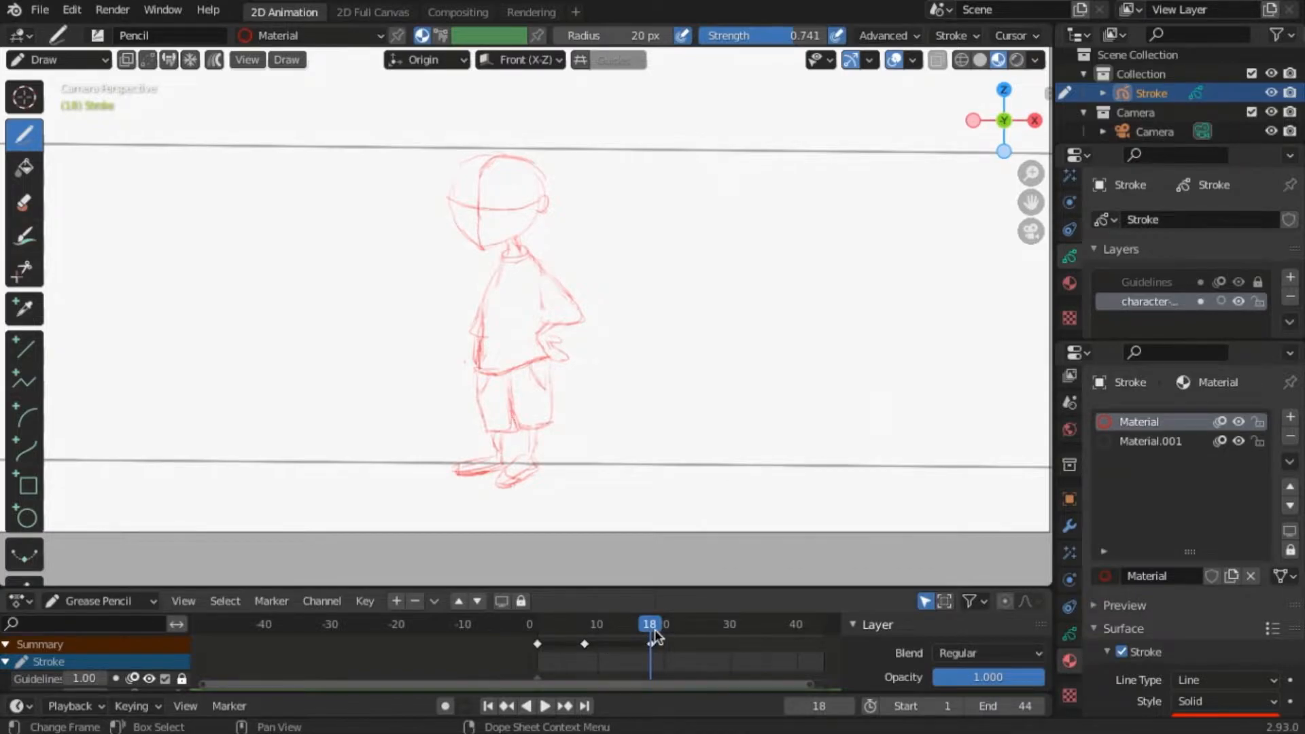
key("space")
key("space")
- Enable auto keying, go to frame 20 and turn on onion skinning for the character-Sketch layer
left_click(445, 706)
left_click(663, 624)
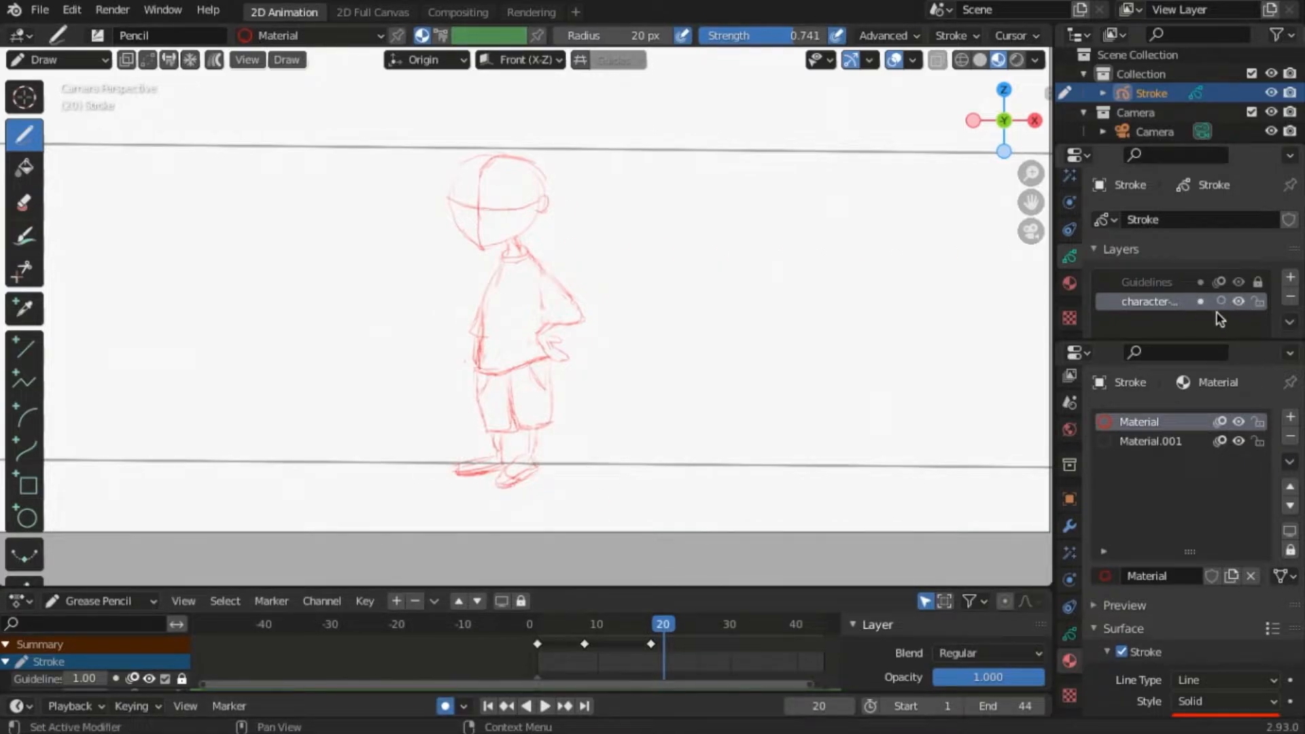
left_click(1221, 302)
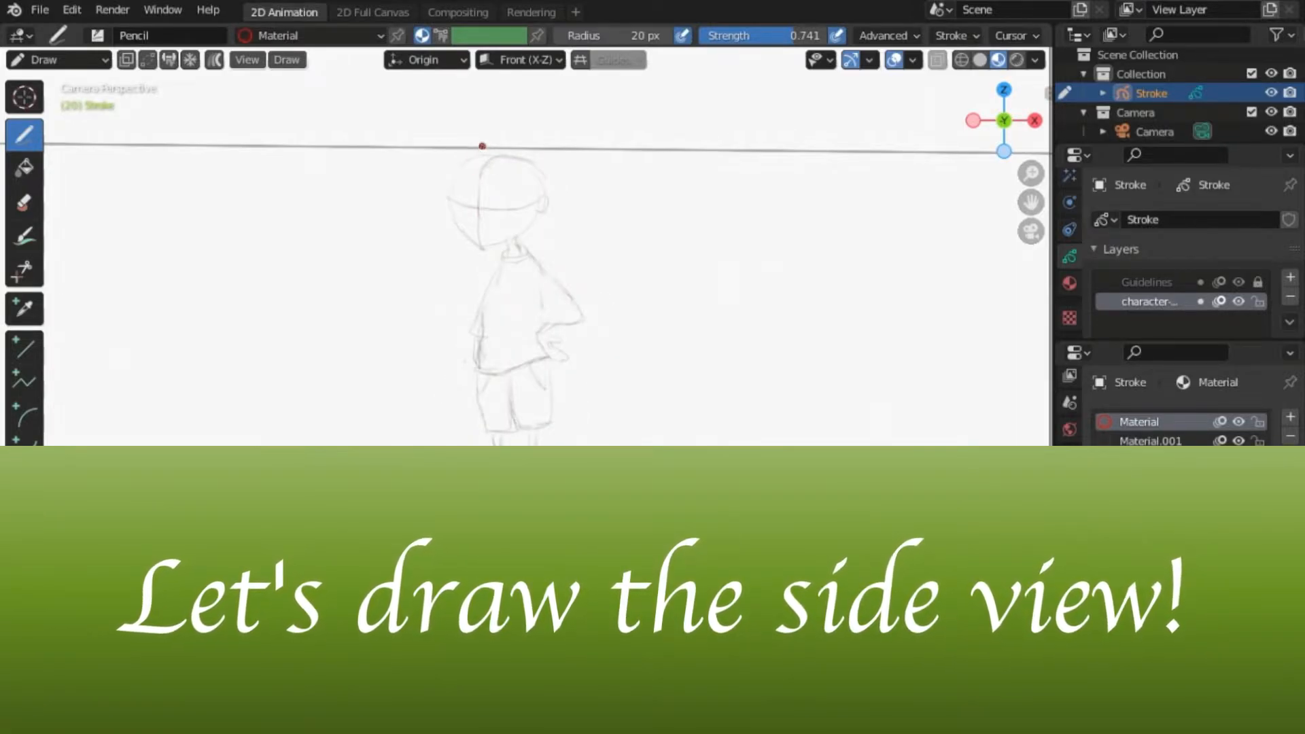
- Sketch the side view's head, neck, collar, shirt and shorts over the onion-skinned pose at frame 20
mouse_move(478, 156)
left_mouse_down()
mouse_move(469, 186)
mouse_move(484, 241)
mouse_move(496, 152)
mouse_move(548, 187)
mouse_move(537, 226)
mouse_move(500, 245)
left_mouse_up()
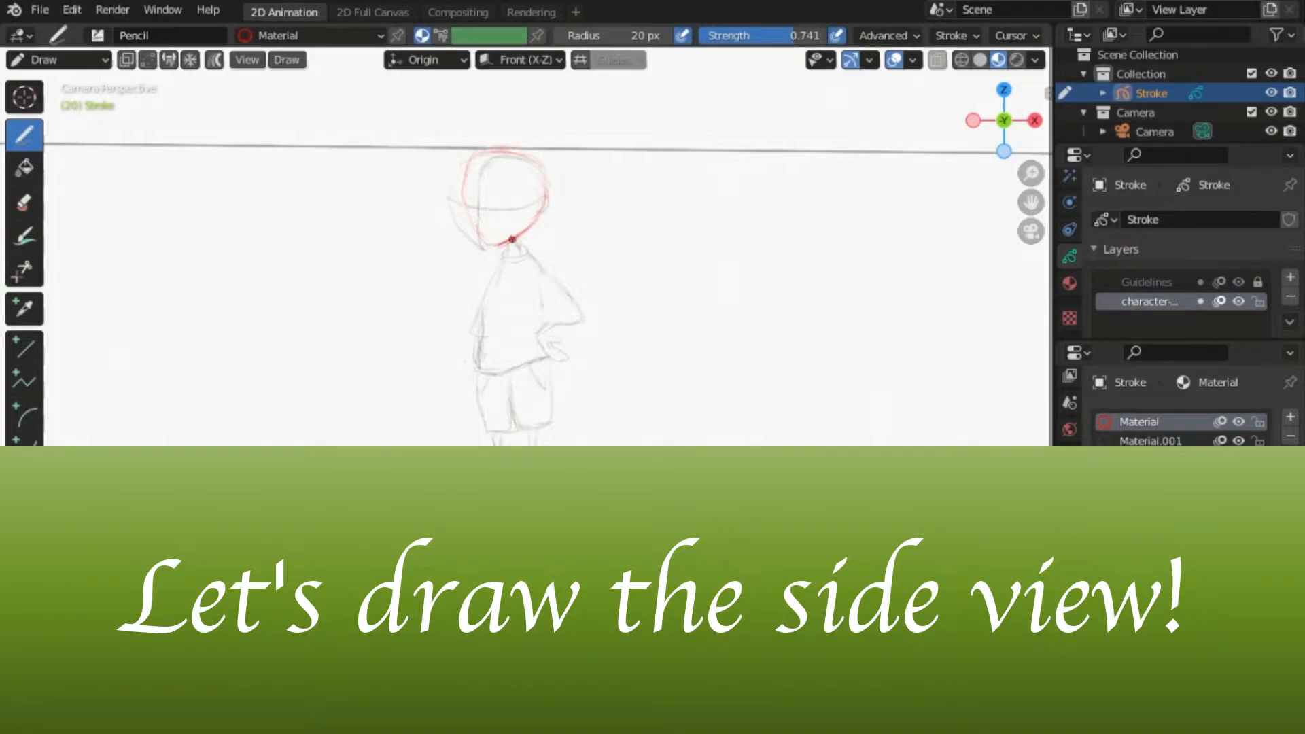
mouse_move(521, 251)
left_mouse_down()
mouse_move(481, 357)
mouse_move(559, 367)
left_mouse_up()
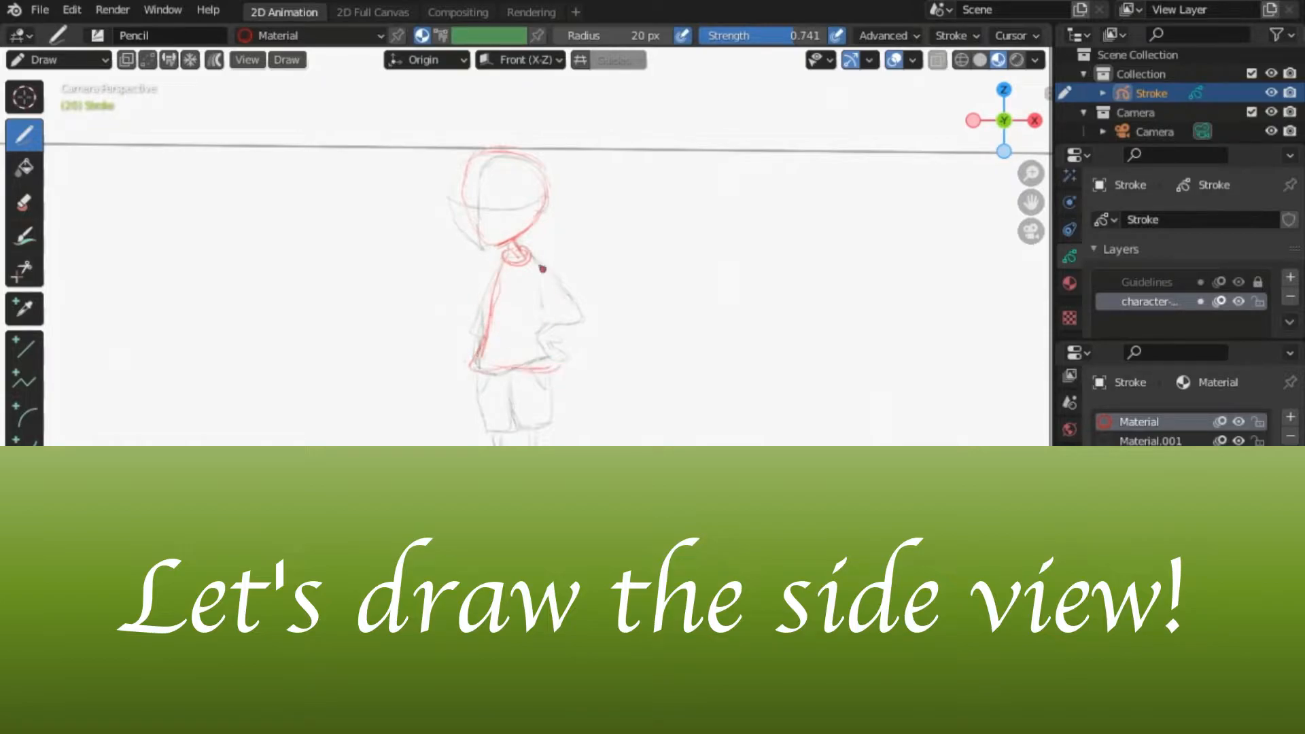
left_click_drag(548, 293, 556, 369)
left_click_drag(477, 372, 480, 416)
mouse_move(485, 373)
left_mouse_down()
mouse_move(484, 427)
mouse_move(549, 423)
left_mouse_up()
left_click_drag(556, 370, 549, 423)
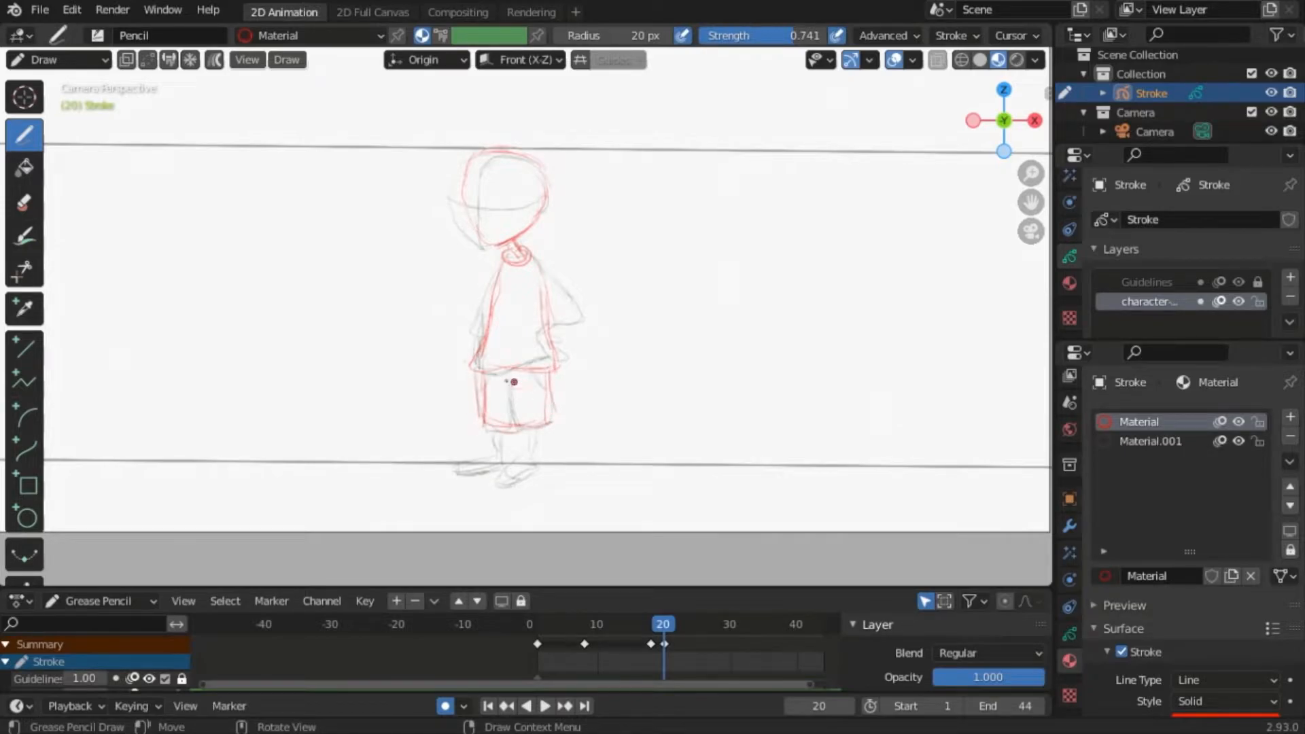
- Sketch the side view's pocket, legs, shoe and hanging sleeve over the onion-skinned pose at frame 20
left_click_drag(496, 376, 520, 387)
key("ctrl+z")
mouse_move(505, 433)
left_mouse_down()
mouse_move(521, 467)
mouse_move(495, 475)
left_mouse_up()
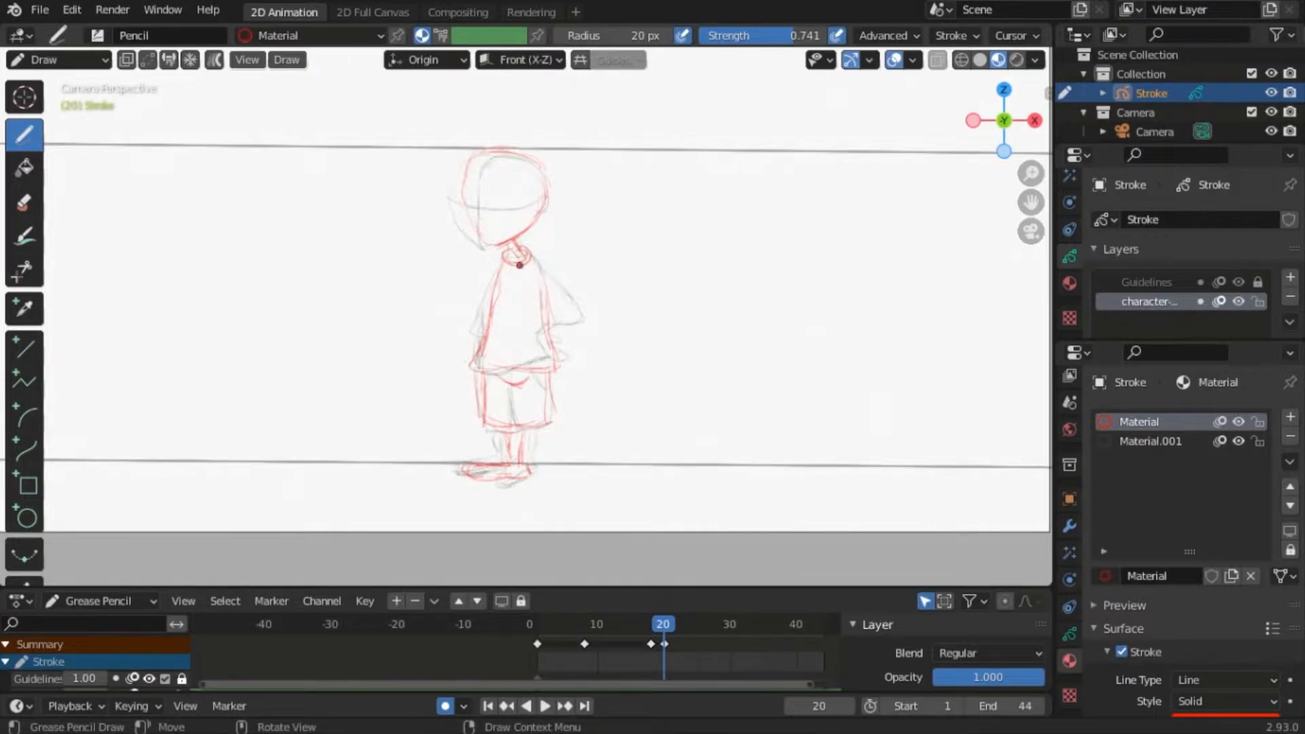
mouse_move(524, 270)
left_mouse_down()
mouse_move(521, 343)
mouse_move(563, 344)
left_mouse_up()
mouse_move(540, 262)
left_mouse_down()
mouse_move(548, 330)
mouse_move(553, 293)
mouse_move(563, 341)
mouse_move(542, 348)
left_mouse_up()
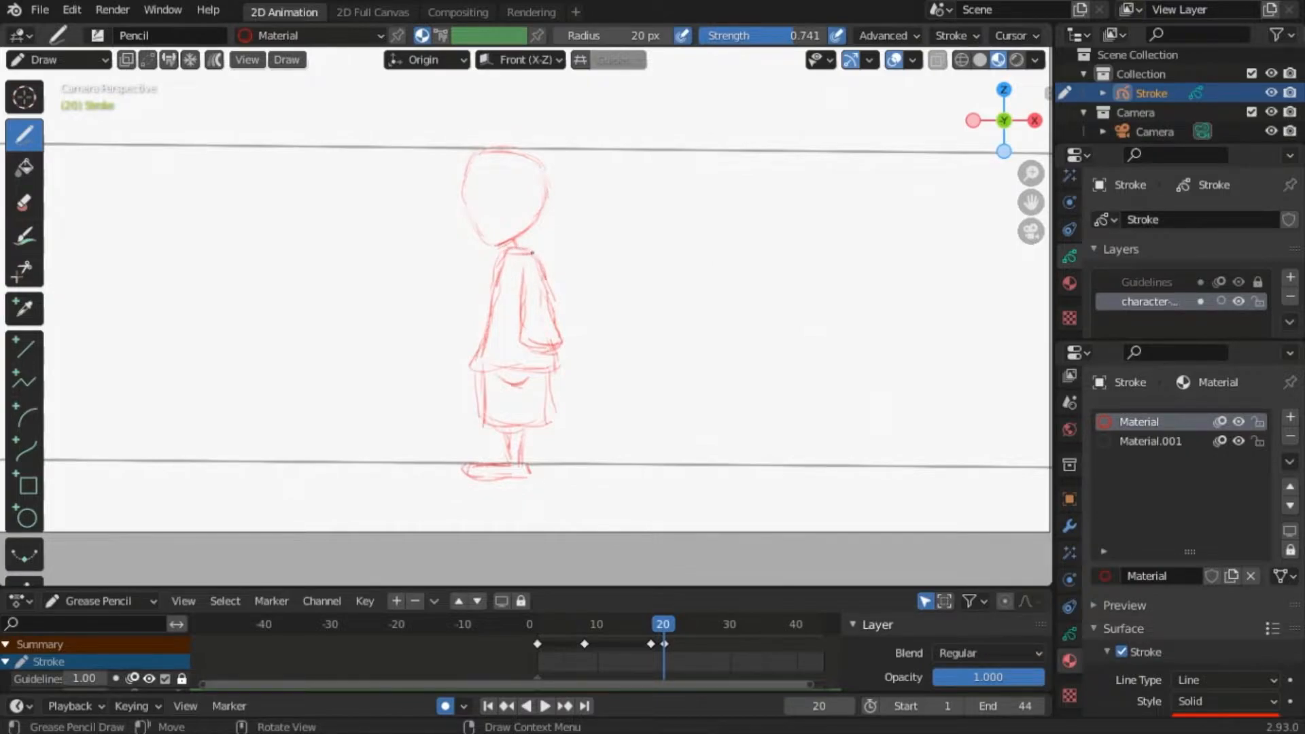
- Erase and redraw the side view's shorts, pocket and shoe lines, and add a short eye line across the face
left_click_drag(510, 432, 547, 413, "ctrl")
mouse_move(480, 373)
left_mouse_down()
mouse_move(479, 403)
mouse_move(522, 367)
mouse_move(532, 385)
mouse_move(504, 385)
left_mouse_up()
left_click_drag(503, 372, 521, 390)
left_click_drag(460, 469, 498, 476, "ctrl")
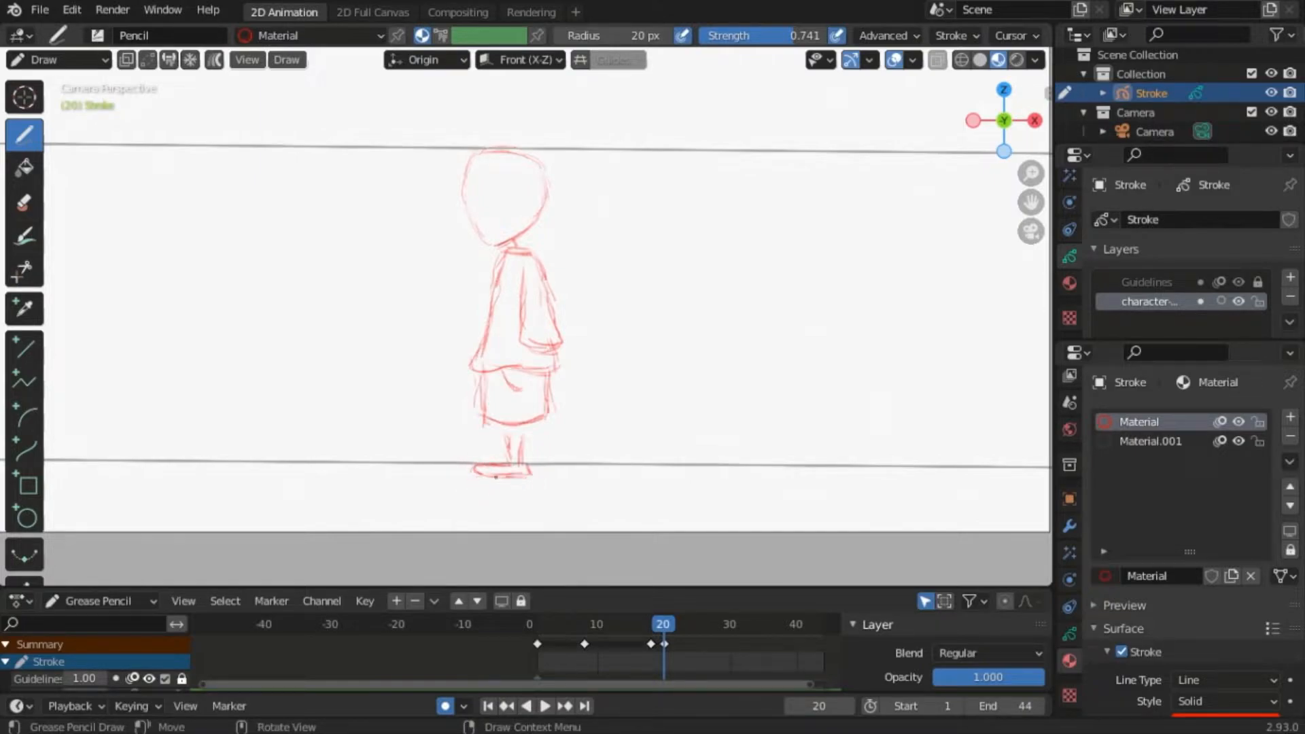
left_click_drag(520, 476, 485, 477)
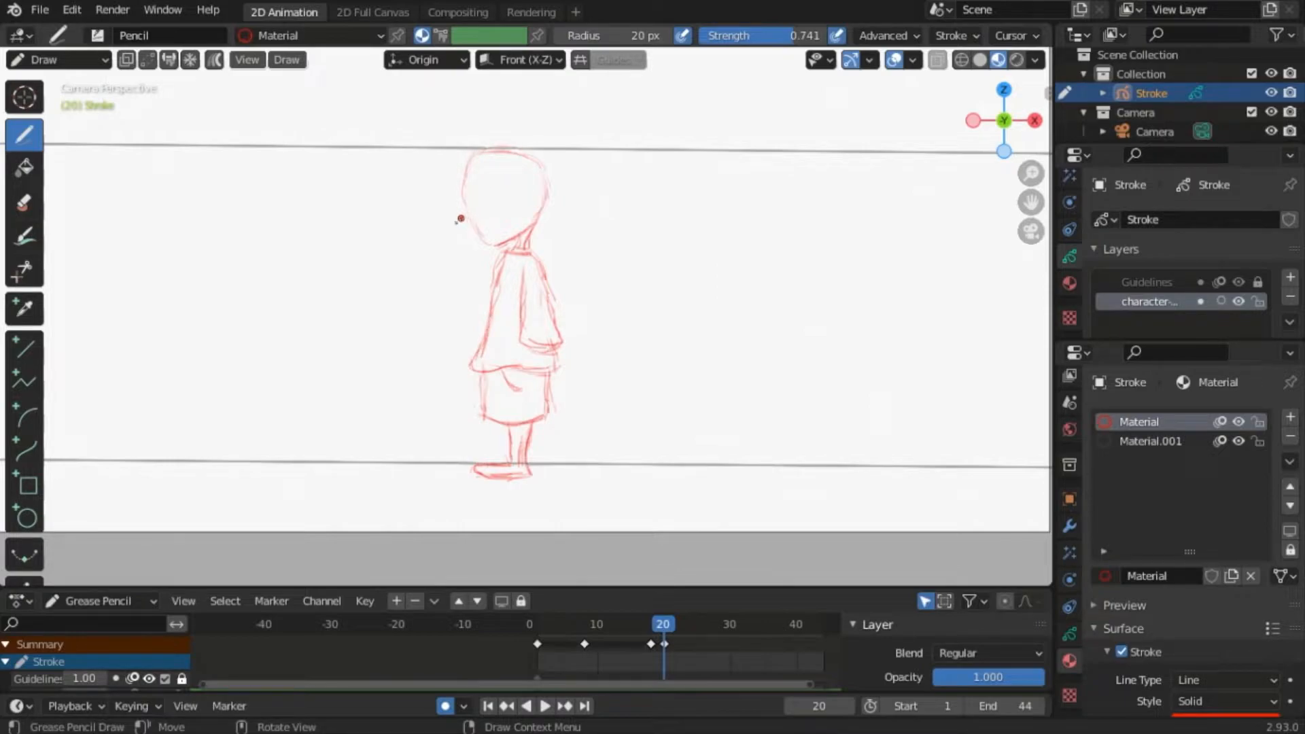
left_click_drag(484, 195, 491, 196)
- Move the side view's keyframe from frame 20 to frame 26 and play the animation to check its timing
key("space")
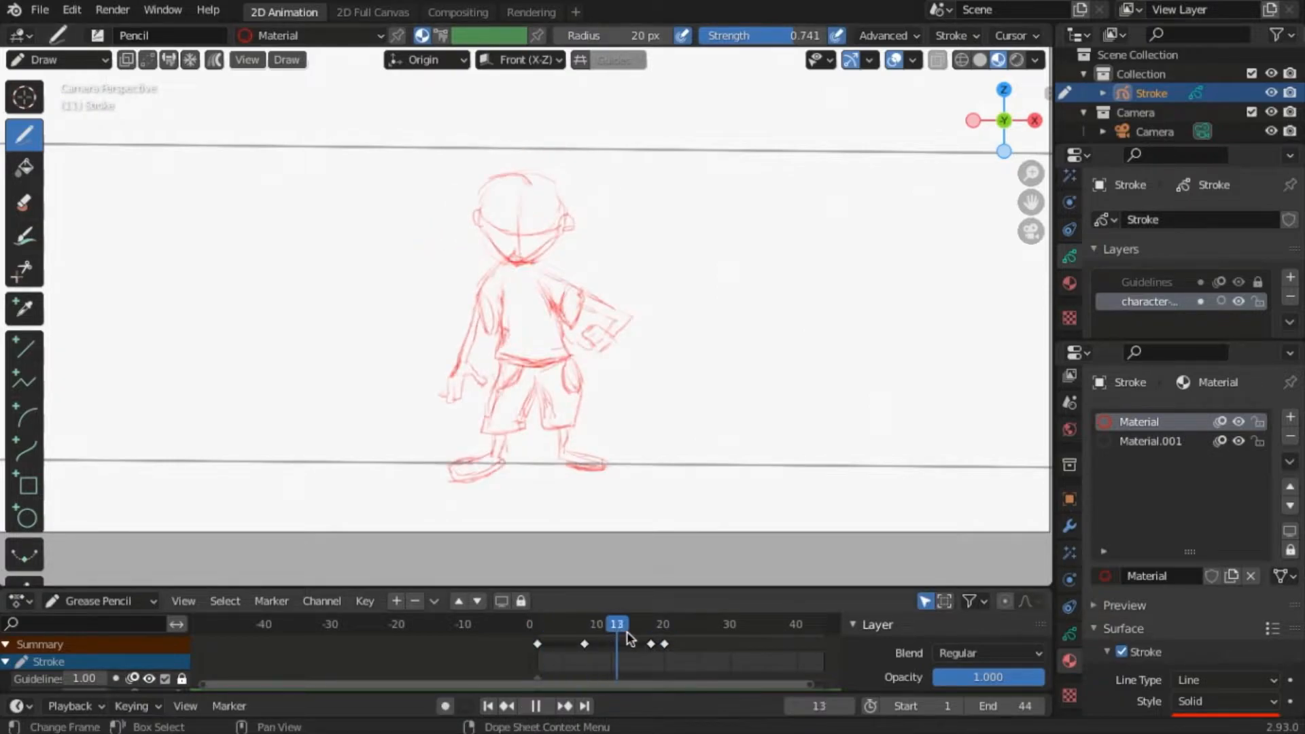
key("Escape")
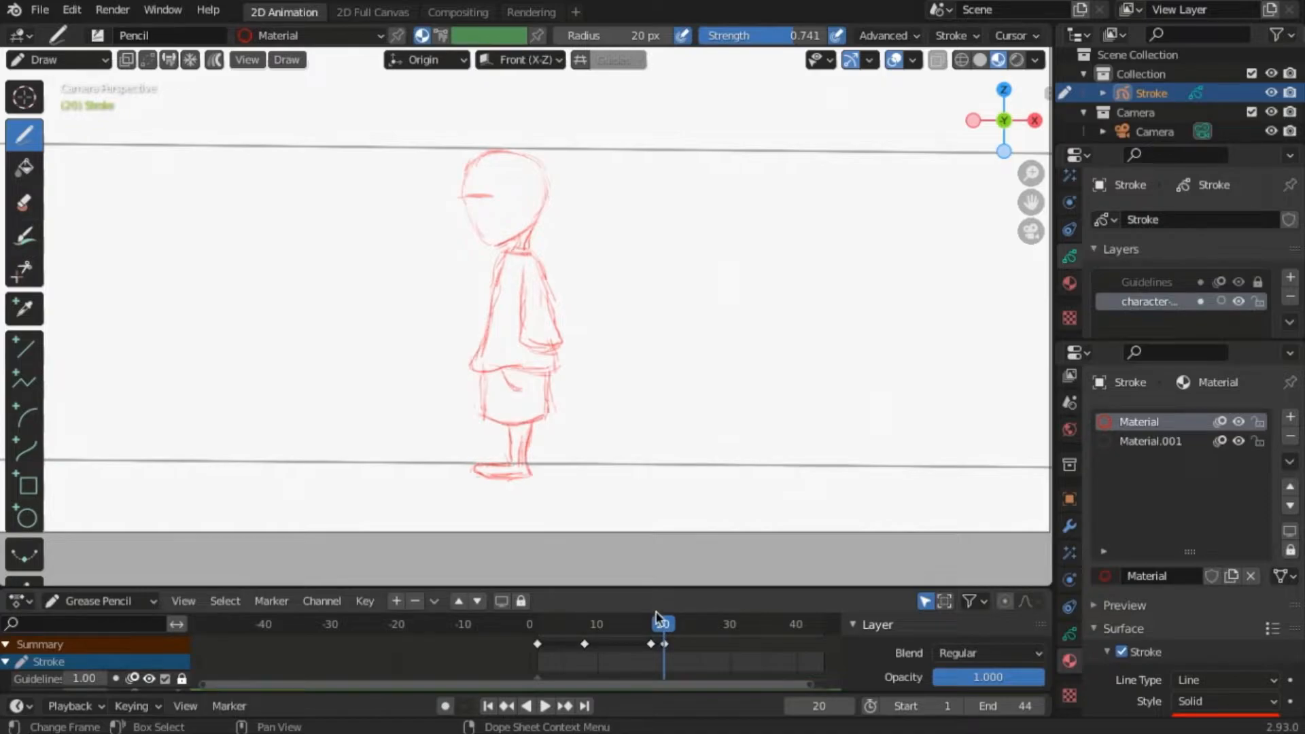
left_click_drag(665, 643, 704, 651)
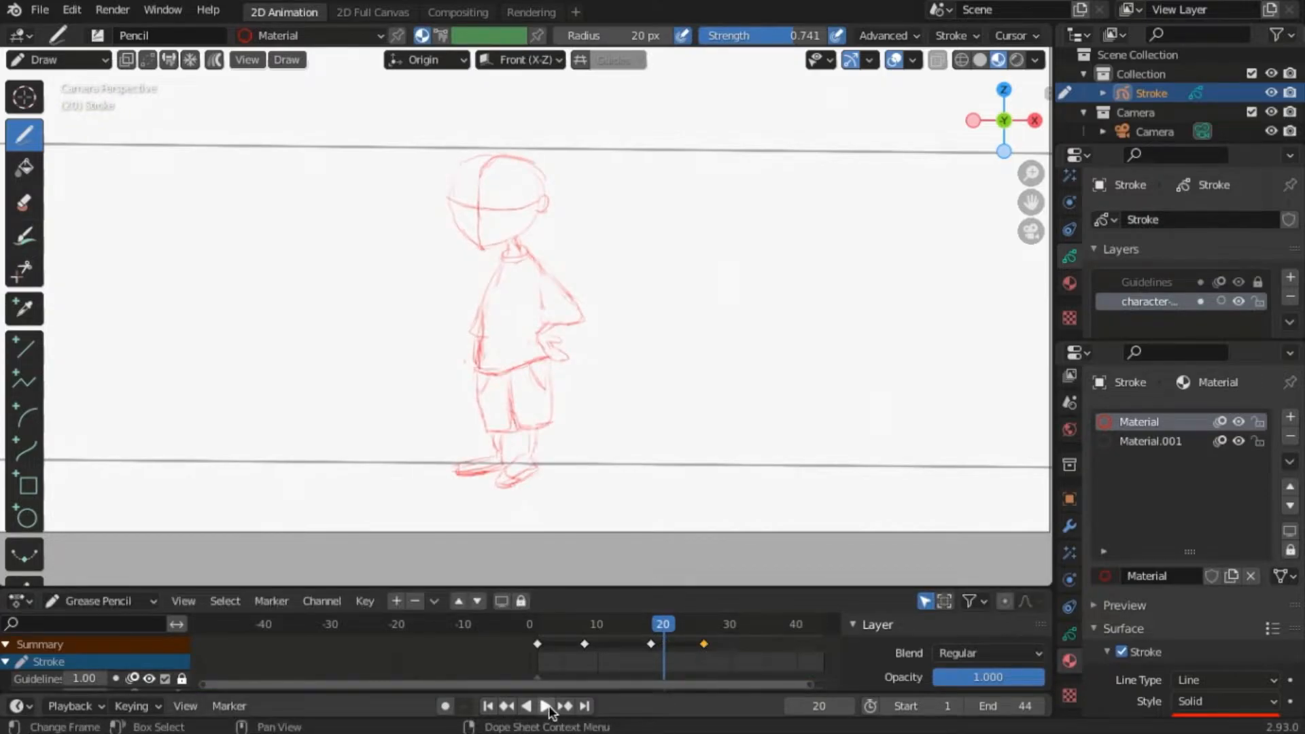
left_click(548, 706)
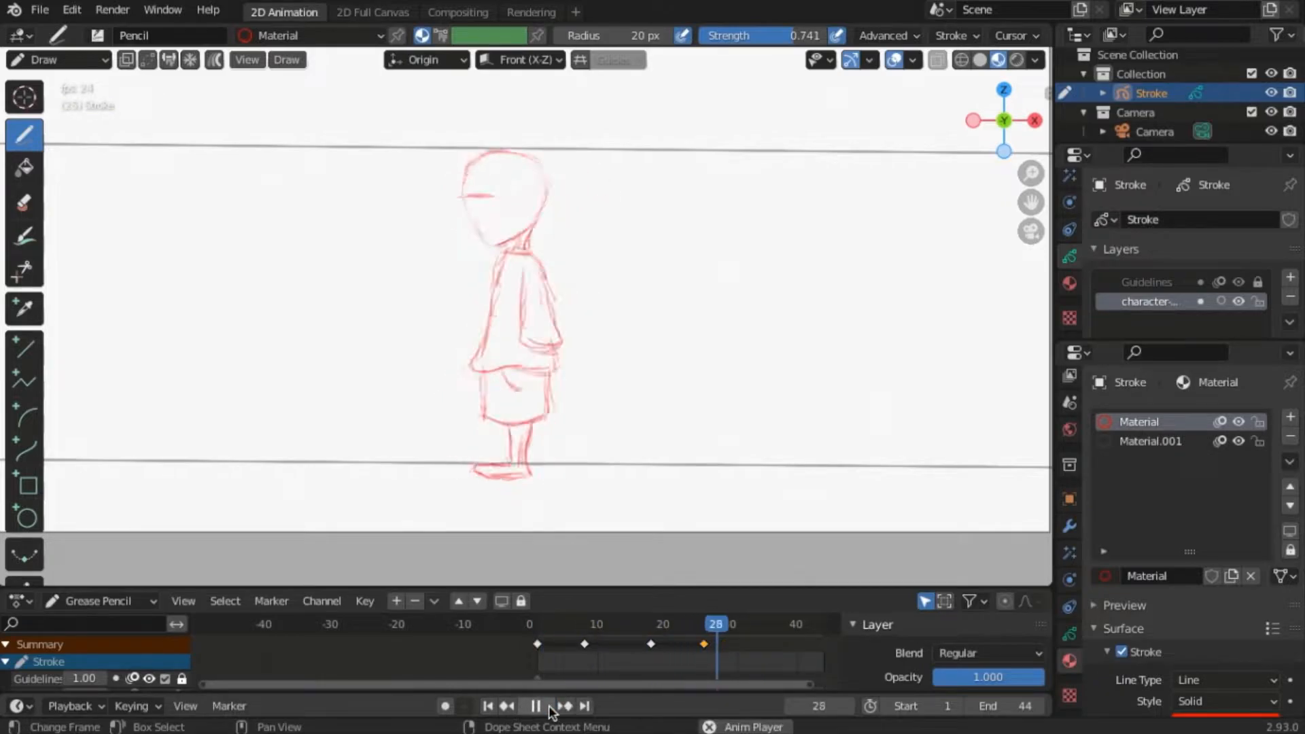
key("Escape")
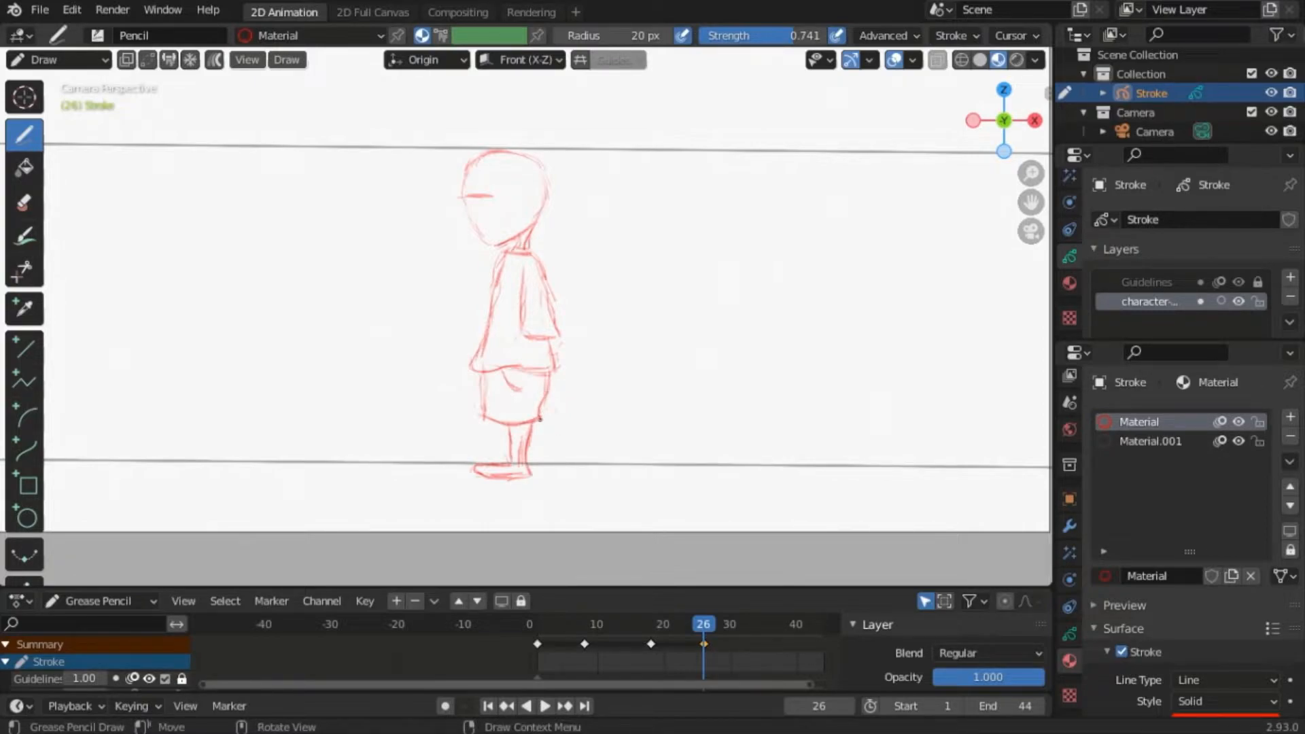
- Clean up the side view's shorts and leg lines at frame 26 with the eraser and save the file
left_click_drag(487, 378, 483, 406, "ctrl")
left_click_drag(511, 431, 516, 448, "ctrl")
left_click(40, 10)
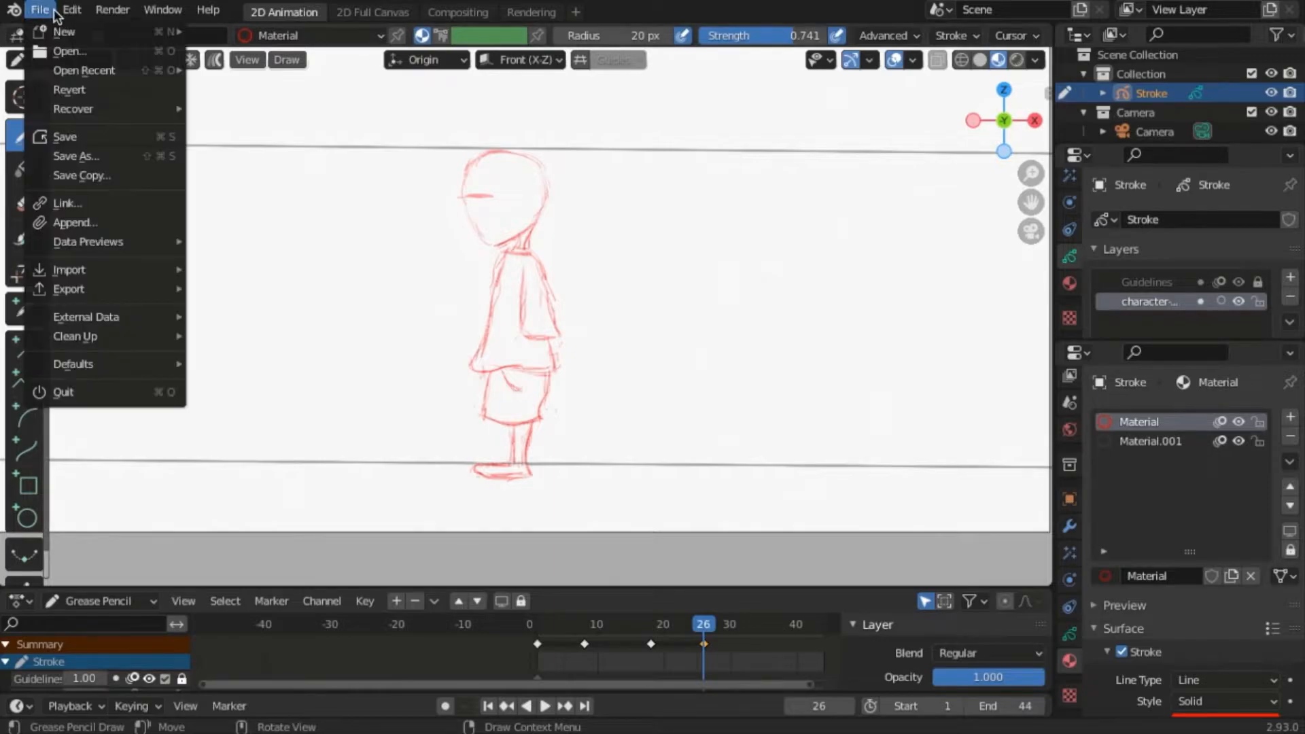
left_click(64, 138)
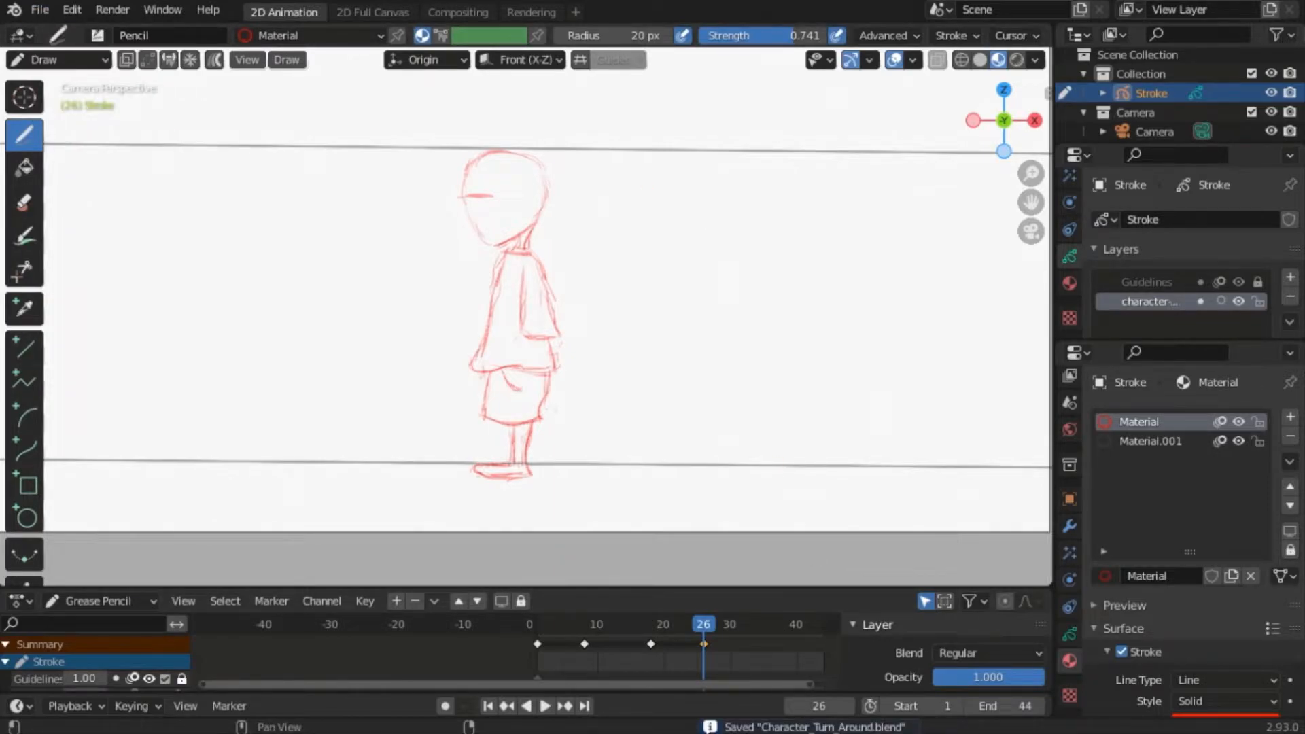
- In Edit Mode, select all of the side view's strokes at frame 26 and nudge them slightly along X
left_click(56, 60)
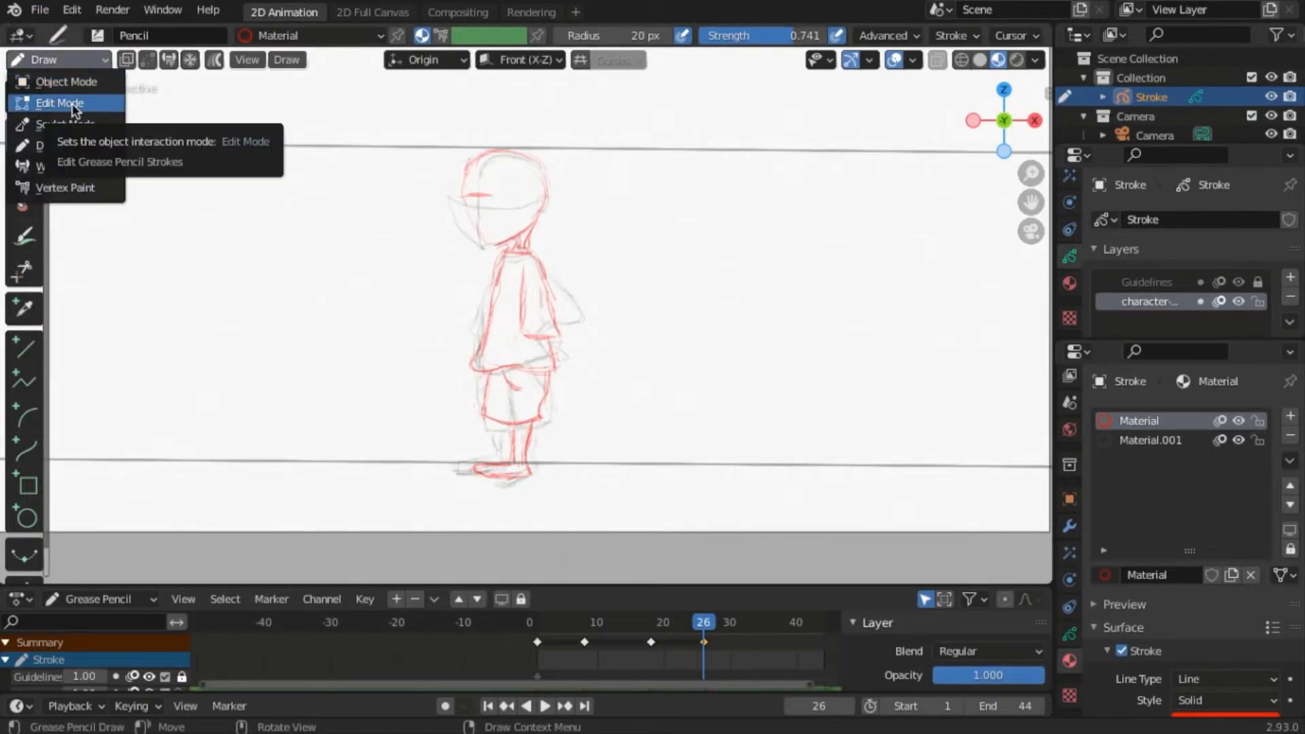
left_click(61, 102)
left_click(24, 102)
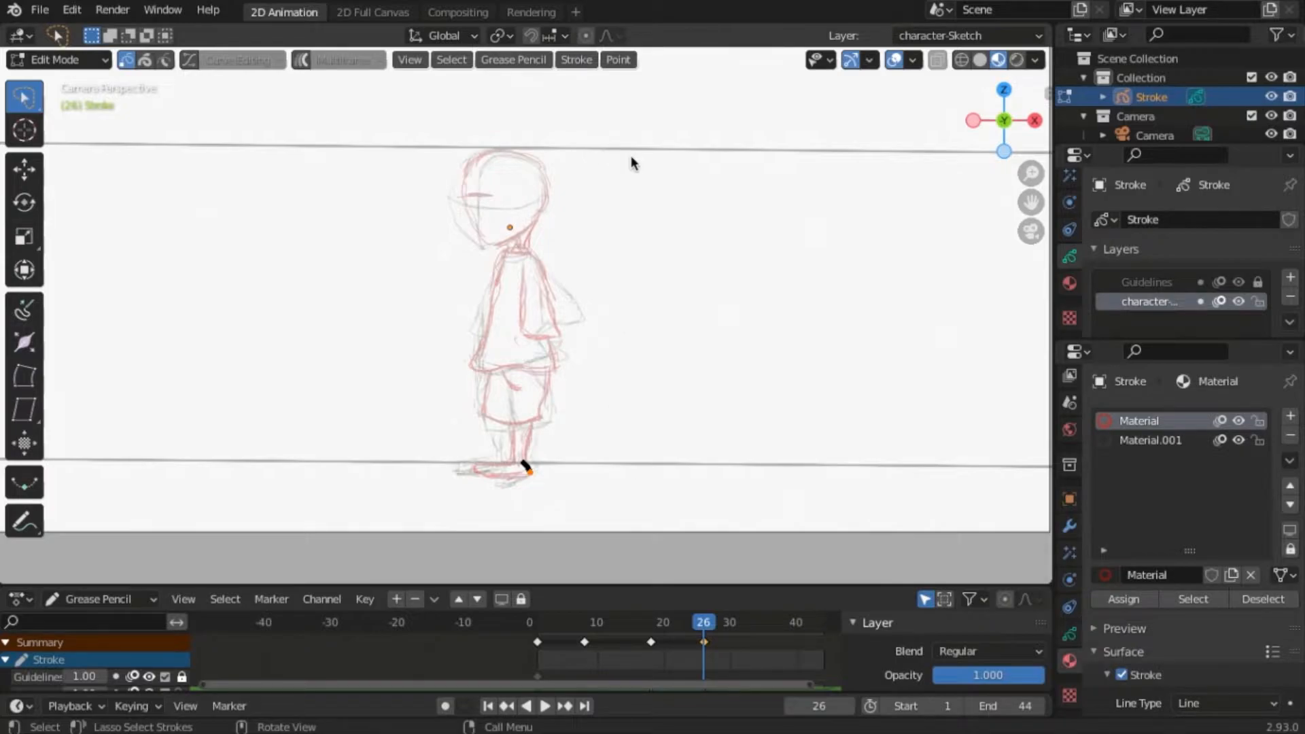
key("a")
left_click(24, 169)
mouse_move(593, 326)
left_mouse_down()
mouse_move(605, 327)
mouse_move(545, 320)
mouse_move(598, 321)
mouse_move(572, 324)
mouse_move(588, 327)
left_mouse_up()
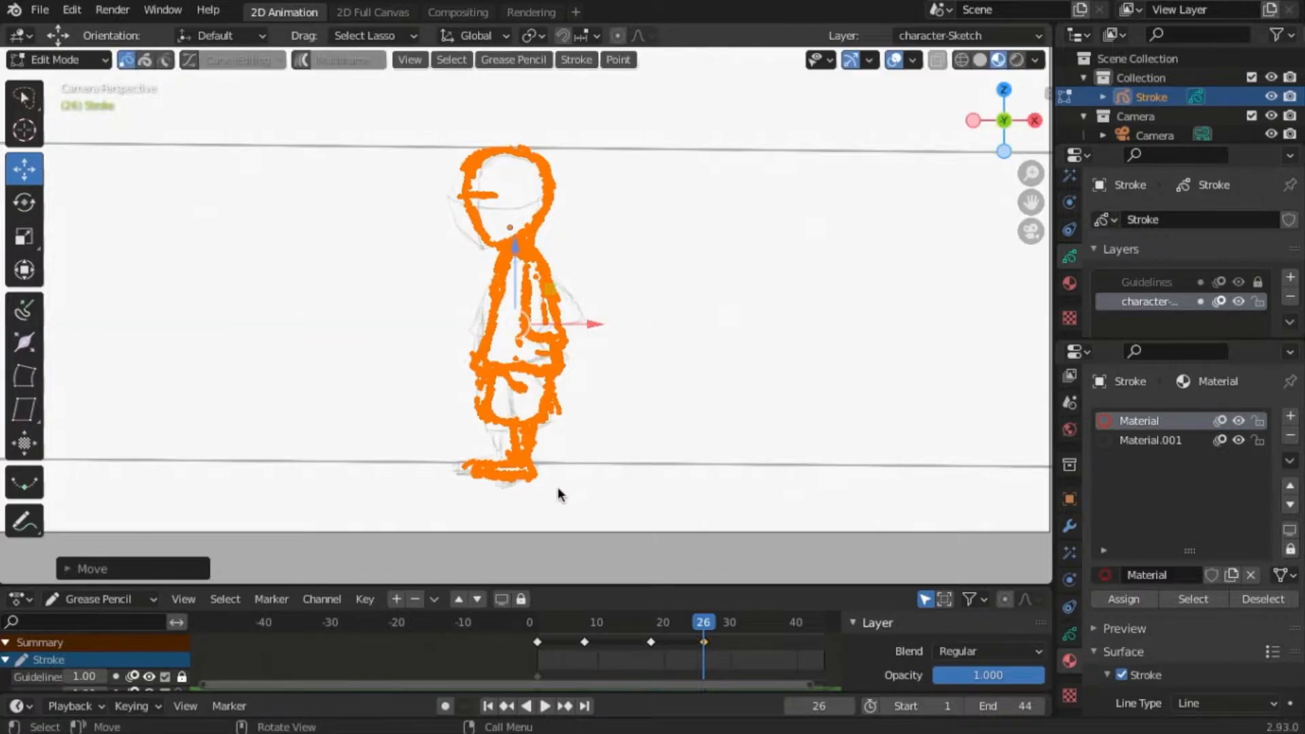
- Lasso the side view's foot, adjust its position slightly and return to Draw Mode
mouse_move(467, 462)
left_mouse_down()
mouse_move(550, 496)
mouse_move(504, 406)
mouse_move(480, 476)
mouse_move(454, 490)
left_mouse_up()
mouse_move(534, 467)
left_mouse_down()
mouse_move(541, 457)
mouse_move(460, 457)
mouse_move(537, 463)
left_mouse_up()
left_click(87, 64)
left_click(49, 146)
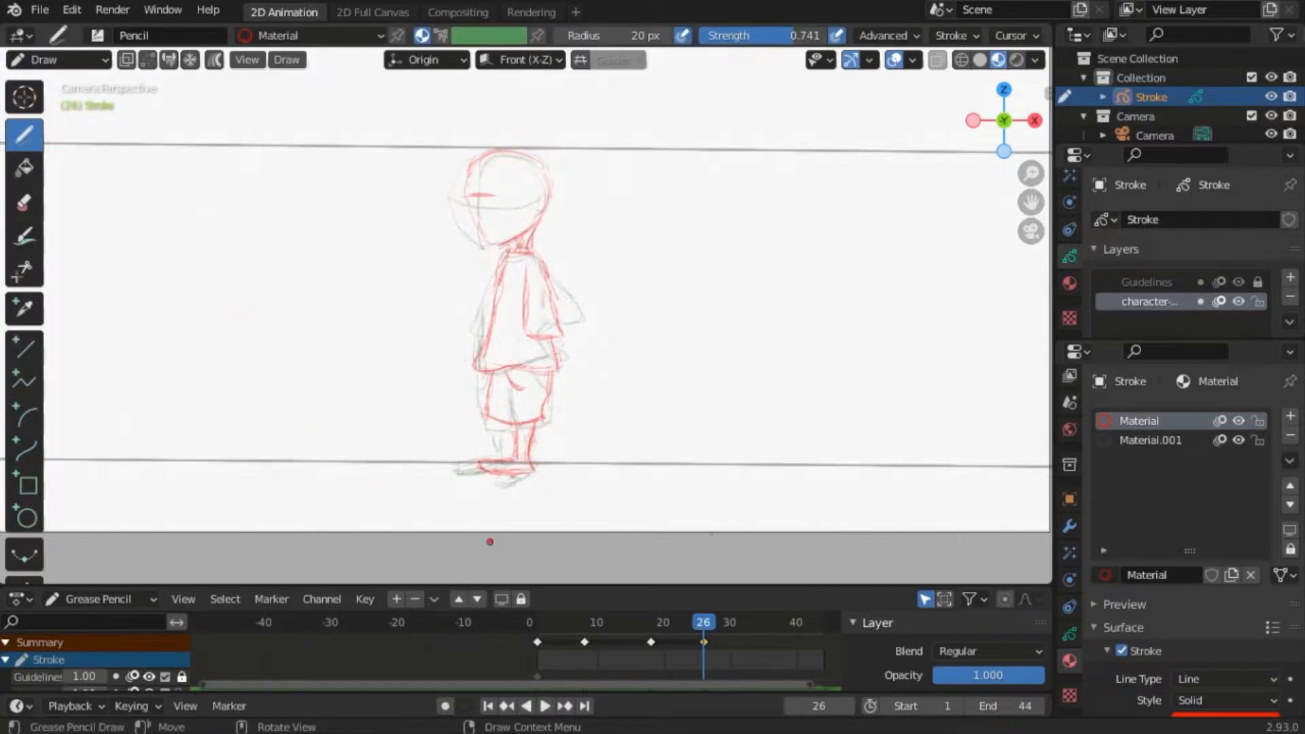
- Go to frame 30 with auto keying on and sketch the front view's head, ears, neck and face guidelines
left_click(663, 622)
key("space")
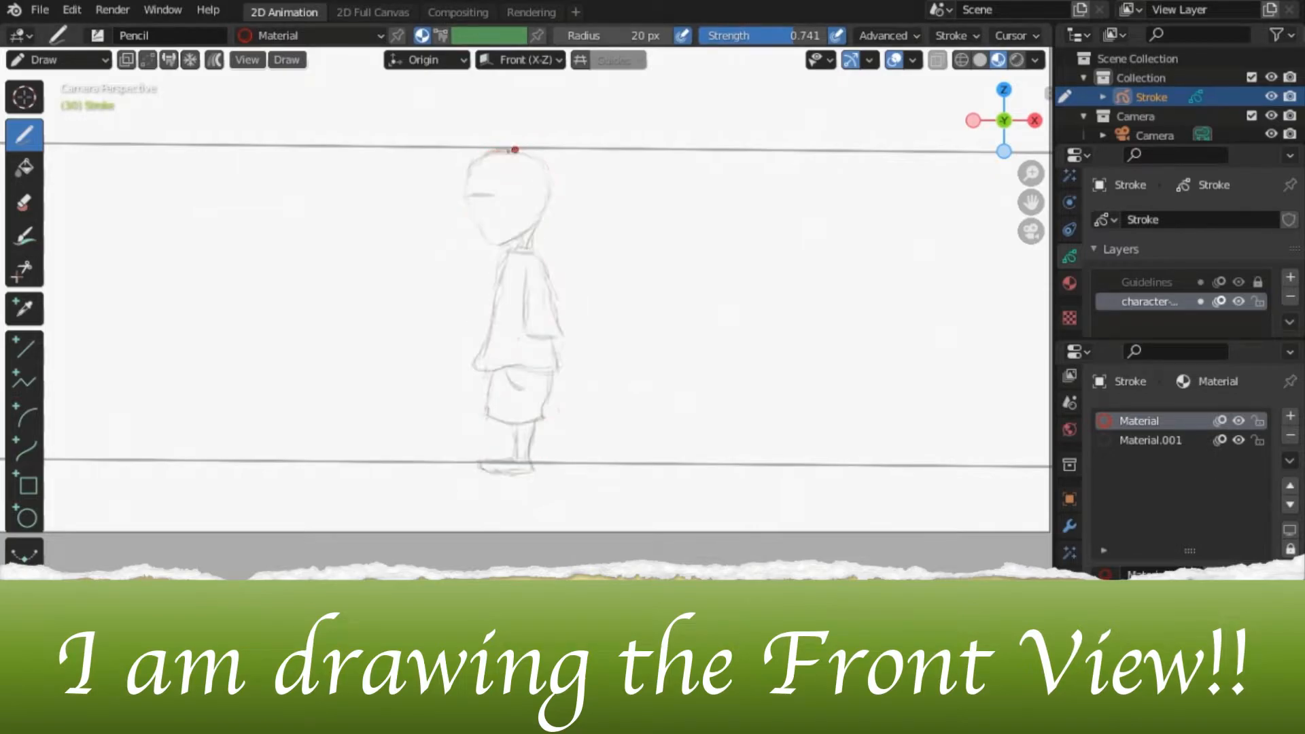
mouse_move(534, 155)
left_mouse_down()
mouse_move(542, 210)
mouse_move(507, 243)
left_mouse_up()
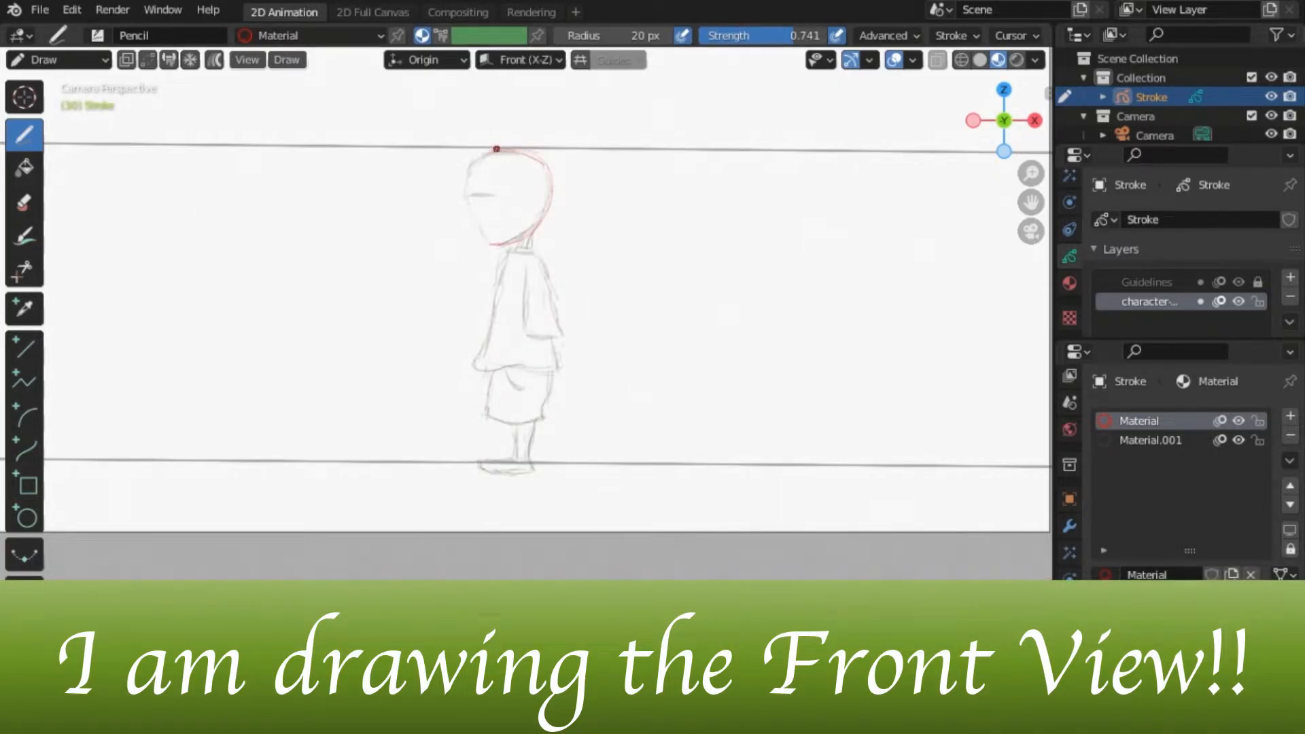
mouse_move(468, 174)
left_mouse_down()
mouse_move(461, 210)
mouse_move(486, 244)
left_mouse_up()
key("ctrl+z")
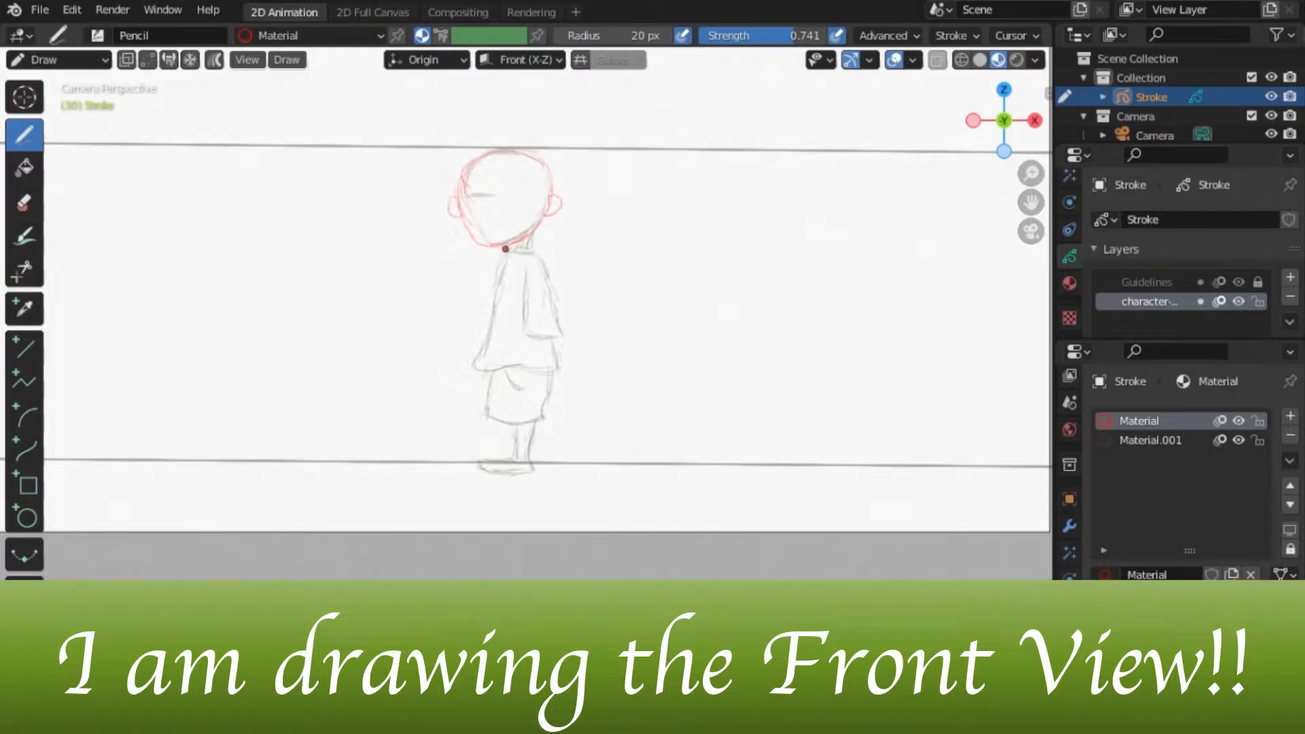
left_click_drag(511, 249, 491, 252)
left_click_drag(463, 205, 545, 207)
left_click_drag(499, 151, 508, 224)
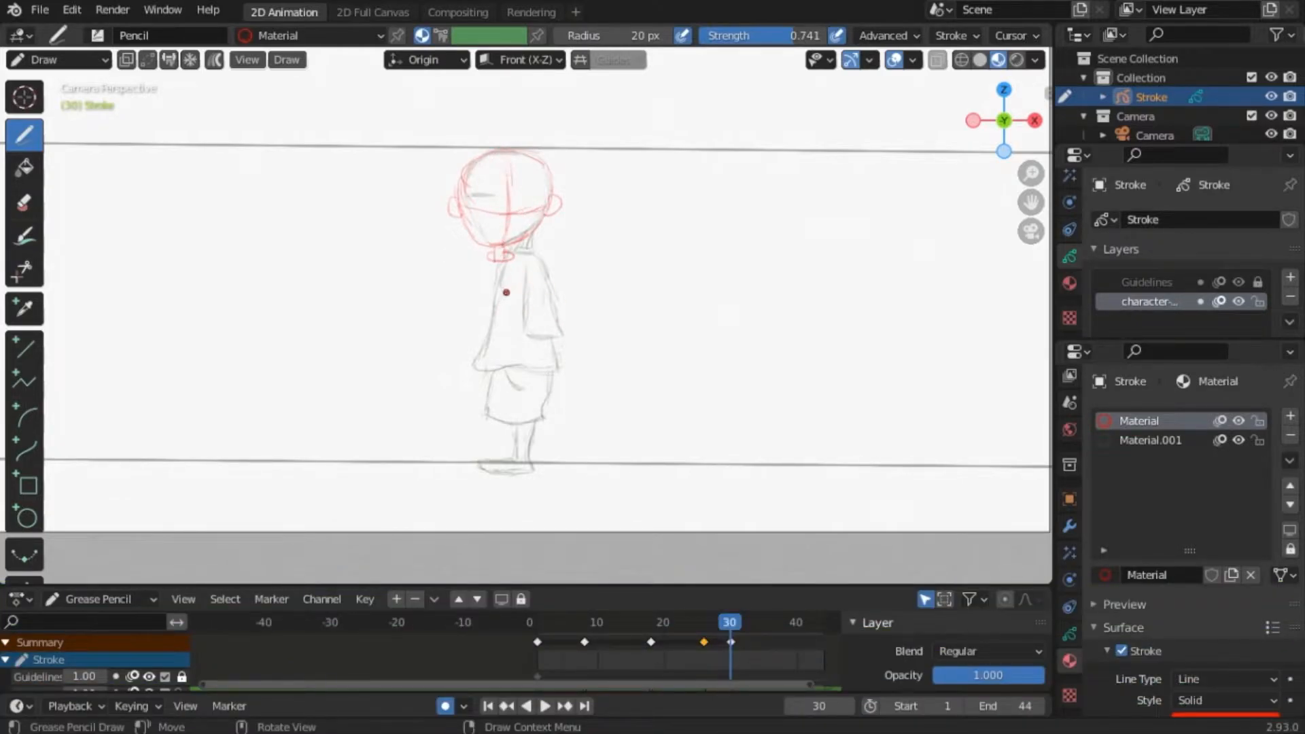
- Set the brush radius to 25 px and sketch the front view's shirt and shorts at frame 30
mouse_move(732, 622)
left_mouse_down()
mouse_move(555, 617)
mouse_move(730, 622)
left_mouse_up()
key("f")
left_click(555, 330)
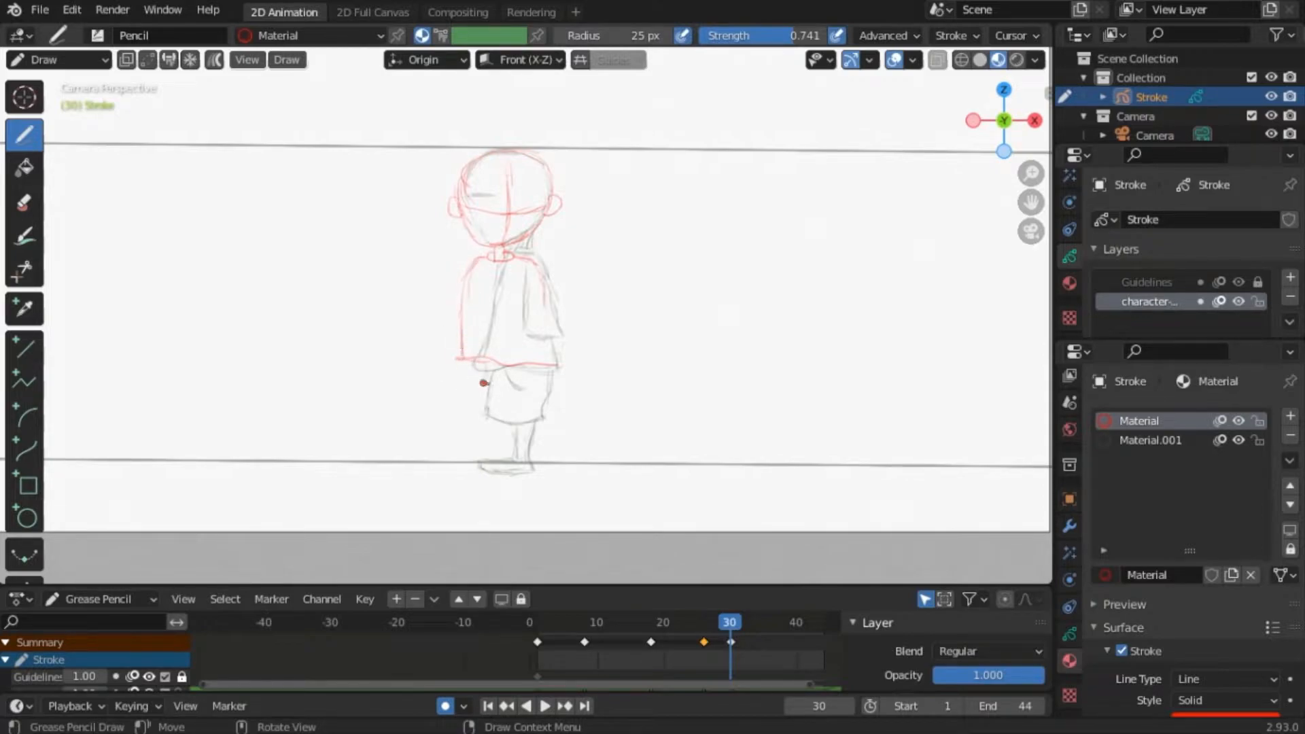
left_click_drag(476, 376, 469, 415)
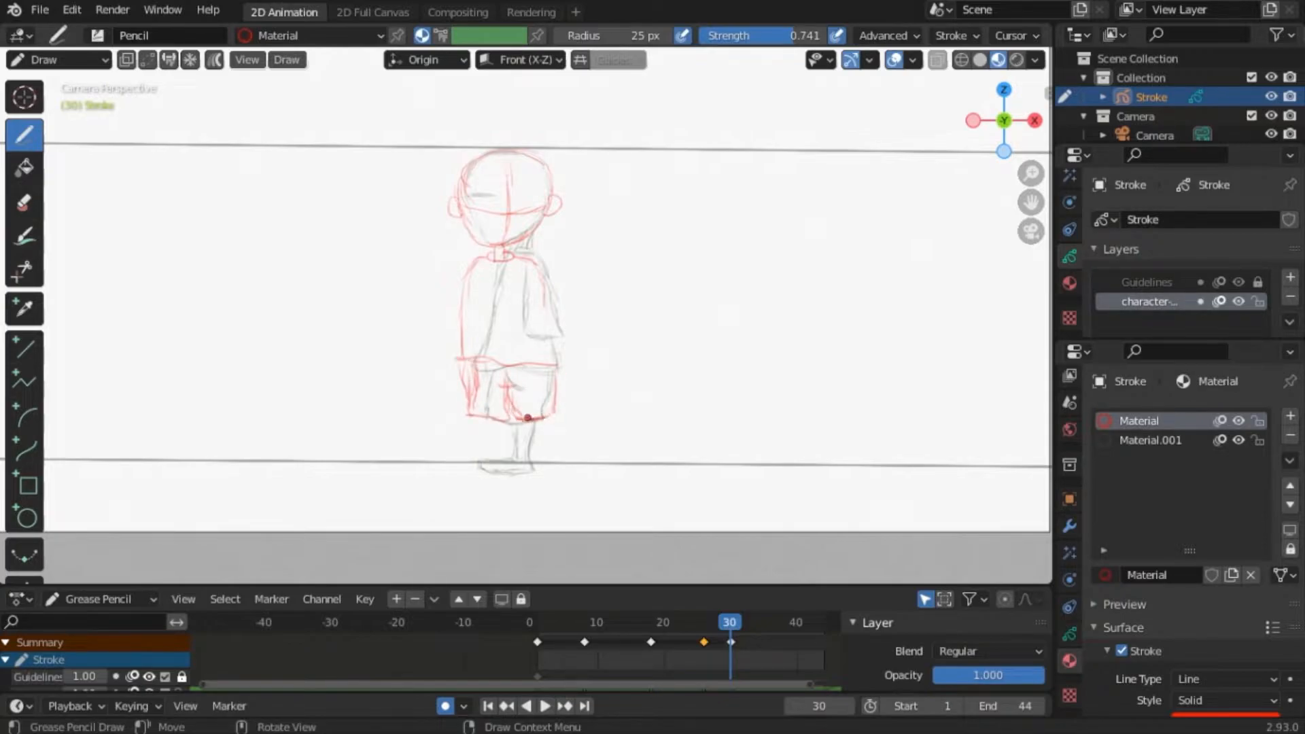
- Sketch the front view's two sleeves and both outward-pointing shoes
left_click_drag(469, 277, 444, 327)
left_click_drag(467, 278, 463, 345)
left_click_drag(525, 270, 556, 337)
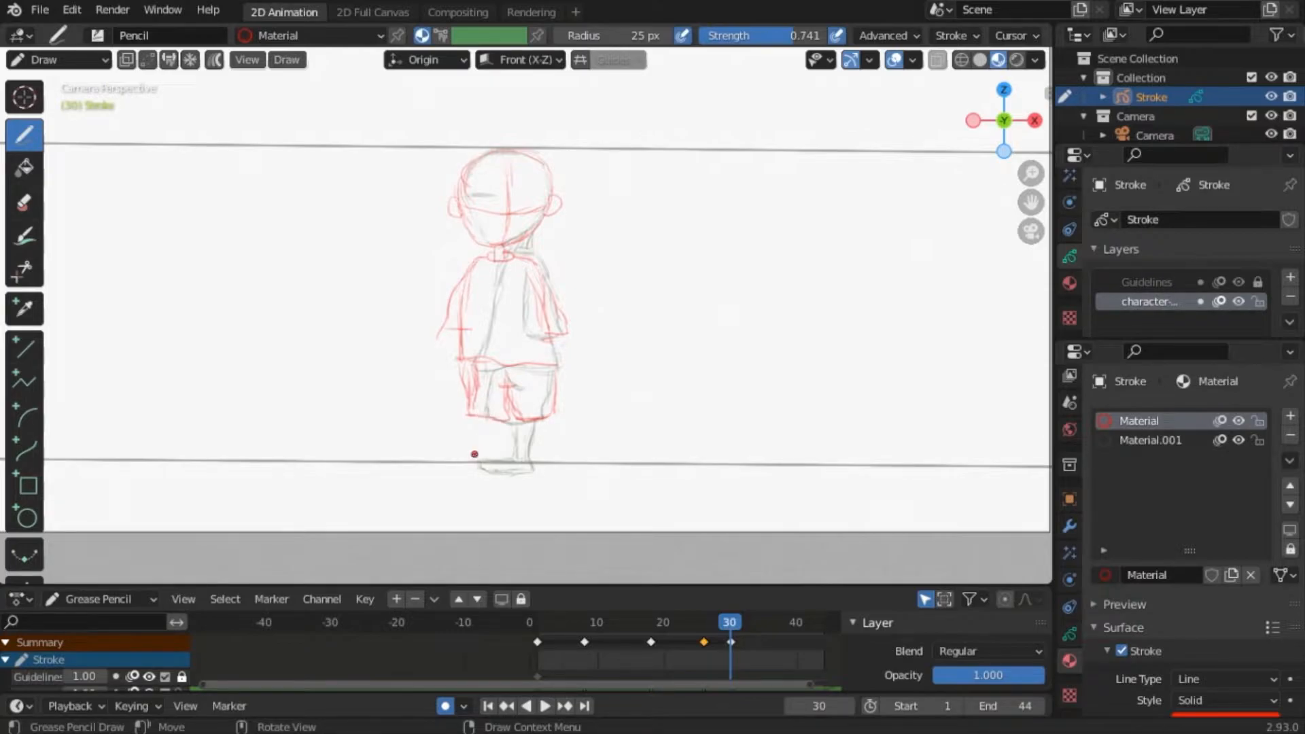
left_click_drag(441, 459, 466, 461)
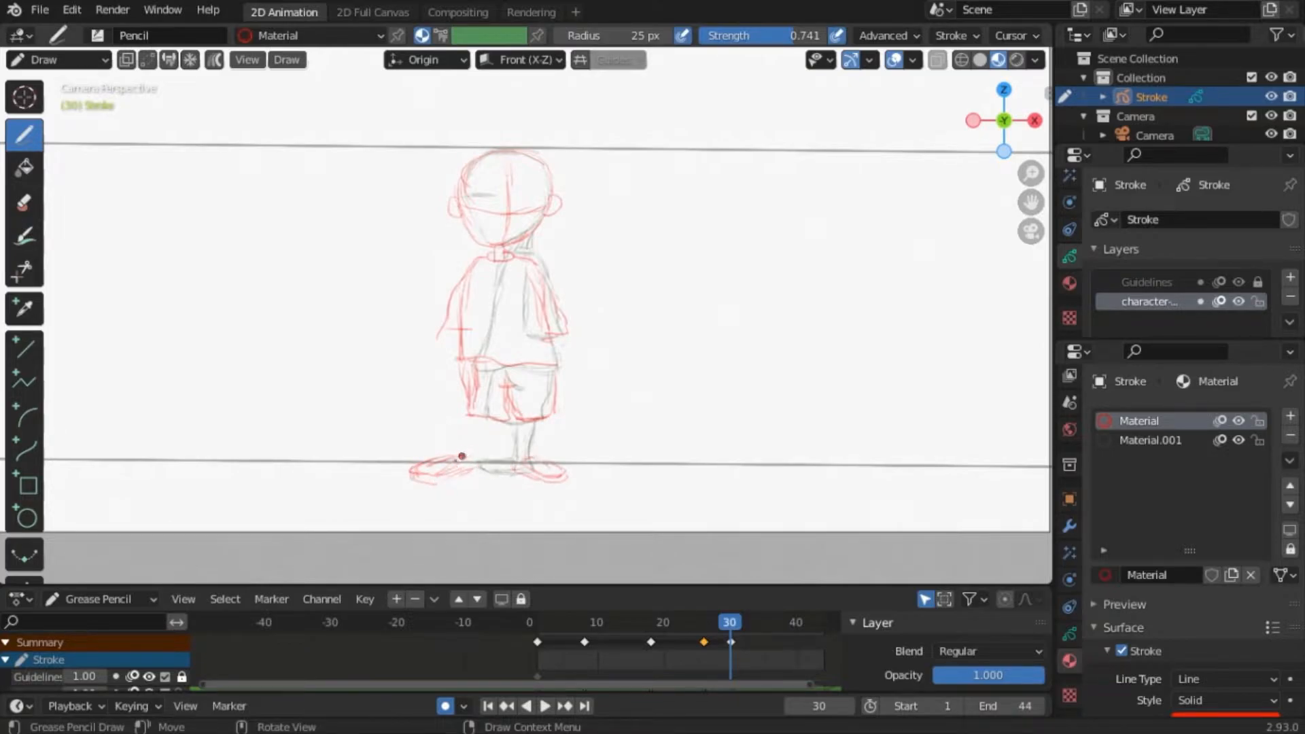
- Erase the overlapping shoe and shorts lines, and redraw the front view's leg and the outer edge of the shorts
mouse_move(467, 459)
left_mouse_down("ctrl")
mouse_move(435, 458)
mouse_move(458, 461)
left_mouse_up("ctrl")
left_click_drag(472, 400, 462, 391, "ctrl")
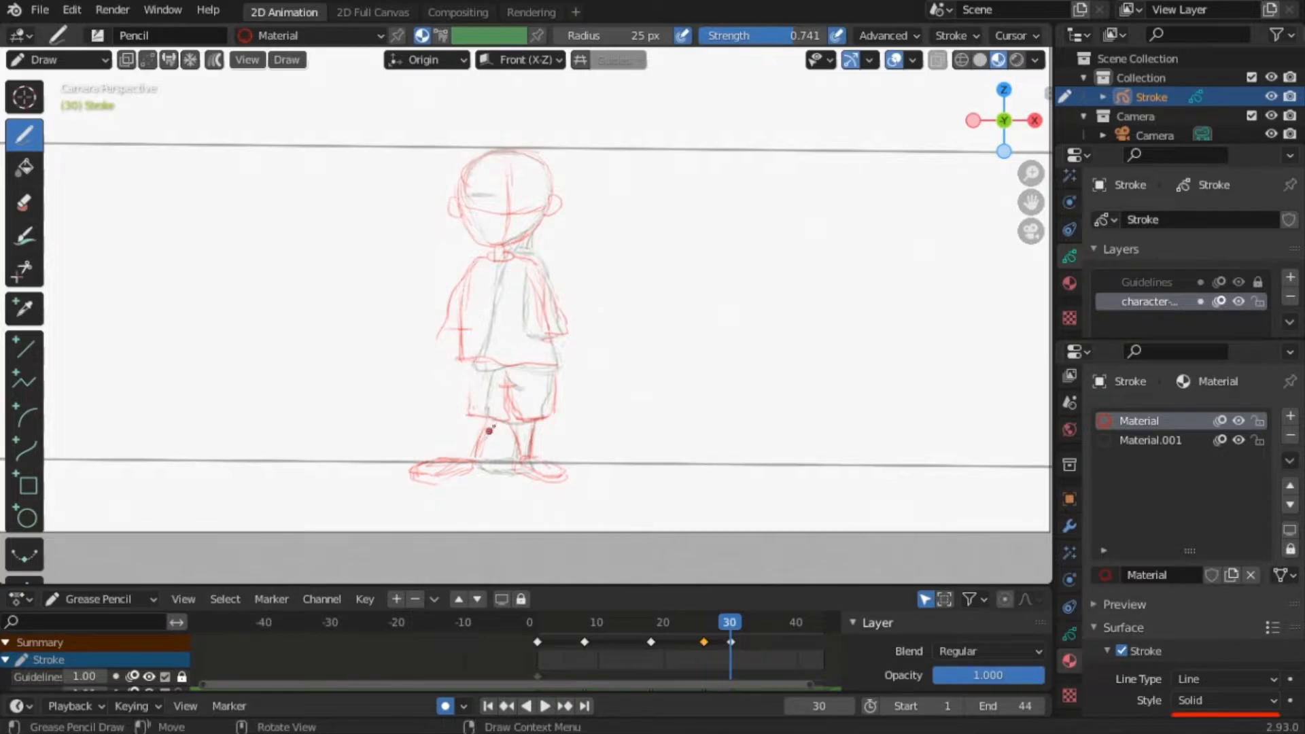
key("ctrl+z")
left_click_drag(472, 414, 473, 446)
left_click_drag(462, 357, 456, 393)
- Play and scrub the animation around frame 30 to review the turn into the front view
key("space")
mouse_move(746, 620)
left_mouse_down()
mouse_move(553, 623)
mouse_move(737, 642)
left_mouse_up()
left_click_drag(736, 622, 730, 621)
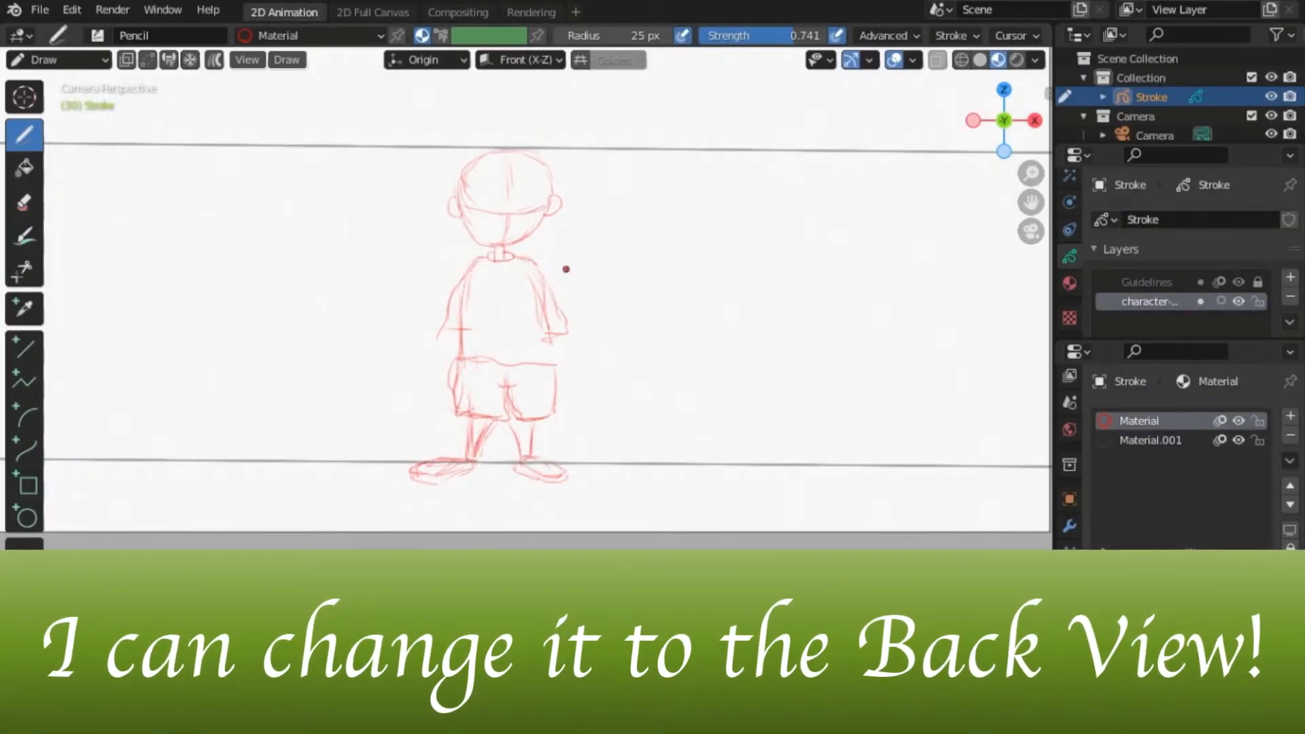
- With a 51 px brush radius, turn the front view into a back view by erasing the face guidelines and adding back pockets
key("f")
left_click(580, 265)
mouse_move(510, 204)
left_mouse_down("ctrl")
mouse_move(469, 214)
mouse_move(500, 234)
mouse_move(534, 212)
mouse_move(518, 190)
mouse_move(503, 197)
left_mouse_up("ctrl")
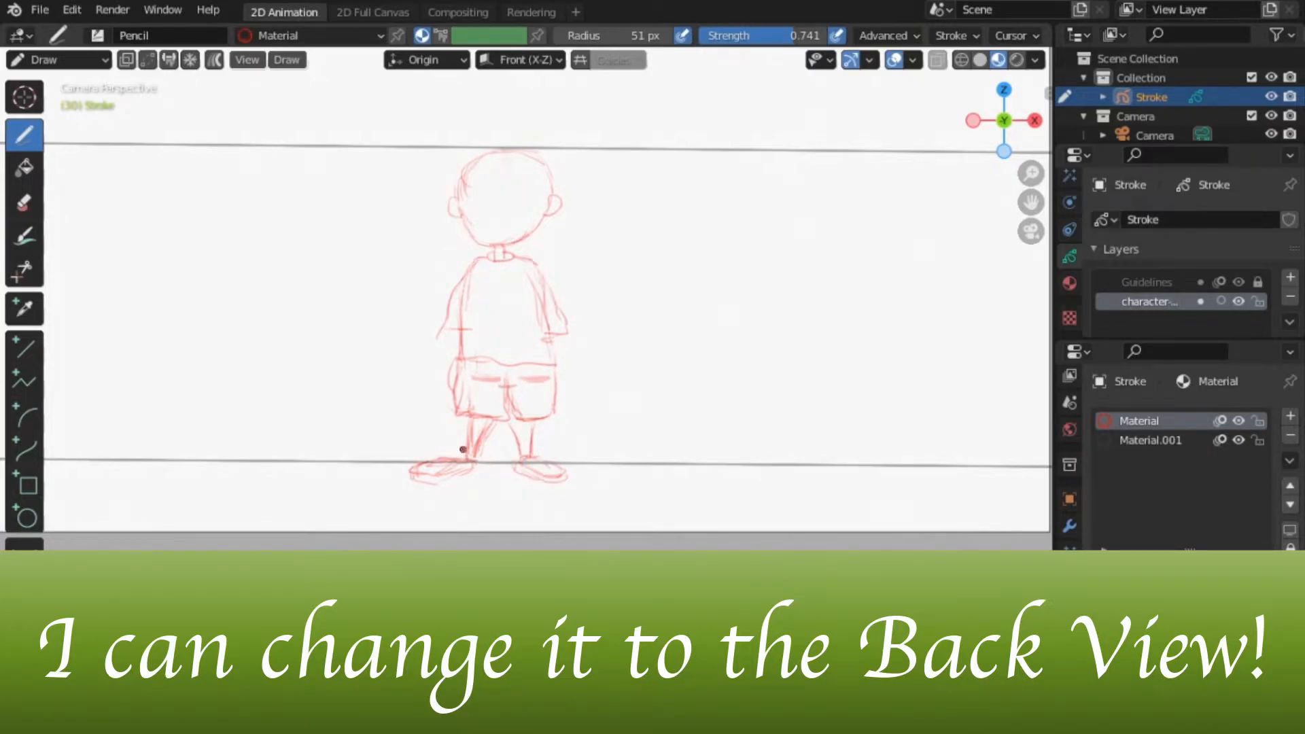
- Erase the long front-facing shoes, sketch shorter back-view feet and undo the last three changes
left_click(24, 202)
mouse_move(479, 468)
left_mouse_down()
mouse_move(435, 469)
mouse_move(423, 487)
mouse_move(428, 472)
mouse_move(540, 472)
left_mouse_up()
key("f")
left_click(467, 447)
left_click(23, 134)
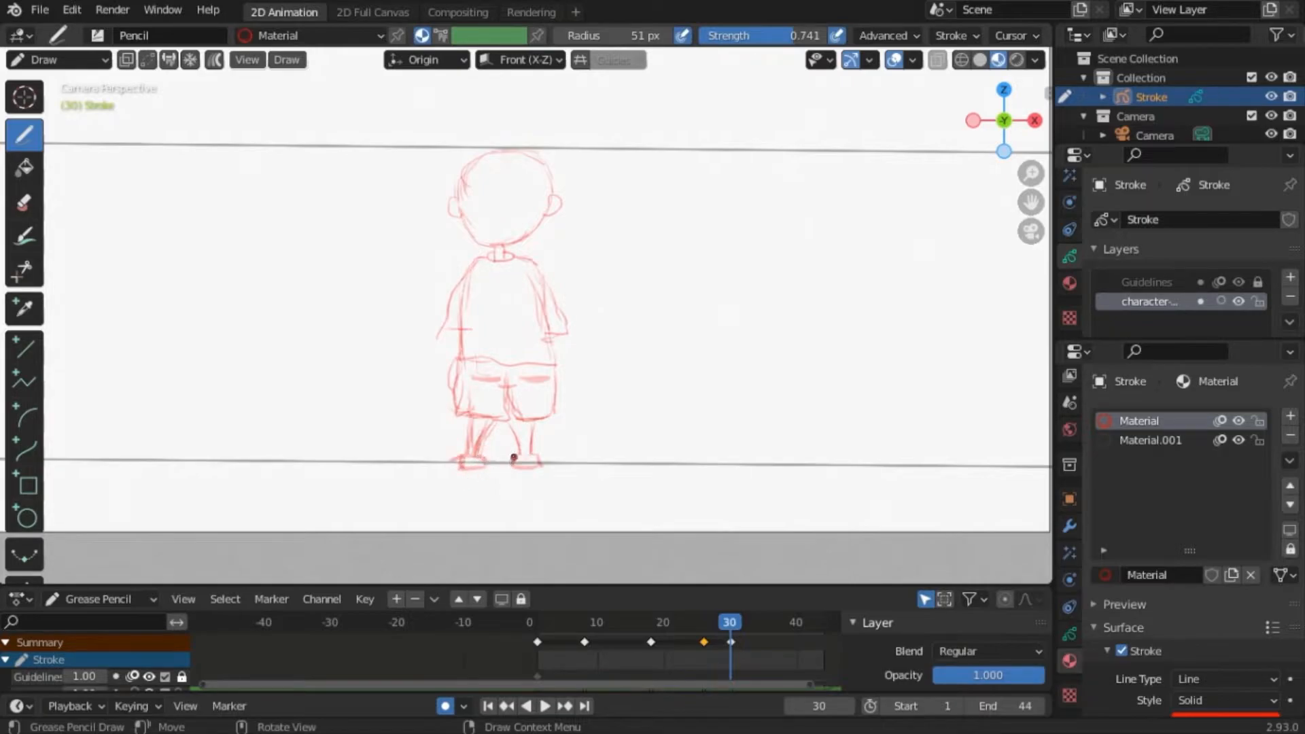
key("ctrl+z")
key("ctrl+z")
key("ctrl+z")
- In Sculpt Mode, select all back-view strokes, push the silhouette inward with a 172 px brush and return to Draw Mode
left_click(58, 60)
left_click(59, 128)
key("f")
left_click(768, 340)
key("a")
mouse_move(665, 342)
left_mouse_down()
mouse_move(615, 257)
mouse_move(431, 320)
mouse_move(570, 352)
mouse_move(592, 238)
left_mouse_up()
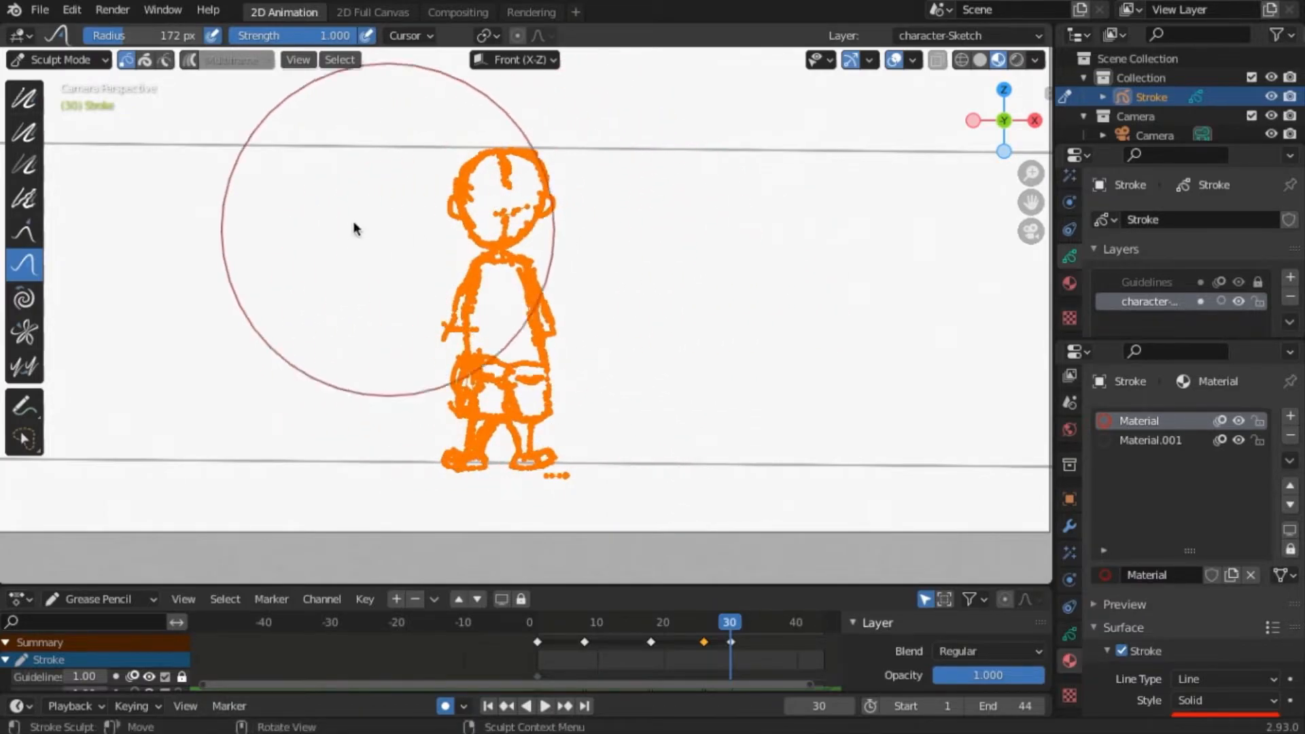
left_click(94, 59)
left_click(59, 145)
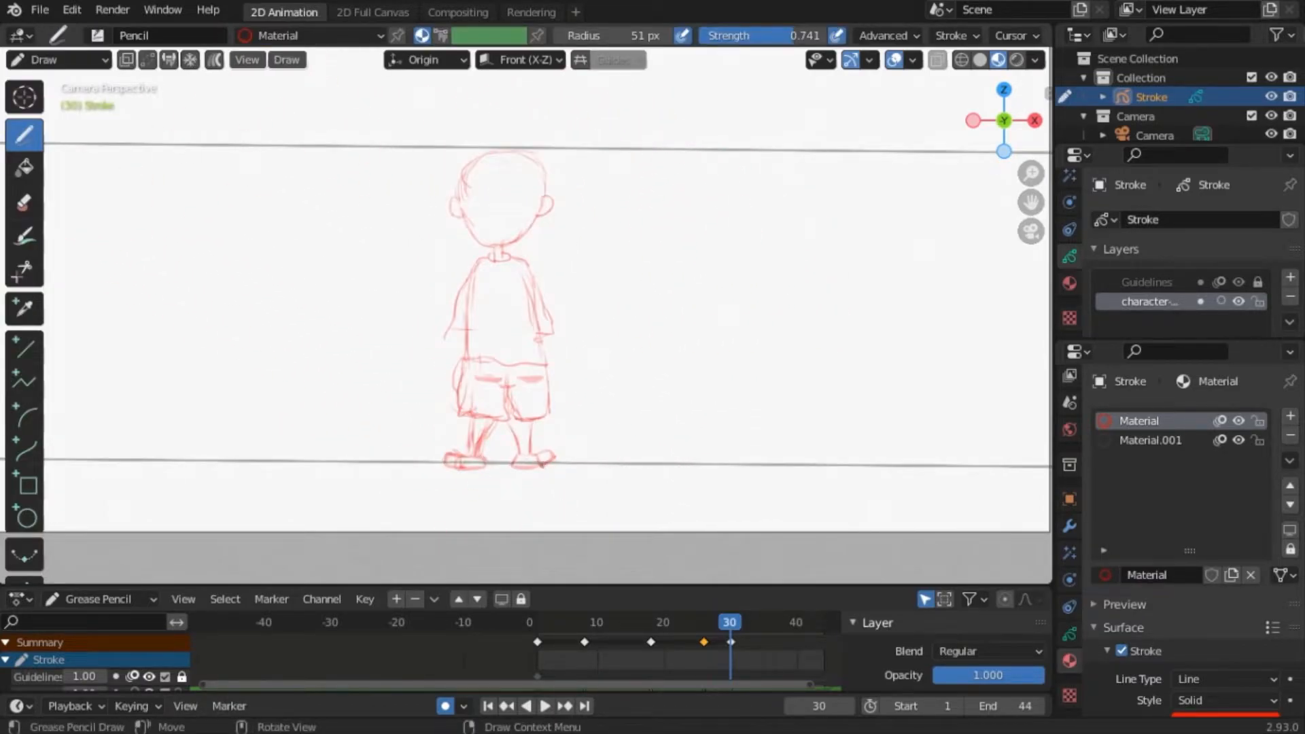
- Shift the whole back view at frame 30 about 0.16 m along X in Edit Mode and review the playback in Draw Mode
key("space")
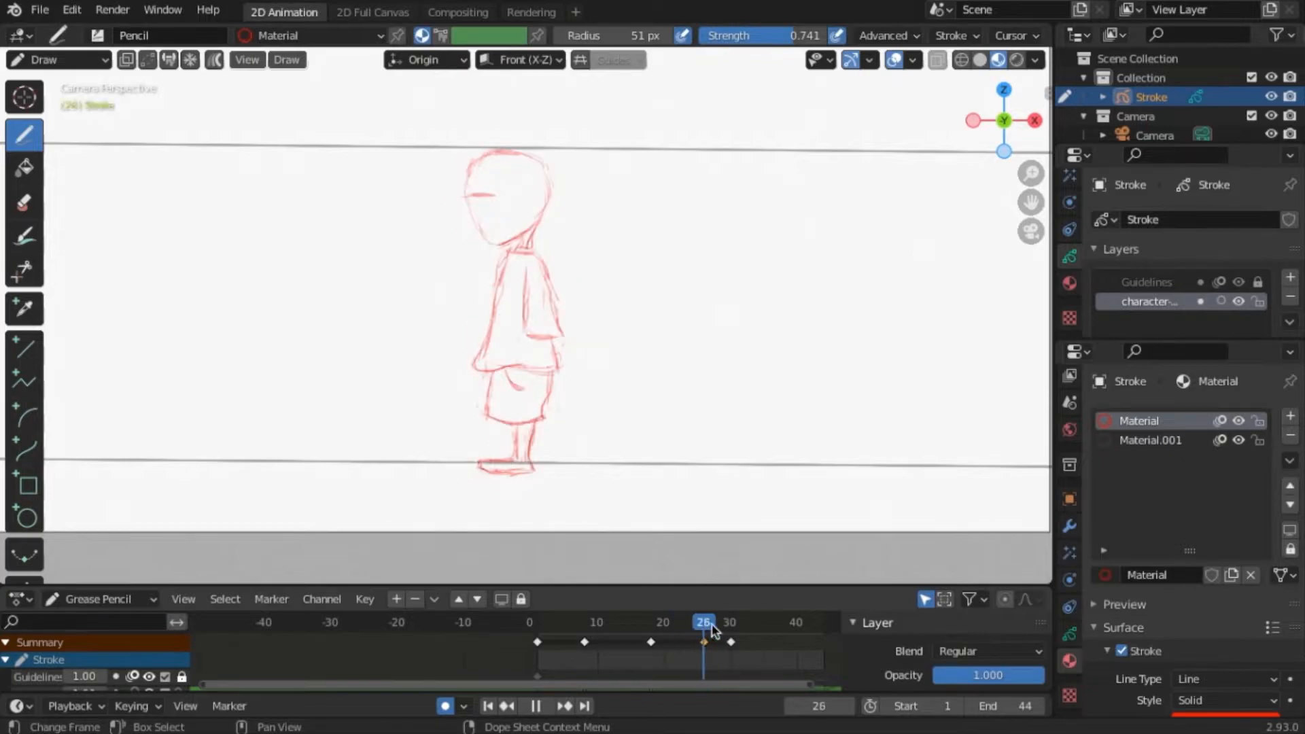
key("Escape")
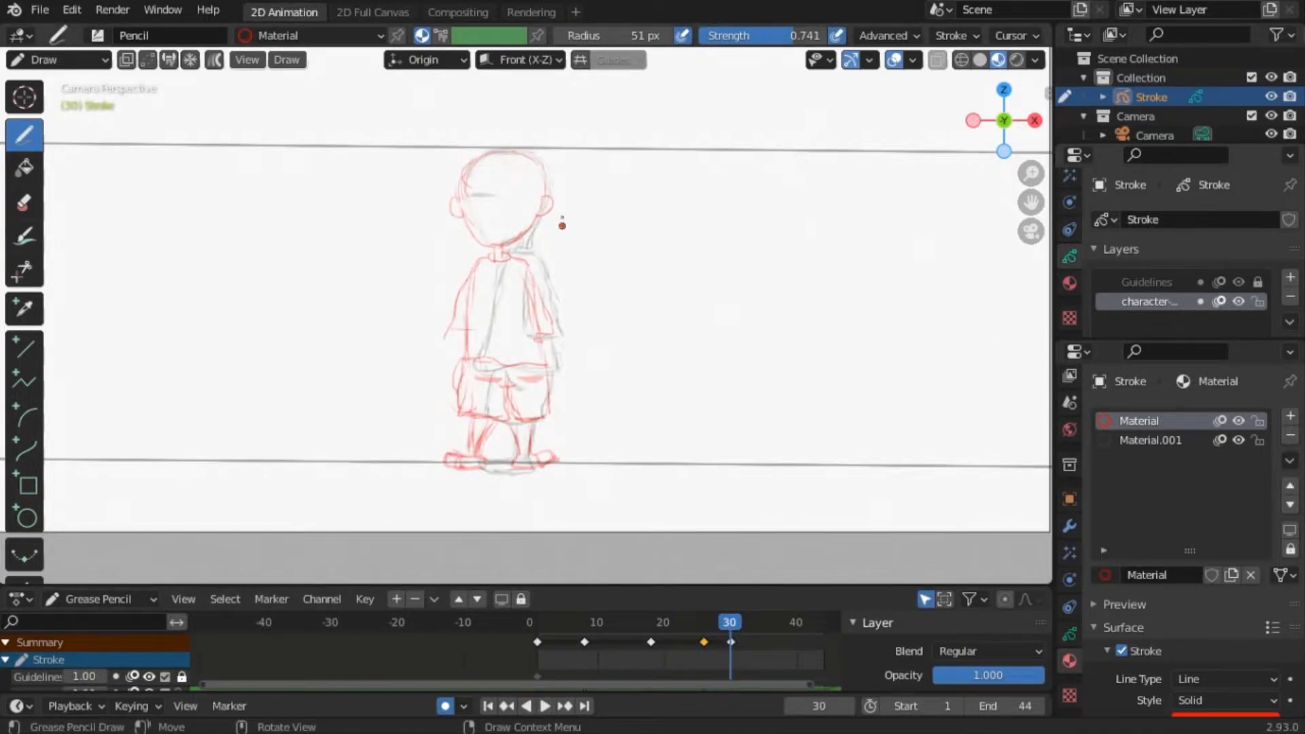
key("Tab")
key("g")
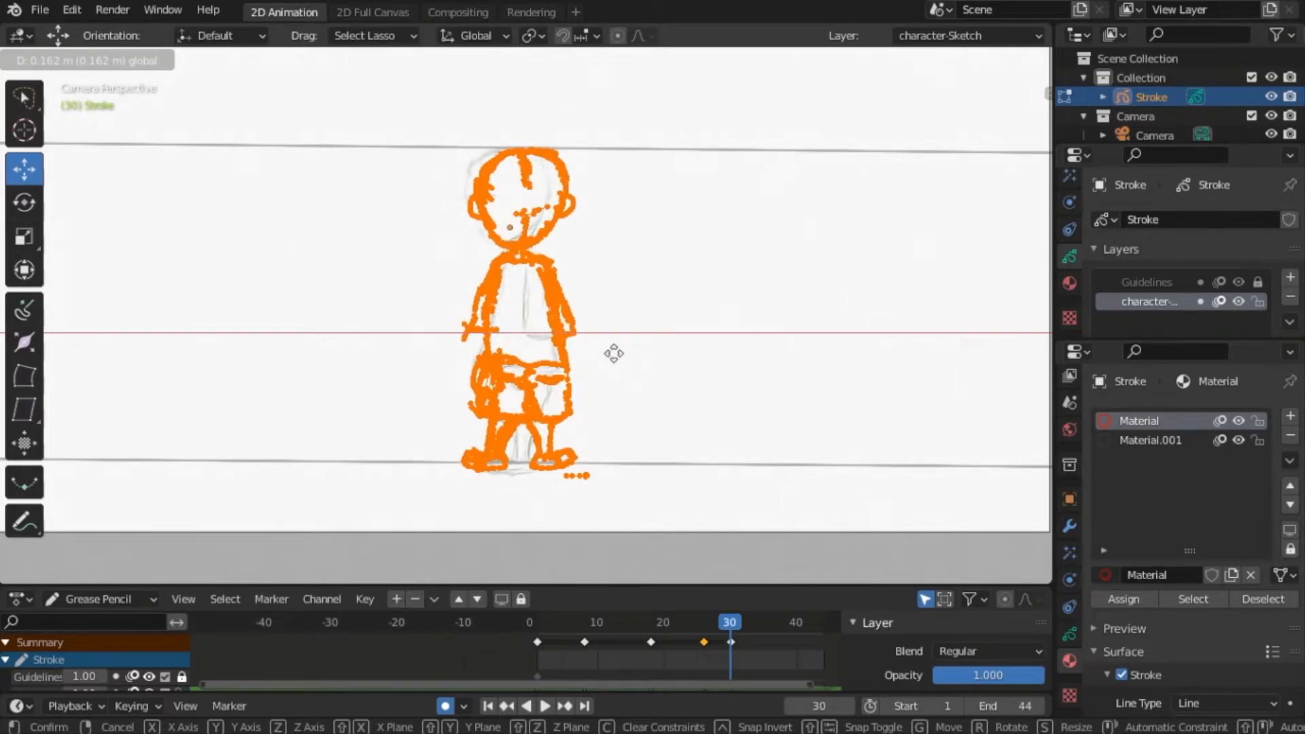
left_click(616, 353)
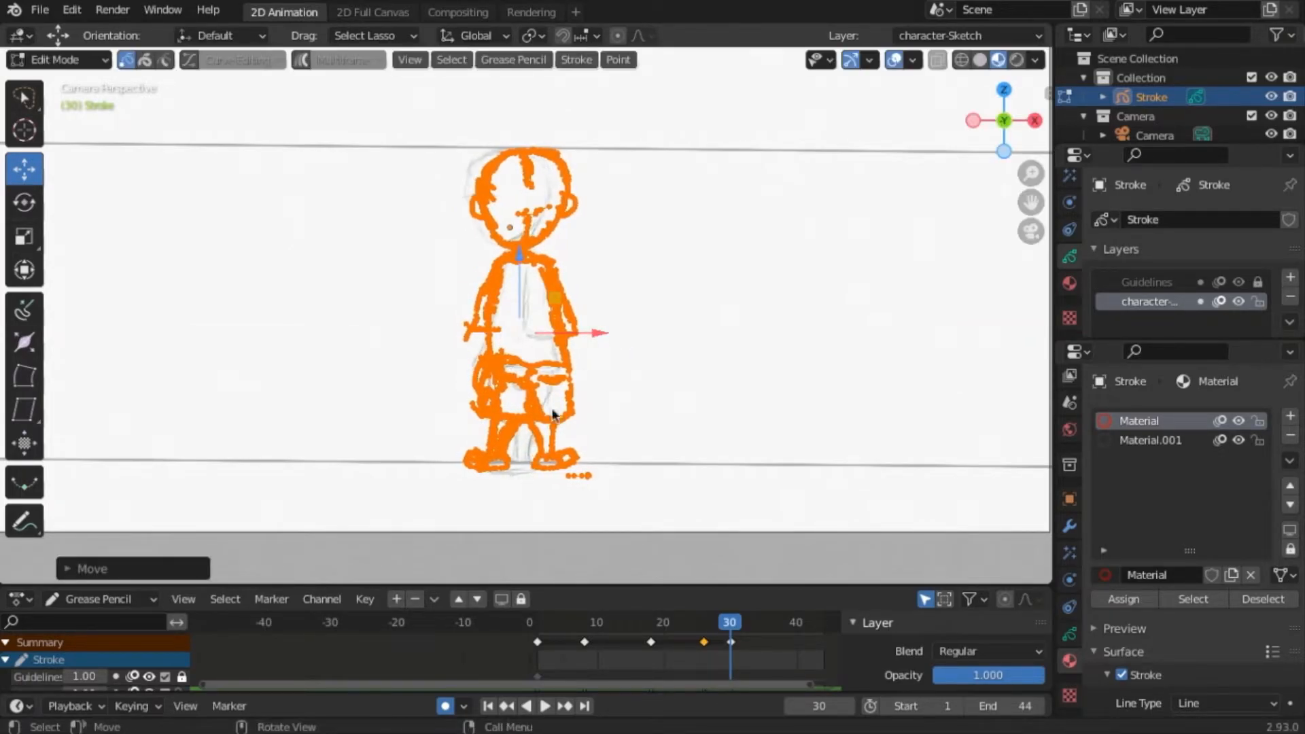
left_click(105, 60)
left_click(47, 147)
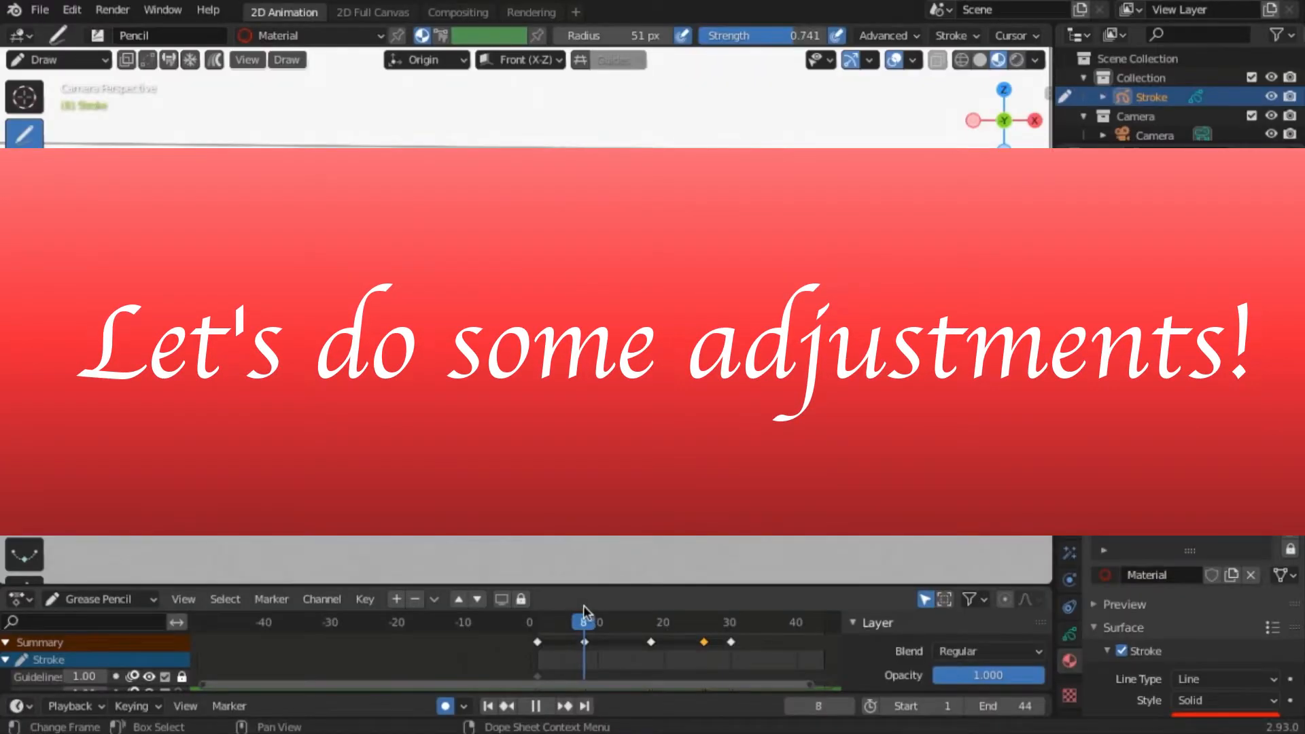
key("space")
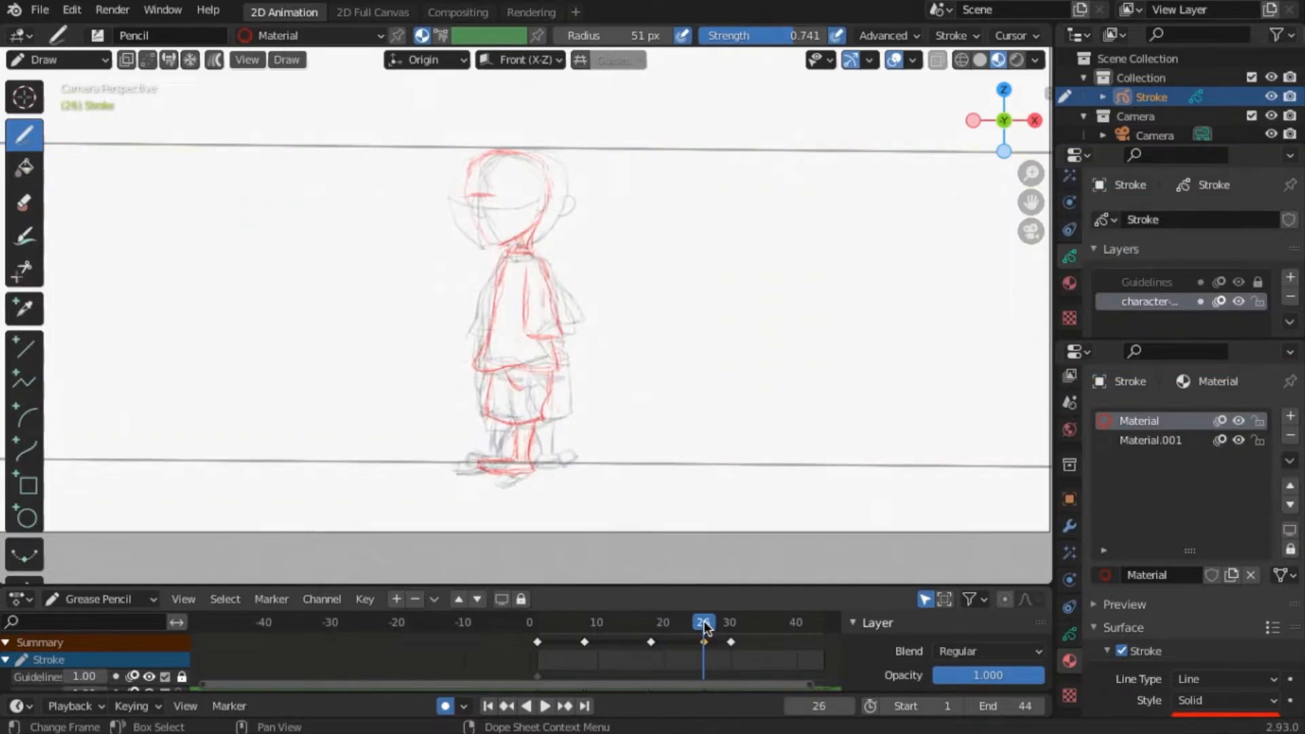
- Select all side-view strokes at frame 26 in Edit Mode and move them slightly upward
left_click(58, 60)
left_click(60, 103)
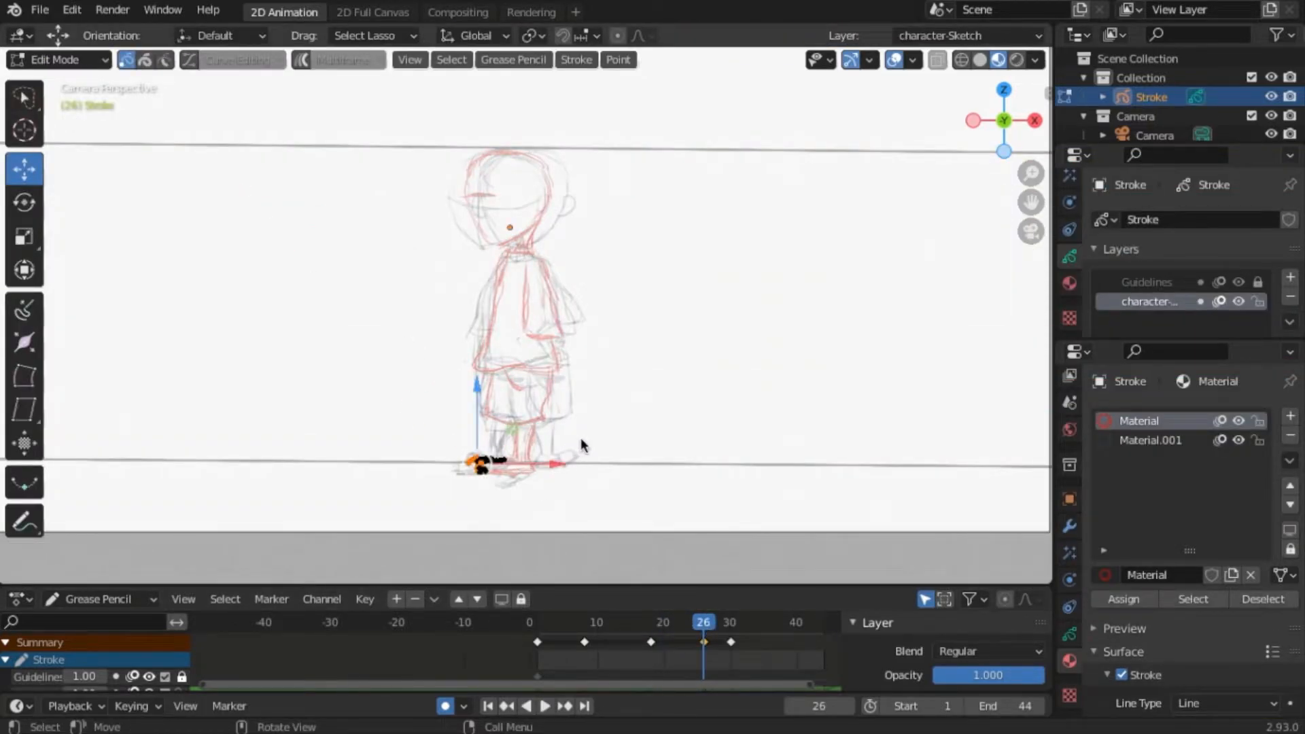
key("a")
left_click_drag(518, 254, 518, 250)
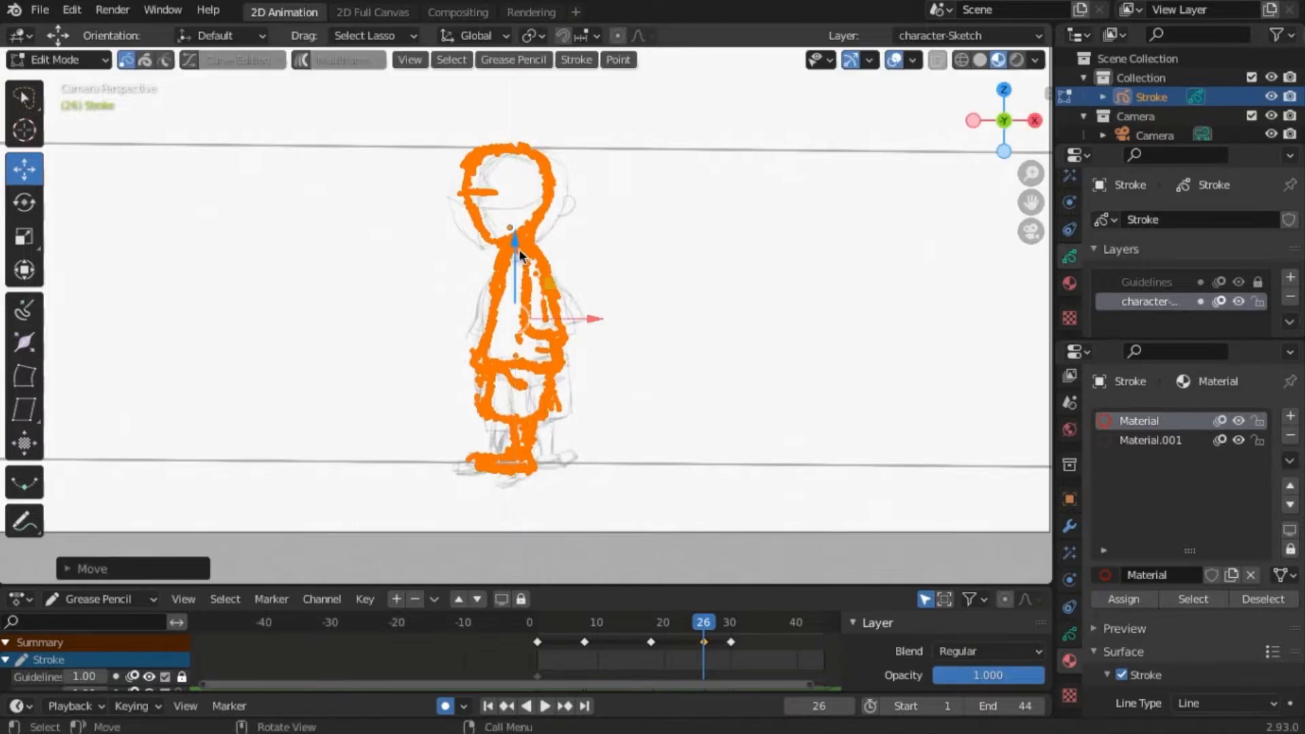
- Refine the side view's head, face line, shirt edge and foot with small pushes in Sculpt Mode
left_click(58, 59)
left_click(47, 122)
left_click_drag(526, 175, 529, 175)
left_click_drag(464, 188, 496, 192)
left_click_drag(589, 360, 568, 354)
left_click_drag(527, 482, 536, 478)
- Return to Draw Mode, review the turnaround by playing and scrubbing, and turn off automatic keyframing
left_click(58, 59)
left_click(44, 142)
key("space")
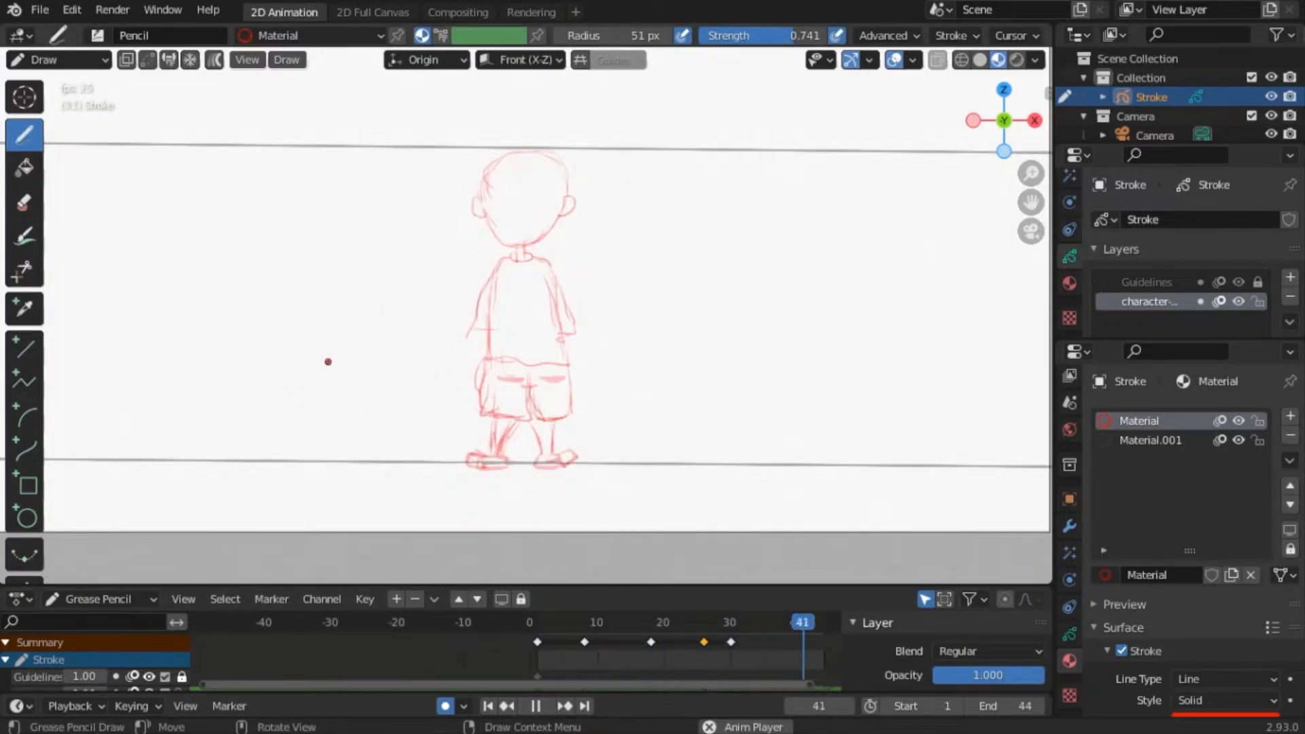
left_click(536, 707)
left_click_drag(594, 623, 744, 626)
left_click(450, 702)
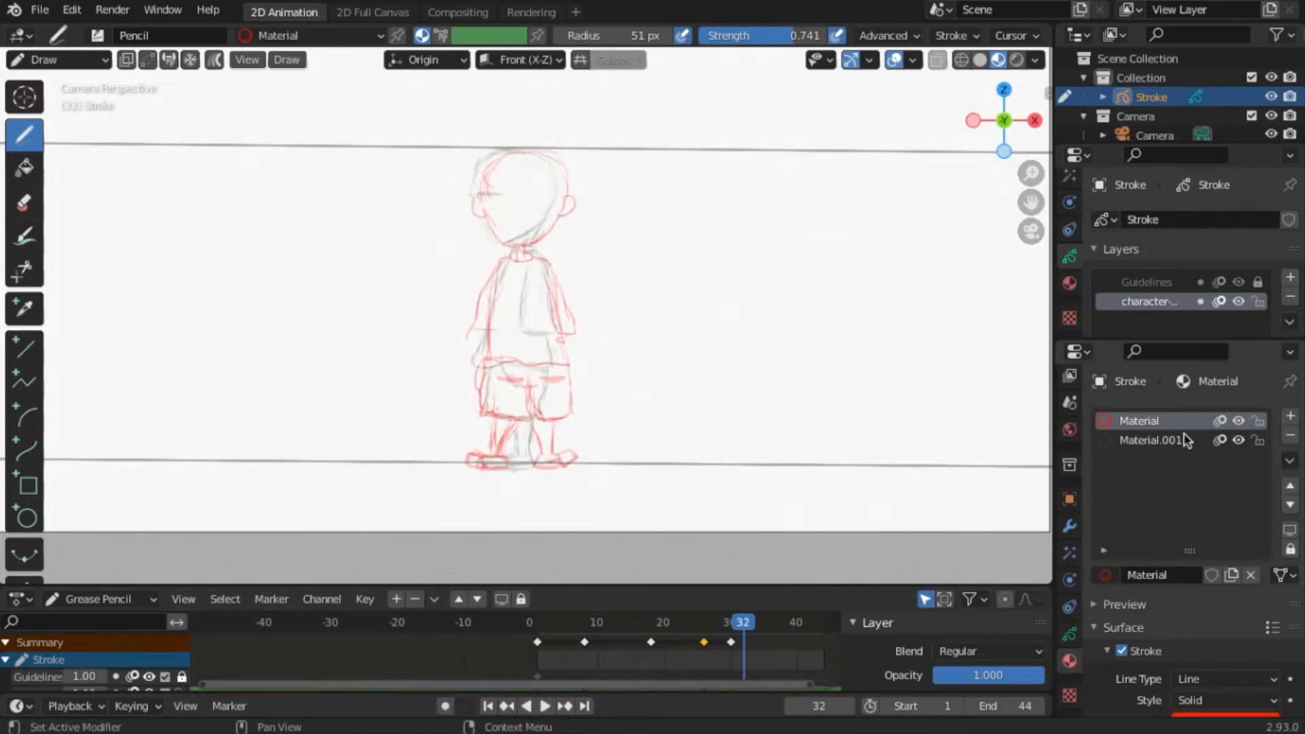
- Turn off onion skinning for the character sketch layer, erase stray shirt and shorts lines on the back view, and touch up the neckline
left_click(1220, 303)
left_click_drag(508, 326, 552, 333, "ctrl")
mouse_move(475, 367)
left_mouse_down("ctrl")
mouse_move(484, 359)
mouse_move(479, 394)
left_mouse_up("ctrl")
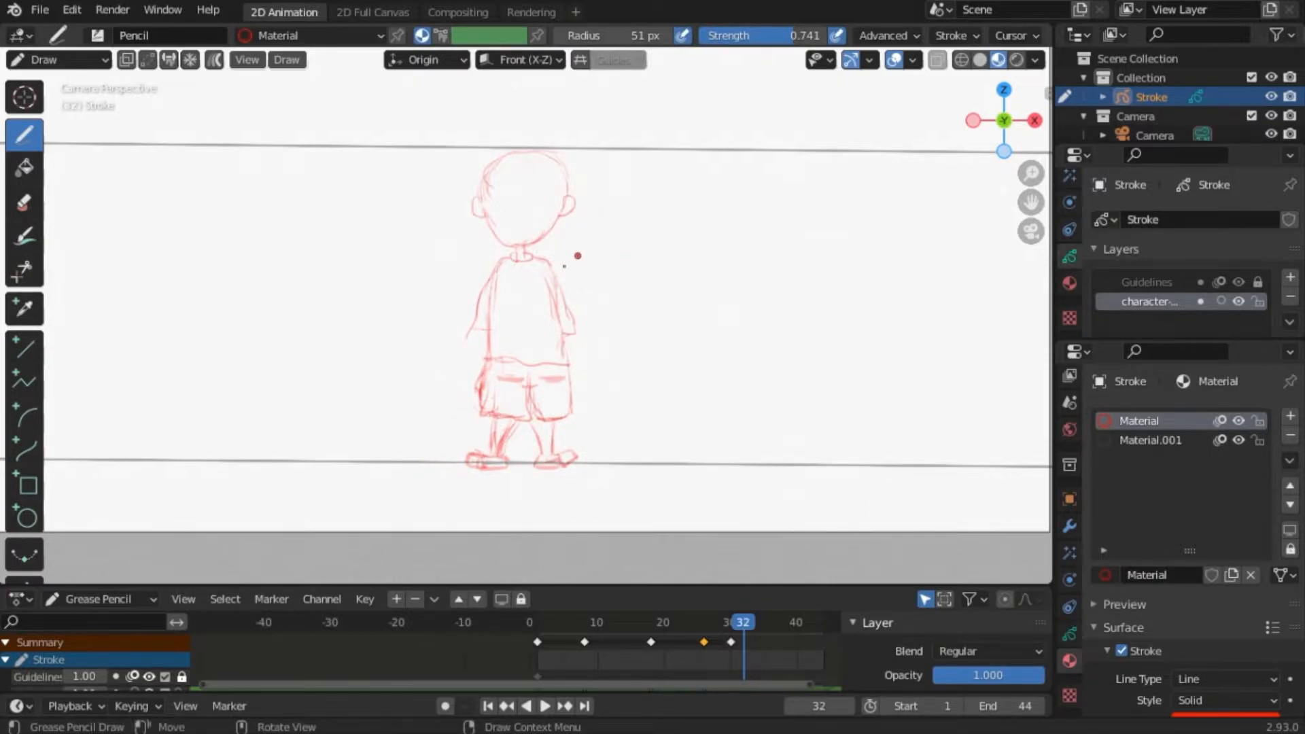
left_click_drag(506, 255, 537, 256)
- Play through the finished turnaround once more and save the file
mouse_move(736, 625)
left_mouse_down()
mouse_move(658, 622)
mouse_move(745, 624)
left_mouse_up()
left_click(545, 706)
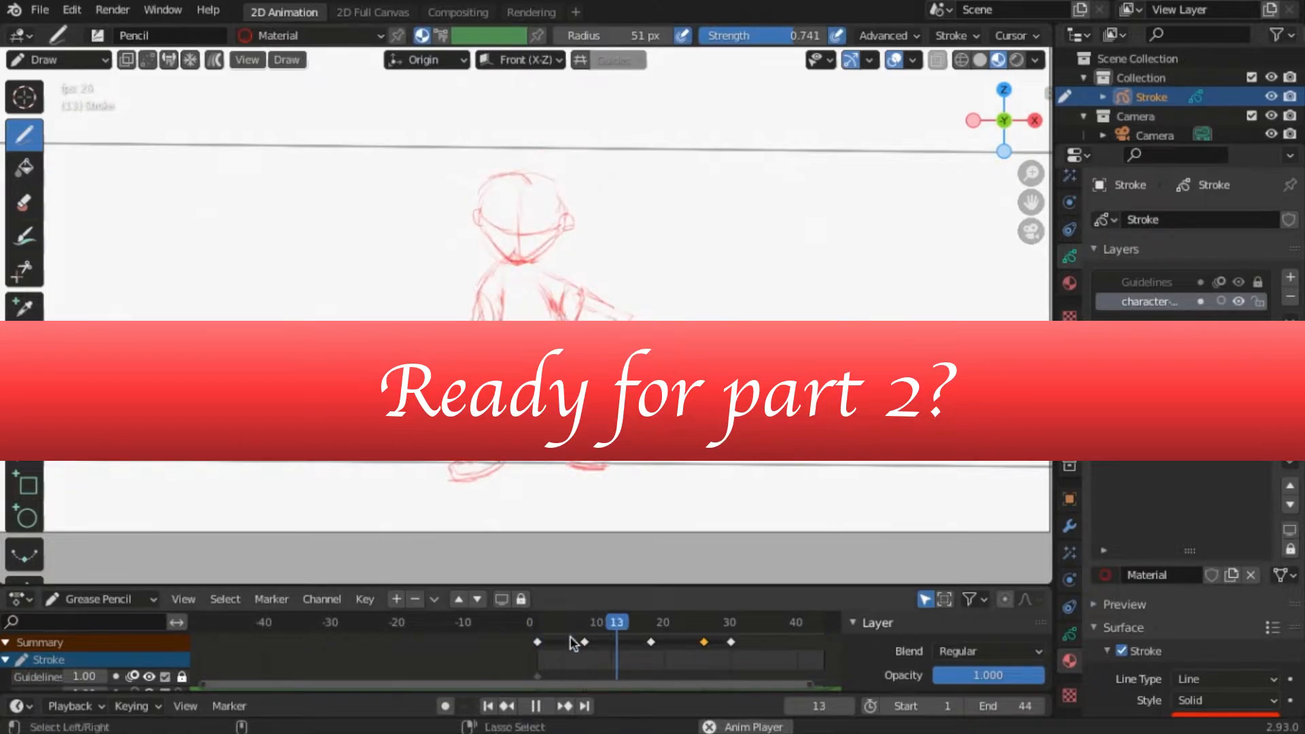
left_click(537, 710)
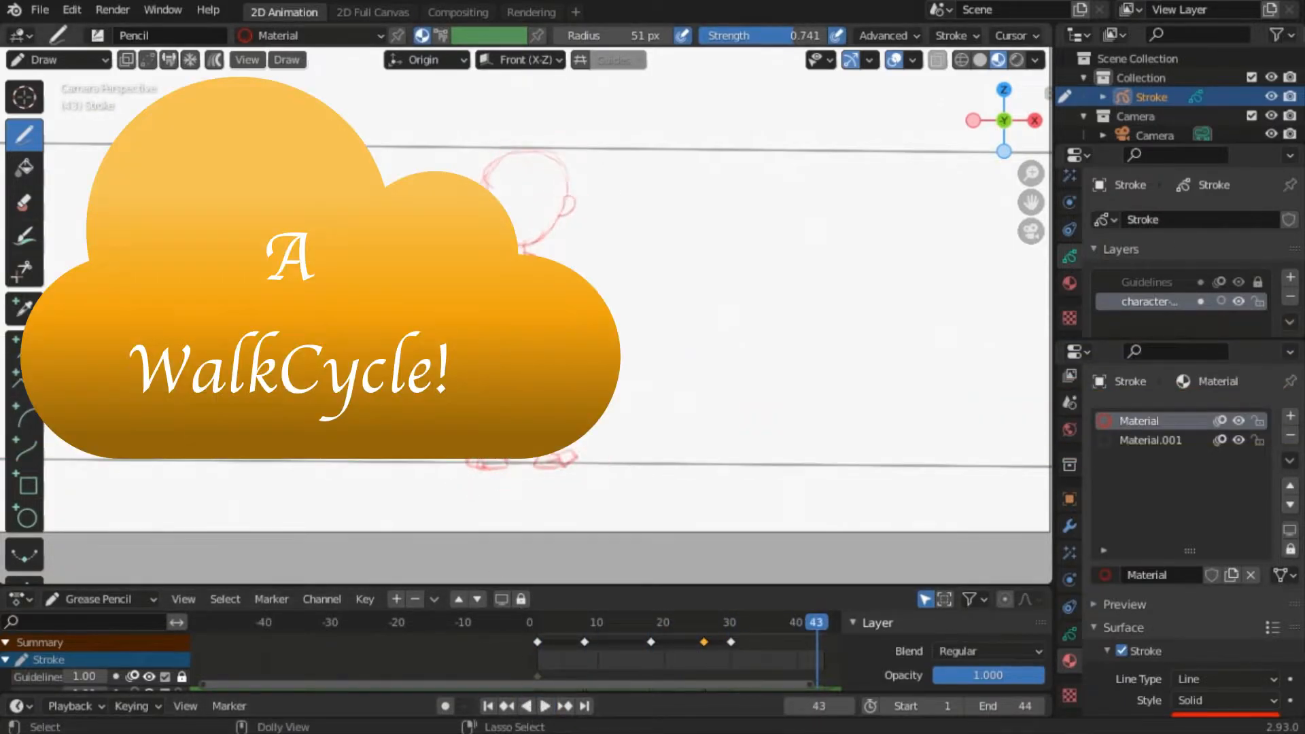
left_click(35, 11)
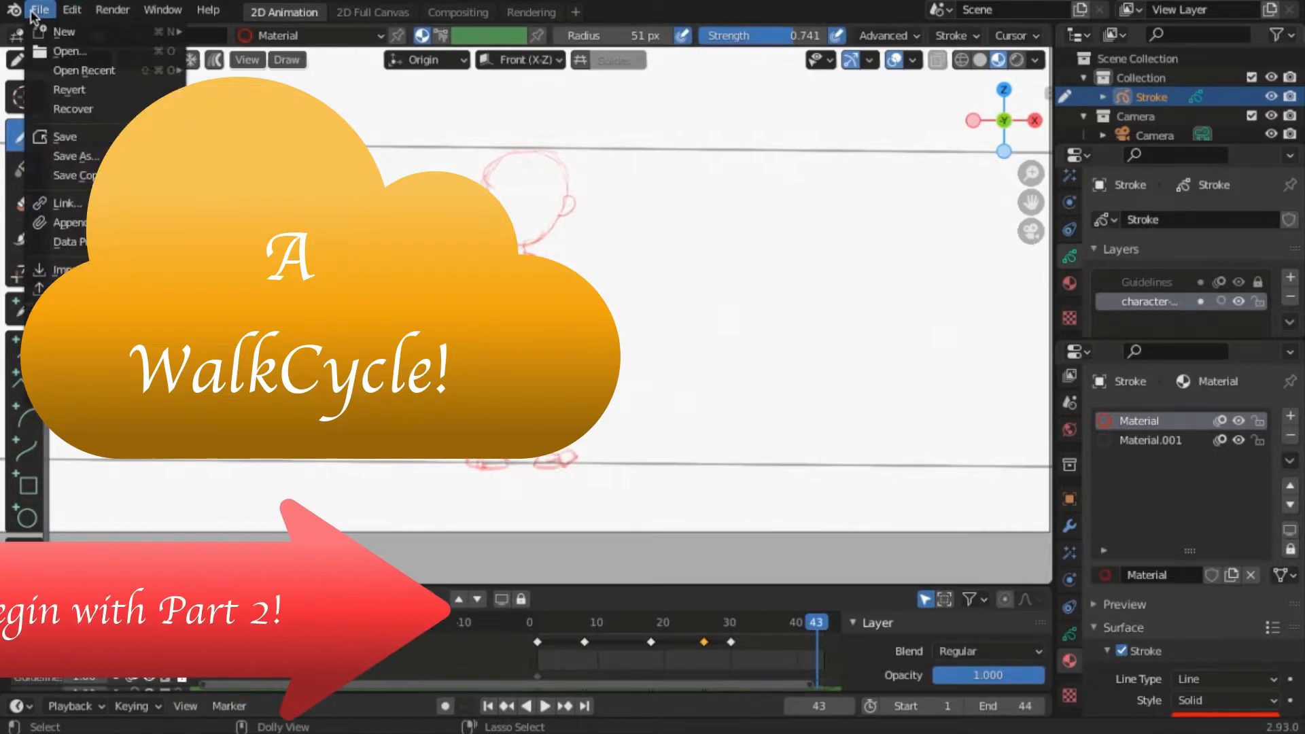
left_click(61, 138)
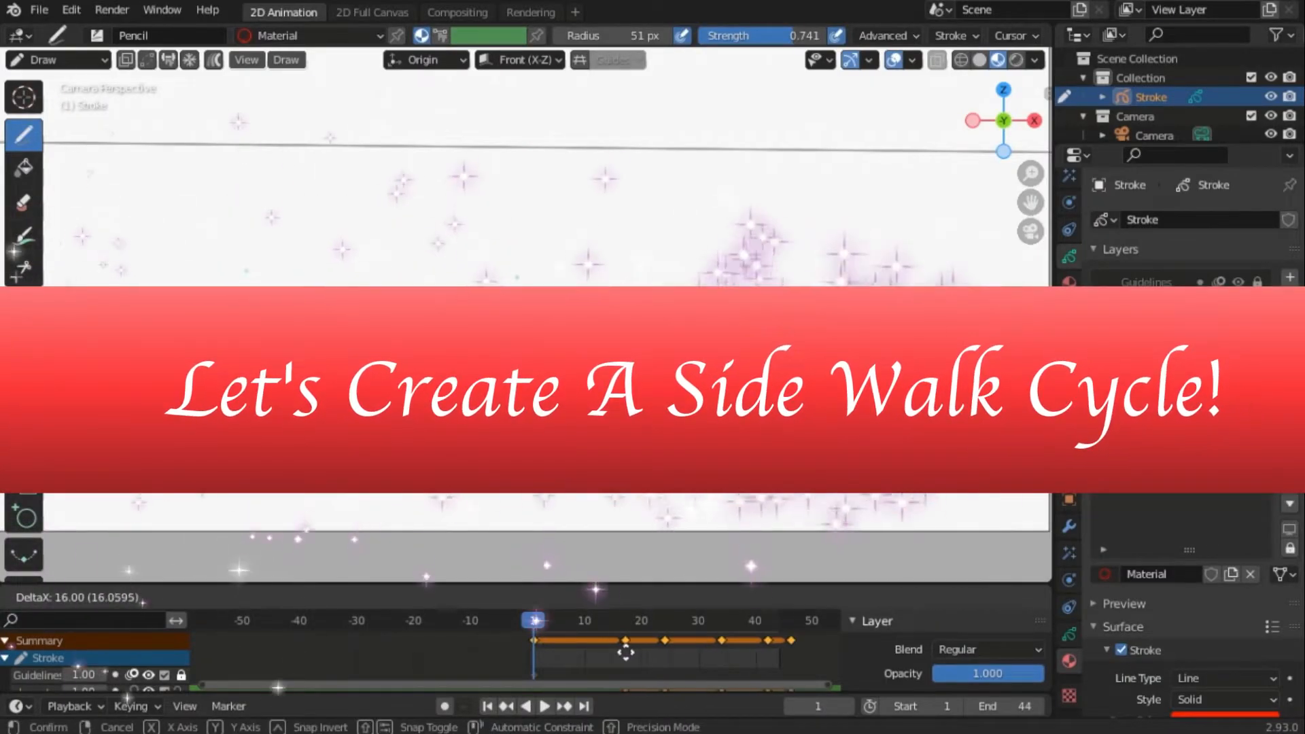
- Shift all turnaround keyframes later in the timeline, and move the side-view keyframe from frame 55 to frame 1
left_click(702, 650)
left_click_drag(535, 622, 702, 650)
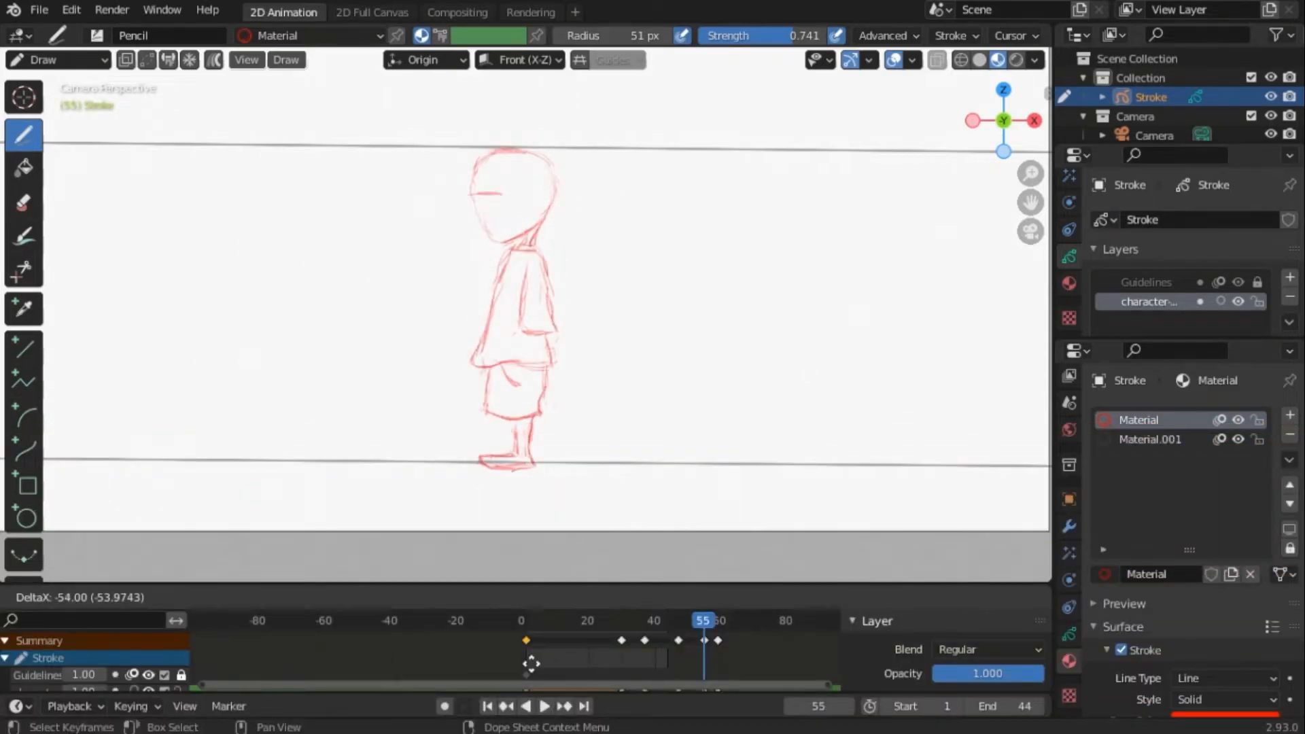
left_click(532, 664)
left_click_drag(703, 624, 527, 653)
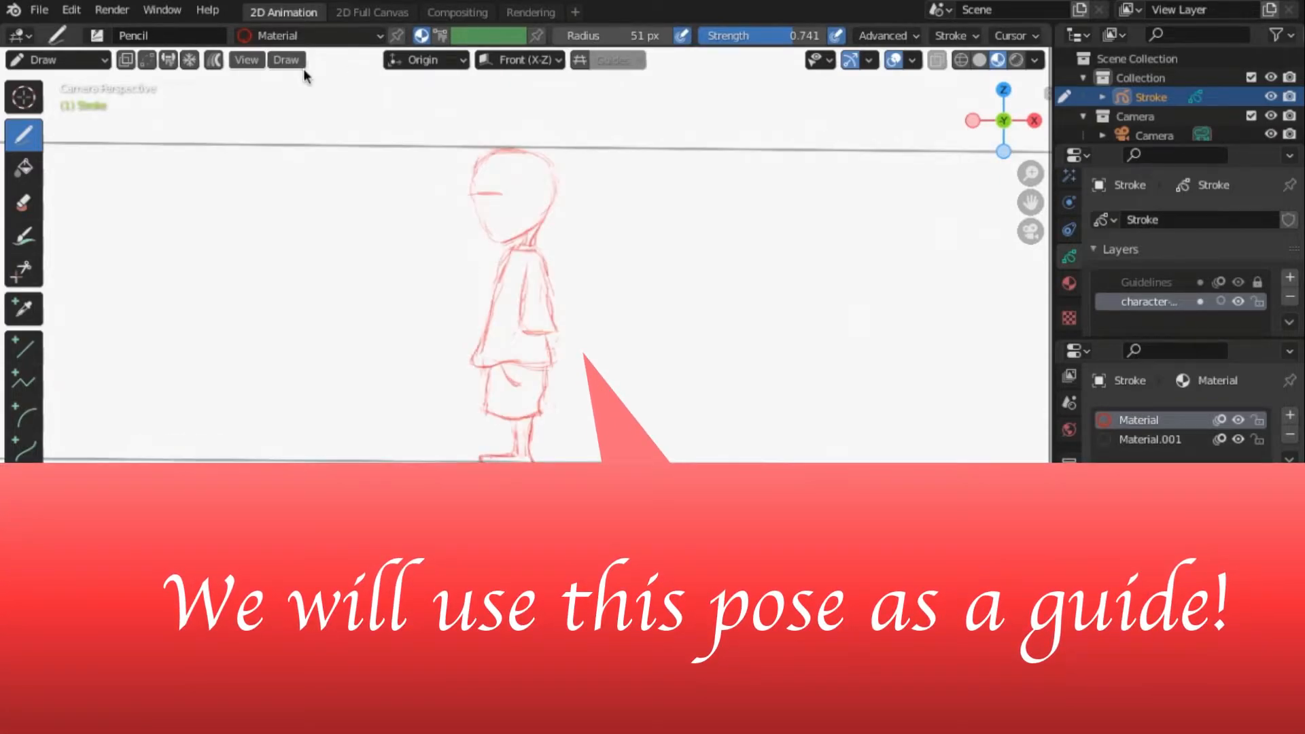
- Mirror the side-view drawing at frame 1 along X Global in Edit Mode
left_click(51, 60)
left_click(59, 96)
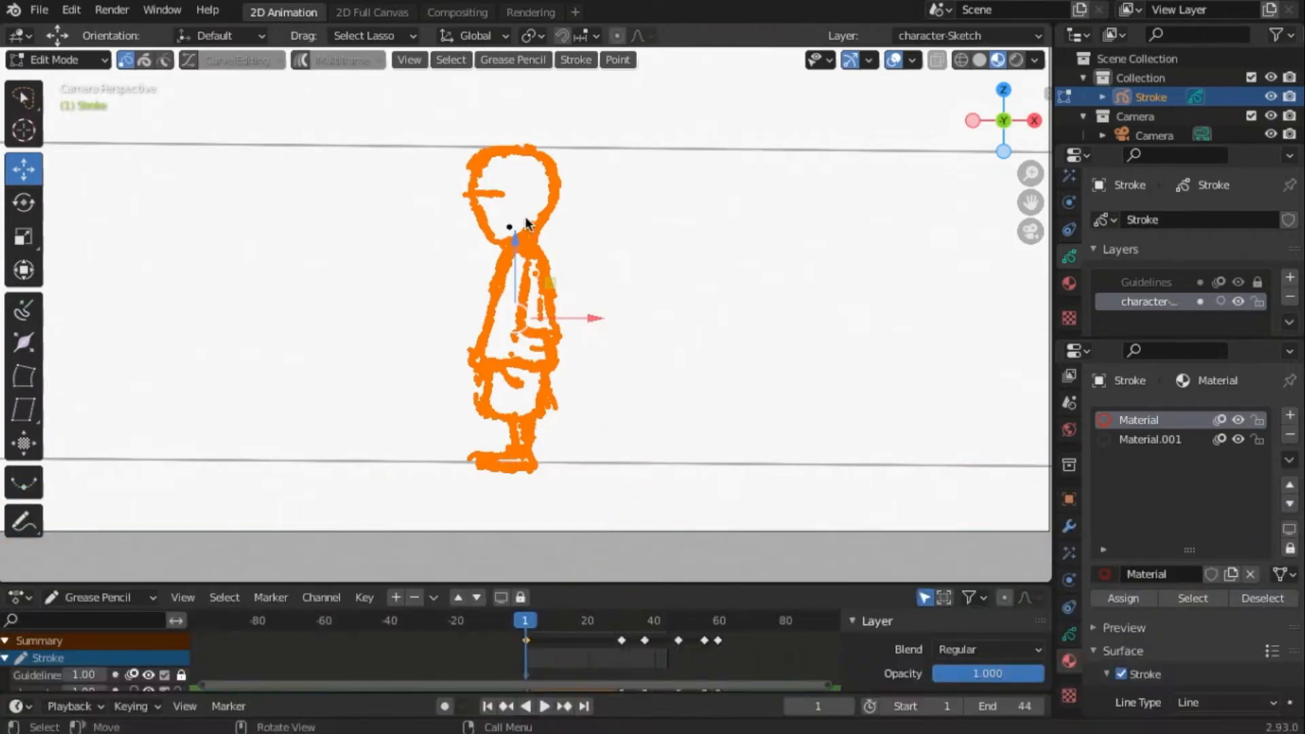
left_click(514, 60)
mouse_move(518, 99)
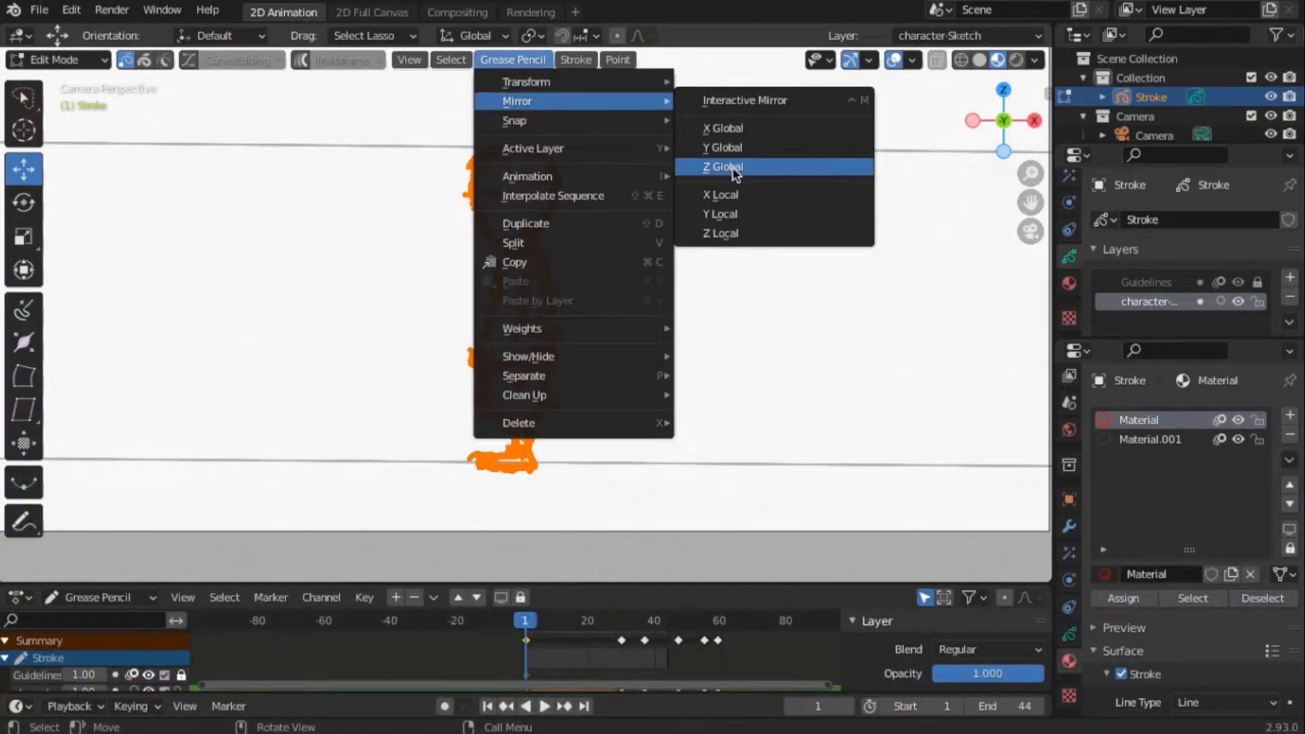
left_click(745, 127)
- Adjust the mirrored side view's sleeve, face and foot strokes slightly in Sculpt Mode
key("ctrl+Tab")
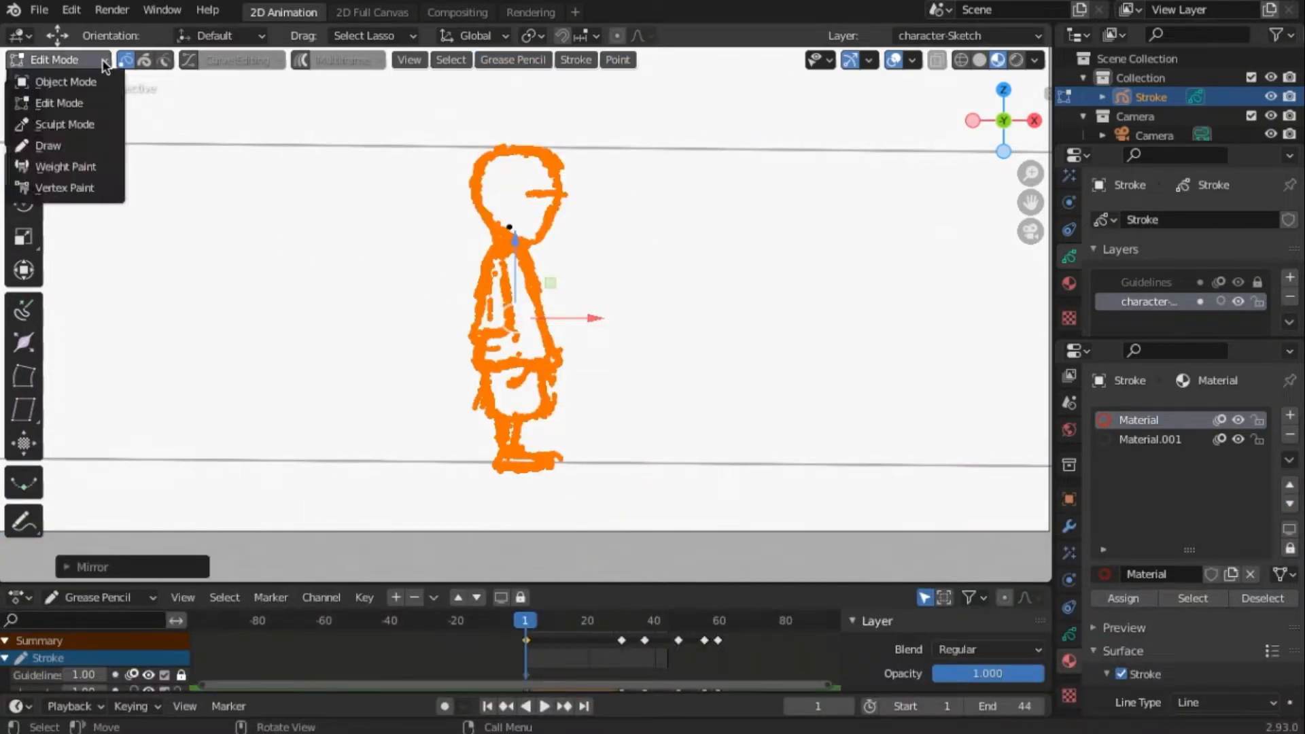
mouse_move(504, 329)
left_mouse_down()
mouse_move(518, 343)
mouse_move(509, 335)
left_mouse_up()
left_click_drag(558, 205, 569, 211)
left_click_drag(554, 473, 546, 474)
- Move the mirrored side view at frame 1 to the camera frame's left edge in Edit Mode as the walk's starting point
left_click(58, 60)
left_click(58, 99)
left_click_drag(604, 323, 167, 324)
scroll(354, 393, "down", 5)
scroll(353, 393, "up", 2)
left_click_drag(331, 322, 269, 317)
left_click_drag(206, 272, 207, 261)
left_click(104, 62)
left_click(74, 145)
scroll(327, 264, "up", 4)
scroll(327, 266, "down", 3)
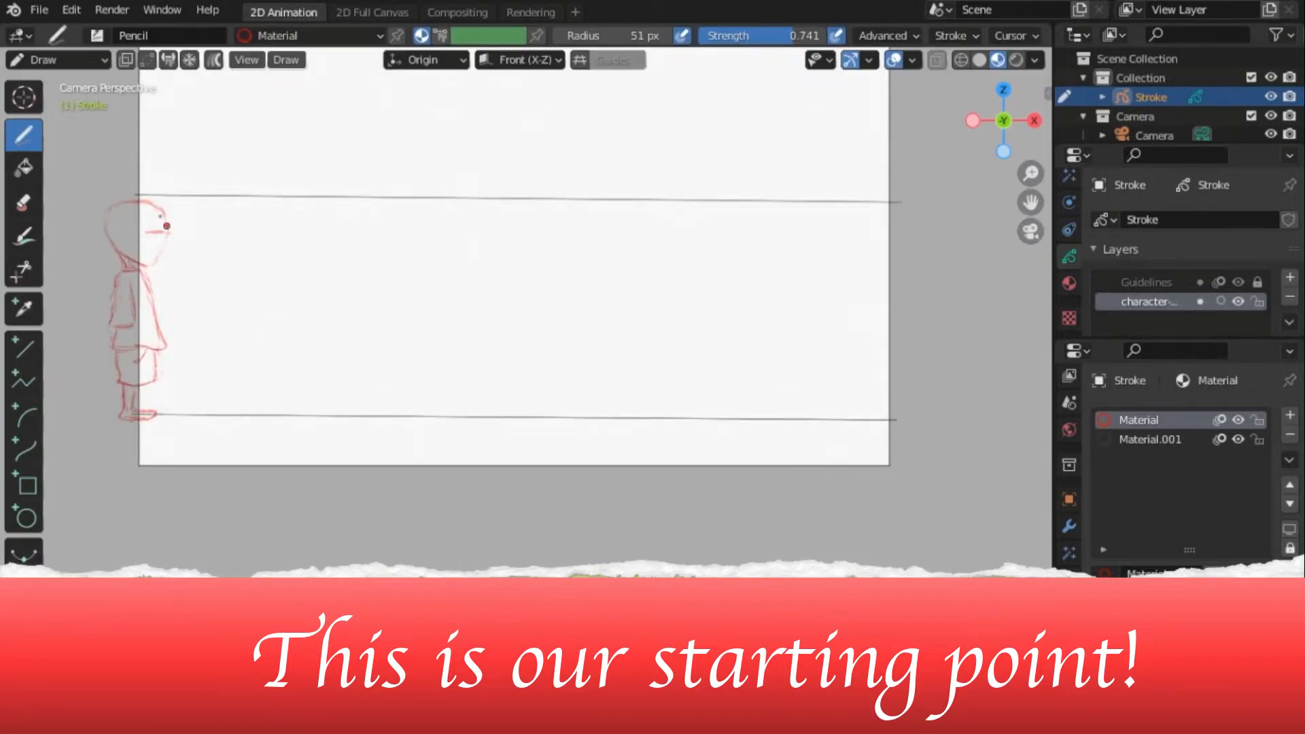
left_click(58, 60)
left_click(75, 96)
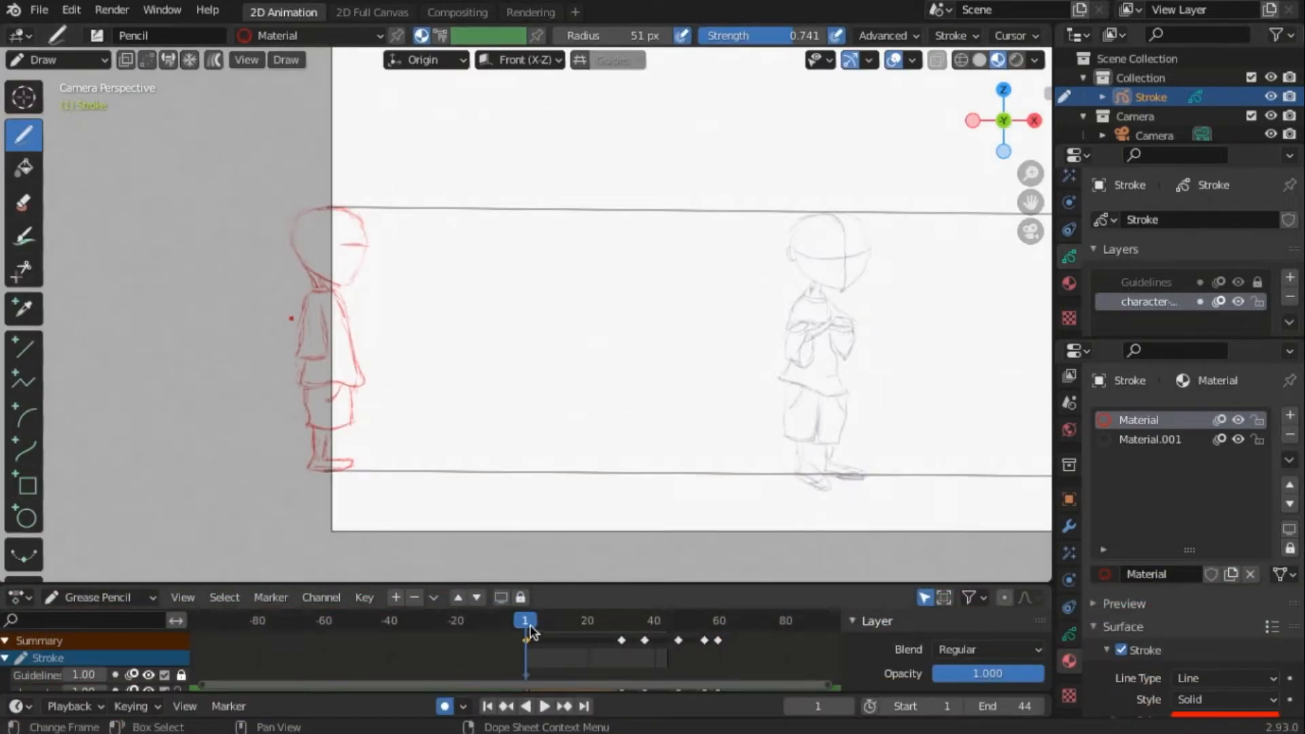
- Add a new grease pencil material and set its stroke base color to bright green
left_click(1289, 415)
left_click(1159, 575)
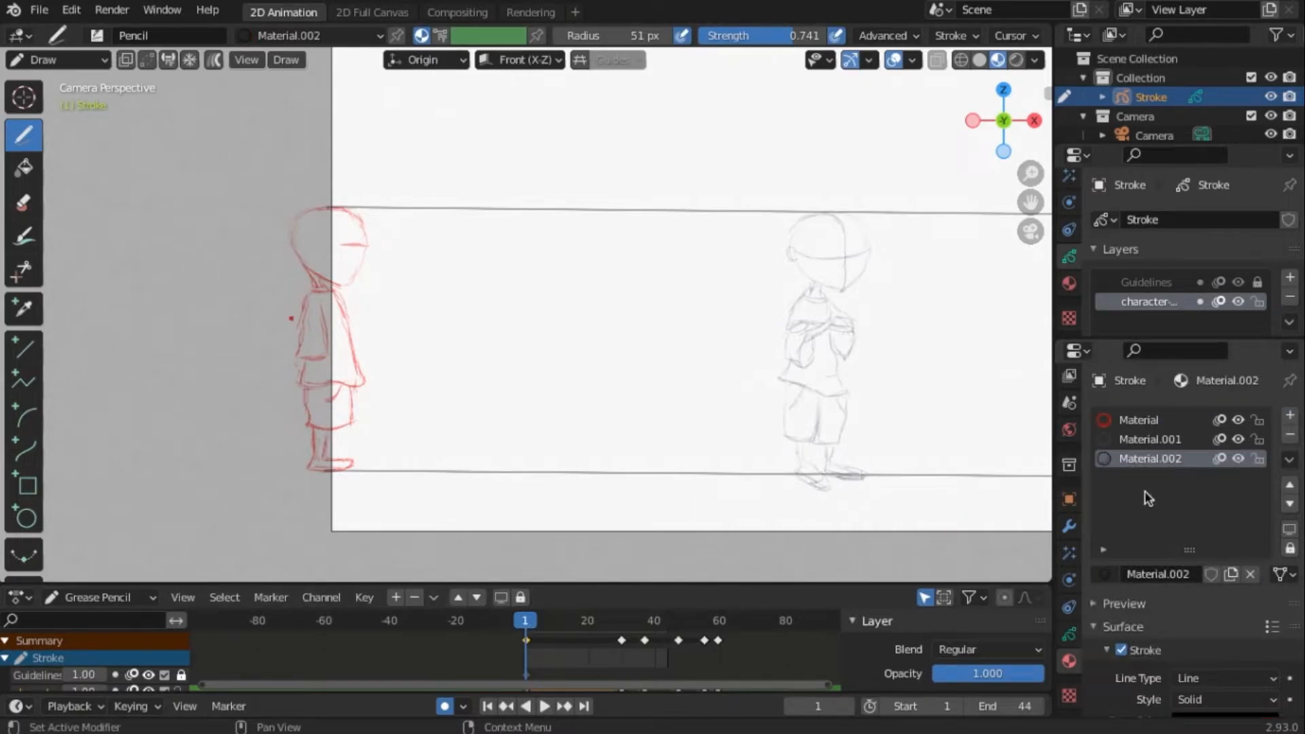
scroll(1160, 598, "down", 5)
left_click(1259, 513)
left_click_drag(1265, 360, 1265, 235)
left_click_drag(1174, 300, 1113, 278)
- Shift the whole character at frame 3 forward along X in Edit Mode and return to Draw Mode
scroll(463, 431, "up", 6)
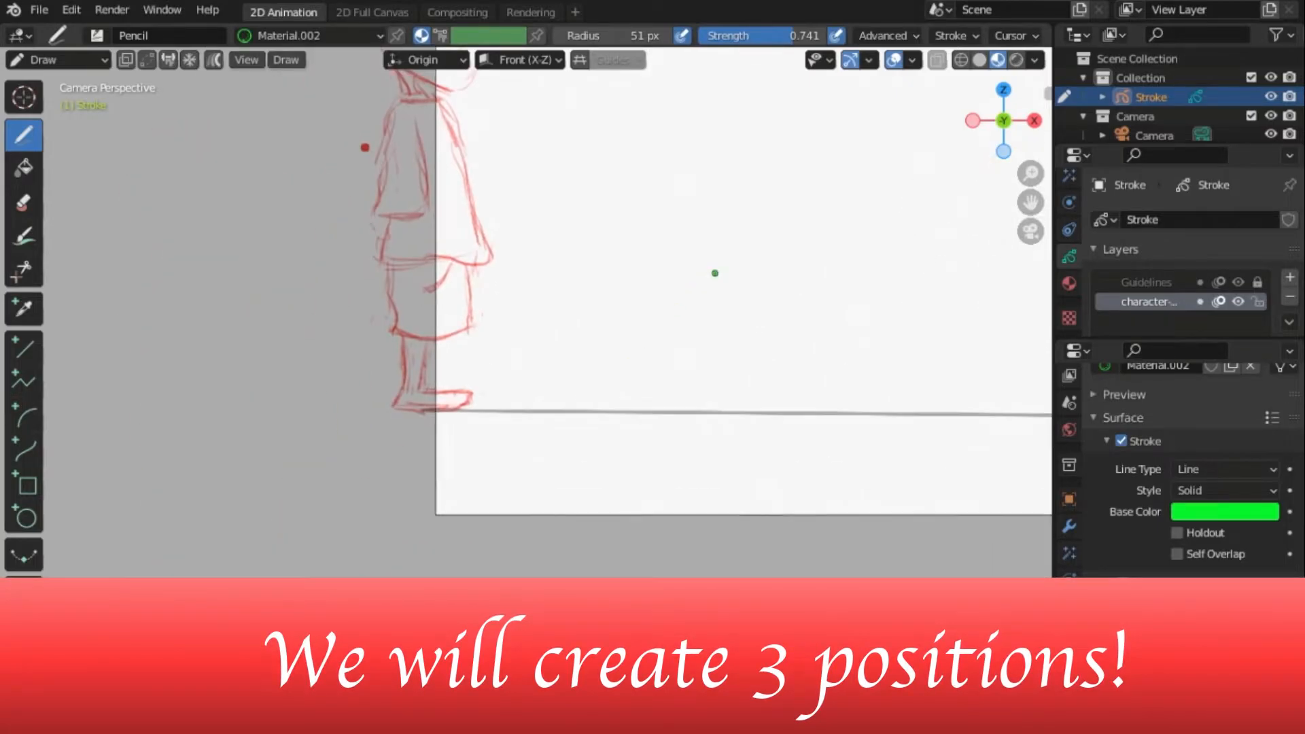
middle_click_drag(667, 338, 626, 339, "shift")
scroll(1174, 507, "up", 6)
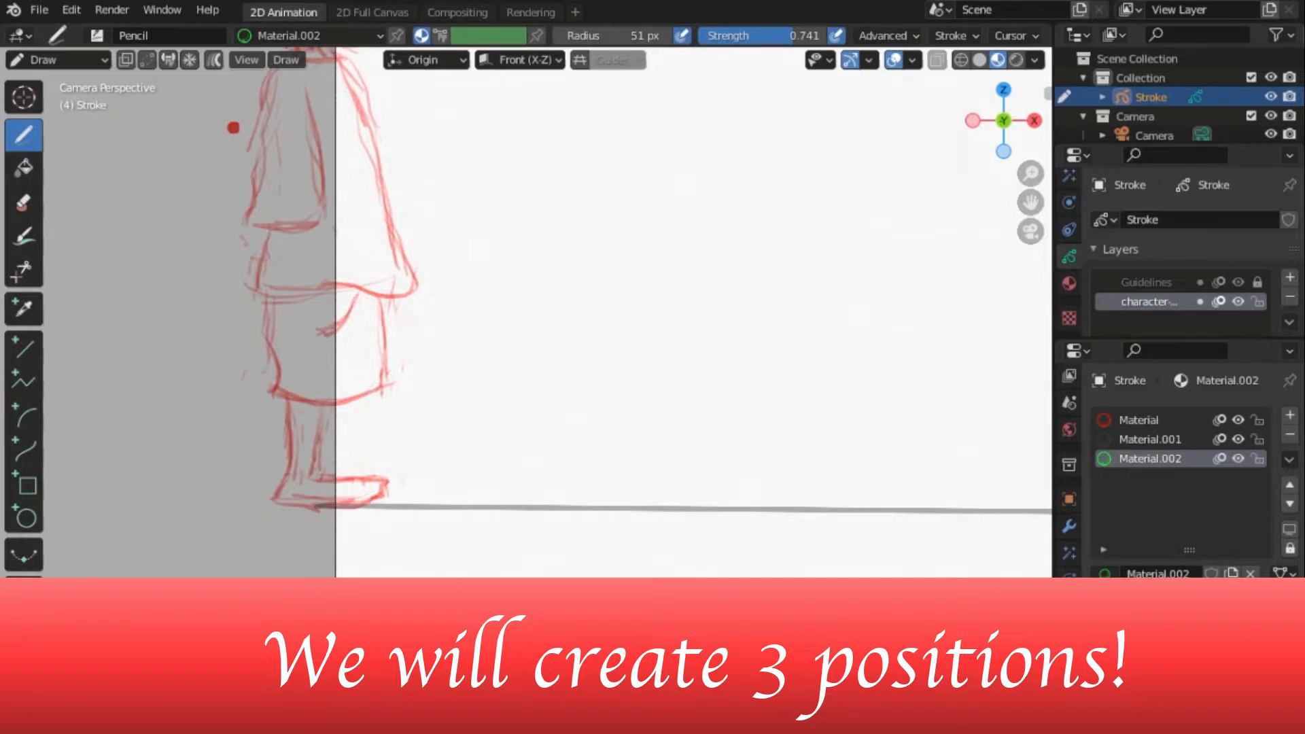
scroll(131, 68, "up", 1)
scroll(131, 70, "down", 2)
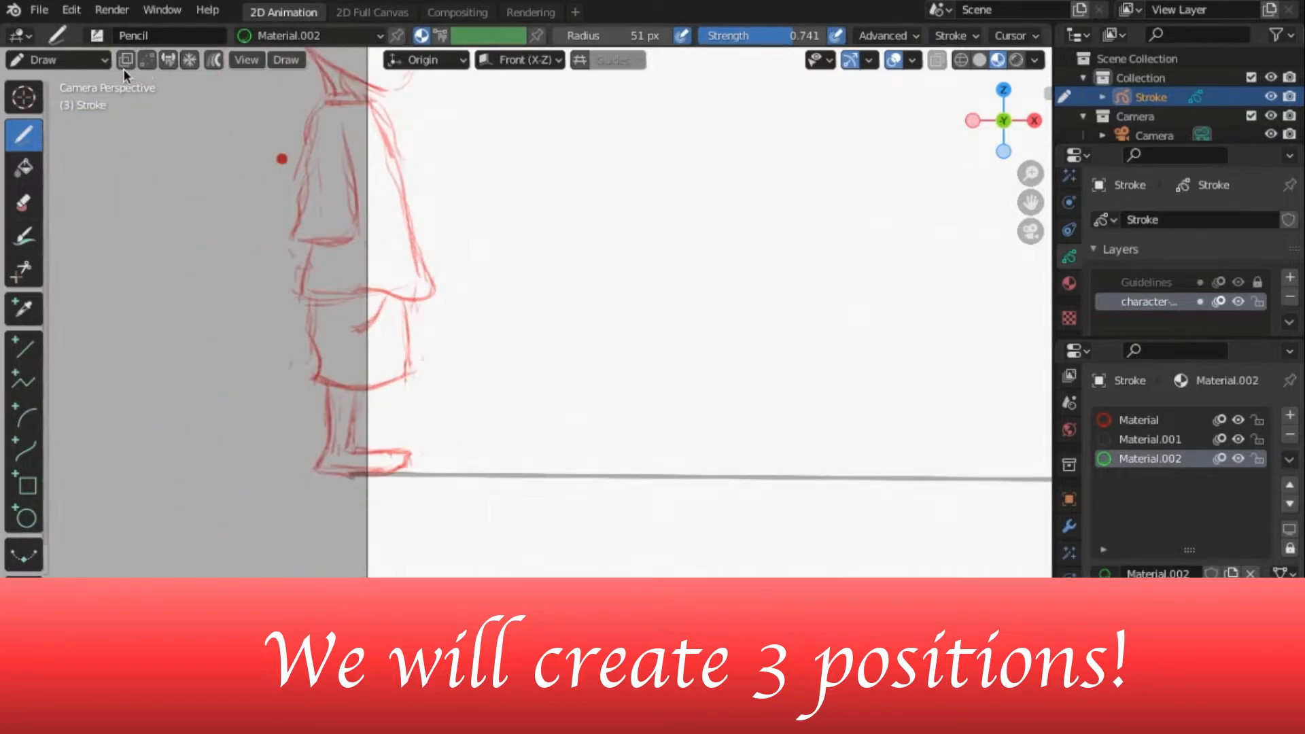
left_click(24, 202)
left_click(25, 136)
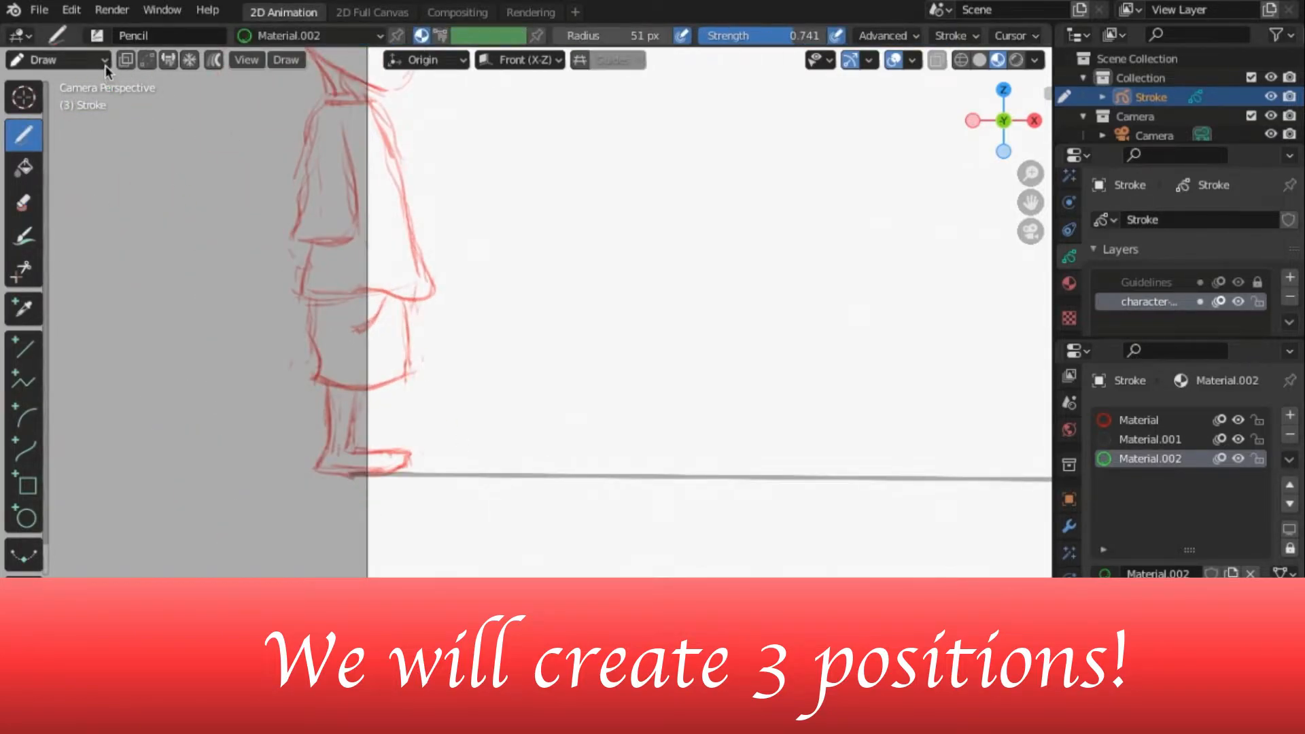
left_click(105, 63)
left_click(89, 101)
mouse_move(396, 221)
left_mouse_down()
mouse_move(501, 227)
mouse_move(559, 247)
mouse_move(529, 259)
left_mouse_up()
left_click(68, 60)
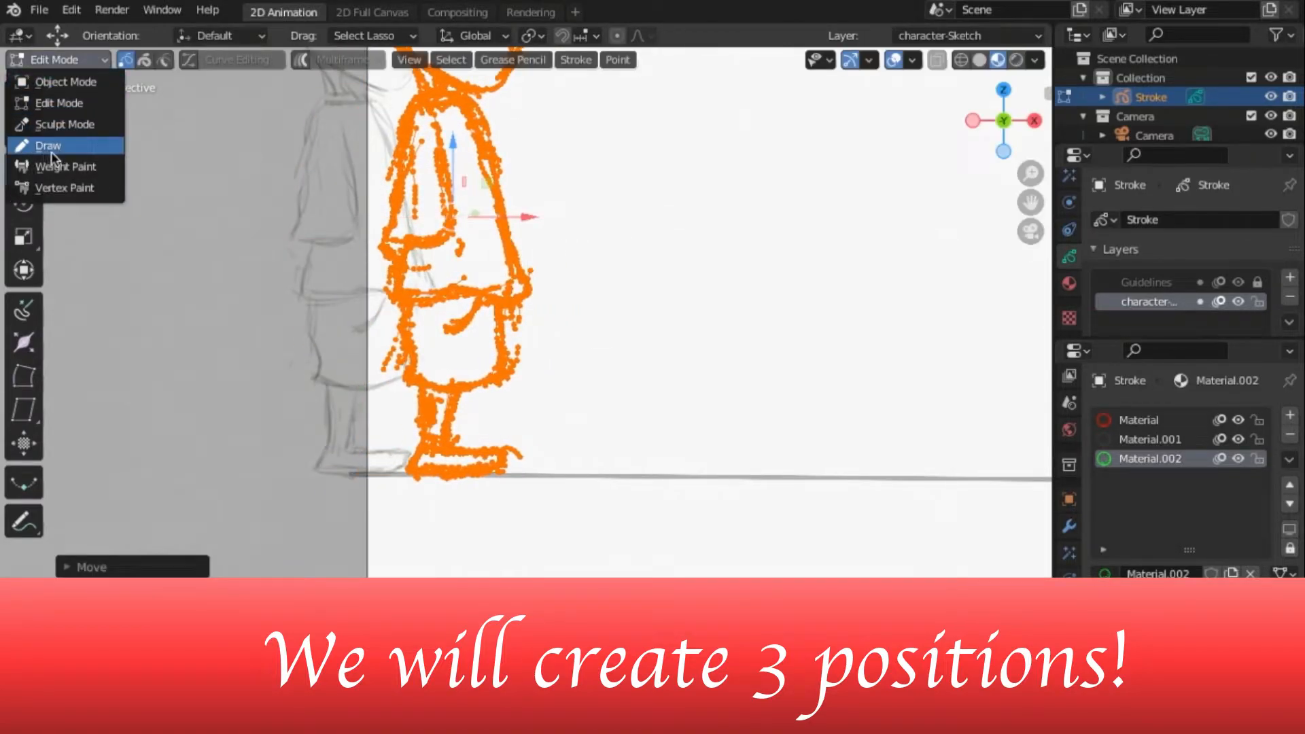
left_click(62, 140)
- Lower the frame 3 character slightly in Edit Mode and return to Draw Mode
left_click(68, 60)
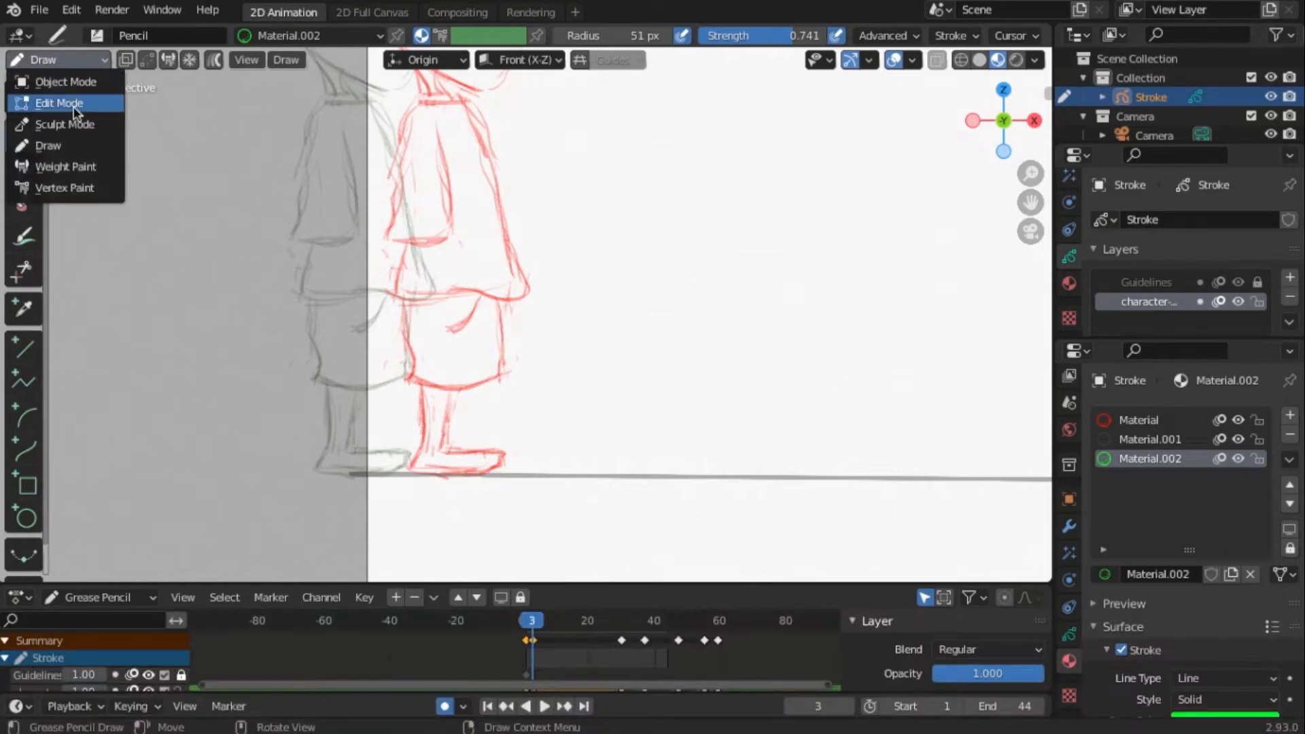
left_click(75, 102)
left_click_drag(460, 173, 459, 178)
left_click(68, 60)
left_click(63, 143)
- Erase the legs and feet below the shorts at frame 3 with the 28 px Eraser Soft, then reselect the Pencil
left_click(24, 202)
mouse_move(486, 468)
left_mouse_down()
mouse_move(447, 457)
mouse_move(437, 423)
mouse_move(458, 422)
left_mouse_up()
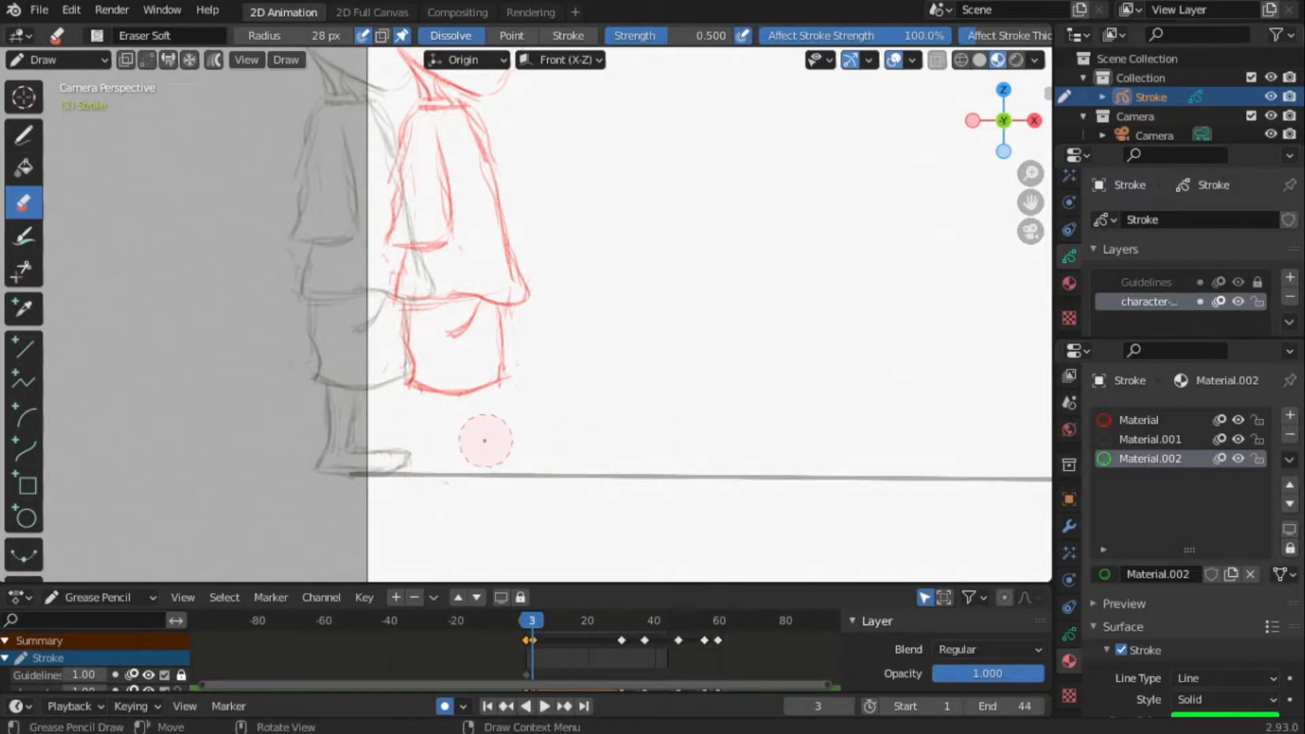
left_click(23, 134)
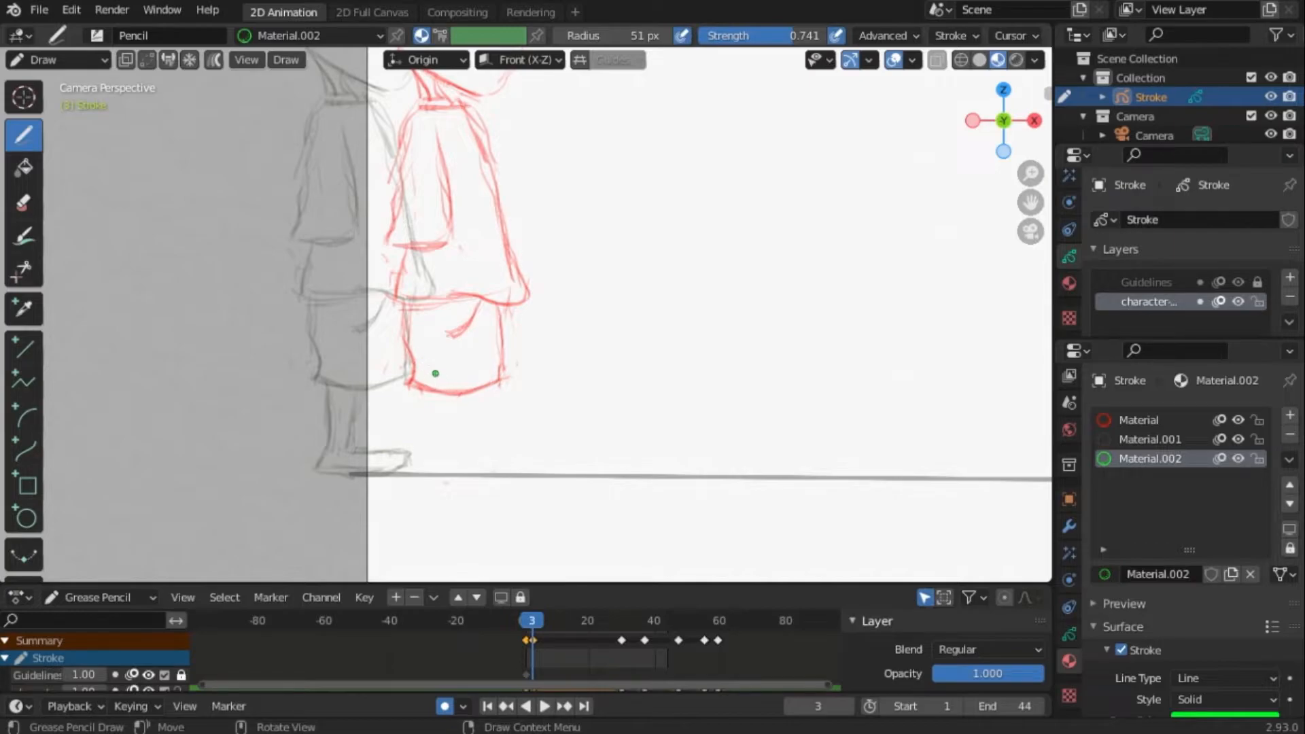
- Sketch the contact pose legs at frame 3, the forward leg in the red material and the trailing leg in green Material.002
left_click(1140, 420)
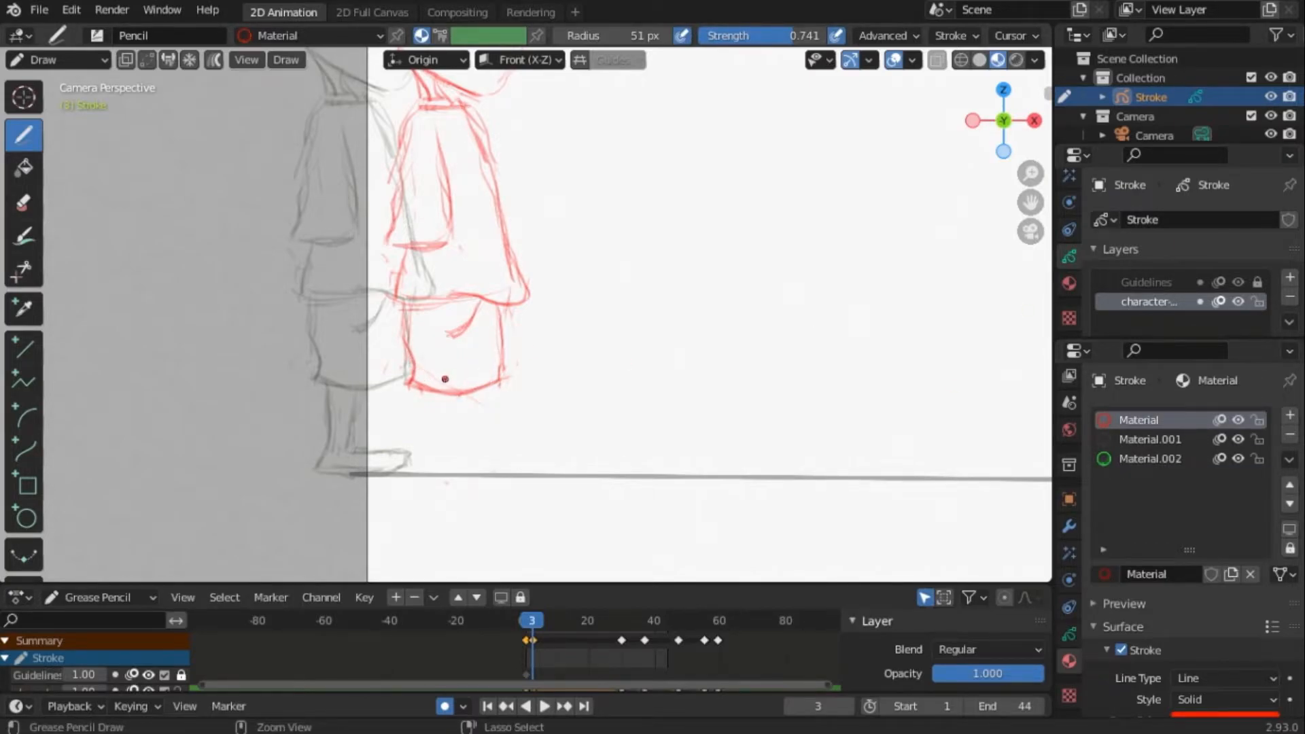
mouse_move(471, 417)
left_mouse_down()
mouse_move(529, 469)
mouse_move(573, 447)
left_mouse_up()
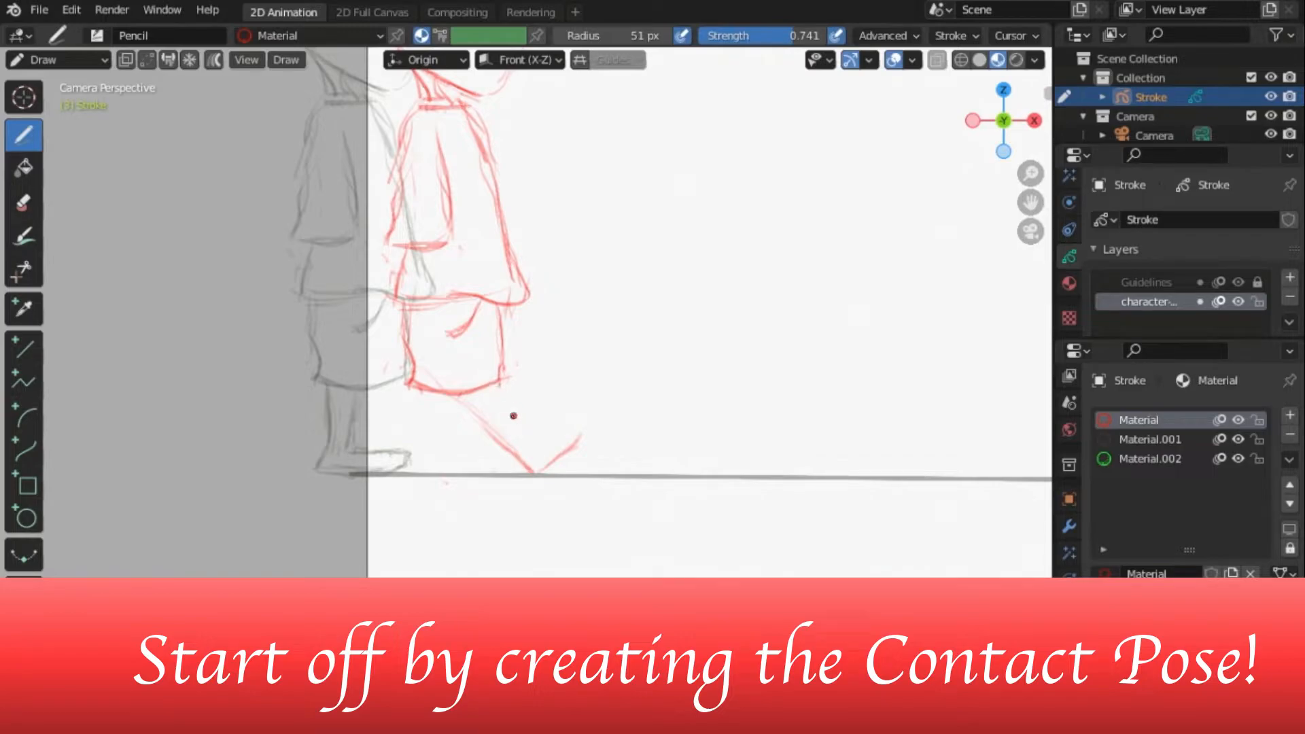
left_click_drag(523, 438, 500, 399)
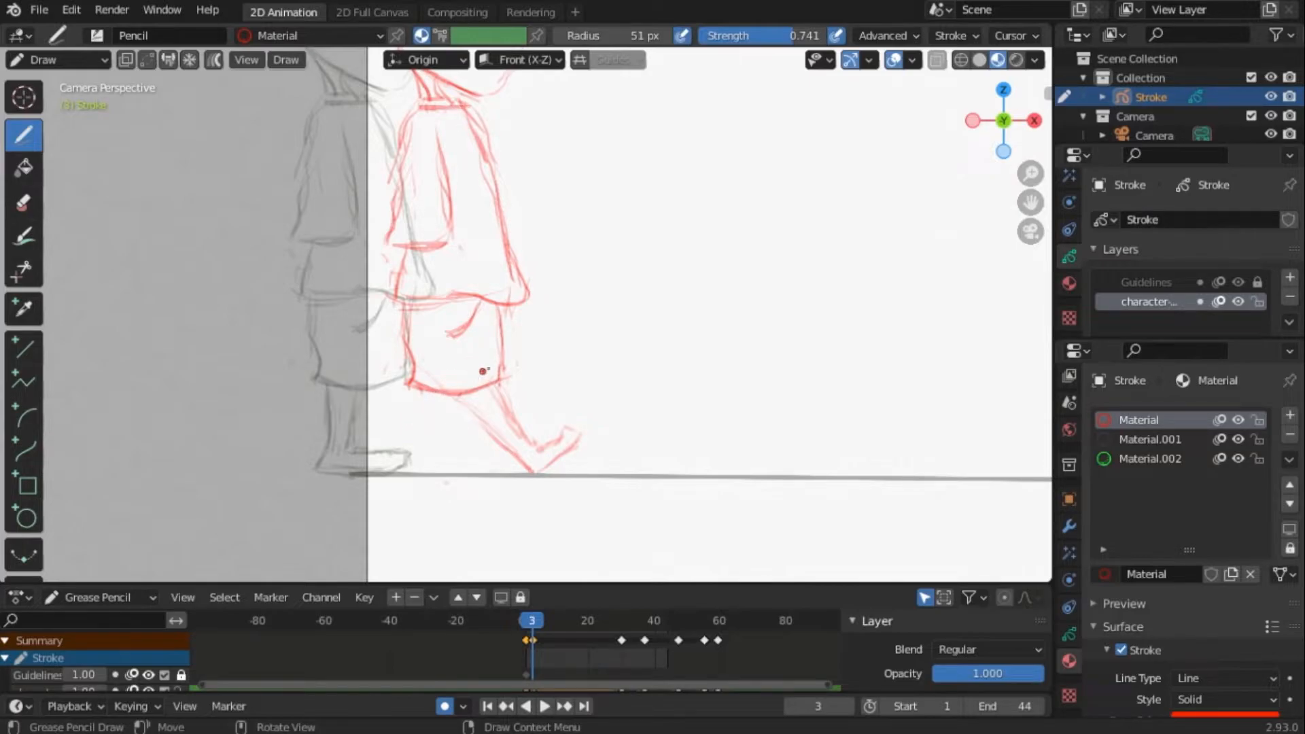
left_click(1150, 458)
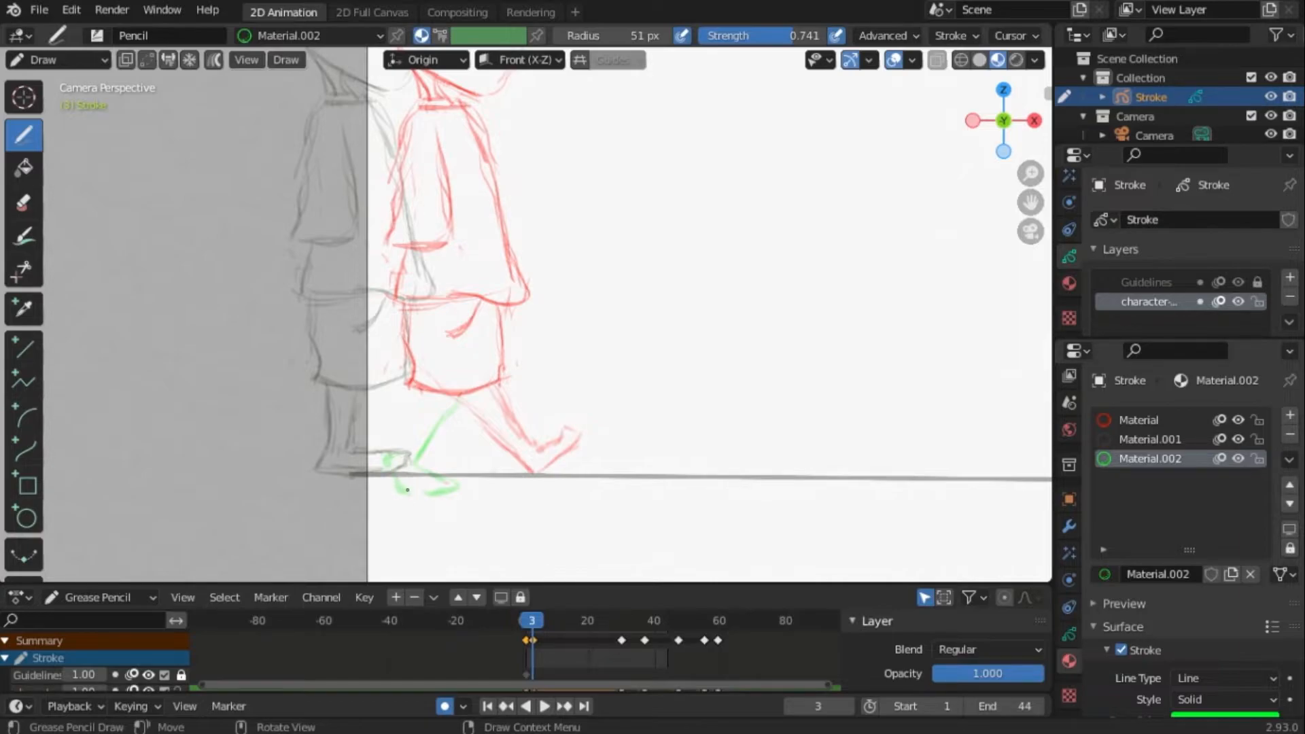
left_click_drag(410, 361, 401, 452)
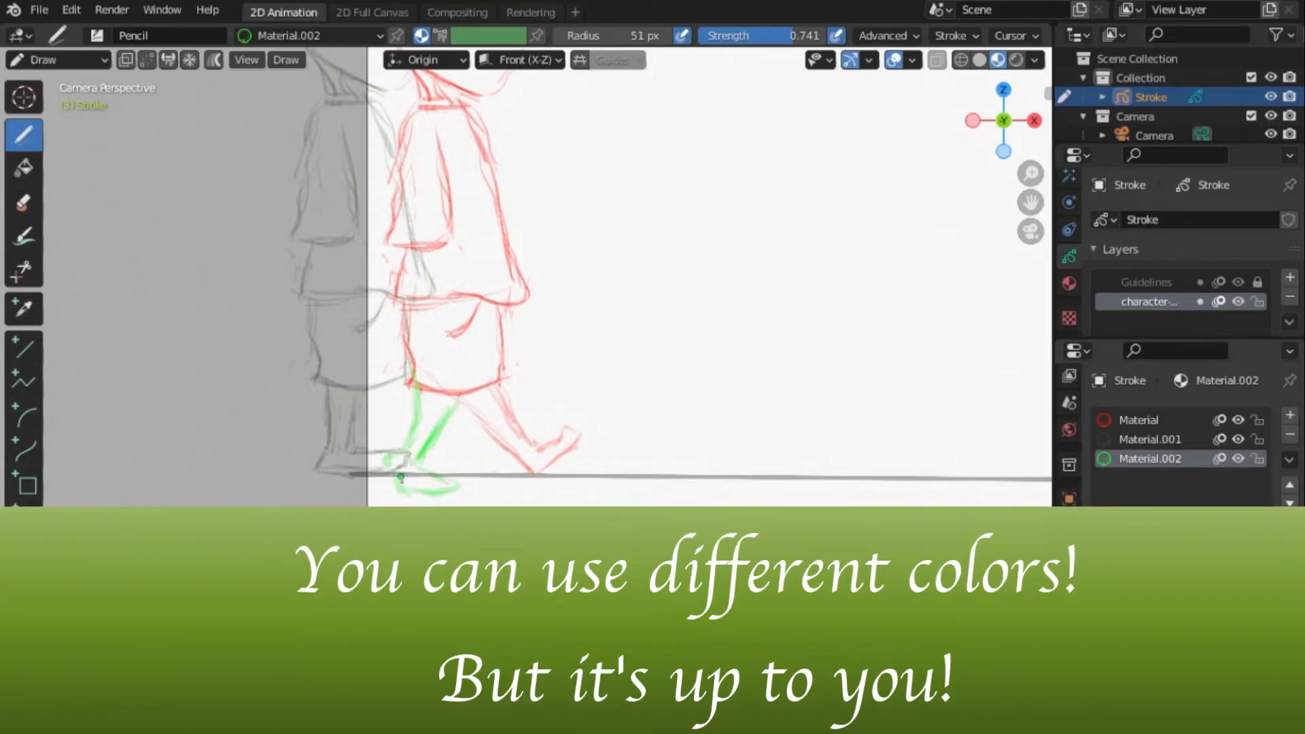
- Erase the straight shorts outline at frame 3 and sketch two separated shorts legs in the red material
left_click(1136, 420)
mouse_move(404, 358)
left_mouse_down("ctrl")
mouse_move(431, 354)
mouse_move(464, 386)
mouse_move(520, 373)
left_mouse_up("ctrl")
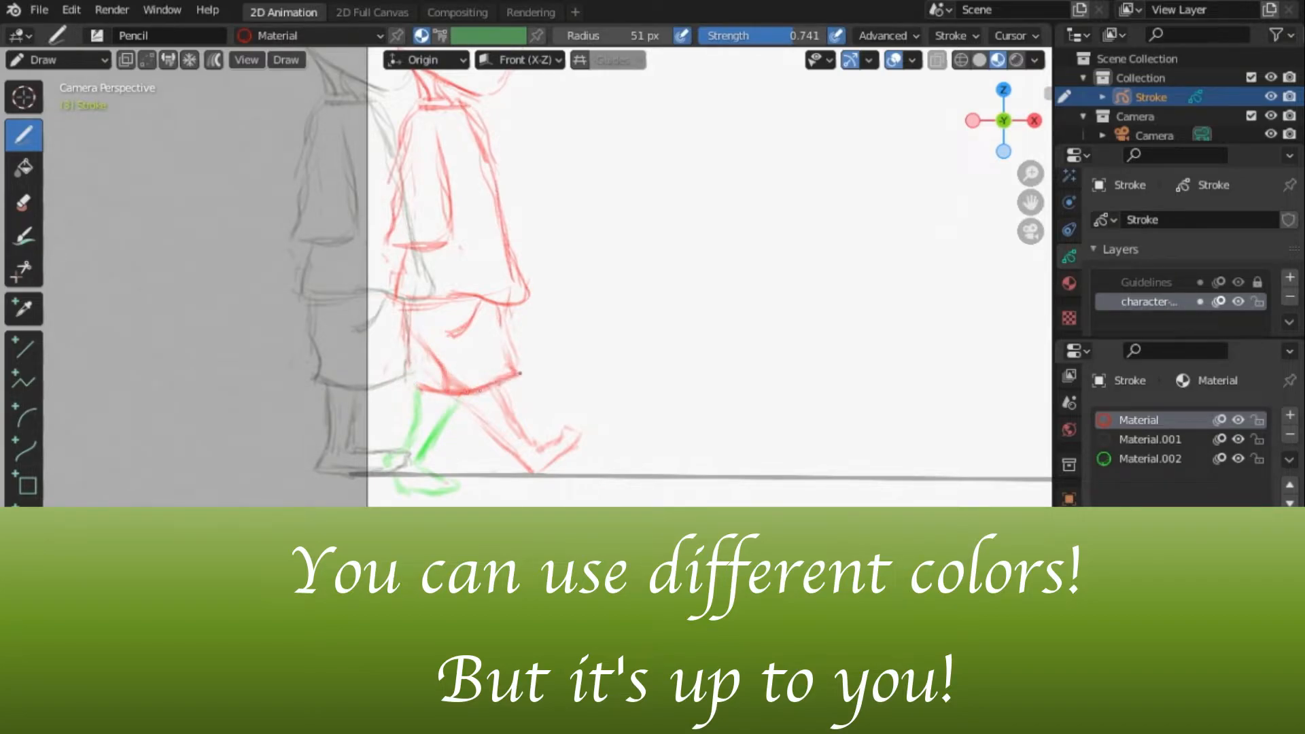
mouse_move(418, 345)
left_mouse_down("ctrl")
mouse_move(416, 391)
mouse_move(463, 397)
mouse_move(471, 425)
left_mouse_up("ctrl")
mouse_move(445, 382)
left_mouse_down()
mouse_move(519, 373)
mouse_move(483, 384)
mouse_move(507, 360)
left_mouse_up()
mouse_move(500, 314)
left_mouse_down()
mouse_move(524, 381)
mouse_move(452, 407)
left_mouse_up()
left_click_drag(412, 312, 470, 398)
- Try new red lines for the rear shorts leg and undo them
left_click(1103, 459)
left_click(1115, 420)
mouse_move(409, 326)
left_mouse_down()
mouse_move(425, 360)
mouse_move(409, 415)
mouse_move(450, 410)
mouse_move(406, 382)
mouse_move(456, 405)
left_mouse_up()
key("ctrl+z")
key("ctrl+z")
left_click_drag(412, 345, 445, 406)
key("ctrl+z")
- Redraw the front shorts leg's hem and outer edge in red and erase the green trailing foot
left_click_drag(521, 378, 472, 410)
left_click_drag(472, 410, 459, 386)
mouse_move(501, 338)
left_mouse_down()
mouse_move(506, 374)
mouse_move(519, 376)
left_mouse_up()
mouse_move(405, 492)
left_mouse_down("ctrl")
mouse_move(423, 480)
mouse_move(411, 493)
left_mouse_up("ctrl")
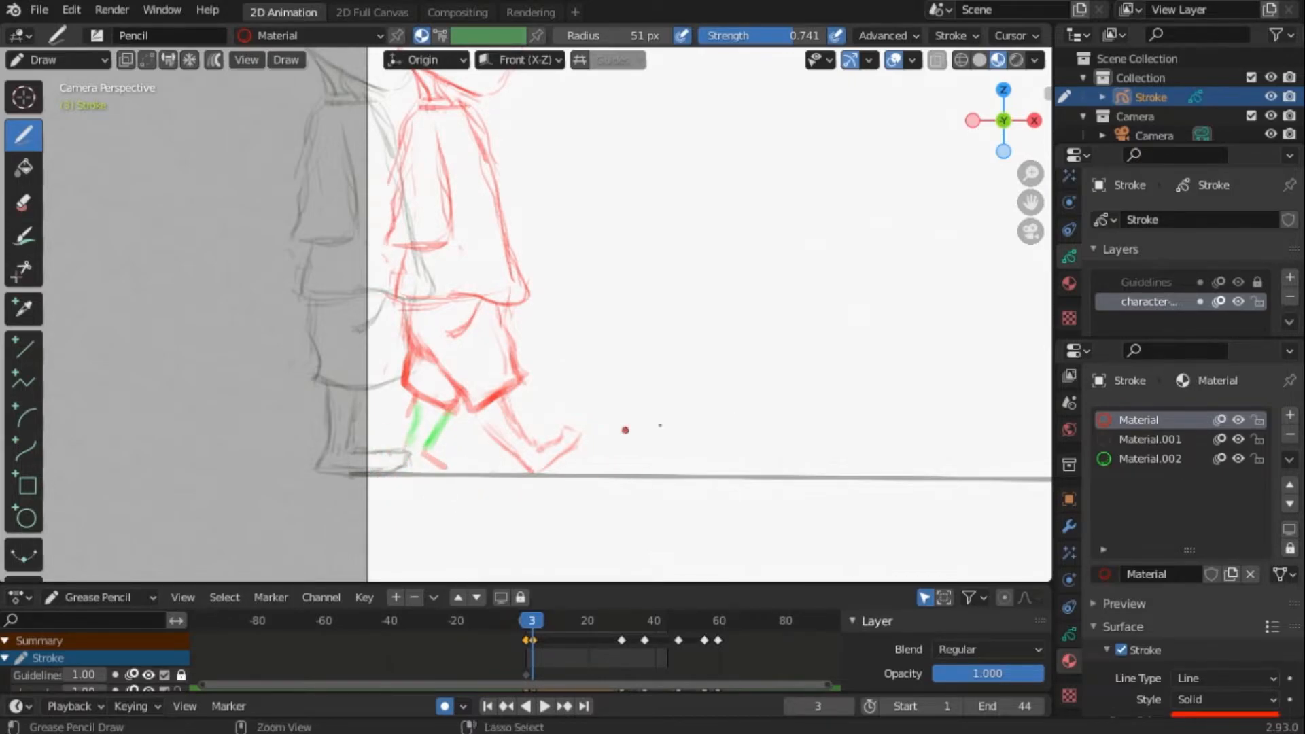
- Switch to the Ink Pen brush and trace the contact pose's legs, feet and shorts at frame 3 in the red material
left_click(97, 36)
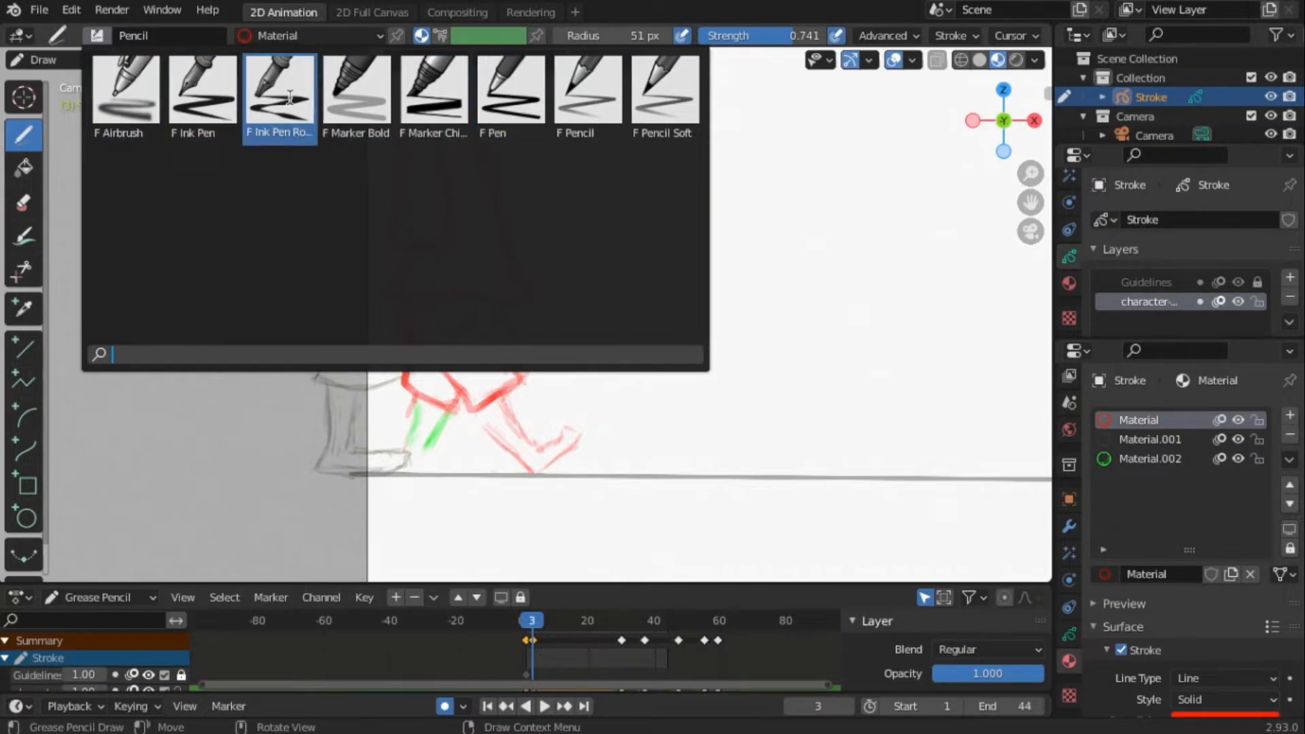
left_click(203, 95)
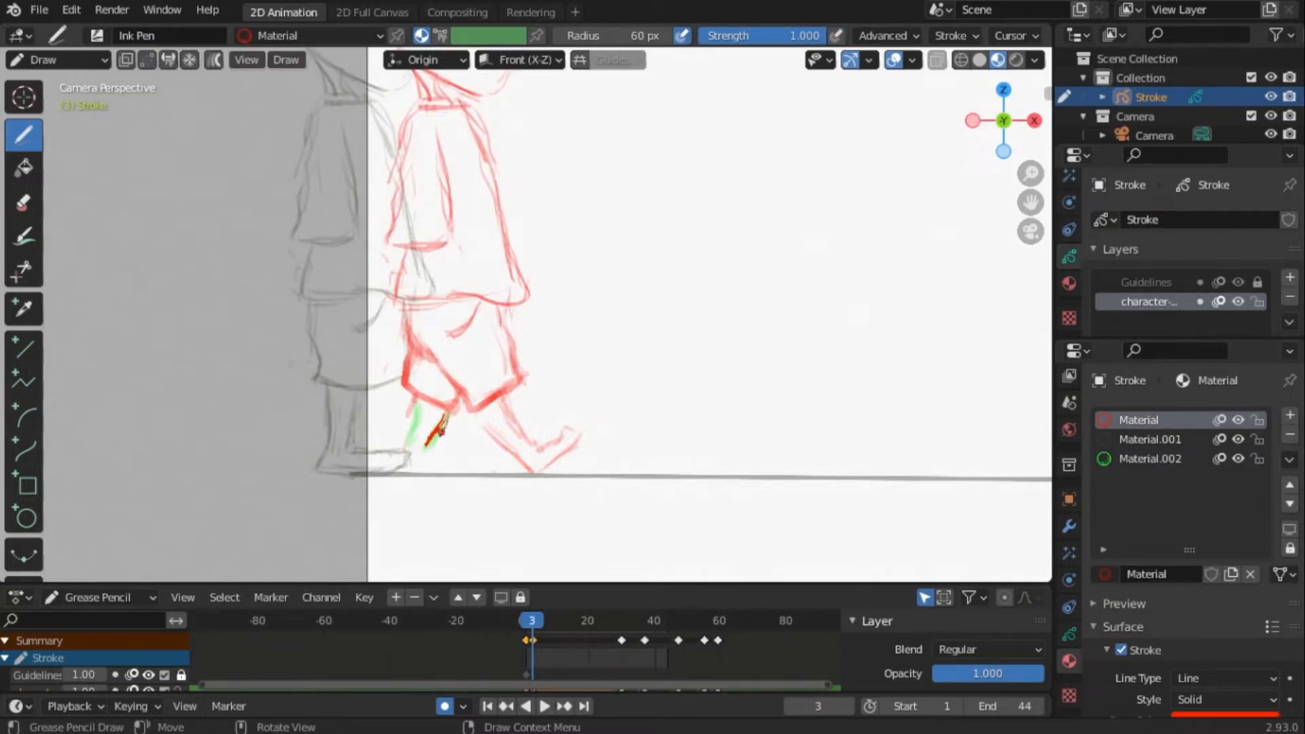
mouse_move(415, 405)
left_mouse_down()
mouse_move(403, 446)
mouse_move(443, 470)
mouse_move(396, 467)
left_mouse_up()
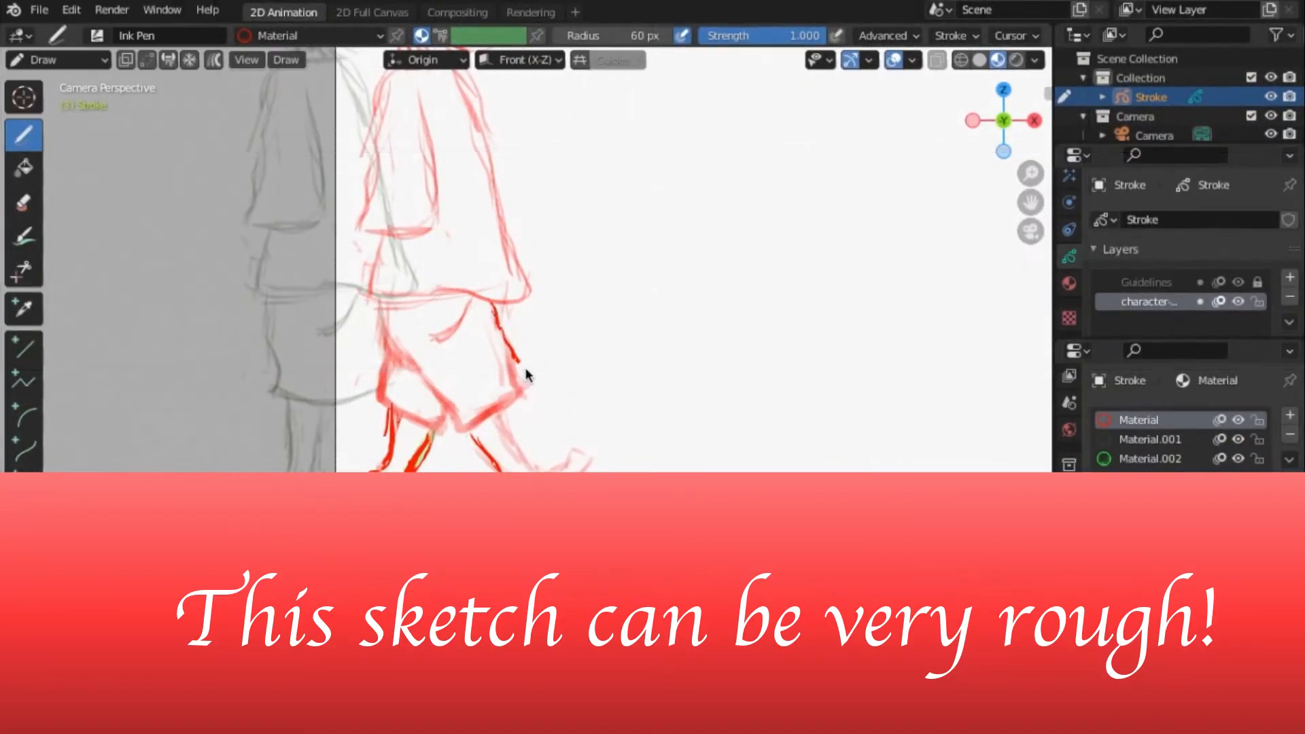
left_click_drag(542, 373, 464, 428)
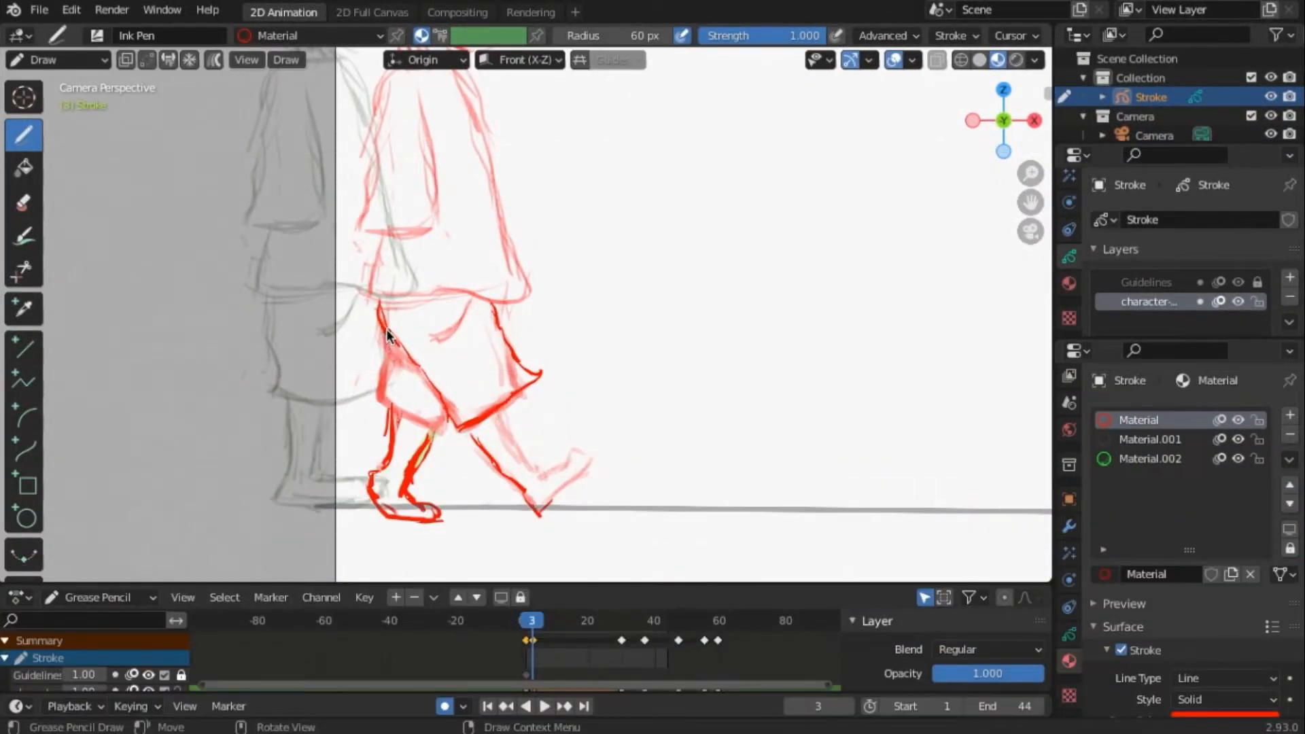
left_click_drag(423, 422, 447, 430)
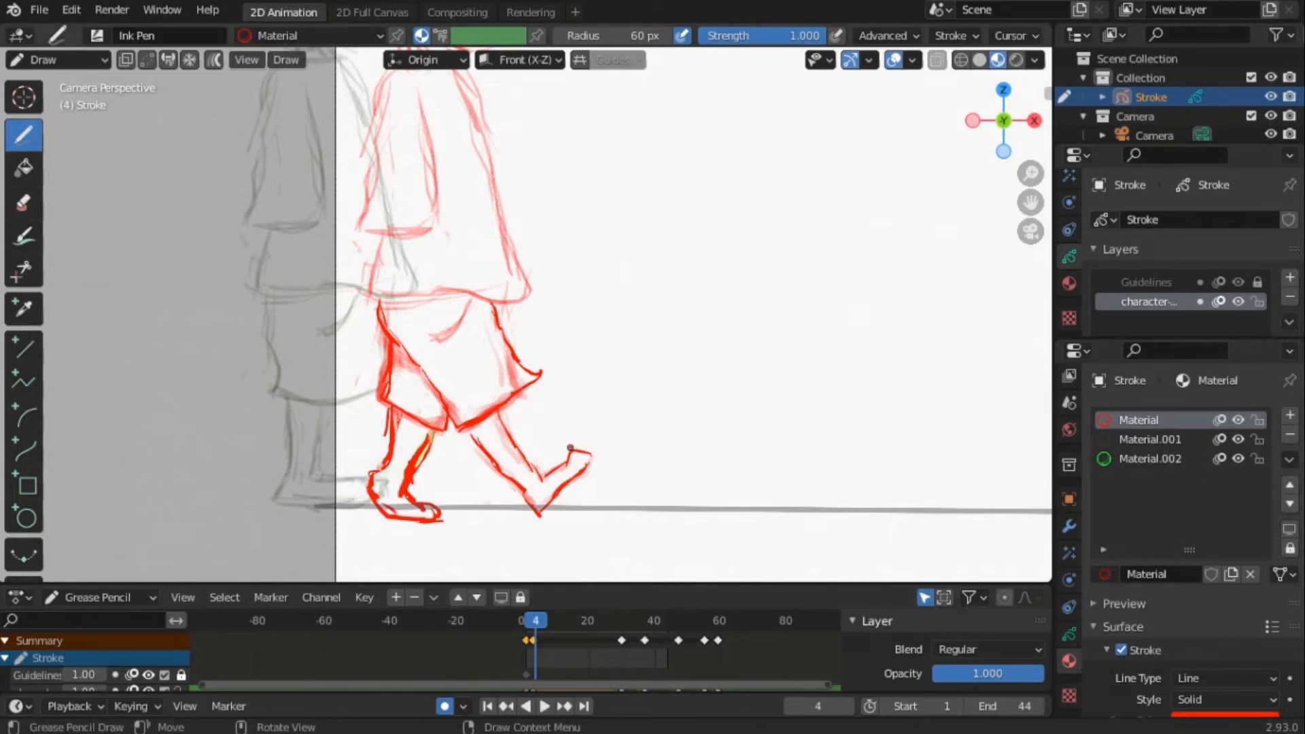
- Sketch the passing position's shorts outline in red at frame 5, with back and front edges and a hem
key("Right")
left_click_drag(379, 303, 391, 324)
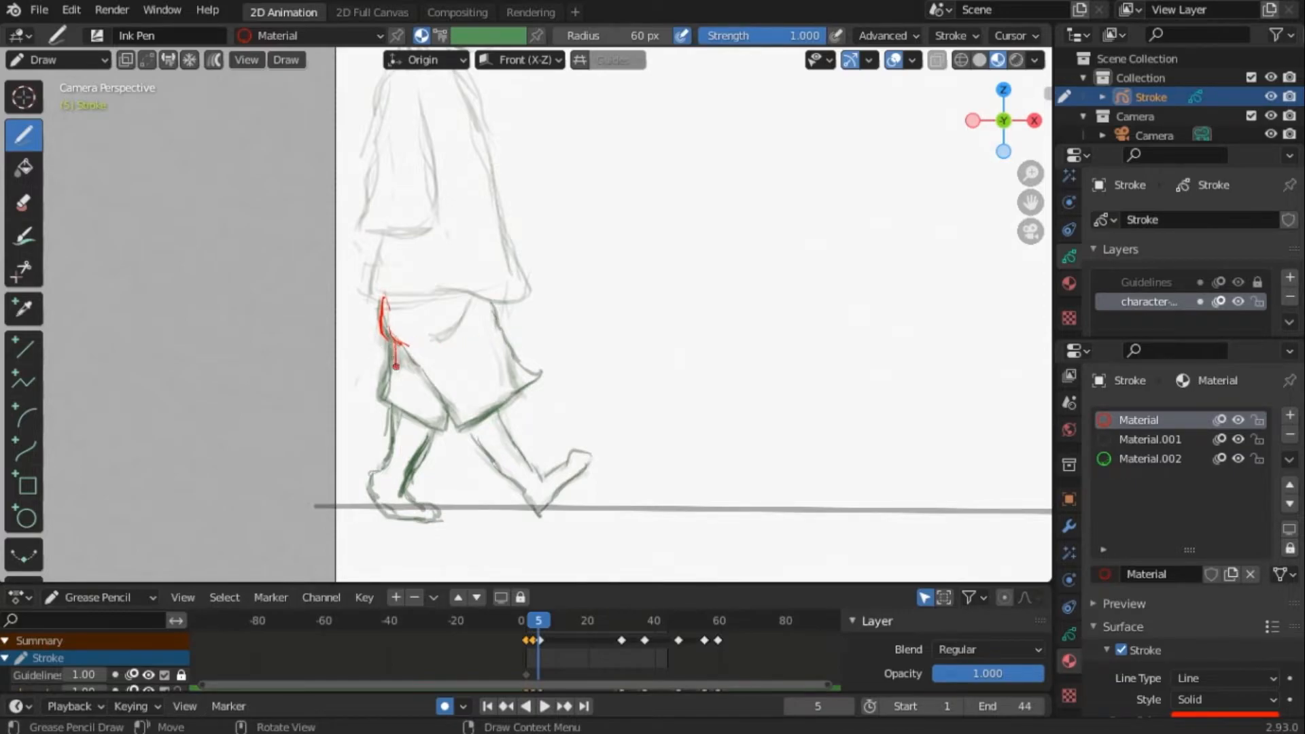
left_click_drag(395, 385, 394, 412)
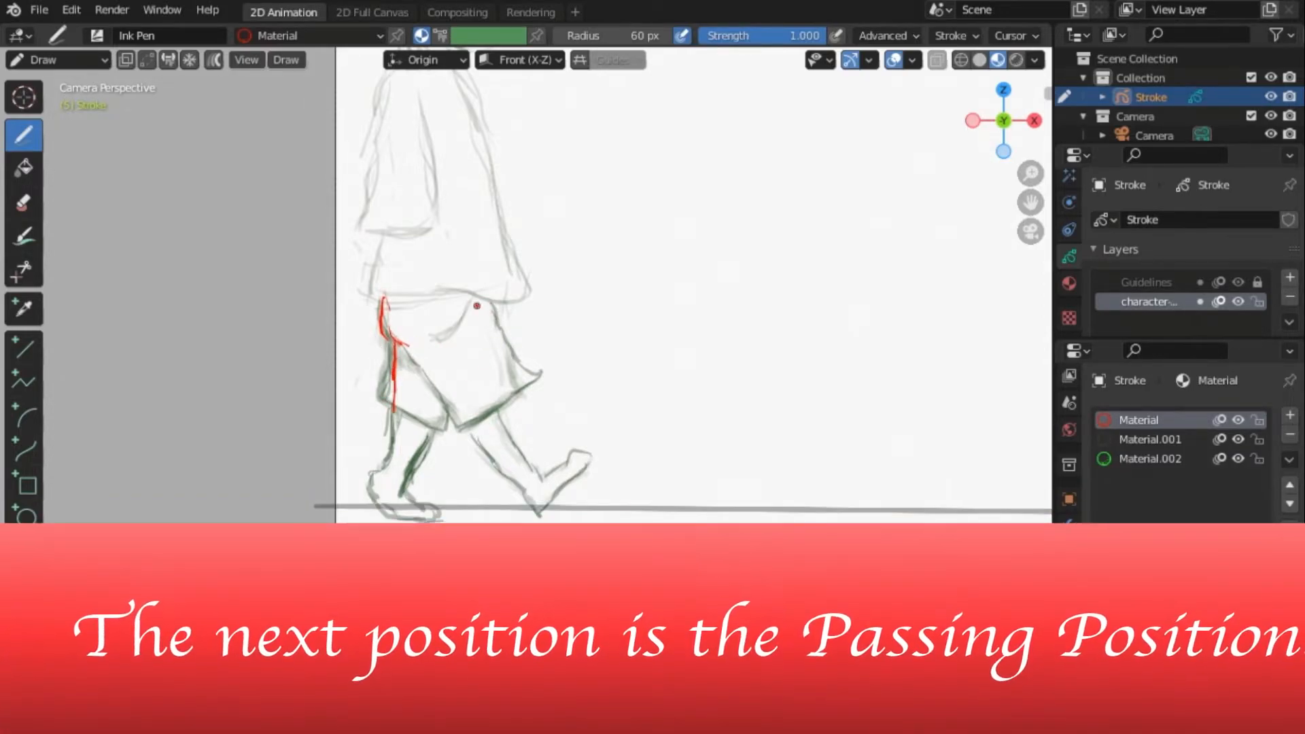
left_click_drag(462, 289, 462, 293)
mouse_move(471, 304)
left_mouse_down()
mouse_move(488, 373)
mouse_move(509, 385)
mouse_move(487, 407)
left_mouse_up()
mouse_move(388, 408)
left_mouse_down()
mouse_move(467, 407)
mouse_move(495, 390)
left_mouse_up()
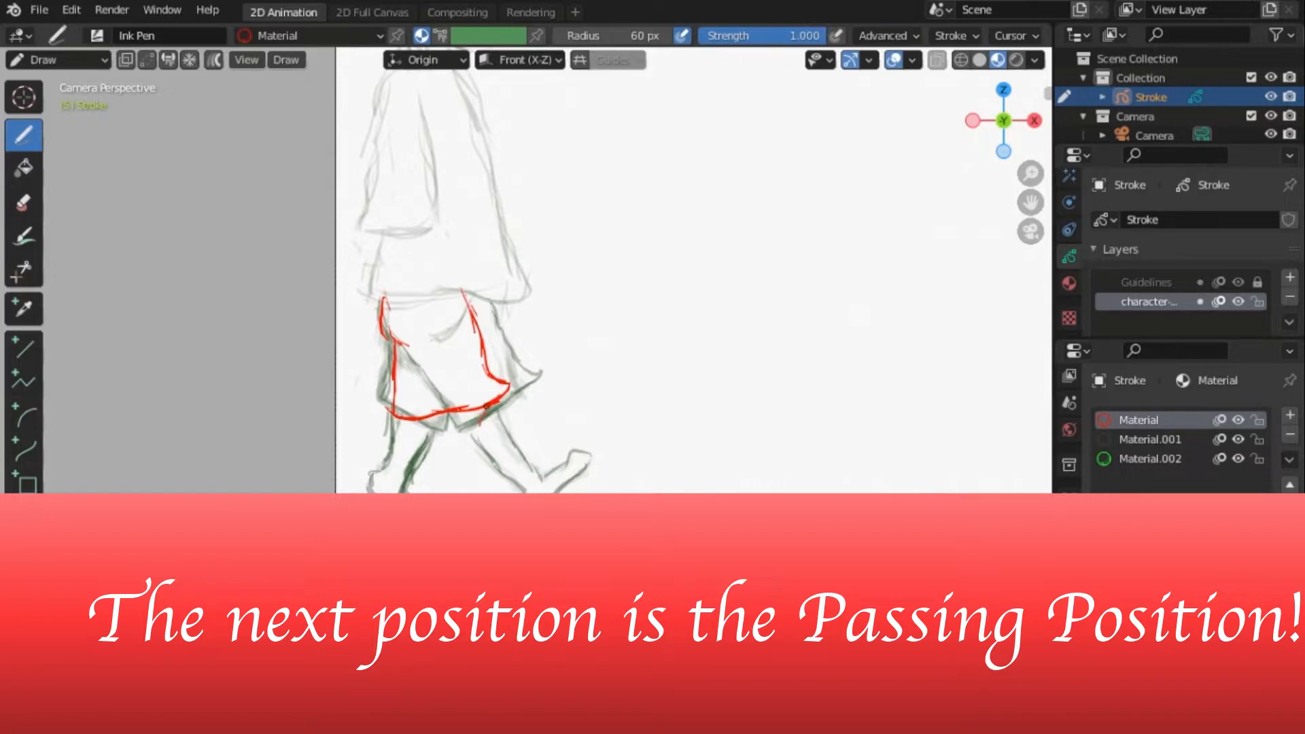
- Sketch the supporting leg and foot of the passing position and redraw the shorts' hem narrower at frame 5
mouse_move(480, 419)
left_mouse_down()
mouse_move(444, 485)
mouse_move(489, 519)
left_mouse_up()
mouse_move(500, 403)
left_mouse_down("ctrl")
mouse_move(435, 414)
mouse_move(489, 387)
mouse_move(480, 408)
mouse_move(428, 428)
mouse_move(386, 423)
left_mouse_up("ctrl")
left_click_drag(397, 367, 458, 432)
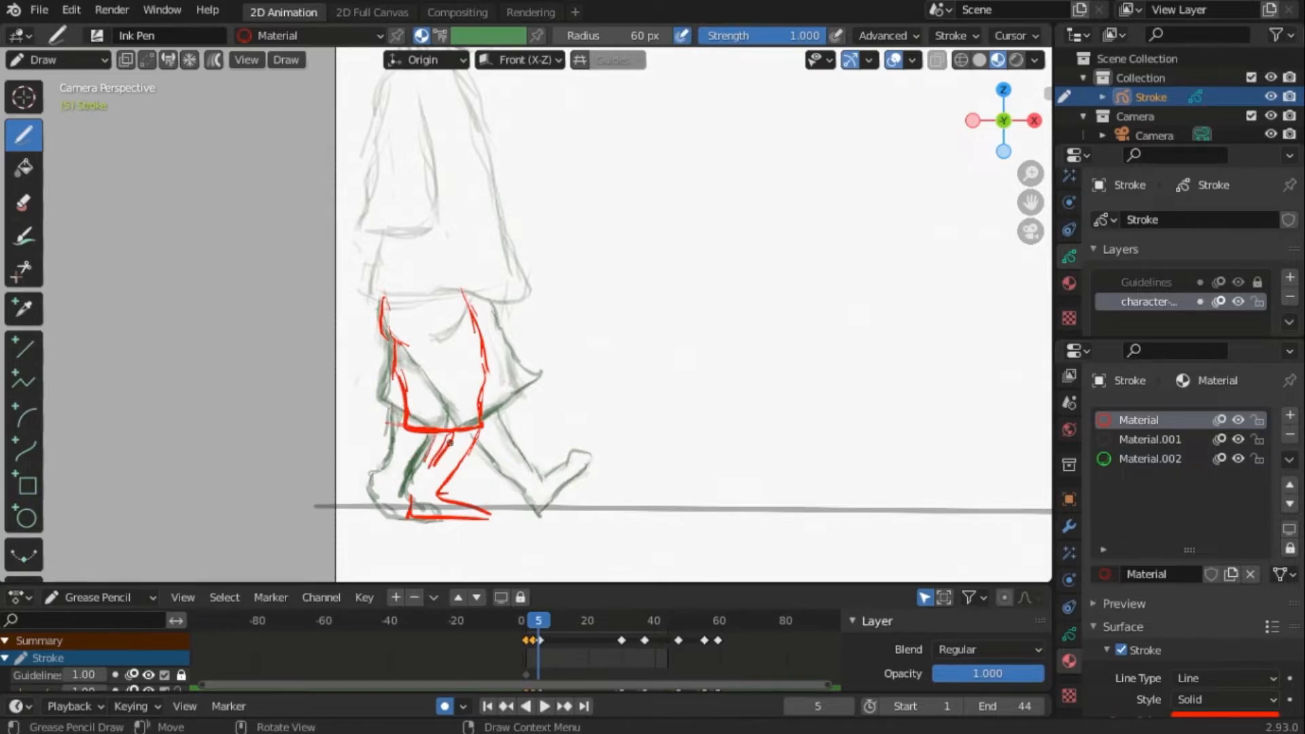
mouse_move(416, 490)
left_mouse_down()
mouse_move(452, 432)
mouse_move(429, 476)
left_mouse_up()
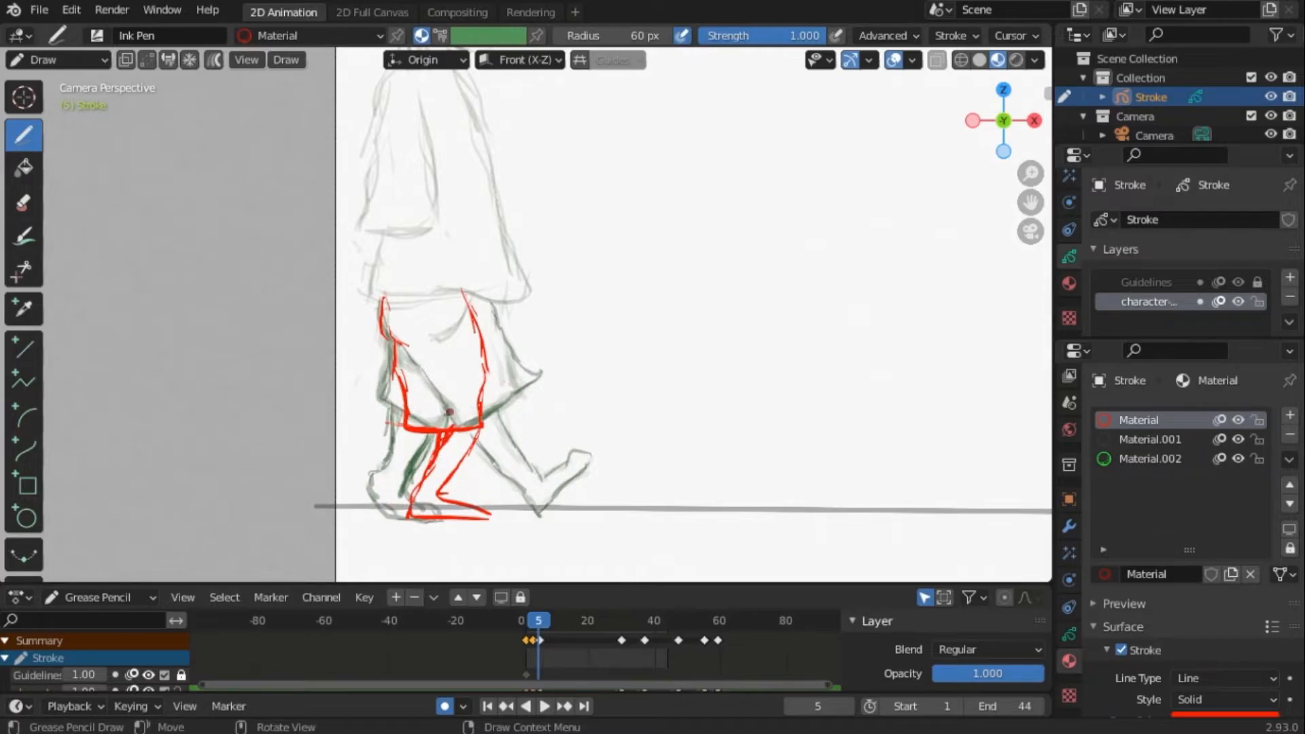
- Add the shorts' front corner and the raised rear leg of the passing position in red at frame 5
left_click_drag(482, 360, 503, 395)
key("ctrl+z")
mouse_move(371, 484)
left_mouse_down()
mouse_move(368, 426)
mouse_move(364, 491)
left_mouse_up()
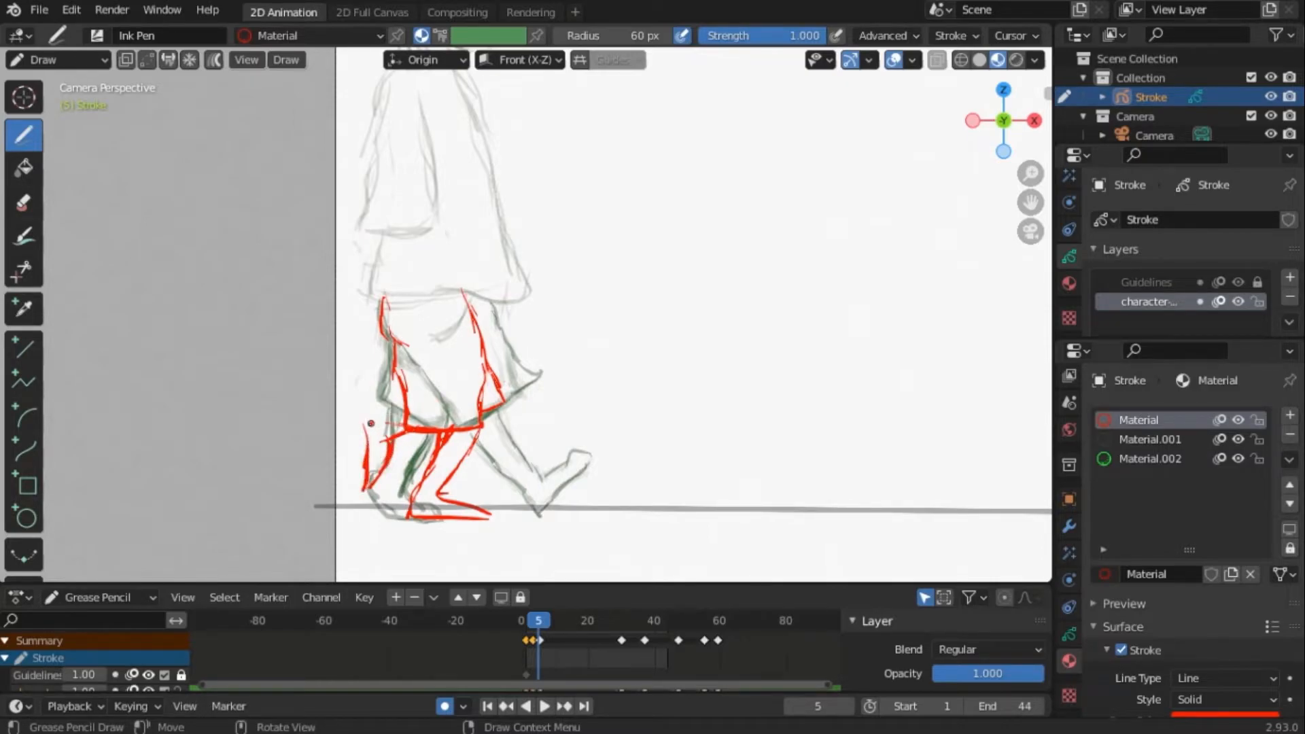
left_click_drag(369, 424, 374, 436)
left_click_drag(360, 412, 365, 435)
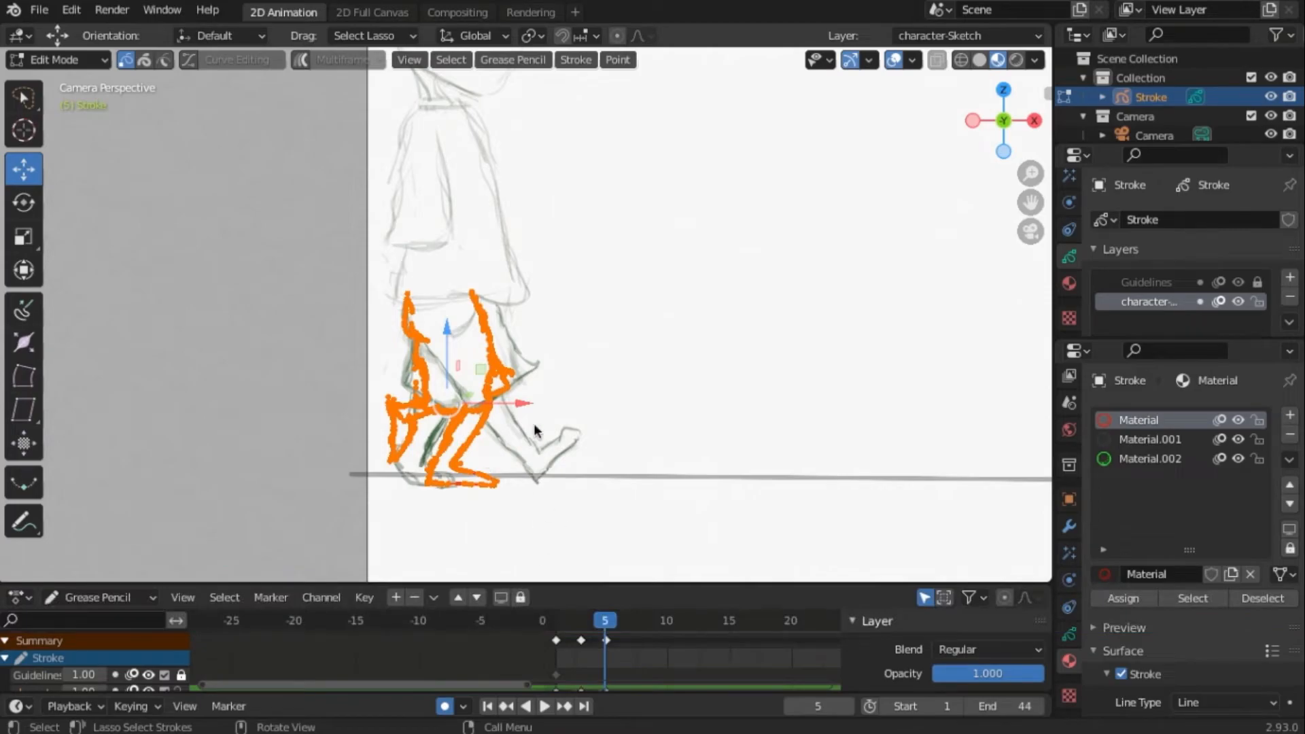
- Move the passing position strokes at frame 5 forward along X, ahead of the contact pose, and preview the motion
left_click_drag(524, 403, 633, 385)
left_click_drag(556, 355, 570, 351)
key("space")
left_click_drag(602, 618, 630, 621)
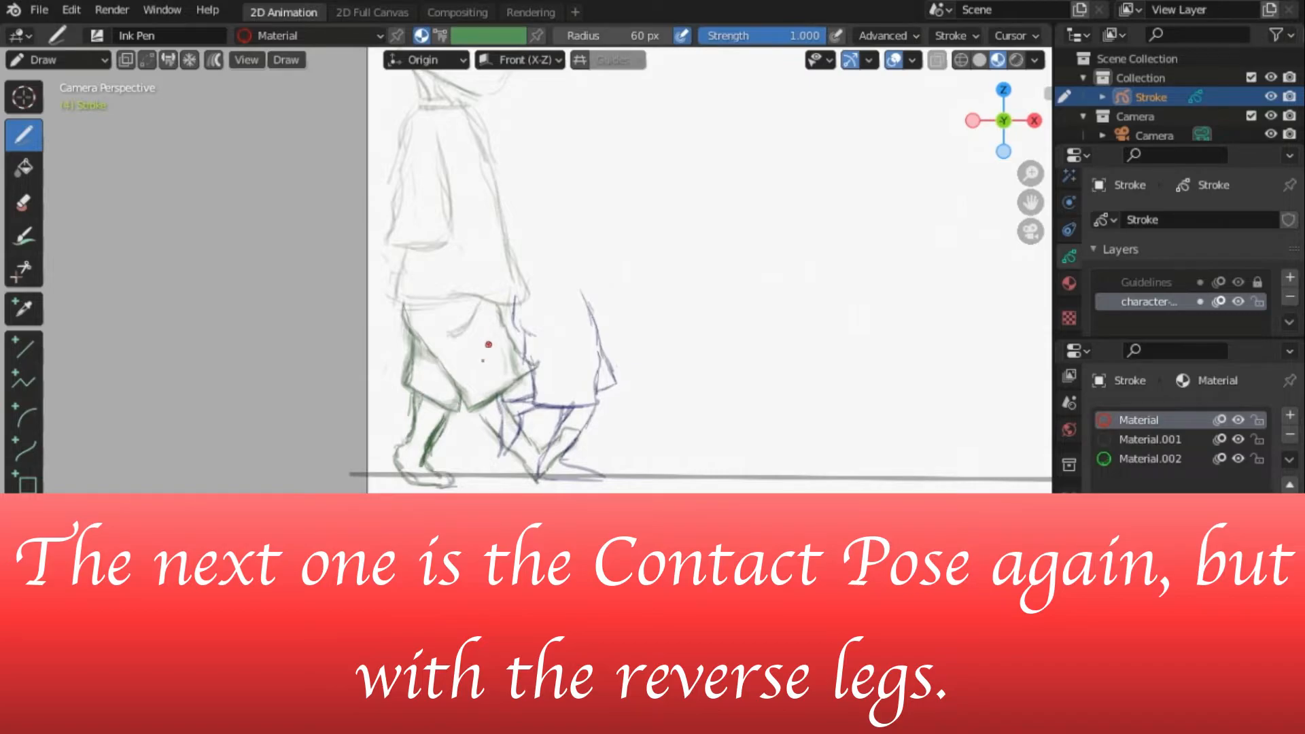
- Sketch the reversed-leg contact pose in red at frame 4, with separated shorts legs, a waistline and both legs and feet
left_click_drag(459, 406, 405, 385)
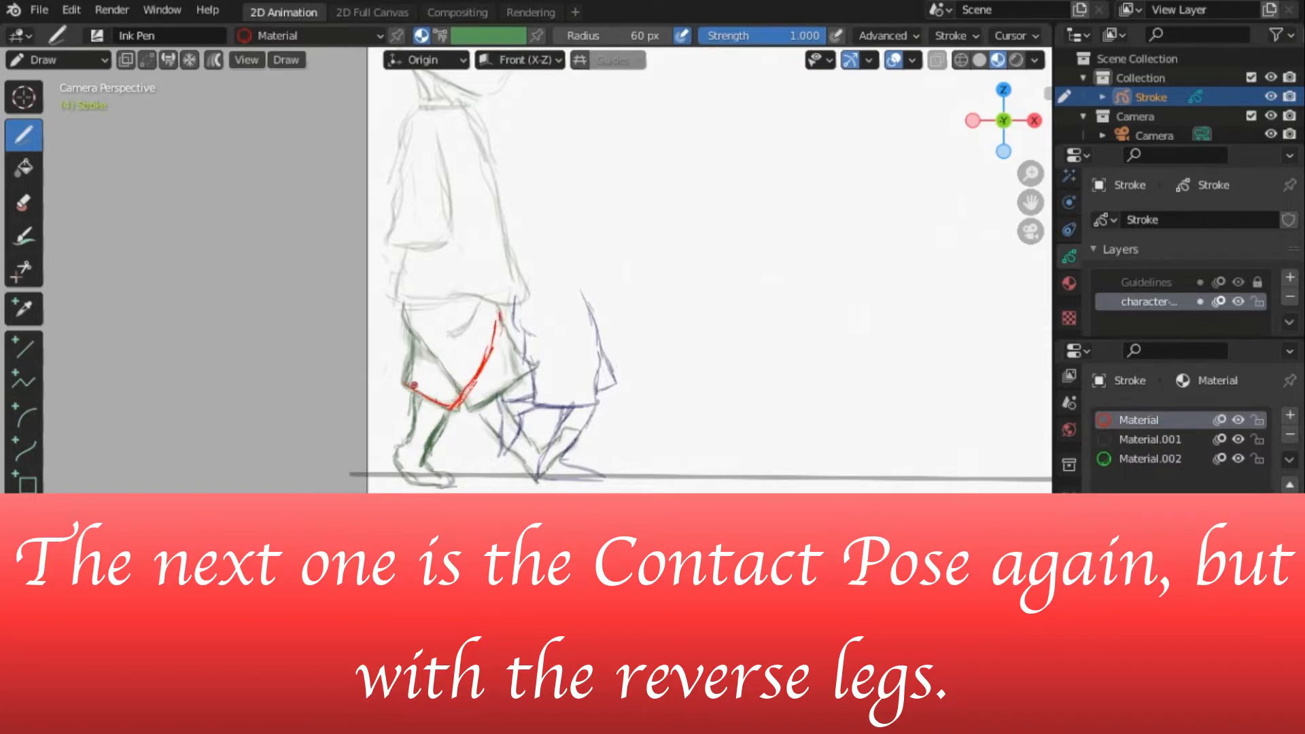
left_click_drag(403, 301, 422, 338)
left_click_drag(408, 301, 408, 310)
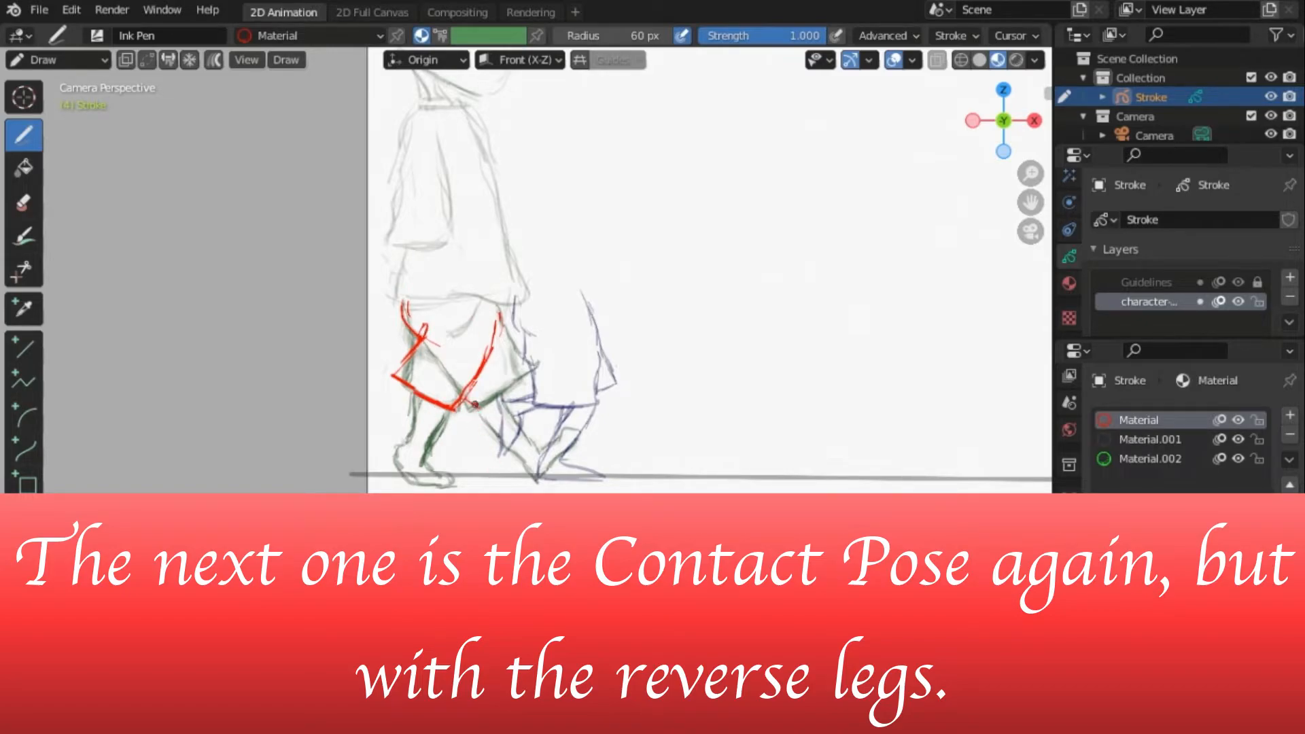
mouse_move(496, 398)
left_mouse_down()
mouse_move(535, 367)
mouse_move(505, 325)
left_mouse_up()
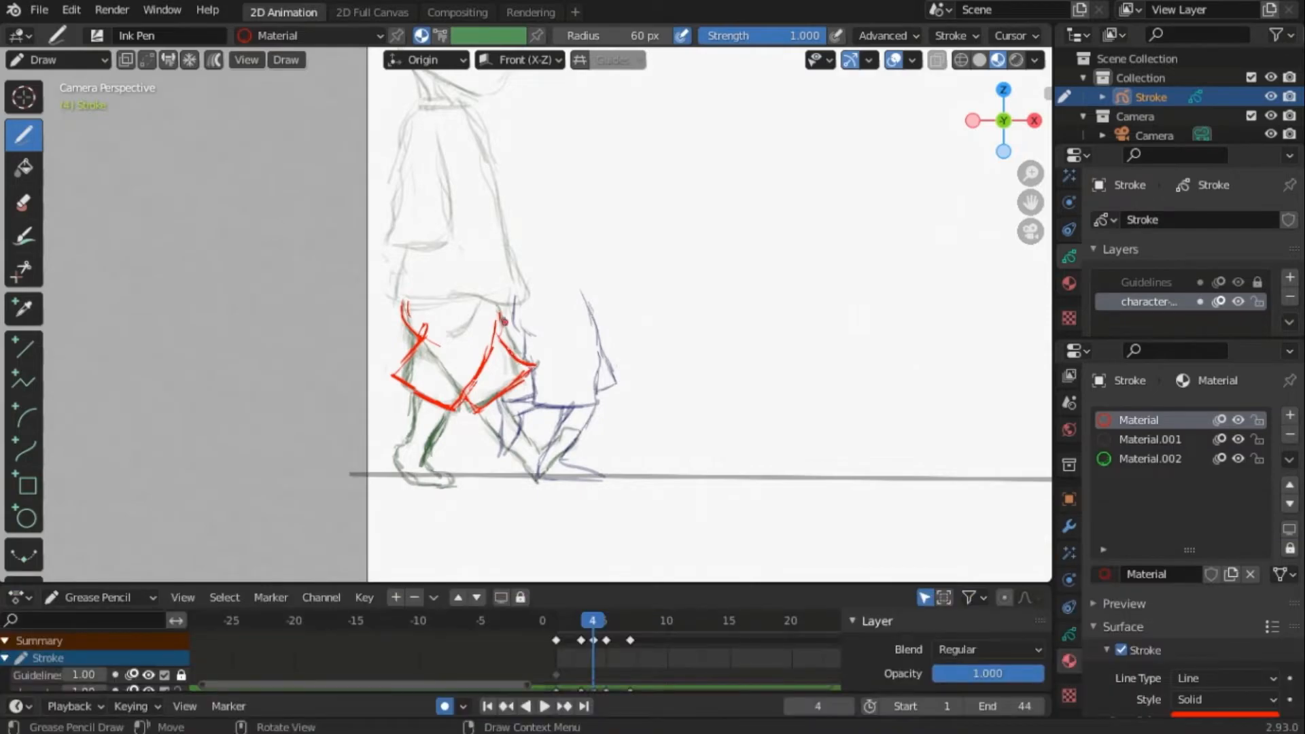
left_click_drag(392, 299, 518, 297)
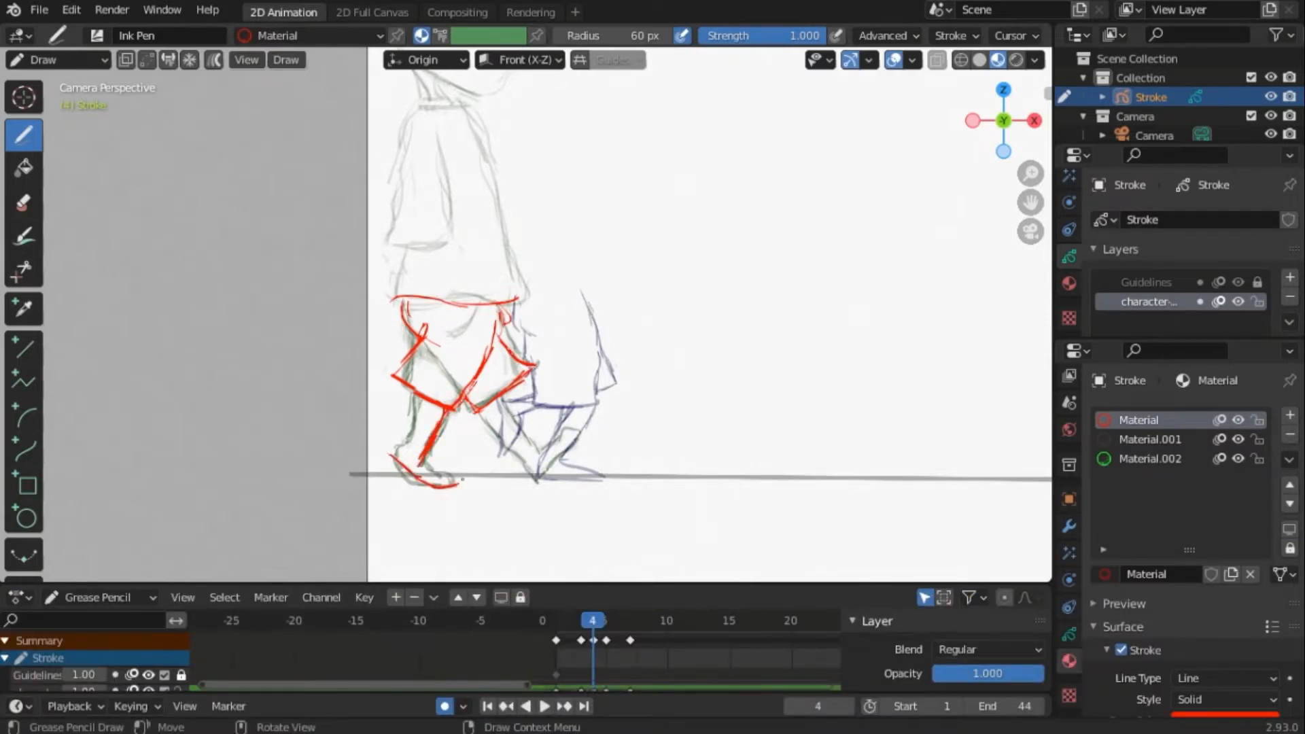
left_click_drag(423, 397, 412, 441)
mouse_move(483, 414)
left_mouse_down()
mouse_move(535, 476)
mouse_move(572, 440)
left_mouse_up()
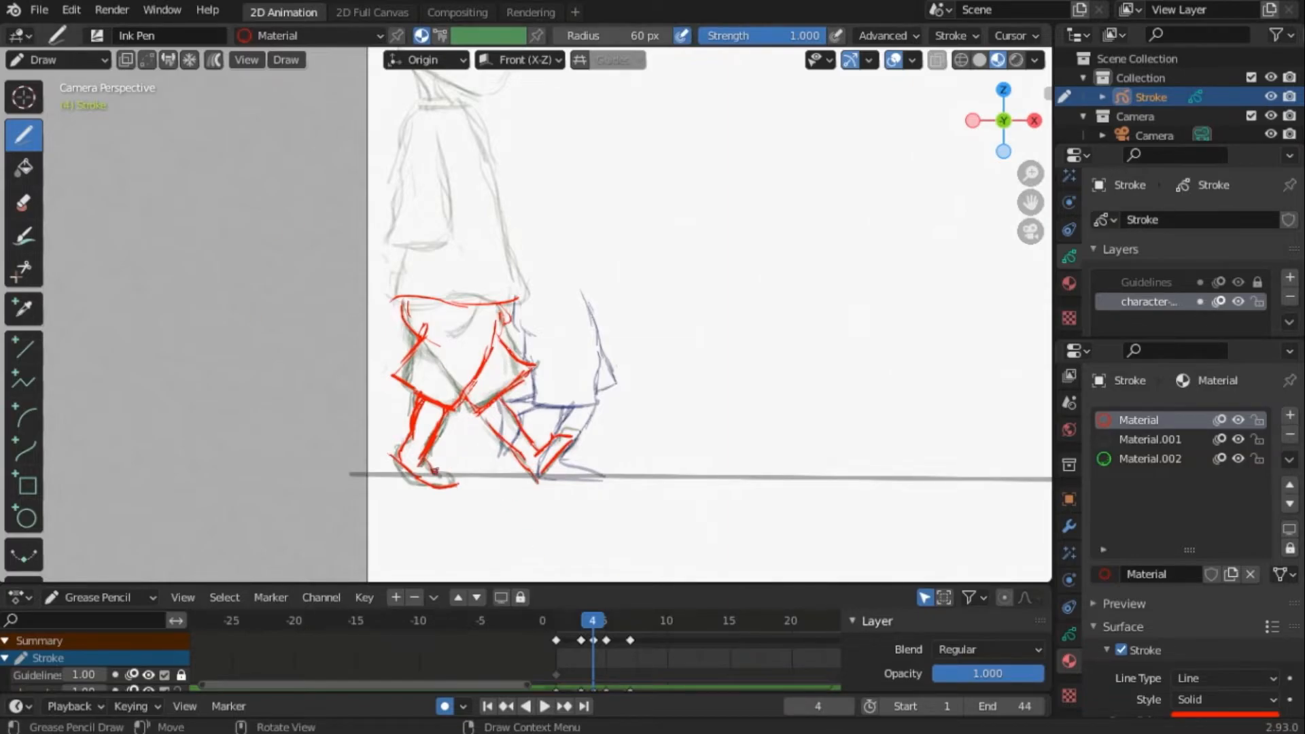
- Move the reversed contact pose's keyframe from frame 4 to frame 9
left_click(595, 641)
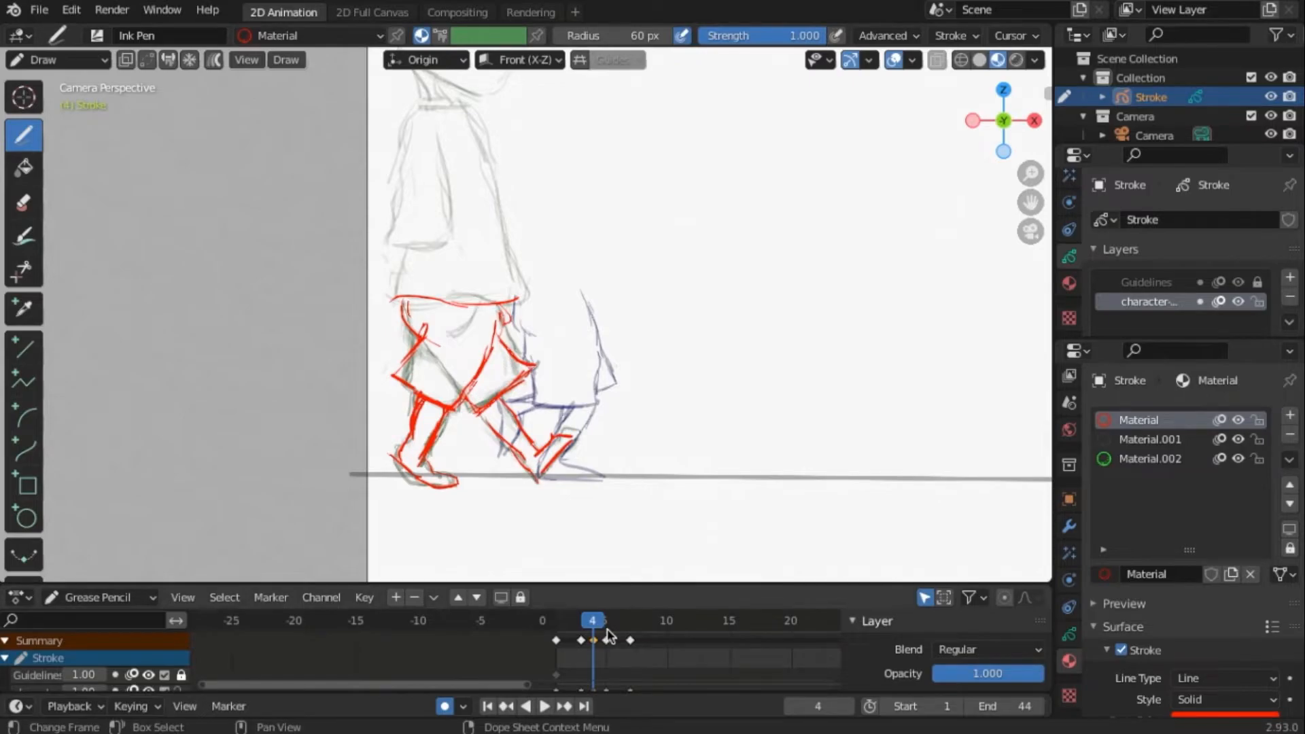
key("g")
left_click(665, 634)
- In Edit Mode, select all strokes at frame 9 and move the reversed contact pose forward along X
left_click(67, 61)
left_click(66, 102)
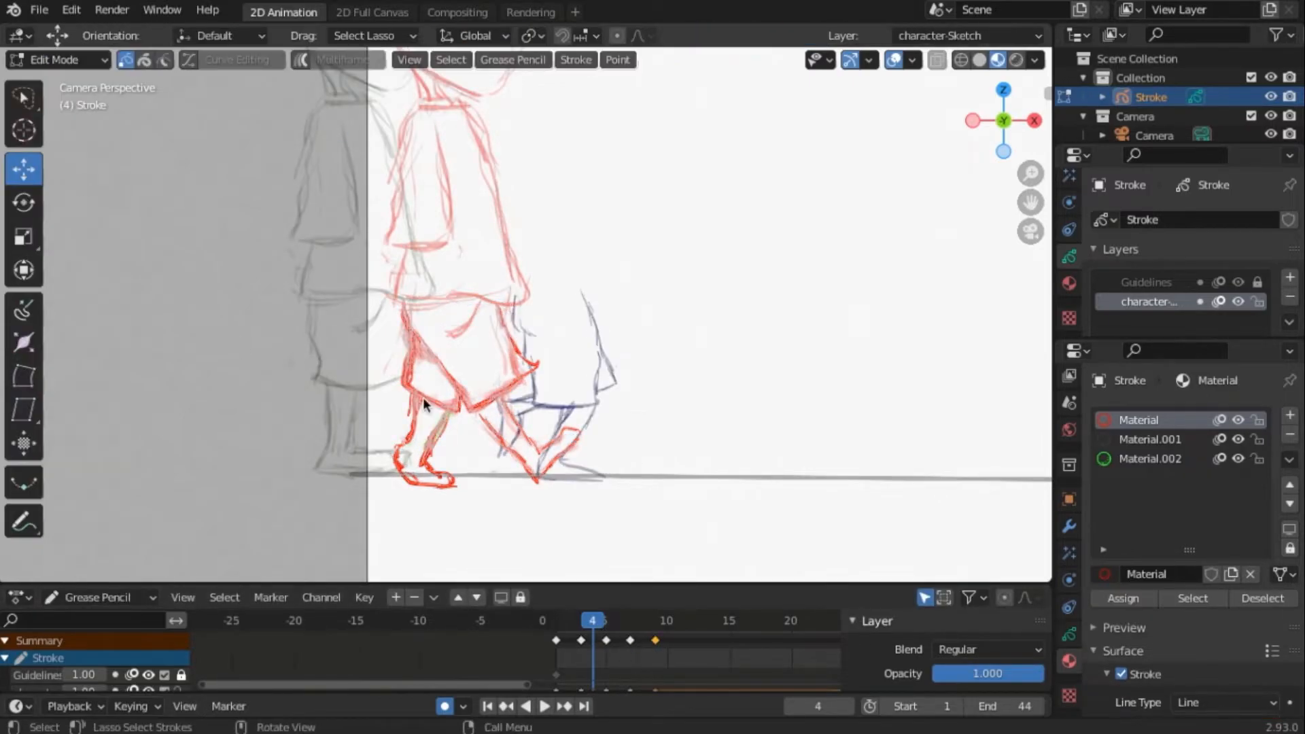
key("a")
key("alt+a")
key("a")
key("alt+a")
key("alt+a")
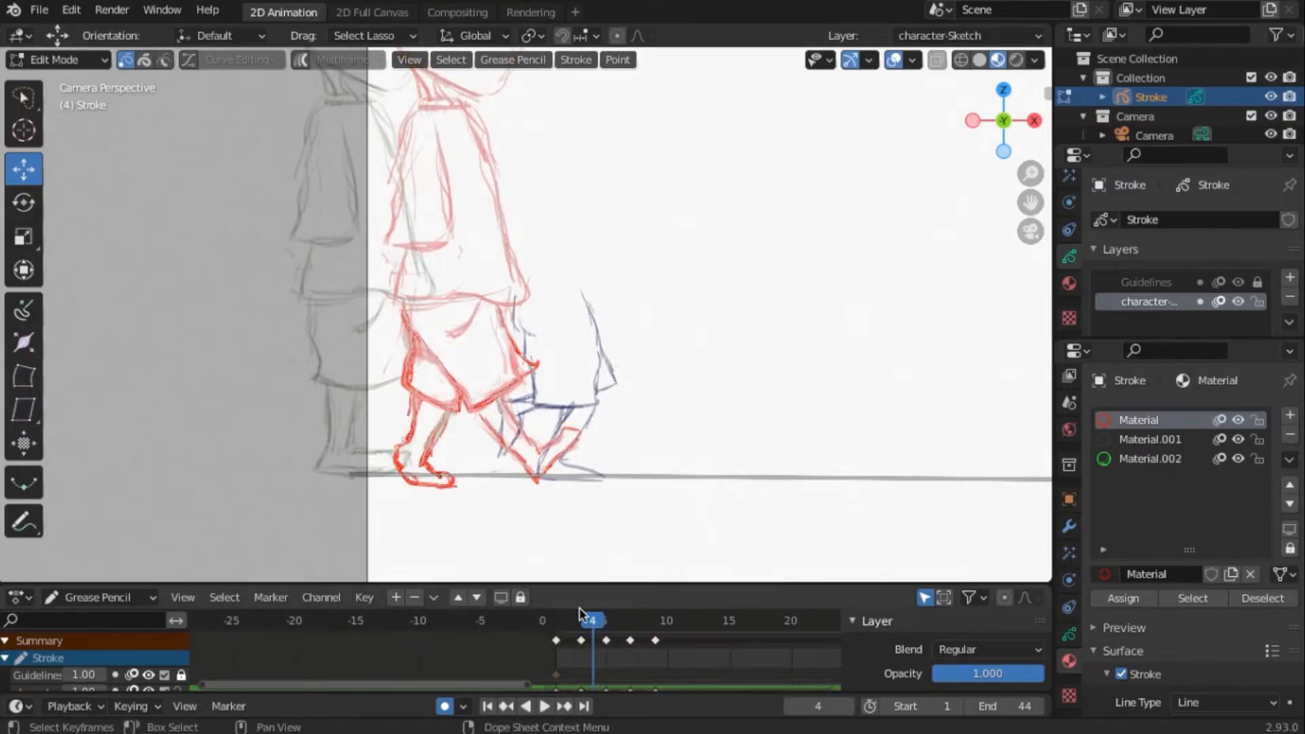
left_click(657, 621)
key("a")
left_click_drag(545, 395, 674, 412)
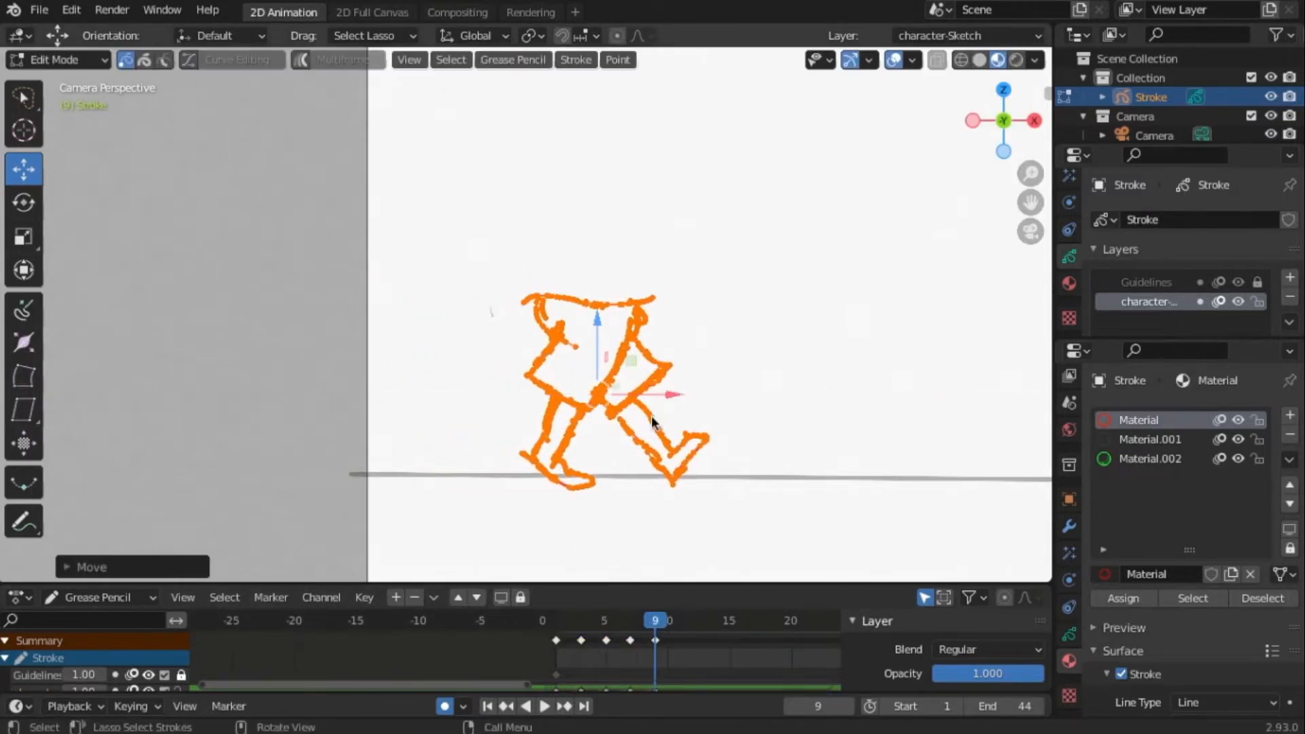
- Delete the extra keyframe at frame 7, return to Draw Mode and preview the walk poses
left_click_drag(633, 625, 655, 622)
left_click(631, 642)
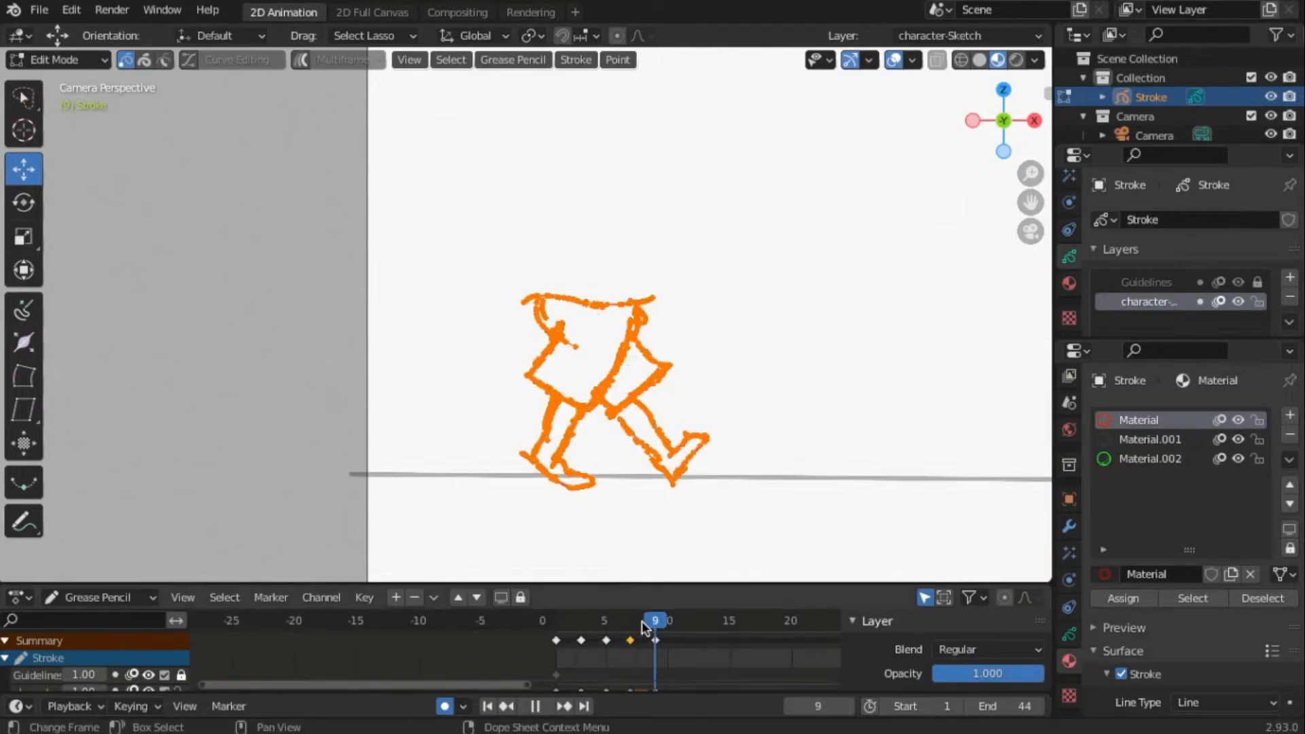
key("Tab")
mouse_move(654, 607)
left_mouse_down()
mouse_move(568, 602)
mouse_move(632, 608)
mouse_move(662, 642)
left_mouse_up()
key("space")
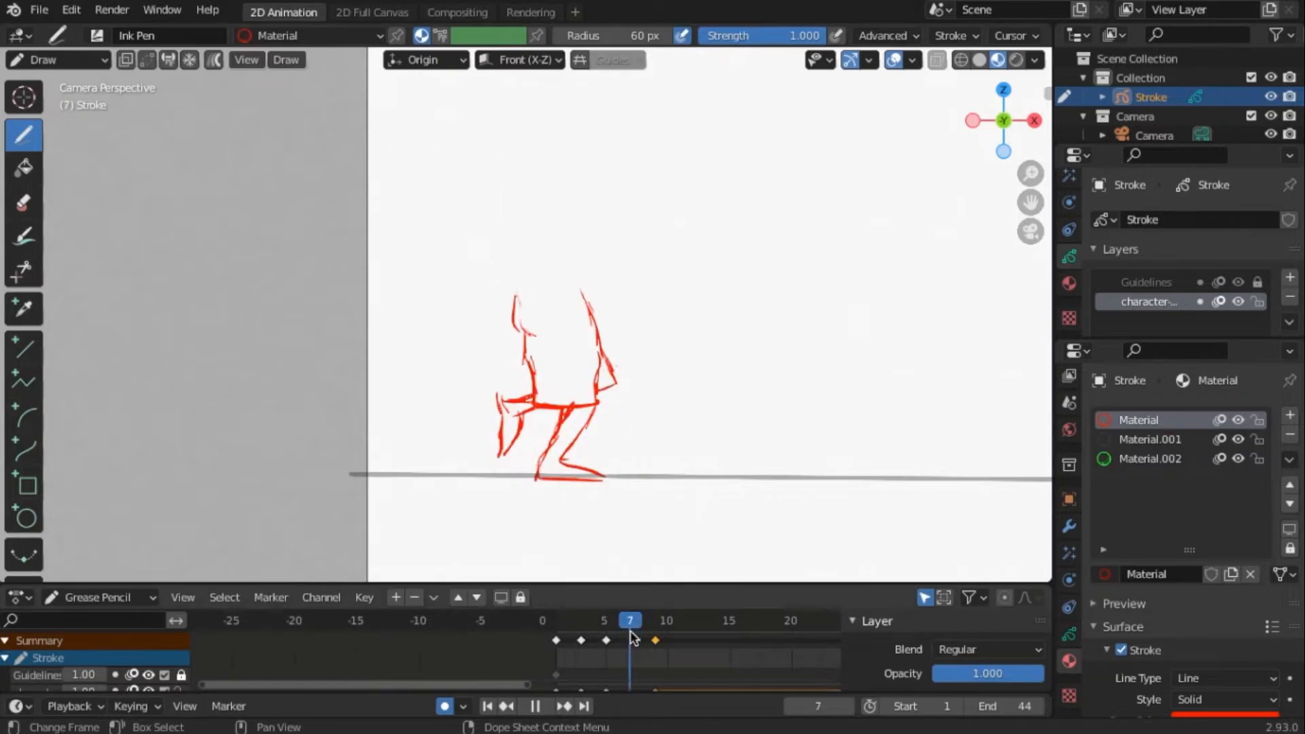
key("space")
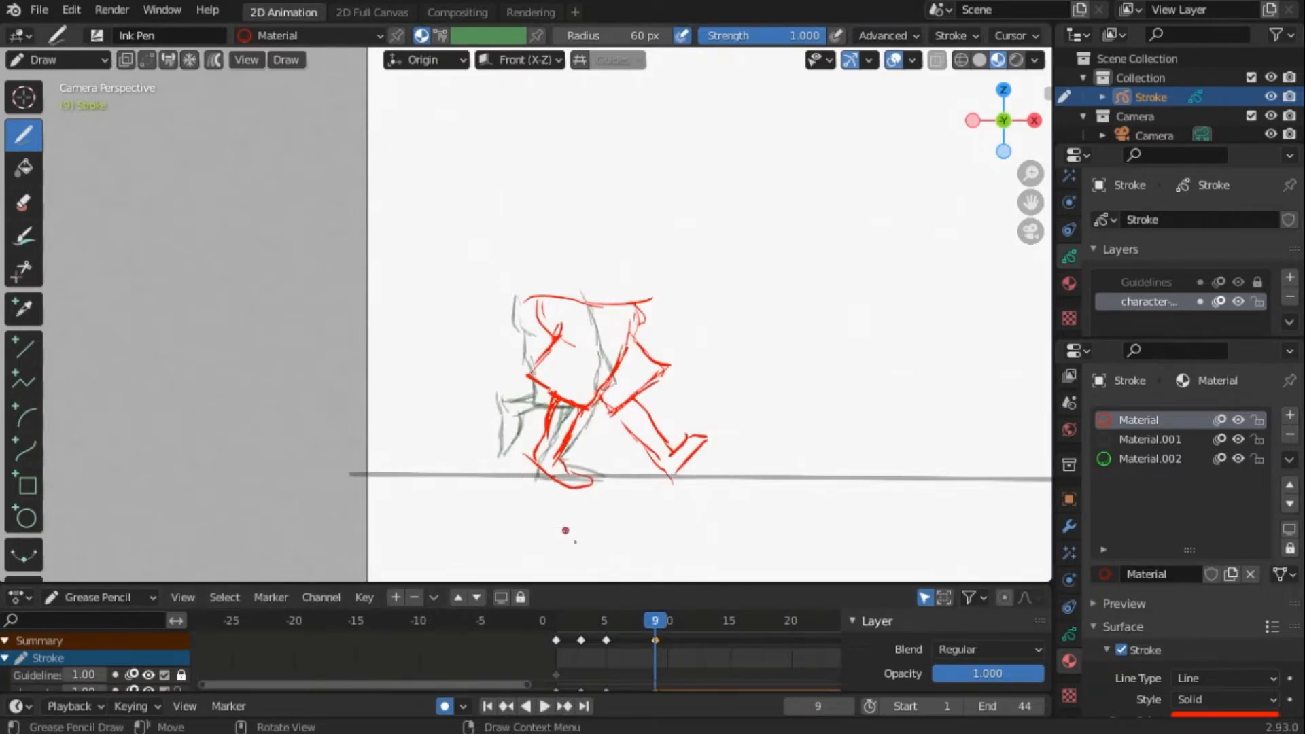
- Move the reversed contact pose's keyframe from frame 9 to frame 7 and play back the poses
left_click_drag(656, 641, 631, 640)
left_click_drag(618, 621, 630, 625)
key("space")
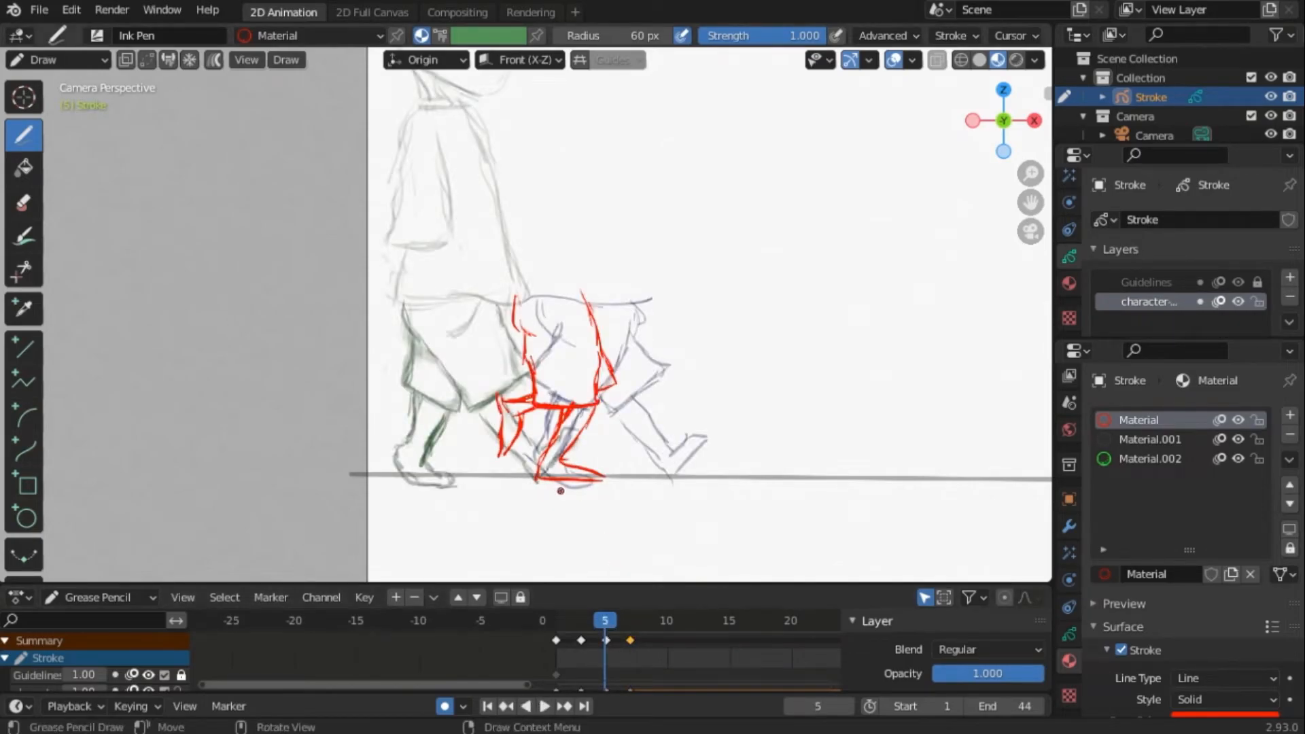
key("space")
key("space")
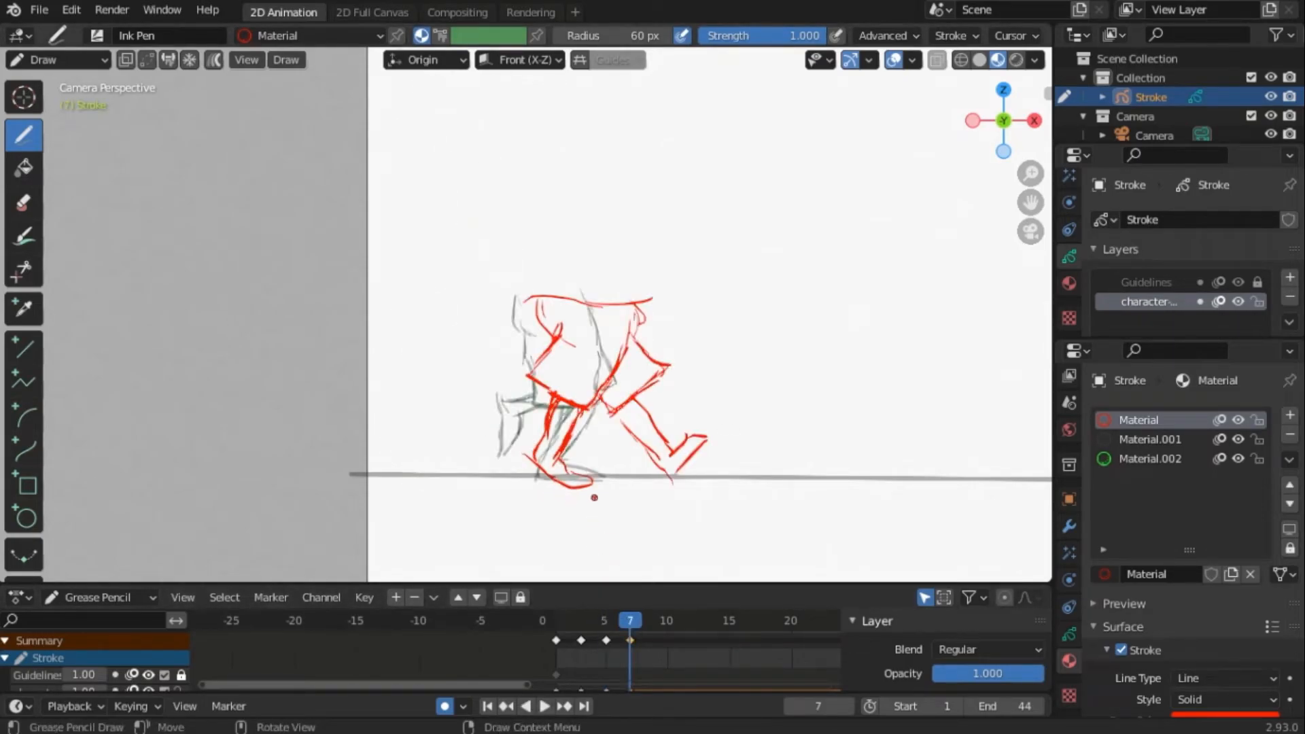
- Shift the frame 7 pose slightly forward in Edit Mode, return to Draw Mode and scrub from frame 1 to 7
left_click(47, 60)
left_click(41, 103)
left_click_drag(670, 396, 692, 388)
left_click(600, 629)
key("space")
mouse_move(630, 631)
left_mouse_down()
mouse_move(577, 629)
mouse_move(641, 631)
mouse_move(556, 631)
left_mouse_up()
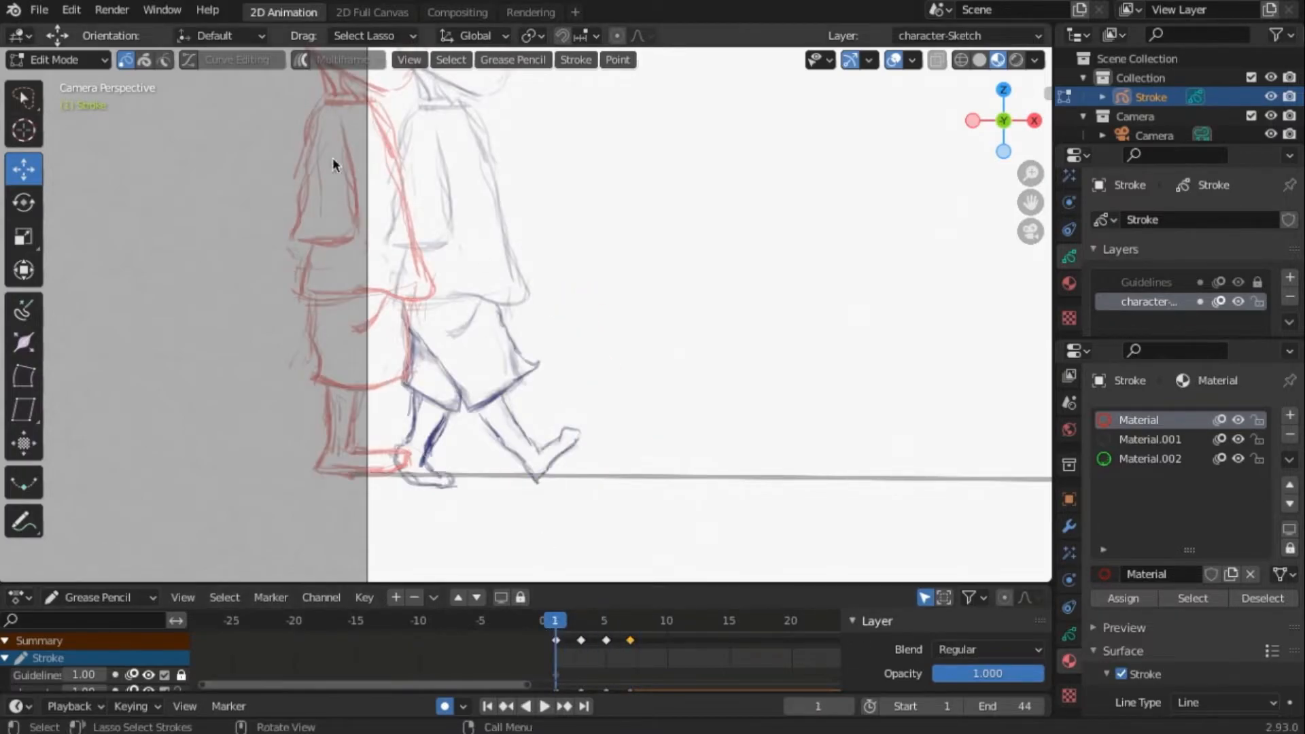
left_click(102, 59)
left_click(61, 139)
left_click(552, 622)
left_click_drag(551, 626, 632, 633)
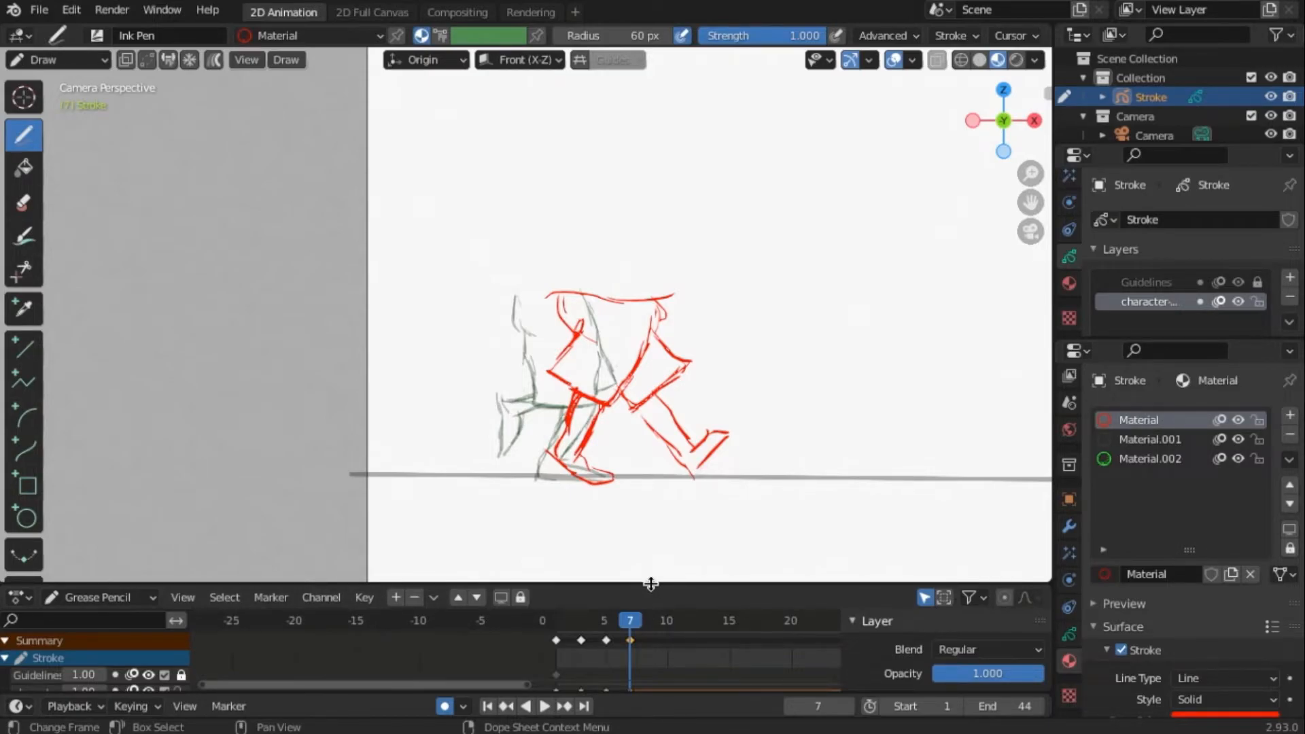
- Turn off onion skinning for the character-Sketch layer and redraw the heels of both feet at frame 7
left_click(1220, 301)
mouse_move(570, 480)
left_mouse_down("ctrl")
mouse_move(553, 457)
mouse_move(561, 444)
left_mouse_up("ctrl")
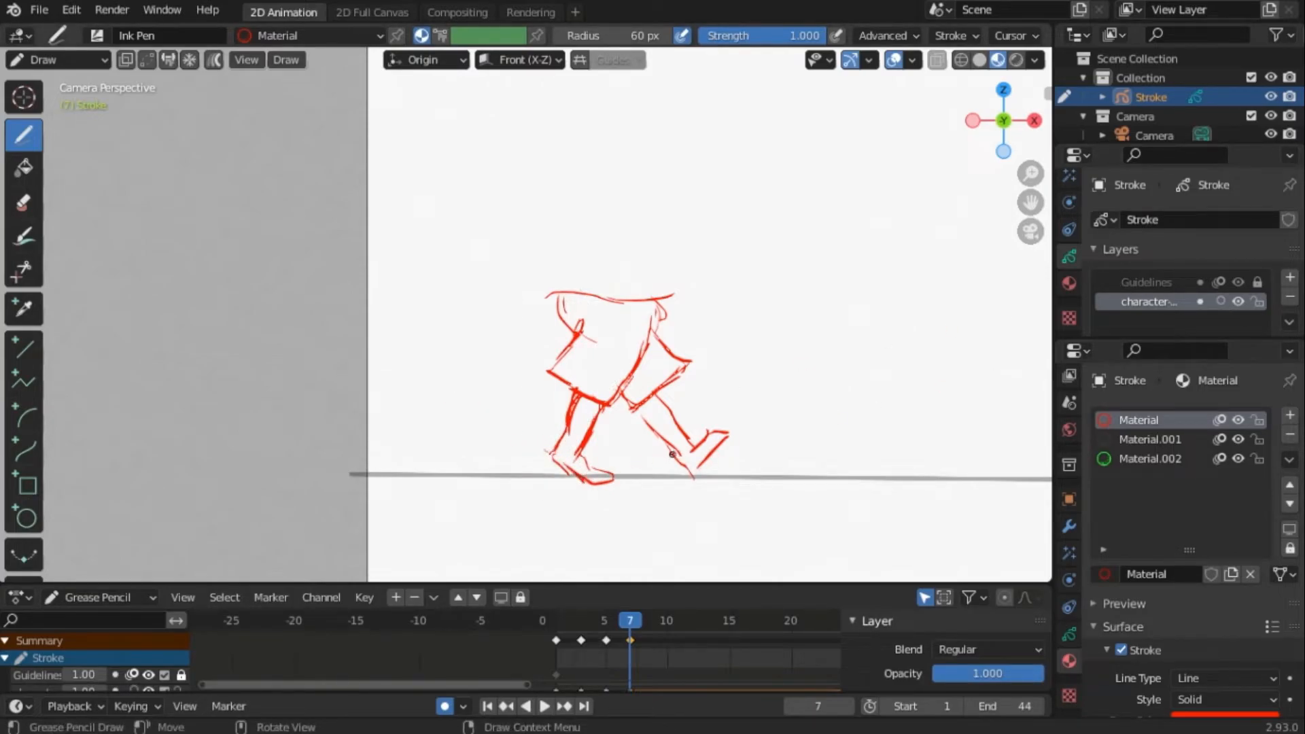
left_click_drag(661, 443, 698, 474)
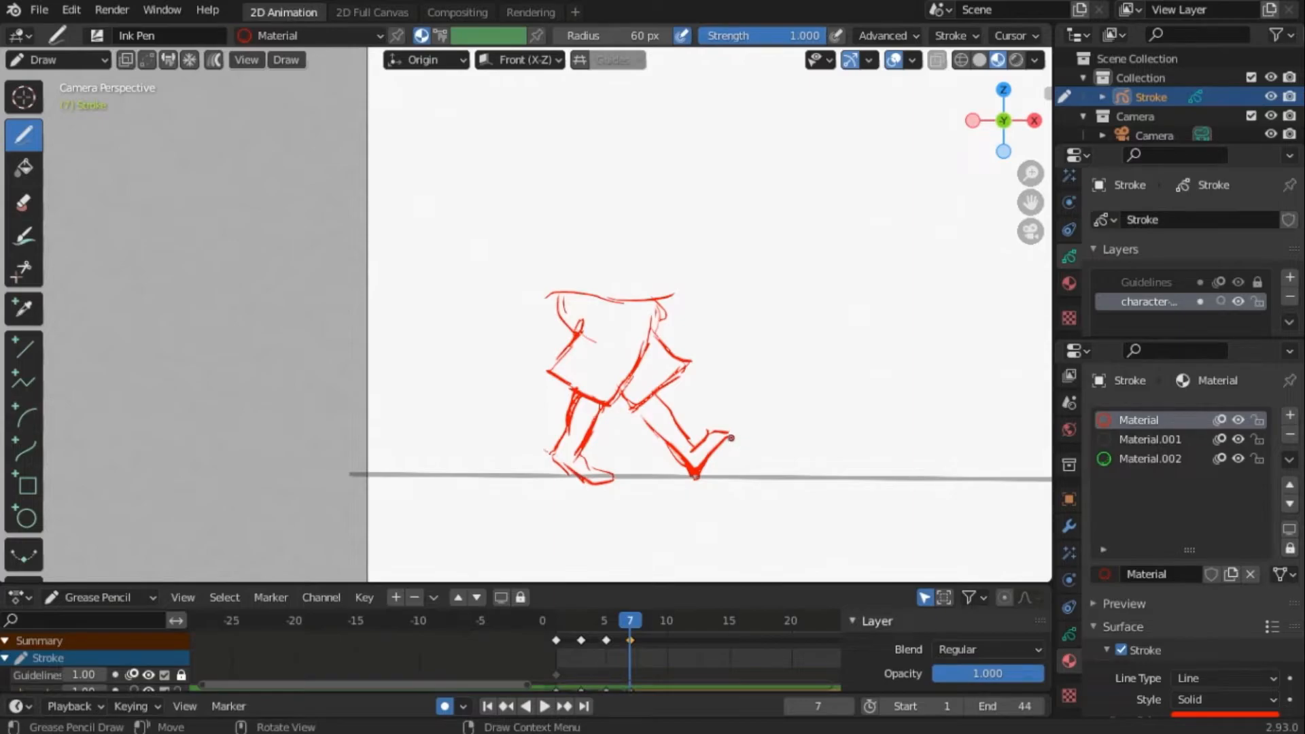
- Turn onion skinning back on for the character-Sketch layer and add a red waistline to the passing position at frame 5
left_click_drag(633, 619, 581, 635)
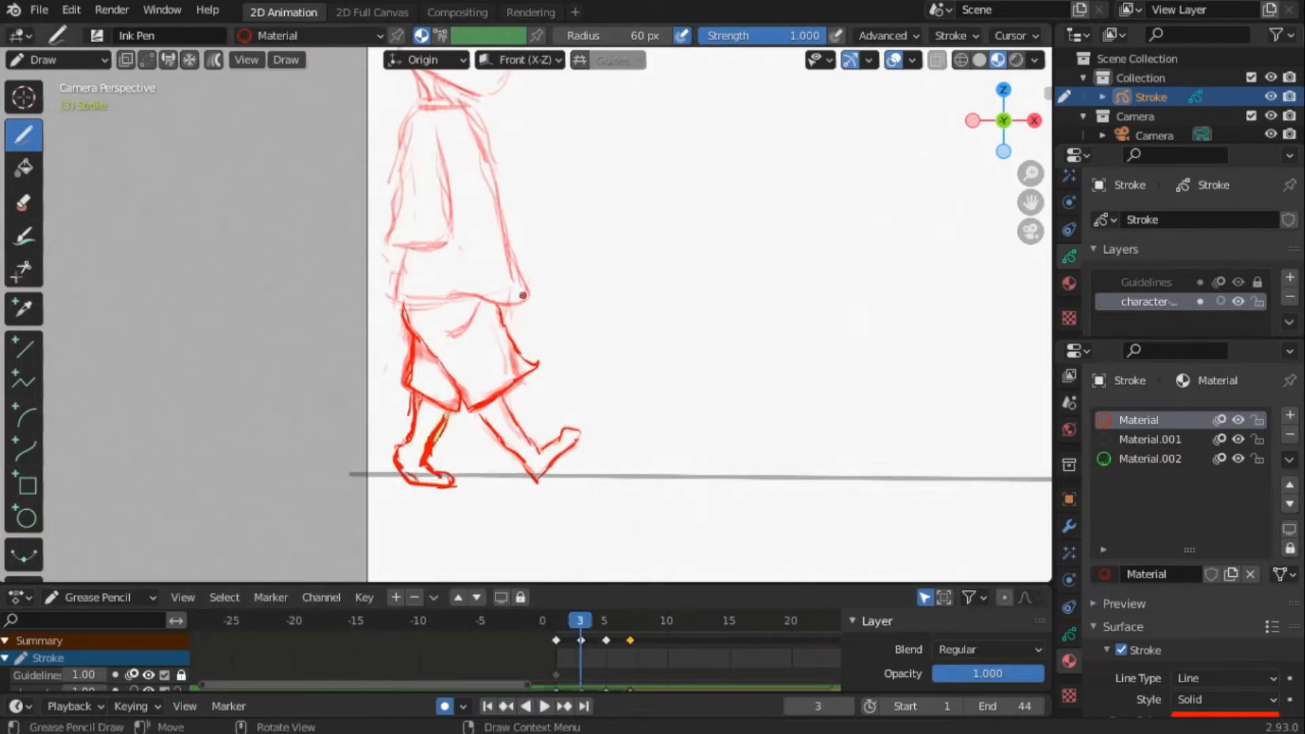
left_click(604, 620)
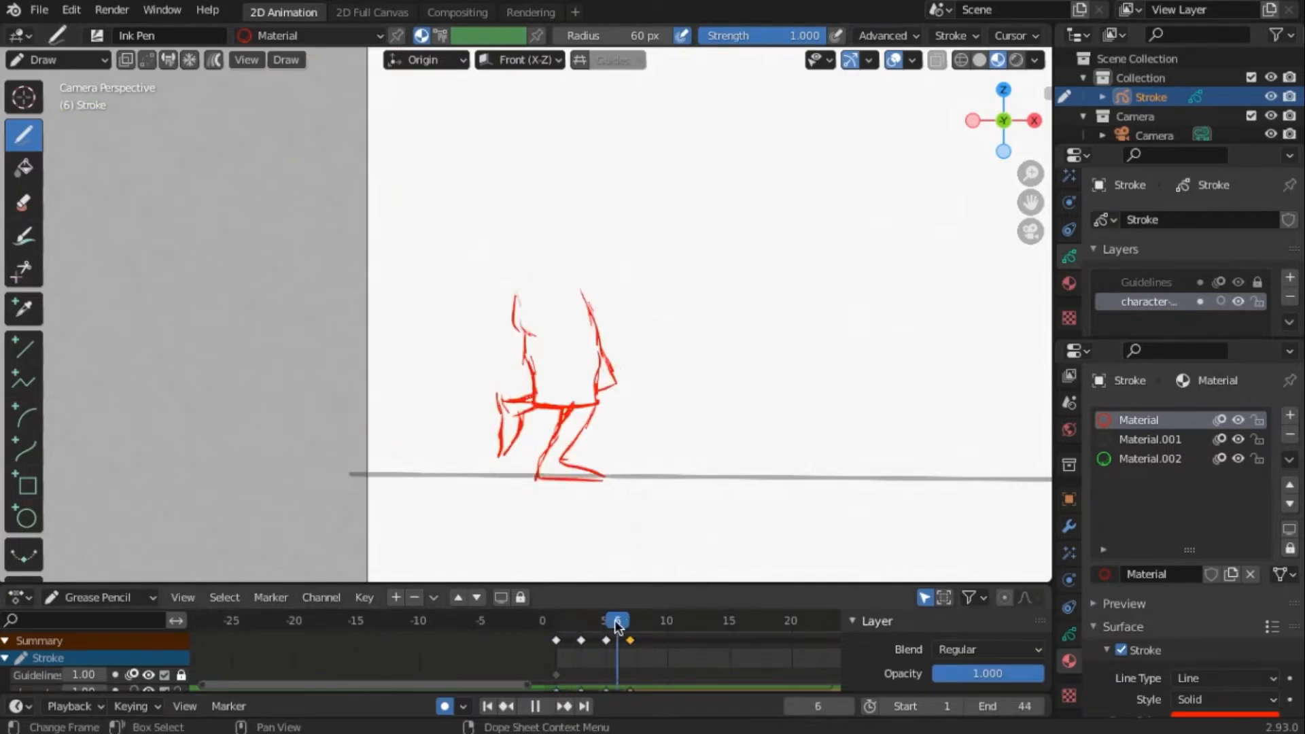
left_click(1221, 301)
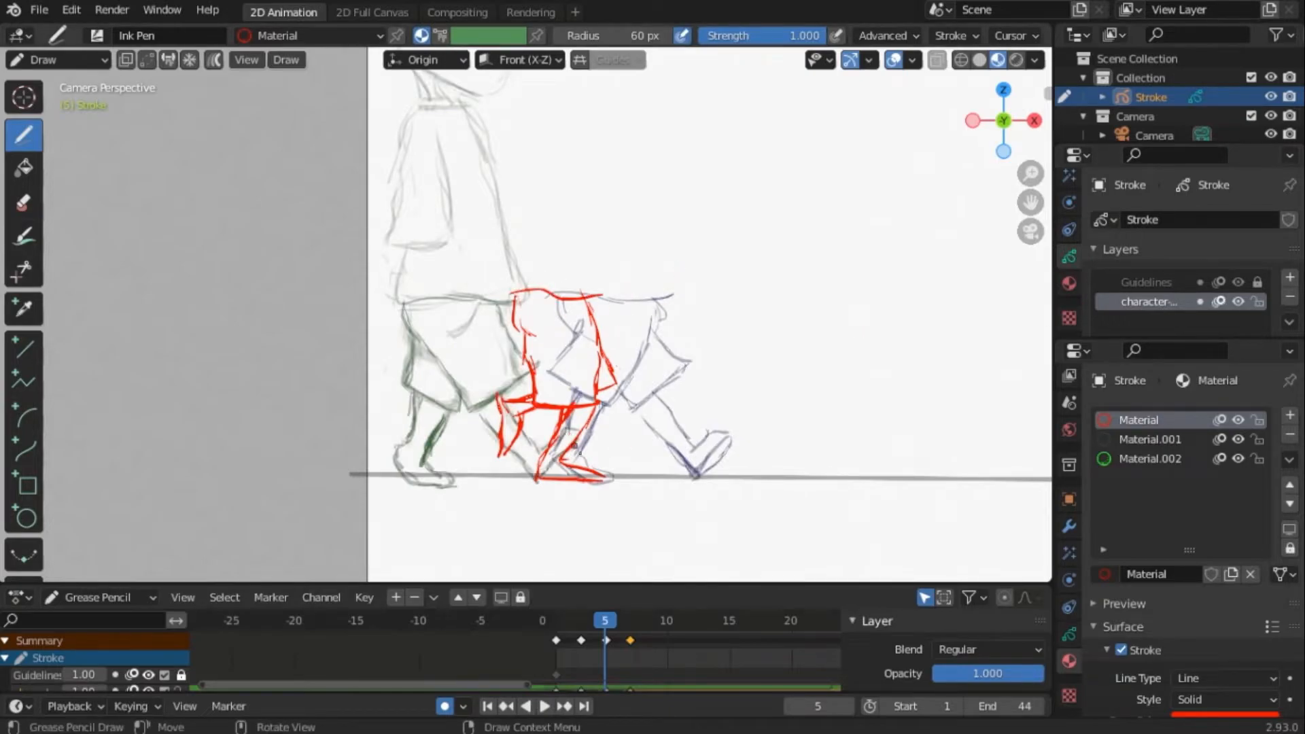
key("space")
left_click_drag(551, 632, 632, 626)
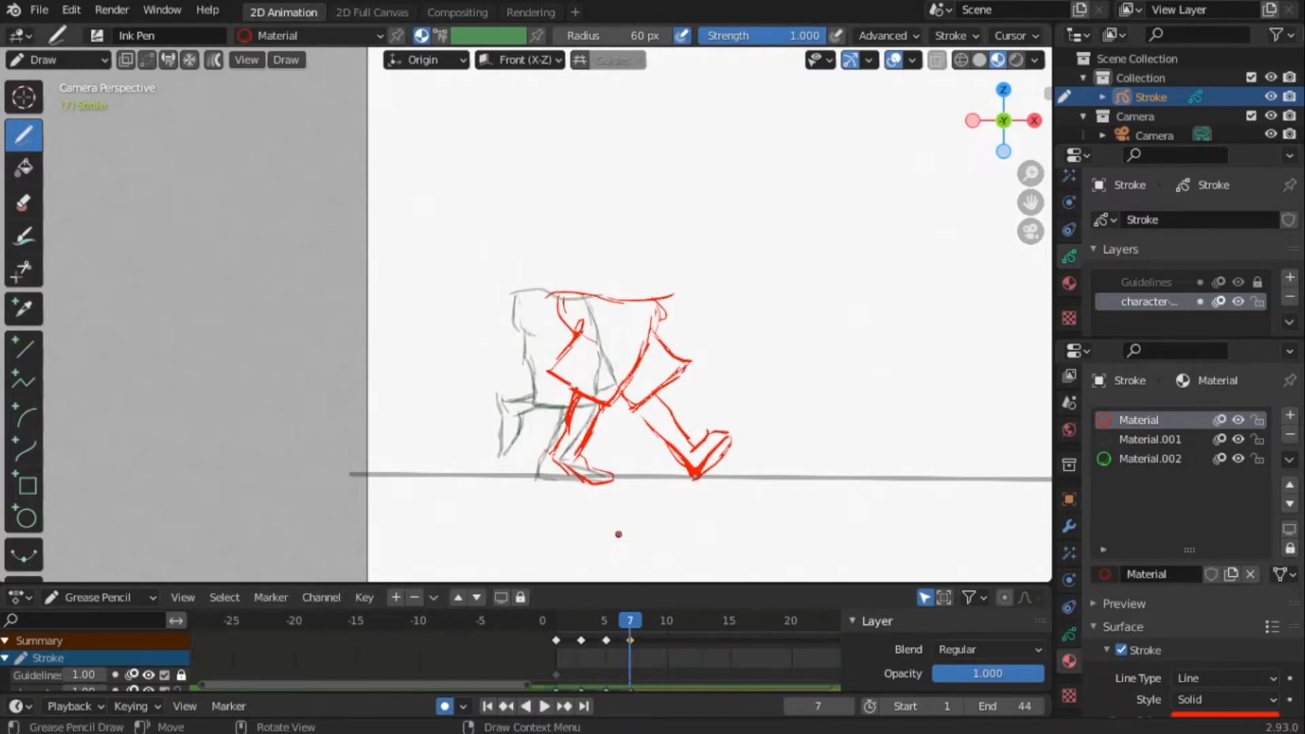
- Save the project and scrub through the walk poses from frame 1 to frame 5
left_click(40, 9)
left_click(68, 137)
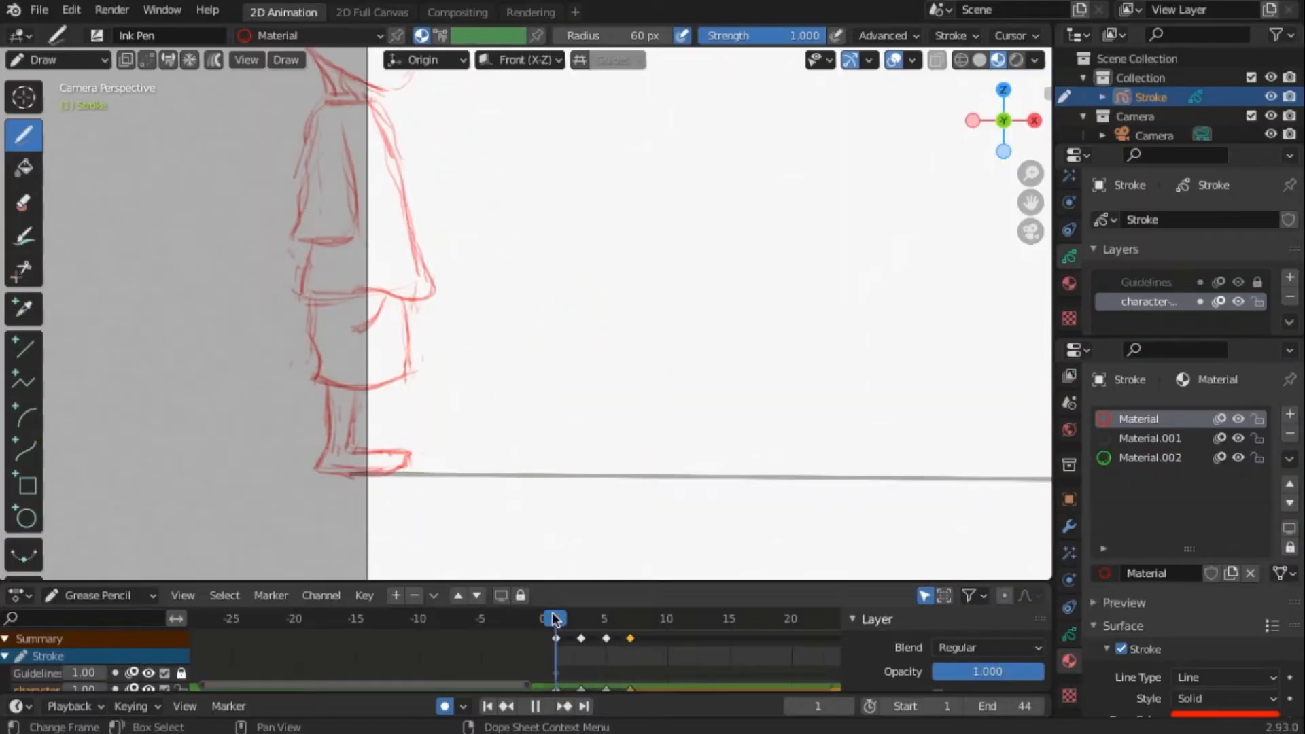
left_click_drag(554, 618, 605, 621)
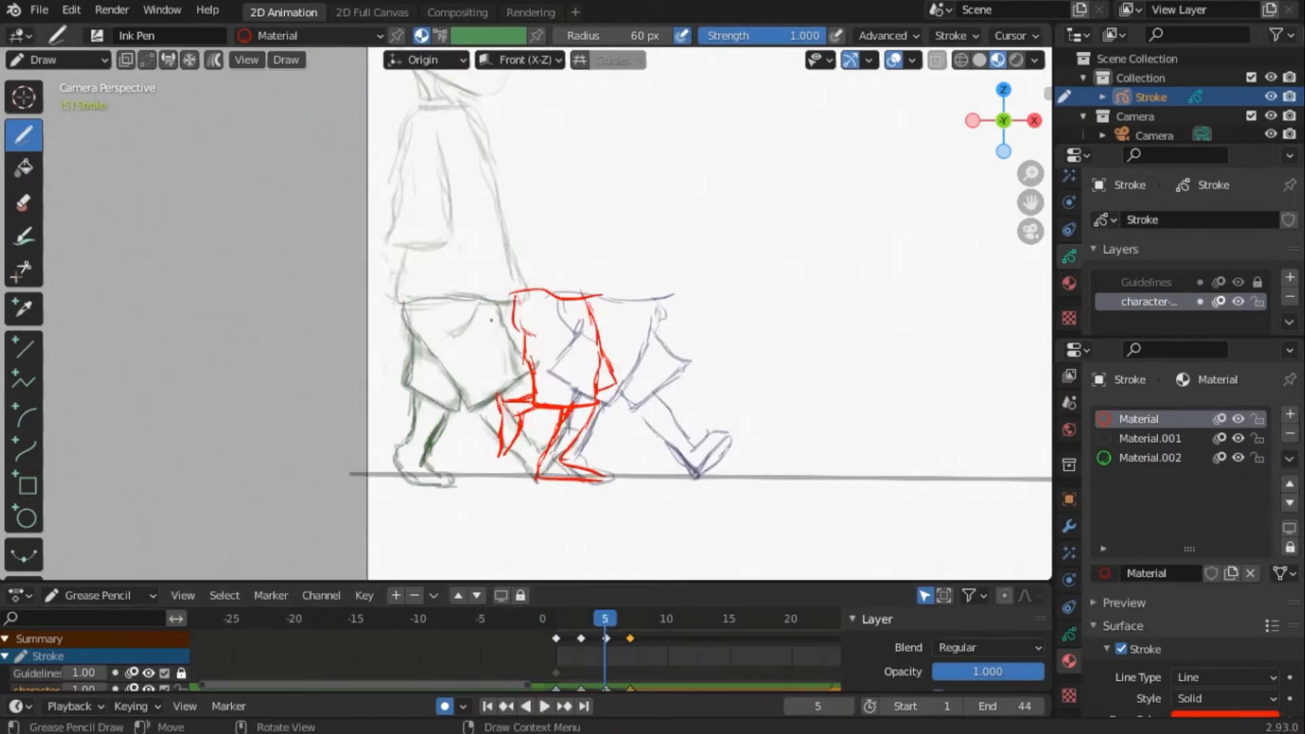
- Compare the size of the walk poses with the full standing character drawn near frame 31
scroll(853, 486, "down", 3)
scroll(852, 486, "up", 3)
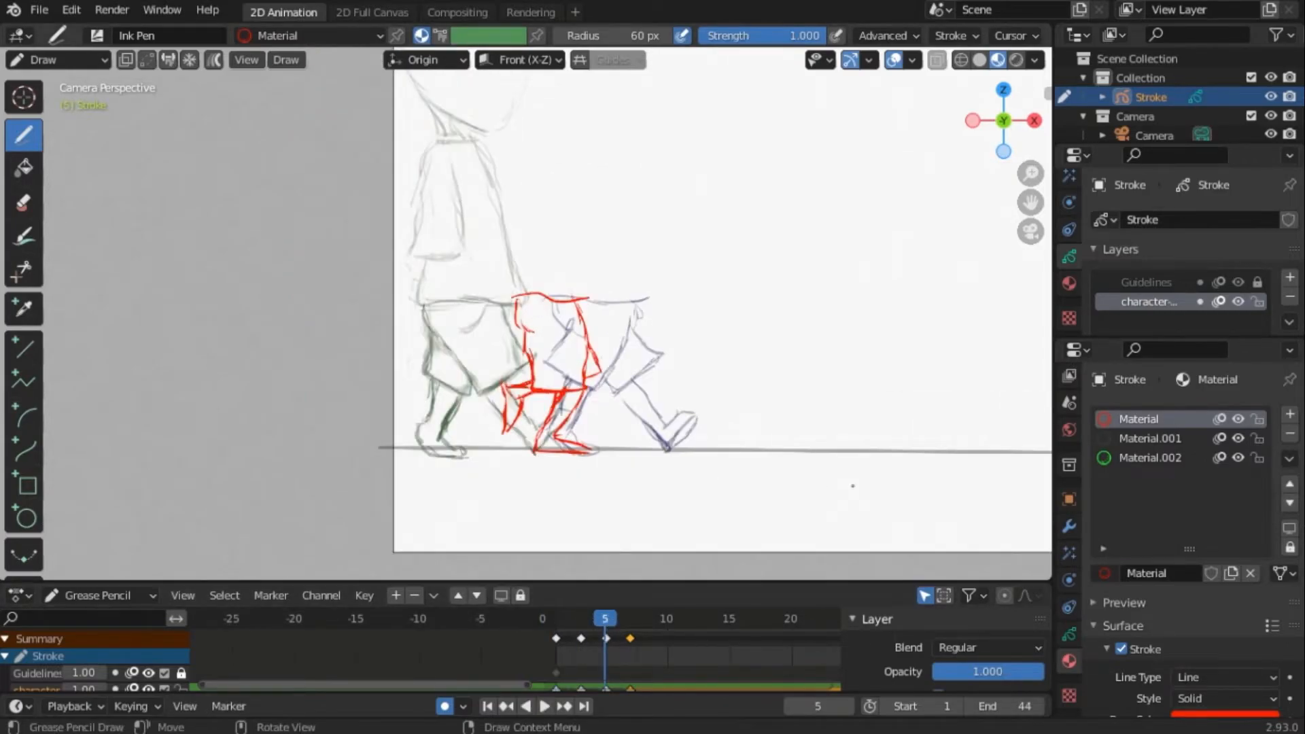
middle_click_drag(852, 486, 574, 492, "shift")
scroll(821, 482, "down", 2)
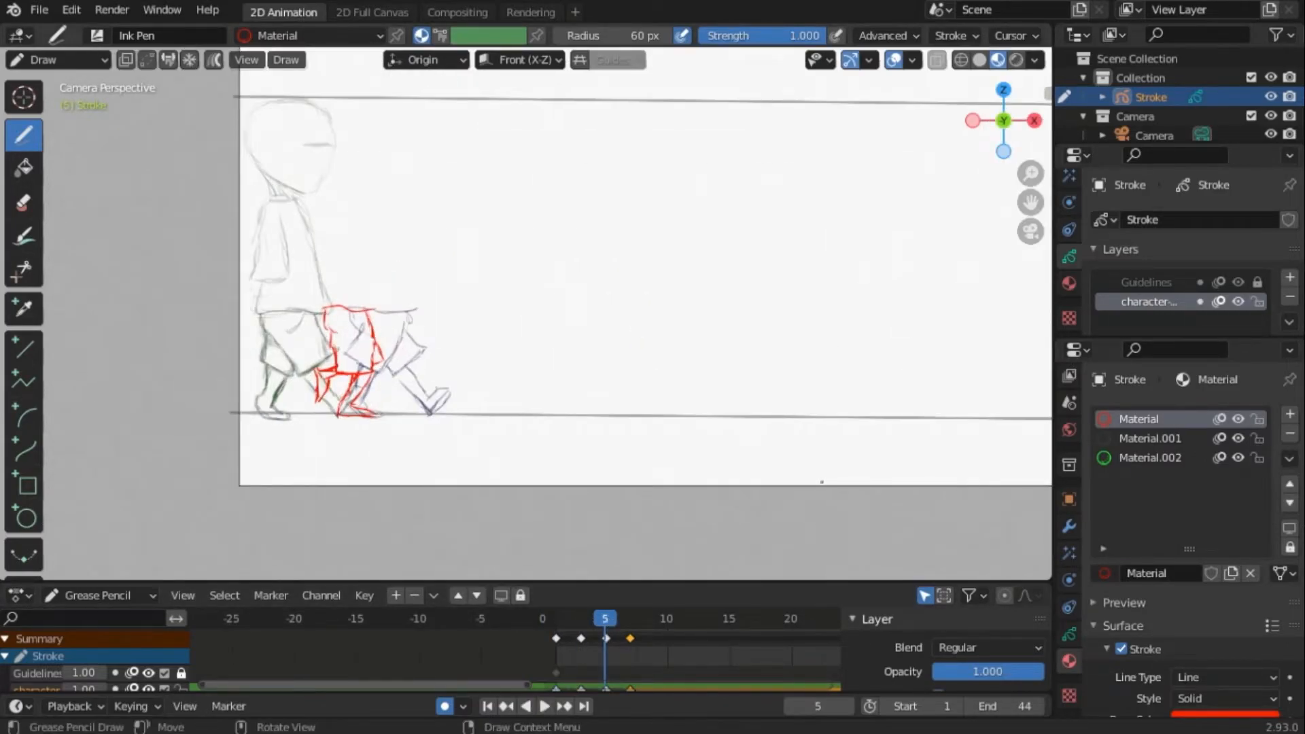
scroll(806, 489, "down", 3)
scroll(799, 493, "up", 1)
scroll(675, 660, "down", 10)
left_click_drag(713, 642, 704, 642)
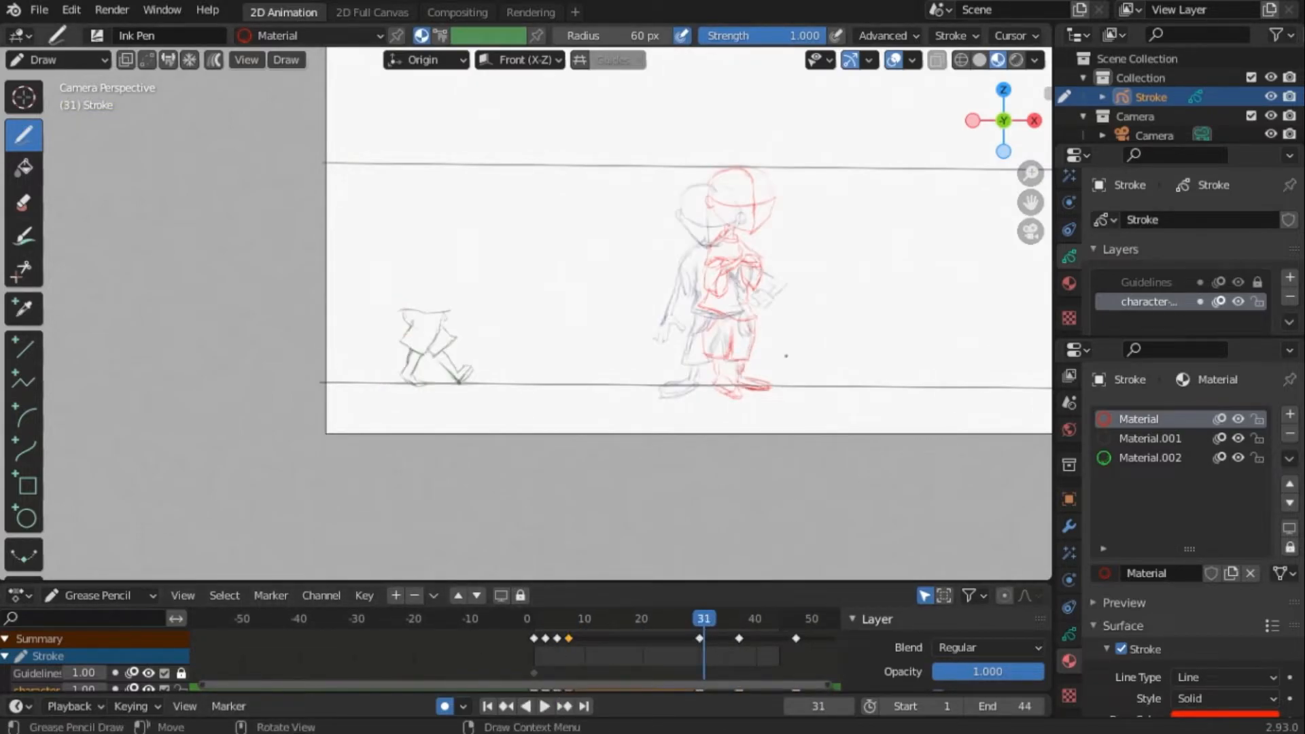
scroll(451, 389, "up", 3)
- In Edit Mode at frame 7, move the whole pose along the X axis onto the standing character used as a proportion reference
left_click(58, 60)
left_click(570, 643)
key("space")
key("Escape")
left_click(58, 59)
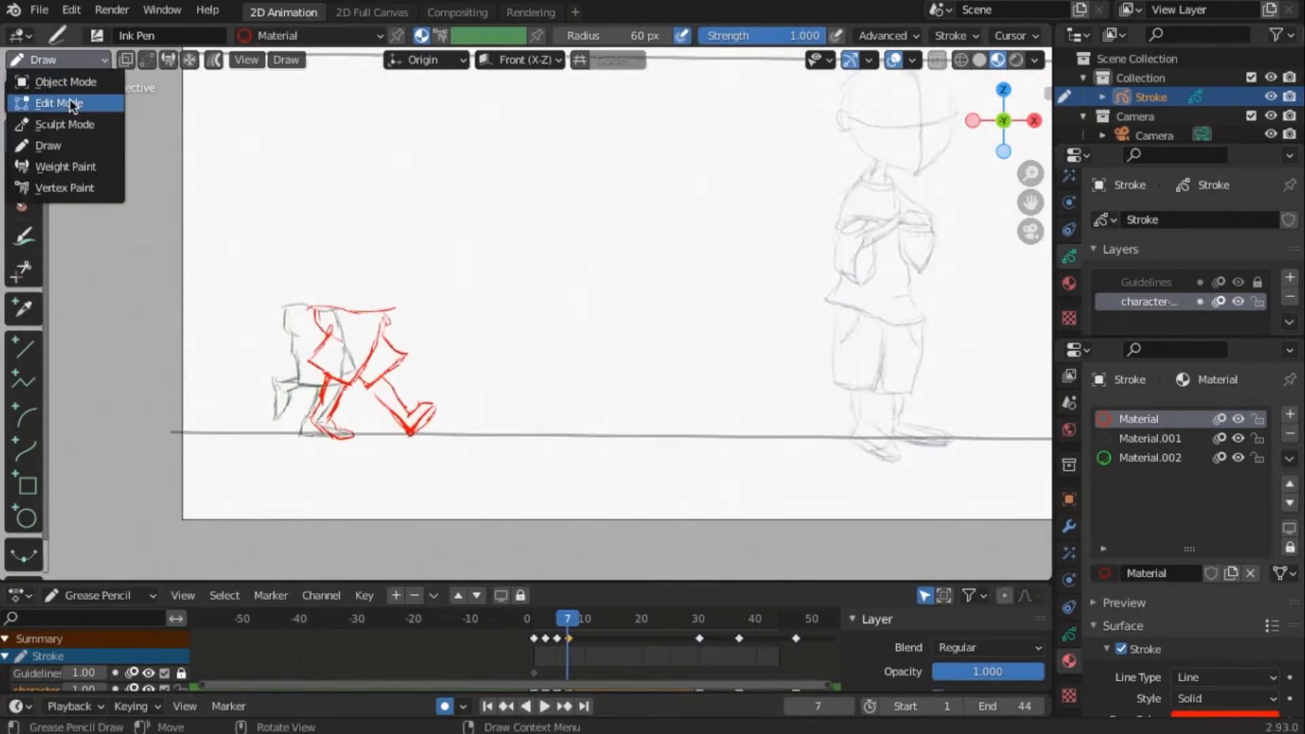
left_click(55, 93)
key("g")
key("x")
key("Escape")
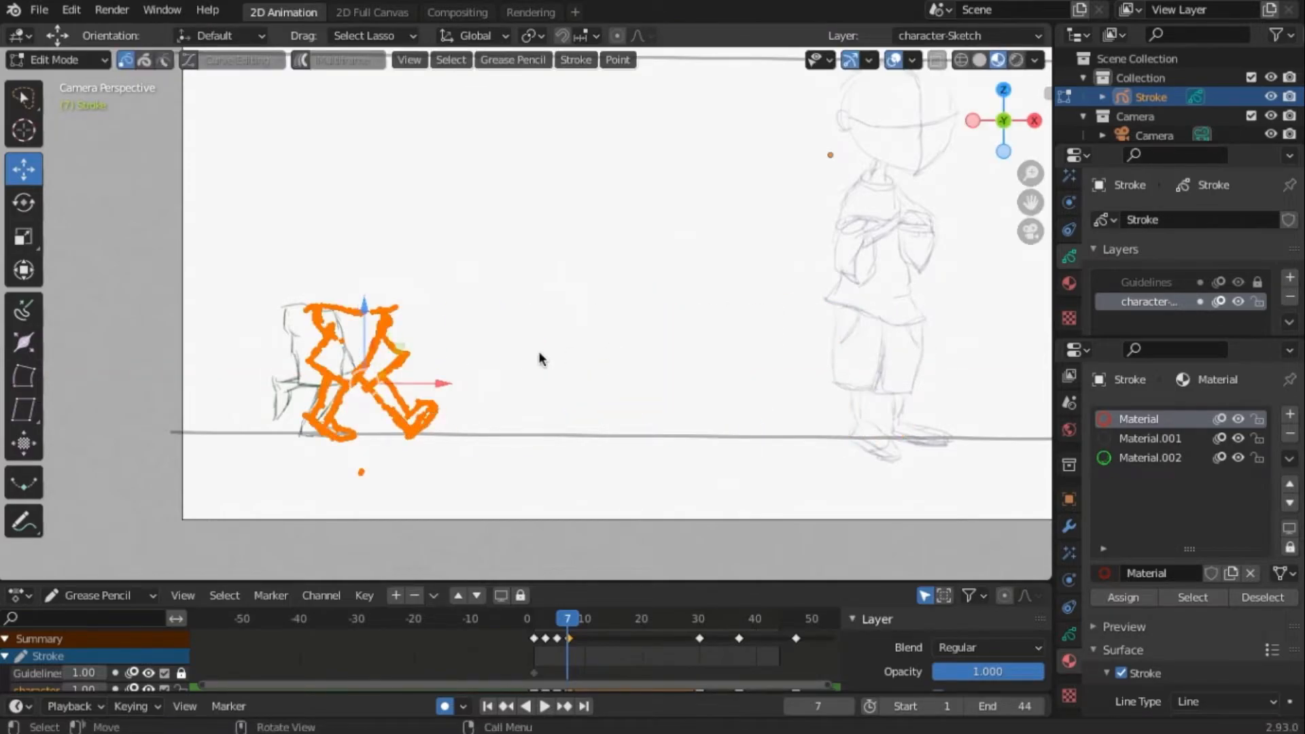
key("g")
key("x")
left_click(952, 357)
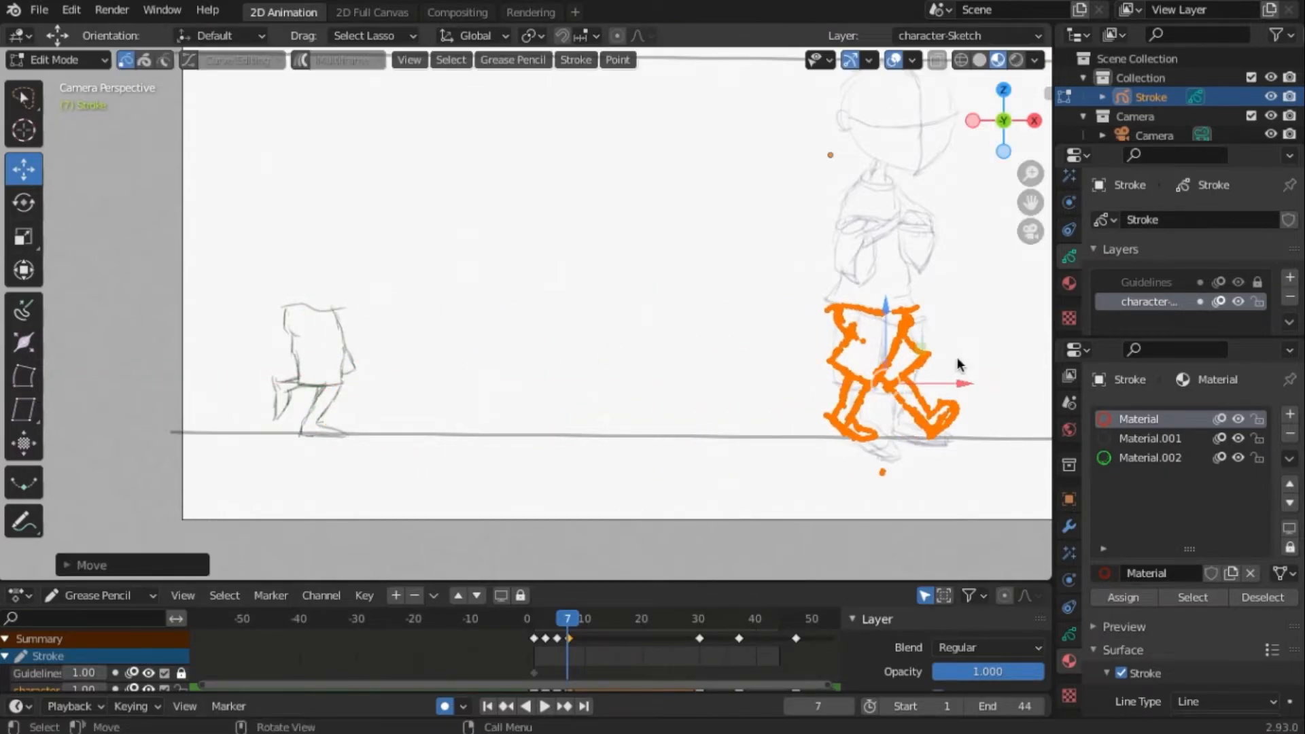
- Select the hem of the front shorts leg at frame 7 and lower it to lengthen the shorts
middle_click_drag(952, 357, 683, 336, "shift")
scroll(681, 338, "up", 9)
scroll(721, 401, "down", 4)
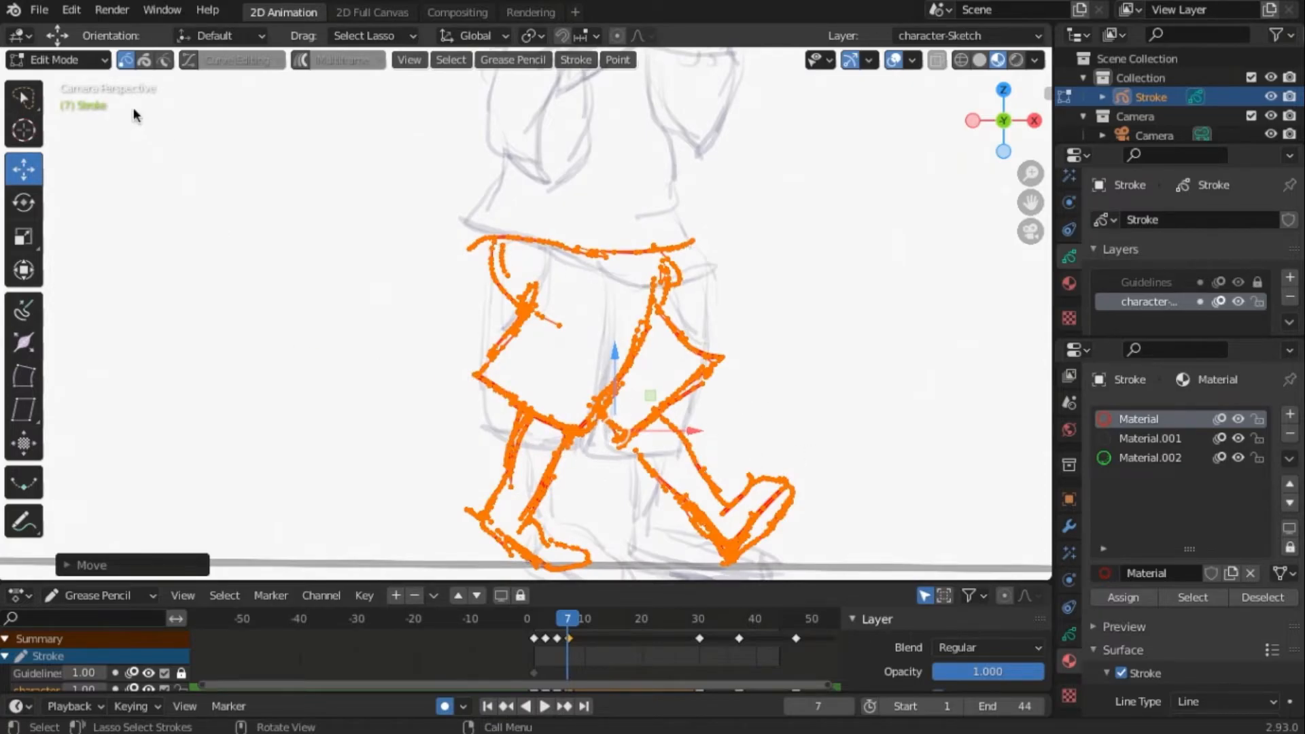
mouse_move(711, 371)
left_mouse_down()
mouse_move(723, 352)
mouse_move(609, 452)
mouse_move(682, 396)
left_mouse_up()
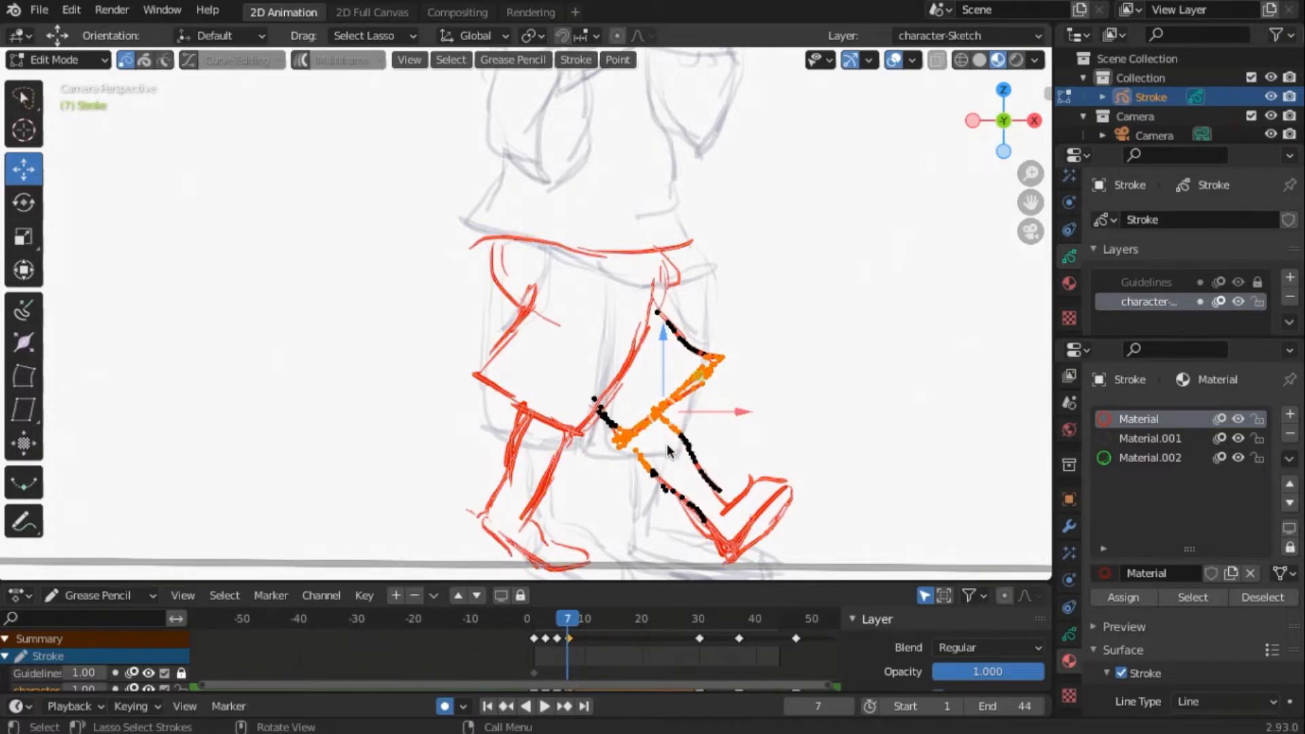
key("g")
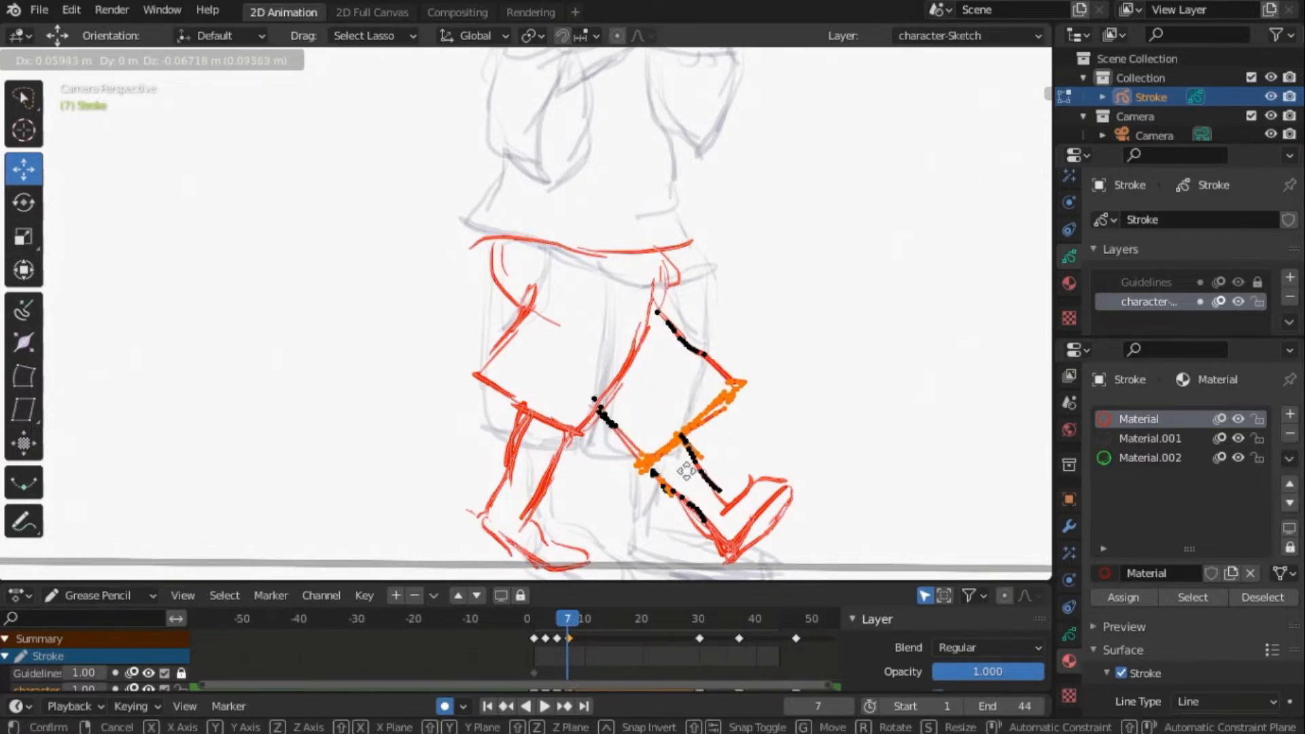
left_click(679, 466)
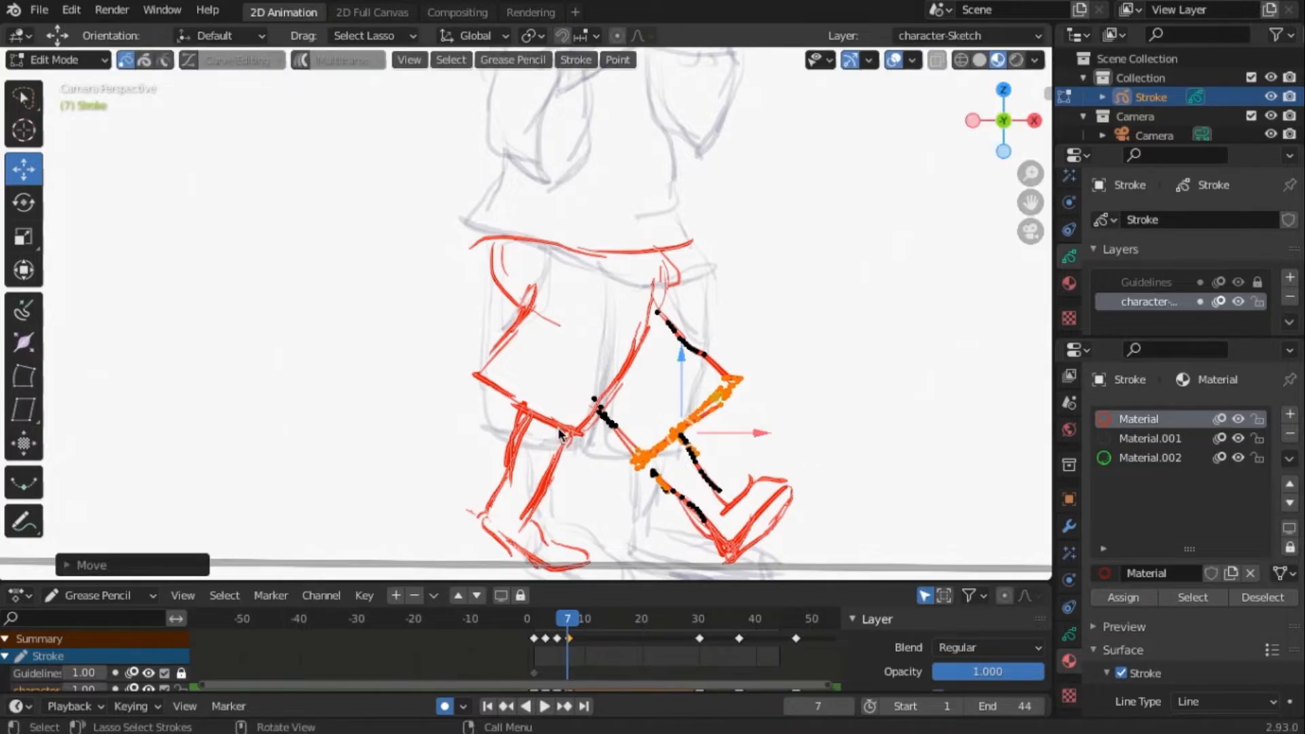
- Select the hem of the rear shorts leg and move it slightly downward
mouse_move(589, 459)
left_mouse_down()
mouse_move(568, 429)
mouse_move(469, 367)
mouse_move(589, 441)
left_mouse_up()
key("g")
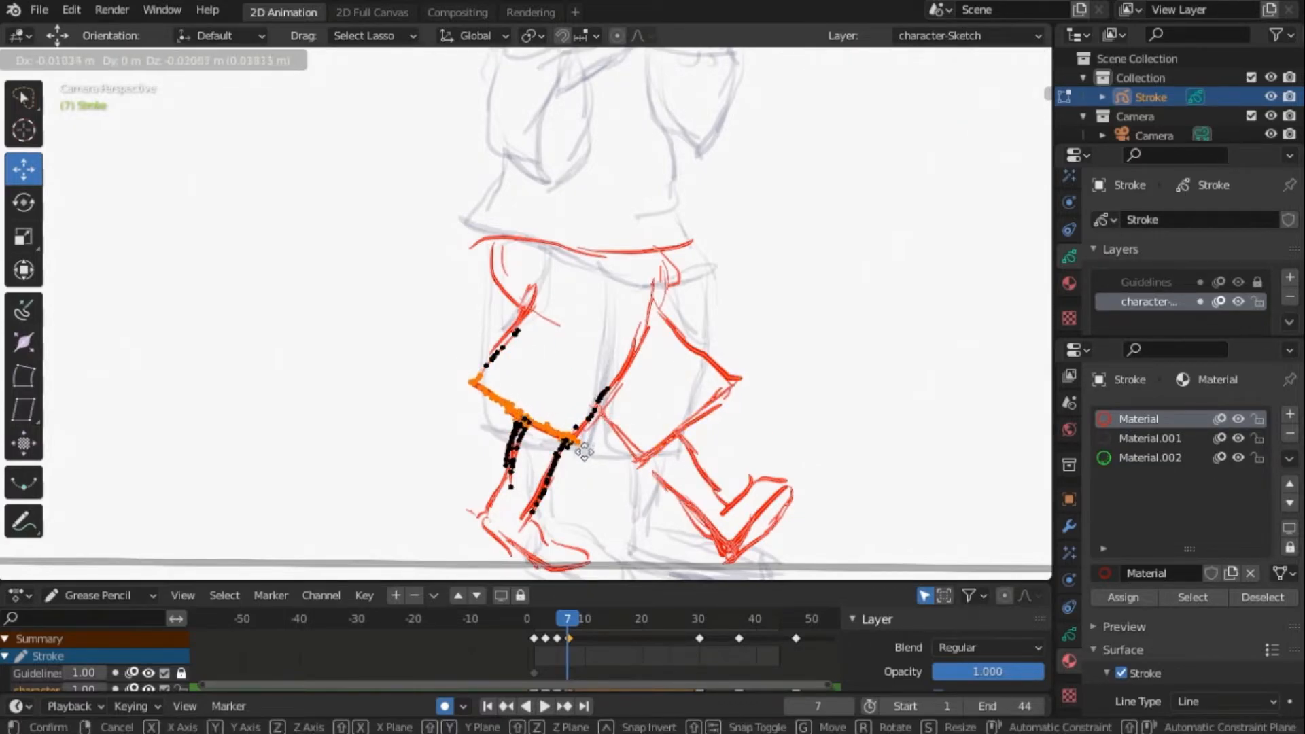
left_click(579, 448)
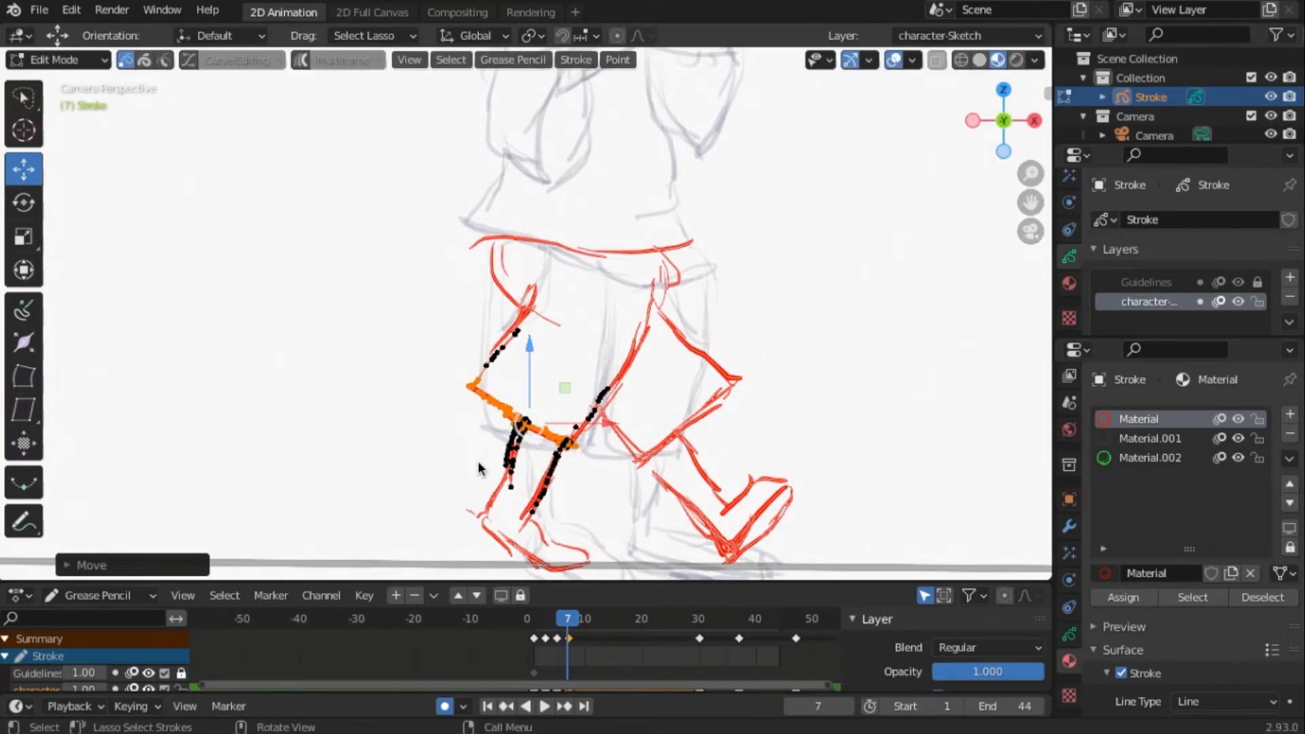
- Select all strokes of the frame 7 pose and move them along the X axis back beside the passing pose
scroll(476, 473, "down", 2)
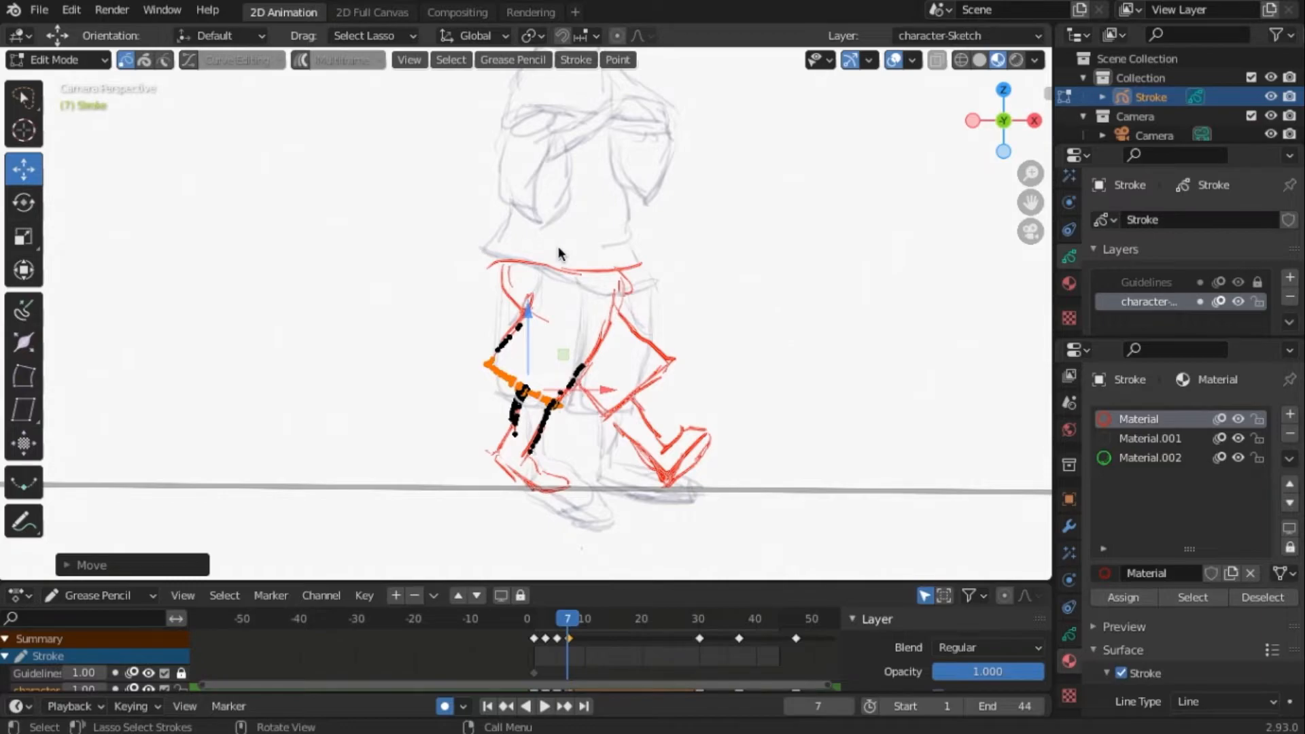
key("a")
scroll(582, 255, "down", 4)
scroll(652, 398, "up", 1)
key("g")
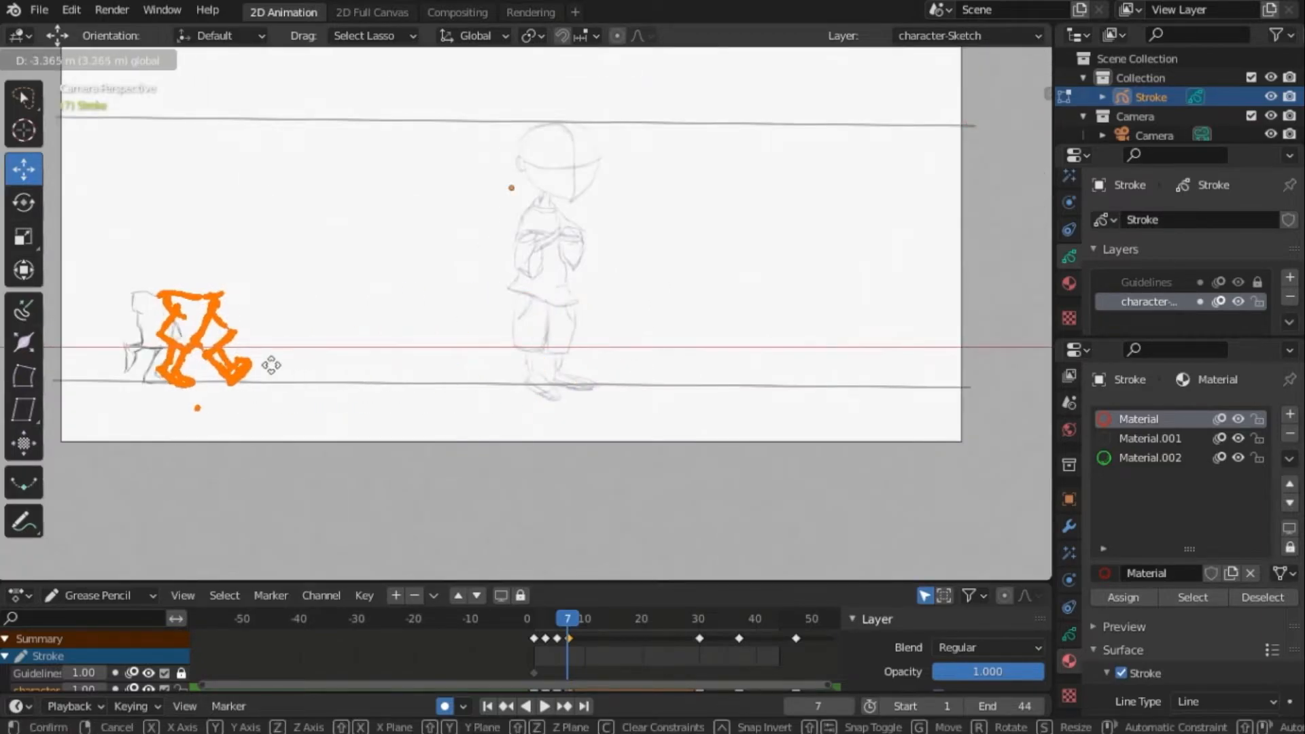
left_click(250, 367)
- Lasso the rear outline of the shorts in the frame 7 pose and move it inward to narrow the hips
middle_click_drag(308, 367, 597, 304, "shift")
scroll(598, 306, "up", 9)
middle_click_drag(552, 362, 813, 547, "shift")
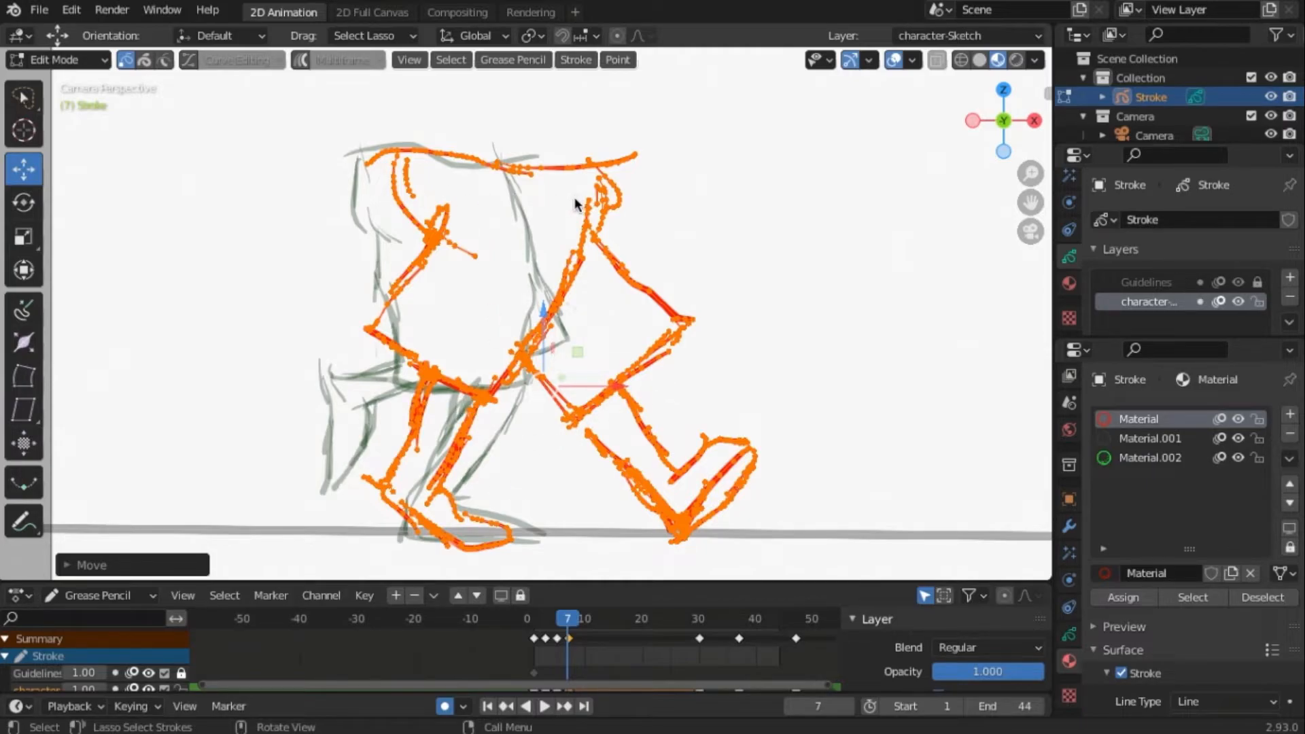
mouse_move(342, 128)
left_mouse_down()
mouse_move(469, 177)
mouse_move(373, 385)
left_mouse_up()
left_click_drag(490, 238, 459, 239)
key("ctrl+z")
mouse_move(483, 133)
left_mouse_down()
mouse_move(423, 323)
mouse_move(469, 169)
left_mouse_up()
key("g")
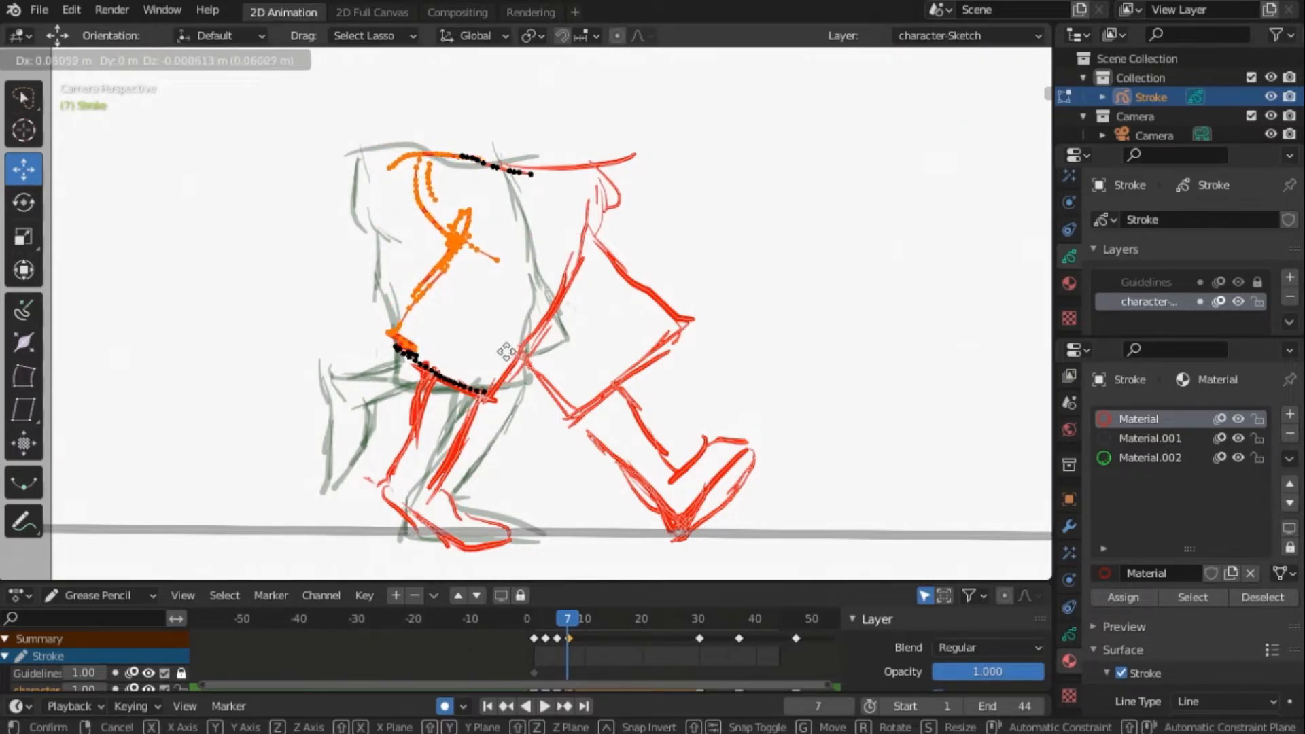
left_click(495, 356)
- Lasso the front outline of the front shorts leg, shift it inward and rotate it to slim the leg
mouse_move(729, 270)
left_mouse_down()
mouse_move(623, 233)
mouse_move(590, 258)
left_mouse_up()
key("g")
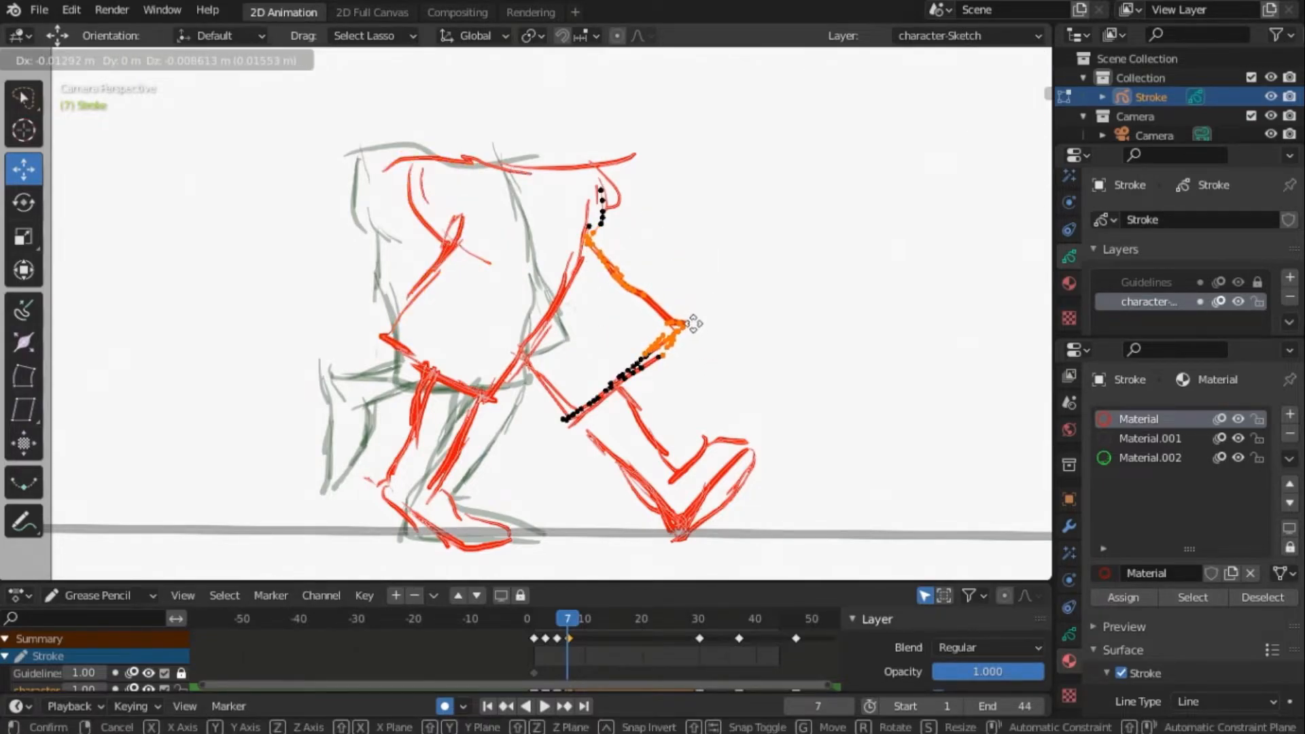
left_click(686, 328)
key("r")
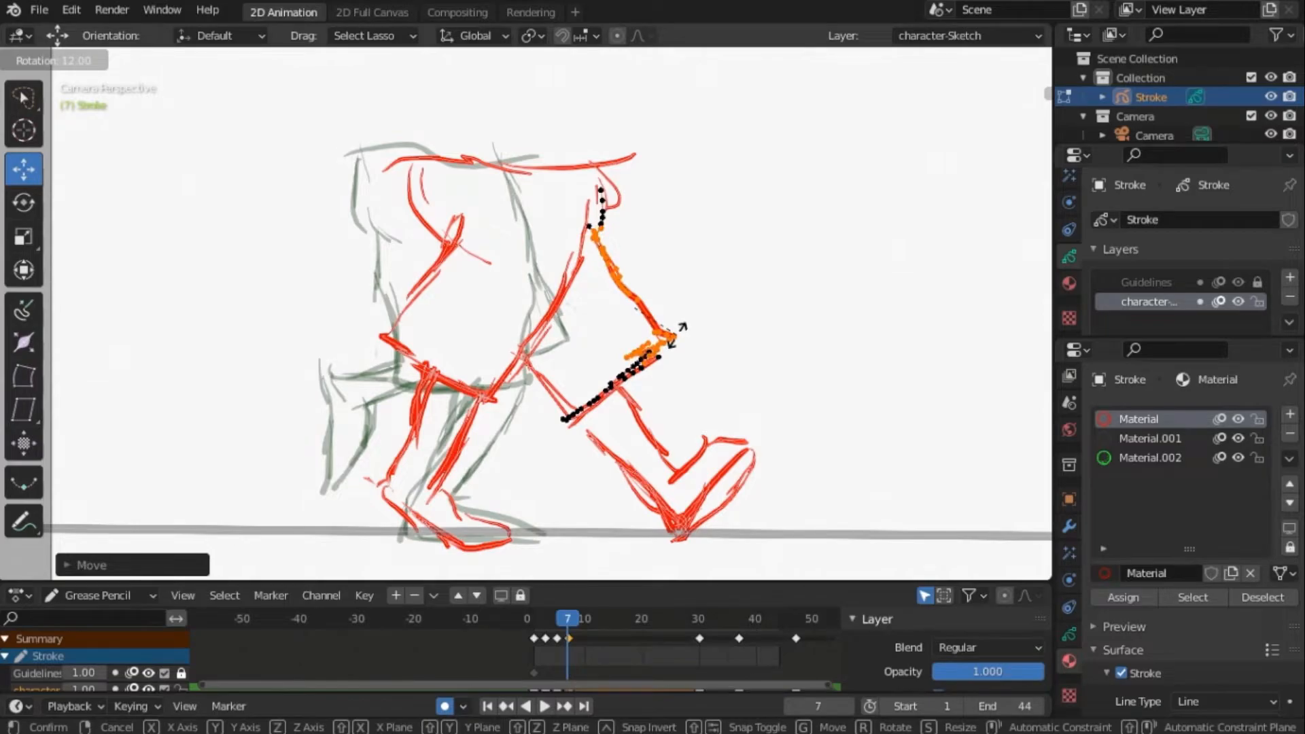
left_click(639, 336)
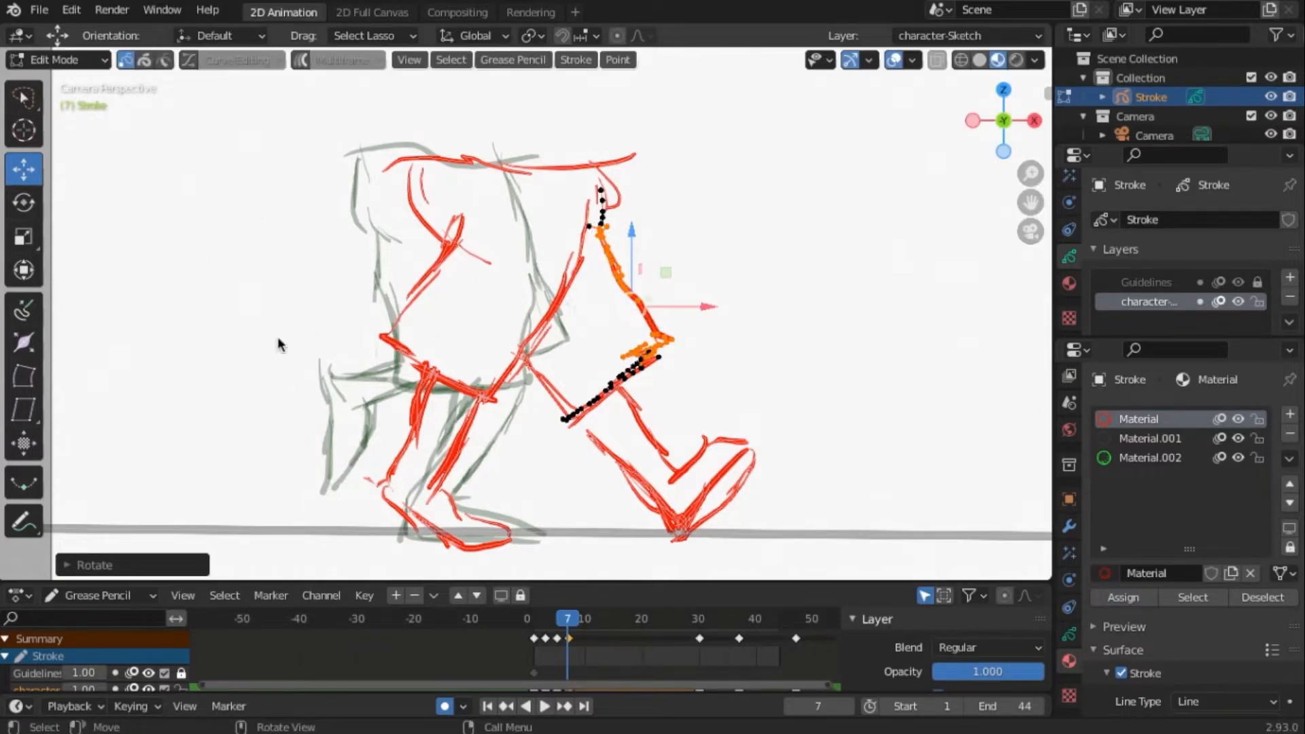
- Select all strokes at frame 7 and move the pose slightly forward along the X axis
left_click(95, 60)
key("a")
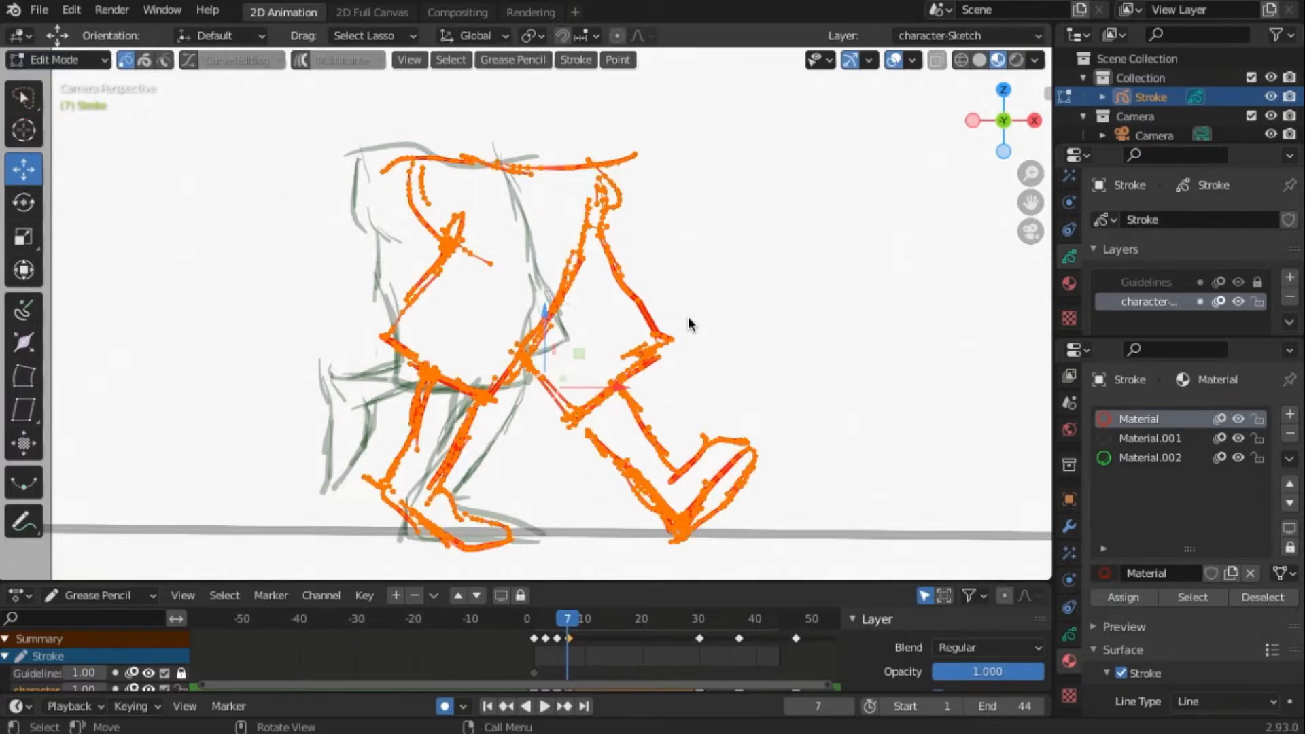
key("g")
key("x")
left_click(640, 385)
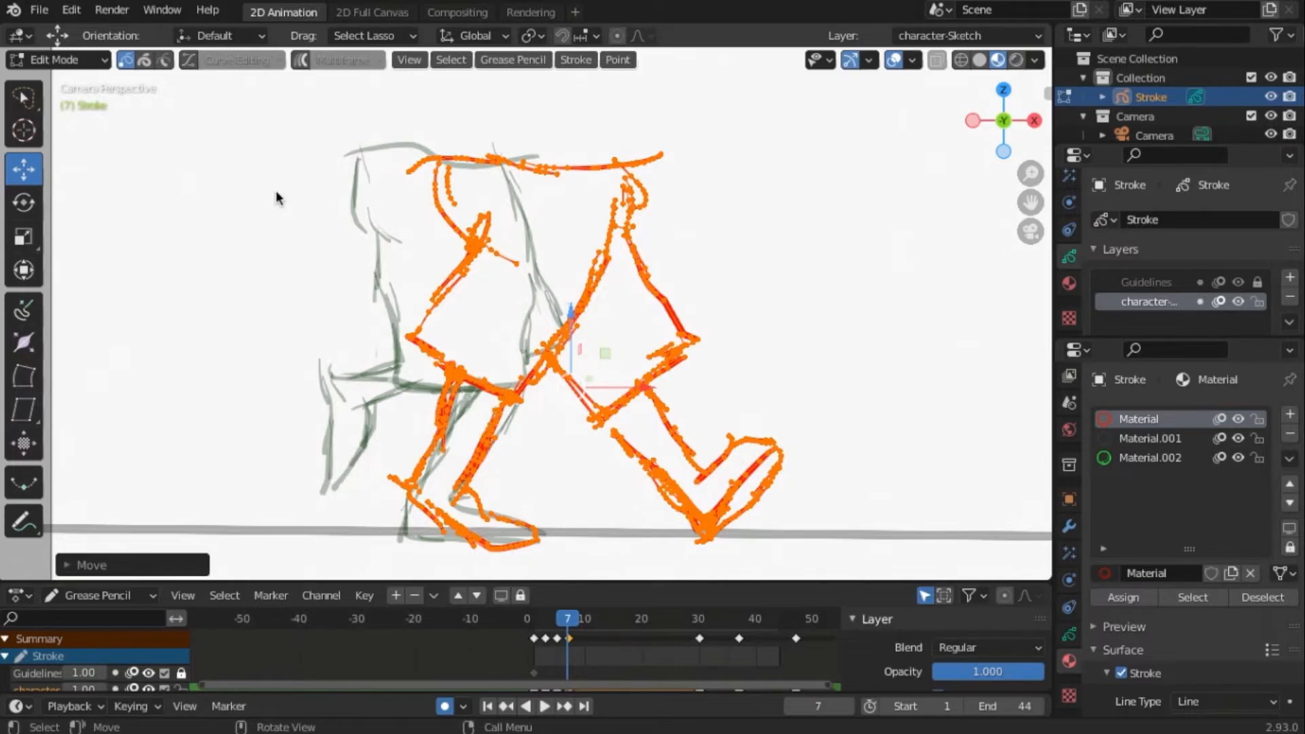
- Return to Draw Mode, check the poses around frames 5 and 6, and play back the walk
left_click(58, 60)
left_click(54, 143)
left_click(556, 631)
mouse_move(556, 631)
left_mouse_down()
mouse_move(539, 631)
mouse_move(561, 631)
left_mouse_up()
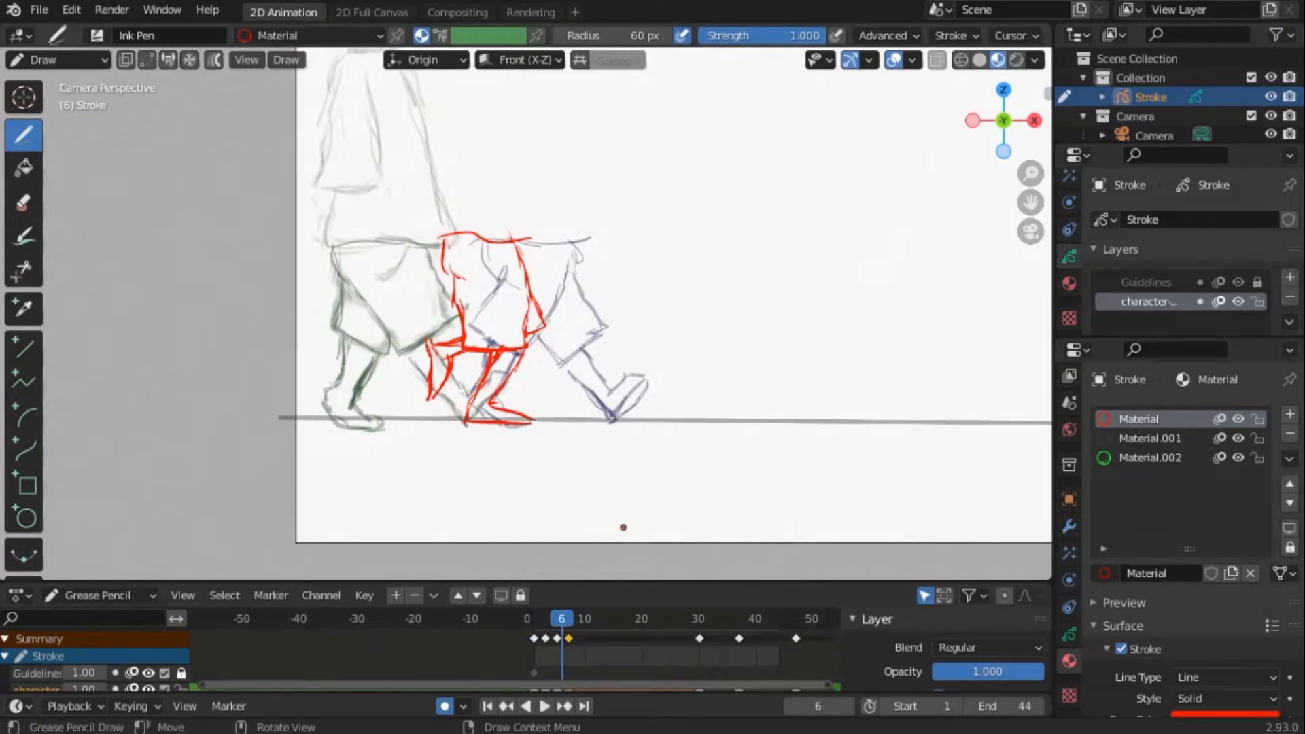
scroll(622, 529, "up", 2)
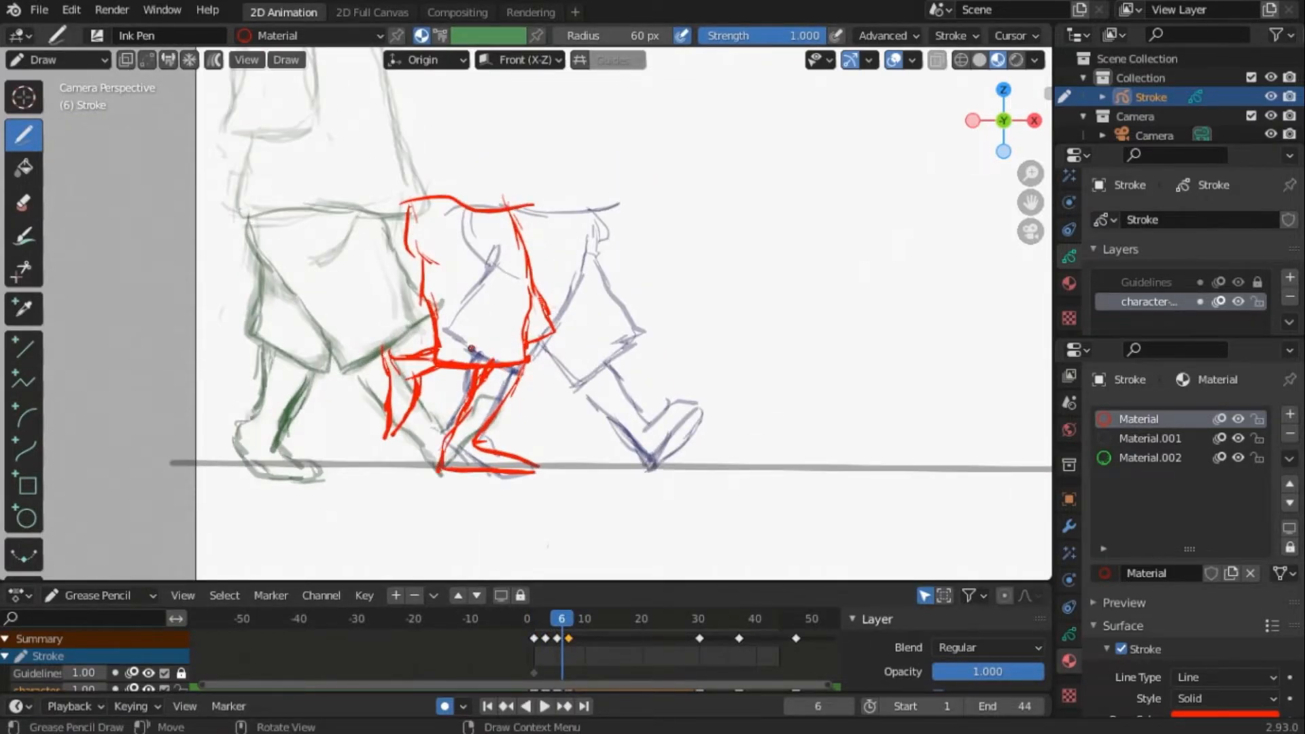
key("space")
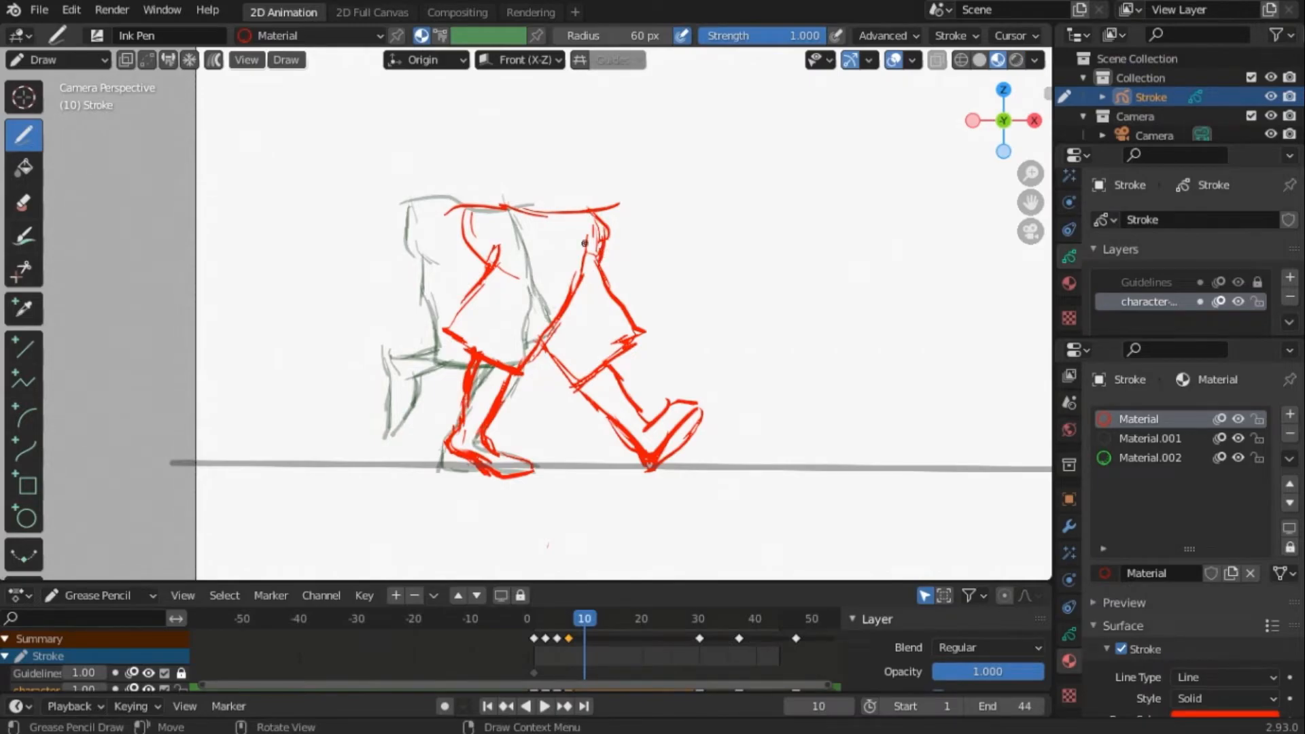
- Erase the stray line inside the shorts of the frame 7 pose and go back to frame 4
left_click_drag(529, 280, 511, 273, "ctrl")
left_click_drag(589, 620, 556, 626)
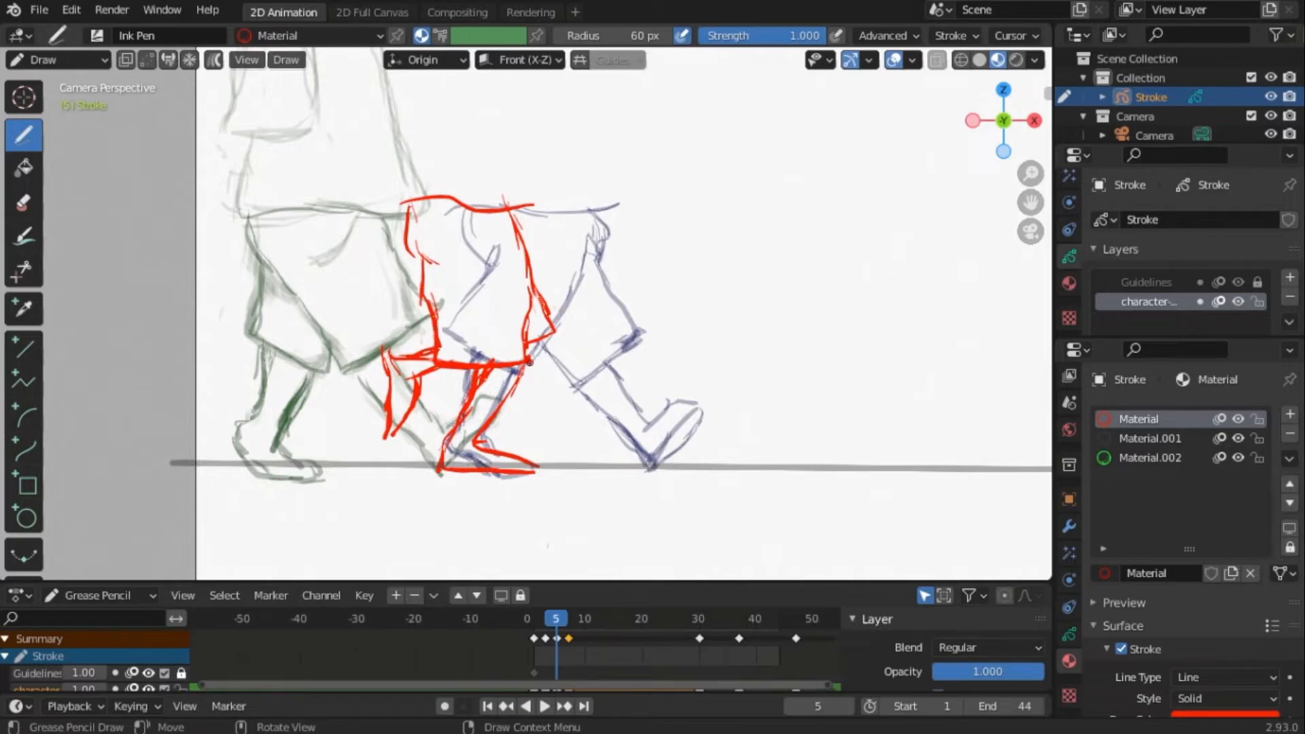
scroll(687, 643, "up", 5)
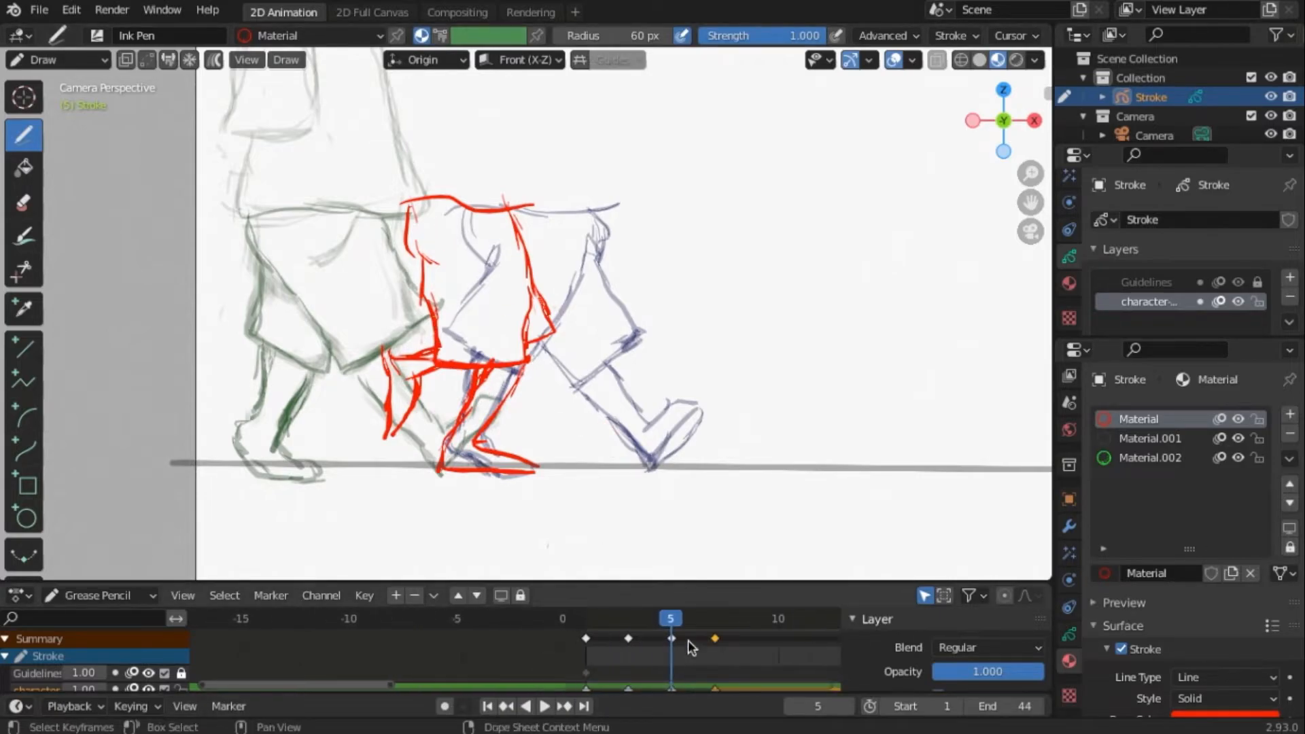
left_click(649, 618)
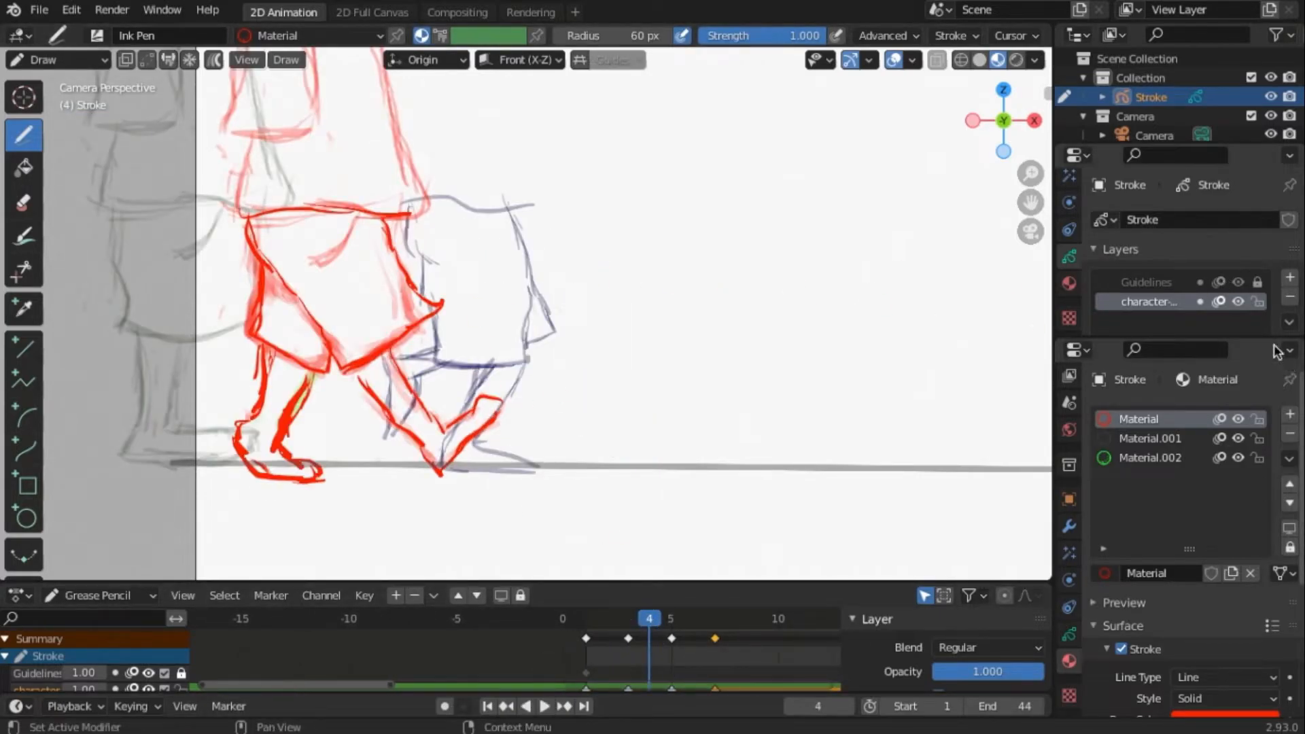
- Enable auto keying and review the poses with the character-Sketch layer's onion skinning turned off, turning it back on at frame 6
left_click(1221, 301)
left_click(444, 707)
key("Right")
key("Right")
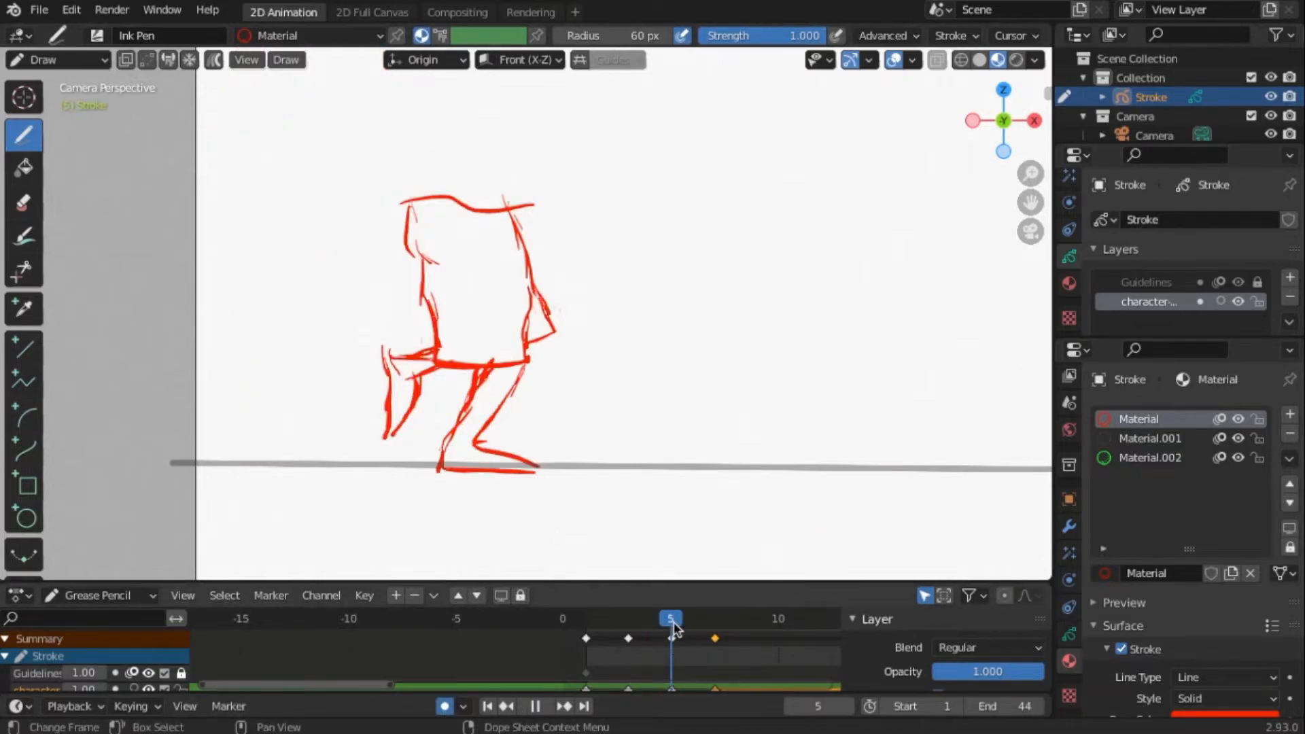
left_click(1220, 301)
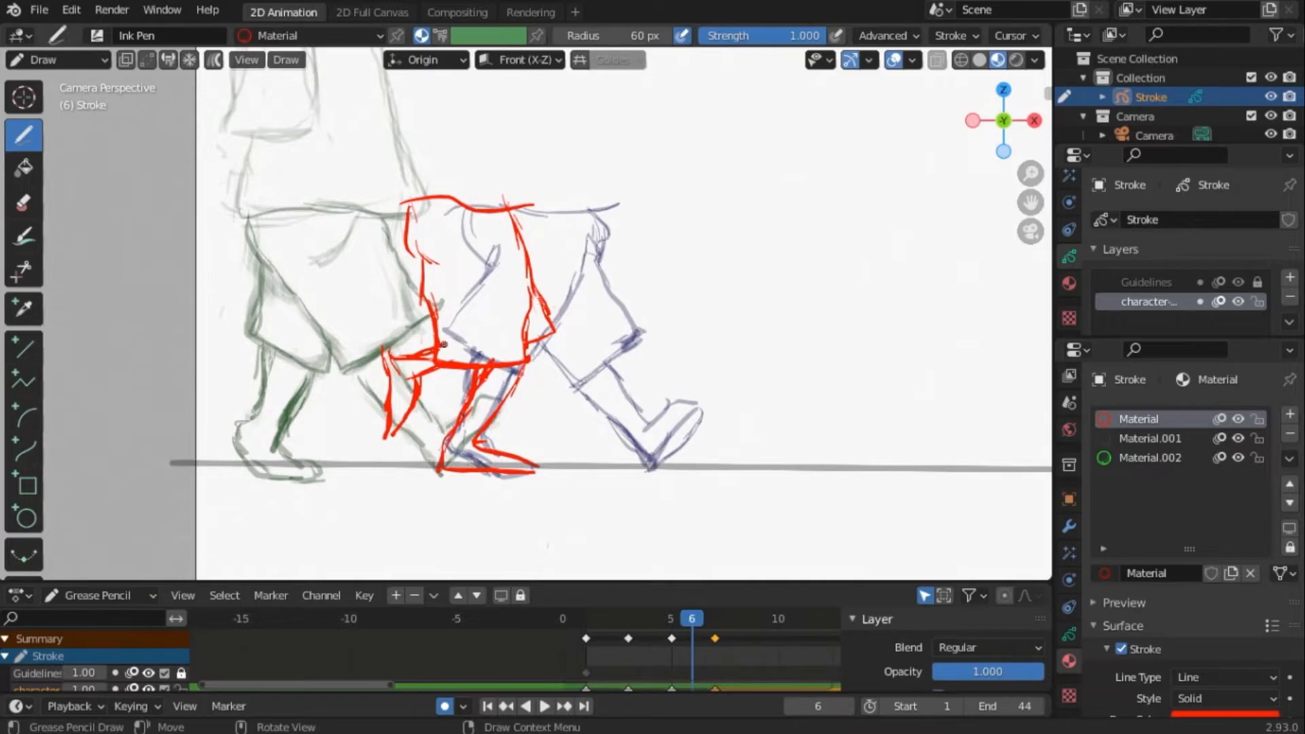
- Draw the in-between pose at frame 6 with the waist, shorts, lifted back leg and planted front leg, undoing a stray shin stroke
left_click(495, 320)
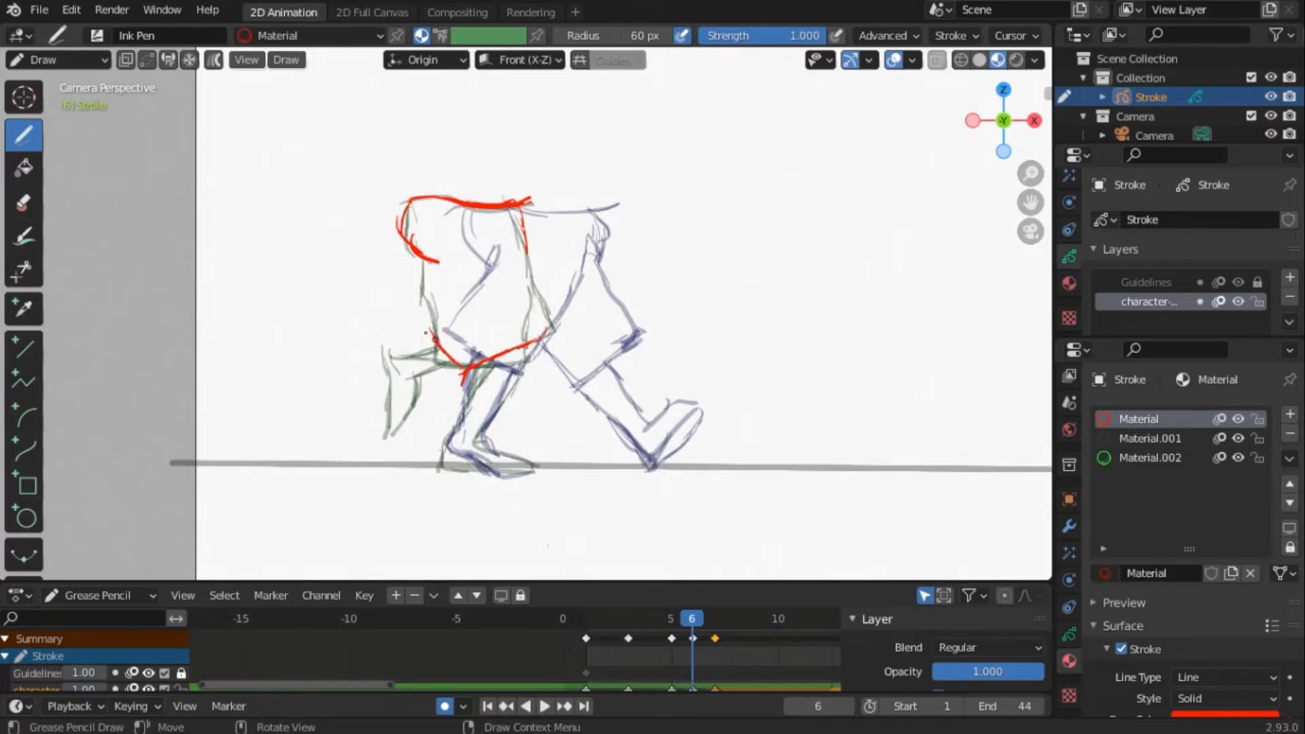
left_click_drag(414, 307, 471, 291)
mouse_move(431, 297)
left_mouse_down()
mouse_move(476, 283)
mouse_move(548, 304)
left_mouse_up()
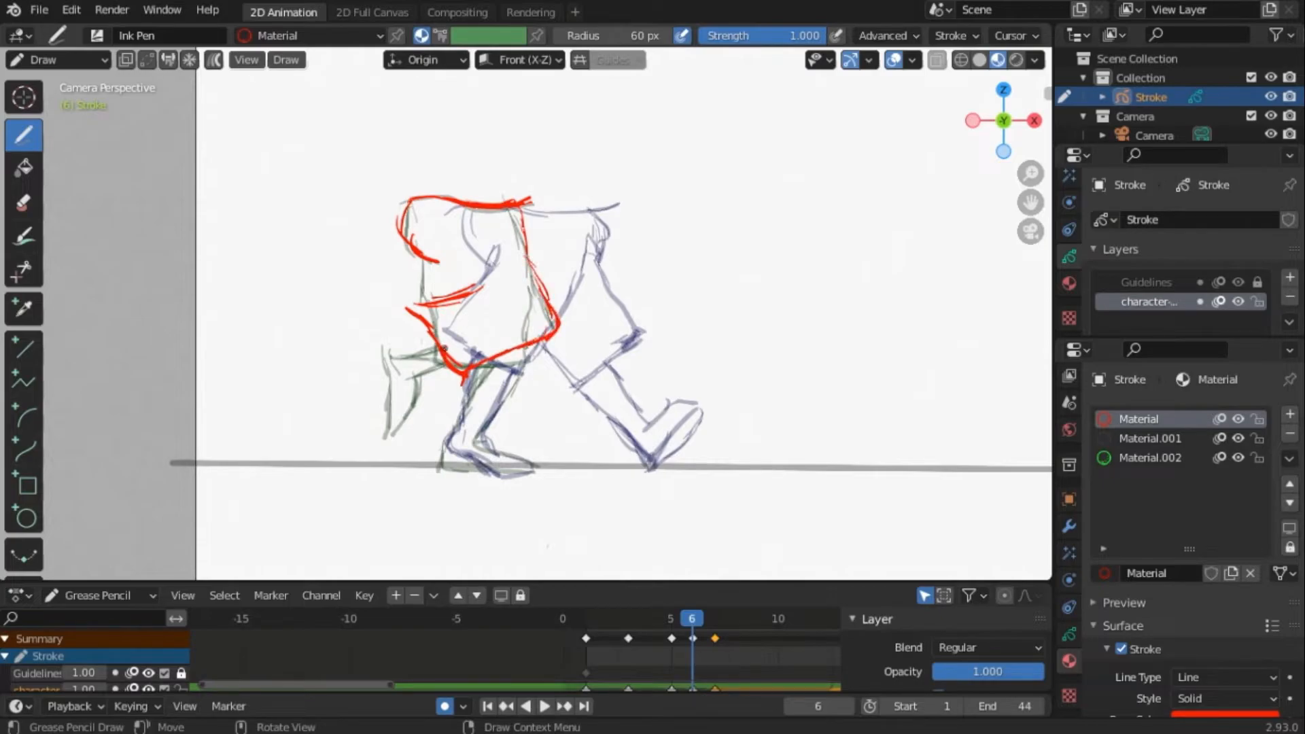
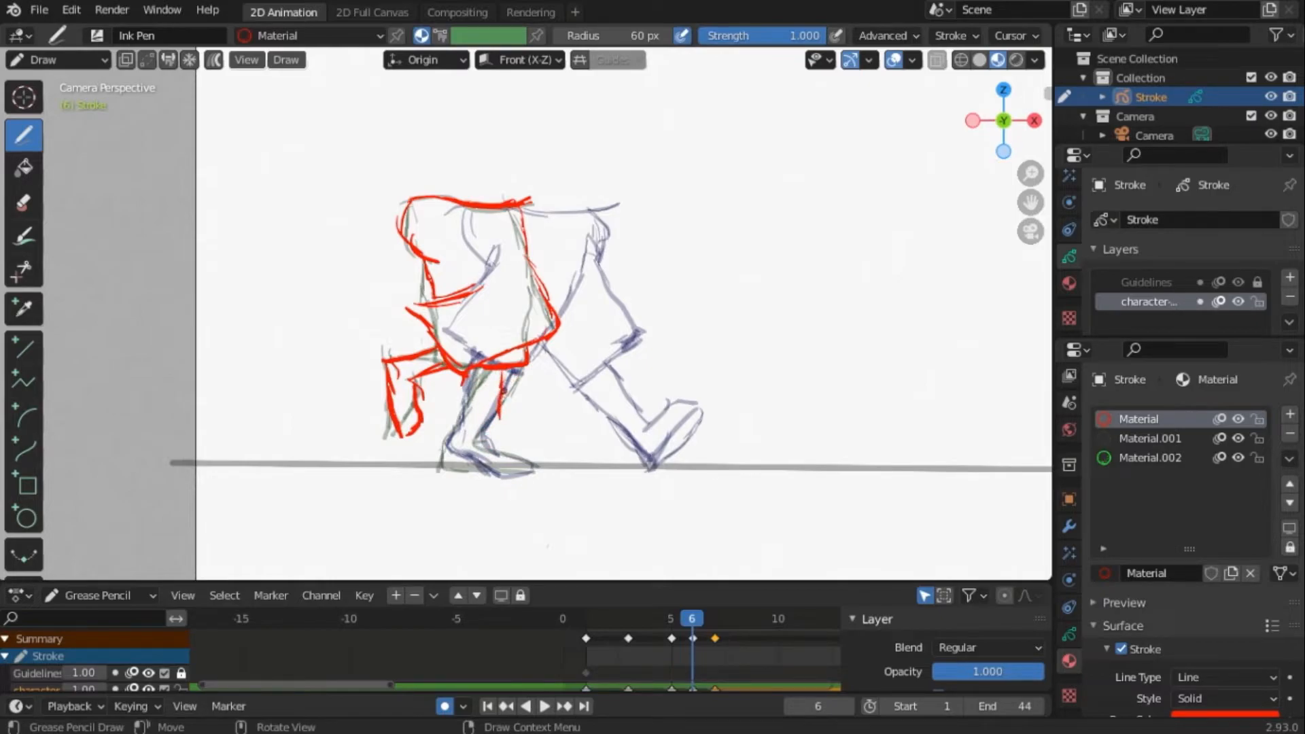
key("ctrl+z")
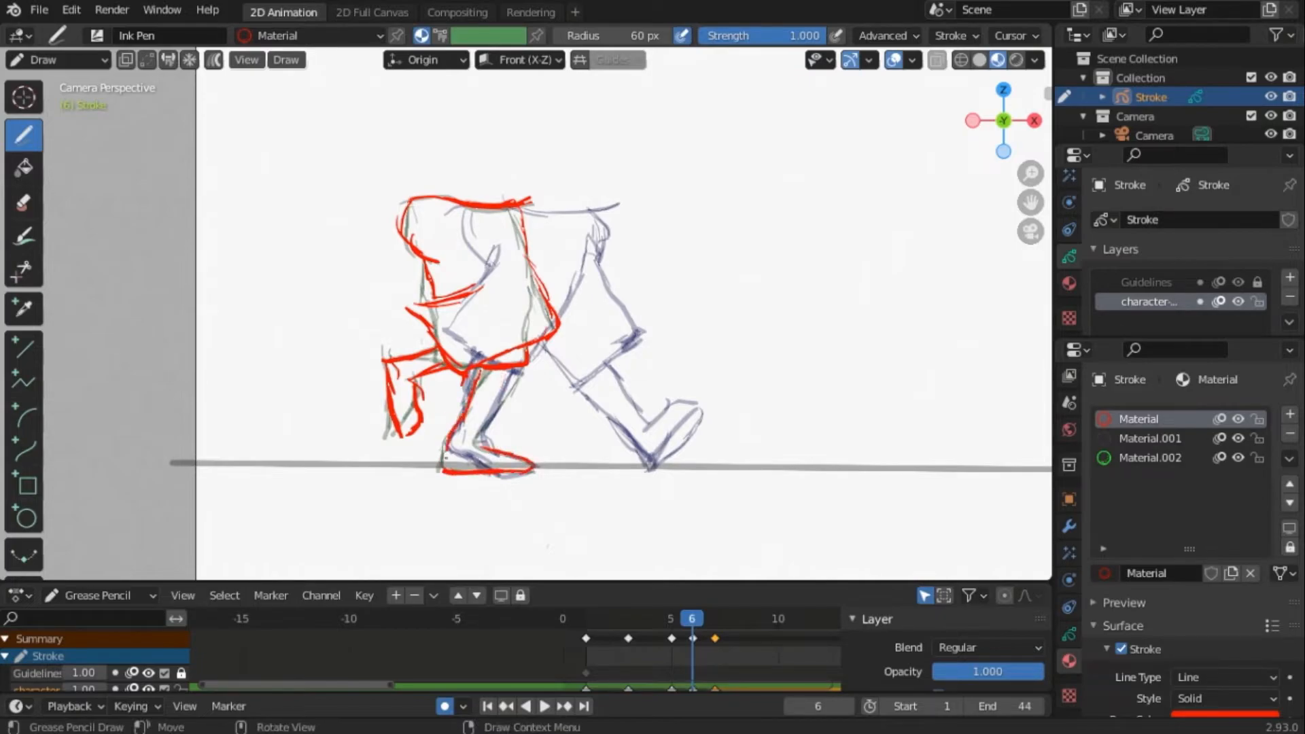
left_click_drag(525, 365, 478, 445)
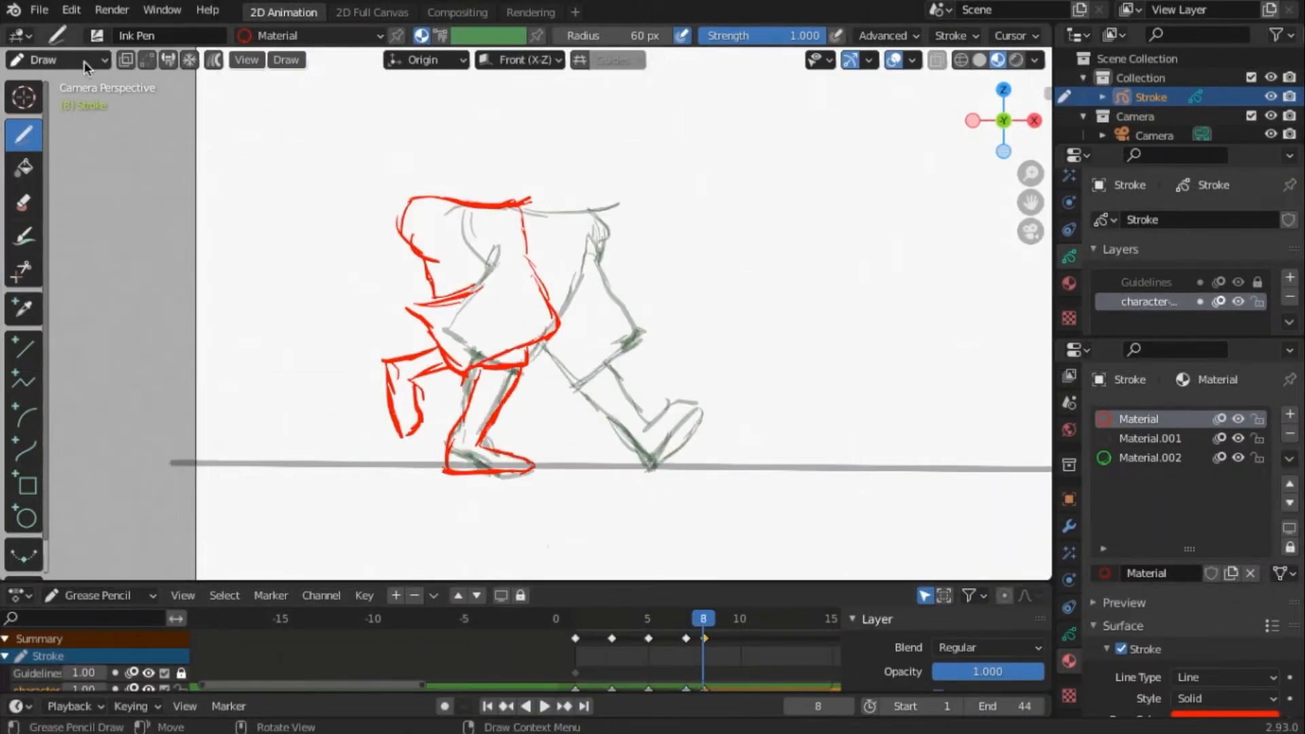
- In Edit Mode, select all strokes of the pose at frame 8 and move it forward along X, adjusting its height slightly
left_click(84, 62)
left_click(72, 101)
key("a")
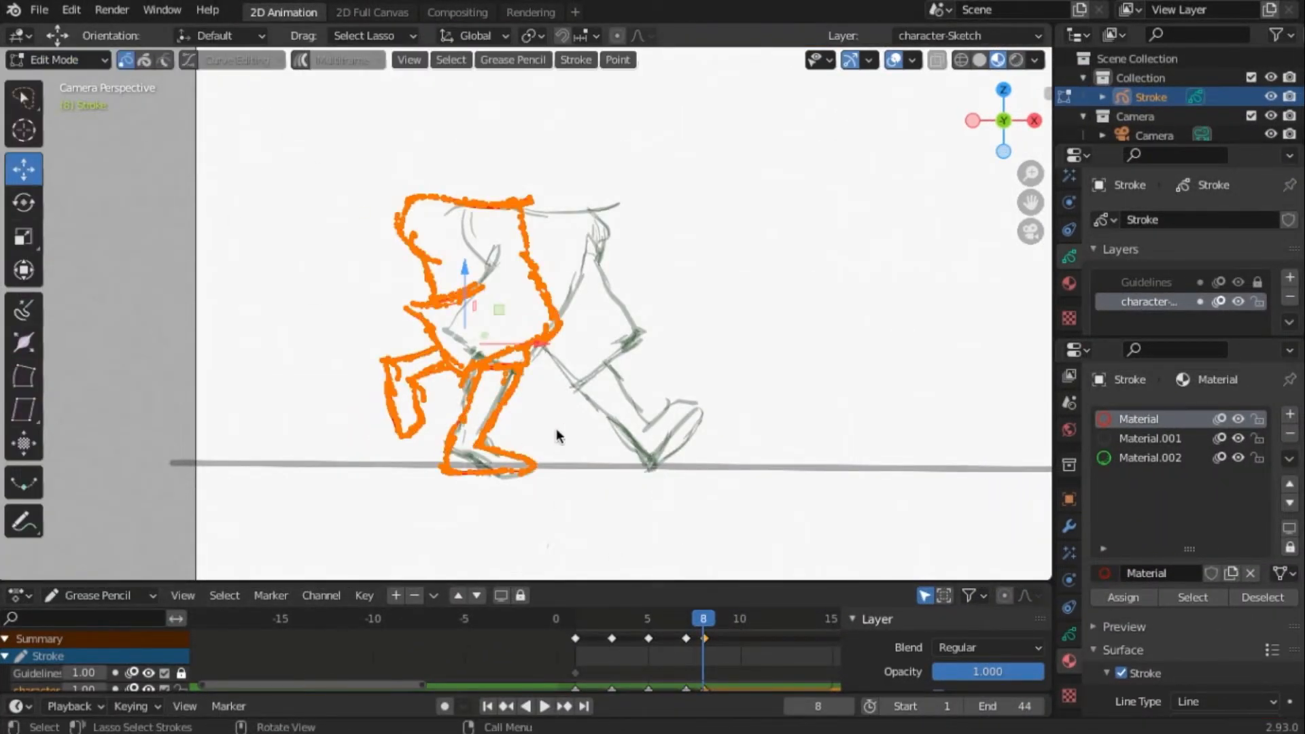
mouse_move(542, 342)
left_mouse_down()
mouse_move(760, 374)
mouse_move(557, 373)
mouse_move(739, 386)
left_mouse_up()
left_click_drag(657, 312, 658, 307)
left_click_drag(723, 339, 740, 338)
- Shift the frame 8 keyframe to frame 9 in the dope sheet
mouse_move(706, 619)
left_mouse_down()
mouse_move(719, 623)
mouse_move(579, 626)
left_mouse_up()
scroll(711, 650, "down", 2)
scroll(718, 652, "up", 6)
middle_click_drag(723, 654, 477, 662)
scroll(476, 662, "up", 9)
left_click_drag(537, 642, 586, 641)
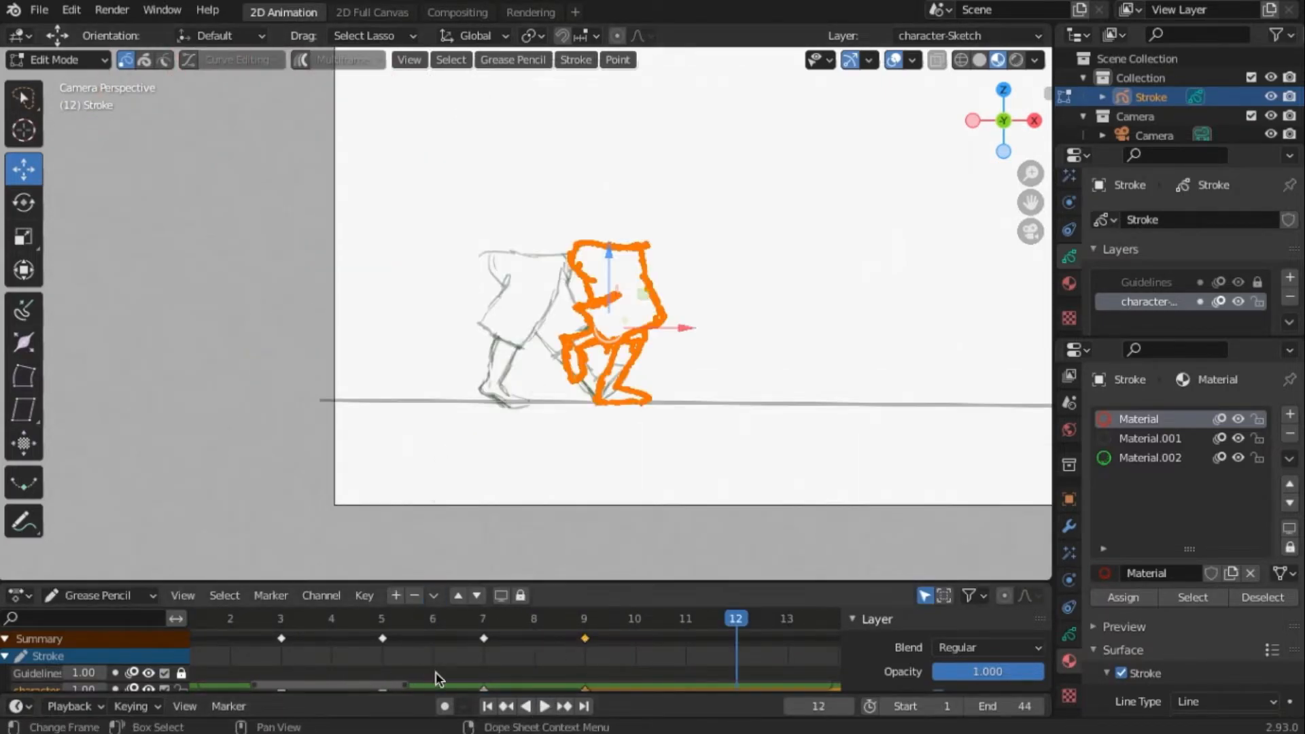
- Duplicate the frame 3 keyframe to frame 11 from Draw Mode and return to Edit Mode
left_click(96, 61)
left_click(75, 140)
mouse_move(486, 621)
left_mouse_down()
mouse_move(299, 634)
mouse_move(565, 675)
left_mouse_up()
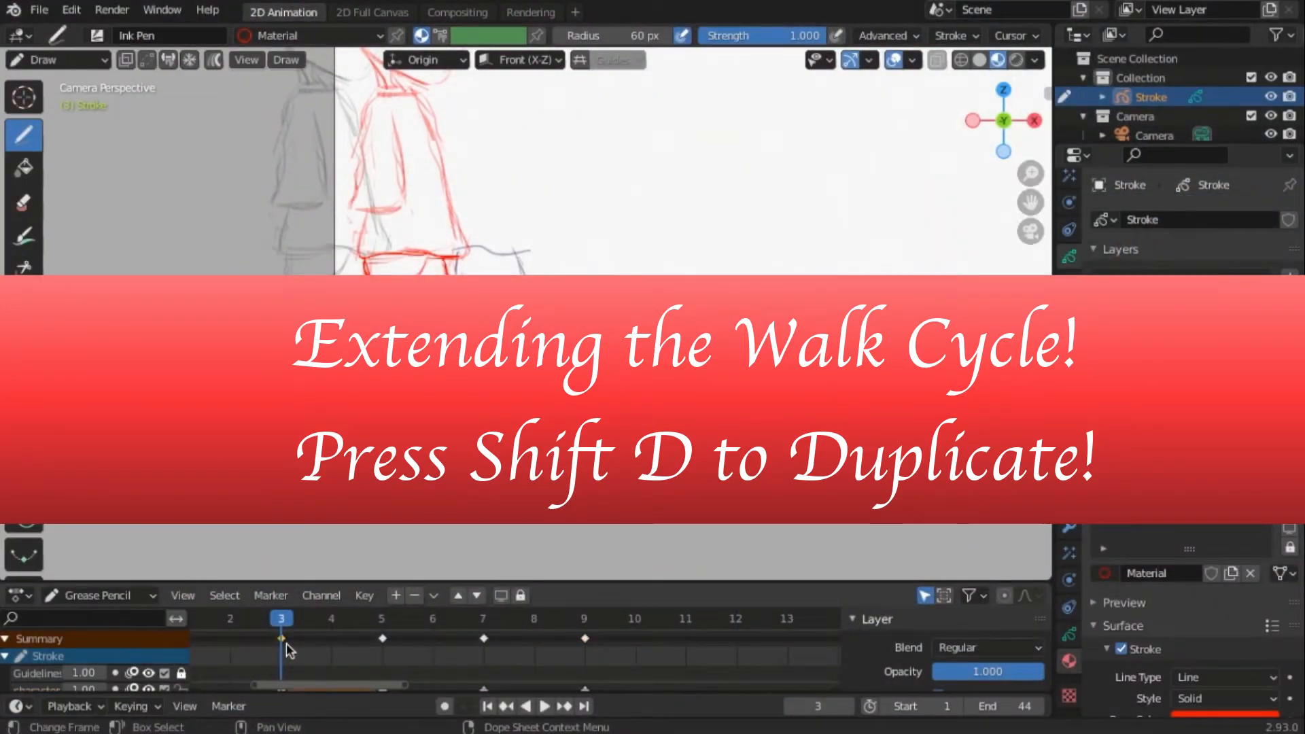
key("shift+d")
left_click(688, 643)
left_click(58, 60)
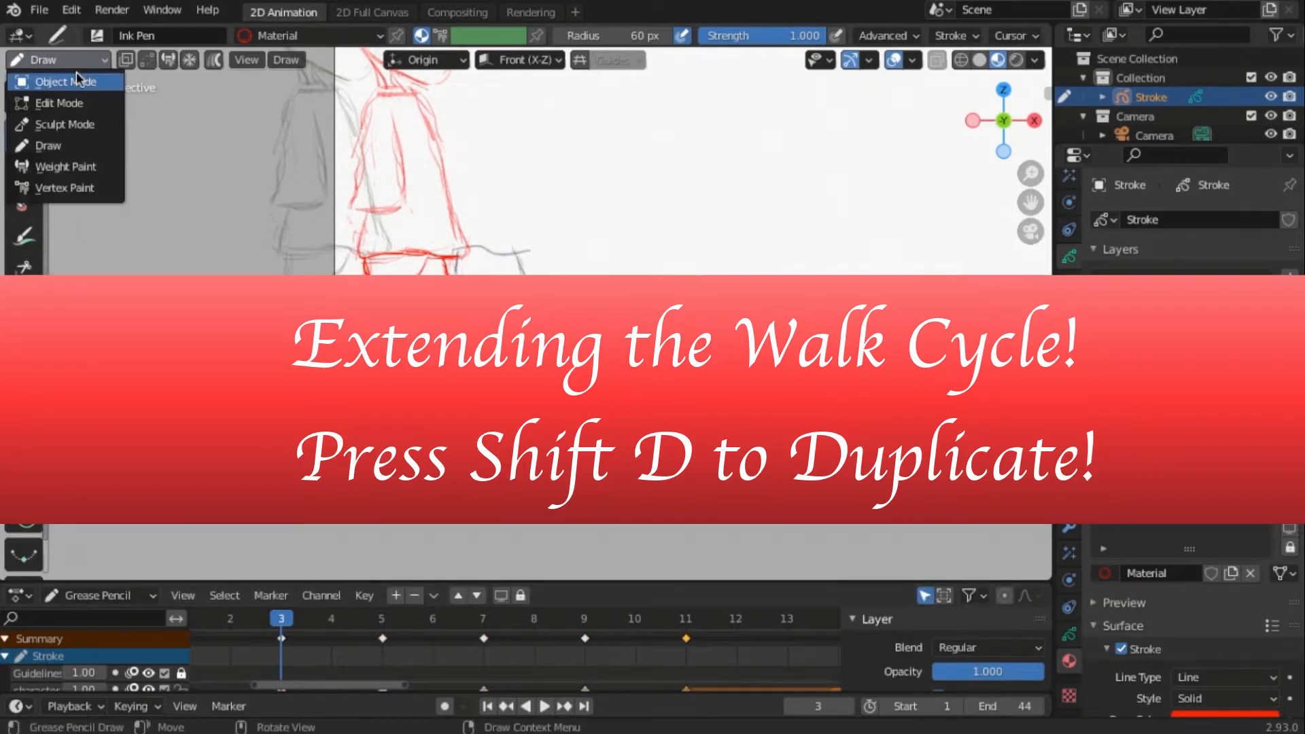
left_click(61, 98)
- Try moving all strokes of the frame 3 pose forward along the X axis, check playback and undo the move
key("a")
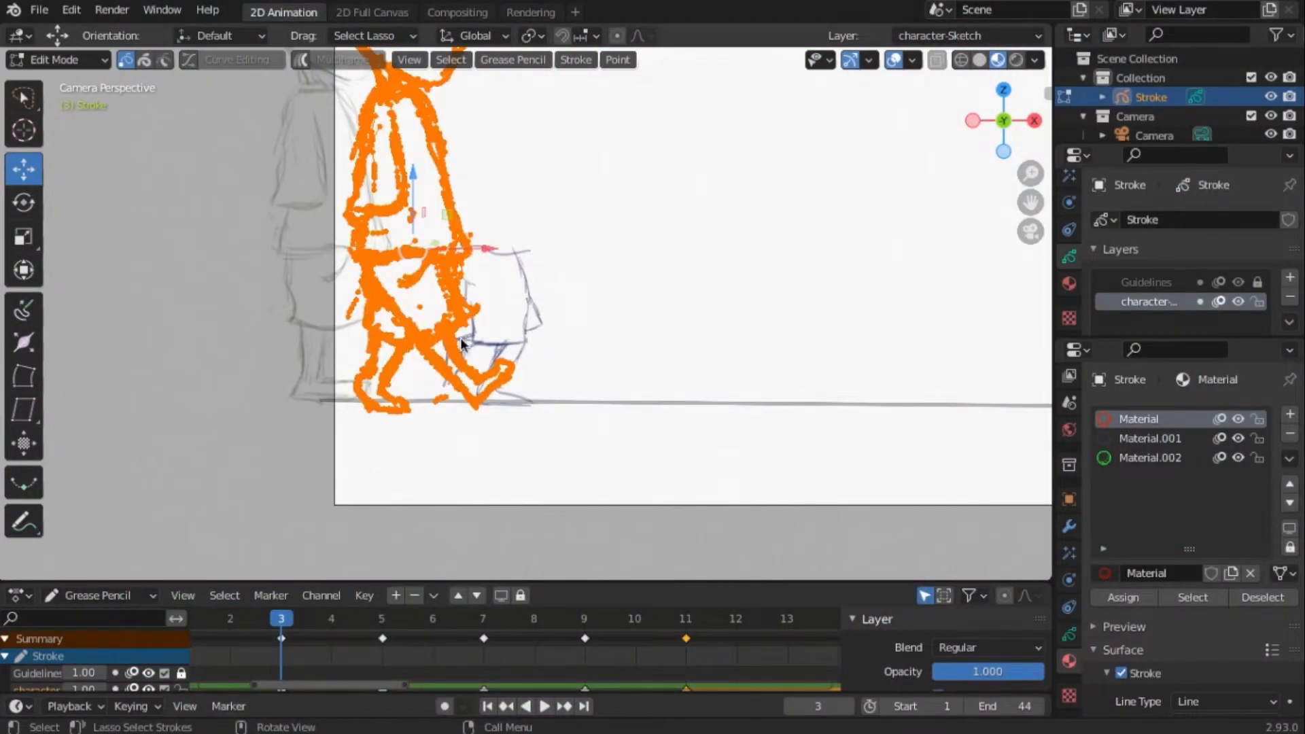
key("g")
key("x")
left_click(663, 281)
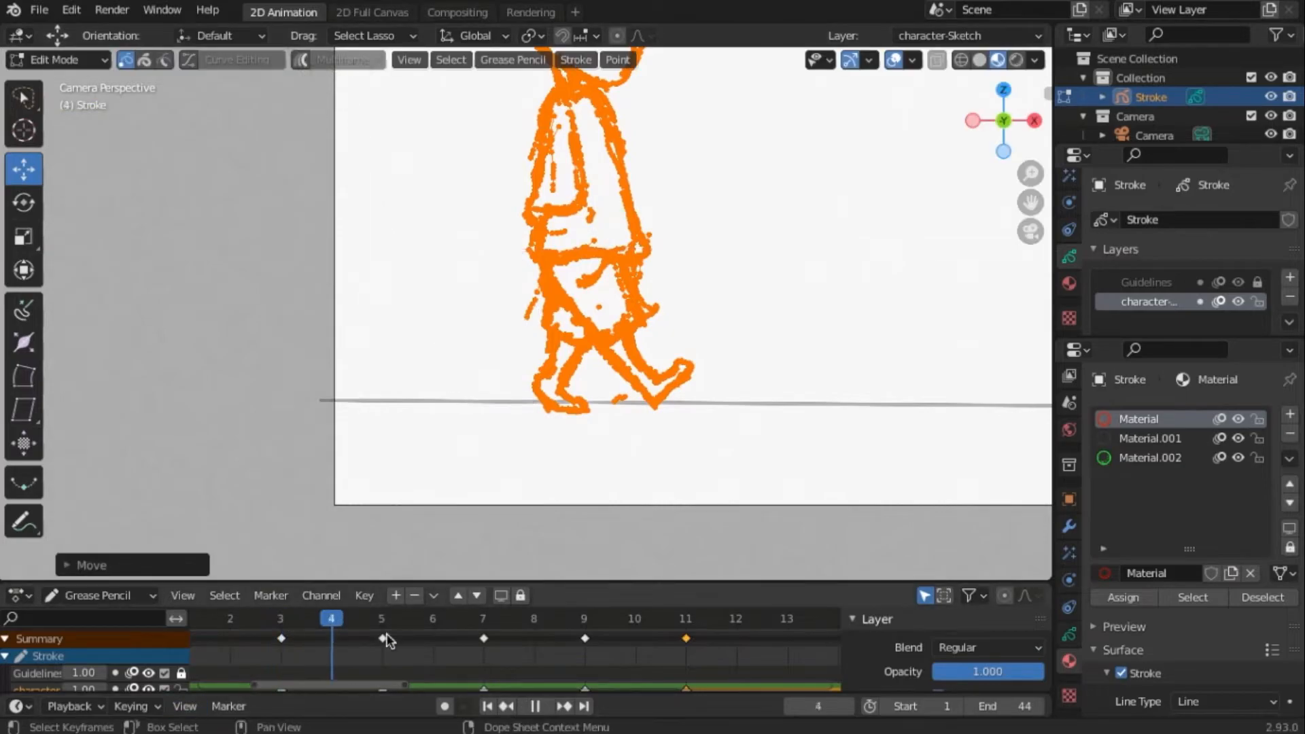
key("space")
left_click_drag(692, 626, 286, 621)
key("ctrl+z")
- At frame 11, select all strokes, move them about 1.34 m forward along X and raise them slightly
left_click(685, 620)
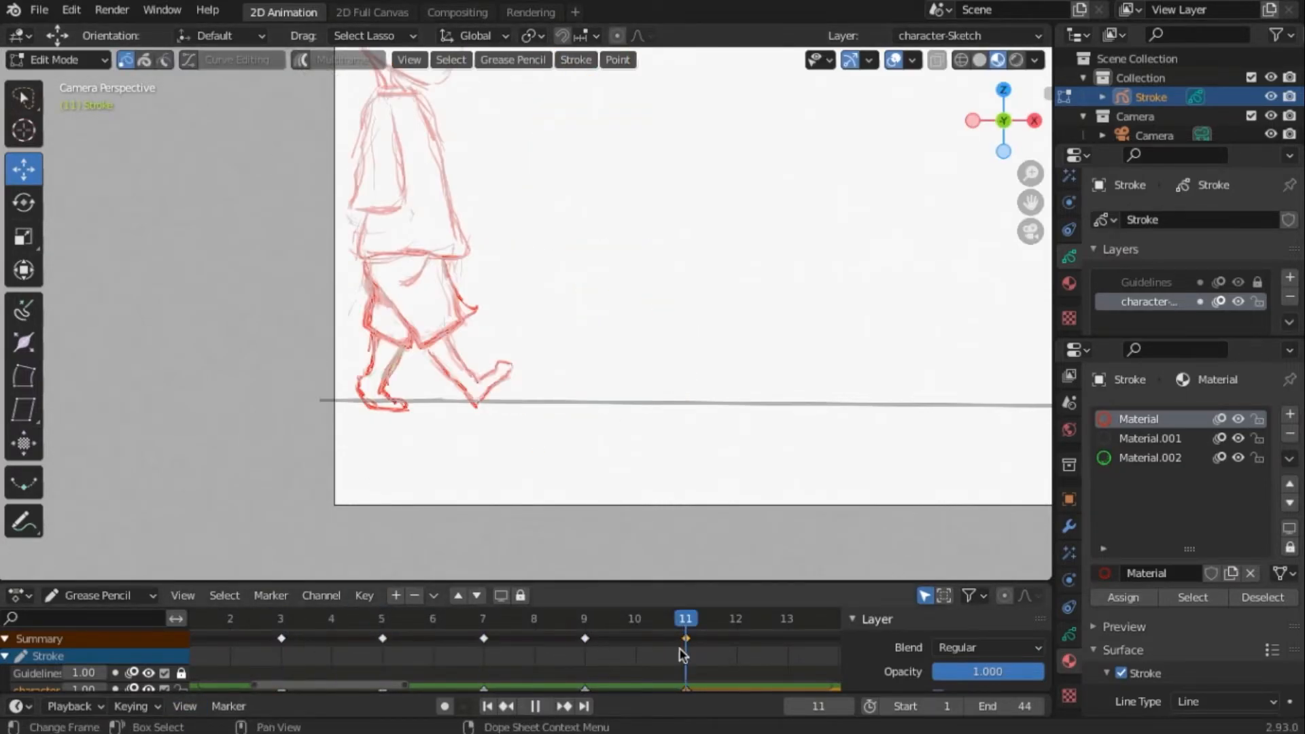
key("a")
key("g")
key("x")
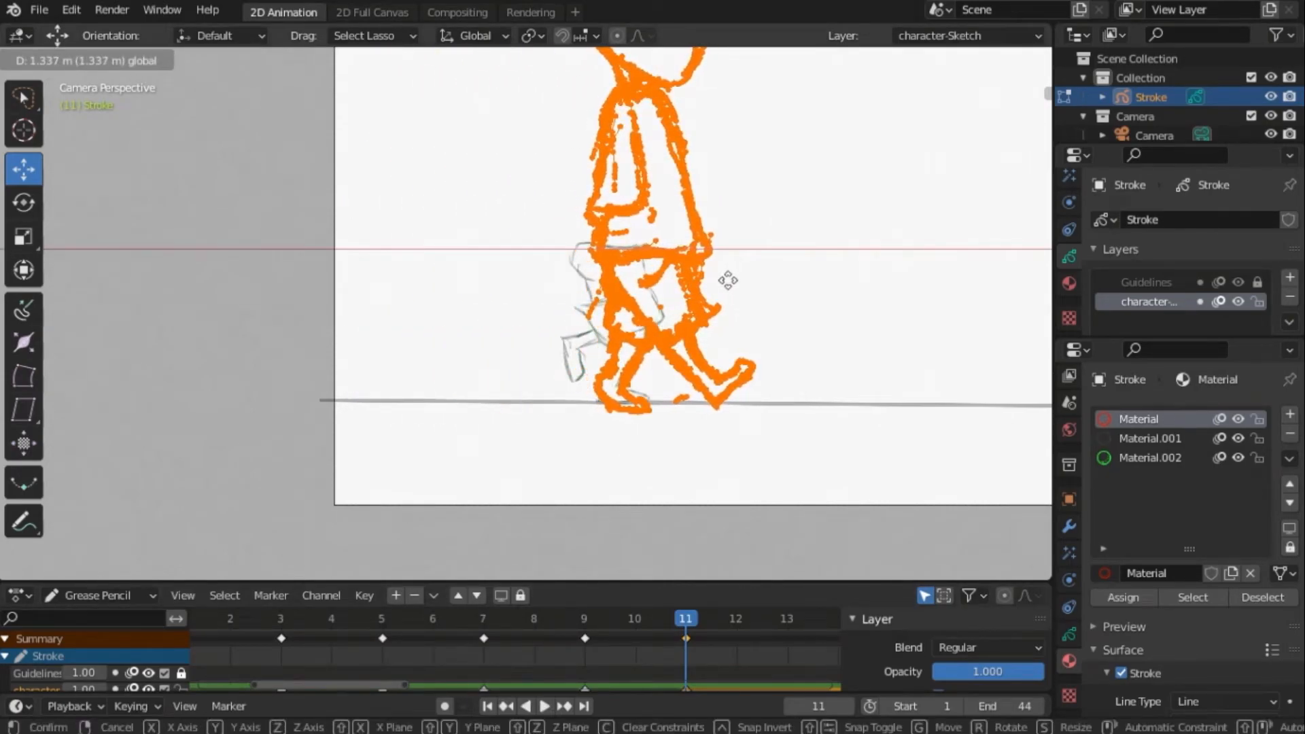
left_click_drag(728, 280, 728, 280)
left_click_drag(654, 219, 653, 212)
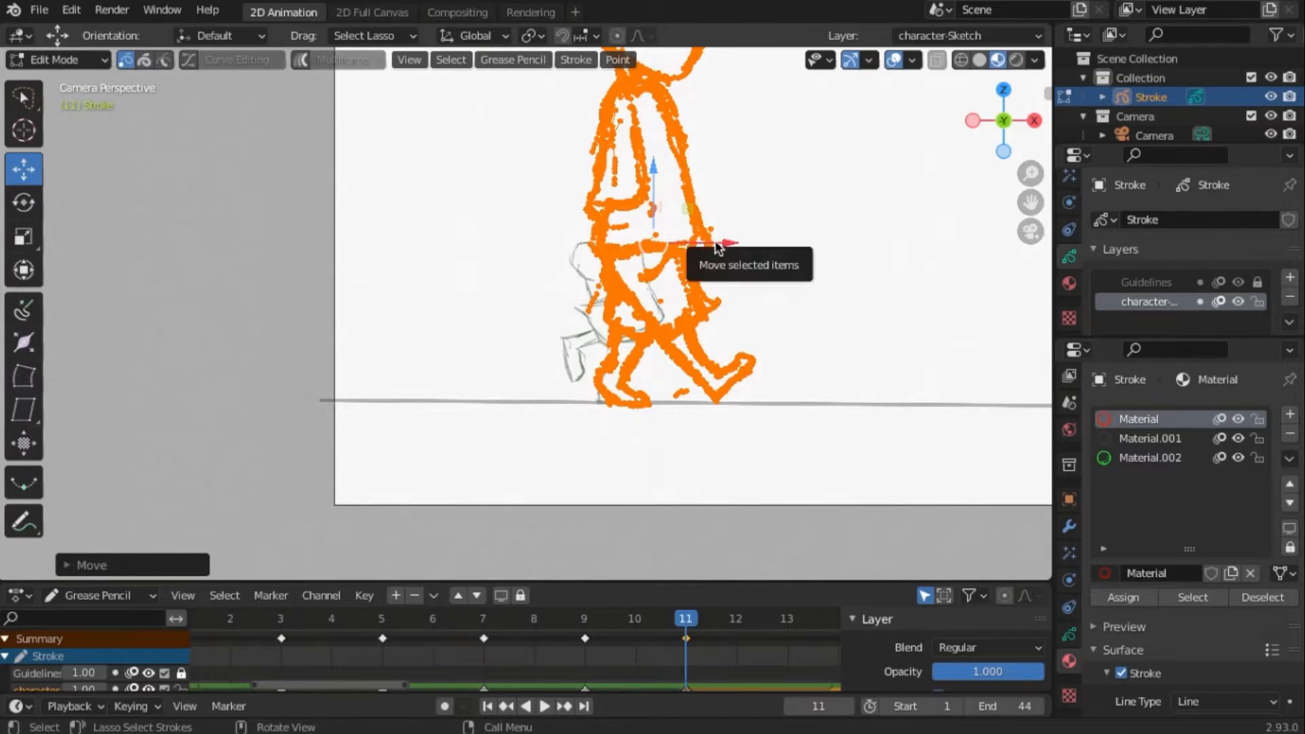
- Duplicate the frame 5 keyframe 8 frames forward to frame 13
mouse_move(686, 632)
left_mouse_down()
mouse_move(383, 650)
mouse_move(268, 638)
mouse_move(386, 642)
left_mouse_up()
left_click(386, 643)
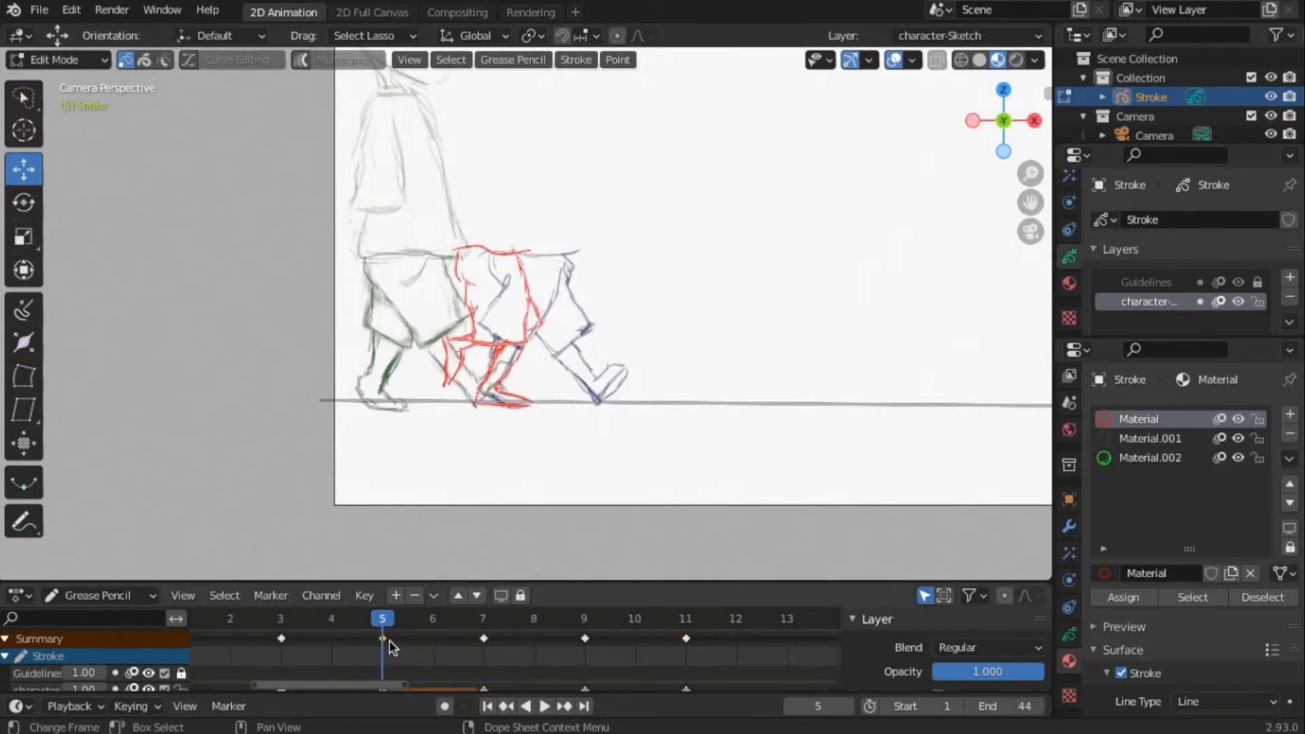
key("shift+d")
type("8")
key("Return")
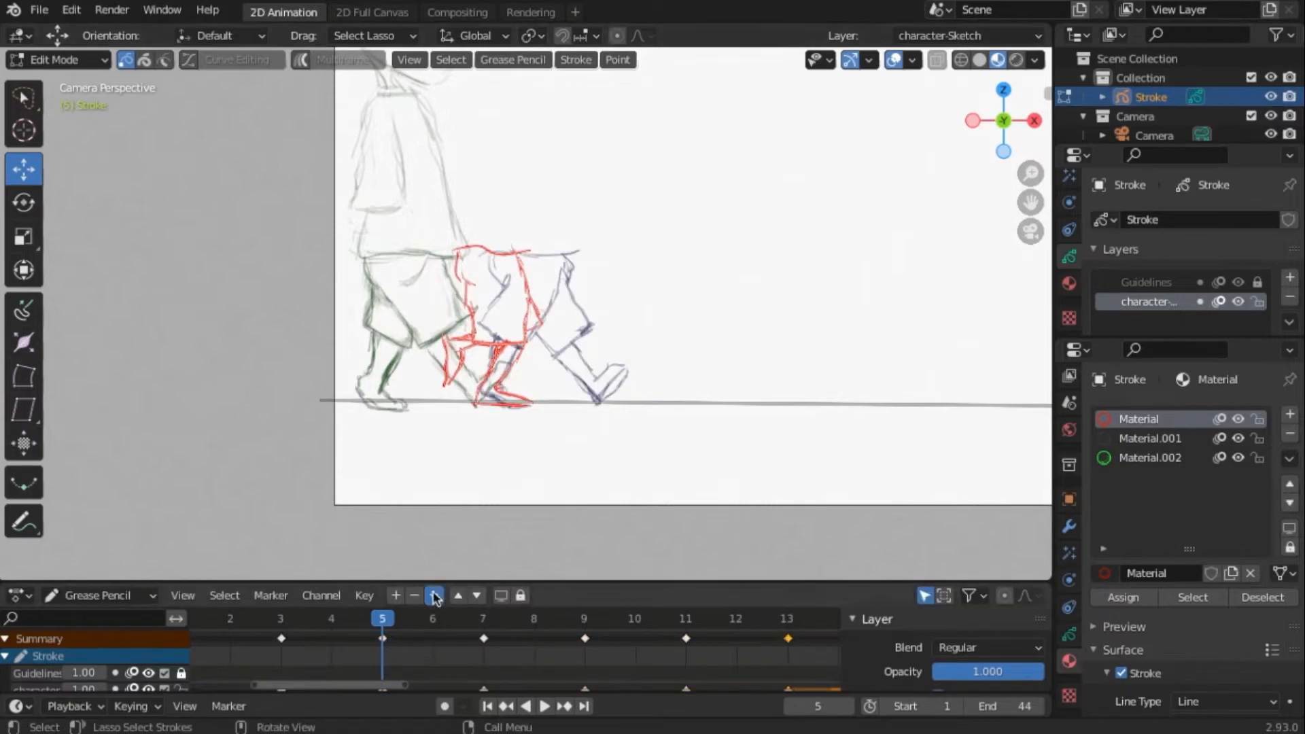
key("a")
key("ctrl+z")
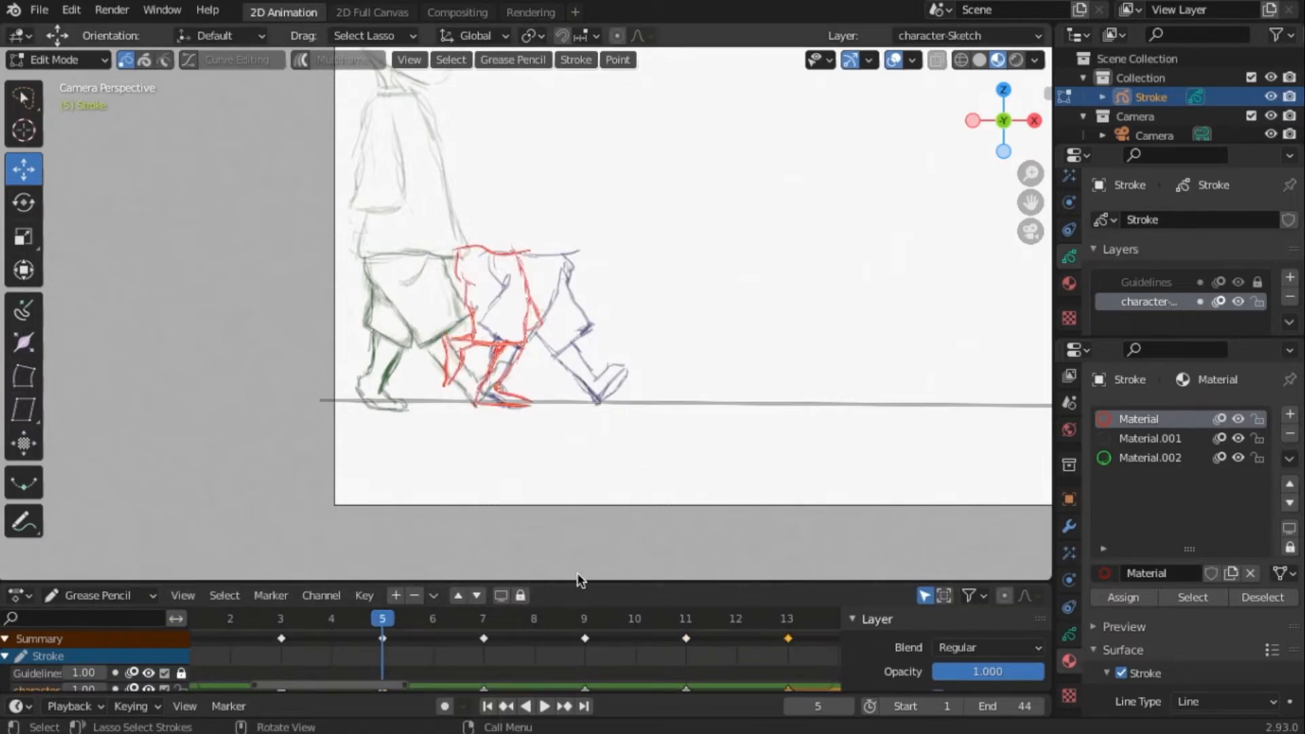
- At frame 13, move the whole pose forward along X beyond the frame 11 pose, scale it up slightly and nudge it into place
left_click_drag(417, 620, 780, 639)
key("a")
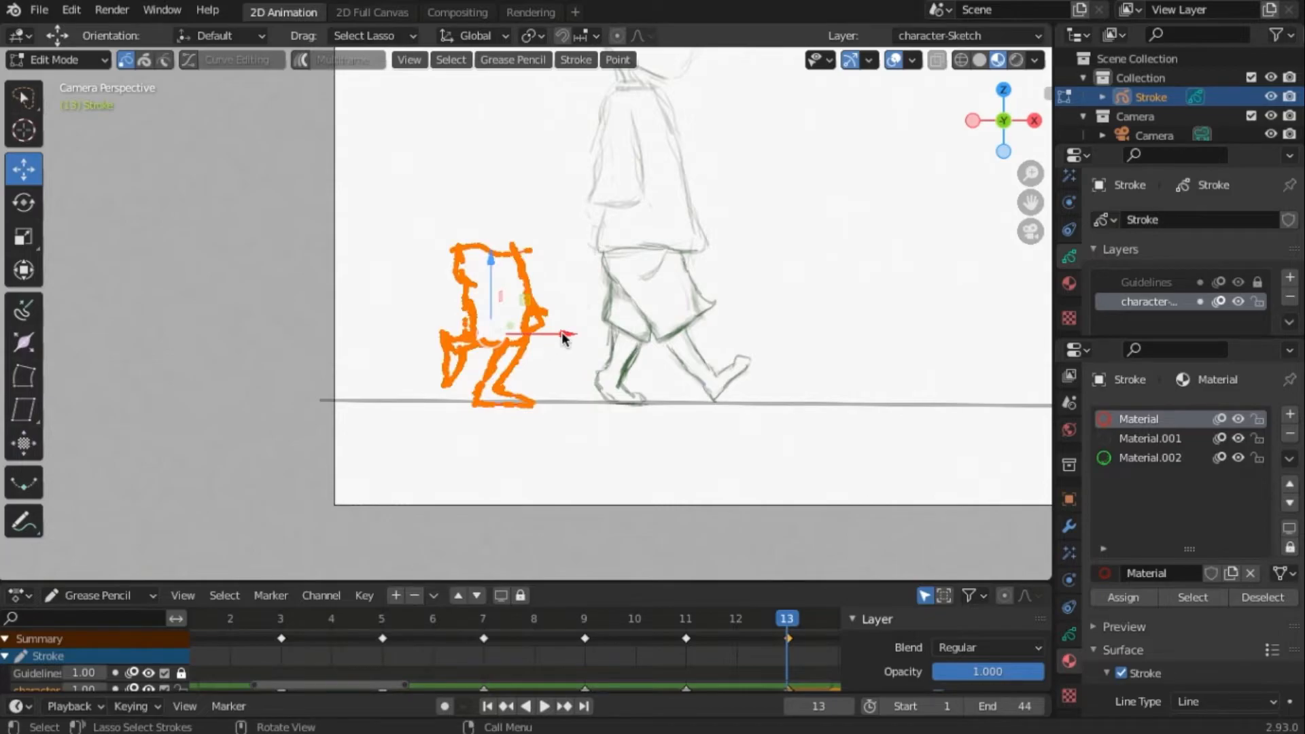
left_click_drag(554, 338, 800, 365)
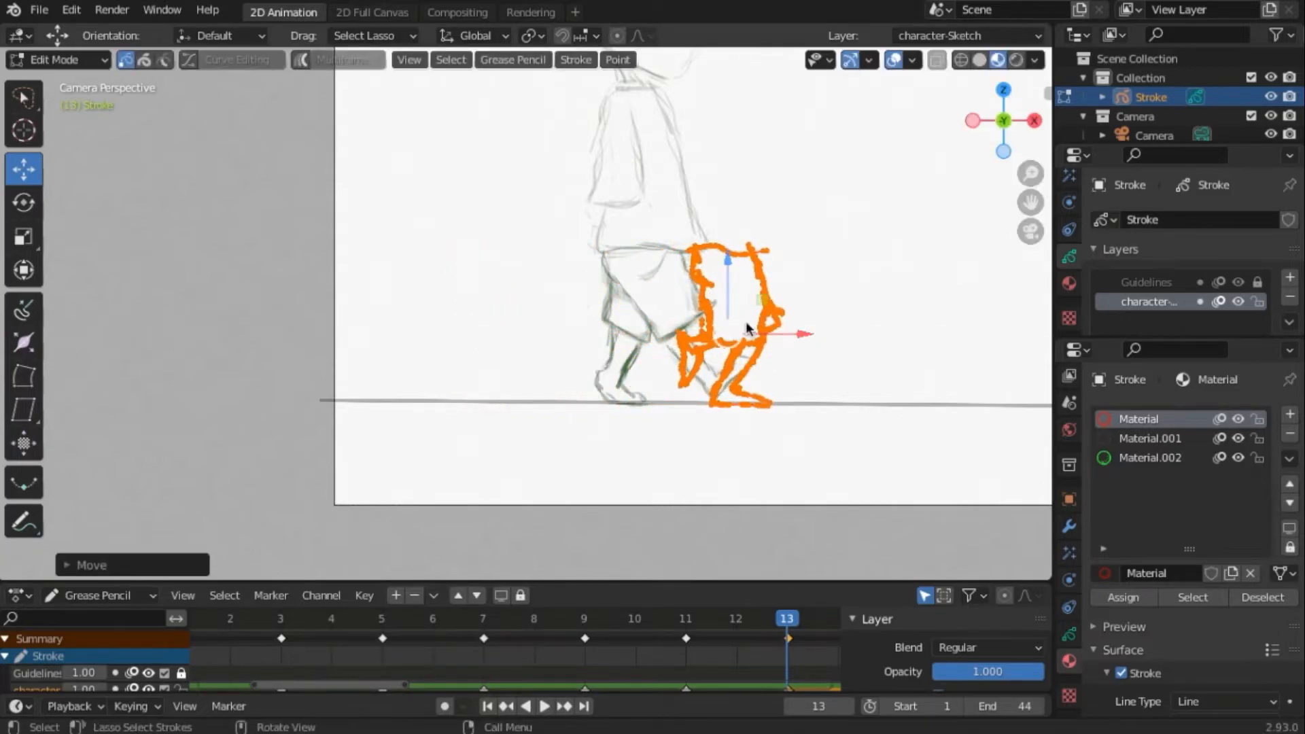
key("s")
left_click(820, 506)
left_click_drag(730, 293, 734, 286)
left_click_drag(817, 329, 814, 329)
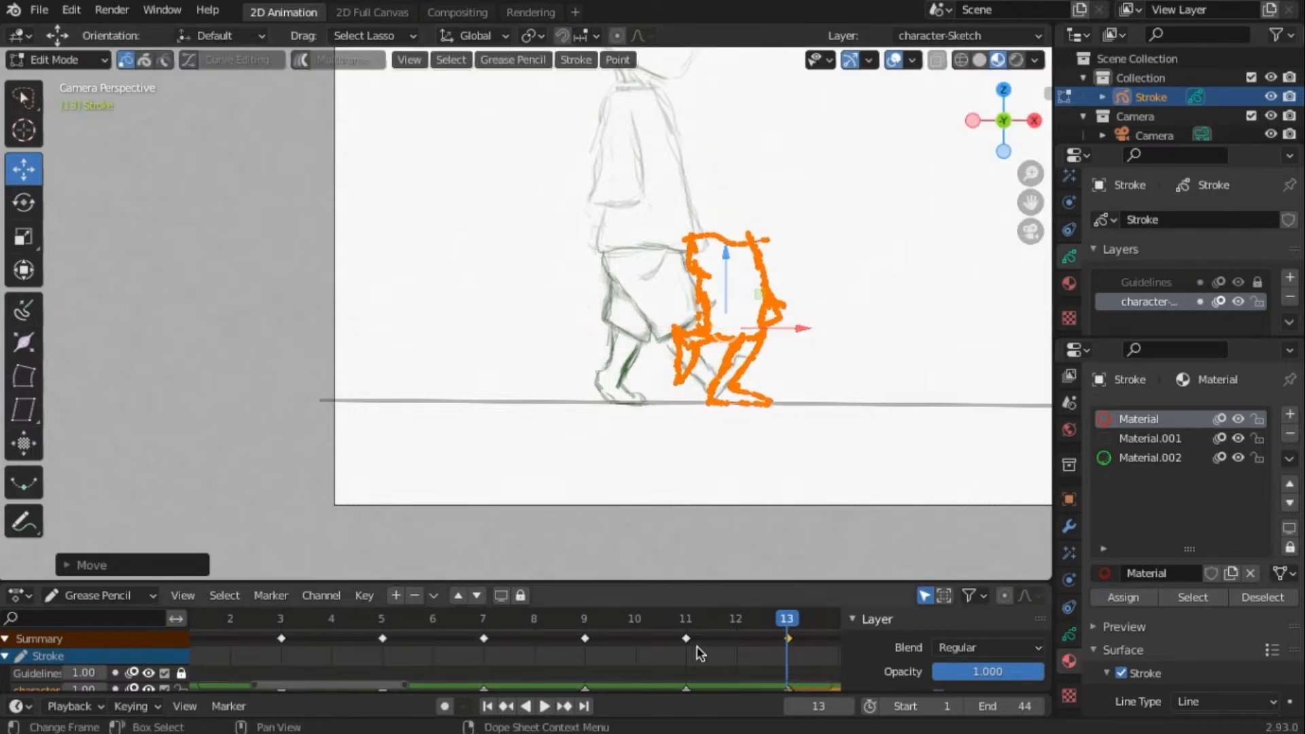
- Play back and scrub through the extended walk to check the poses up to frame 13
key("space")
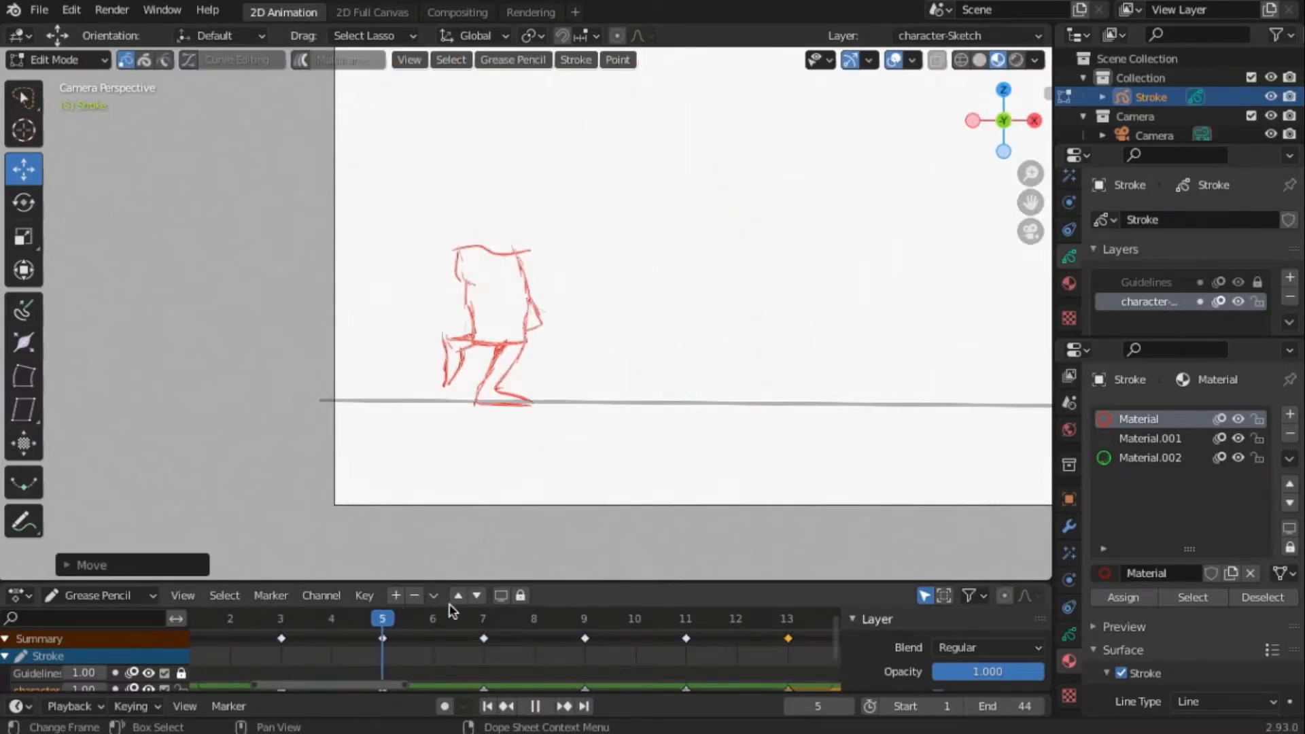
key("space")
scroll(810, 443, "down", 1)
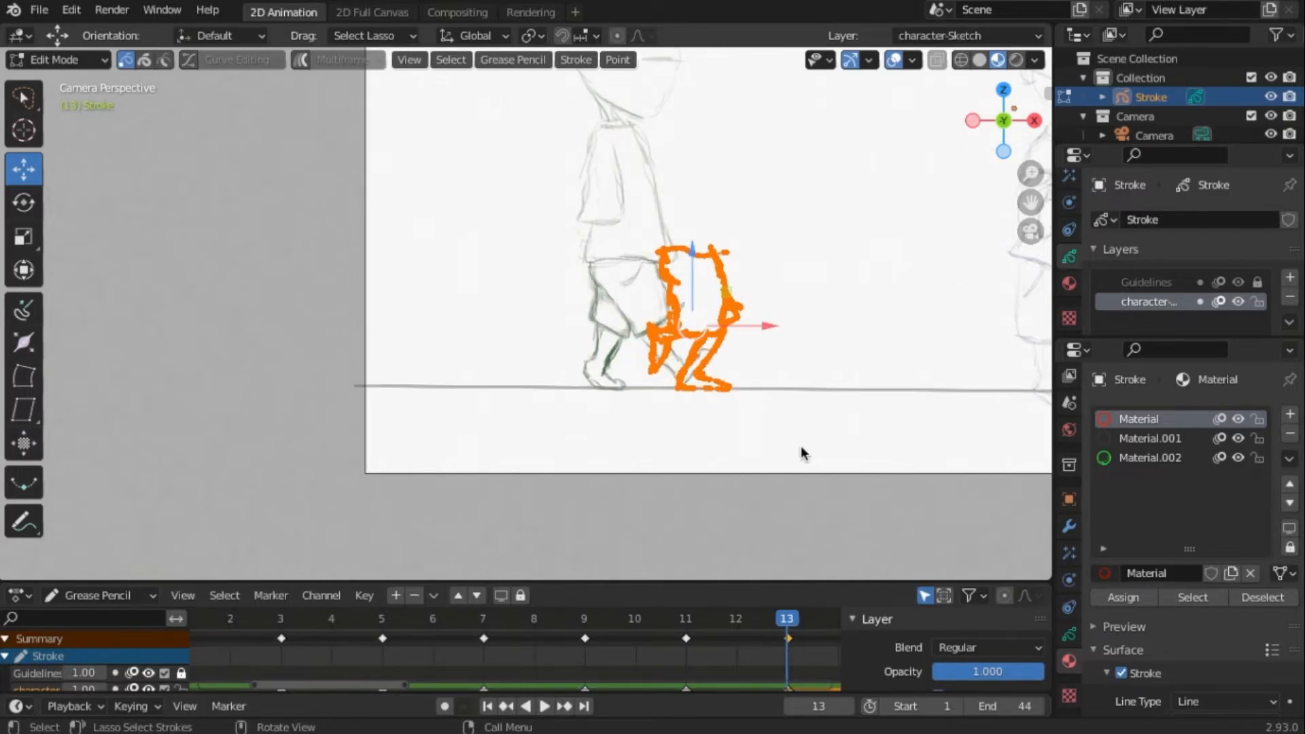
left_click_drag(792, 619, 295, 630)
key("space")
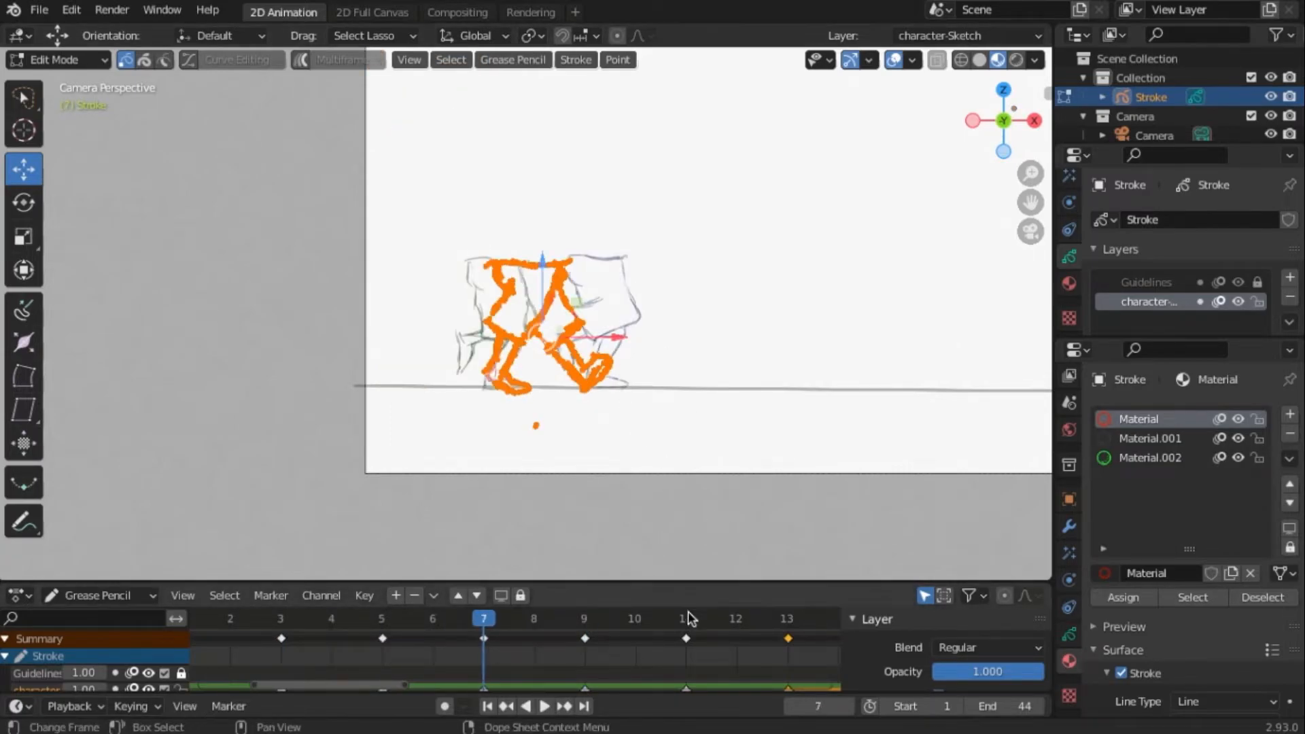
key("Escape")
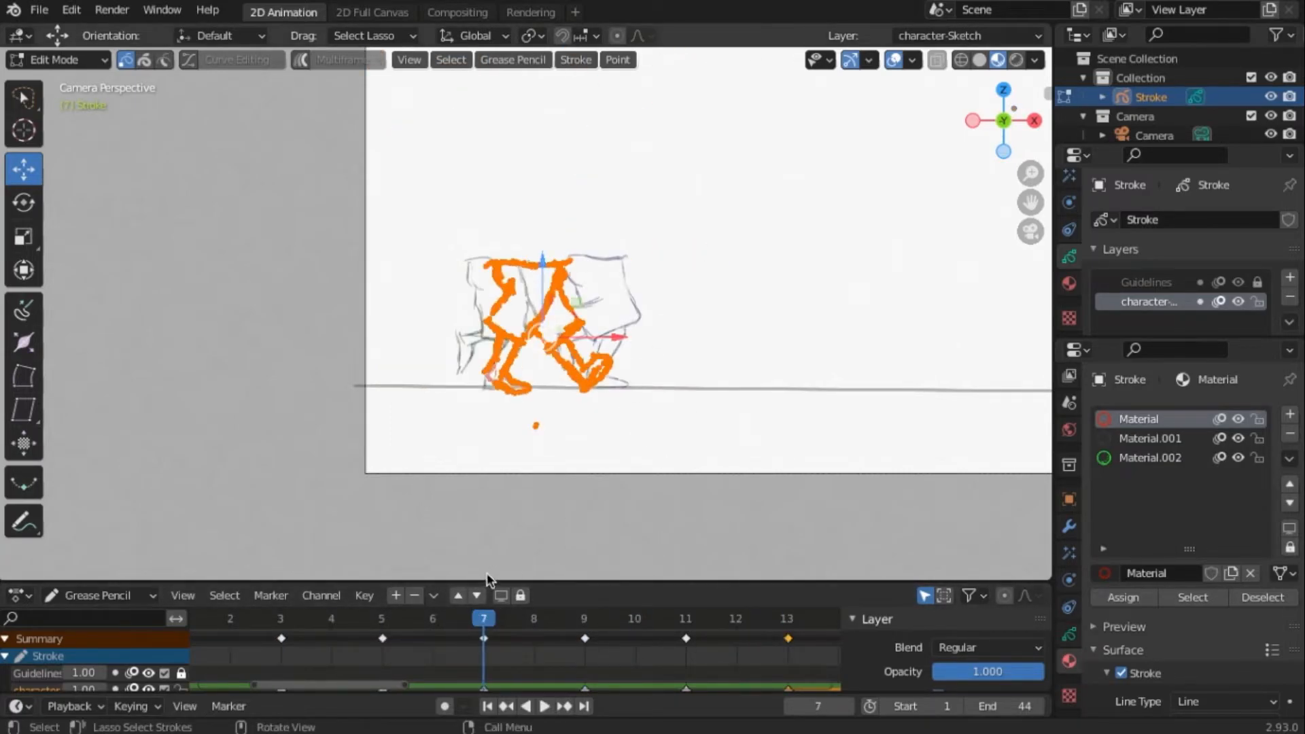
- Duplicate the frame 7 keyframe to frame 15
left_click(484, 639)
key("shift+d")
left_click(195, 641)
scroll(543, 666, "down", 9)
key("g")
left_click(686, 678)
- Move the frame 15 pose forward along X to follow the frame 13 pose and raise it slightly
mouse_move(674, 620)
left_mouse_down()
mouse_move(693, 618)
mouse_move(494, 632)
mouse_move(700, 632)
left_mouse_up()
left_click_drag(618, 337, 775, 347)
key("ctrl+z")
left_click_drag(615, 338, 802, 349)
mouse_move(700, 620)
left_mouse_down()
mouse_move(643, 623)
mouse_move(699, 621)
left_mouse_up()
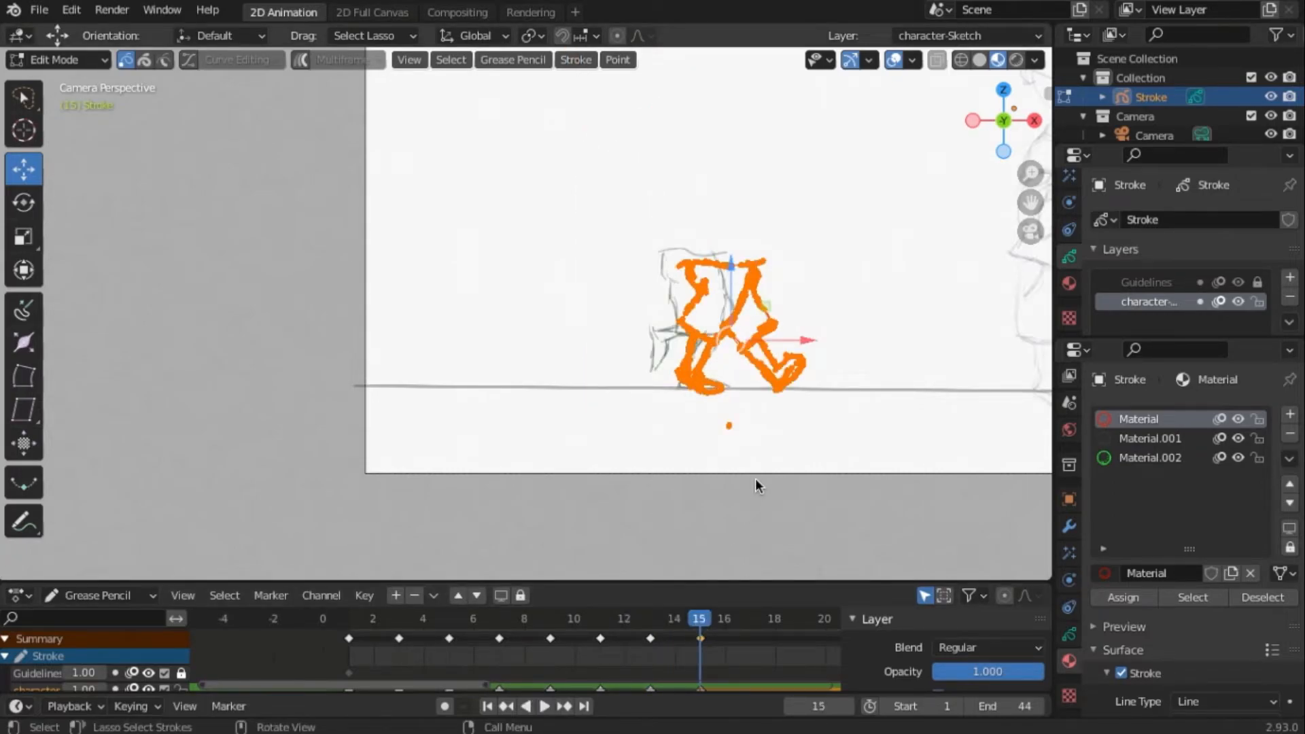
scroll(756, 486, "up", 3)
left_click_drag(886, 308, 886, 301)
left_click_drag(952, 352, 956, 351)
- Duplicate the frame 9 keyframe to frame 17
left_click_drag(699, 646, 548, 648)
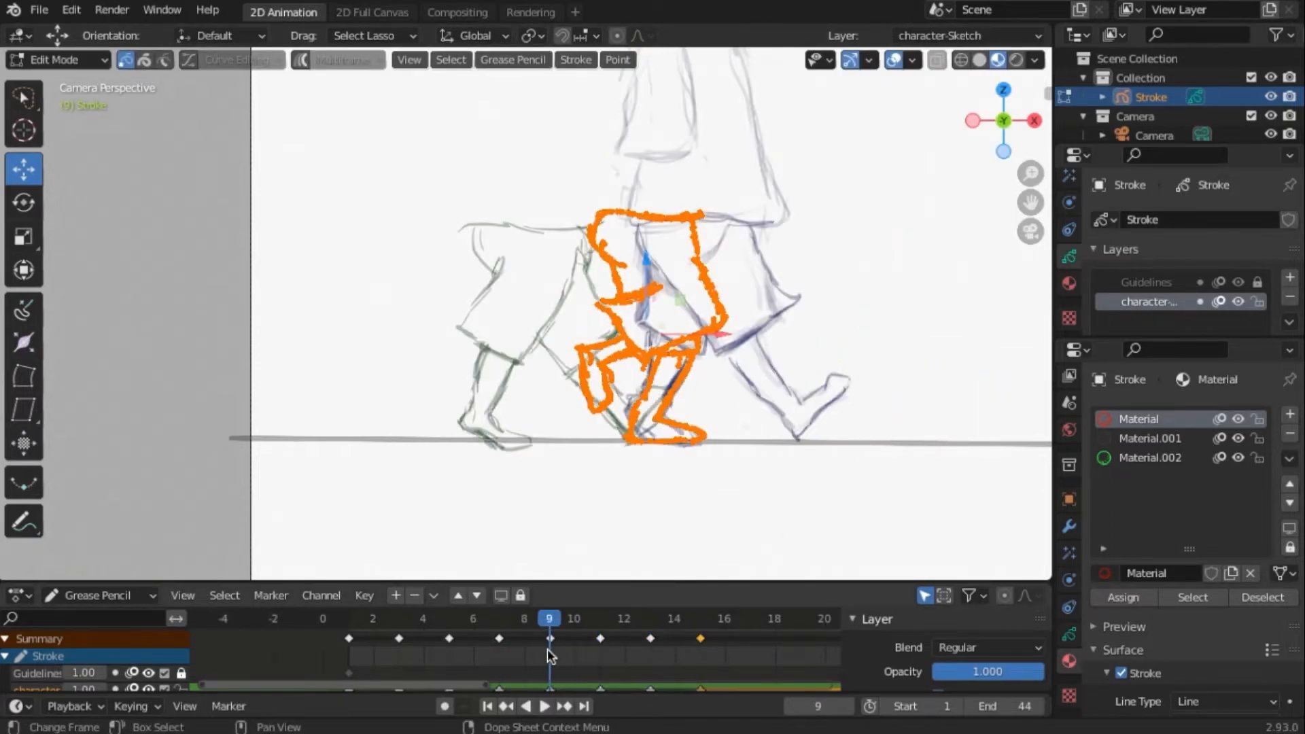
left_click(549, 641)
scroll(632, 673, "down", 3)
key("shift+d")
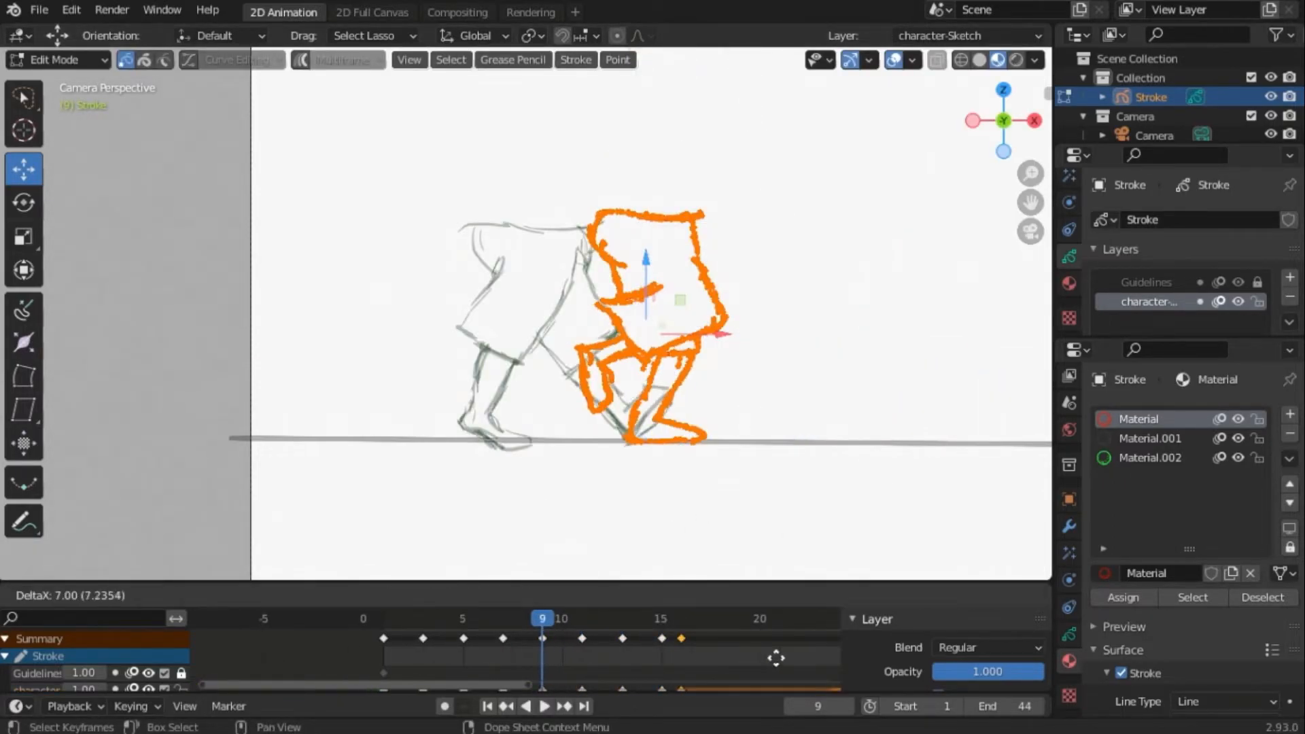
left_click(793, 655)
- Move the frame 17 pose forward along the X axis to continue the walk
key("space")
key("Escape")
scroll(687, 329, "down", 2)
key("g")
key("x")
left_click_drag(899, 336, 927, 344)
- Duplicate the frame 11 keyframe to frame 20
mouse_move(698, 620)
left_mouse_down()
mouse_move(552, 641)
mouse_move(582, 646)
left_mouse_up()
left_click(584, 639)
scroll(709, 659, "down", 4)
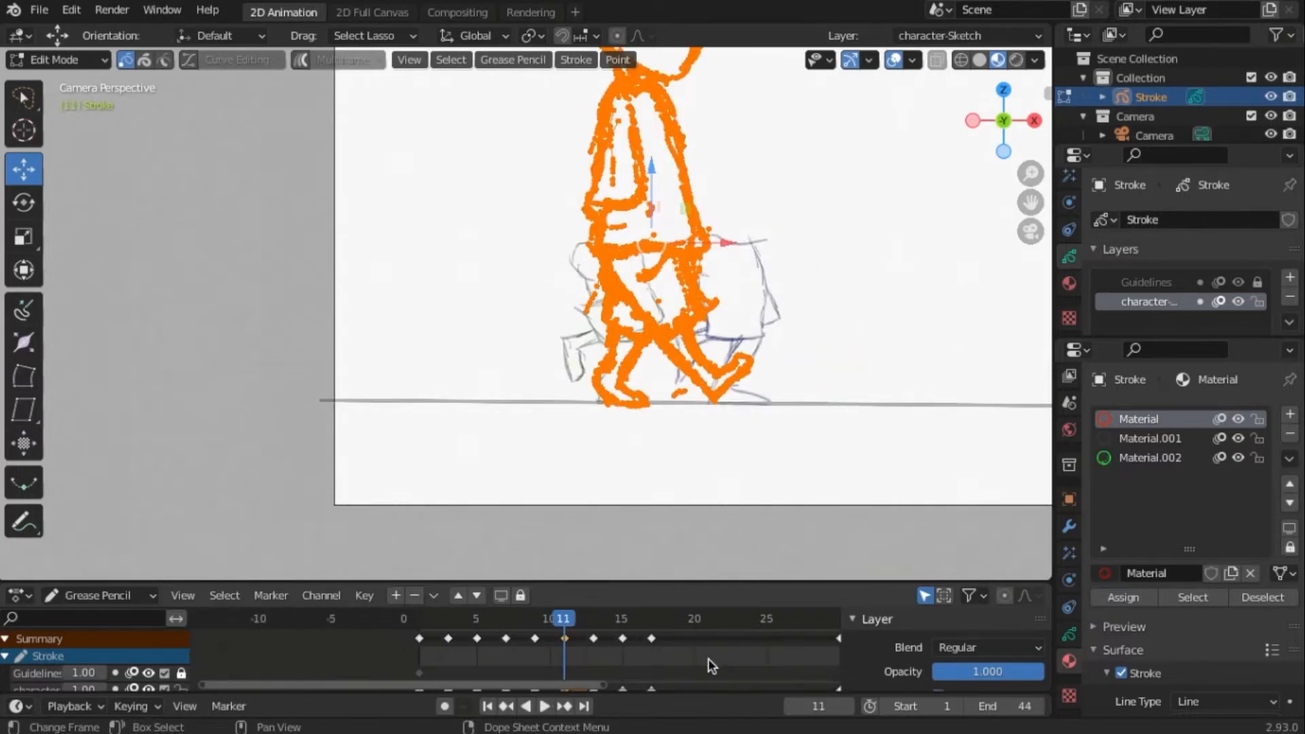
key("shift+d")
left_click(728, 646)
key("g")
left_click(709, 647)
- Move the full-body pose at frame 20 forward along X to line up with the frame 17 pose and play the animation
left_click_drag(585, 621, 700, 620)
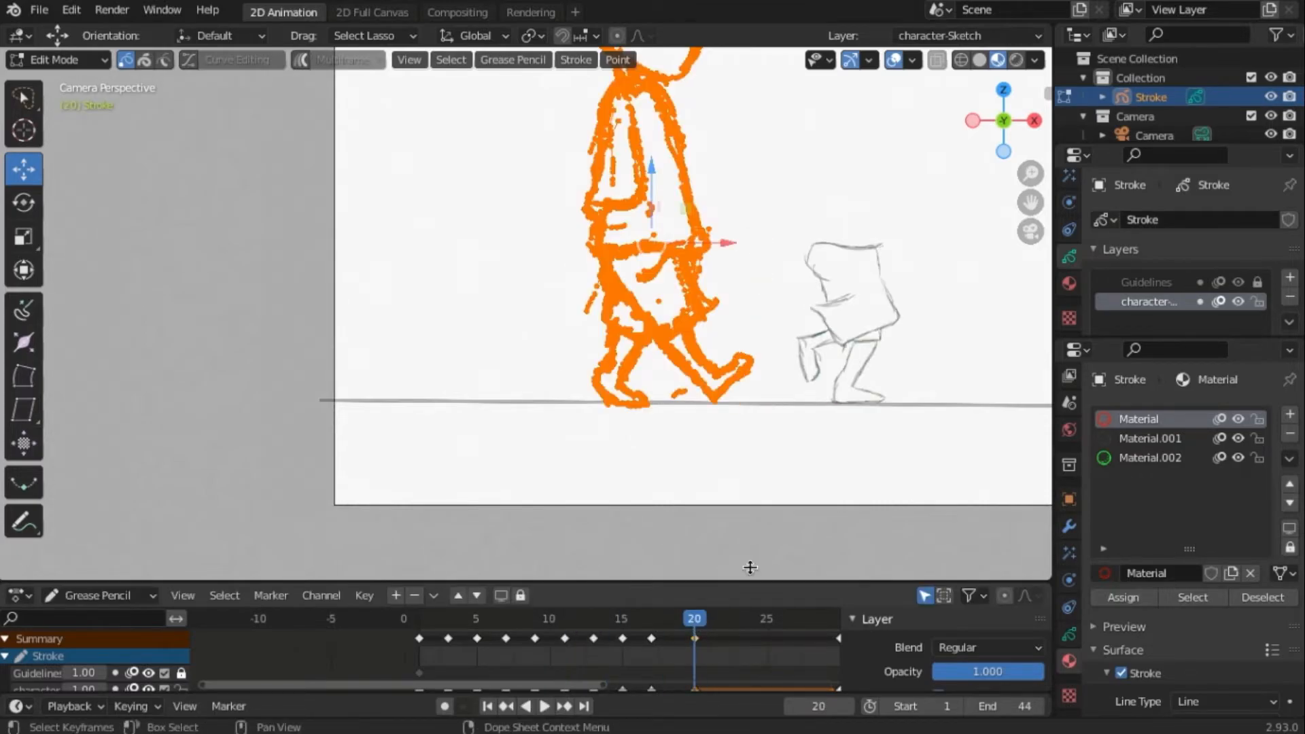
left_click_drag(726, 245, 968, 276)
key("space")
- Duplicate the frame 13 keyframe to frame 23
mouse_move(569, 643)
left_mouse_down()
mouse_move(706, 639)
mouse_move(469, 639)
mouse_move(627, 636)
mouse_move(593, 639)
left_mouse_up()
key("space")
left_click(596, 640)
key("g")
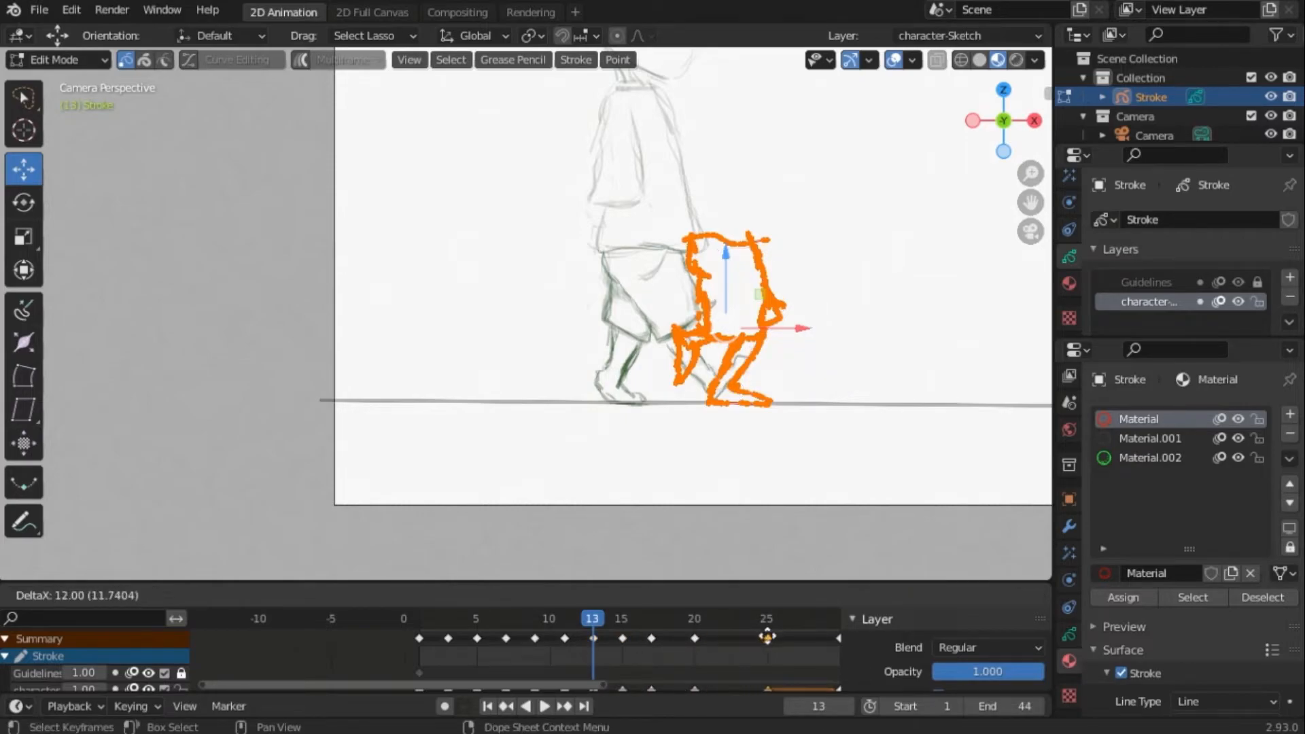
left_click(744, 641)
- Move the frame 23 pose forward along the X axis, just ahead of the frame 20 pose
left_click_drag(596, 617, 737, 619)
left_click_drag(795, 329, 1041, 342)
left_click(1040, 341)
scroll(673, 649, "down", 3)
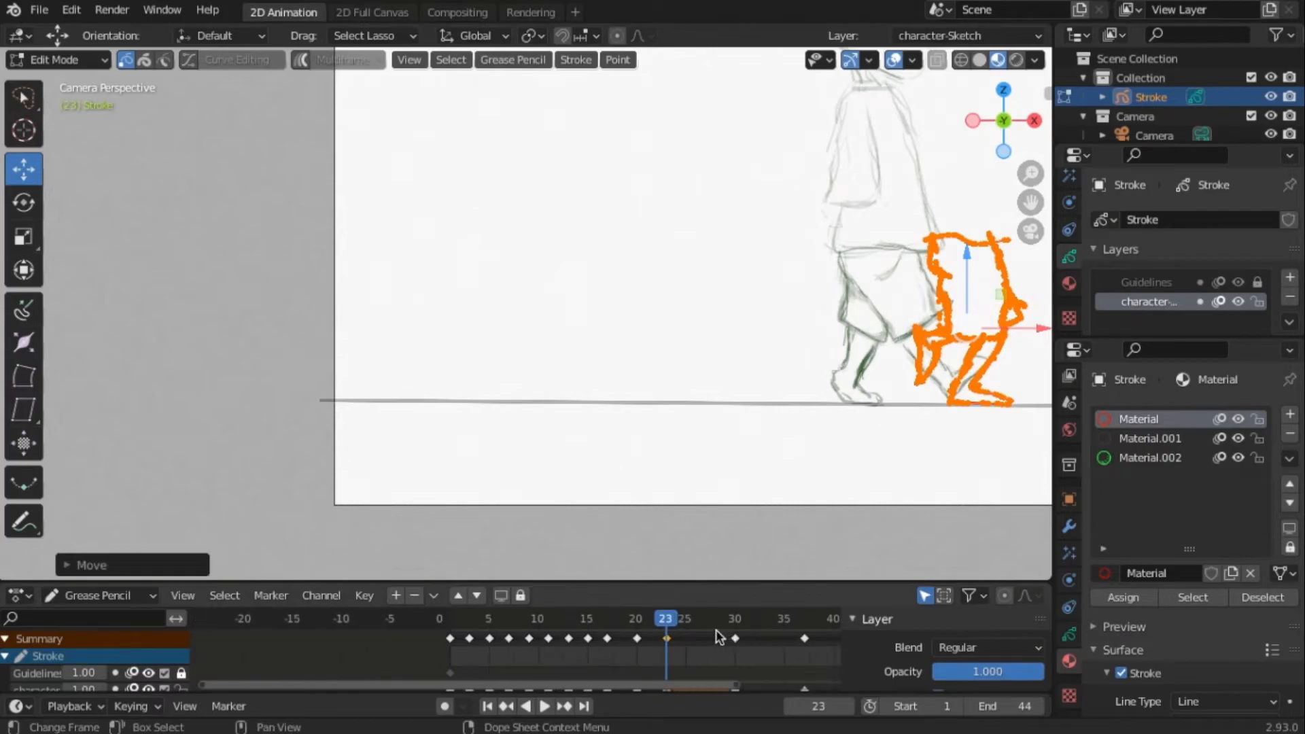
mouse_move(828, 366)
middle_mouse_down("shift")
mouse_move(561, 372)
mouse_move(481, 412)
middle_mouse_up("shift")
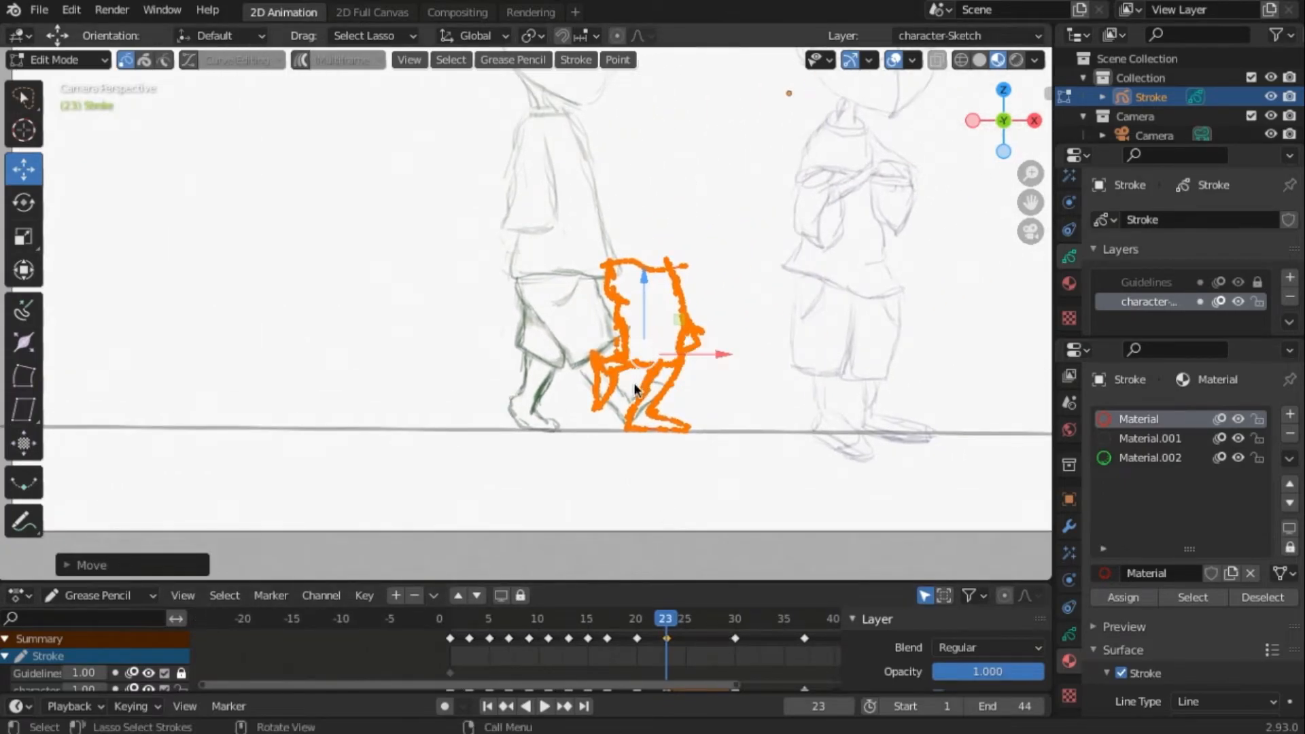
- Duplicate the frame 15 keyframe to a position beyond frame 23
mouse_move(665, 619)
left_mouse_down()
mouse_move(543, 632)
mouse_move(592, 647)
left_mouse_up()
scroll(692, 654, "down", 2)
key("g")
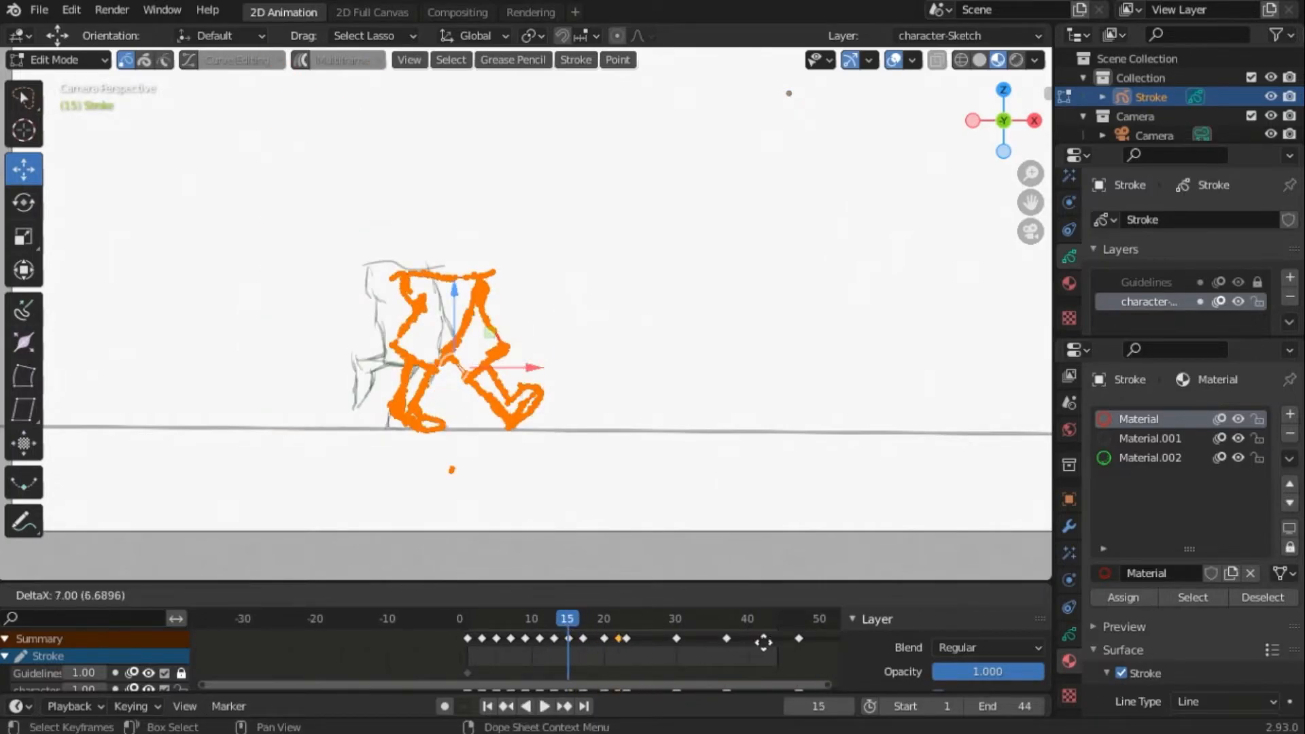
left_click(238, 645)
left_click_drag(566, 621, 763, 620)
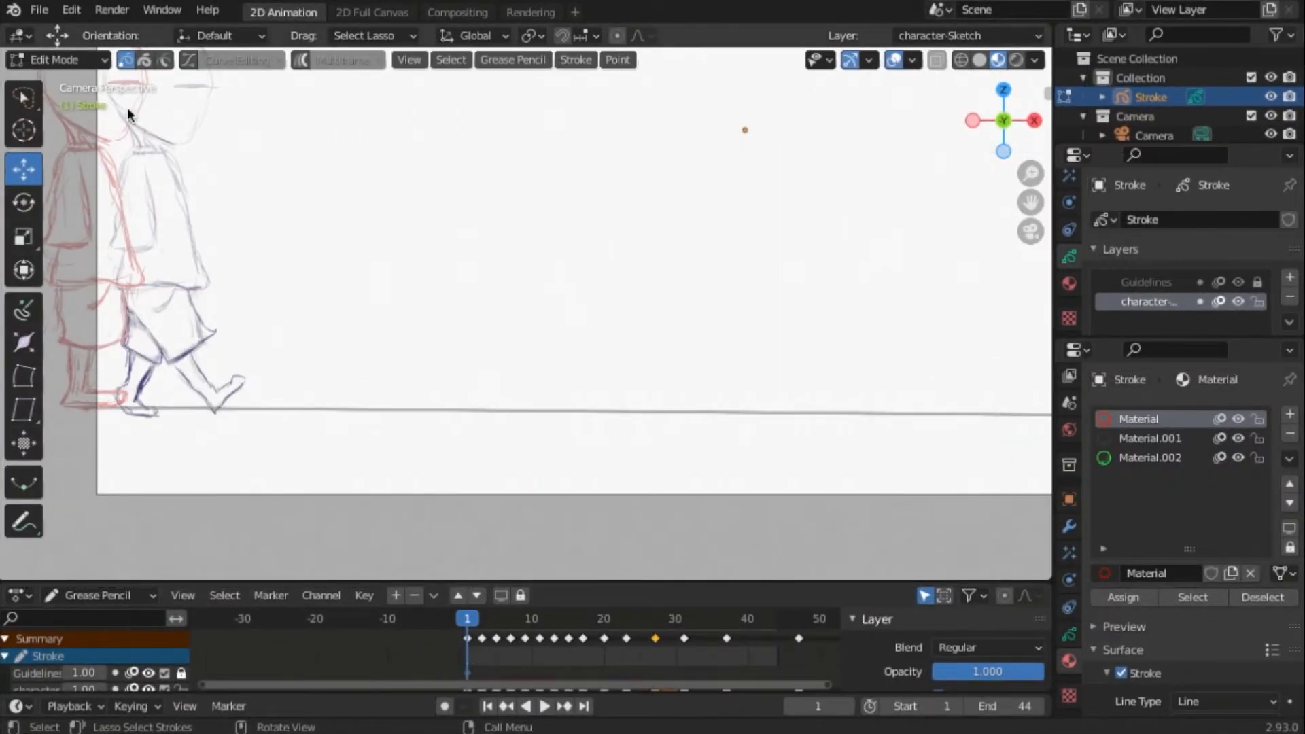
- Switch the stroke object to Draw mode and play the walk animation
left_click(97, 59)
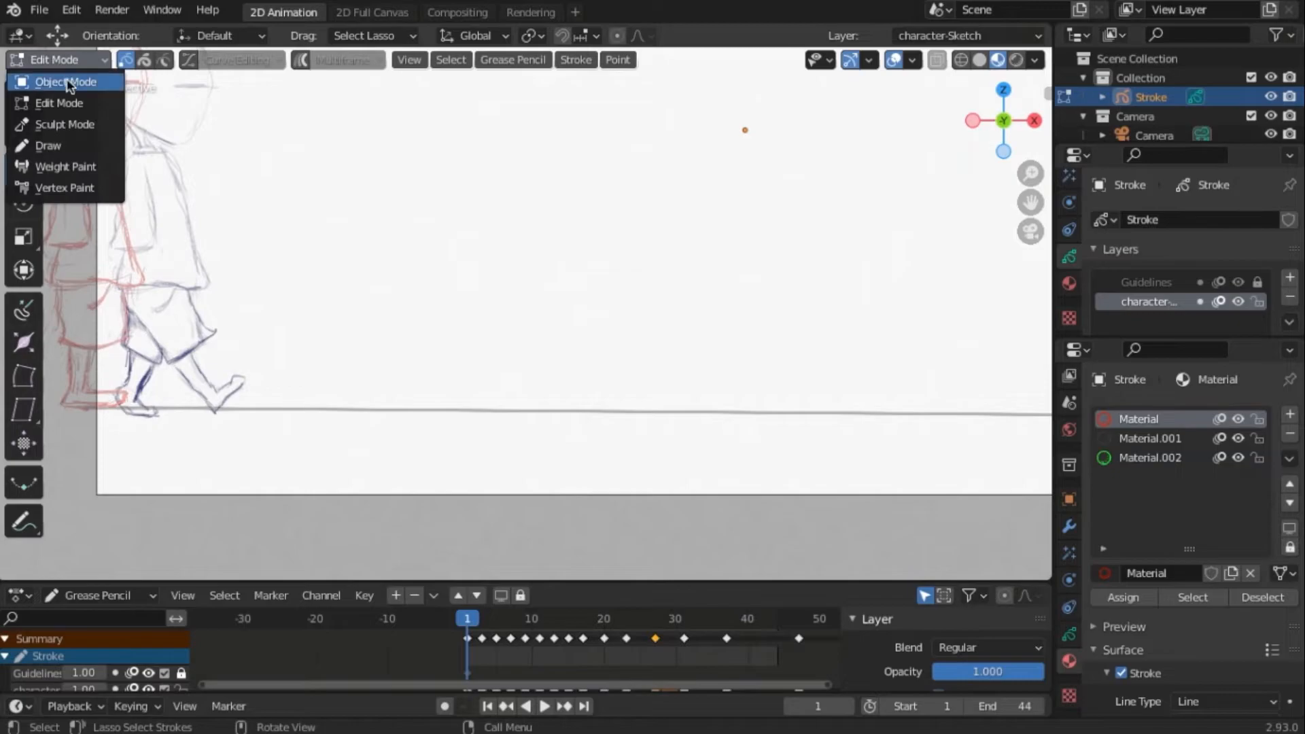
left_click(58, 145)
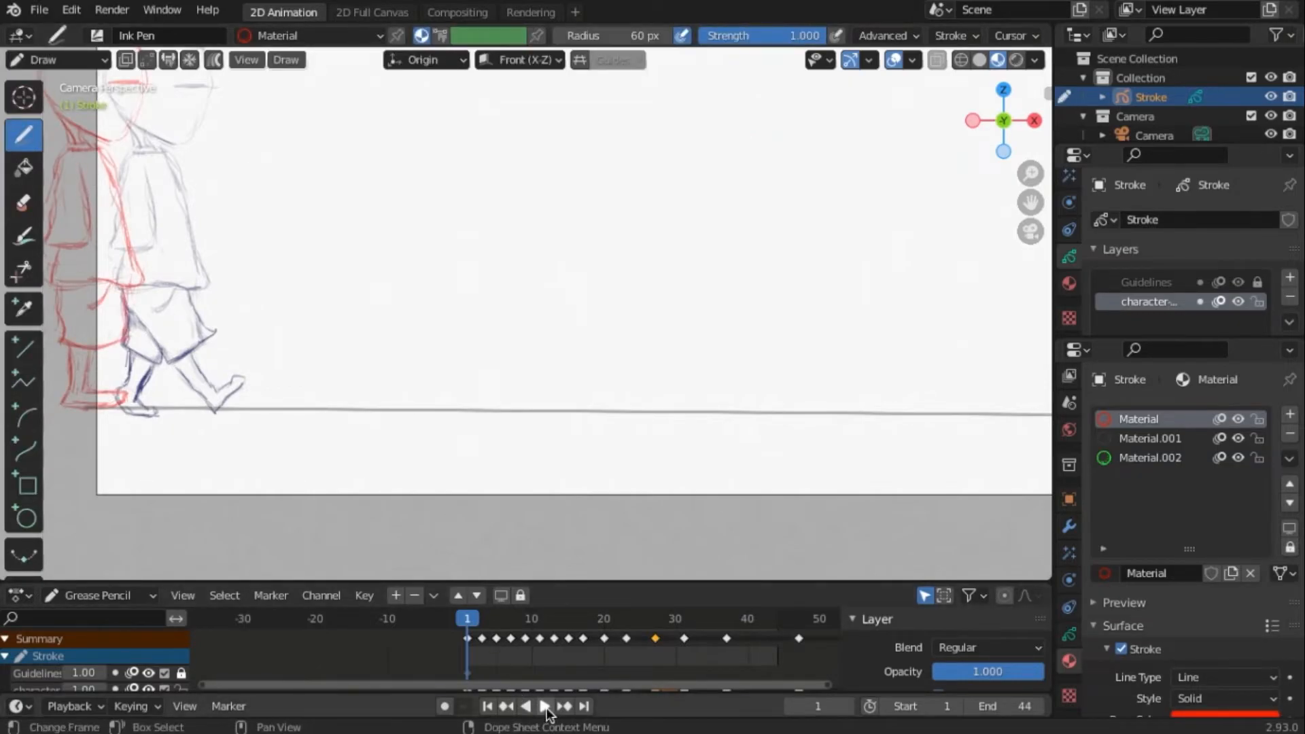
left_click(545, 707)
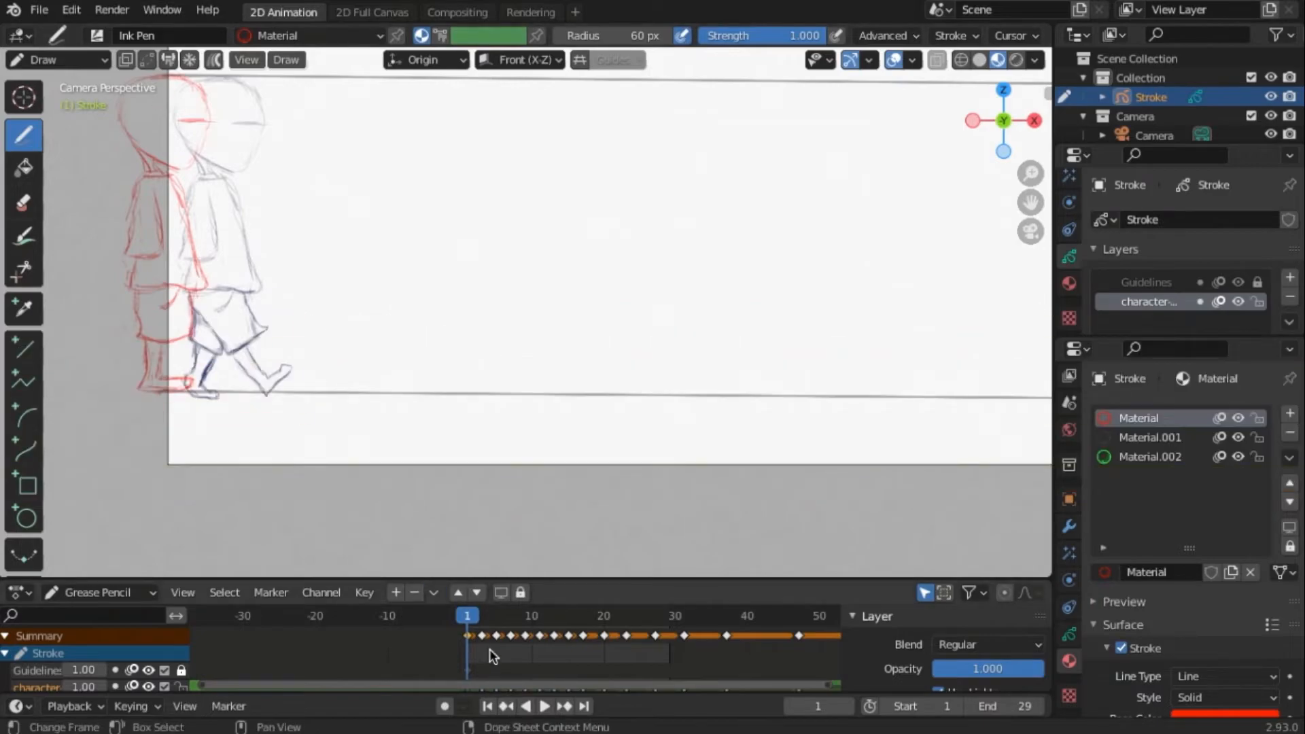
- Erase the straight arm lines inside the torso of the frame 3 pose
scroll(490, 650, "up", 15)
left_click_drag(365, 616, 410, 616)
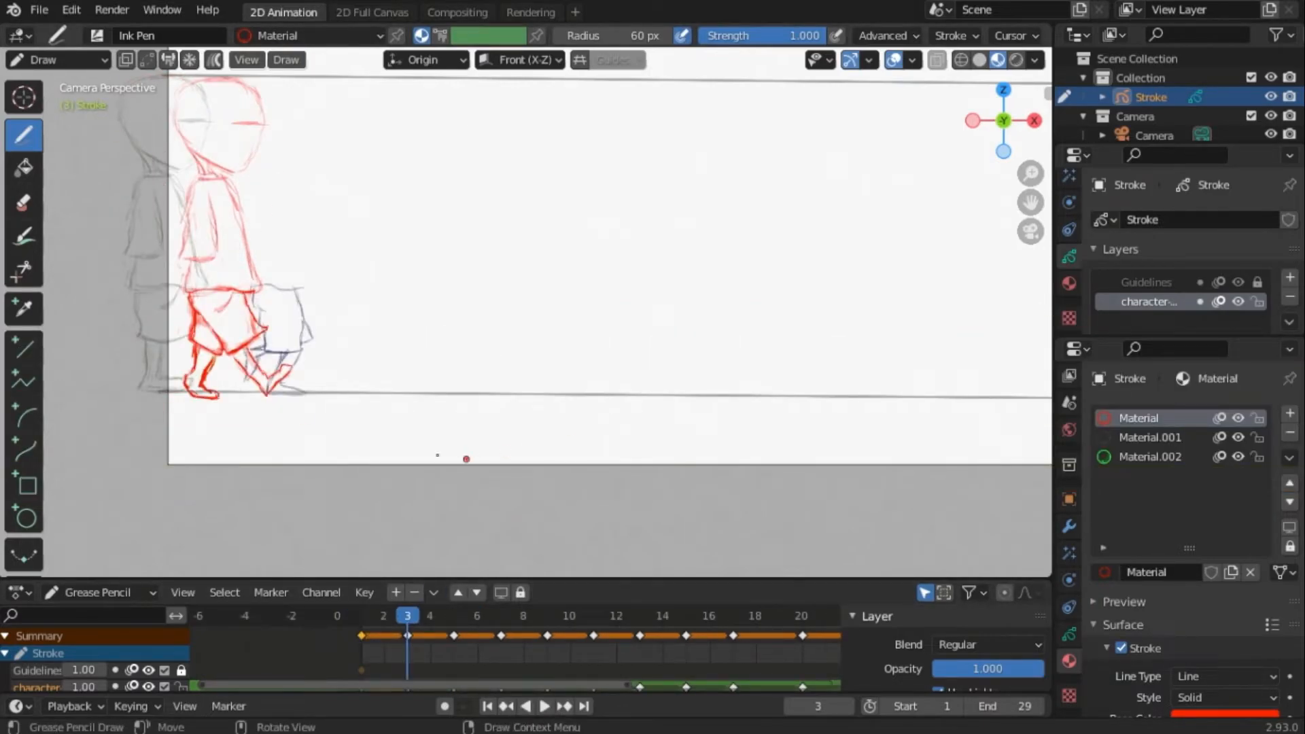
left_click(23, 202)
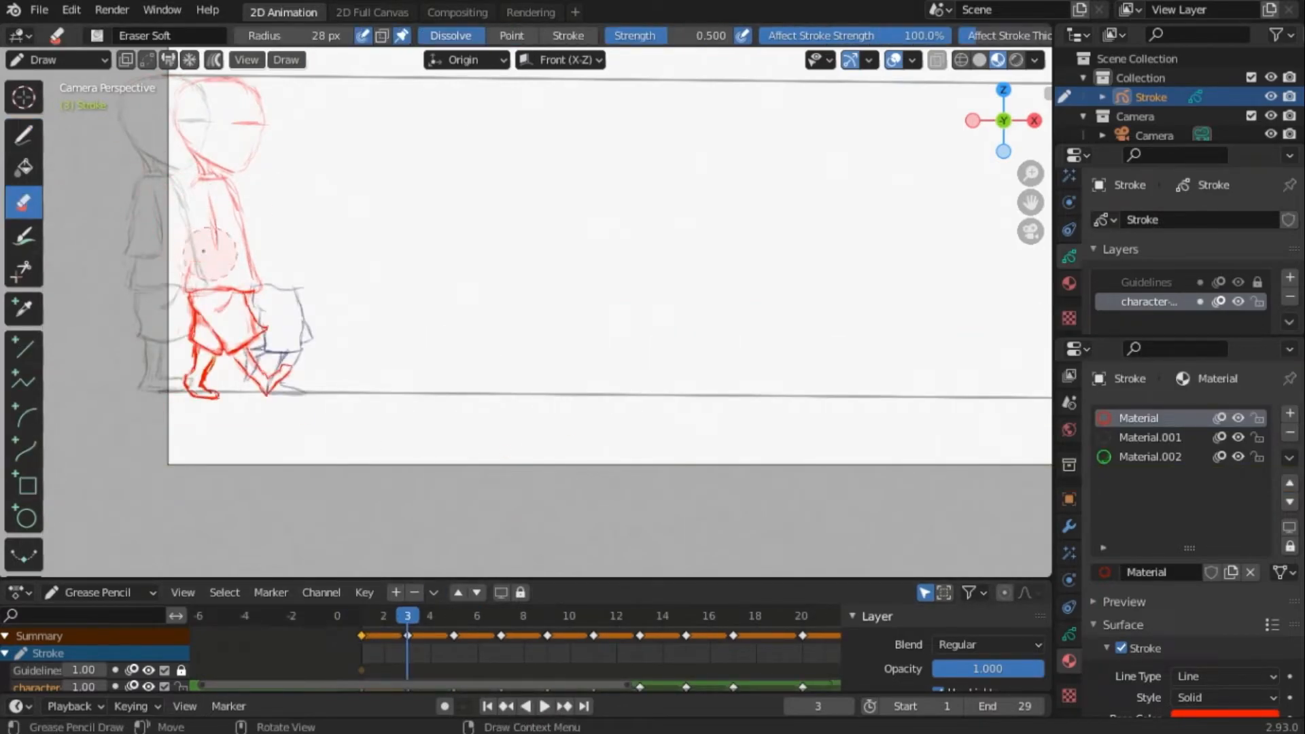
key("ctrl+z")
mouse_move(215, 216)
left_mouse_down()
mouse_move(218, 239)
mouse_move(205, 219)
left_mouse_up()
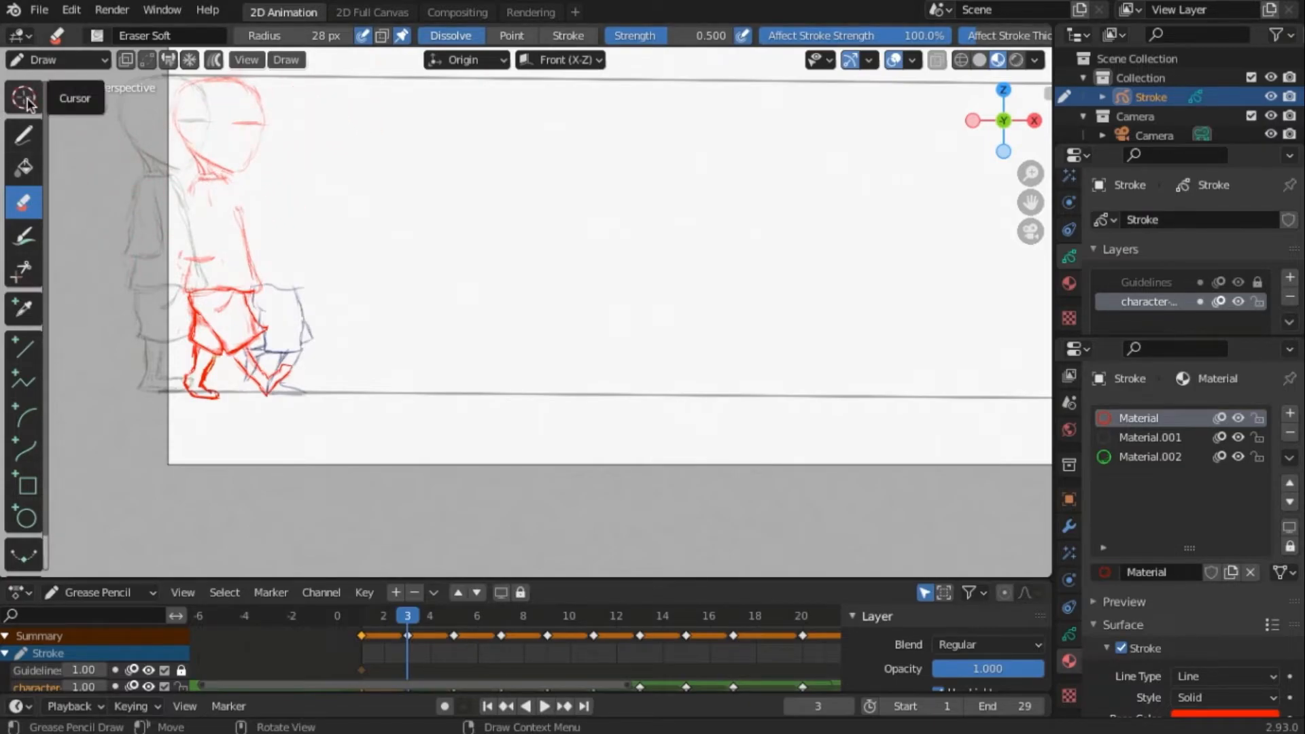
- Select the head and neck strokes at frame 3 in Edit Mode and lower them slightly along Z
left_click(64, 61)
left_click(91, 100)
key("alt+a")
mouse_move(279, 105)
left_mouse_down()
mouse_move(239, 82)
mouse_move(171, 140)
mouse_move(214, 219)
mouse_move(253, 134)
left_mouse_up()
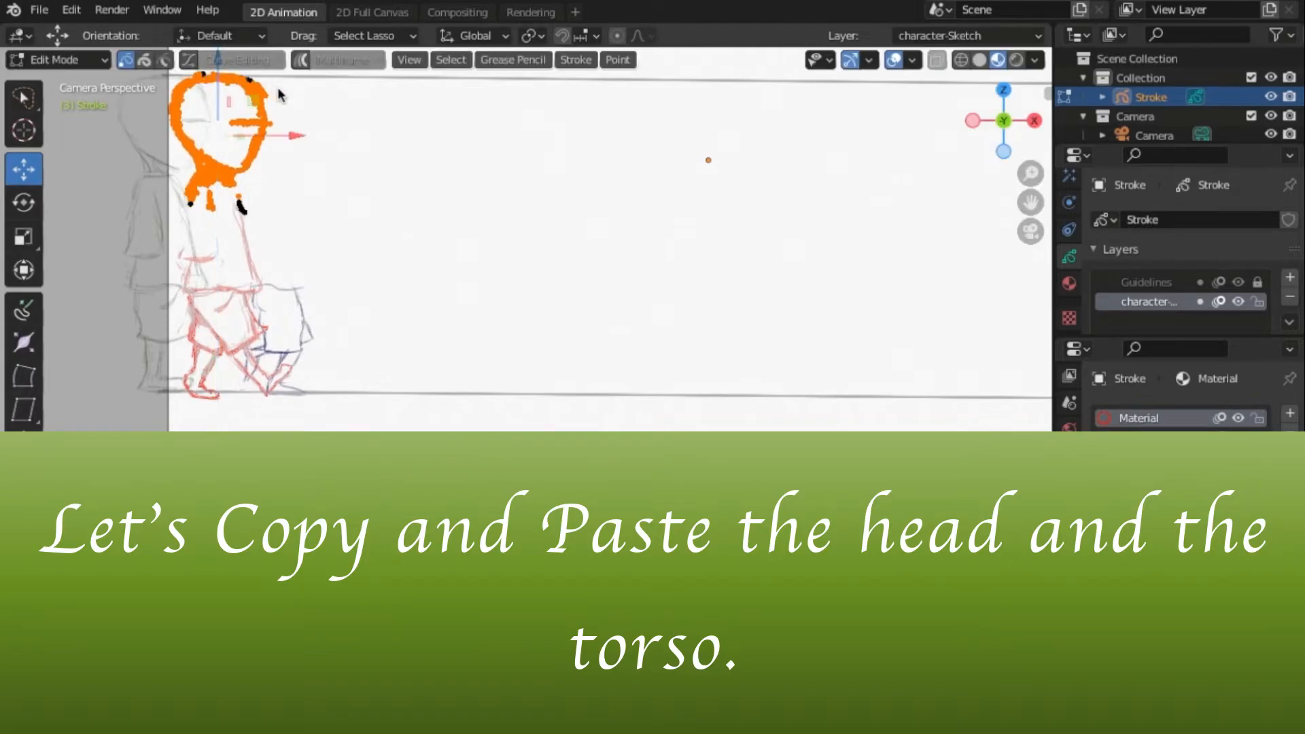
mouse_move(163, 80)
left_mouse_down()
mouse_move(209, 226)
mouse_move(271, 129)
left_mouse_up()
left_click_drag(219, 91, 220, 96)
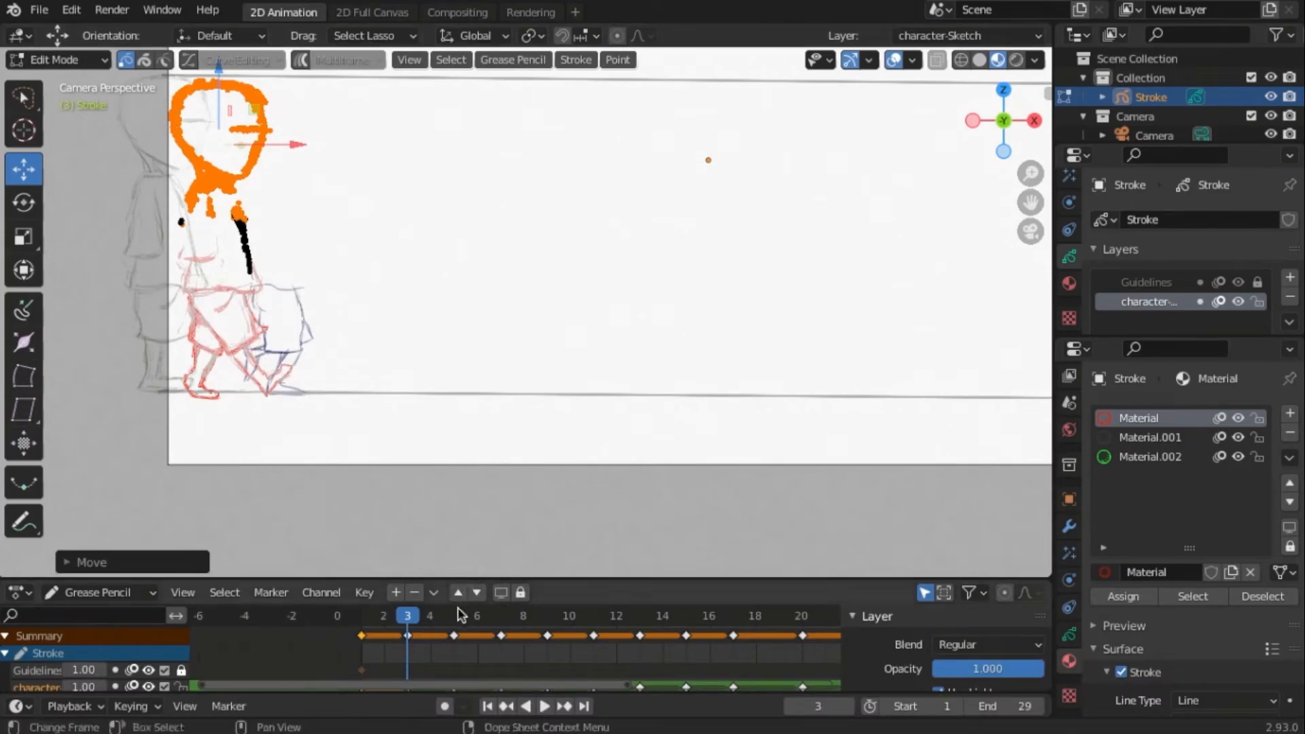
- Paste the copied head and neck strokes at frame 5 and position them above the legs along X and Z
mouse_move(417, 620)
left_mouse_down()
mouse_move(469, 605)
mouse_move(407, 612)
left_mouse_up()
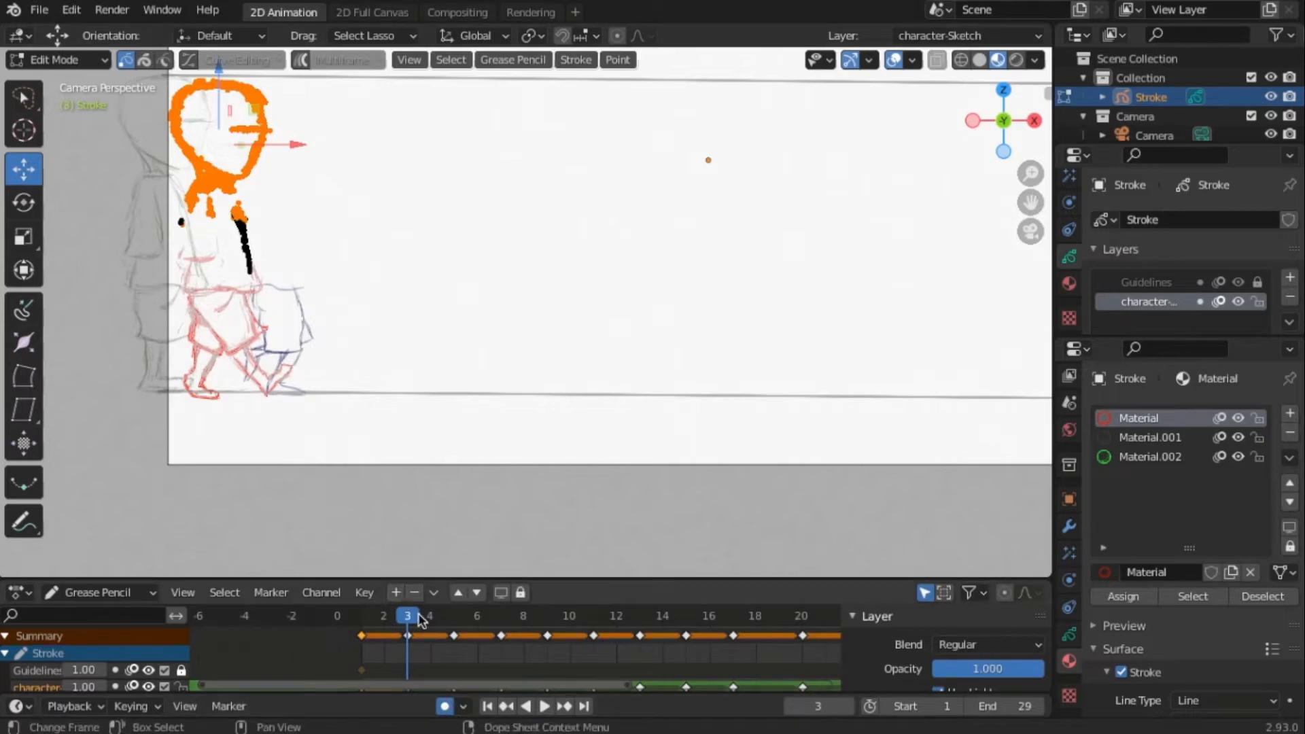
key("space")
key("Escape")
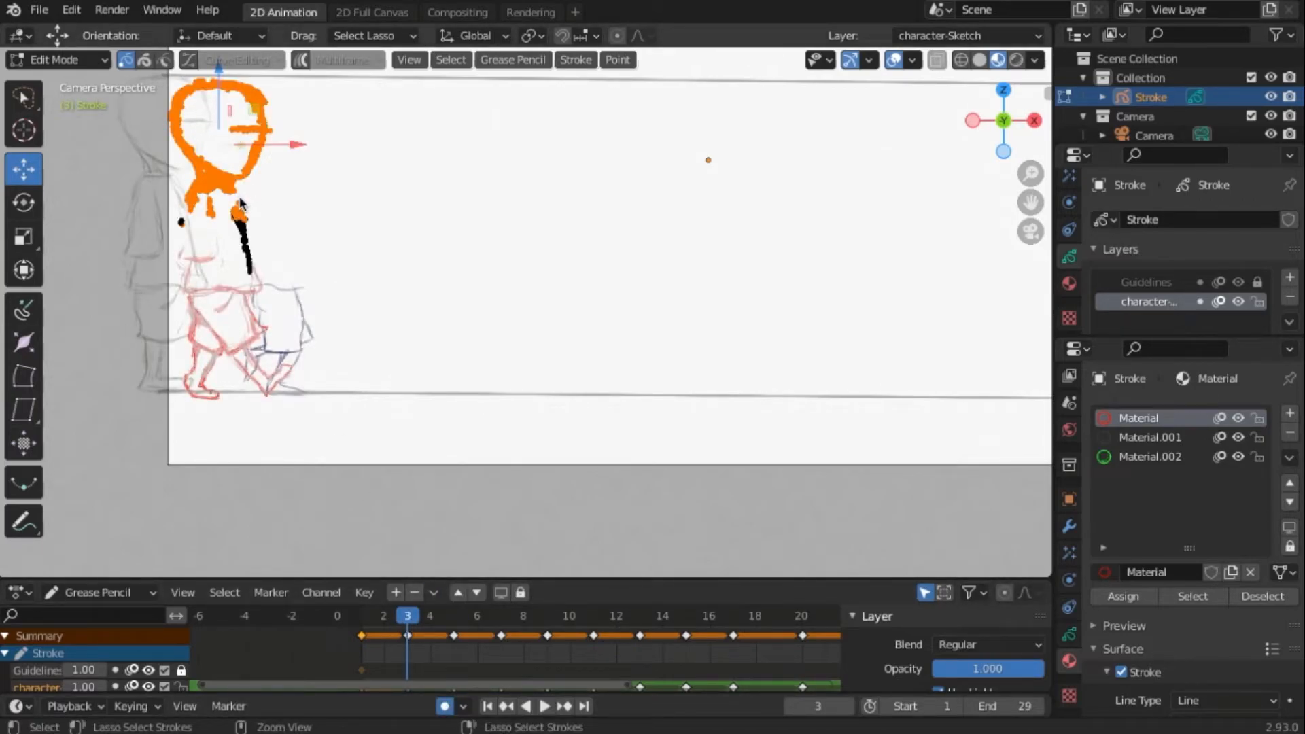
left_click_drag(413, 618, 454, 615)
key("ctrl+v")
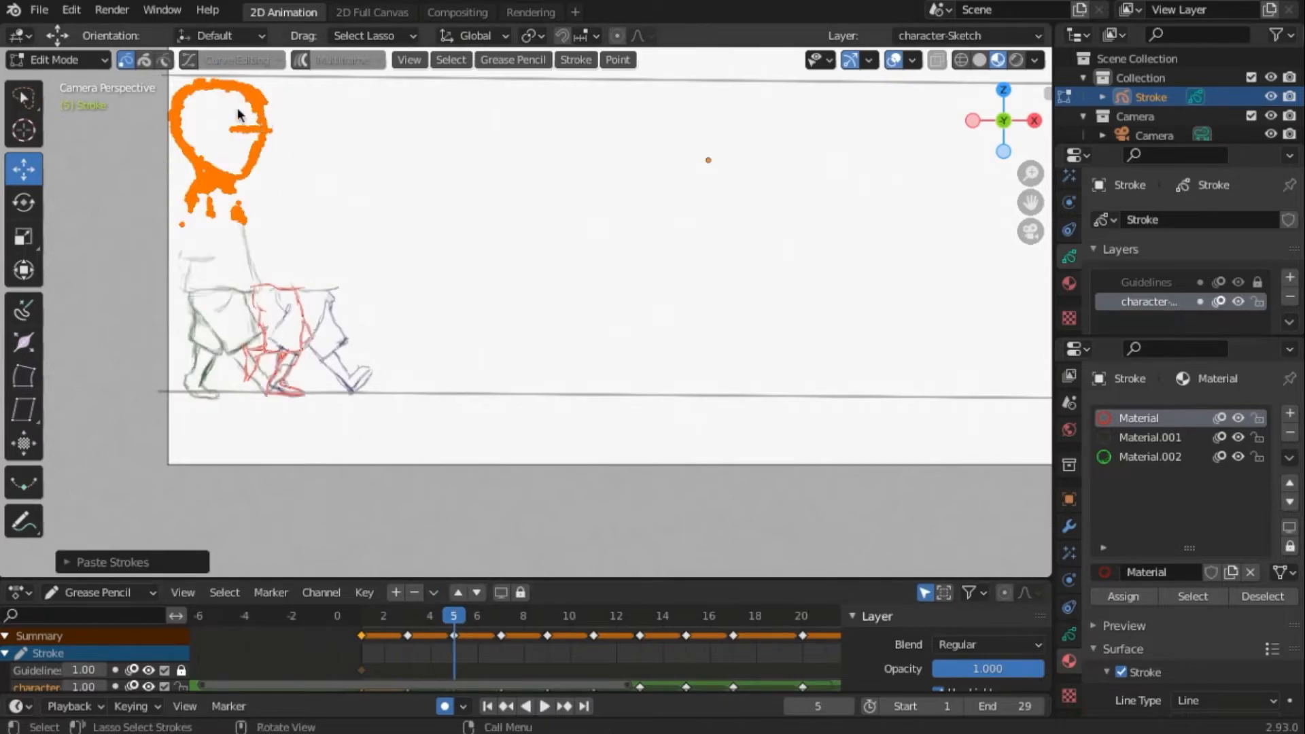
left_click_drag(296, 146, 372, 137)
left_click_drag(284, 87, 284, 84)
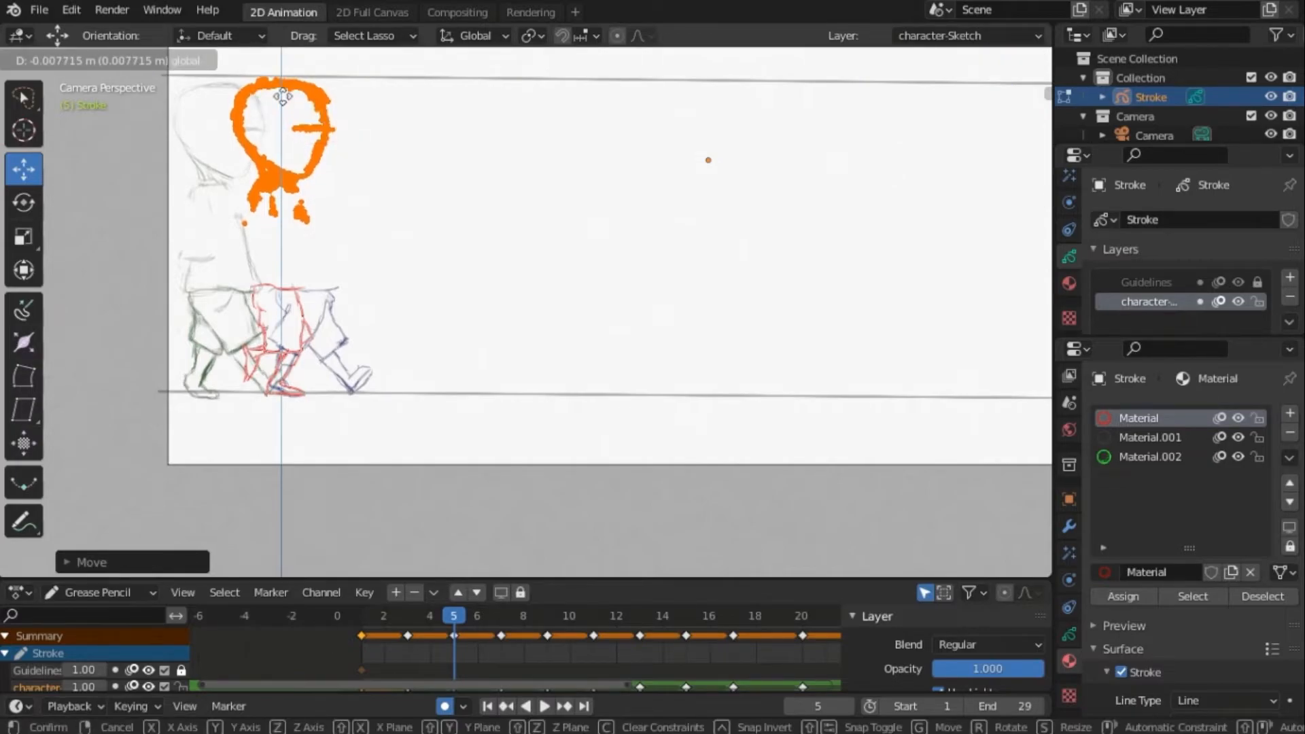
left_click_drag(359, 143, 365, 137)
- Paste the head and neck strokes at frame 7 and move them forward along X above that pose's legs
key("Right")
key("Right")
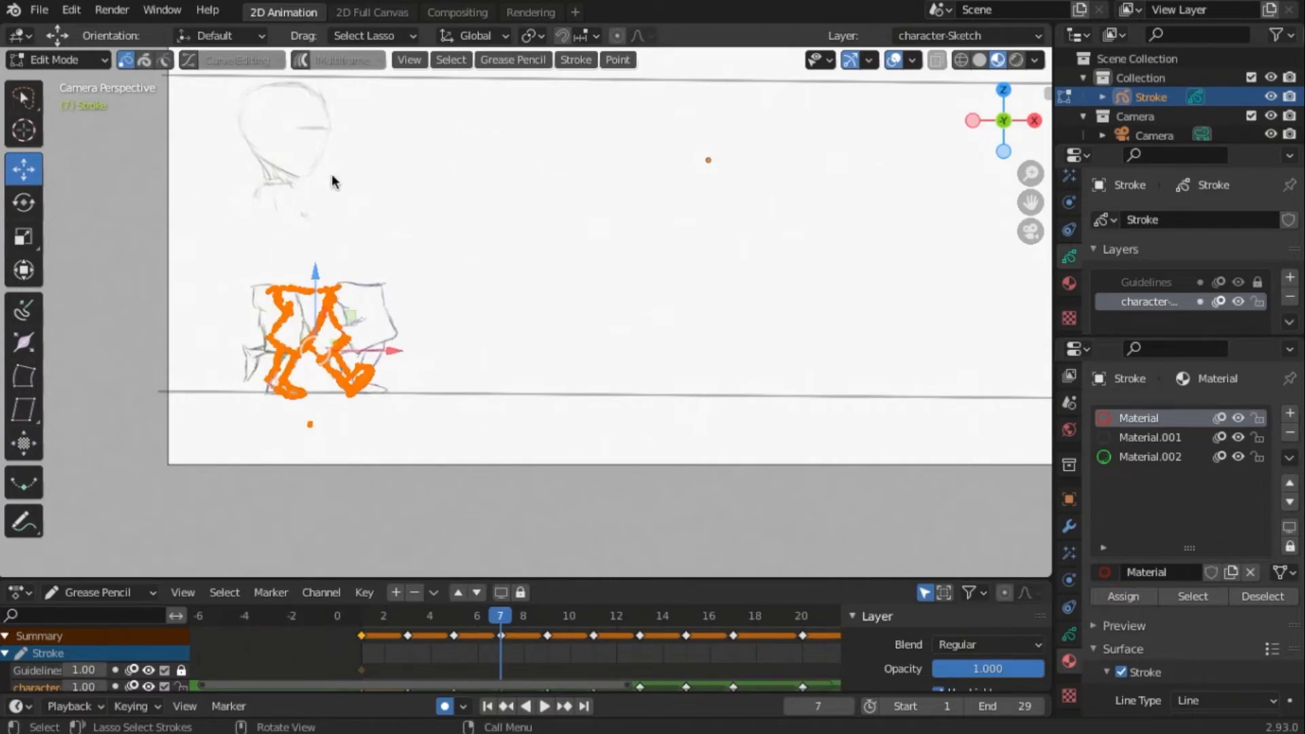
key("ctrl+v")
left_click_drag(265, 133, 392, 134)
left_click_drag(311, 71, 310, 66)
- Draw the bent, backward-swung arm with a round hand and the torso outline on the frame 3 pose
mouse_move(504, 616)
left_mouse_down()
mouse_move(361, 612)
mouse_move(504, 599)
mouse_move(524, 609)
mouse_move(414, 601)
mouse_move(551, 596)
mouse_move(469, 622)
mouse_move(408, 622)
left_mouse_up()
left_click(87, 64)
left_click(48, 146)
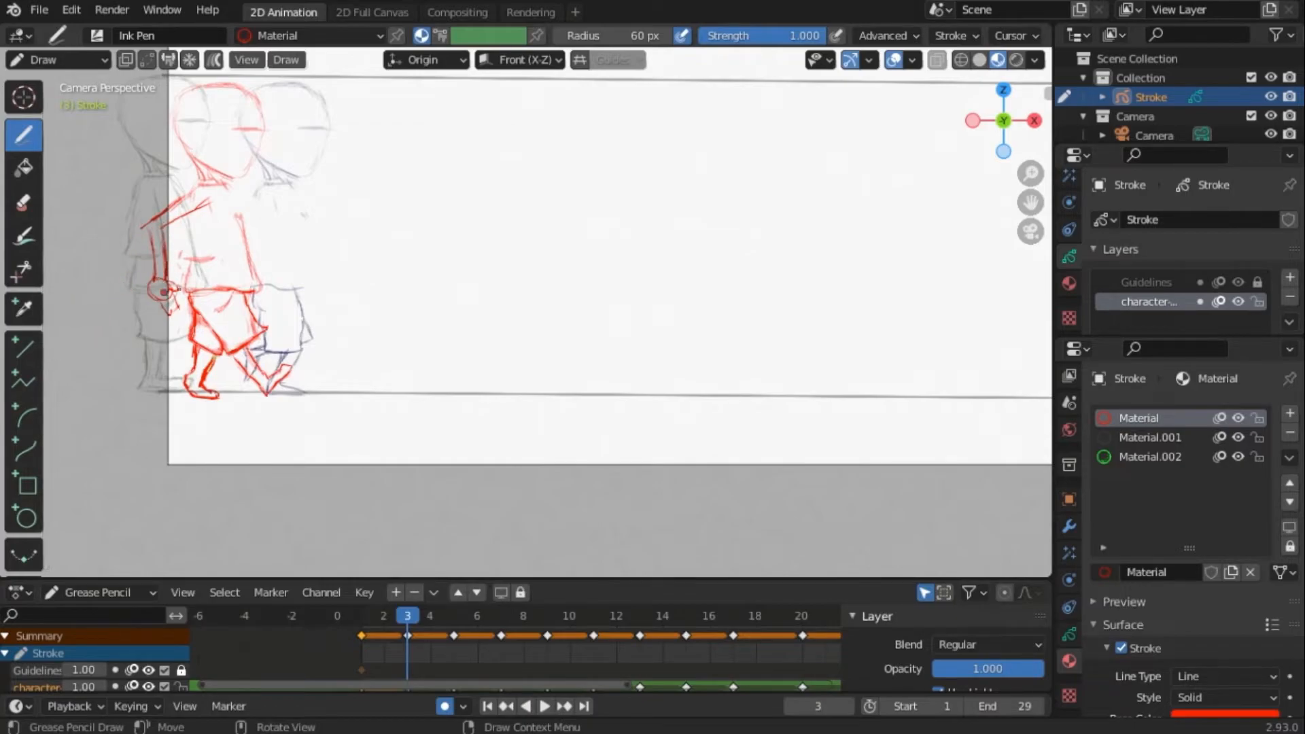
key("ctrl+z")
key("ctrl+z")
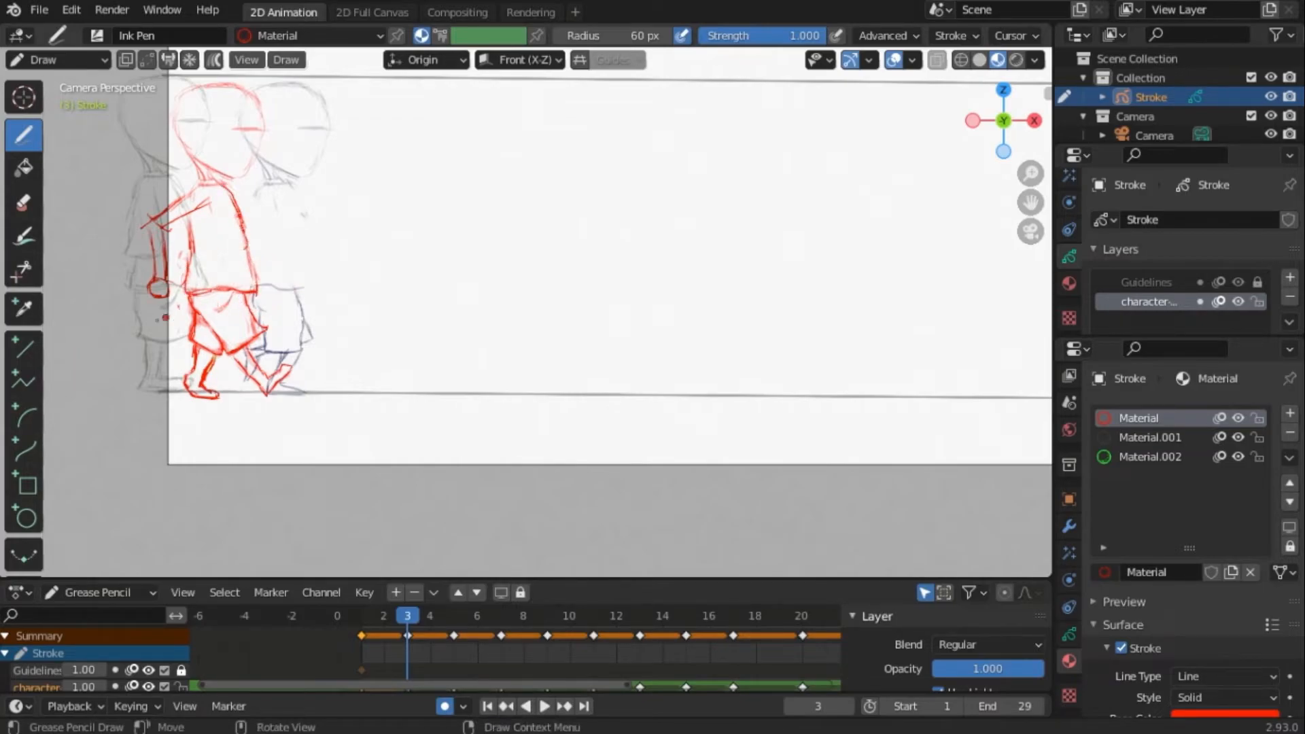
left_click_drag(414, 615, 450, 606)
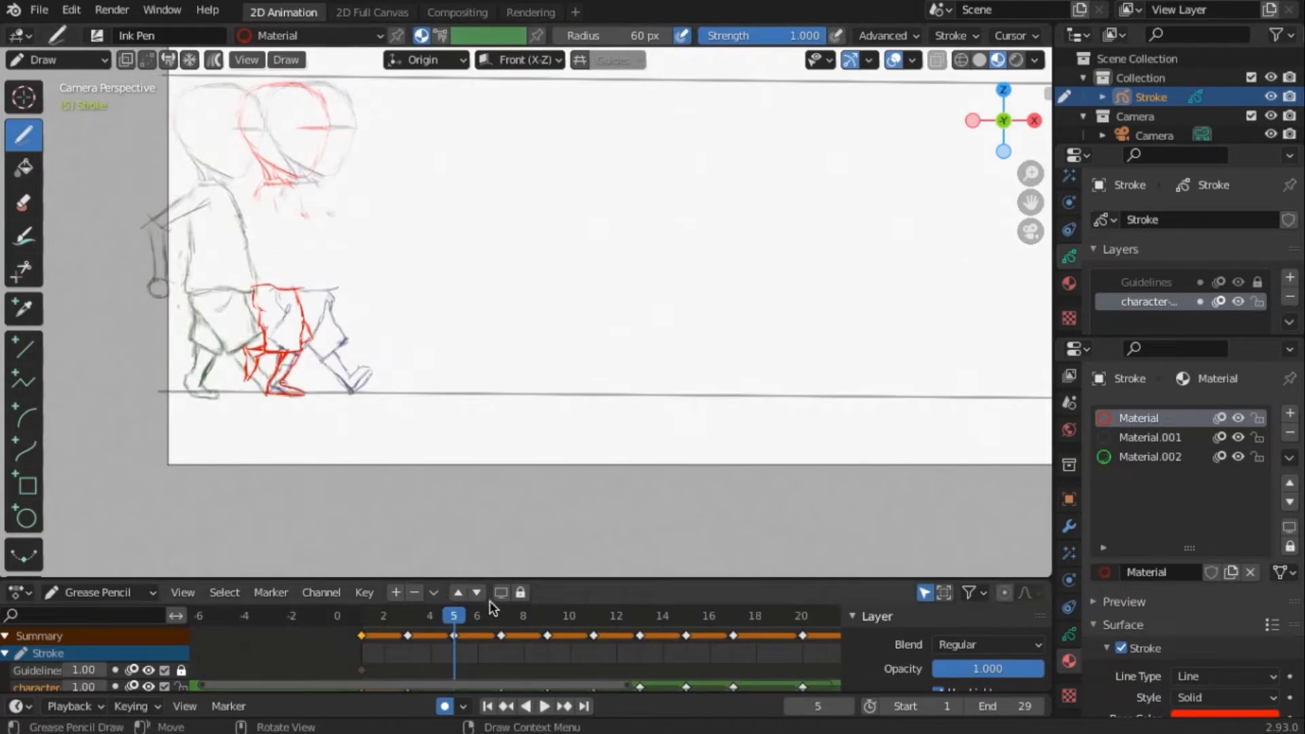
key("Down")
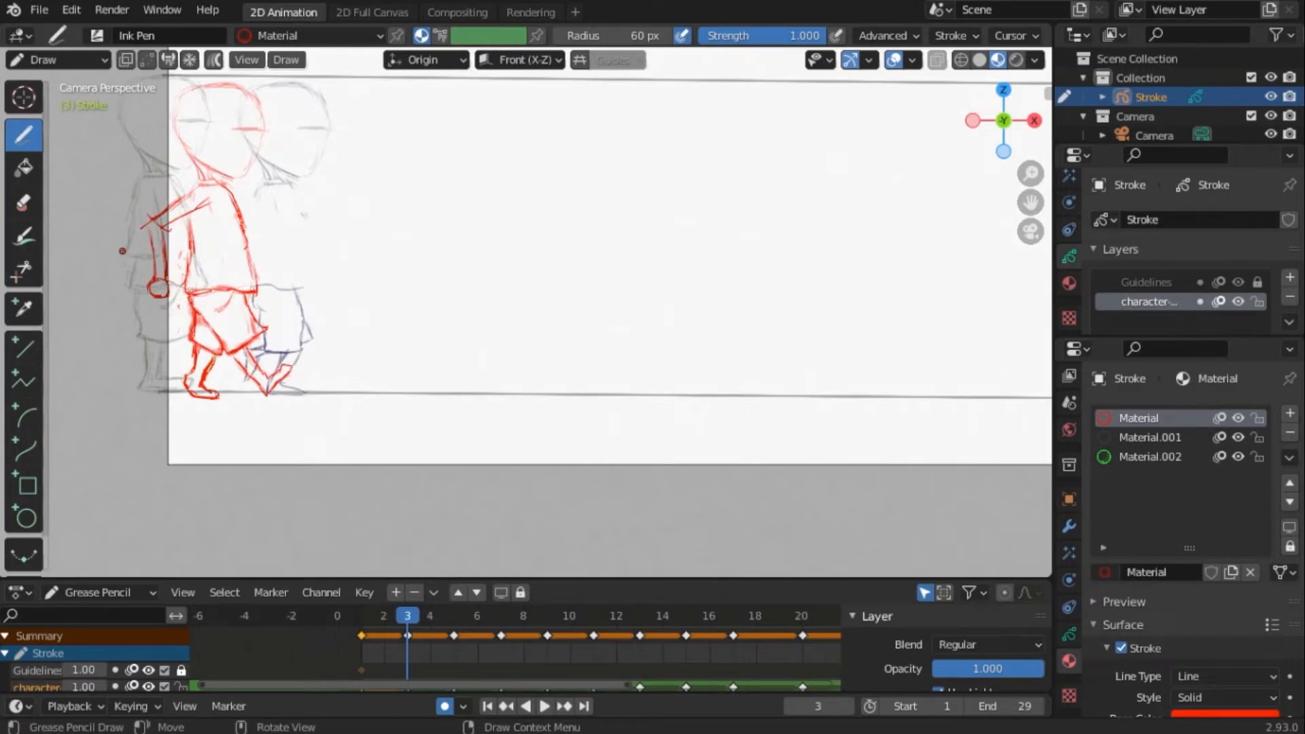
left_click(58, 60)
left_click(54, 115)
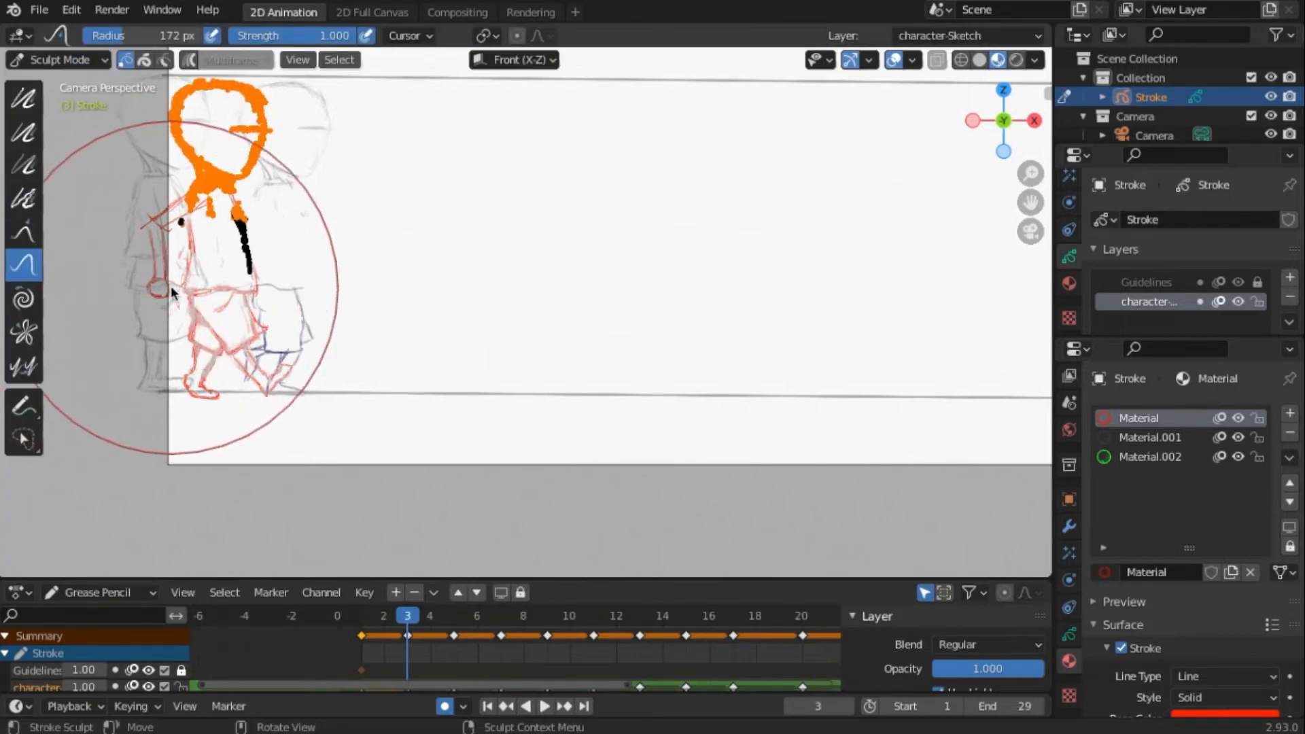
key("ctrl+z")
- Select the frame 3 arm and shorten its forearm by pushing the hand upward in Sculpt Mode with a 119 px brush
left_click(57, 60)
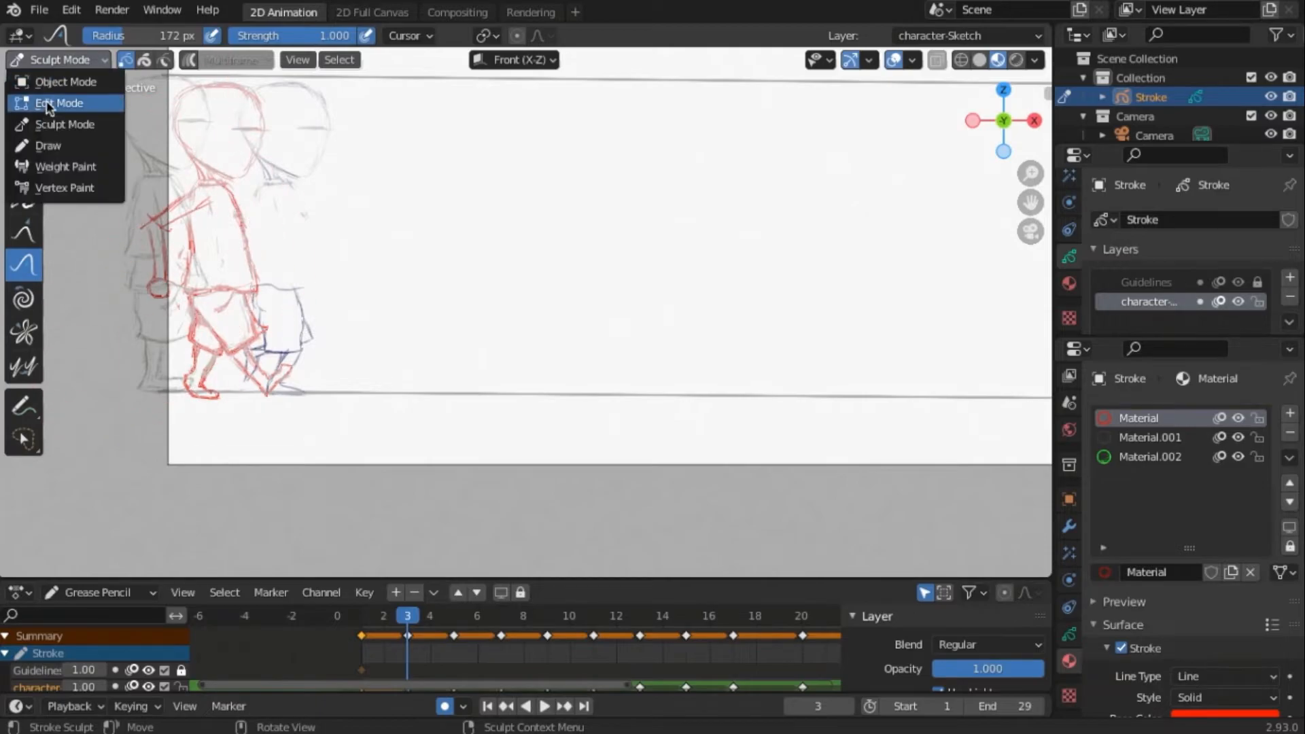
left_click(47, 104)
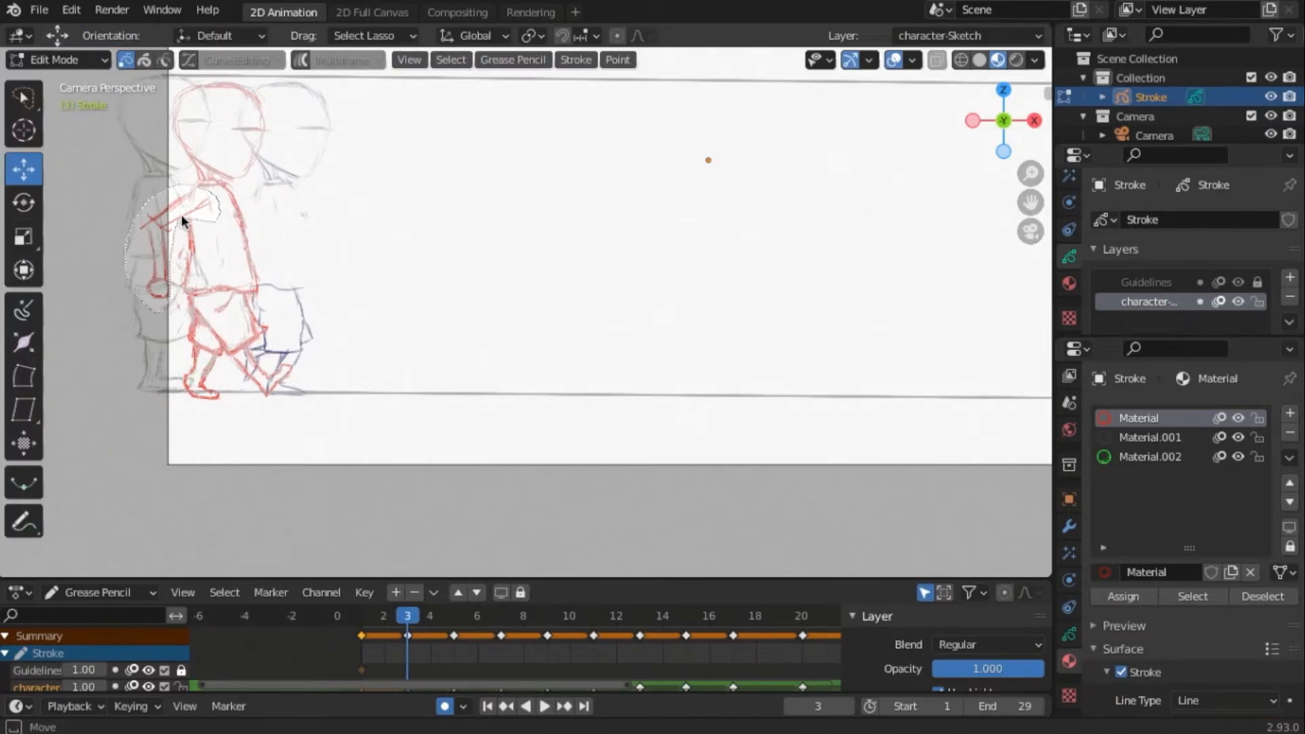
left_click_drag(181, 217, 219, 226)
left_click(69, 61)
left_click(66, 123)
left_click_drag(149, 292, 155, 268)
left_click_drag(145, 216, 147, 212)
left_click_drag(179, 282, 156, 264)
key("f")
left_click(145, 300)
left_click_drag(147, 217, 147, 212)
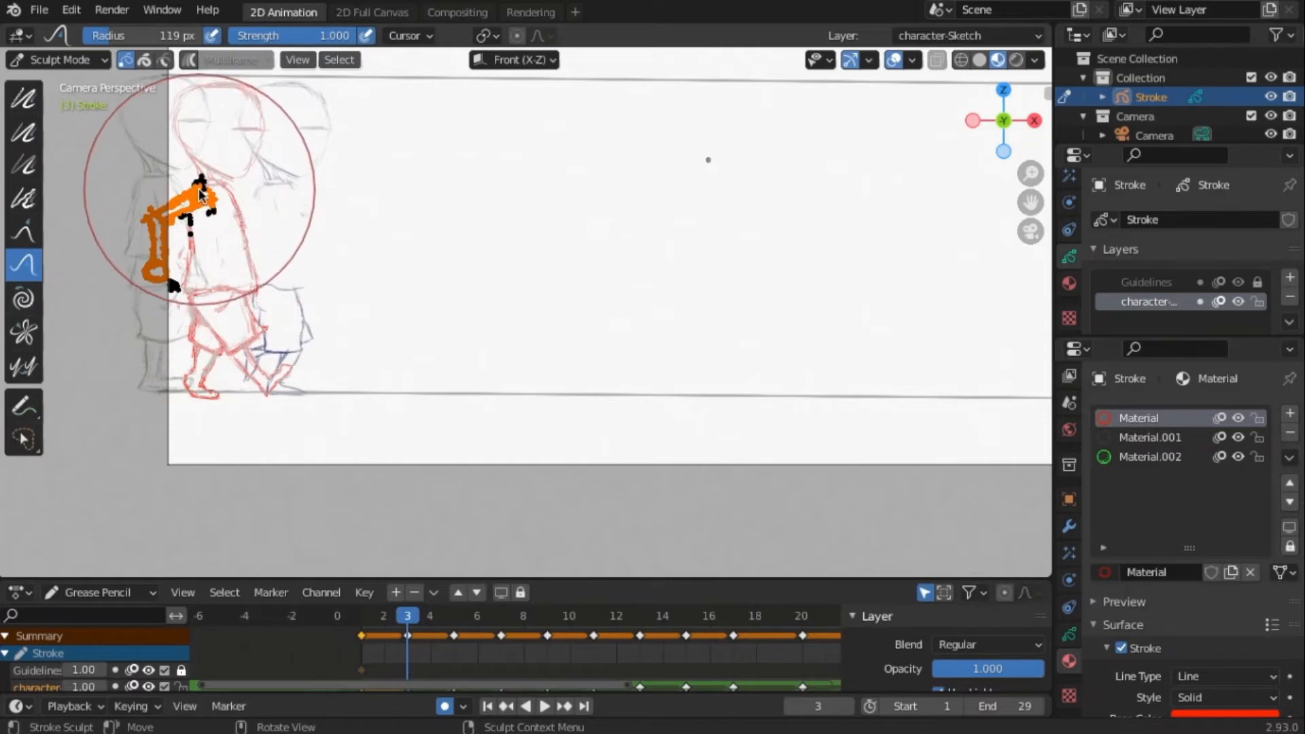
left_click(68, 60)
left_click(87, 144)
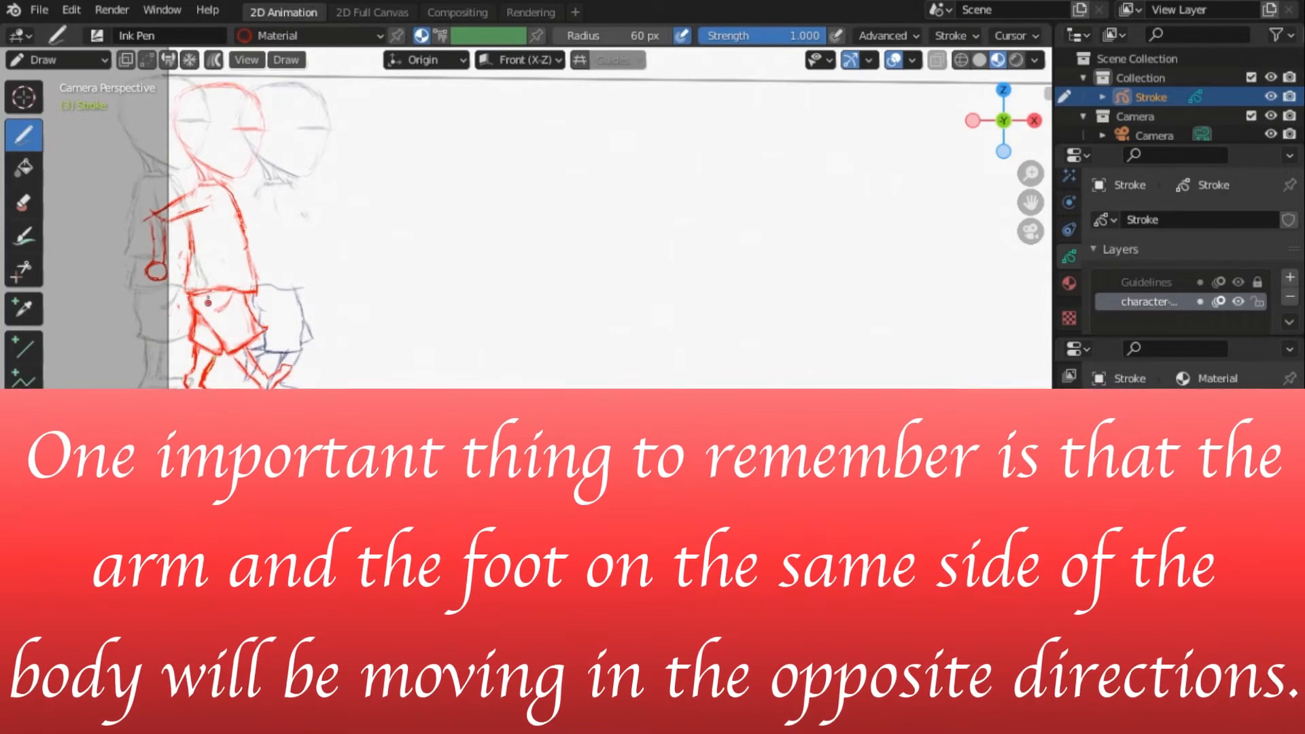
- Copy the frame 3 arm, paste it at frame 5 and move it forward along X to that pose's shoulder
key("Tab")
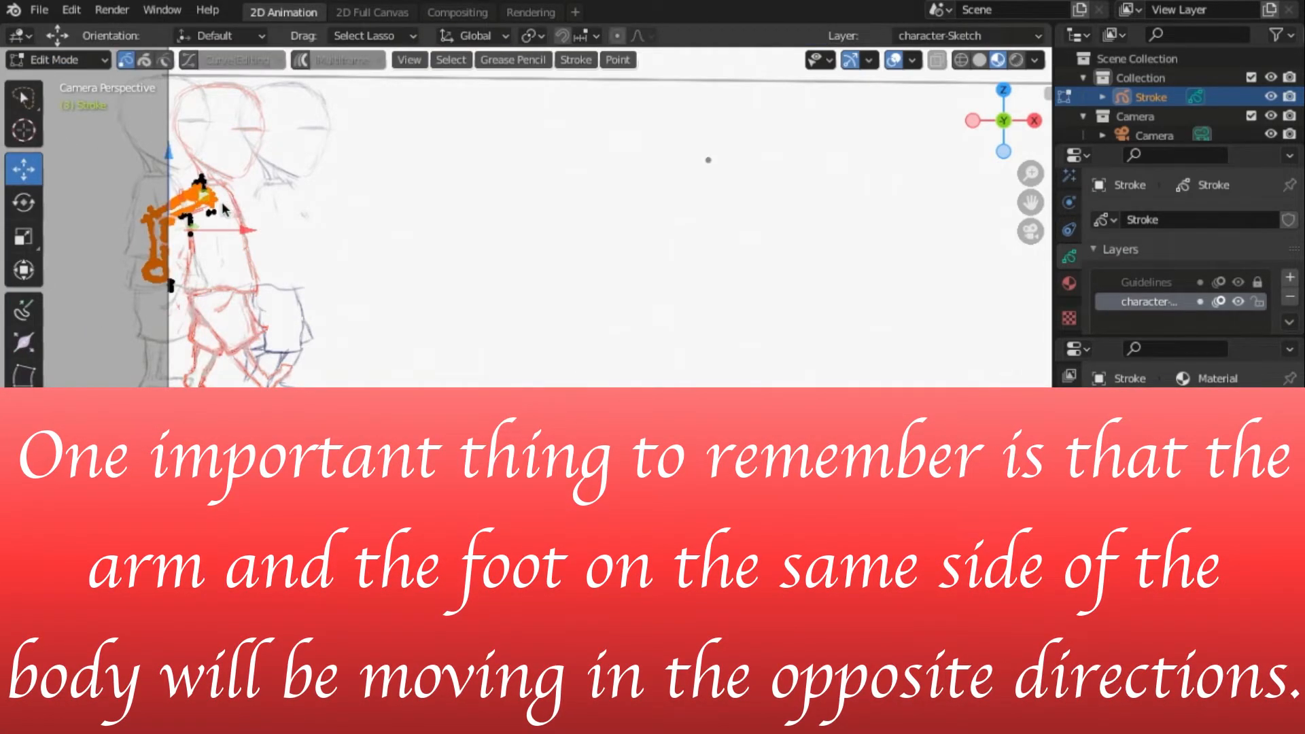
mouse_move(202, 183)
left_mouse_down()
mouse_move(132, 268)
mouse_move(176, 254)
mouse_move(197, 217)
left_mouse_up()
left_click_drag(197, 611, 221, 611)
key("ctrl+v")
left_click(161, 212)
key("ctrl+z")
mouse_move(244, 223)
left_mouse_down()
mouse_move(335, 210)
mouse_move(322, 213)
mouse_move(372, 221)
left_mouse_up()
- Rotate the frame 5 arm so the forearm points forward, and lower it slightly to the shoulder
key("r")
left_click(331, 195)
mouse_move(289, 162)
left_mouse_down()
mouse_move(290, 197)
mouse_move(286, 176)
left_mouse_up()
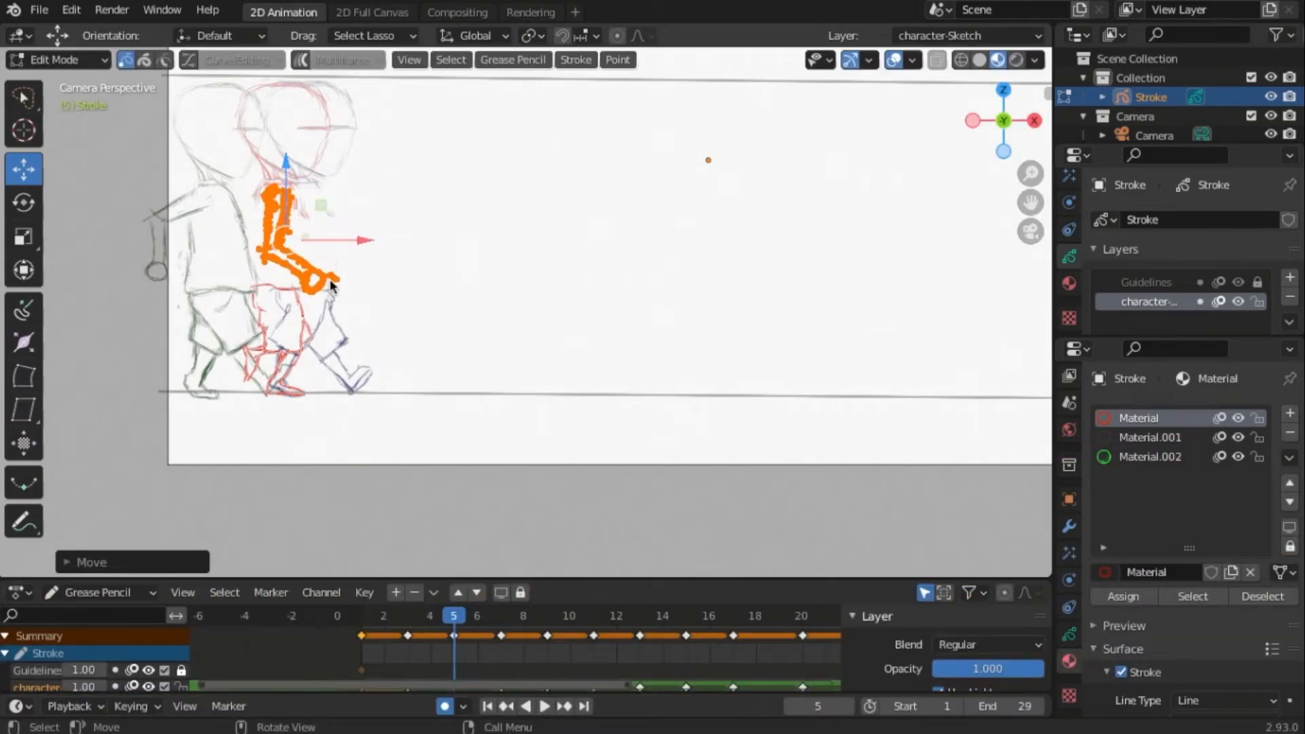
key("r")
left_click(387, 257)
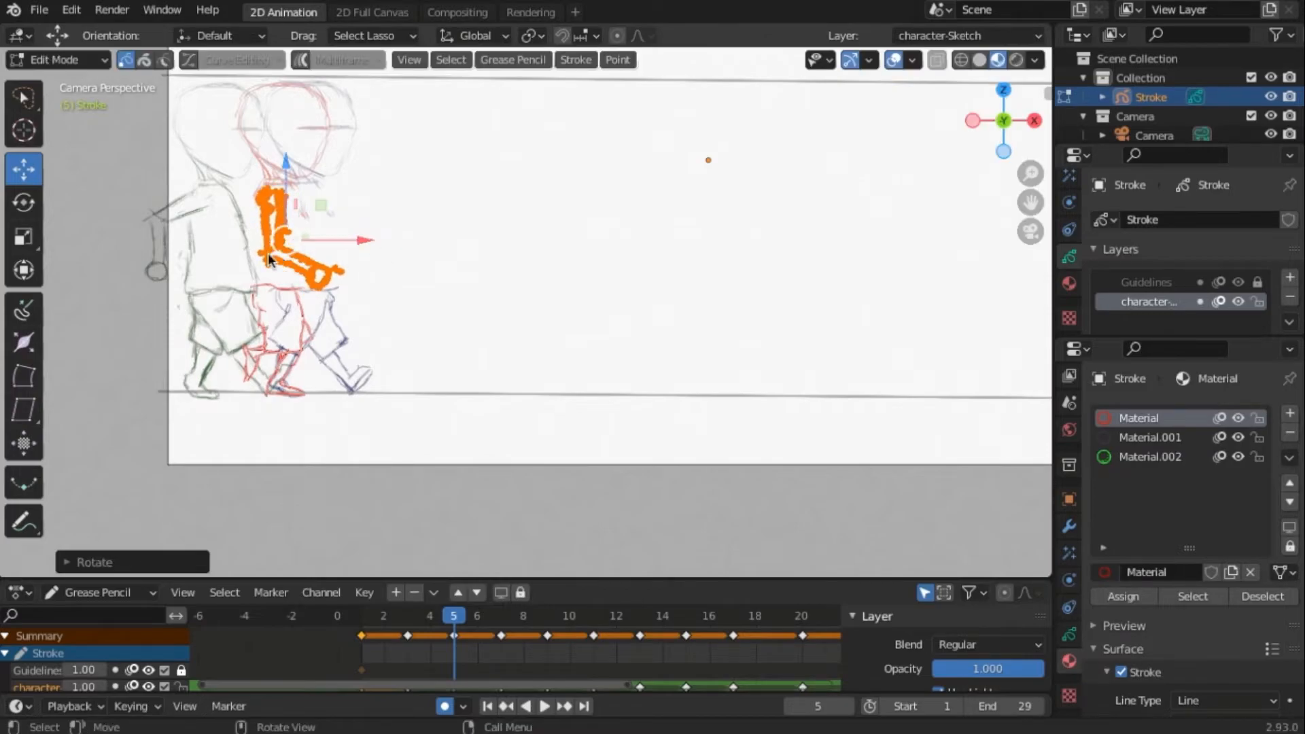
- Paste the copied arm at frame 7 and move it forward along X toward the torso
left_click_drag(466, 615, 501, 618)
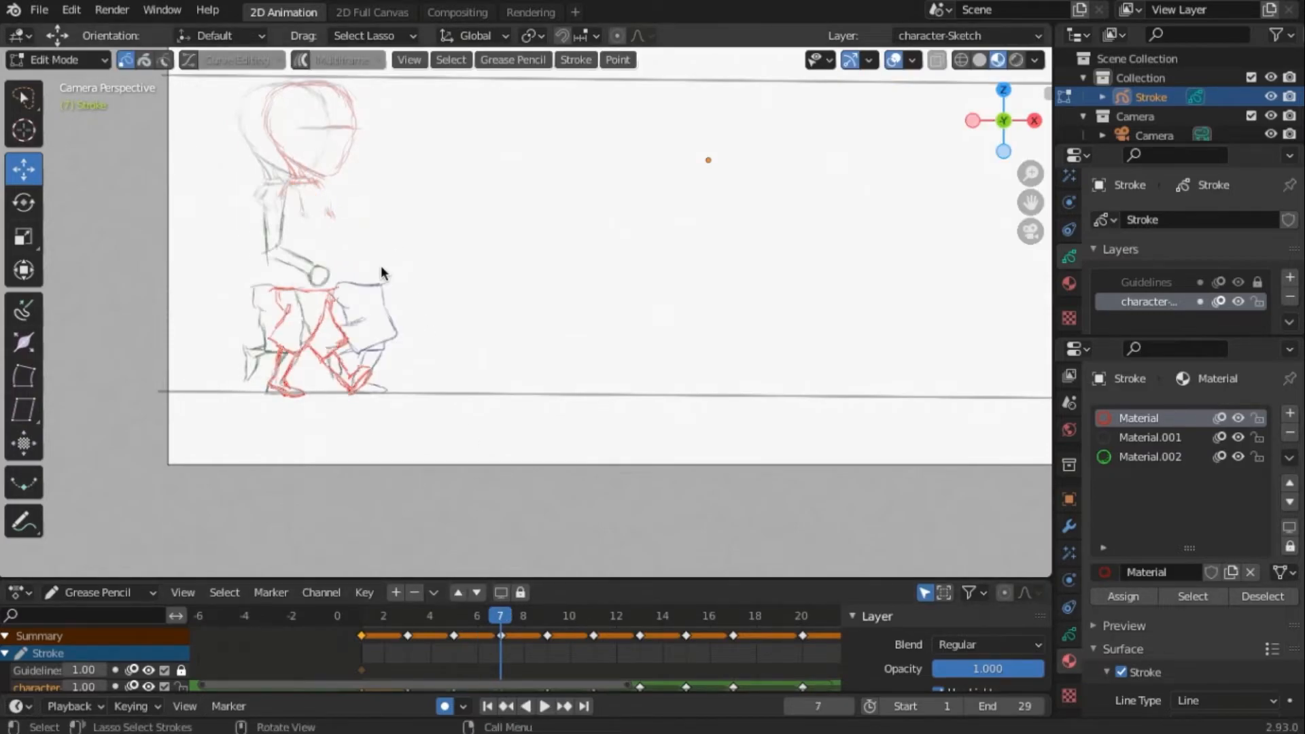
key("ctrl+v")
key("z")
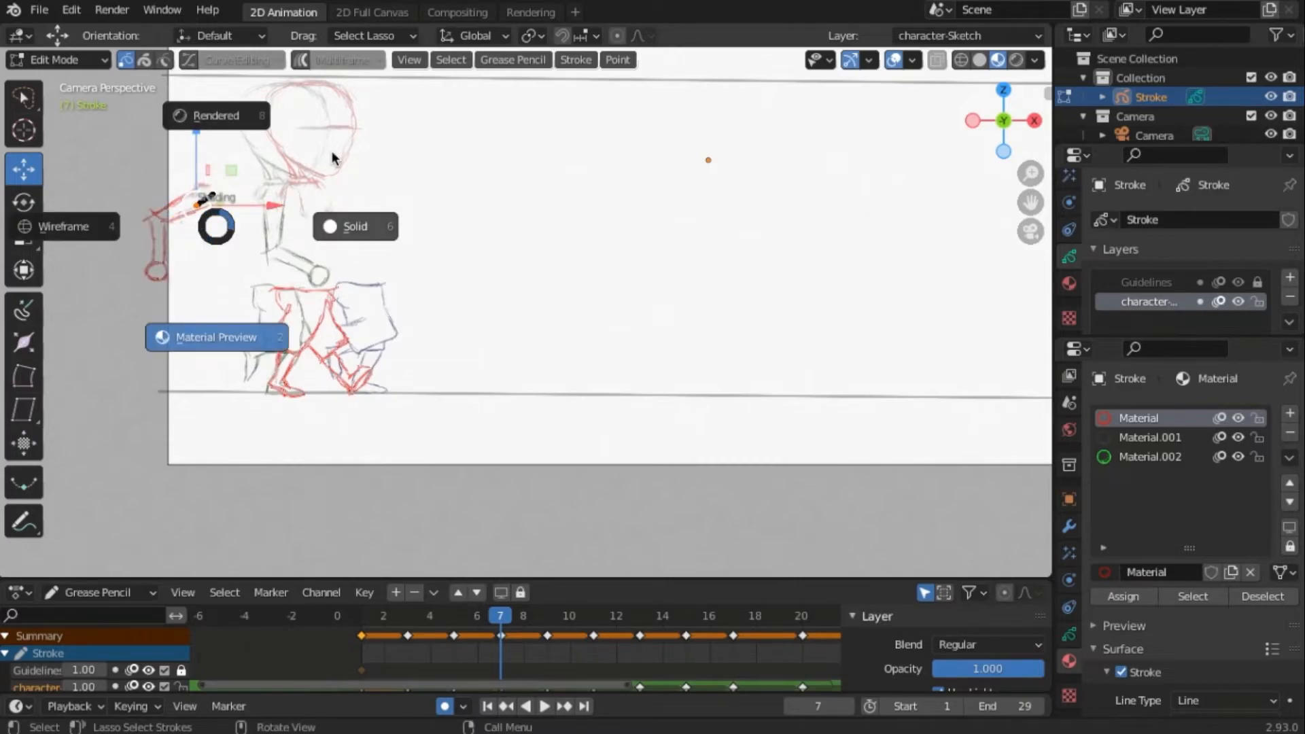
key("Escape")
key("a")
key("g")
key("x")
left_click(361, 212)
- Rotate the frame 7 arm into a raised forward swing and align it with the shoulder along X and Z
key("g")
key("z")
left_click_drag(277, 171, 277, 165)
key("r")
left_click(284, 163)
left_click_drag(361, 229, 418, 213)
left_click_drag(333, 179, 332, 177)
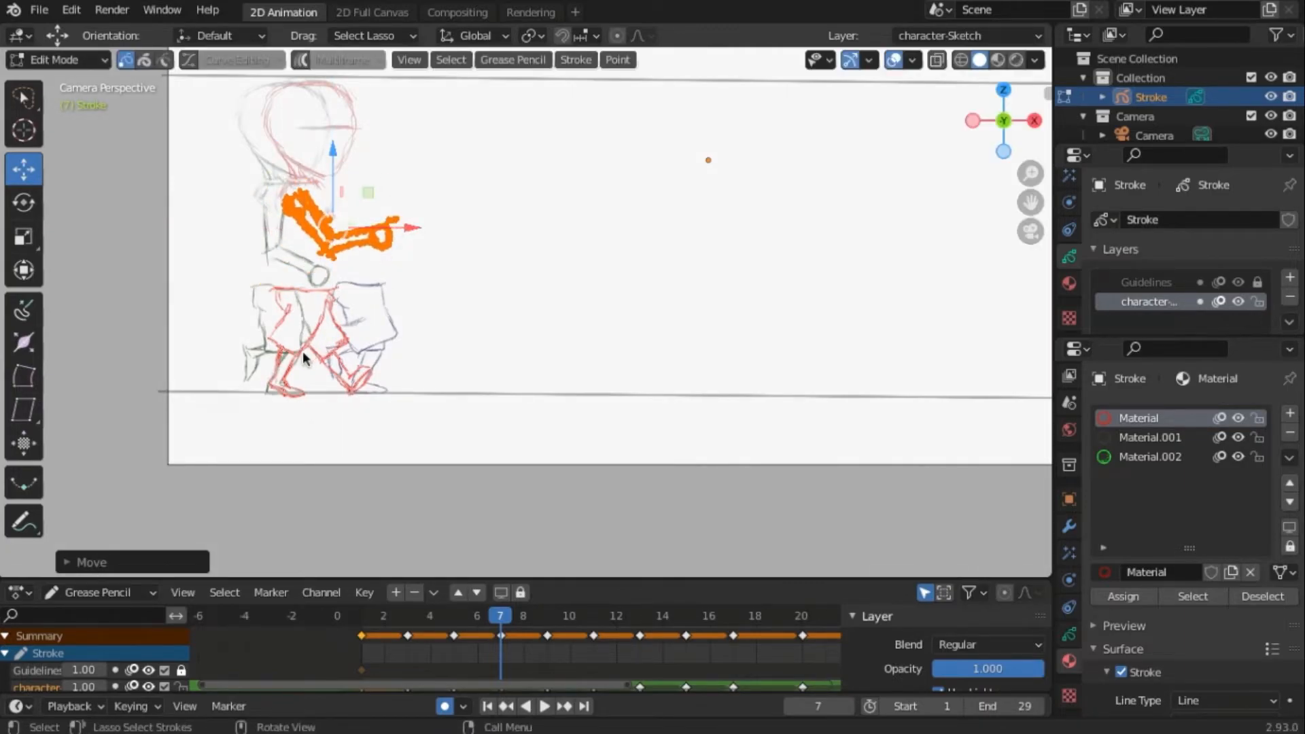
- Turn off onion skinning for the character sketch layer and draw the shirt outline around the arm at frame 5
left_click(58, 60)
left_click(40, 144)
mouse_move(435, 612)
left_mouse_down()
mouse_move(378, 618)
mouse_move(503, 616)
mouse_move(438, 623)
mouse_move(501, 616)
mouse_move(454, 598)
left_mouse_up()
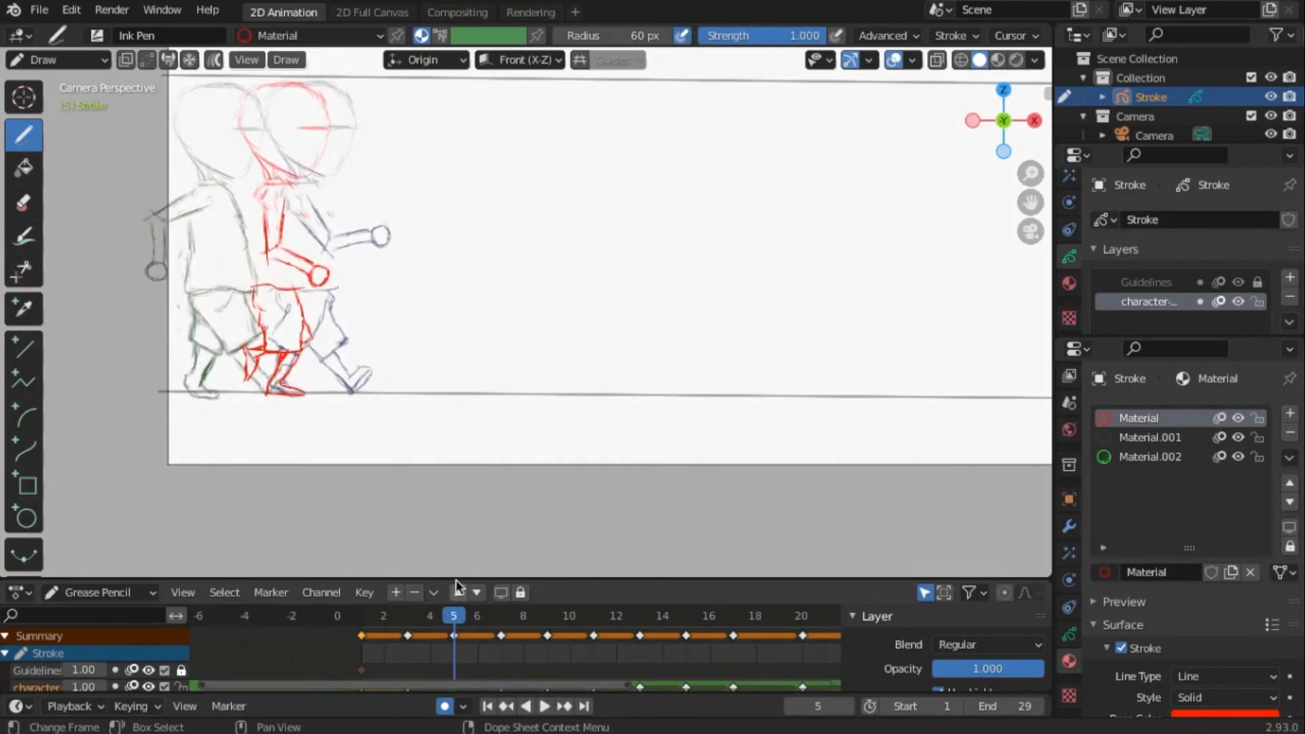
left_click(1219, 301)
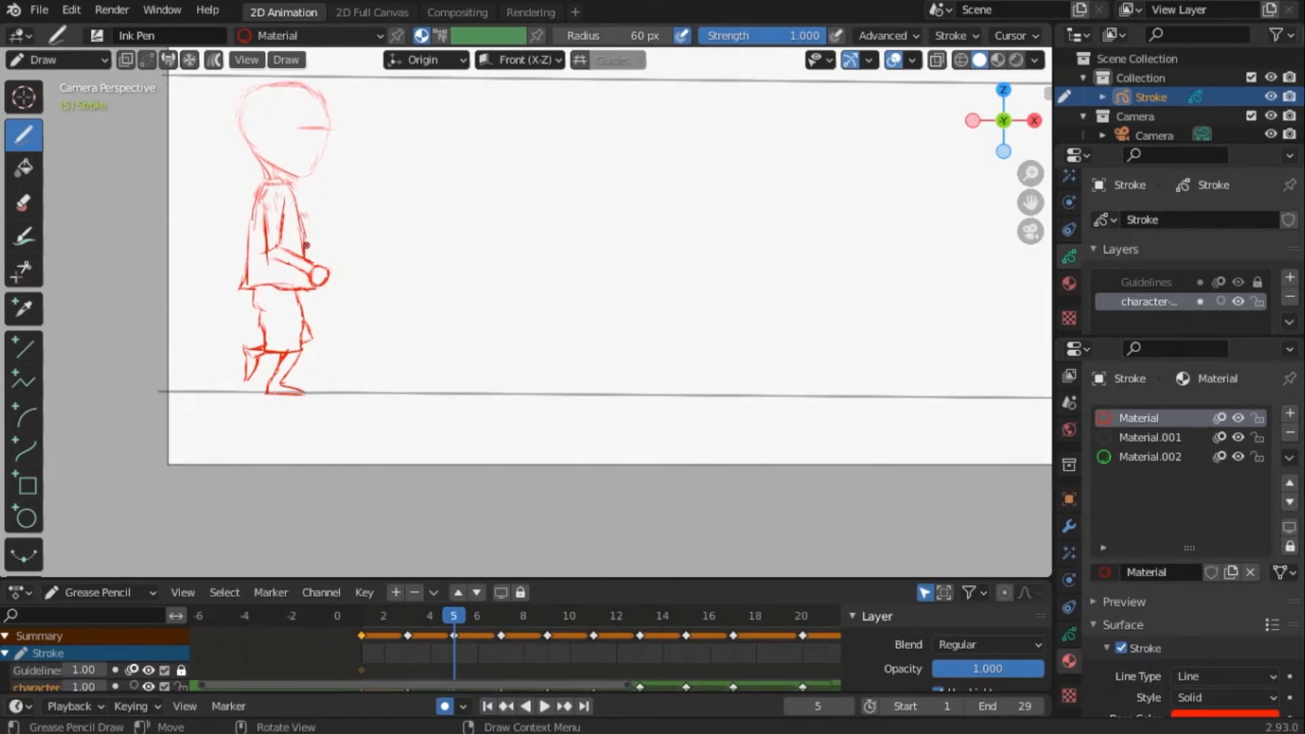
- Draw the shirt outline around the forward-swung arm at frame 7 and reinforce its back line
key("Up")
left_click_drag(275, 198, 264, 293)
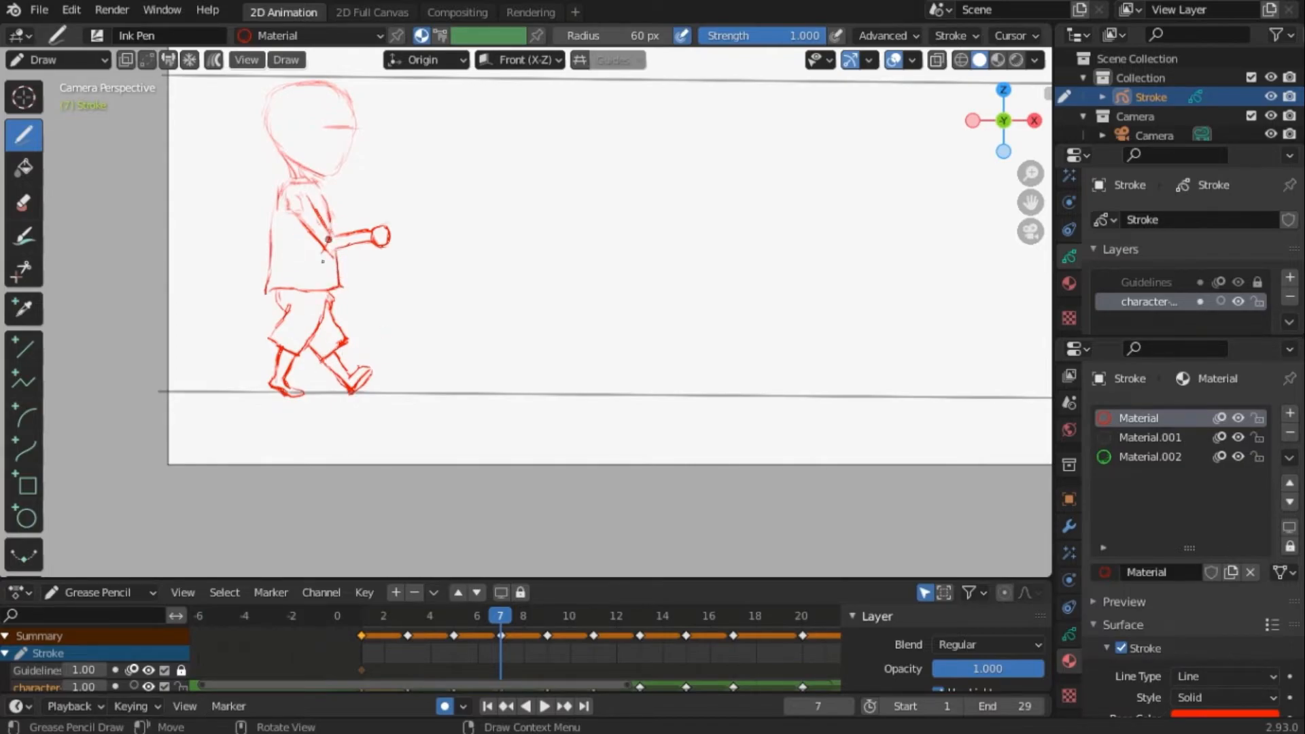
left_click_drag(511, 613, 477, 602)
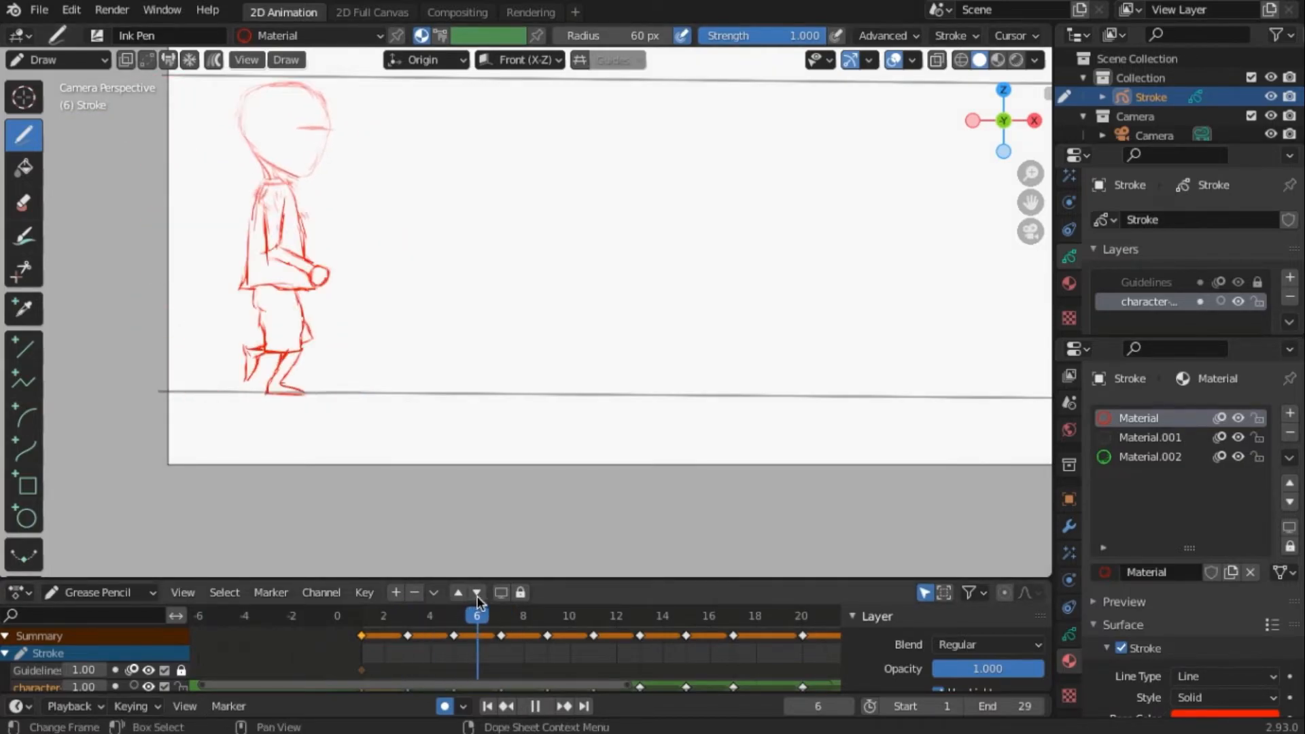
left_click(477, 596)
left_click_drag(274, 231, 269, 274)
mouse_move(265, 198)
left_mouse_down("ctrl")
mouse_move(263, 237)
mouse_move(280, 184)
left_mouse_up("ctrl")
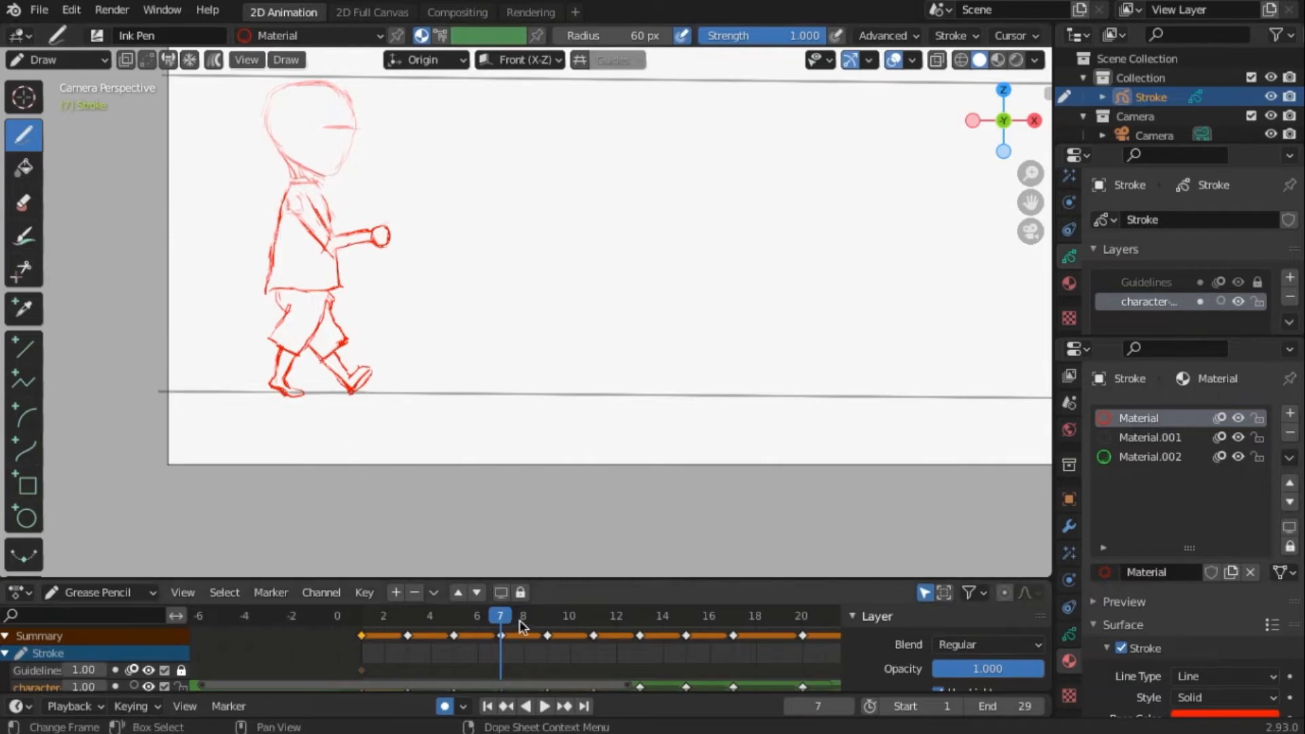
- Play the animation and compare the arm and torso poses at frames 3, 5 and 7
key("space")
left_click_drag(505, 594, 447, 616)
key("space")
key("space")
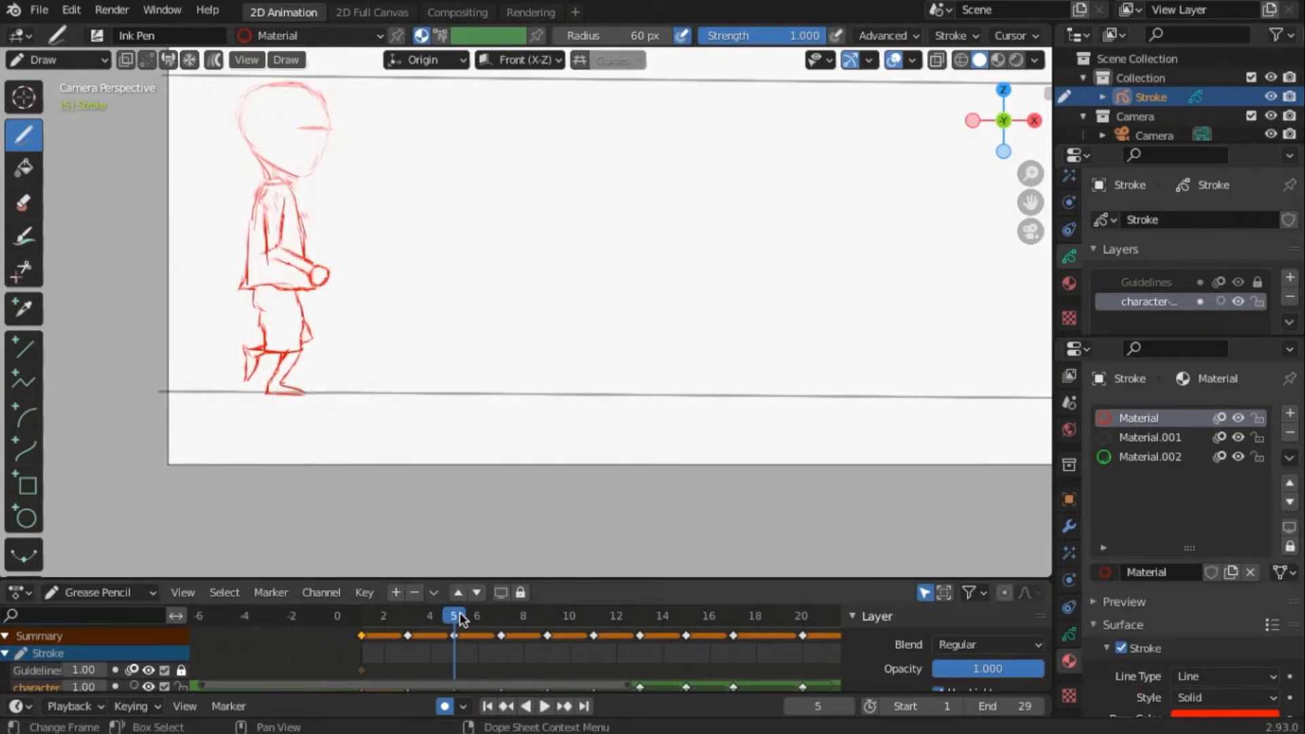
left_click(414, 616)
left_click(452, 618)
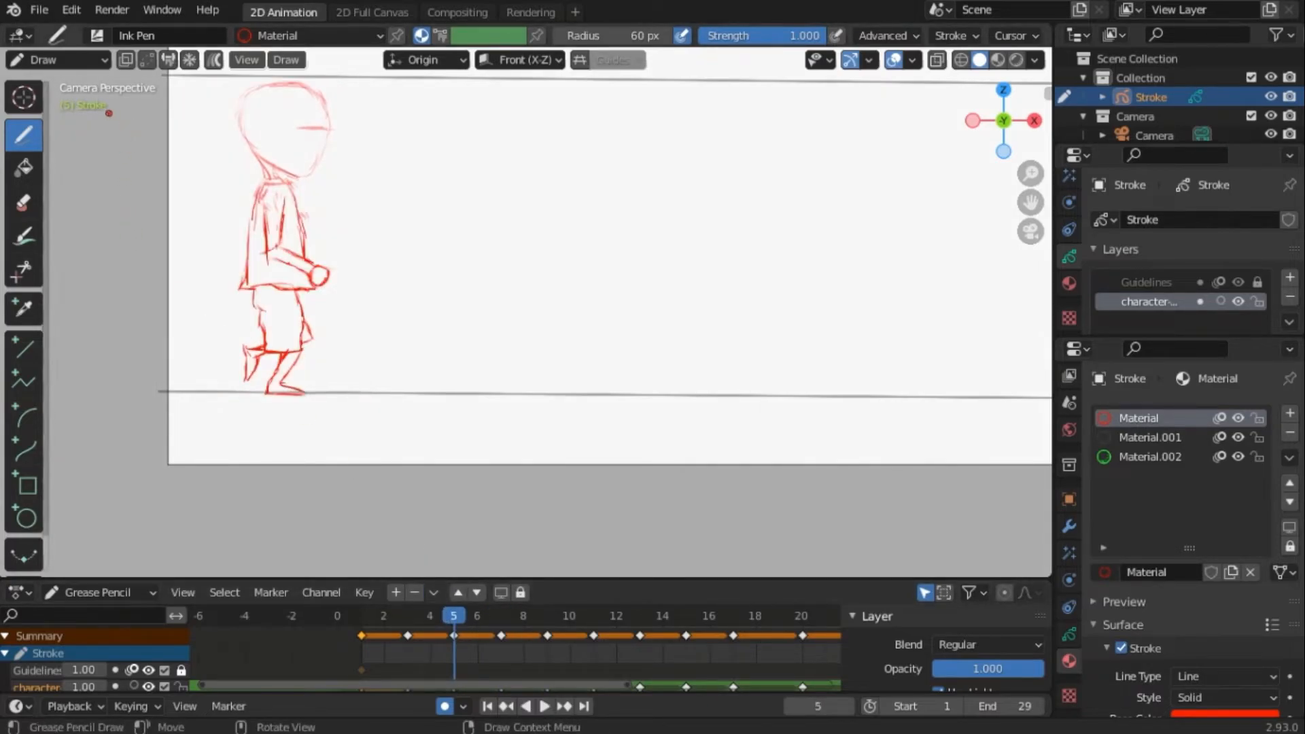
- Sculpt the head and shirt at frame 5 slightly upward with a 163 px brush and return to drawing mode
left_click(61, 60)
left_click(68, 124)
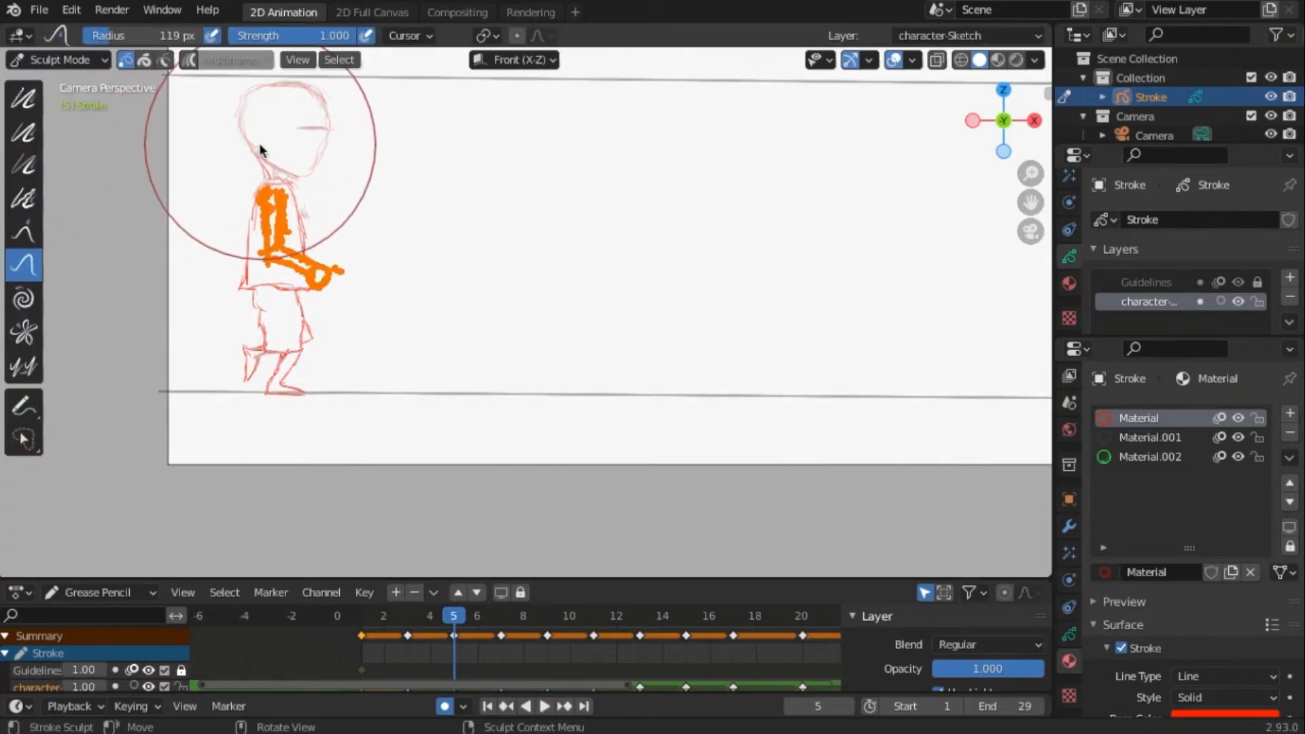
key("f")
left_click(345, 225)
left_click(60, 60)
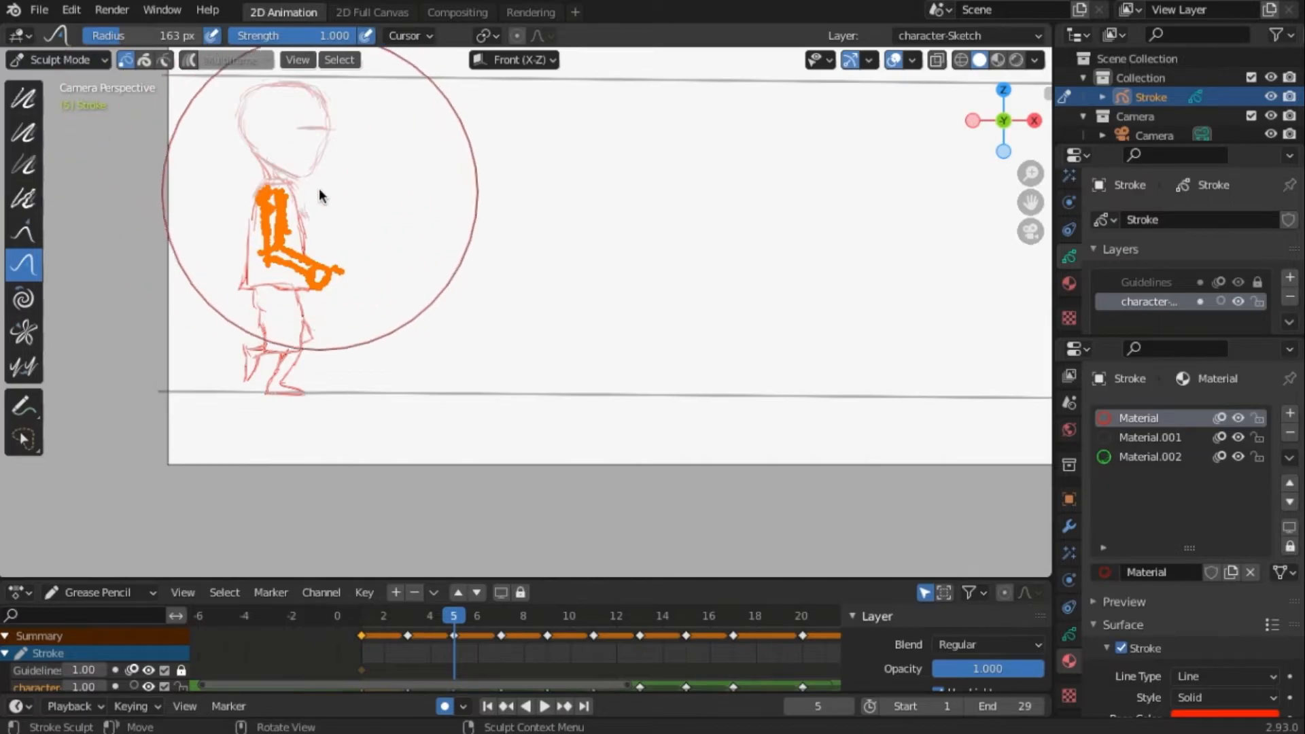
key("a")
left_click_drag(278, 173, 280, 160)
left_click_drag(297, 280, 294, 260)
left_click(81, 61)
left_click(61, 136)
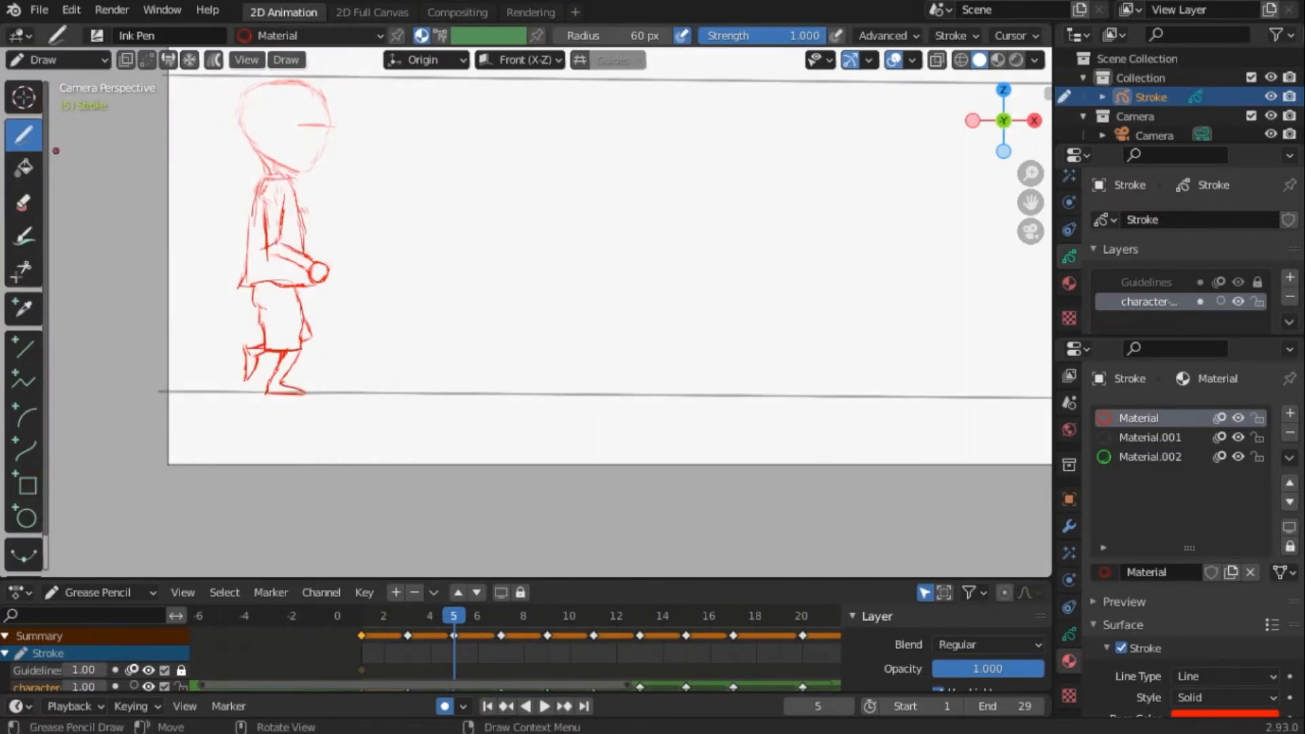
- Play back the walk cycle and review it from frame 1
key("space")
left_click_drag(443, 613, 369, 636)
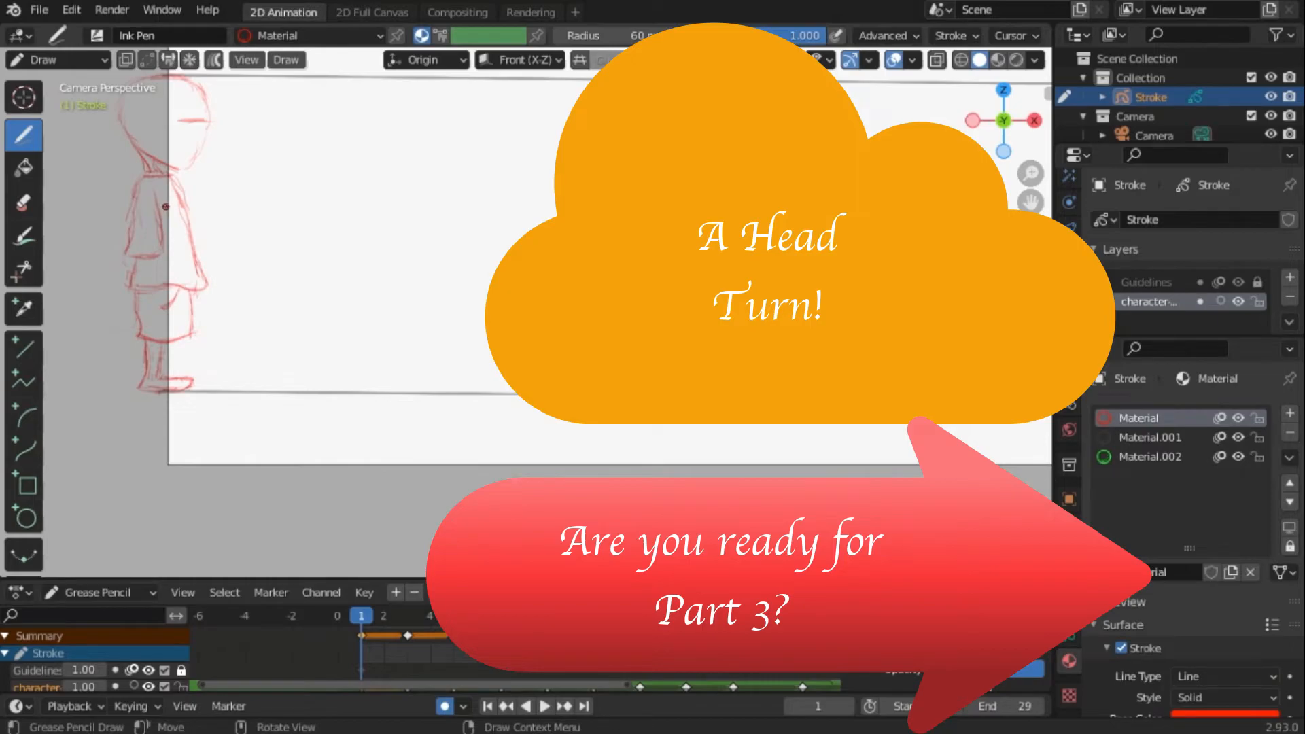
key("space")
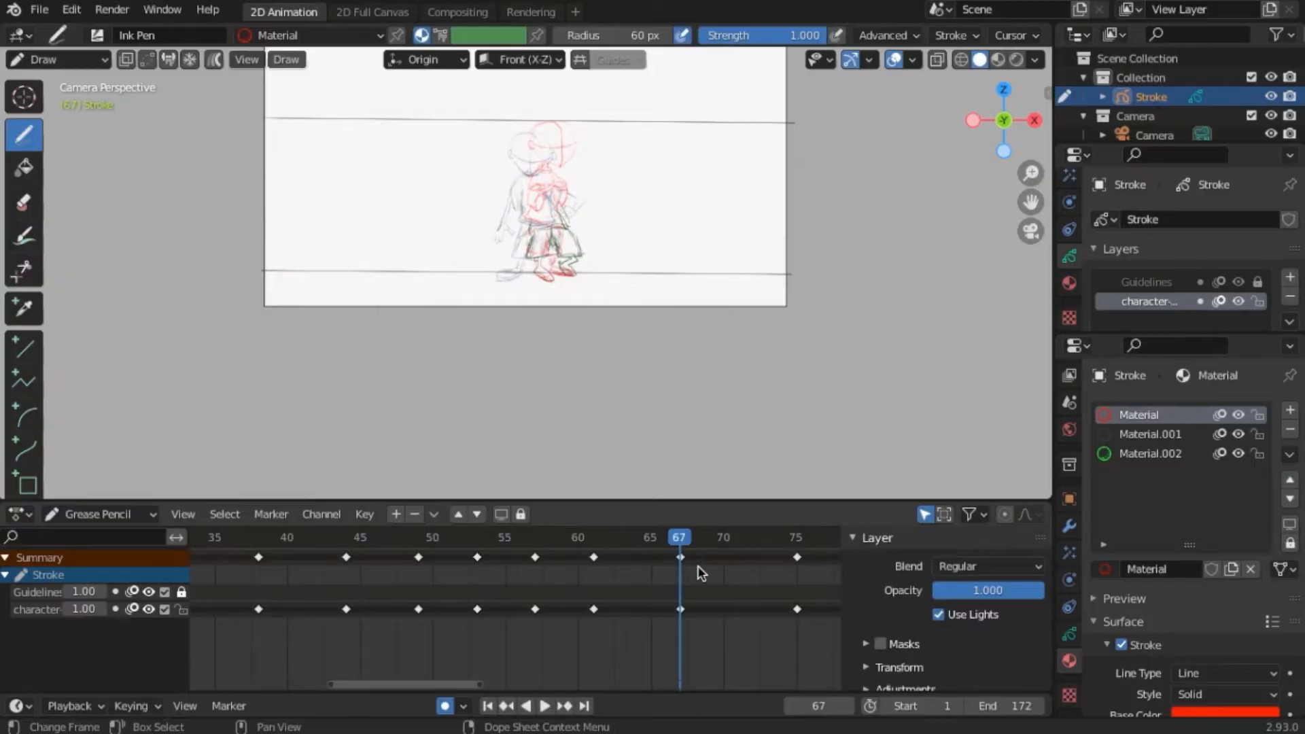
- Select the keyframes from frame 75 onward and shift them 35 frames later, starting at frame 110
scroll(696, 569, "down", 5)
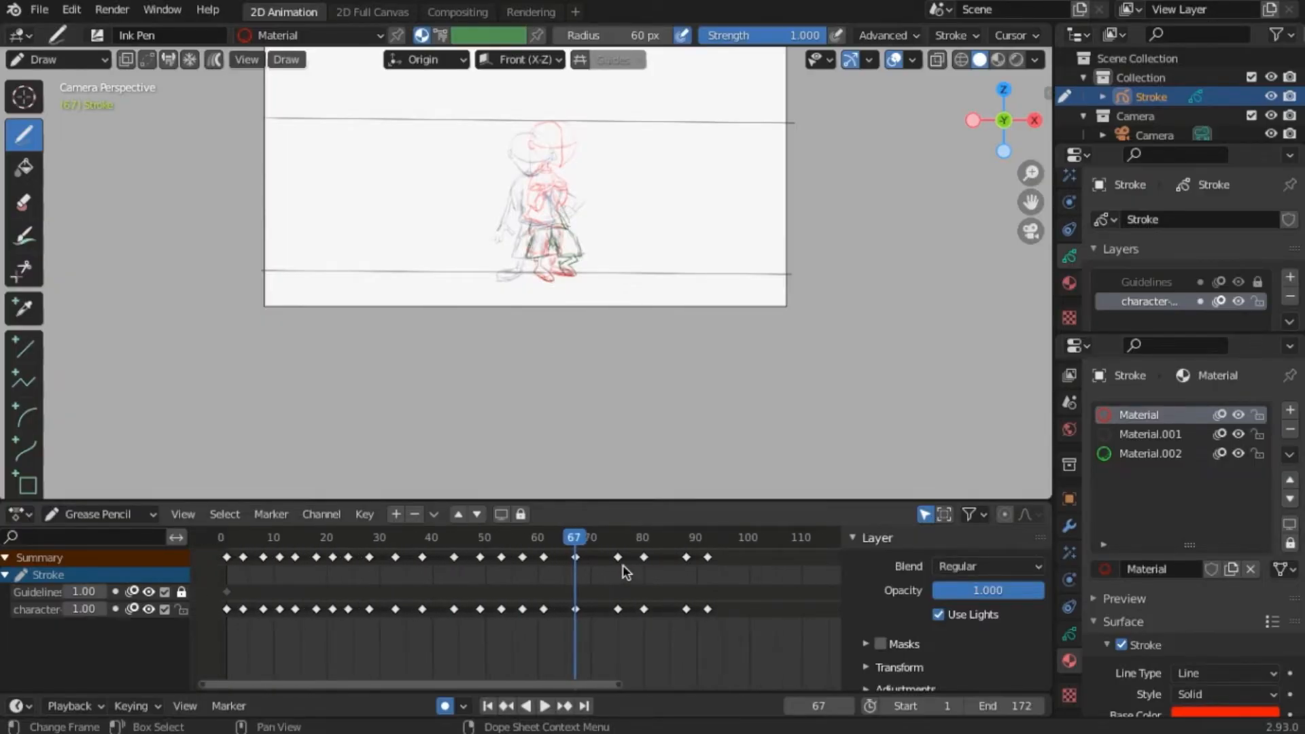
key("space")
key("space")
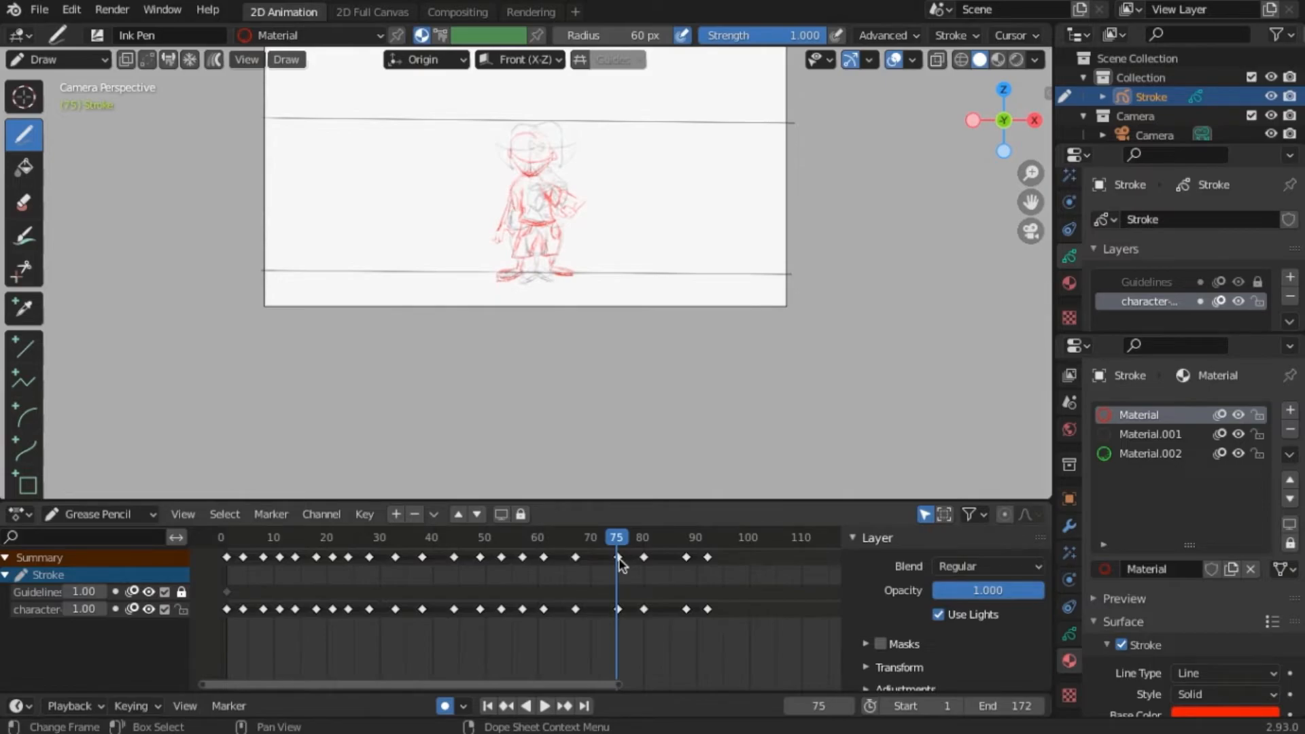
left_click(643, 557, "shift")
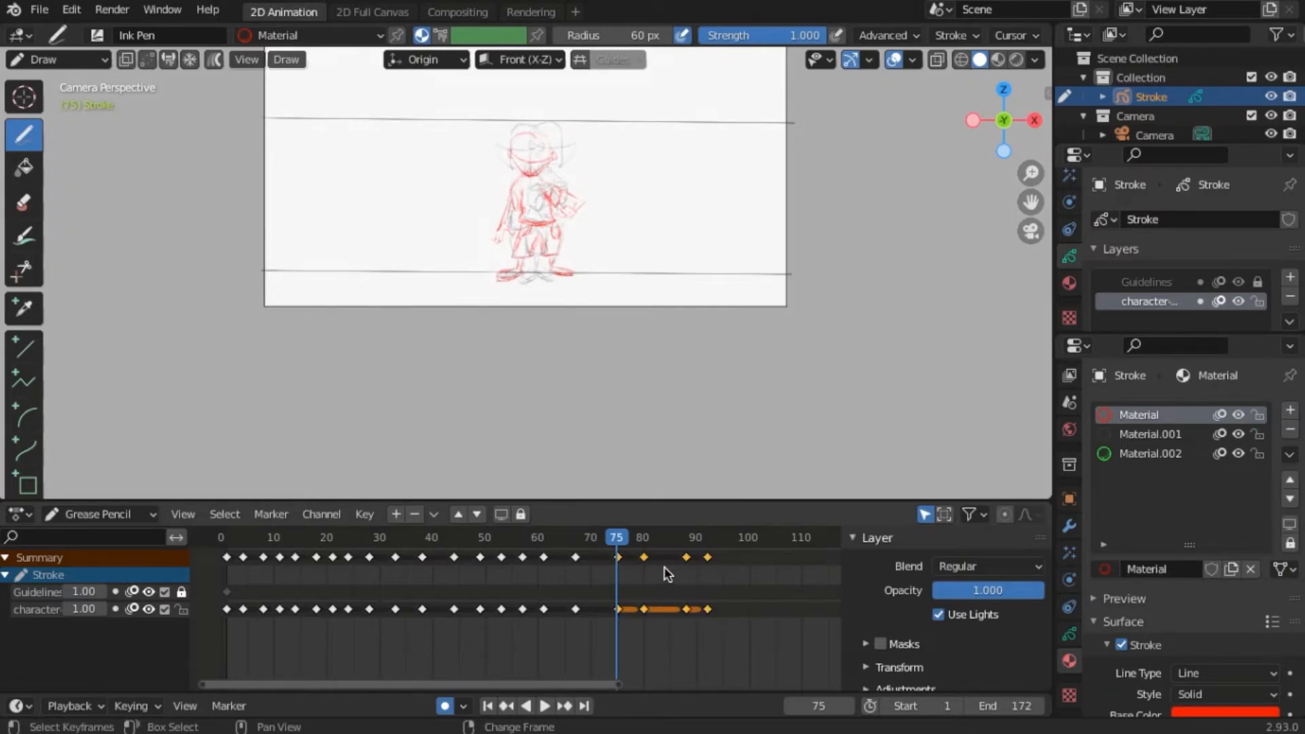
key("g")
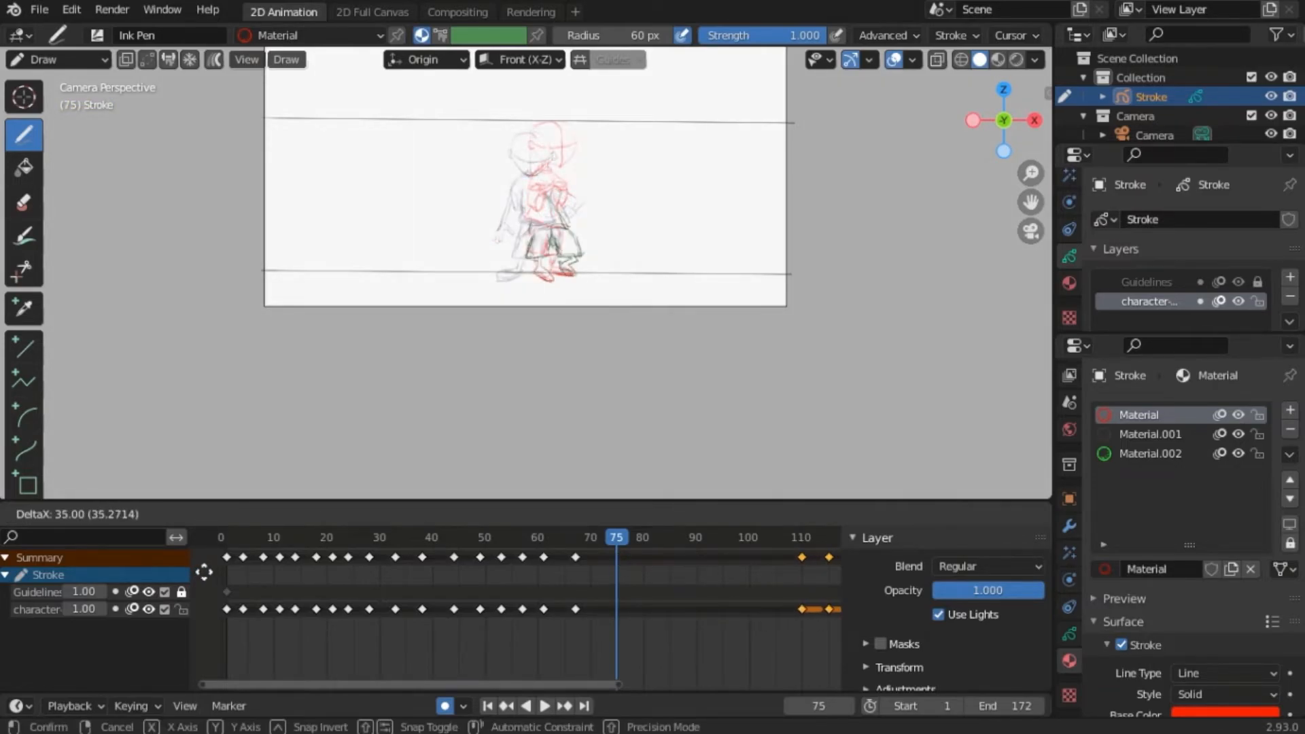
left_click(214, 575)
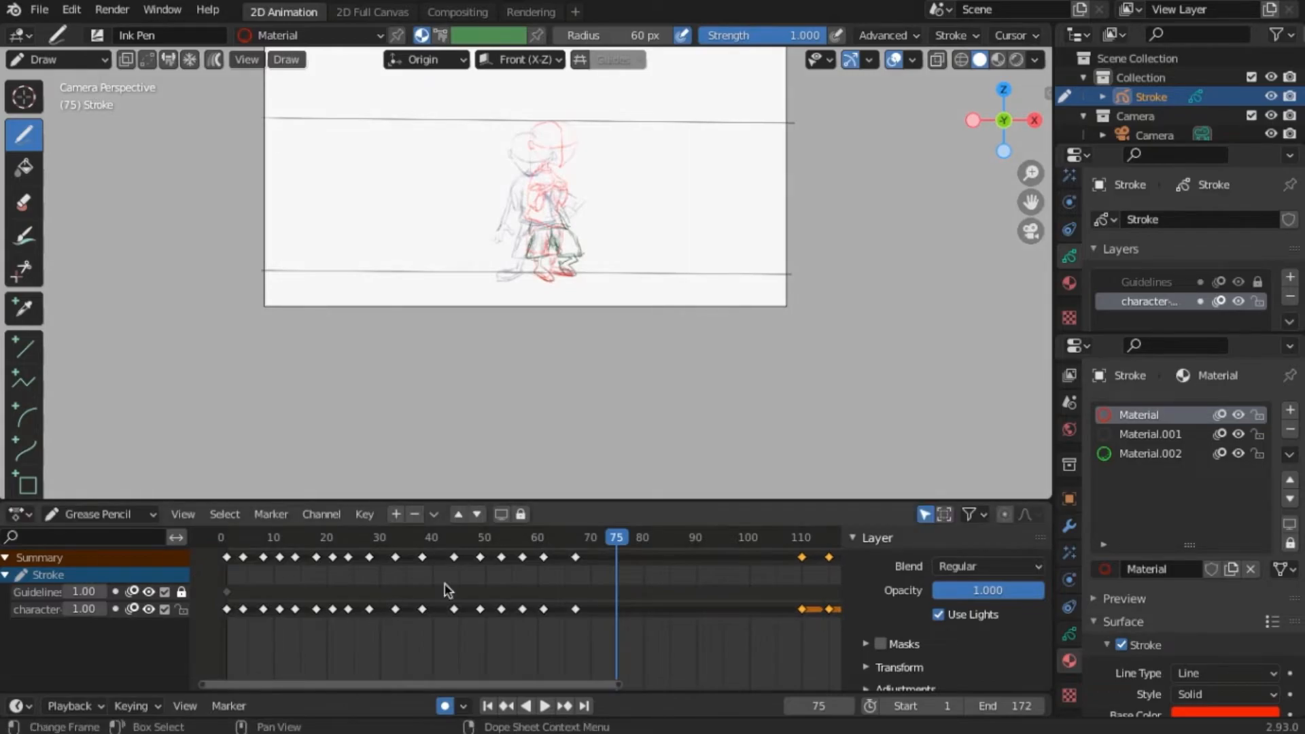
- Move the keyframe at frame 67 to frame 70
left_click(584, 557)
key("g")
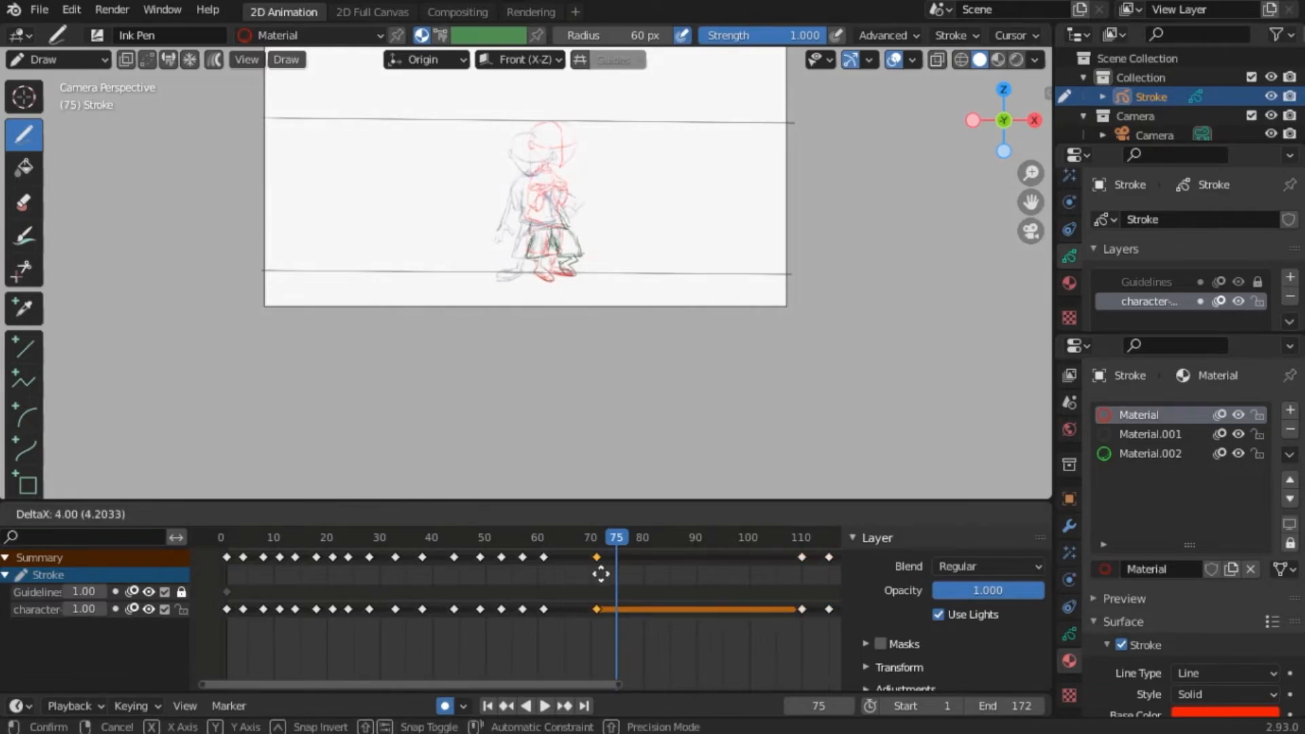
left_click(595, 575)
- At frame 70, trace a bold head outline over the rough sketch from the crown around the back to the chin
scroll(537, 213, "up", 6)
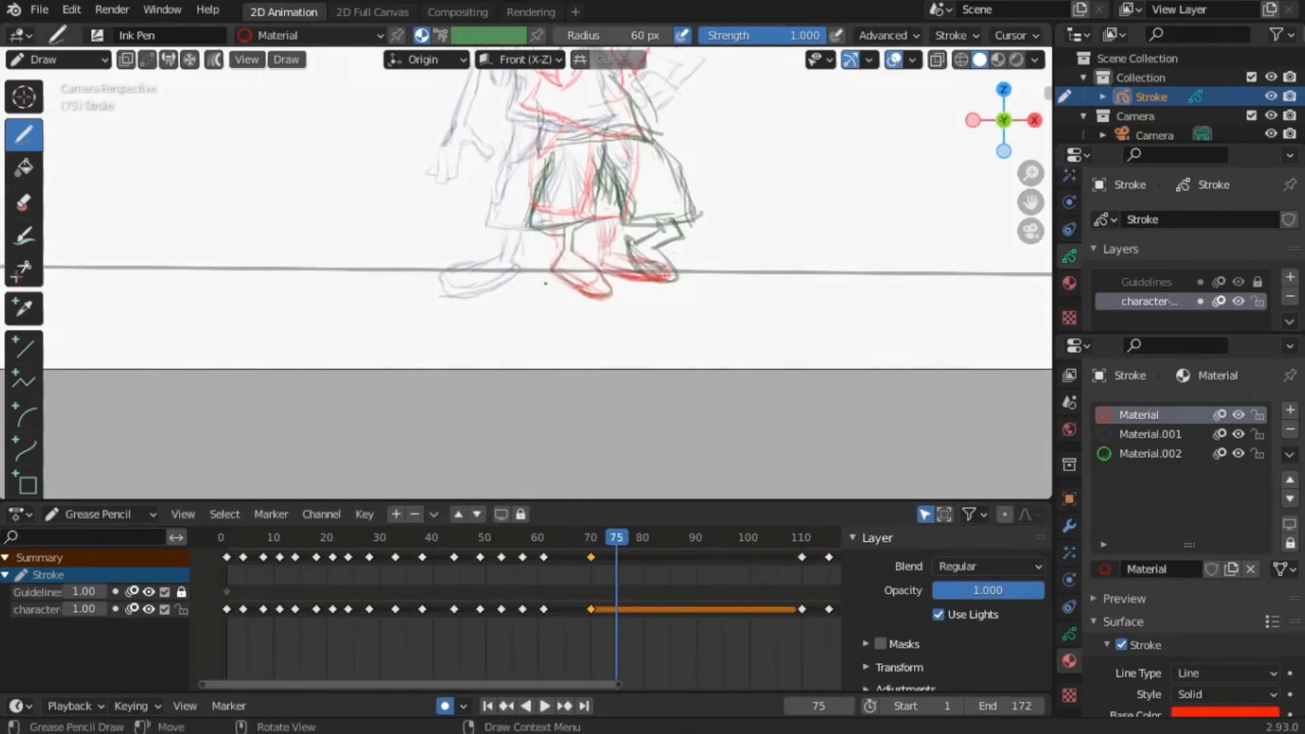
scroll(537, 213, "up", 6)
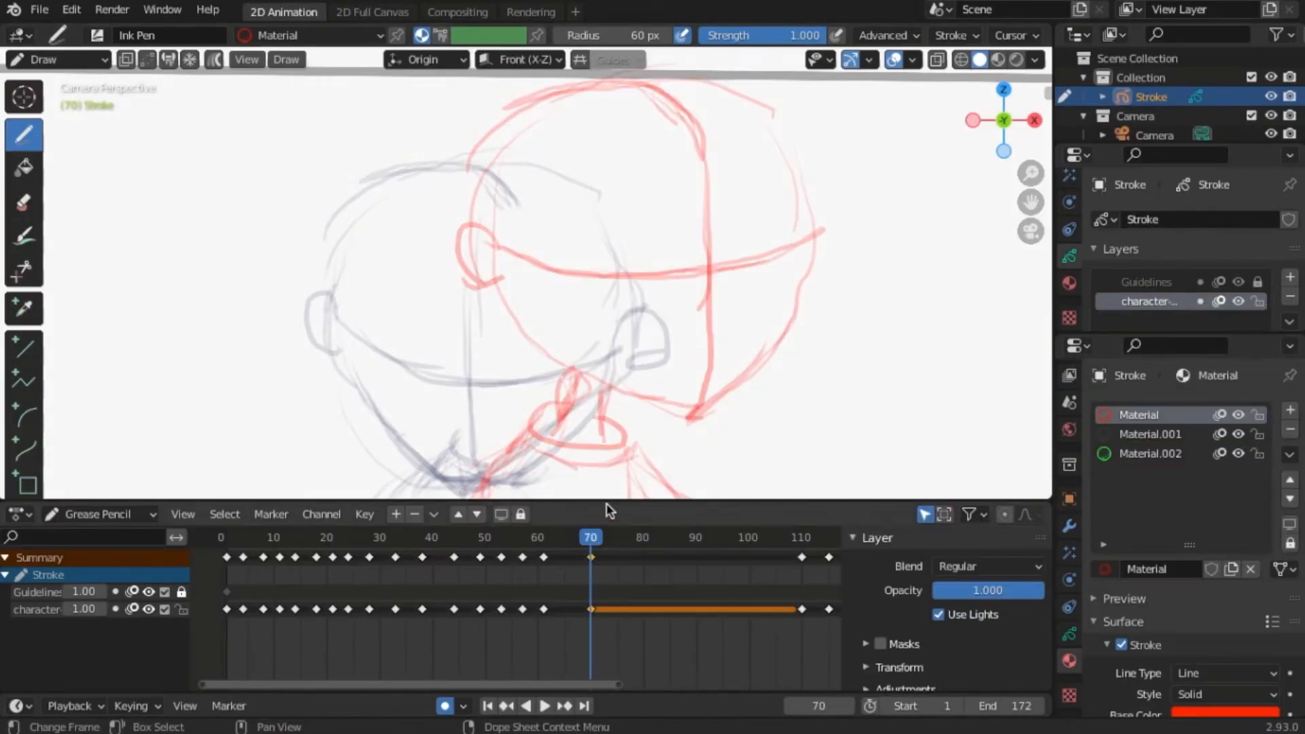
scroll(590, 367, "up", 4)
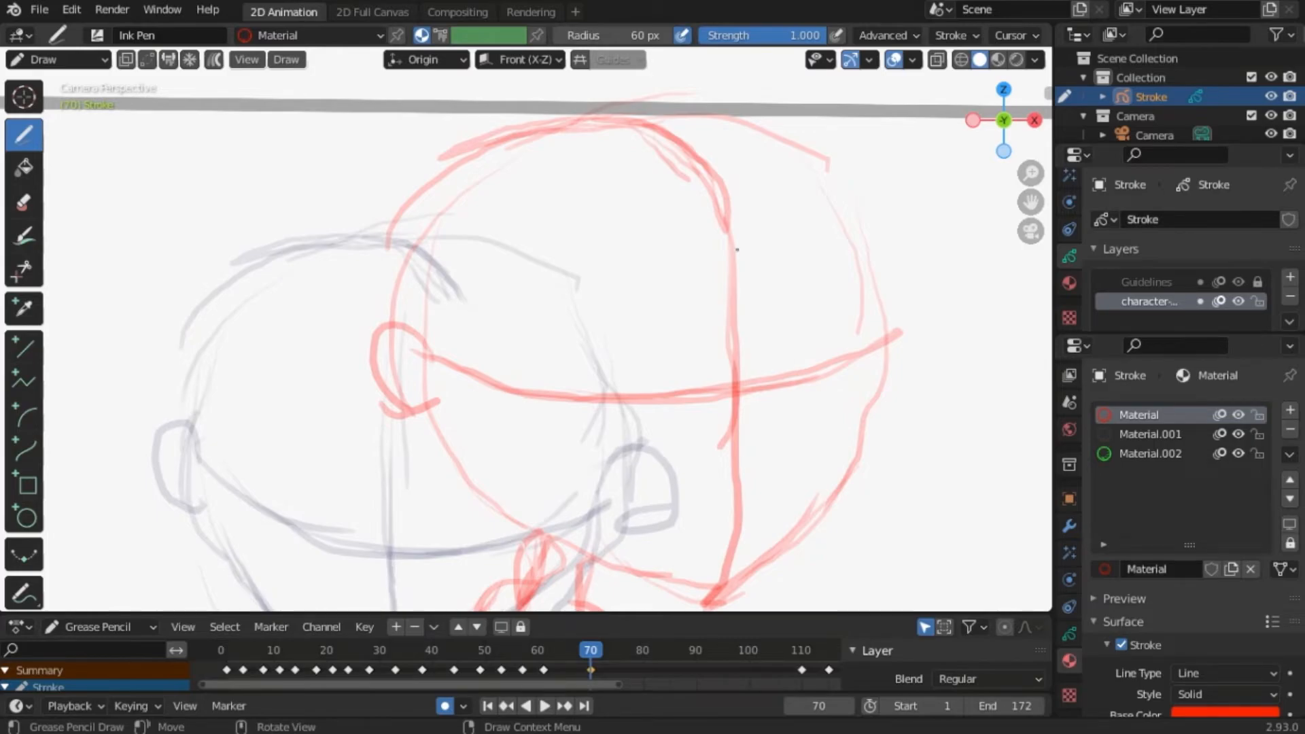
mouse_move(603, 115)
left_mouse_down()
mouse_move(525, 134)
mouse_move(418, 240)
mouse_move(442, 231)
mouse_move(430, 435)
mouse_move(556, 545)
mouse_move(710, 603)
left_mouse_up()
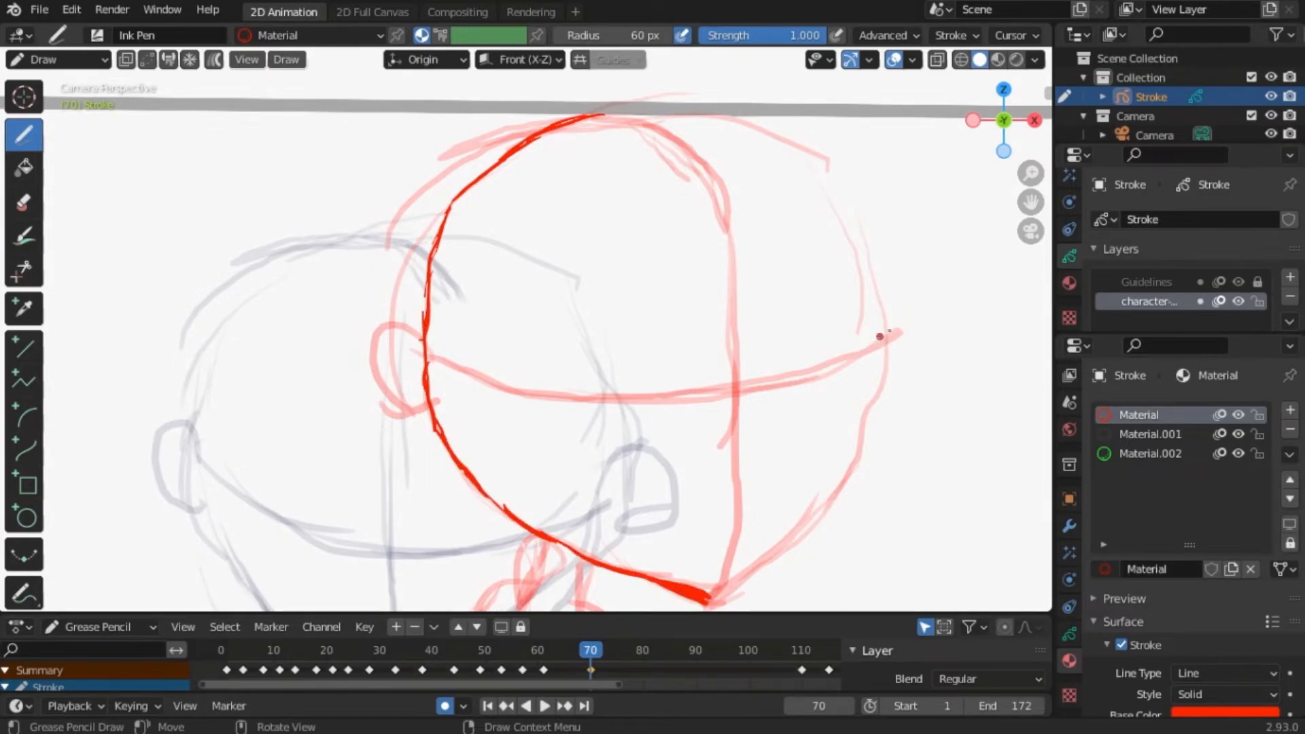
mouse_move(586, 113)
left_mouse_down()
mouse_move(740, 121)
mouse_move(832, 181)
mouse_move(867, 232)
mouse_move(888, 323)
mouse_move(858, 348)
mouse_move(885, 363)
mouse_move(873, 427)
mouse_move(819, 513)
mouse_move(713, 597)
left_mouse_up()
- Erase the old vertical face guide, draw a curved one from crown to chin nearer the face's far side, and outline the ear
mouse_move(722, 173)
left_mouse_down("ctrl")
mouse_move(646, 129)
mouse_move(717, 190)
mouse_move(728, 356)
mouse_move(658, 169)
mouse_move(754, 426)
mouse_move(725, 492)
mouse_move(727, 577)
left_mouse_up("ctrl")
mouse_move(677, 115)
left_mouse_down()
mouse_move(718, 161)
mouse_move(781, 277)
mouse_move(796, 344)
left_mouse_up()
mouse_move(787, 297)
left_mouse_down()
mouse_move(790, 412)
mouse_move(766, 507)
mouse_move(714, 590)
left_mouse_up()
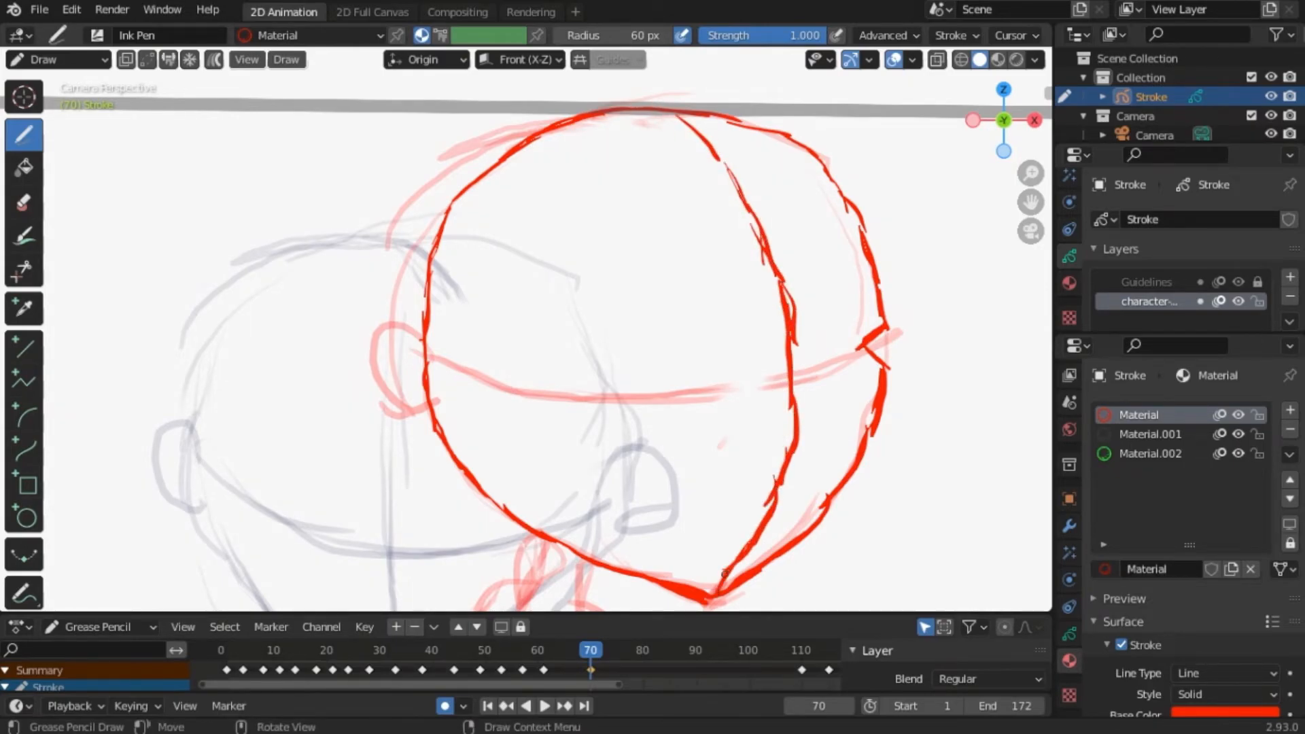
mouse_move(421, 348)
left_mouse_down()
mouse_move(364, 367)
mouse_move(394, 408)
mouse_move(440, 422)
left_mouse_up()
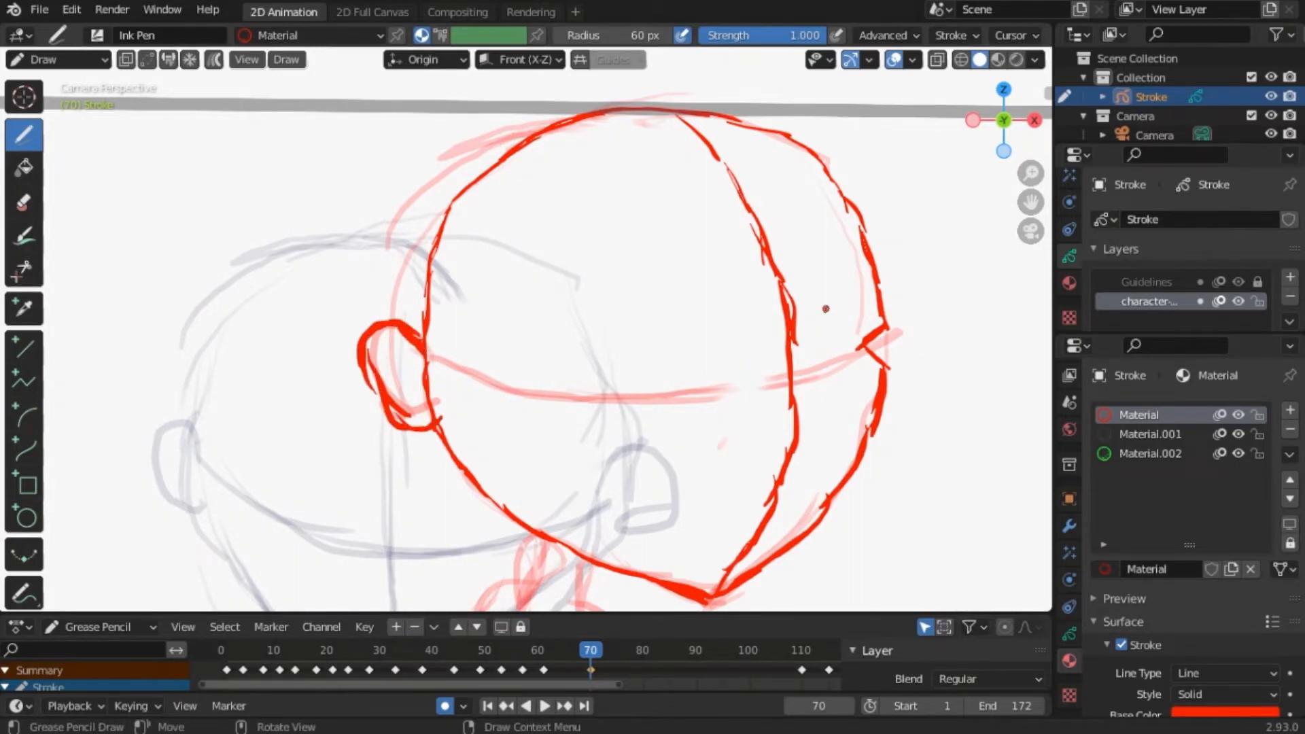
- Draw two round eyes on either side of the curved face guide, with pupils looking right
mouse_move(826, 294)
left_mouse_down()
mouse_move(820, 377)
mouse_move(858, 336)
mouse_move(816, 372)
mouse_move(844, 343)
left_mouse_up()
mouse_move(734, 294)
left_mouse_down()
mouse_move(742, 372)
mouse_move(710, 390)
left_mouse_up()
mouse_move(740, 299)
left_mouse_down()
mouse_move(714, 297)
mouse_move(683, 348)
mouse_move(711, 391)
left_mouse_up()
left_click_drag(736, 340, 741, 347)
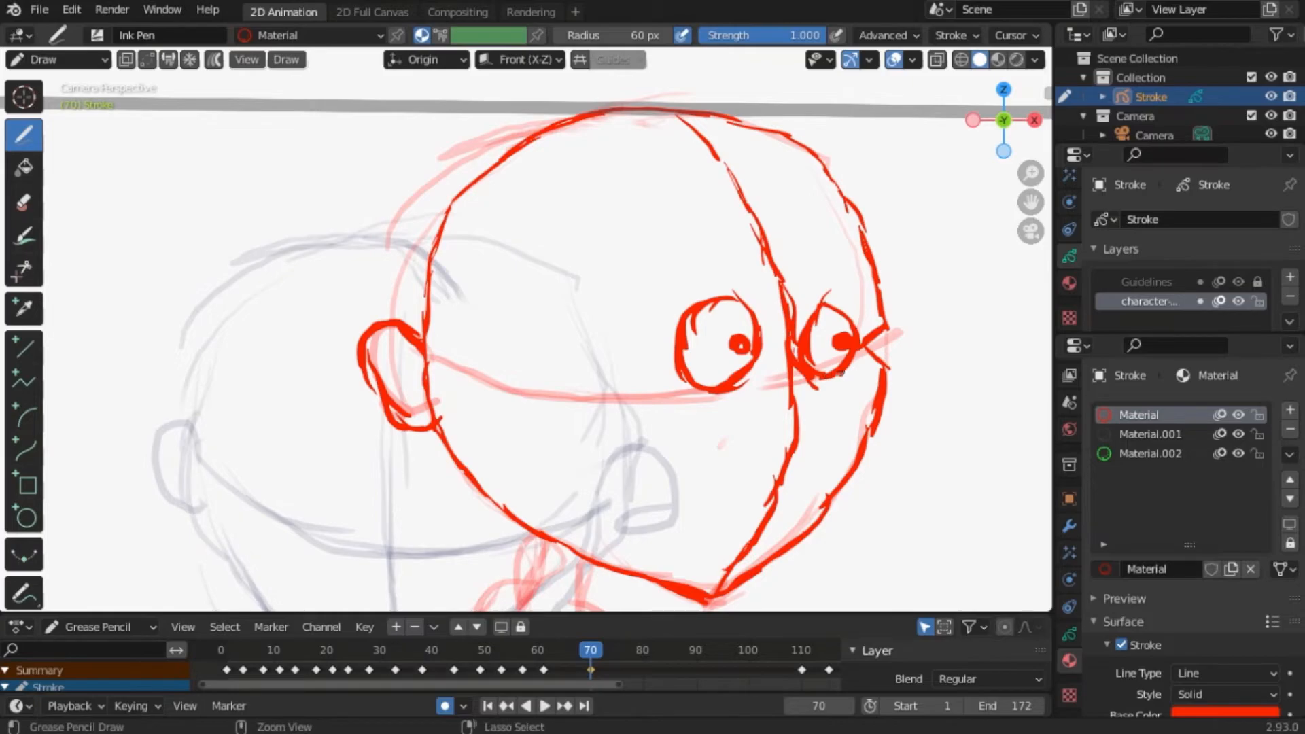
- Draw the nose below the eyes and an arrow beside the face pointing right in the gaze direction
mouse_move(823, 380)
left_mouse_down()
mouse_move(832, 425)
mouse_move(760, 433)
mouse_move(775, 442)
left_mouse_up()
mouse_move(914, 324)
left_mouse_down()
mouse_move(1021, 312)
mouse_move(1003, 331)
left_mouse_up()
left_click_drag(999, 306, 1021, 312)
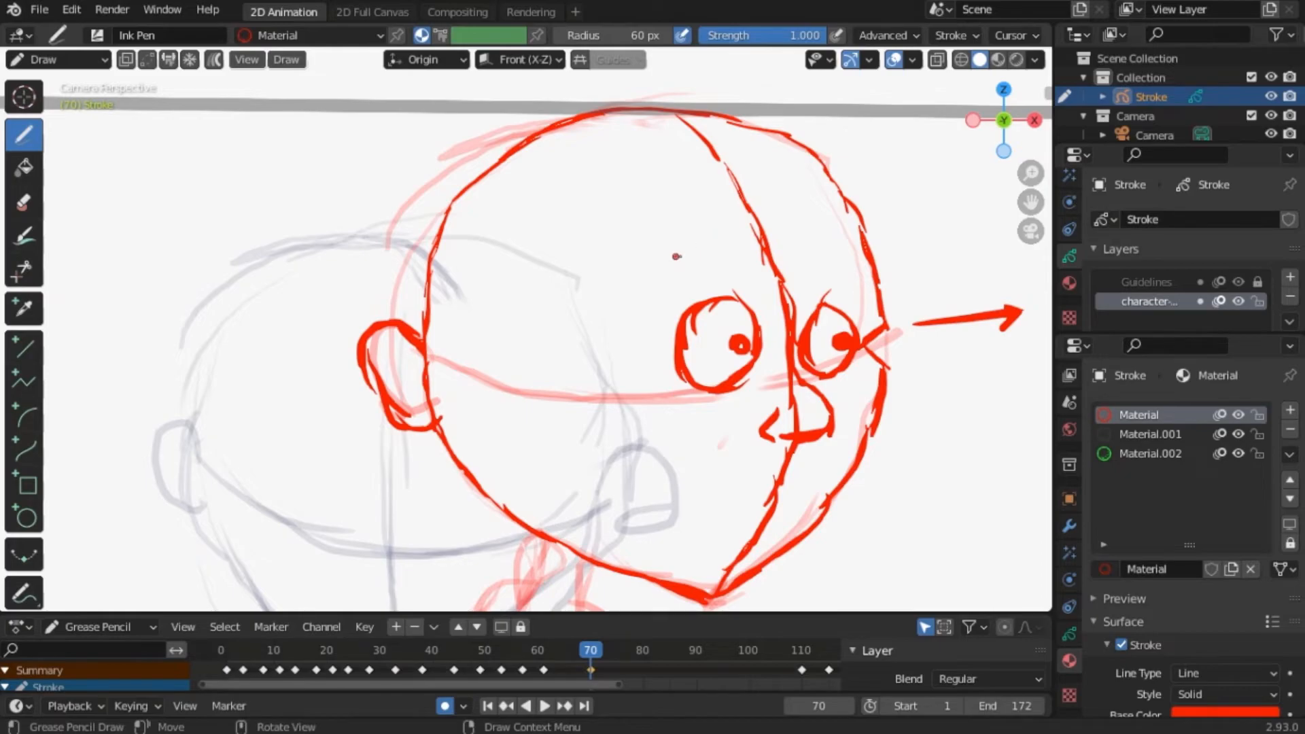
- Draw an eyebrow above each eye and two neck lines below the head
left_click_drag(662, 275, 740, 264)
mouse_move(815, 244)
left_mouse_down()
mouse_move(817, 263)
mouse_move(867, 264)
left_mouse_up()
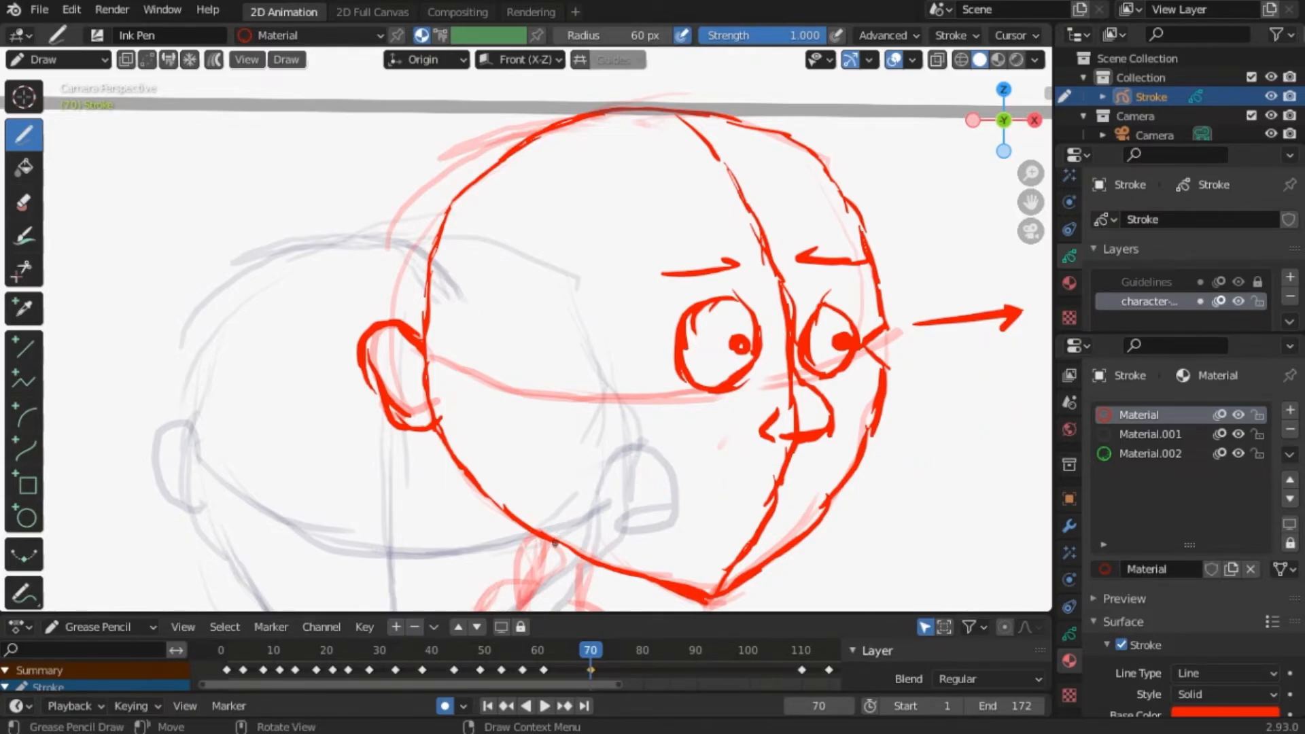
left_click_drag(540, 536, 533, 604)
left_click_drag(582, 565, 582, 611)
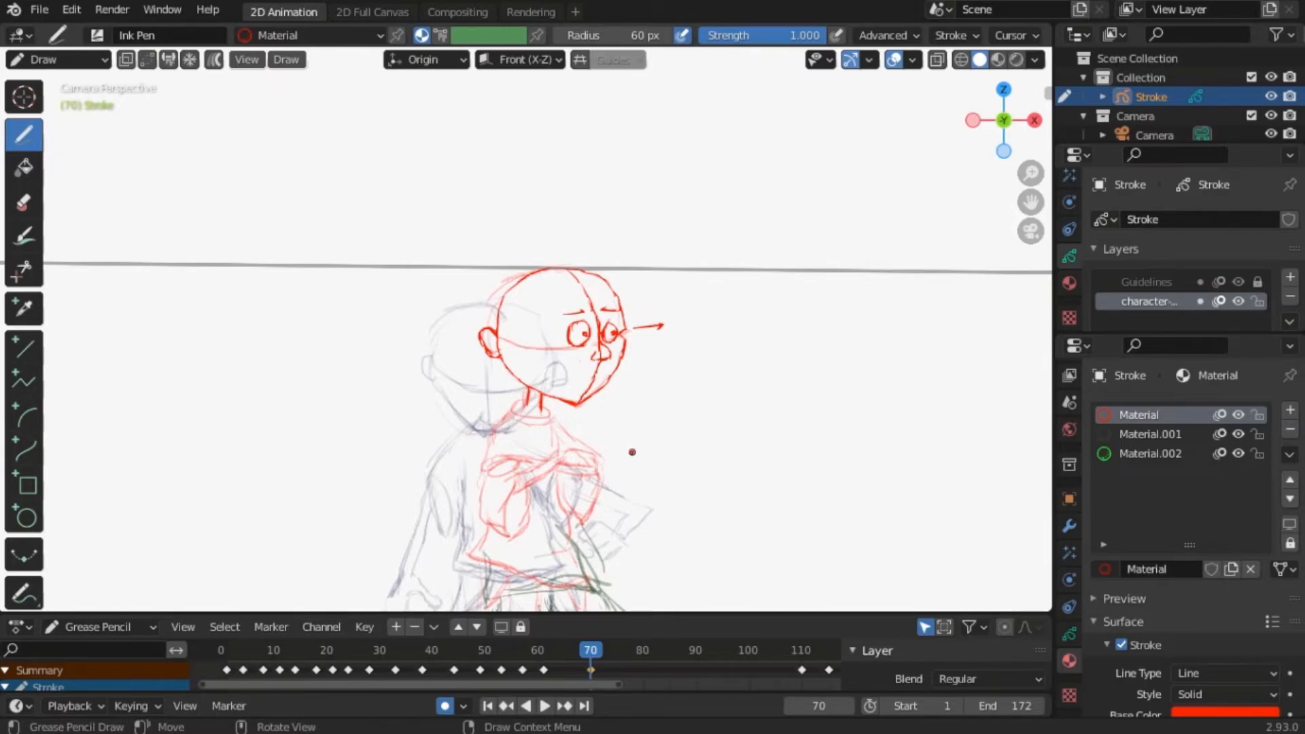
- In Edit Mode with all strokes selected, duplicate the frame 70 keyframe to frame 80 and go to frame 80
left_click(99, 60)
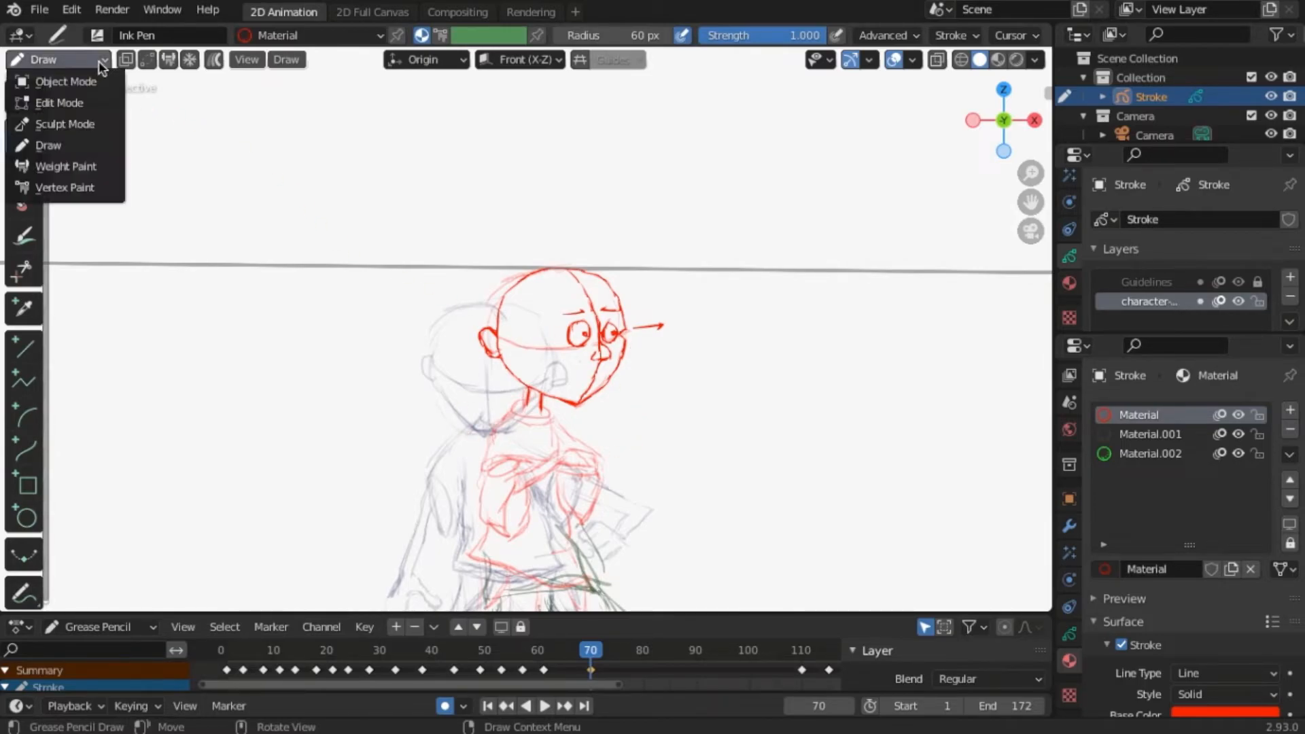
left_click(74, 104)
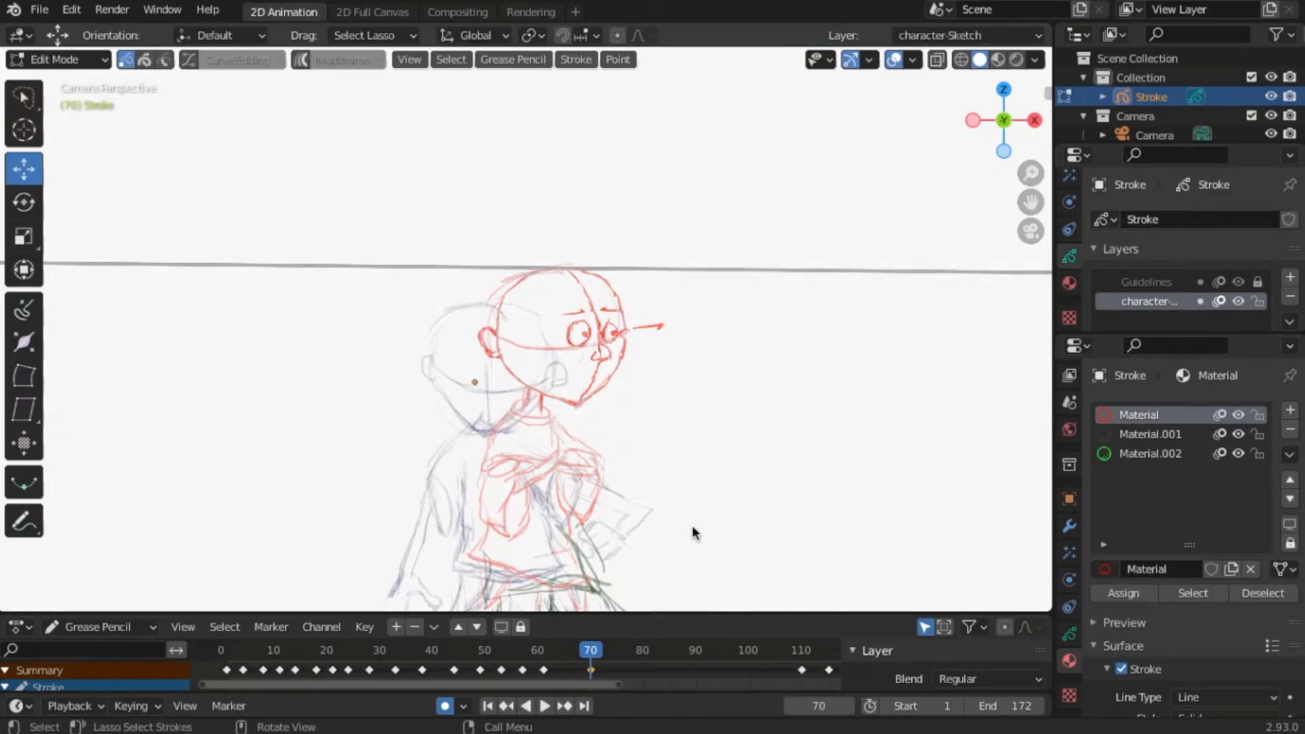
key("a")
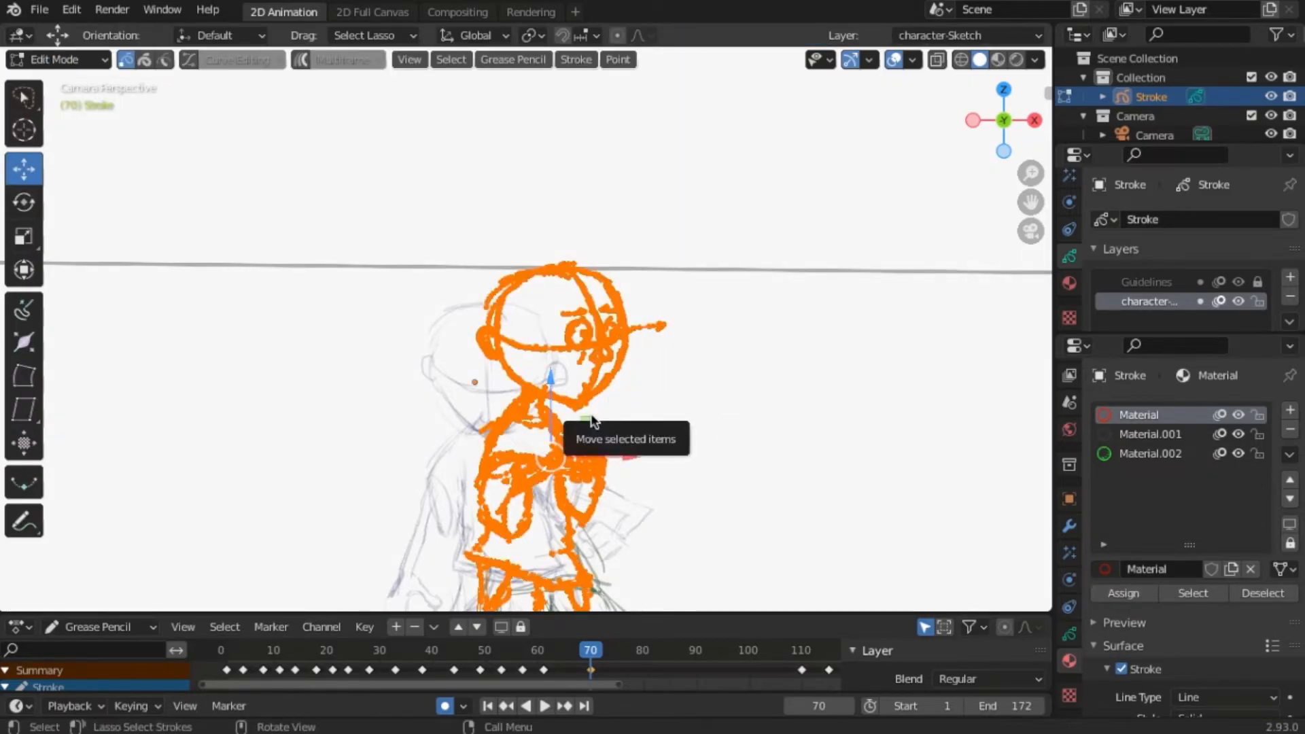
scroll(595, 421, "down", 3)
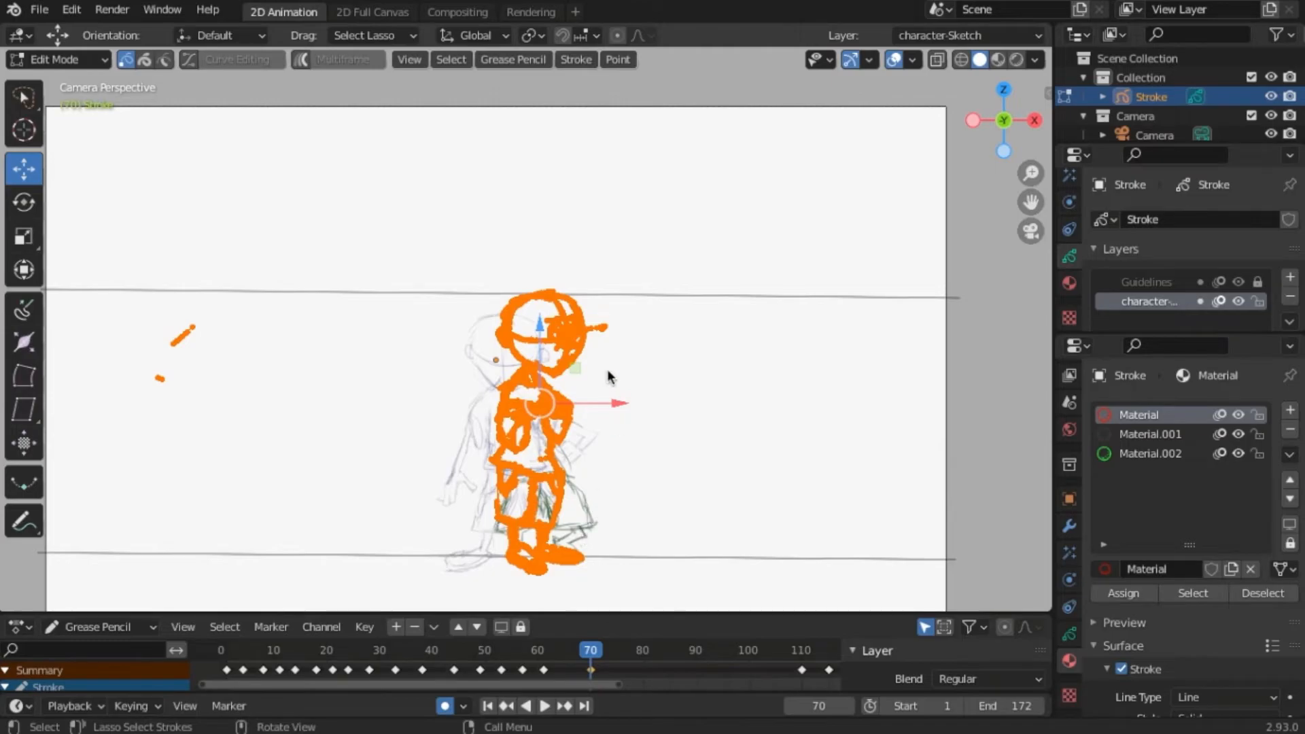
scroll(616, 384, "up", 1)
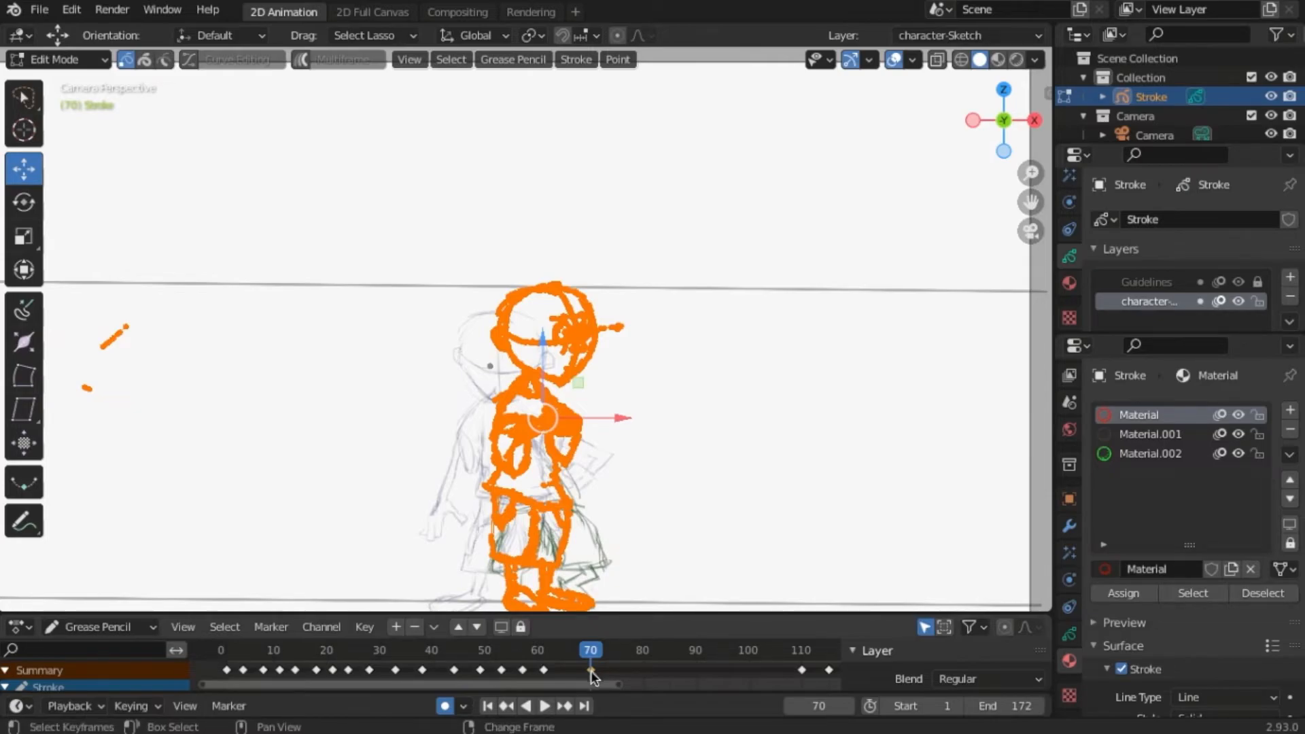
key("ctrl+d")
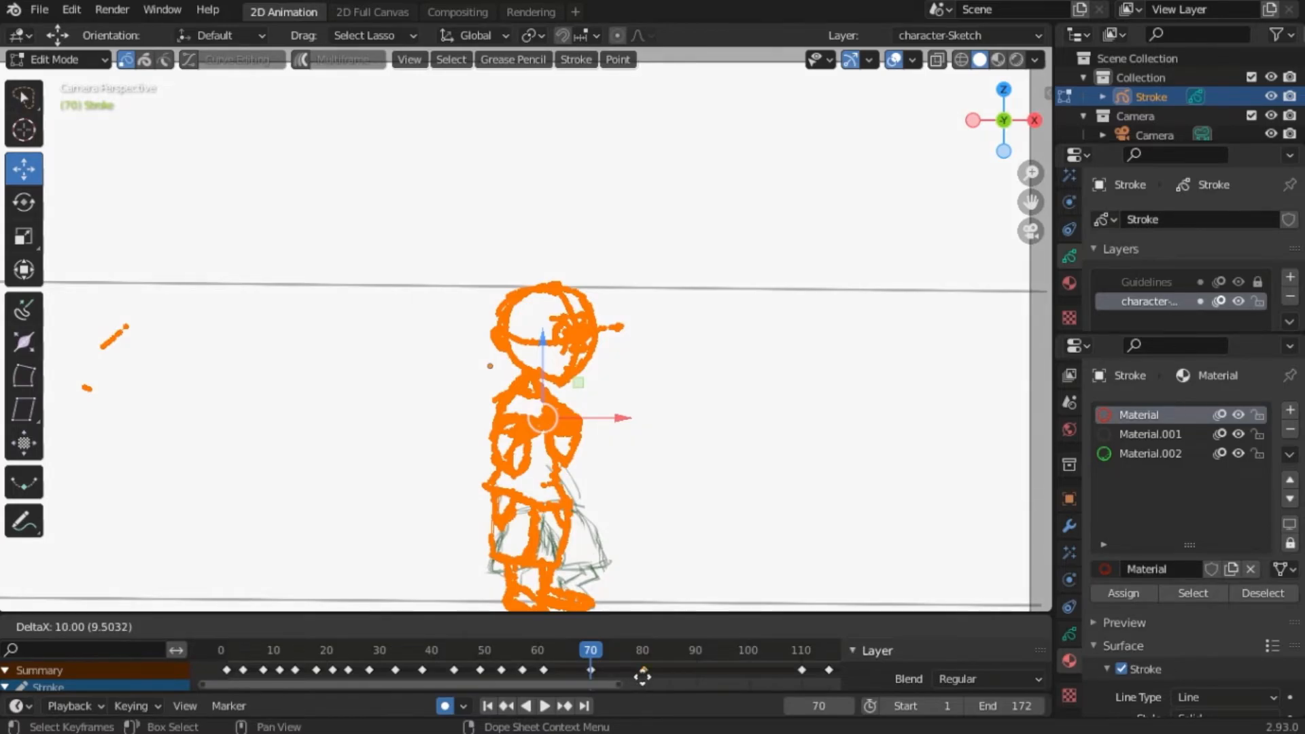
left_click(645, 680)
left_click_drag(592, 656, 648, 660)
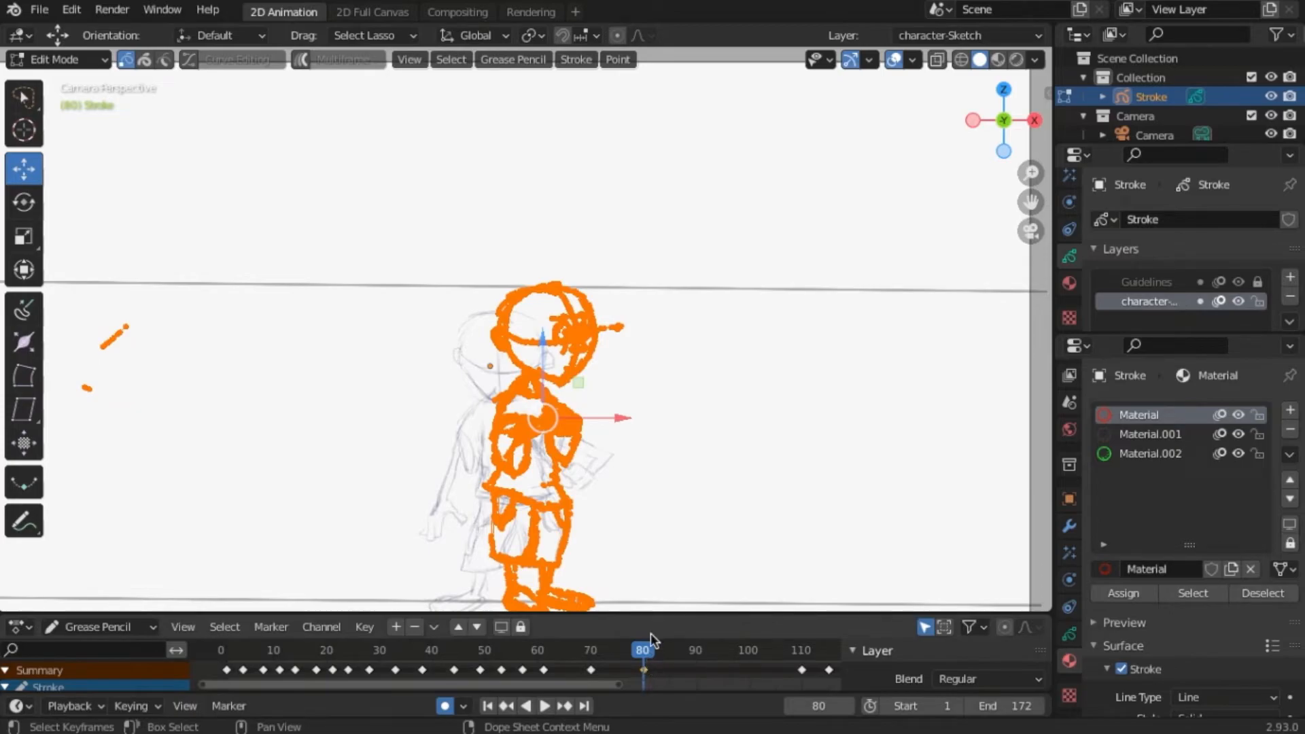
- Lasso the head strokes at frame 80, mirror them on the global X axis and shift the head left along X over the neck
scroll(609, 416, "up", 3)
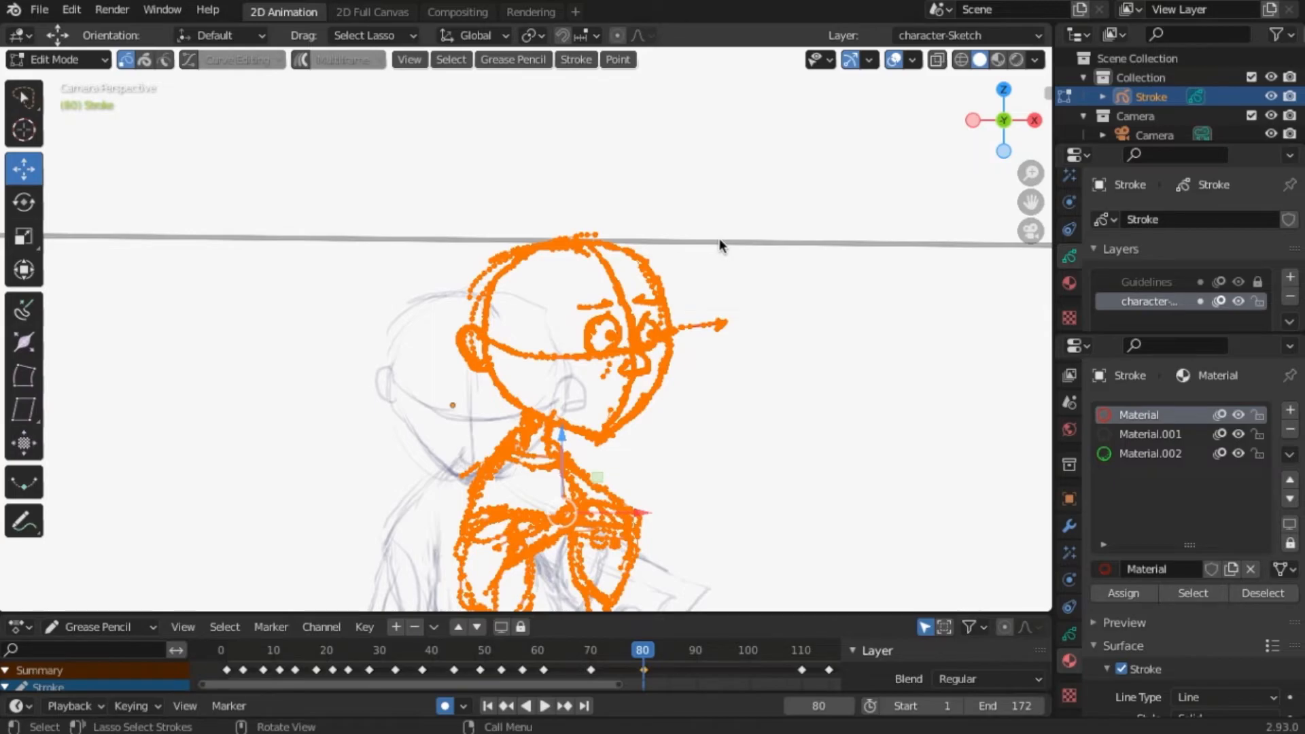
mouse_move(684, 245)
left_mouse_down()
mouse_move(630, 213)
mouse_move(543, 203)
mouse_move(450, 247)
mouse_move(421, 328)
mouse_move(440, 372)
mouse_move(484, 410)
mouse_move(582, 449)
mouse_move(821, 435)
mouse_move(866, 247)
mouse_move(693, 211)
left_mouse_up()
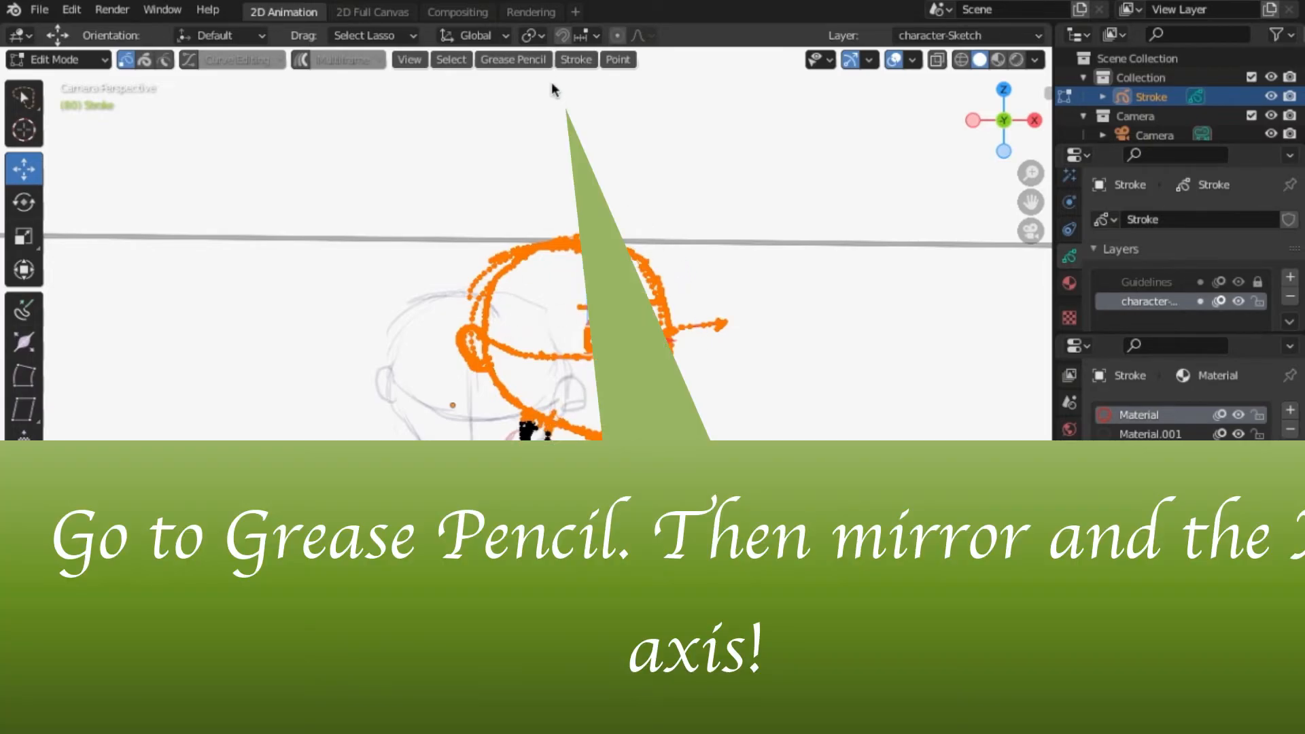
left_click(532, 60)
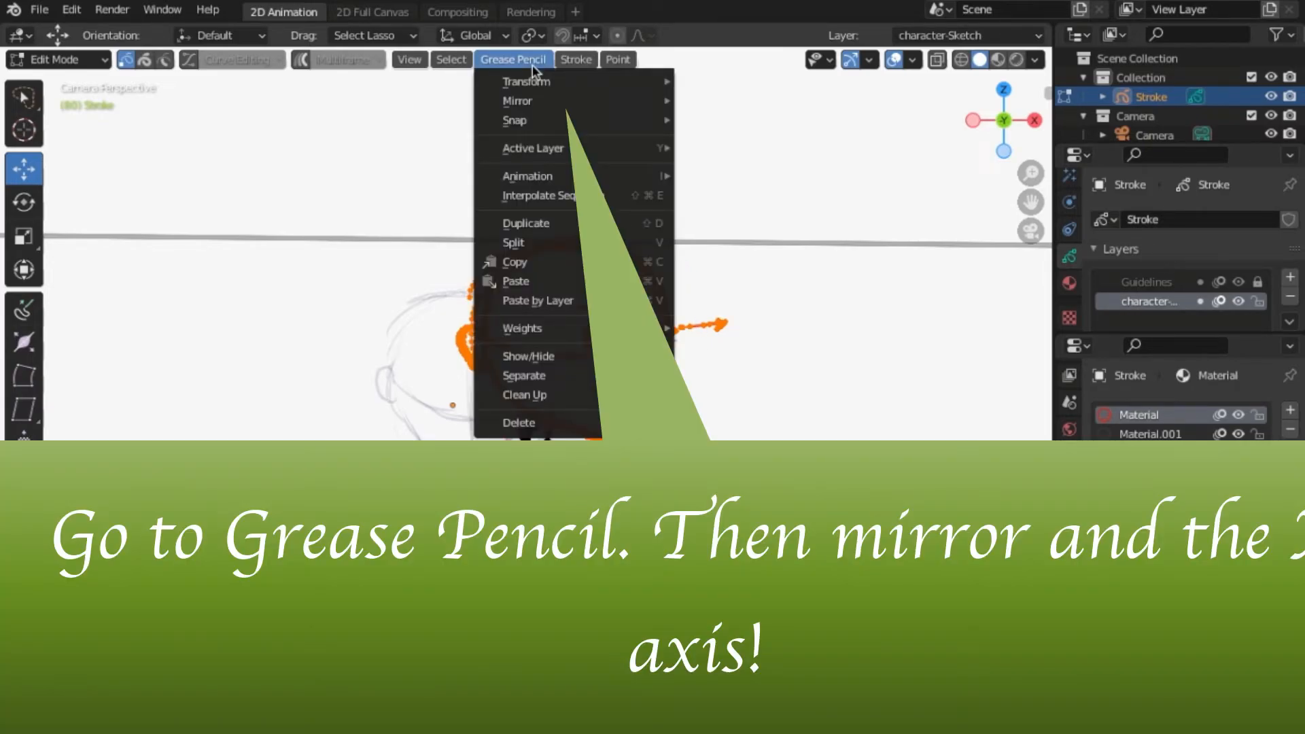
mouse_move(544, 110)
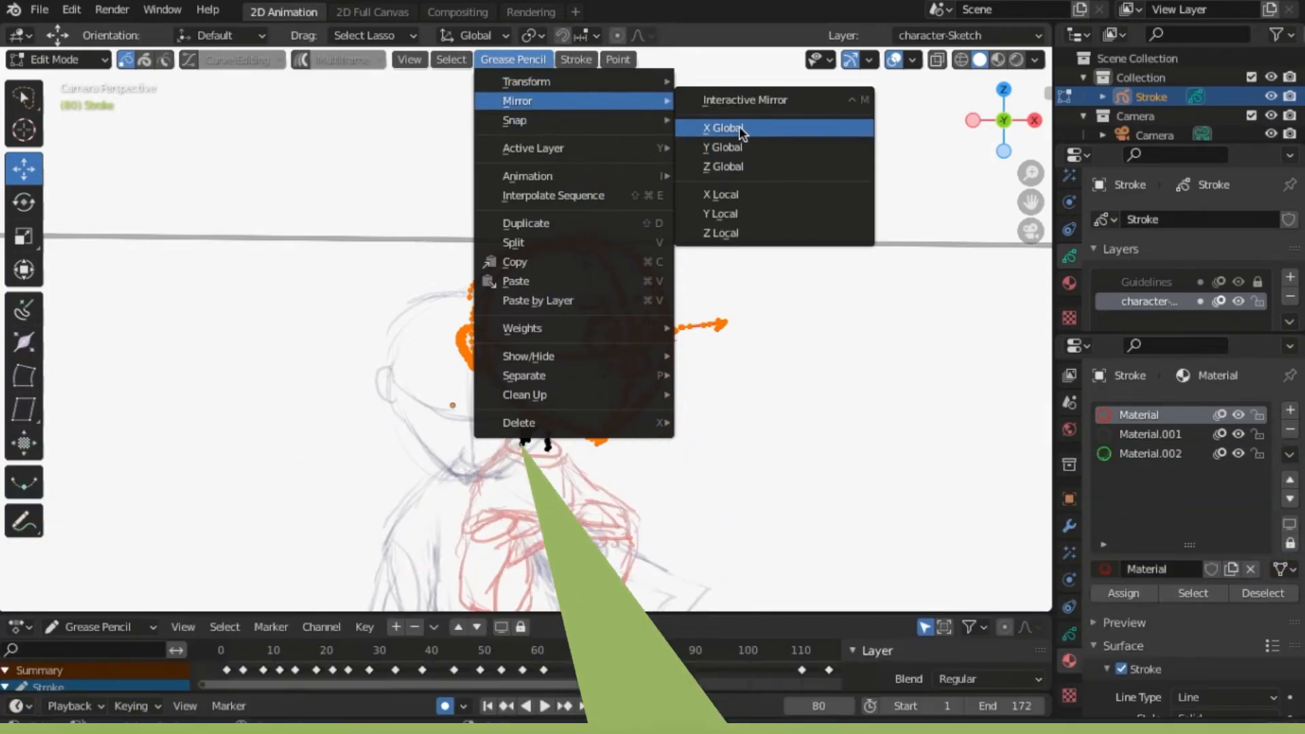
left_click(740, 127)
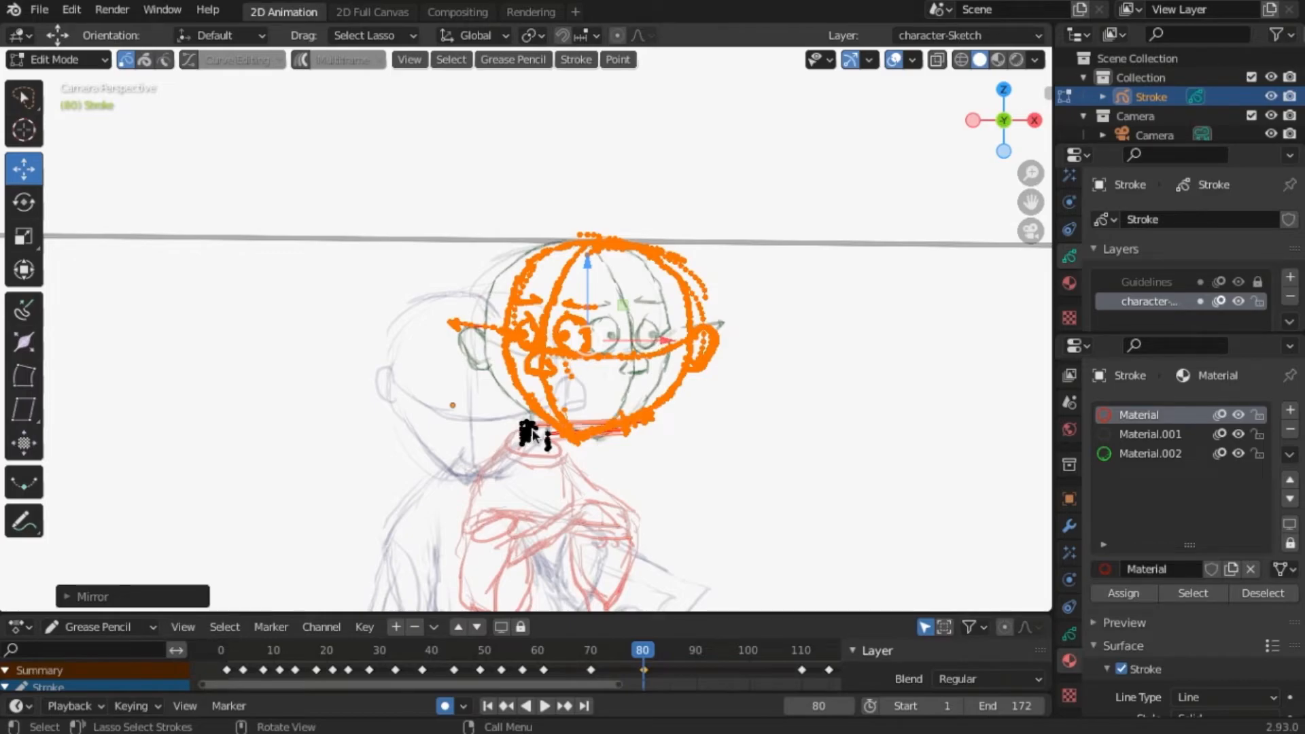
mouse_move(663, 342)
left_mouse_down()
mouse_move(554, 323)
mouse_move(581, 324)
left_mouse_up()
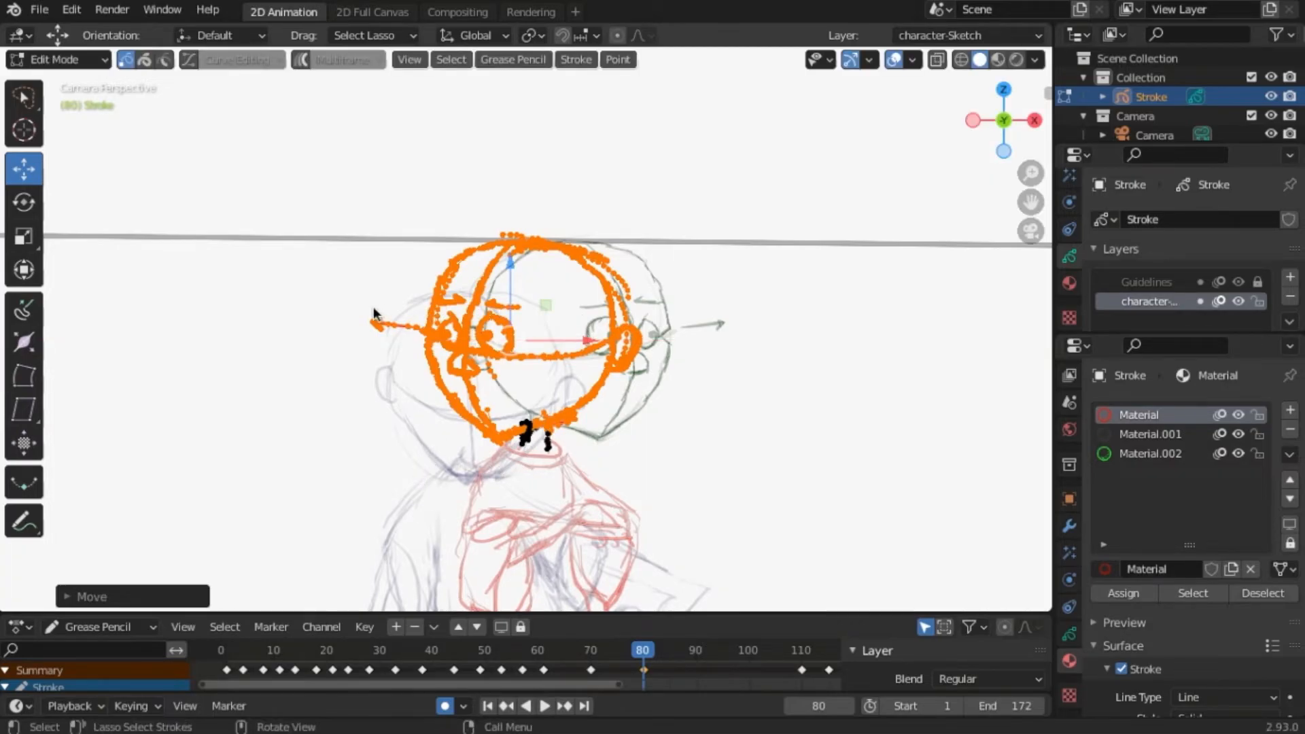
- Return to frame 70 in drawing mode and play the head turn between the two mirrored poses
left_click_drag(644, 651, 590, 654)
left_click(58, 60)
left_click(54, 142)
key("space")
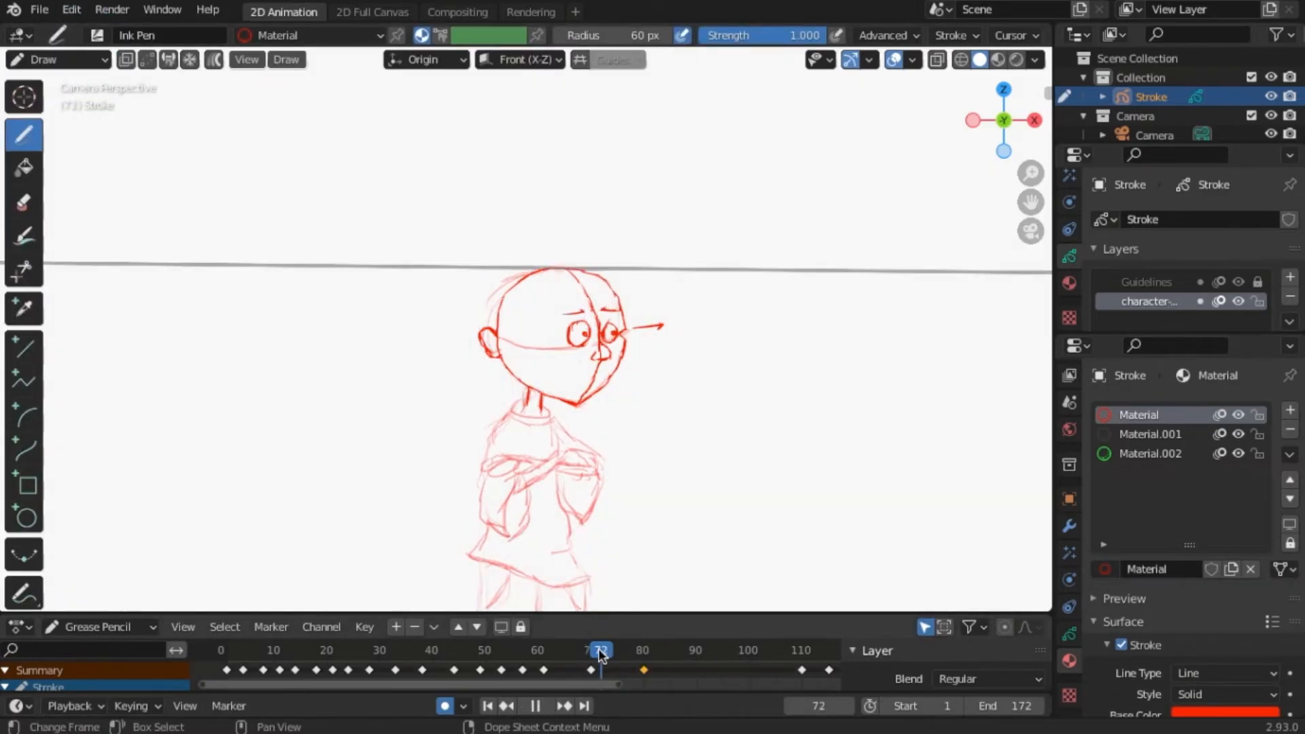
- At frame 80, erase the stray lines under the chin beside the neck
mouse_move(651, 660)
left_mouse_down()
mouse_move(605, 654)
mouse_move(651, 659)
mouse_move(608, 668)
mouse_move(644, 672)
mouse_move(590, 666)
mouse_move(642, 668)
left_mouse_up()
scroll(728, 442, "up", 4)
scroll(771, 449, "up", 1)
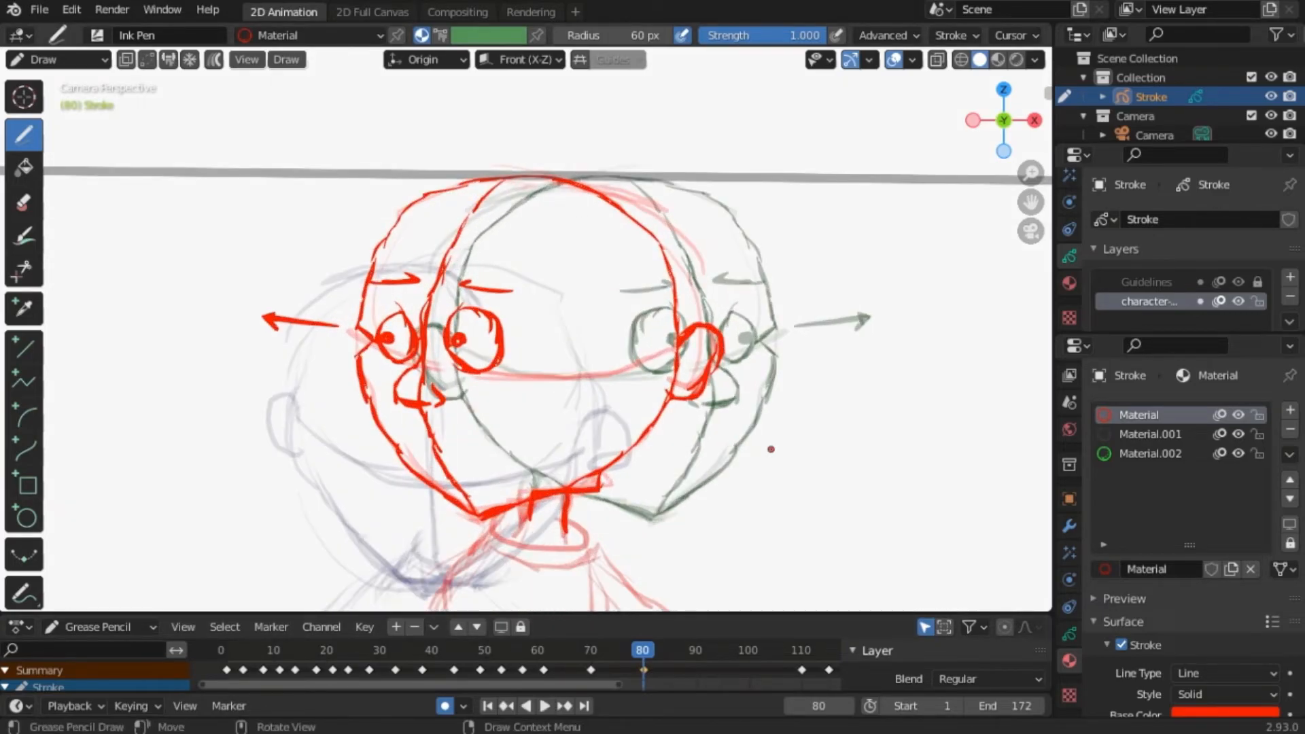
left_click(20, 203)
mouse_move(606, 485)
left_mouse_down()
mouse_move(534, 492)
mouse_move(585, 514)
mouse_move(529, 517)
mouse_move(527, 499)
mouse_move(598, 497)
mouse_move(523, 506)
mouse_move(568, 496)
mouse_move(564, 533)
mouse_move(520, 539)
left_mouse_up()
left_click(23, 135)
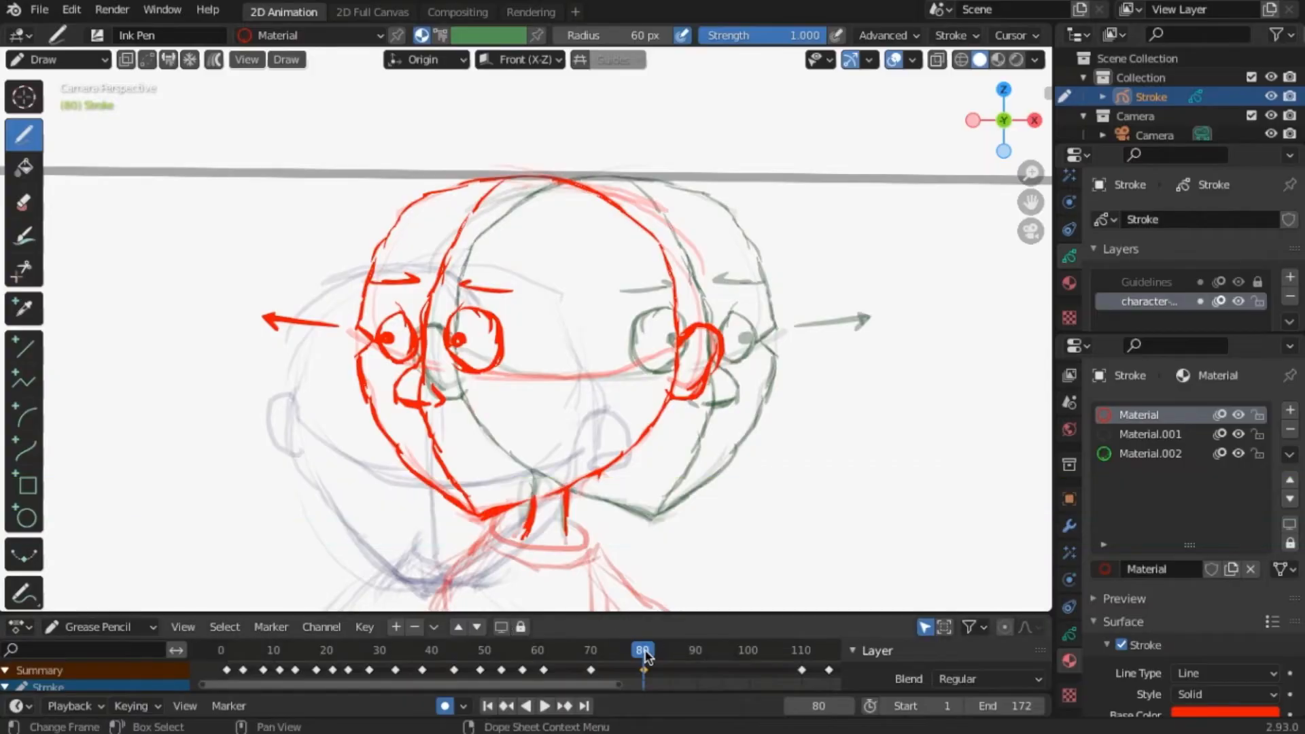
mouse_move(634, 654)
left_mouse_down()
mouse_move(591, 654)
mouse_move(642, 654)
left_mouse_up()
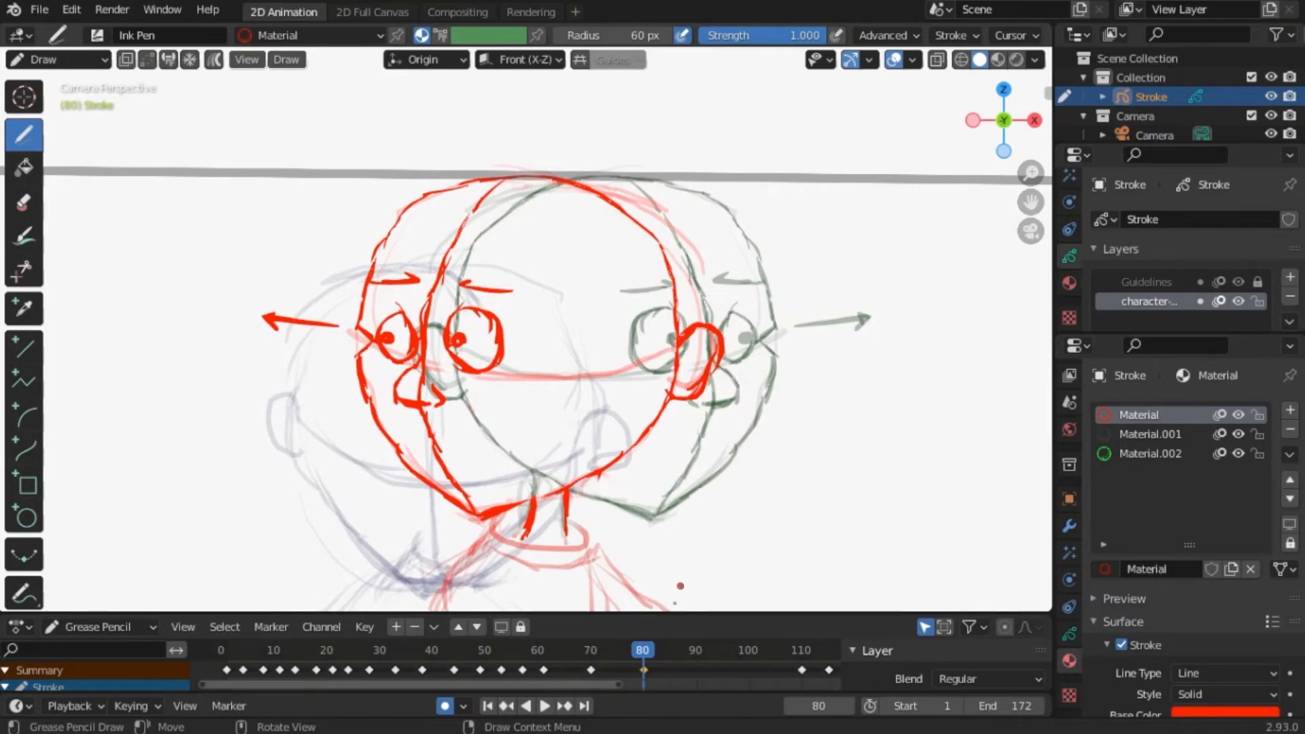
- Insert a blank keyframe at frame 75 and sketch the in-between head outline with a curved eye line
left_click(617, 654)
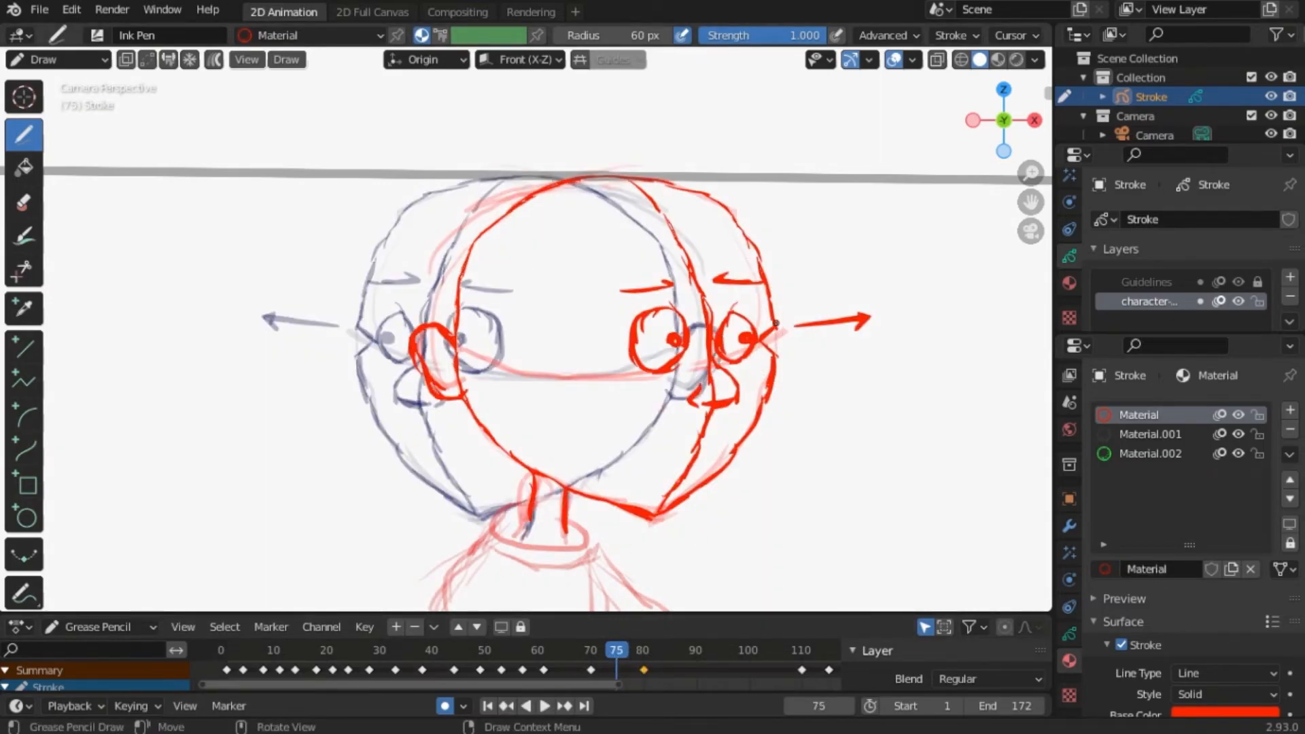
key("shift+i")
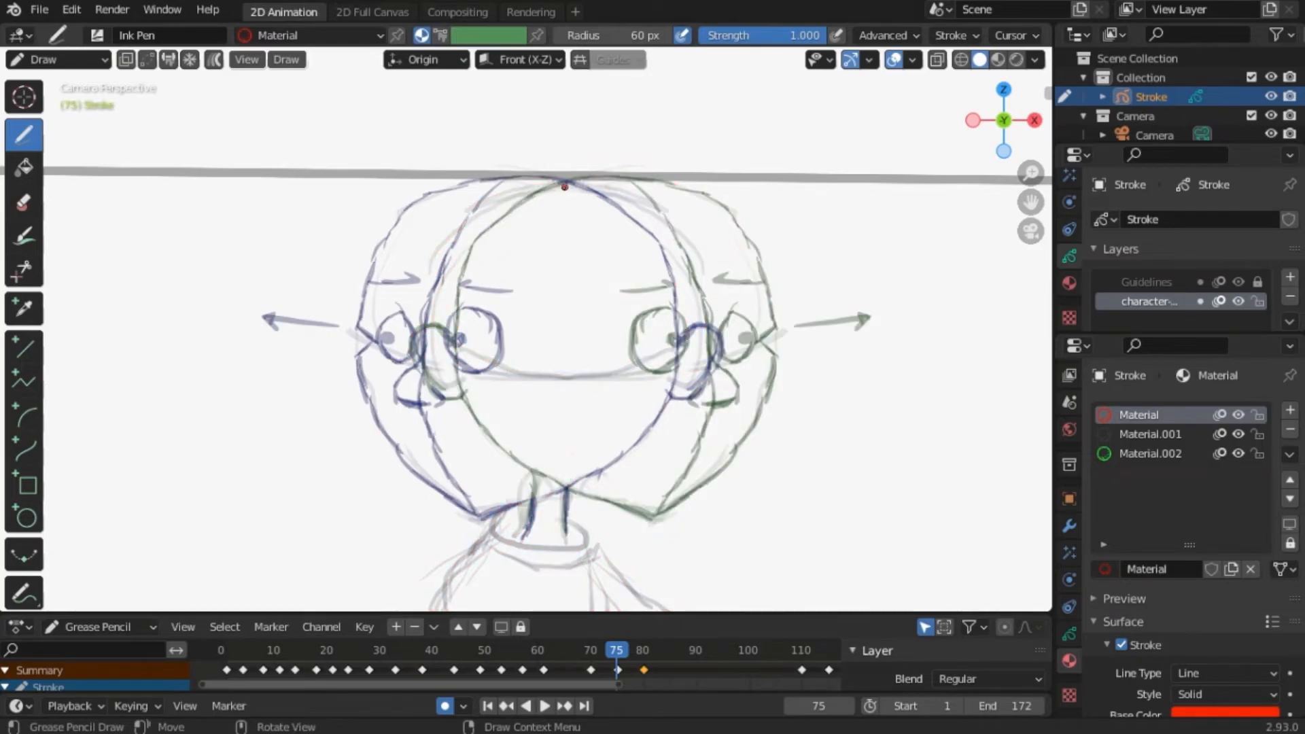
mouse_move(527, 199)
left_mouse_down()
mouse_move(669, 184)
mouse_move(754, 241)
mouse_move(765, 387)
mouse_move(724, 455)
mouse_move(660, 501)
left_mouse_up()
mouse_move(570, 182)
left_mouse_down()
mouse_move(484, 246)
mouse_move(456, 299)
mouse_move(461, 333)
left_mouse_up()
left_click_drag(750, 344, 620, 362)
mouse_move(462, 336)
left_mouse_down()
mouse_move(530, 360)
mouse_move(620, 363)
left_mouse_up()
mouse_move(465, 331)
left_mouse_down()
mouse_move(472, 416)
mouse_move(515, 446)
left_mouse_up()
mouse_move(471, 401)
left_mouse_down()
mouse_move(541, 470)
mouse_move(639, 511)
left_mouse_up()
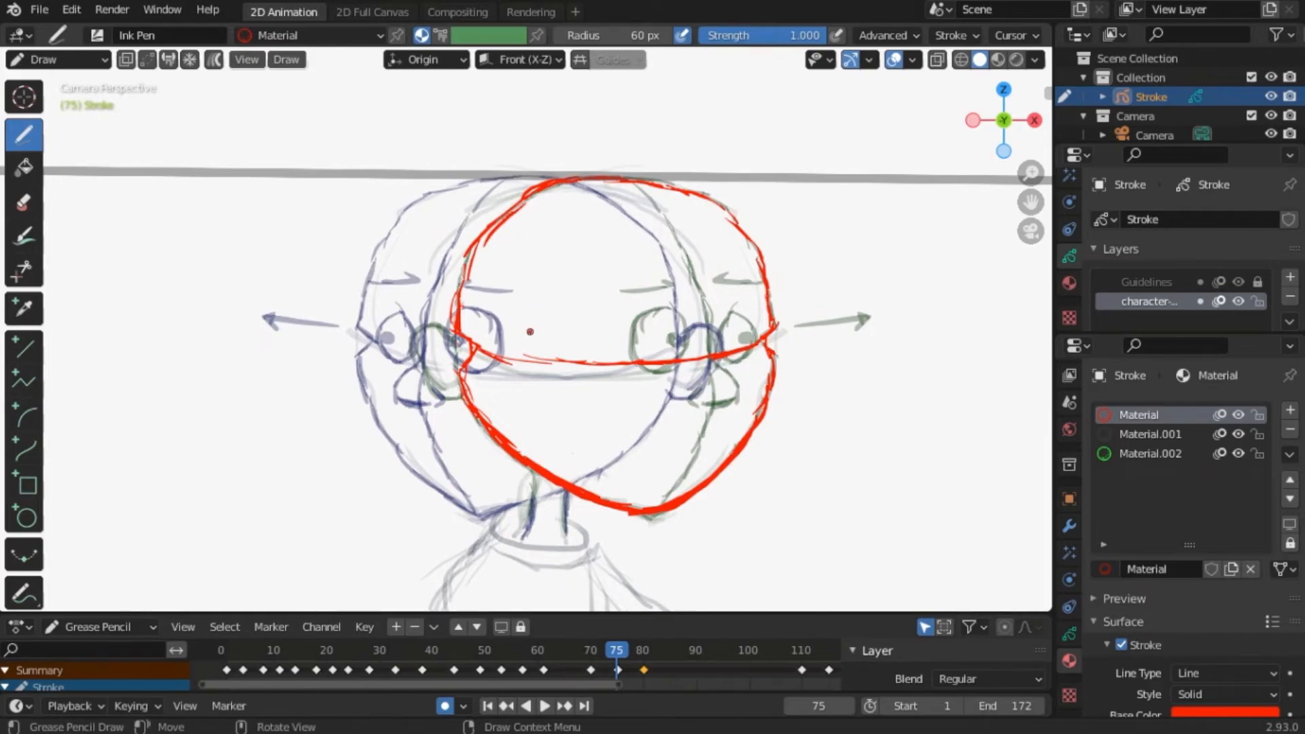
- In Edit Mode, select all strokes of the new head and move it down and left to centre it over the neck
left_click(58, 60)
left_click(47, 95)
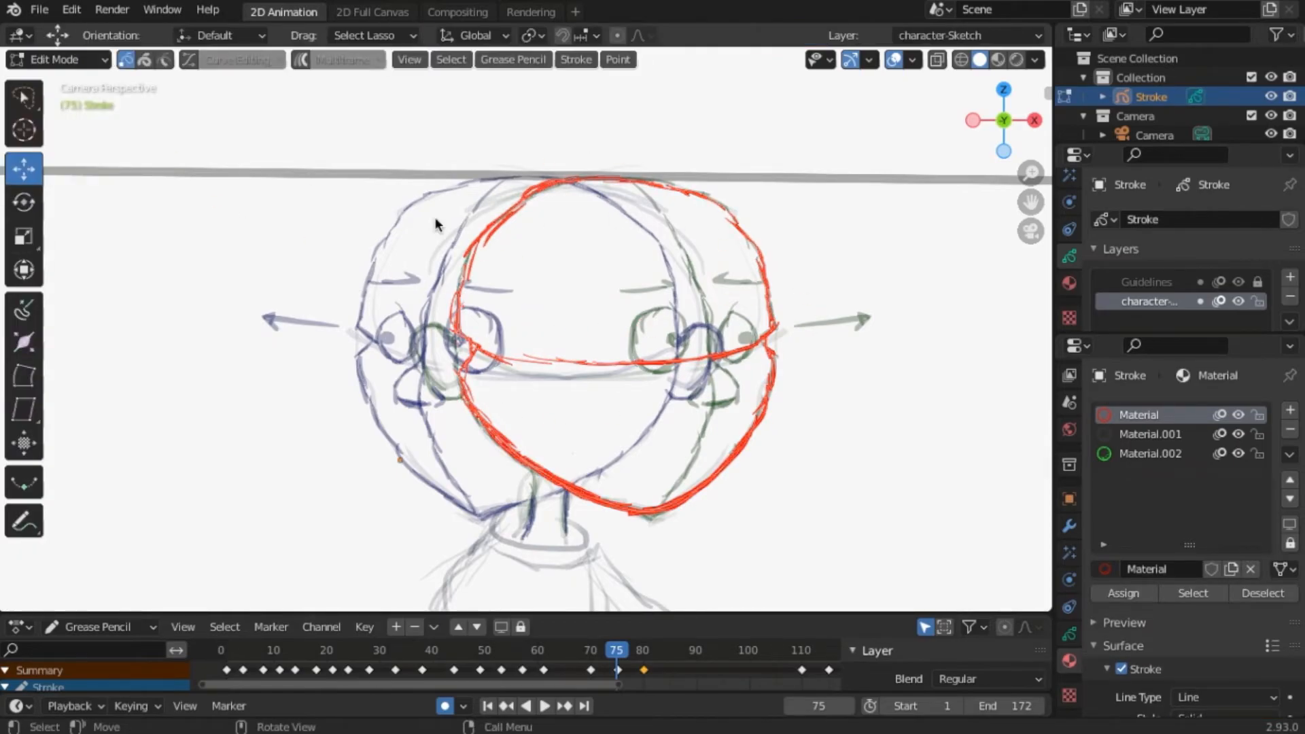
key("a")
mouse_move(592, 285)
left_mouse_down()
mouse_move(568, 357)
mouse_move(572, 328)
left_mouse_up()
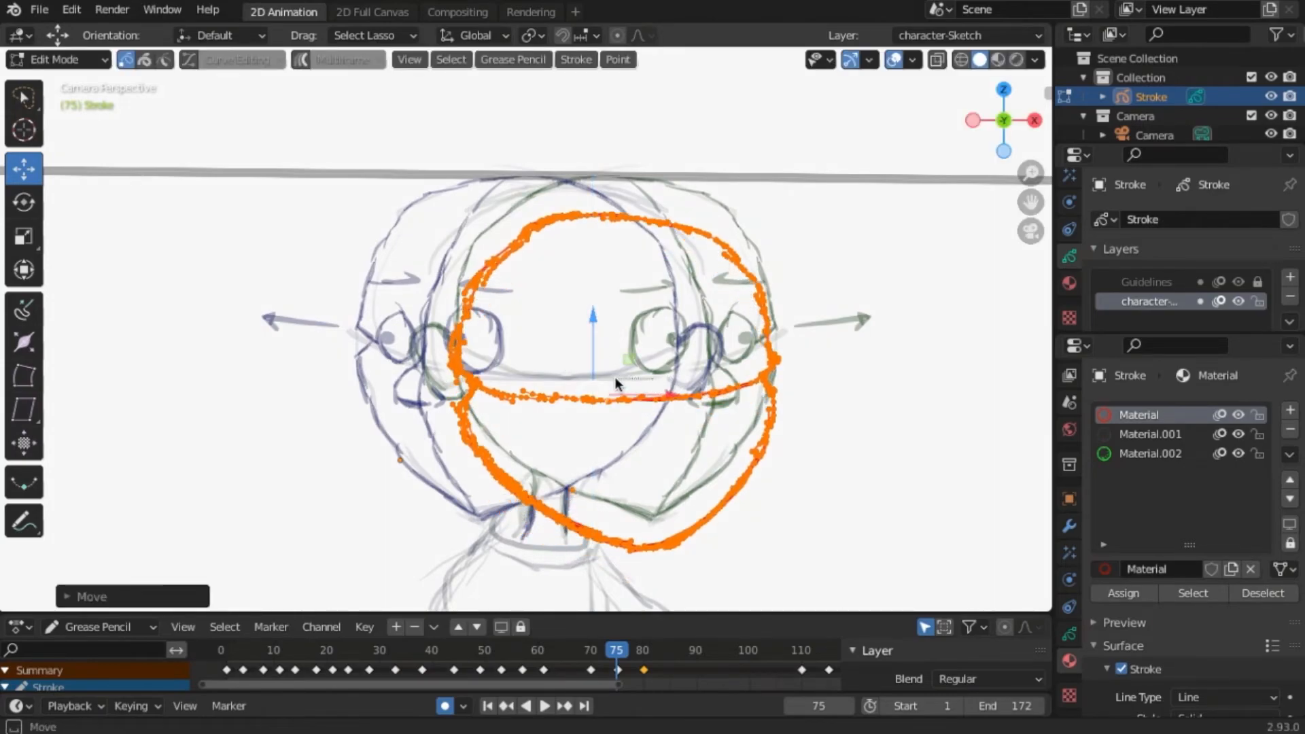
mouse_move(643, 395)
left_mouse_down()
mouse_move(556, 404)
mouse_move(583, 398)
left_mouse_up()
- In Sculpt Mode, push the crown up and bend the eye line and chin downward
left_click(58, 59)
left_click(59, 120)
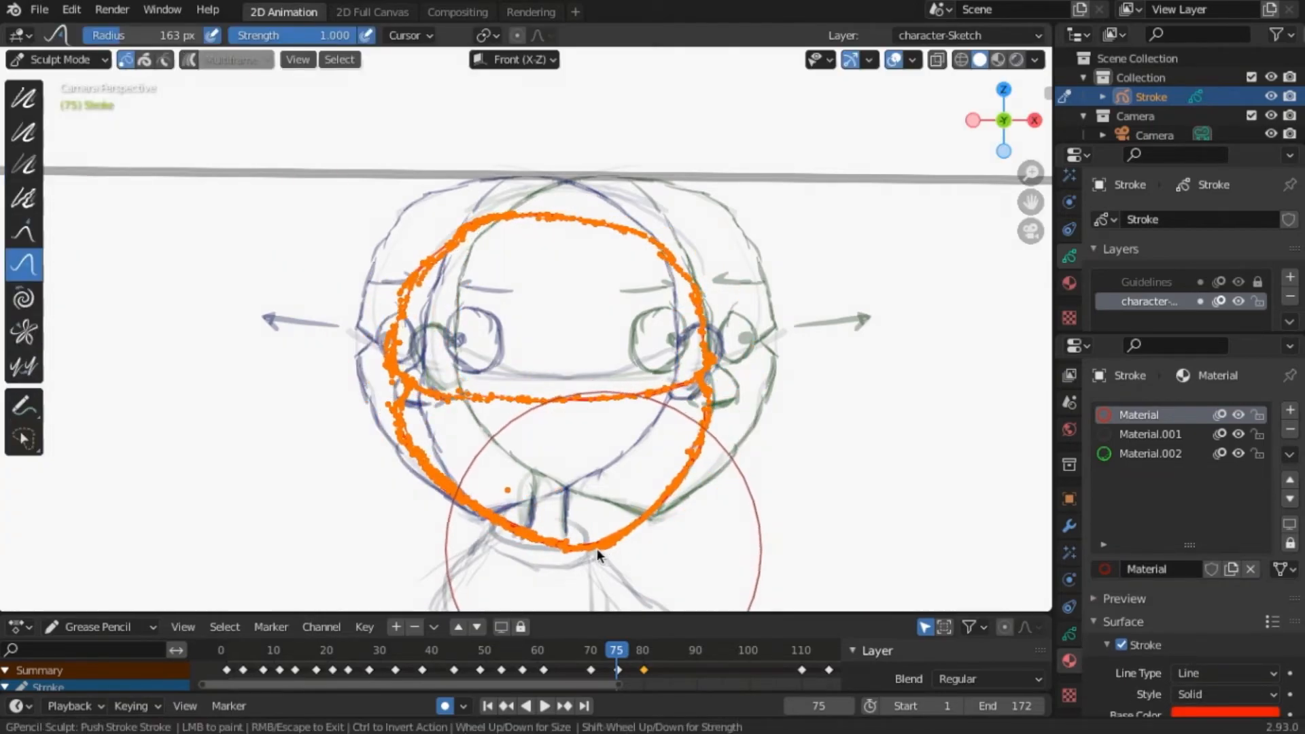
left_click_drag(565, 254, 568, 422)
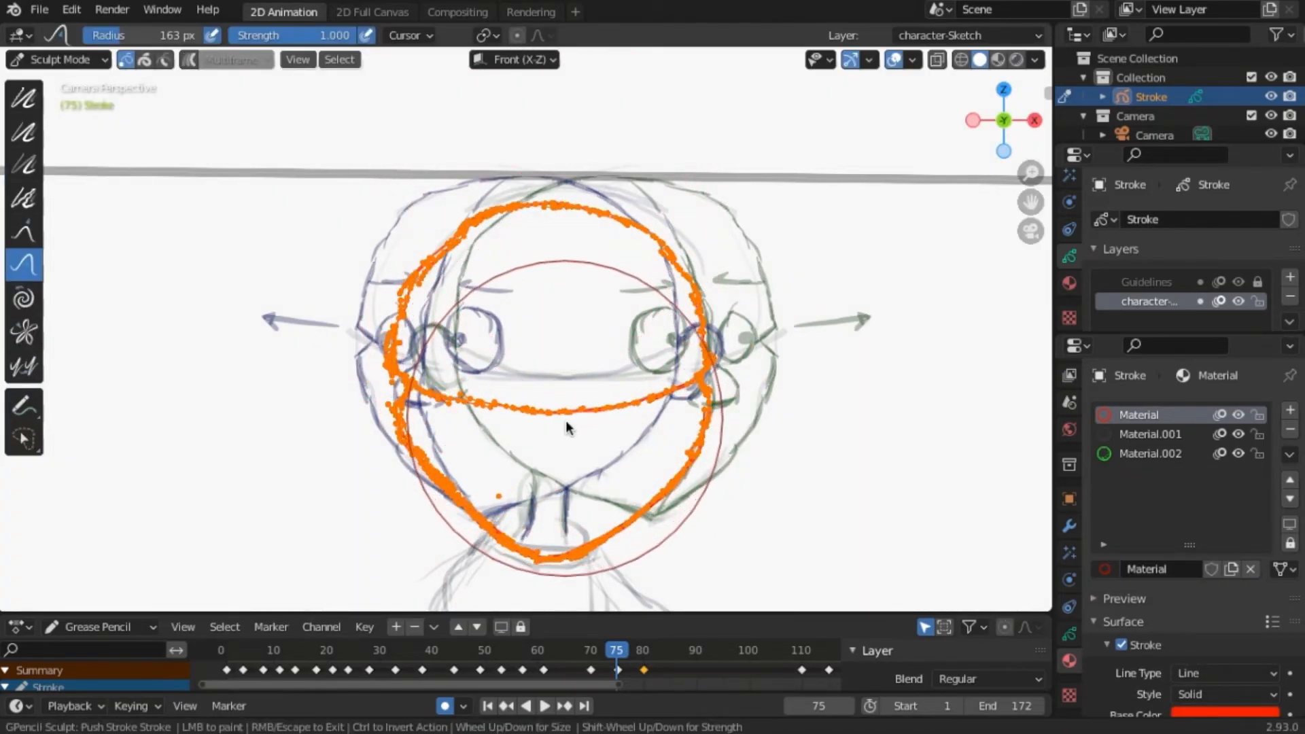
- Return to Draw Mode and sketch a lowered ear on each side of the frame 75 head
left_click(58, 59)
left_click(48, 145)
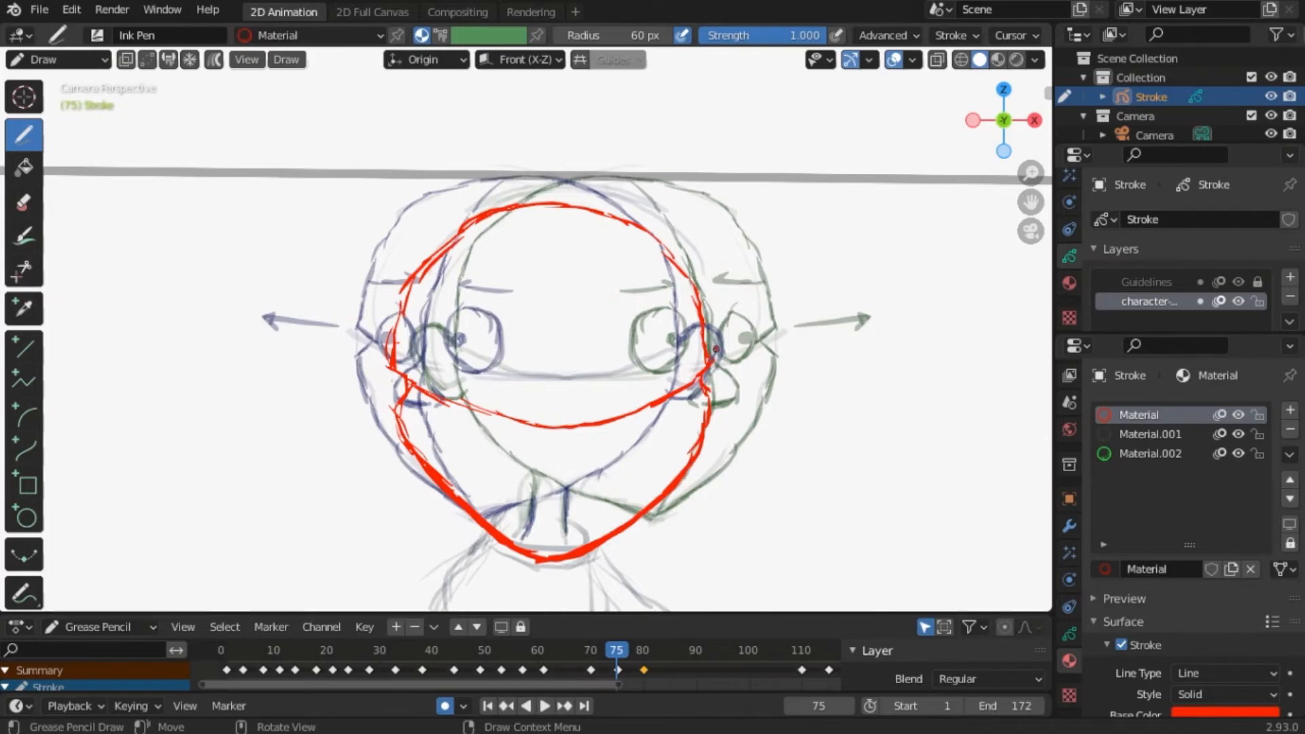
mouse_move(708, 362)
left_mouse_down()
mouse_move(731, 406)
mouse_move(712, 425)
left_mouse_up()
mouse_move(387, 367)
left_mouse_down()
mouse_move(378, 393)
mouse_move(396, 428)
left_mouse_up()
left_click_drag(387, 362, 380, 408)
mouse_move(725, 364)
left_mouse_down()
mouse_move(733, 375)
mouse_move(707, 430)
left_mouse_up()
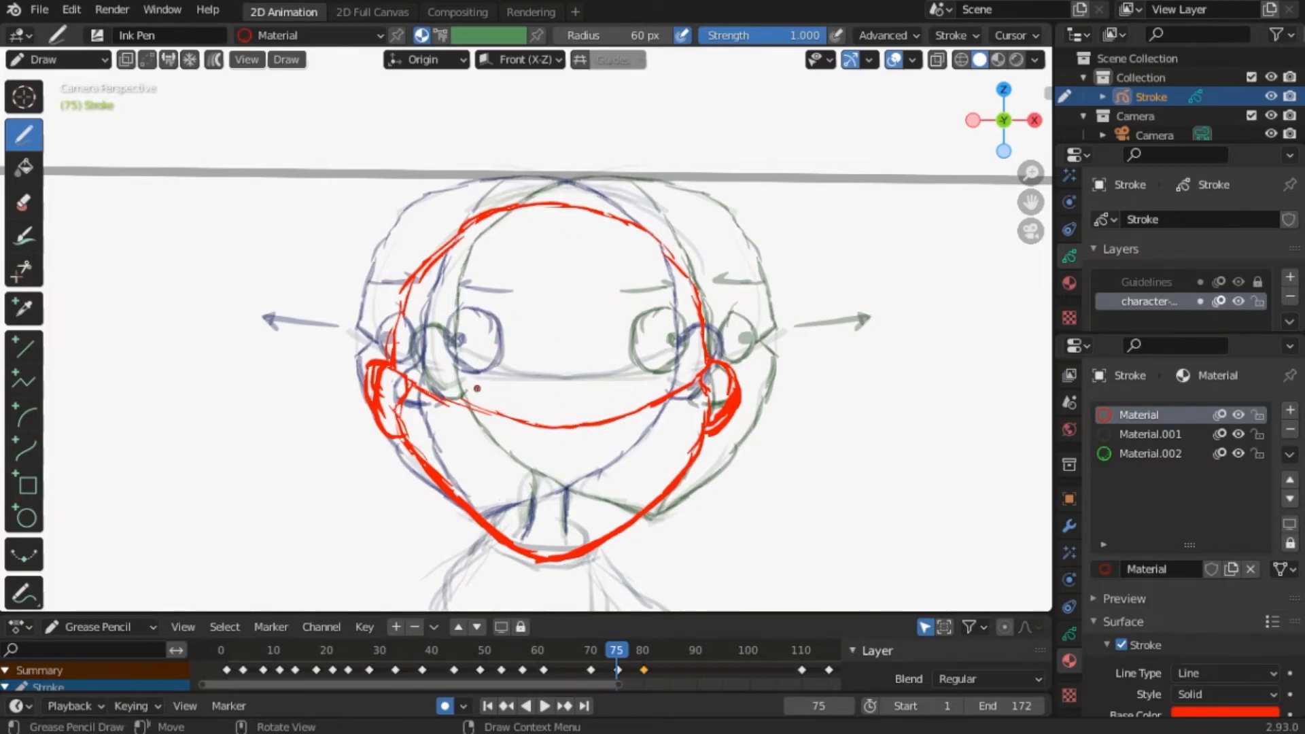
- Draw a vertical centre line on the face, then add closed eyes, slanted eyebrows and a curved mouth
left_click_drag(556, 207, 557, 519)
left_click_drag(589, 401, 634, 394)
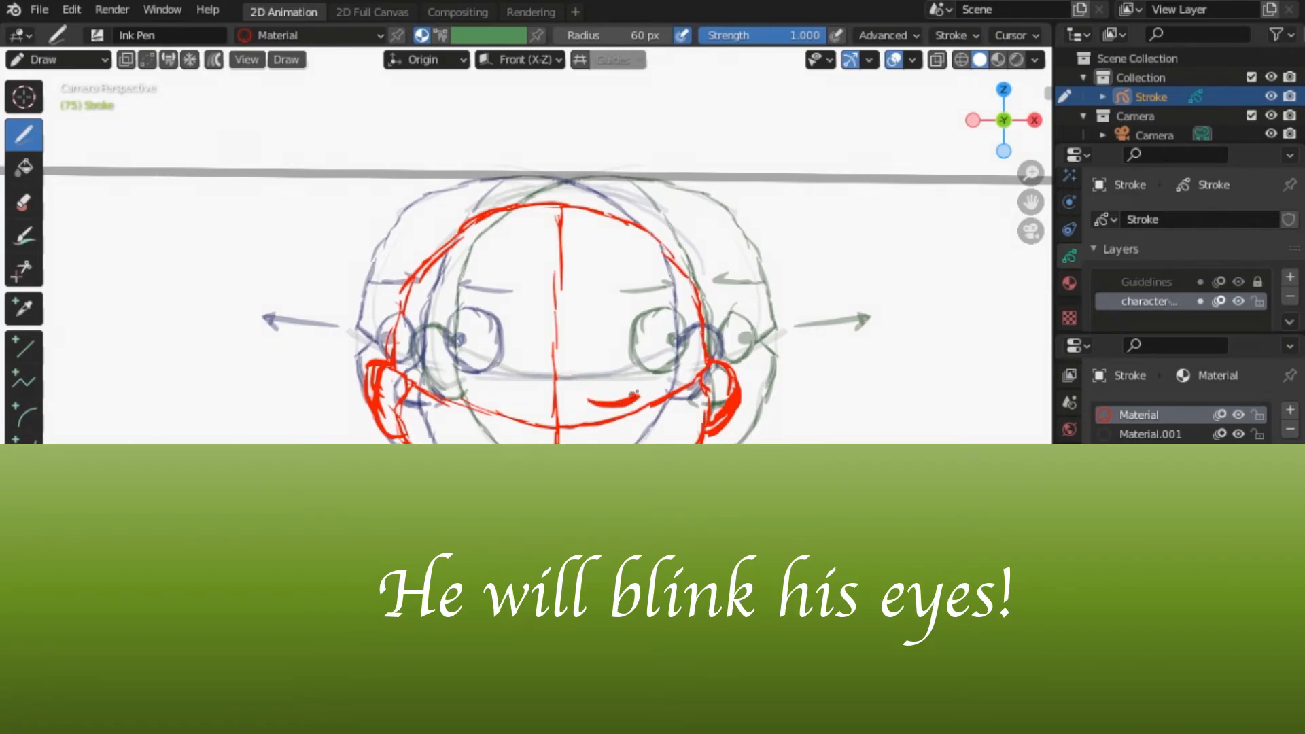
mouse_move(469, 387)
left_mouse_down()
mouse_move(521, 401)
mouse_move(543, 391)
left_mouse_up()
left_click_drag(599, 378, 643, 364)
left_click_drag(541, 382, 489, 367)
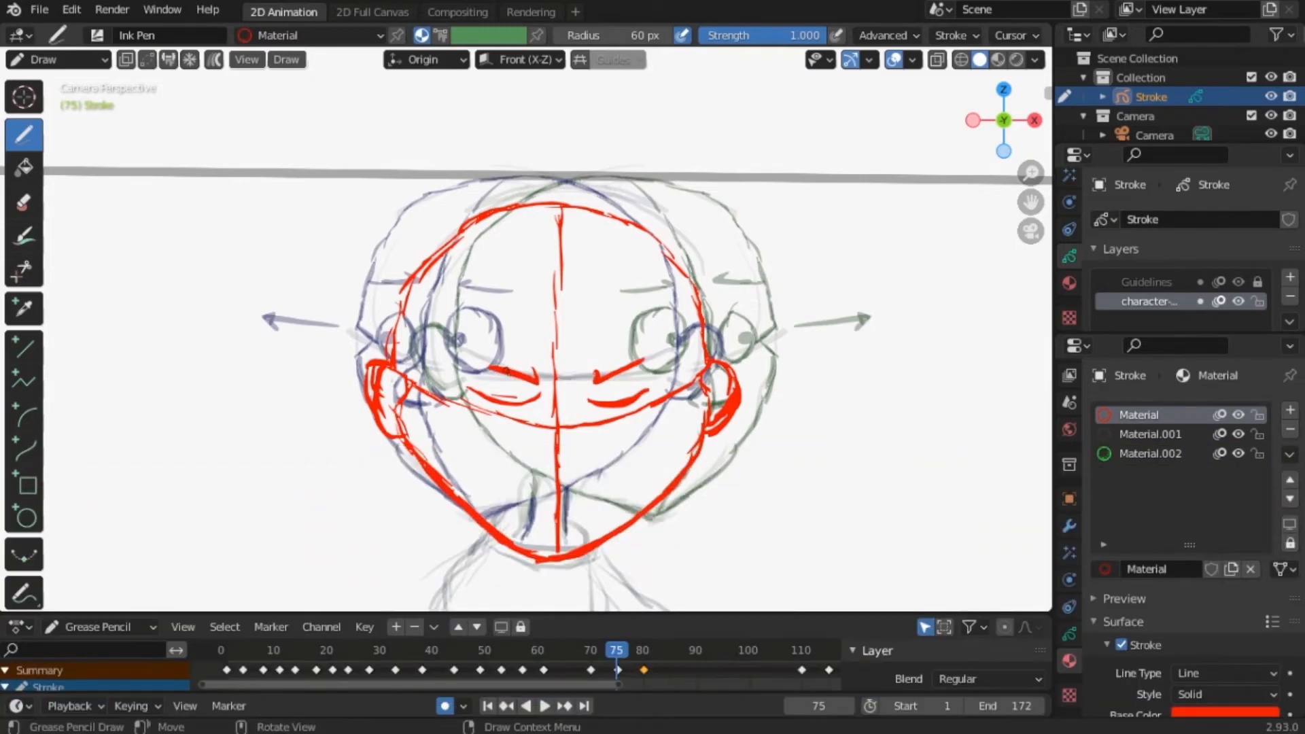
mouse_move(471, 457)
left_mouse_down()
mouse_move(571, 490)
mouse_move(651, 452)
left_mouse_up()
- Compare with frame 70, then draw the collar, raised shoulder and bent left-side arm on frame 75
mouse_move(614, 651)
left_mouse_down()
mouse_move(592, 653)
mouse_move(648, 651)
mouse_move(590, 653)
left_mouse_up()
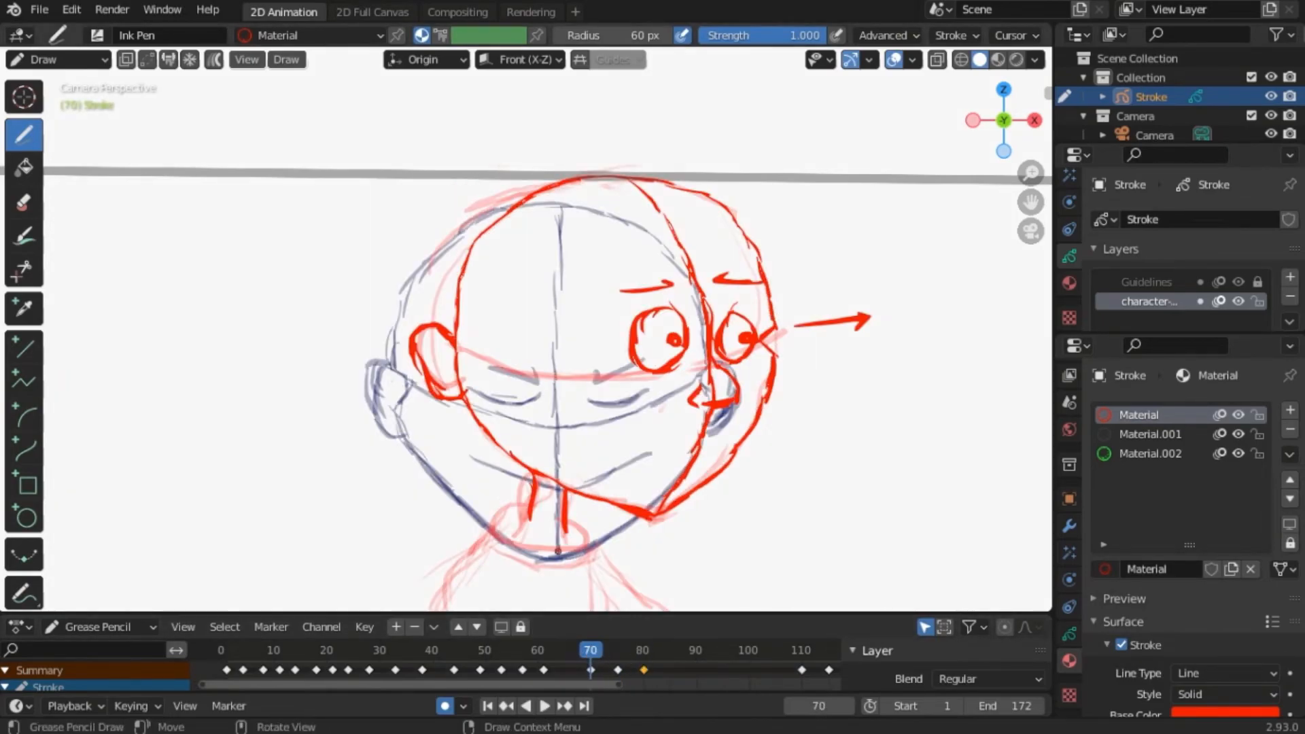
scroll(736, 410, "down", 5)
scroll(738, 412, "up", 2)
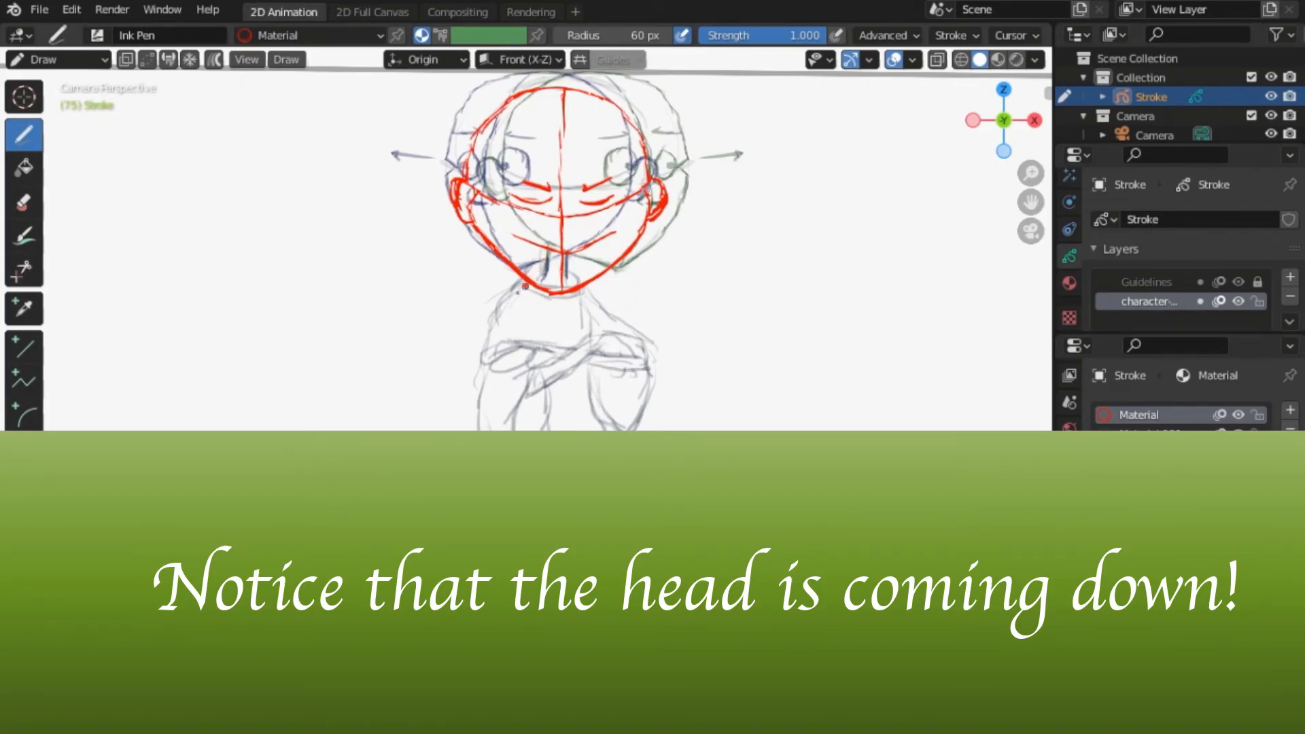
mouse_move(520, 279)
left_mouse_down()
mouse_move(561, 306)
mouse_move(590, 285)
mouse_move(577, 311)
mouse_move(588, 289)
left_mouse_up()
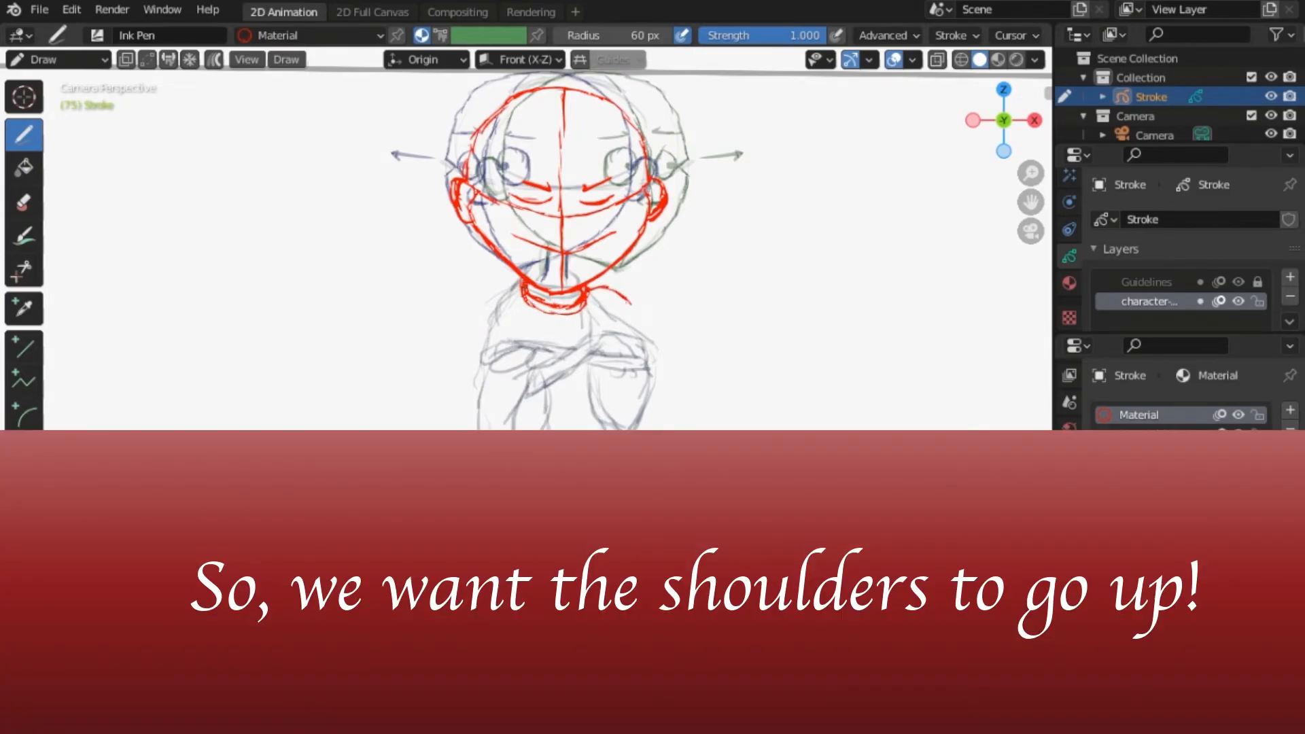
mouse_move(514, 279)
left_mouse_down()
mouse_move(484, 286)
mouse_move(476, 437)
mouse_move(523, 454)
left_mouse_up()
mouse_move(535, 369)
left_mouse_down()
mouse_move(514, 442)
mouse_move(529, 458)
mouse_move(551, 418)
mouse_move(527, 463)
left_mouse_up()
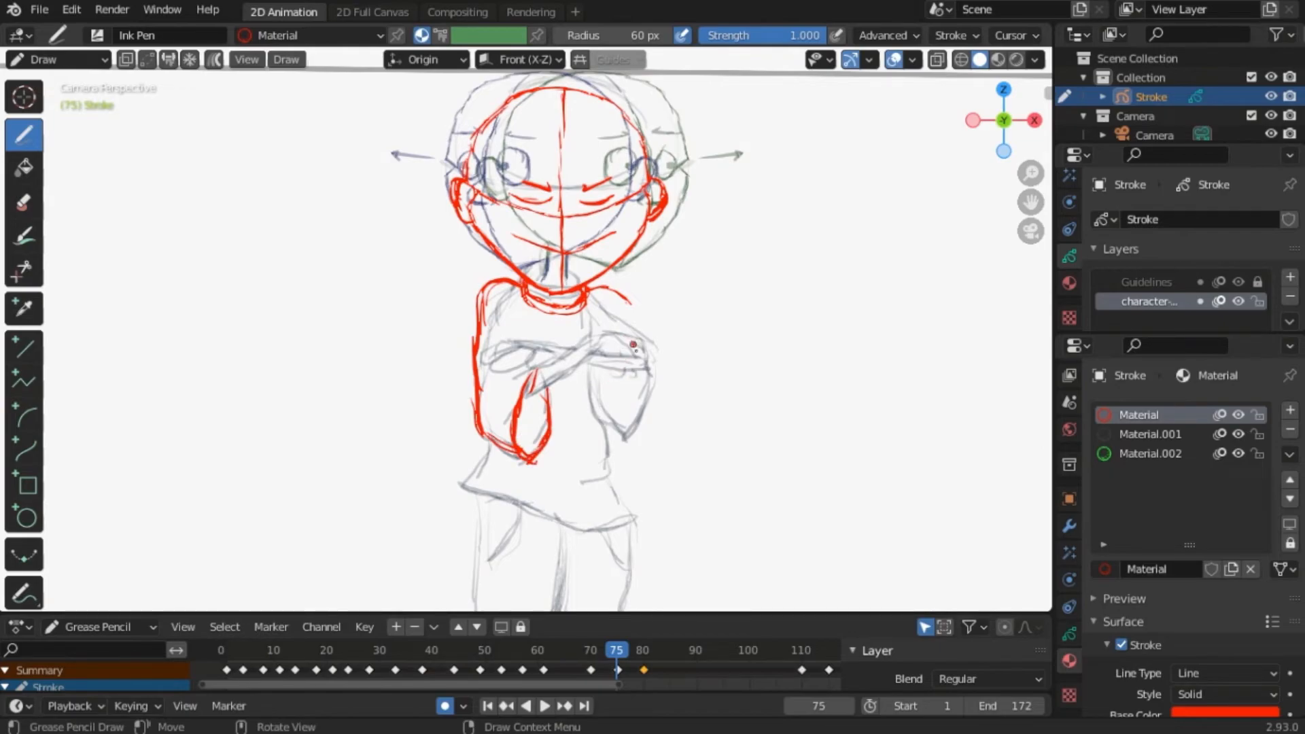
- Draw the other shoulder and arm, the shirt body and hem, and the crossed forearms
mouse_move(621, 297)
left_mouse_down()
mouse_move(640, 341)
mouse_move(591, 408)
mouse_move(627, 510)
left_mouse_up()
mouse_move(491, 440)
left_mouse_down()
mouse_move(468, 504)
mouse_move(554, 520)
mouse_move(639, 501)
left_mouse_up()
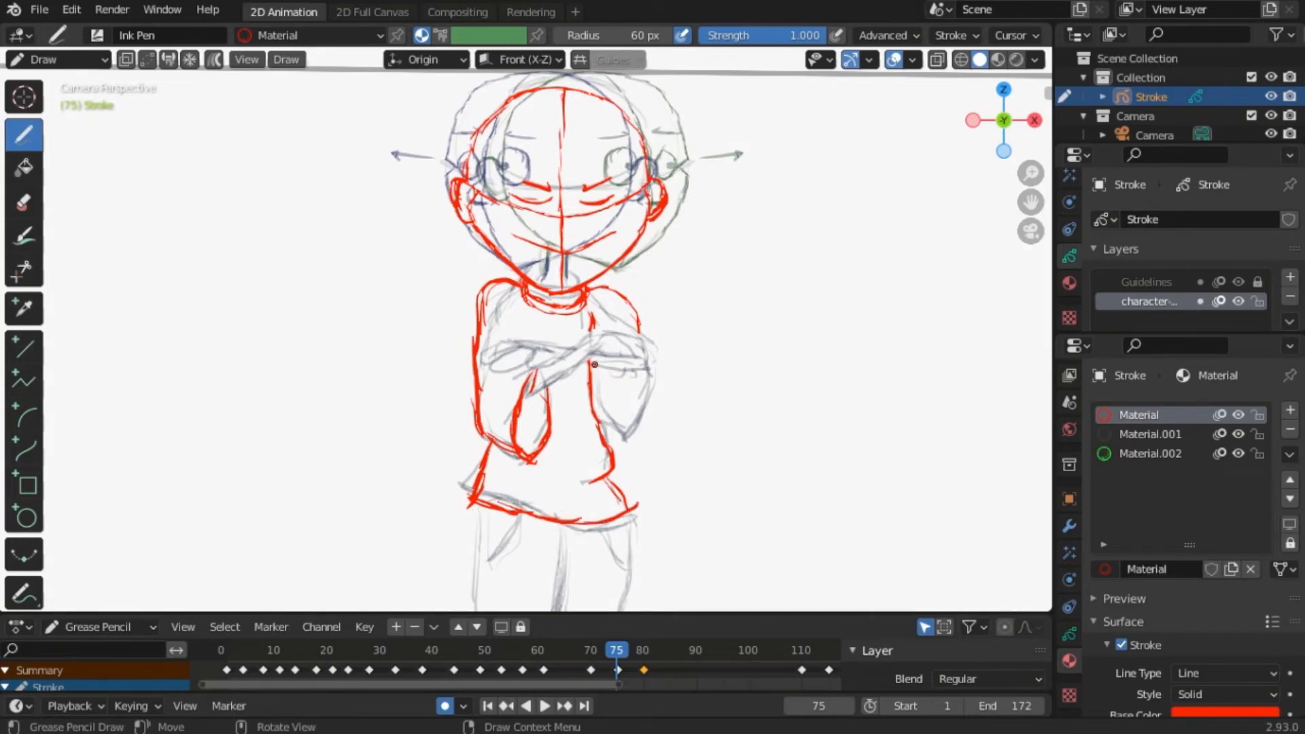
mouse_move(601, 346)
left_mouse_down()
mouse_move(525, 400)
mouse_move(595, 338)
mouse_move(590, 365)
mouse_move(522, 346)
left_mouse_up()
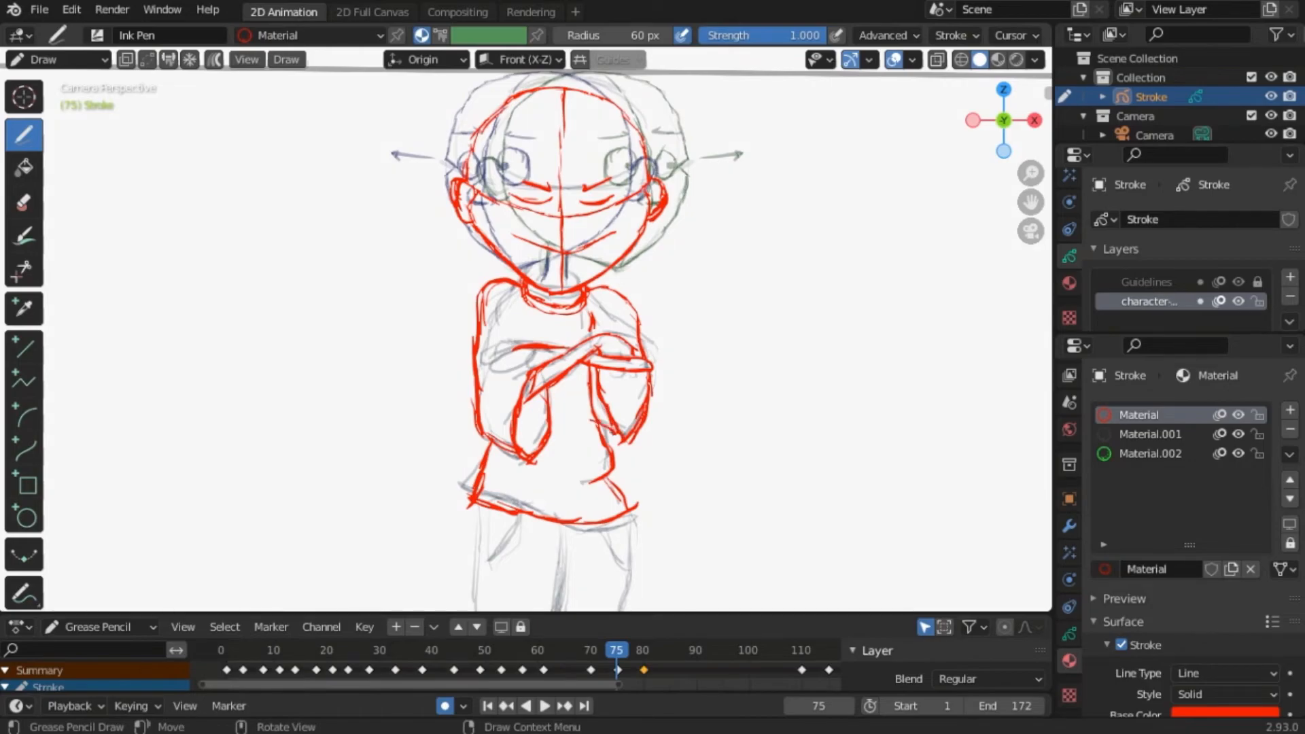
- Trace the shorts, legs and feet below the shirt on frame 75
mouse_move(618, 653)
left_mouse_down()
mouse_move(641, 655)
mouse_move(582, 651)
mouse_move(641, 651)
mouse_move(616, 651)
left_mouse_up()
middle_click_drag(751, 507, 772, 382, "shift")
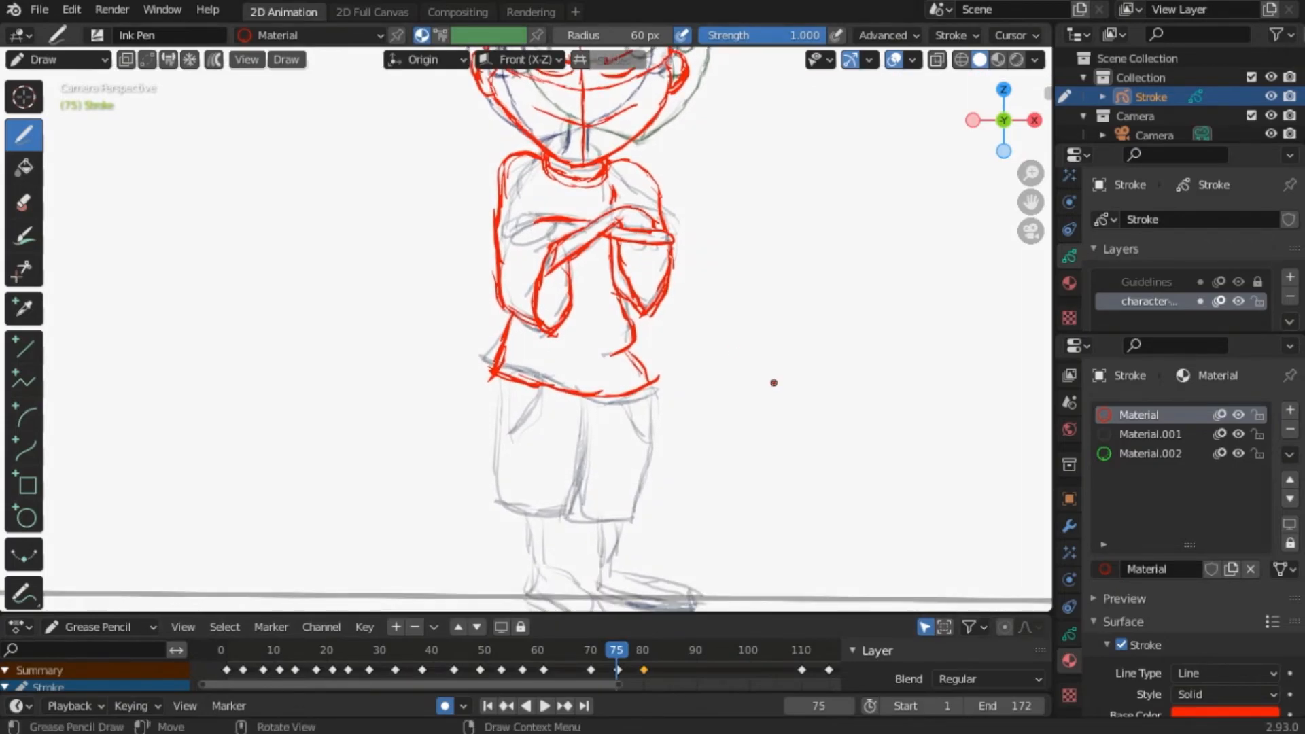
scroll(781, 394, "down", 1)
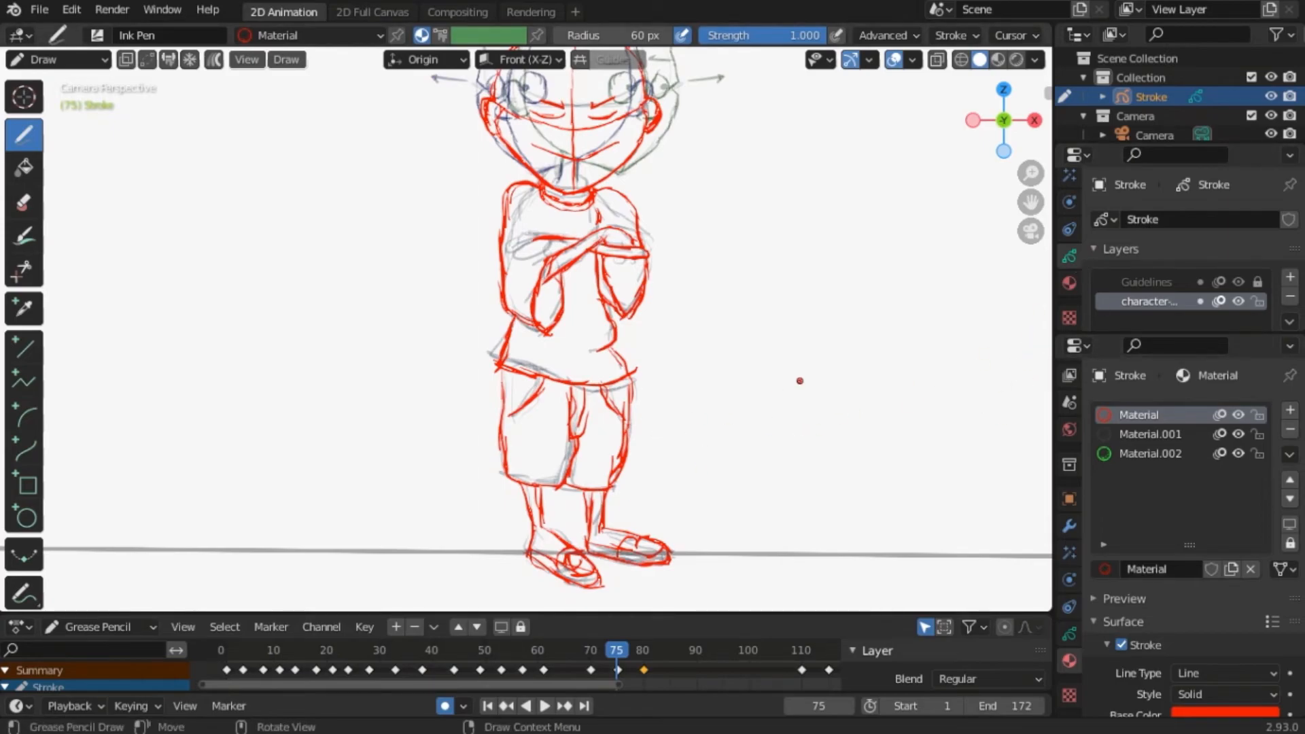
- Draw a wide open mouth below the nose on frame 70, then go to frame 80
scroll(714, 320, "down", 2)
middle_click_drag(711, 329, 699, 396, "shift")
left_click_drag(593, 652, 643, 674)
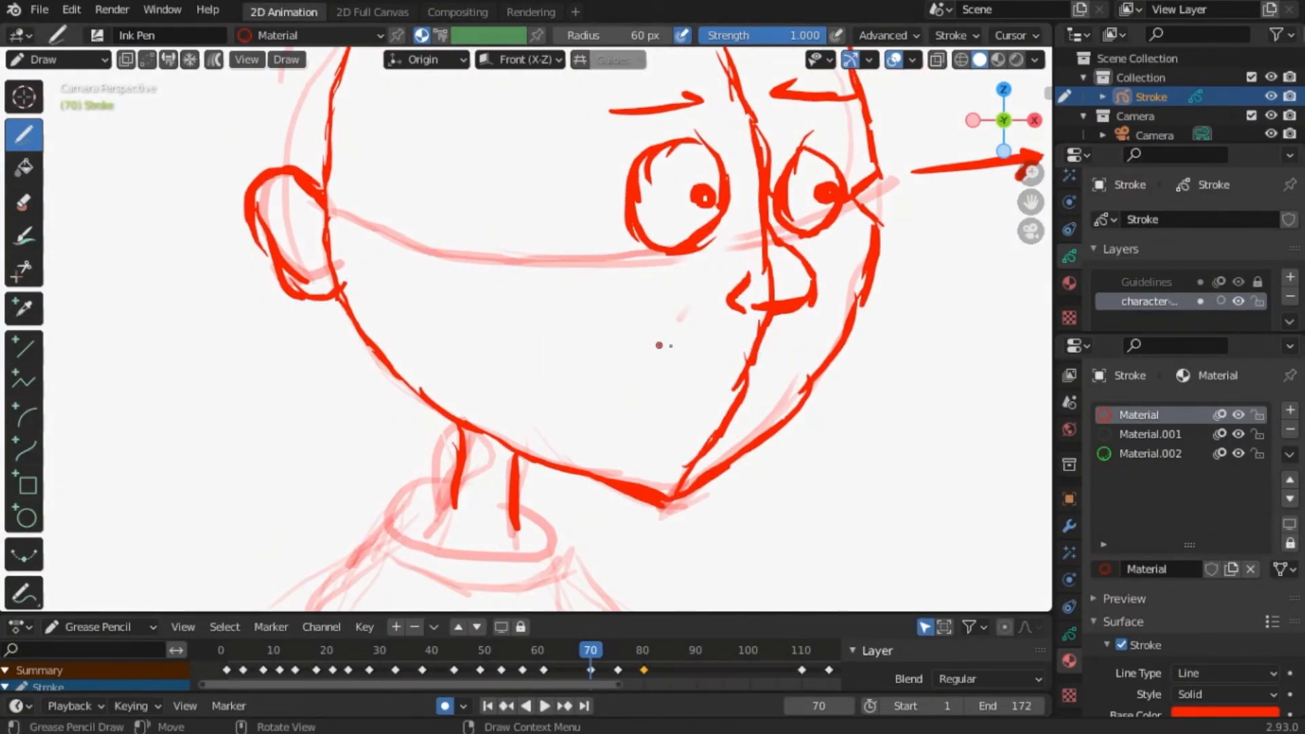
mouse_move(656, 327)
left_mouse_down()
mouse_move(758, 355)
mouse_move(798, 343)
left_mouse_up()
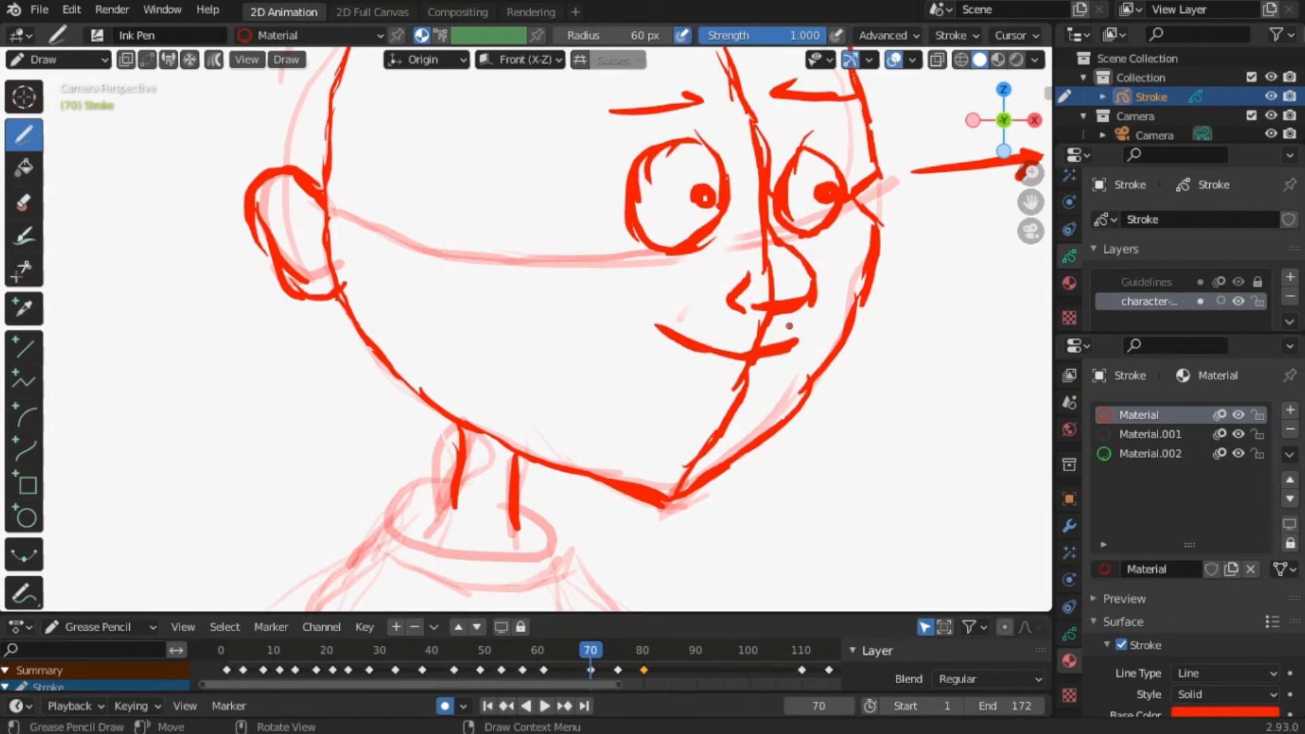
mouse_move(657, 331)
left_mouse_down()
mouse_move(636, 375)
mouse_move(748, 399)
left_mouse_up()
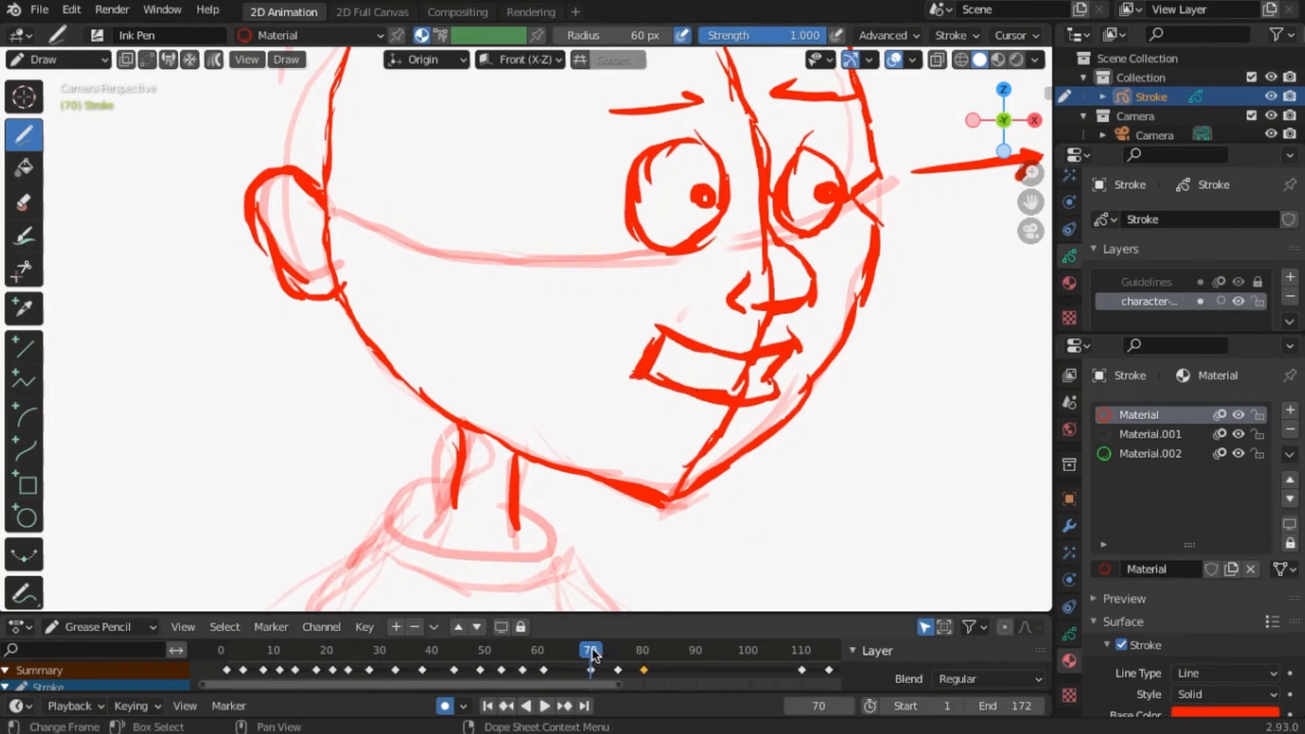
left_click_drag(593, 654, 616, 654)
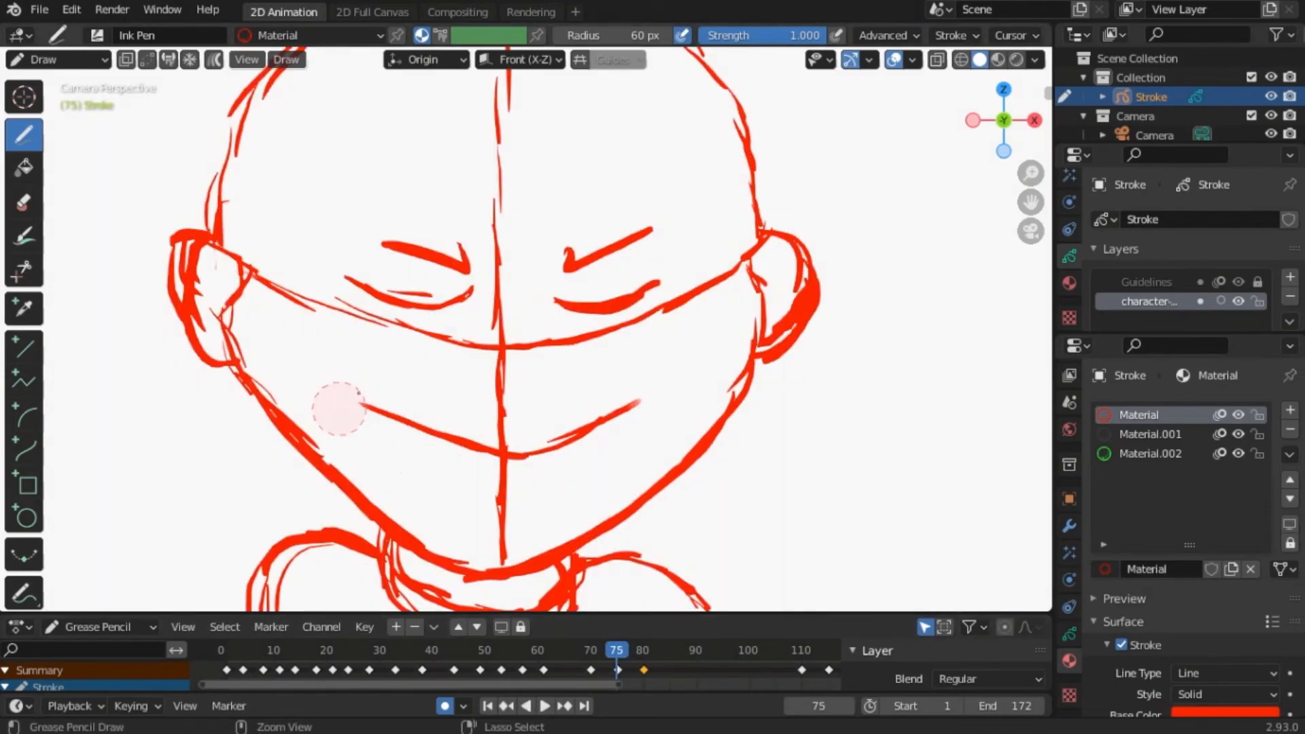
left_click(642, 654)
left_click_drag(266, 351, 282, 345)
mouse_move(265, 352)
left_mouse_down()
mouse_move(307, 391)
mouse_move(317, 371)
left_mouse_up()
left_click_drag(320, 362, 288, 393)
key("ctrl+z")
key("ctrl+z")
key("ctrl+z")
key("ctrl+z")
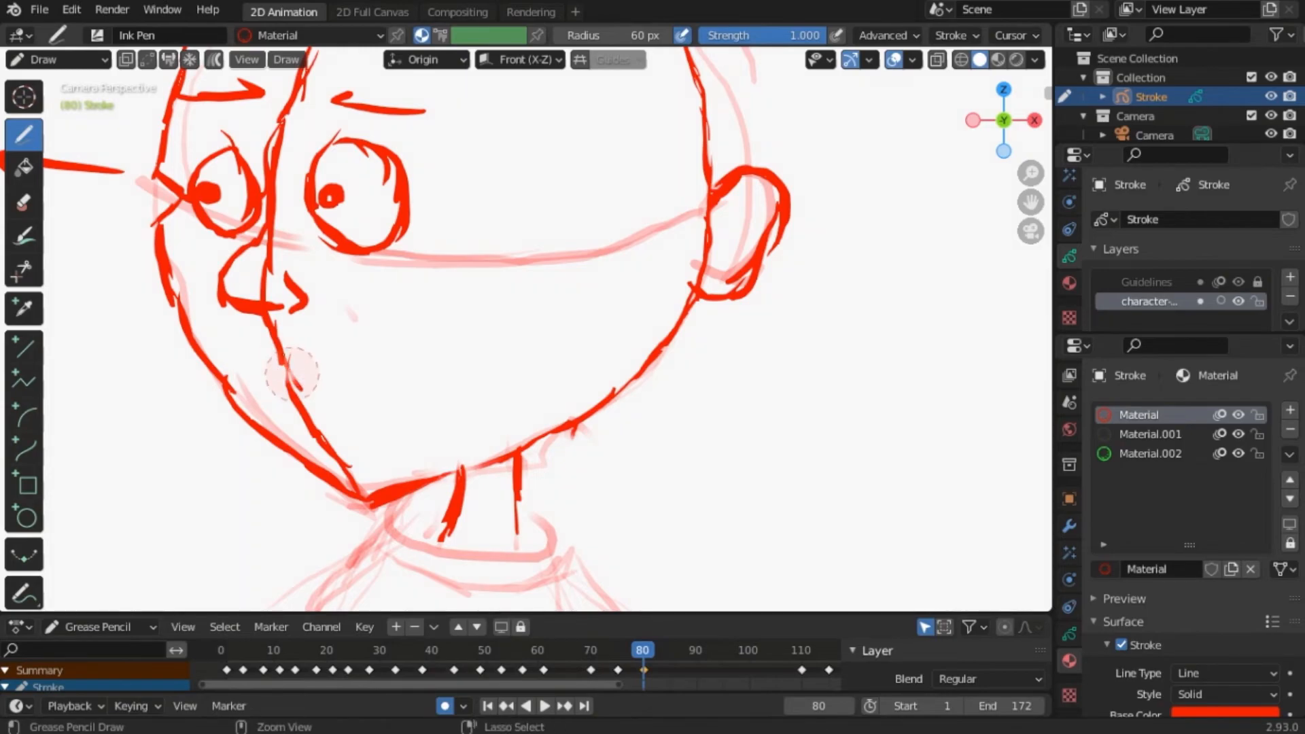
- Erase the face centre line below the nose on frame 80 and draw a small round open mouth there
mouse_move(280, 343)
left_mouse_down()
mouse_move(336, 377)
mouse_move(302, 398)
left_mouse_up()
key("space")
left_click(601, 658)
left_click_drag(601, 658, 643, 658)
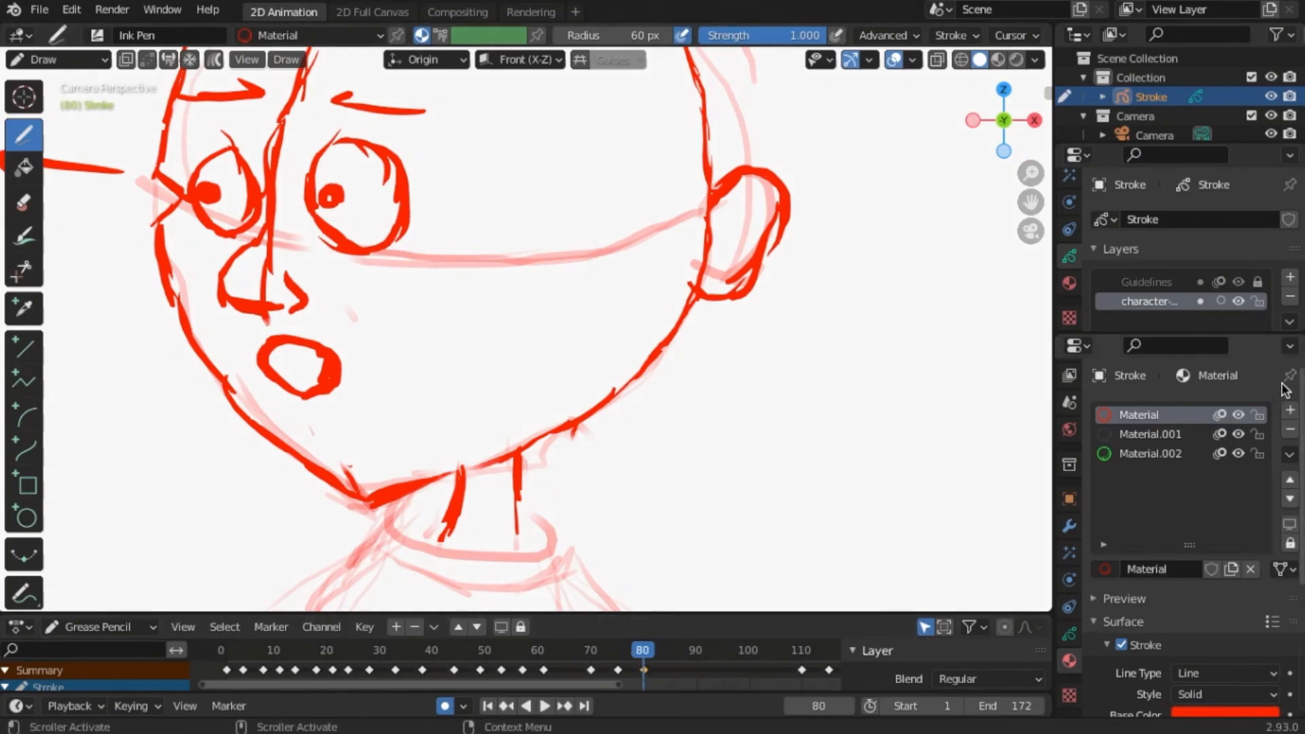
- Draw inner-ear detail lines on the ears at frames 80, 70 and 75
left_click_drag(751, 195, 717, 240)
mouse_move(736, 245)
left_mouse_down()
mouse_move(756, 224)
mouse_move(734, 258)
left_mouse_up()
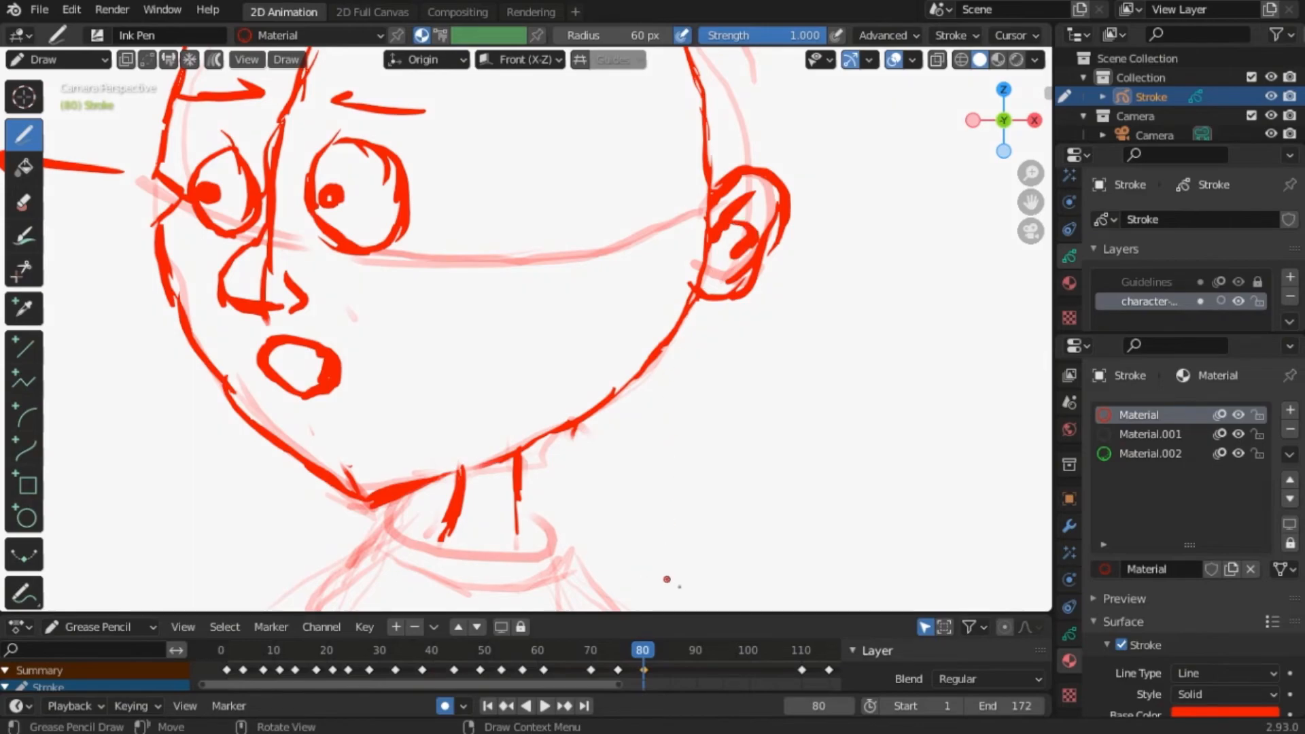
left_click_drag(650, 652, 591, 659)
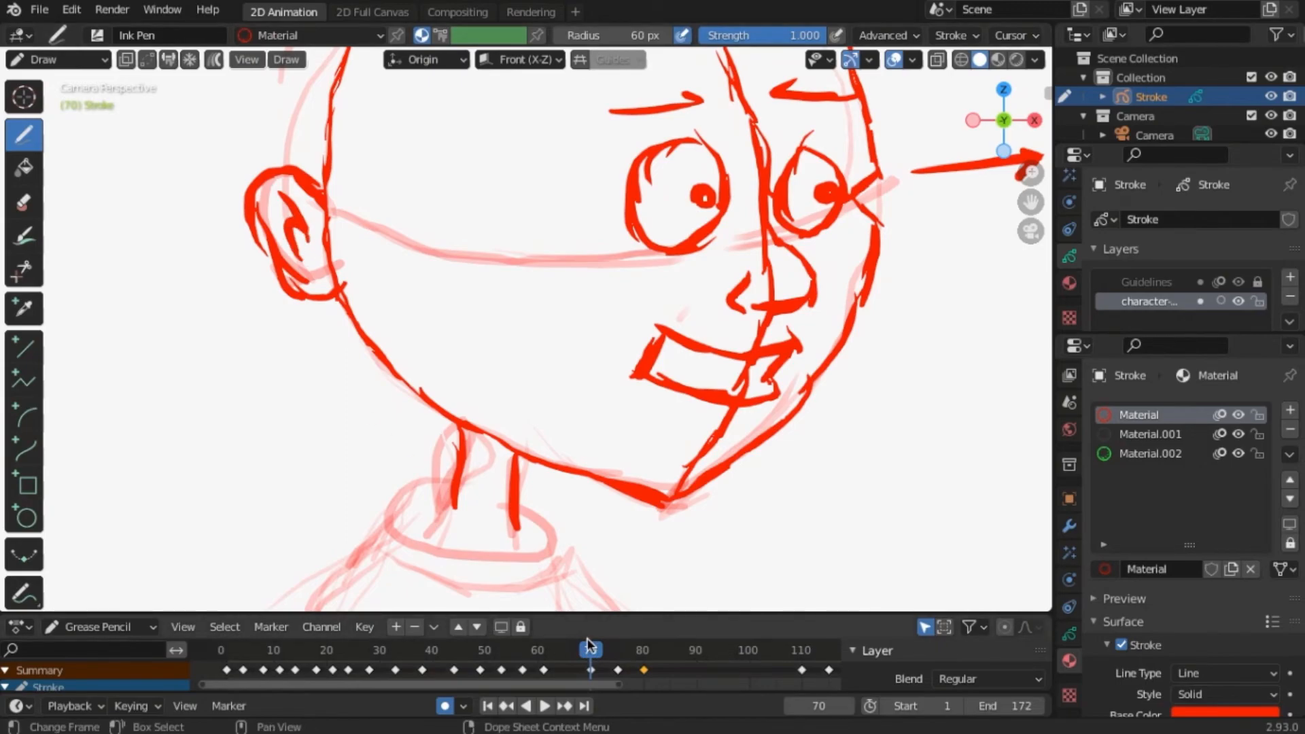
left_click_drag(589, 646, 617, 650)
left_click_drag(770, 253, 789, 303)
left_click_drag(205, 262, 211, 307)
mouse_move(198, 238)
left_mouse_down("ctrl")
mouse_move(175, 267)
mouse_move(193, 297)
mouse_move(216, 291)
mouse_move(203, 307)
left_mouse_up("ctrl")
- Review the head turn between frames 70 and 80, then save the file
mouse_move(563, 650)
left_mouse_down()
mouse_move(661, 650)
mouse_move(598, 663)
mouse_move(643, 678)
left_mouse_up()
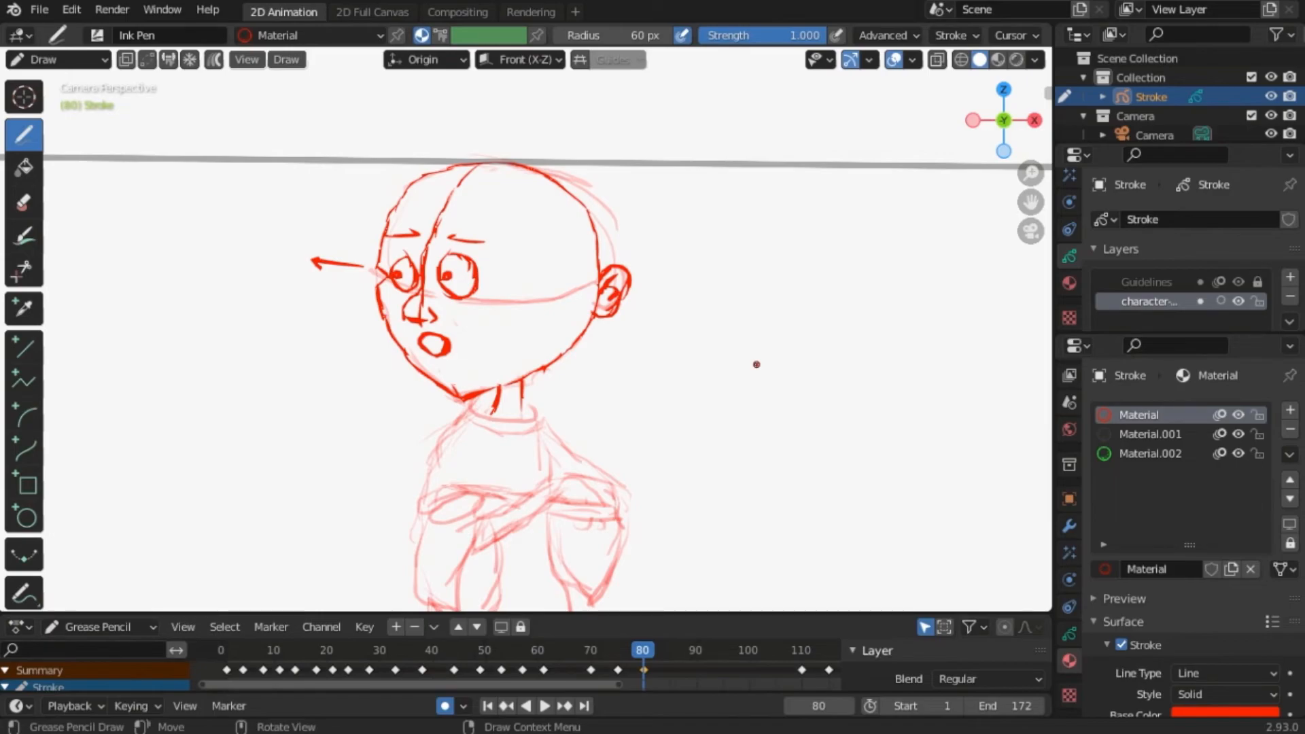
left_click_drag(810, 671, 590, 673)
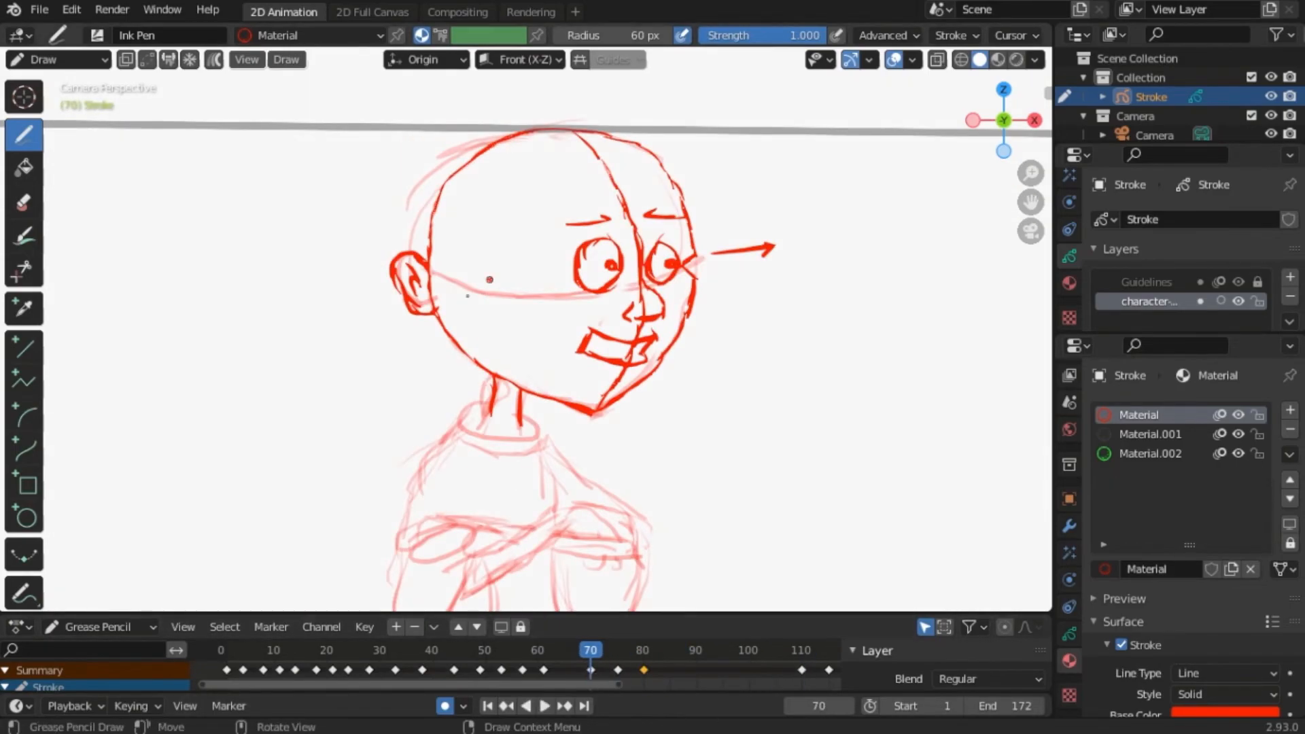
left_click(40, 9)
left_click(65, 135)
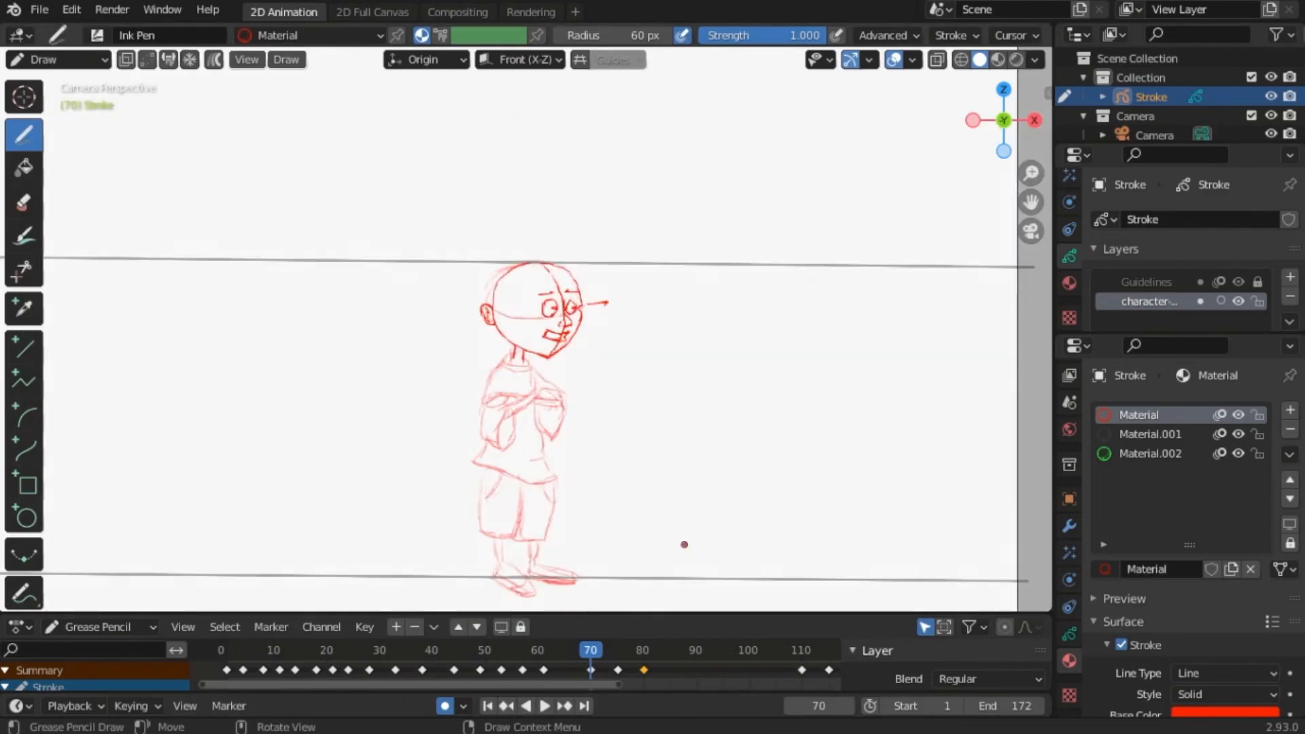
- Play the animation, then scrub through the head turn from frame 70 to the in-between pose at frame 75
left_click(544, 706)
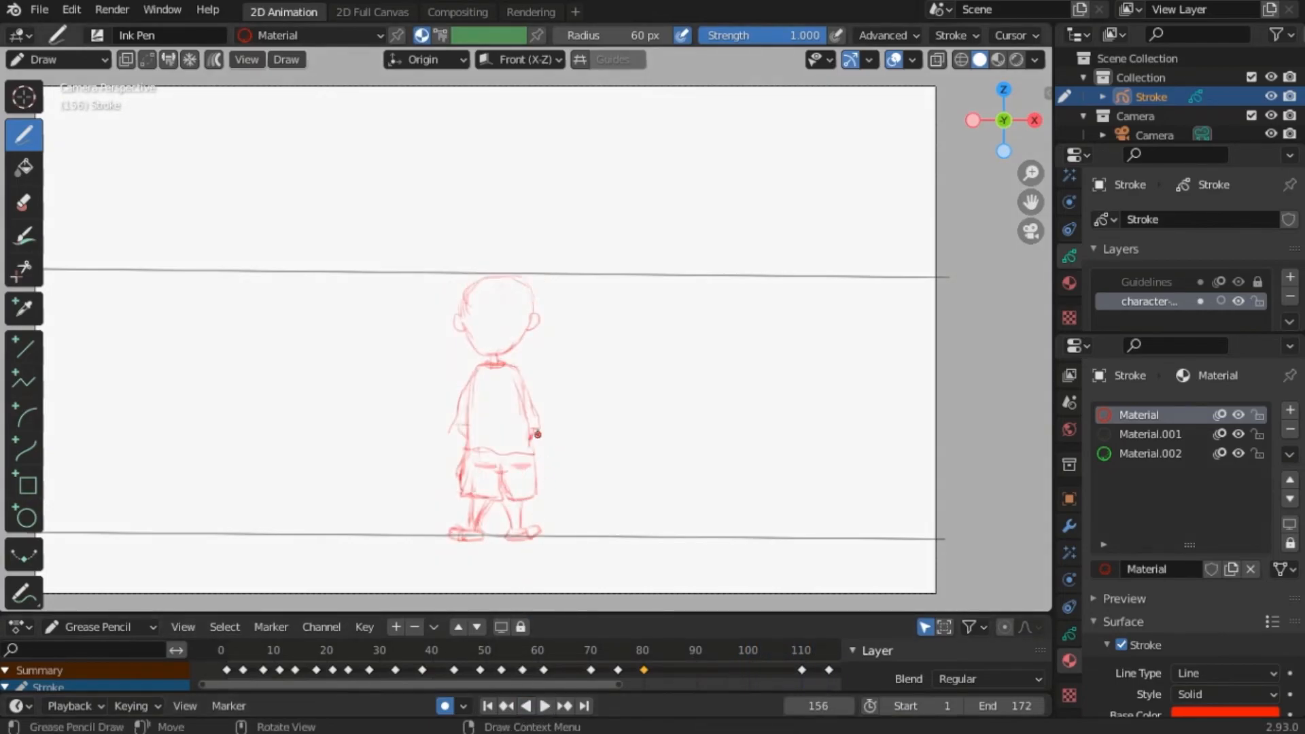
left_click(596, 652)
mouse_move(589, 652)
left_mouse_down()
mouse_move(644, 660)
mouse_move(621, 654)
mouse_move(618, 672)
left_mouse_up()
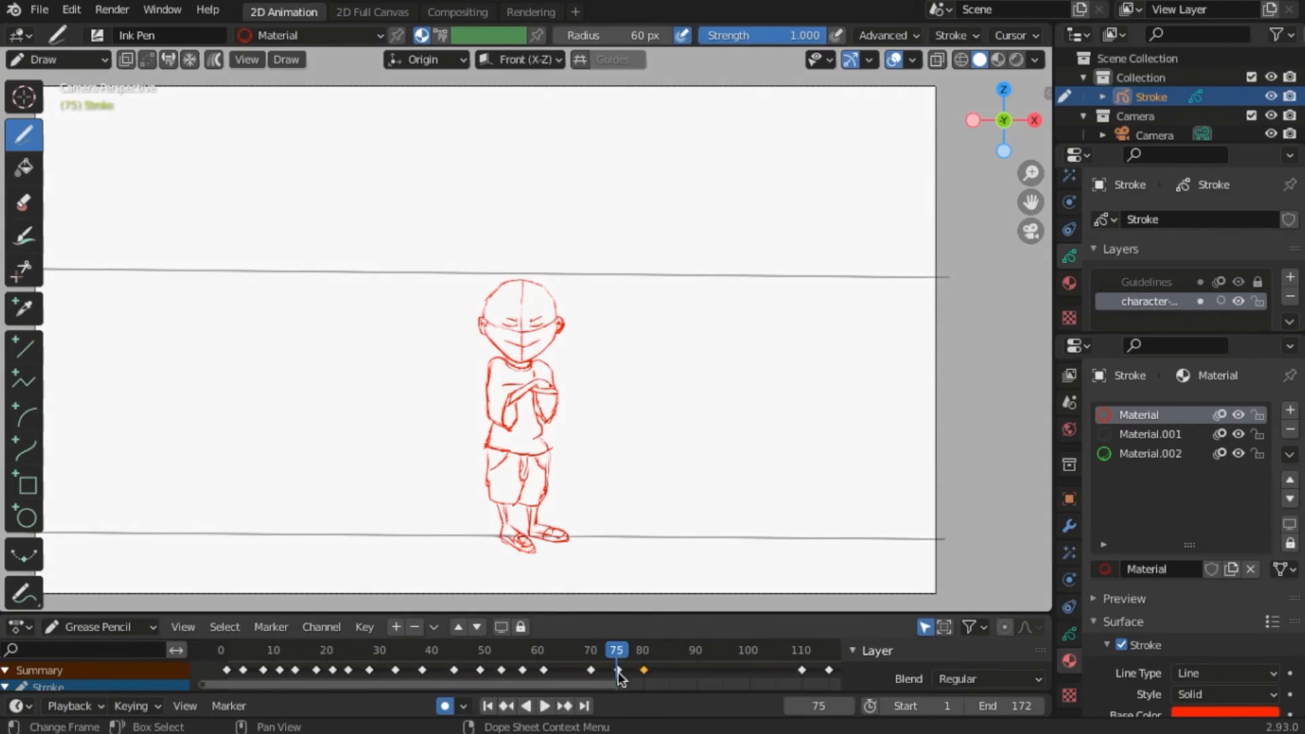
- Duplicate the in-between keyframe from frame 75 to frame 85 and the frame 70 pose to frame 90
left_click(618, 670)
left_click_drag(619, 672, 590, 670)
left_click(590, 670)
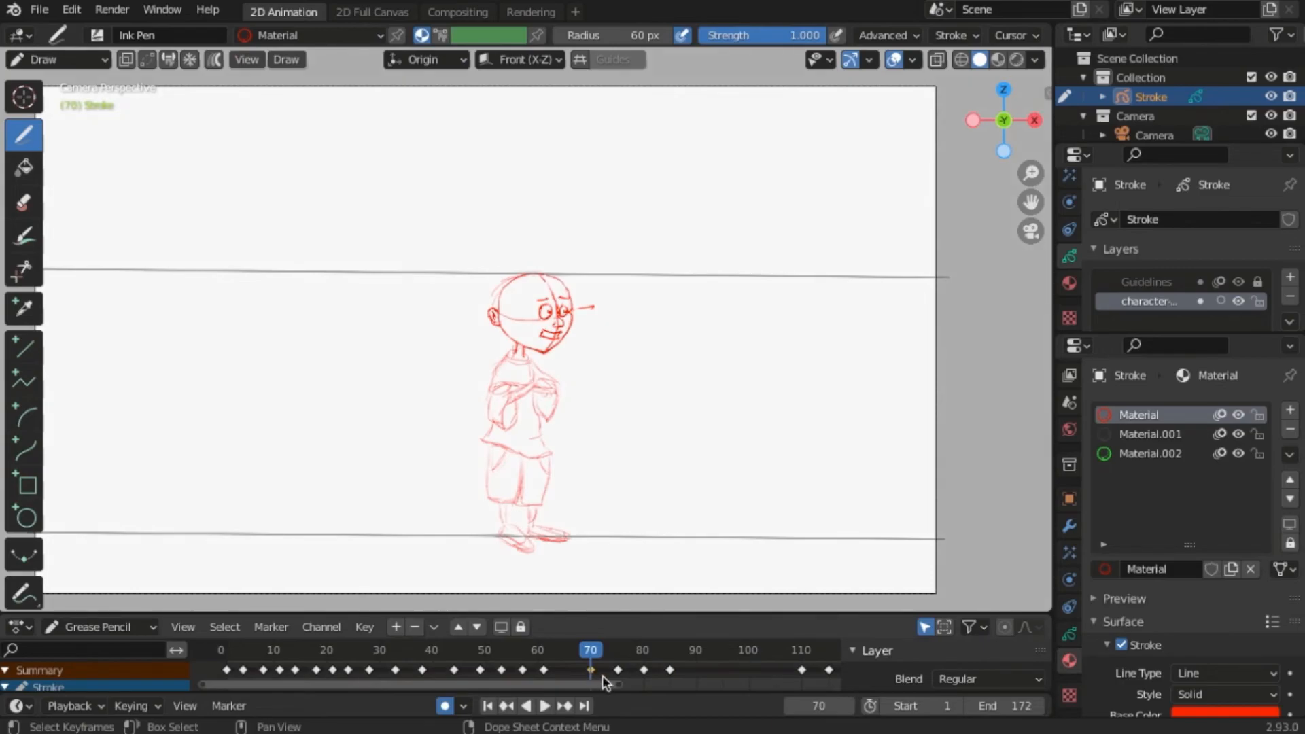
key("shift+d")
left_click(699, 676)
- Move the four keyframes from frame 110 onward about 75 frames later, past the end of the head turn
mouse_move(591, 654)
left_mouse_down()
mouse_move(700, 670)
mouse_move(632, 670)
left_mouse_up()
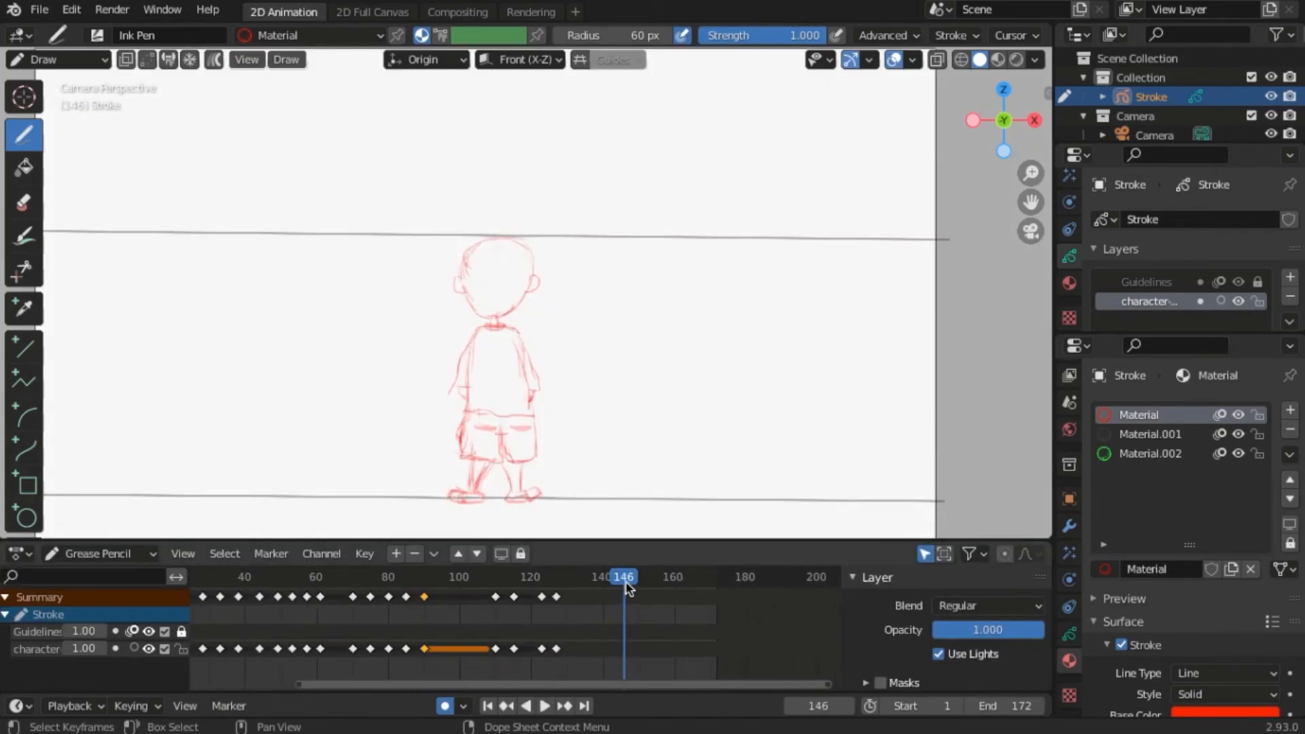
mouse_move(629, 588)
left_mouse_down()
mouse_move(421, 615)
mouse_move(494, 626)
mouse_move(497, 601)
left_mouse_up()
left_click(565, 598, "shift")
key("g")
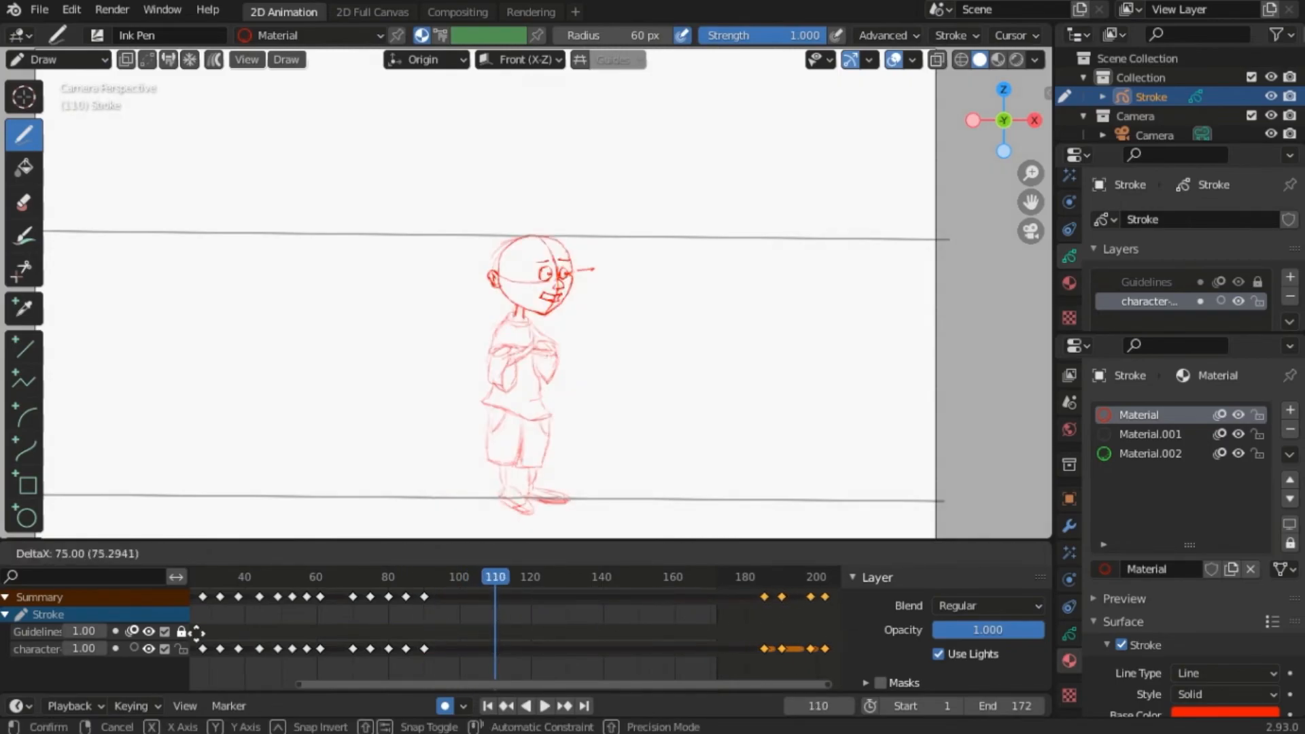
left_click(195, 633)
- Move the duplicated keyframes at frames 85 and 90 to frames 160 and 165
left_click(424, 597)
left_click(405, 598, "shift")
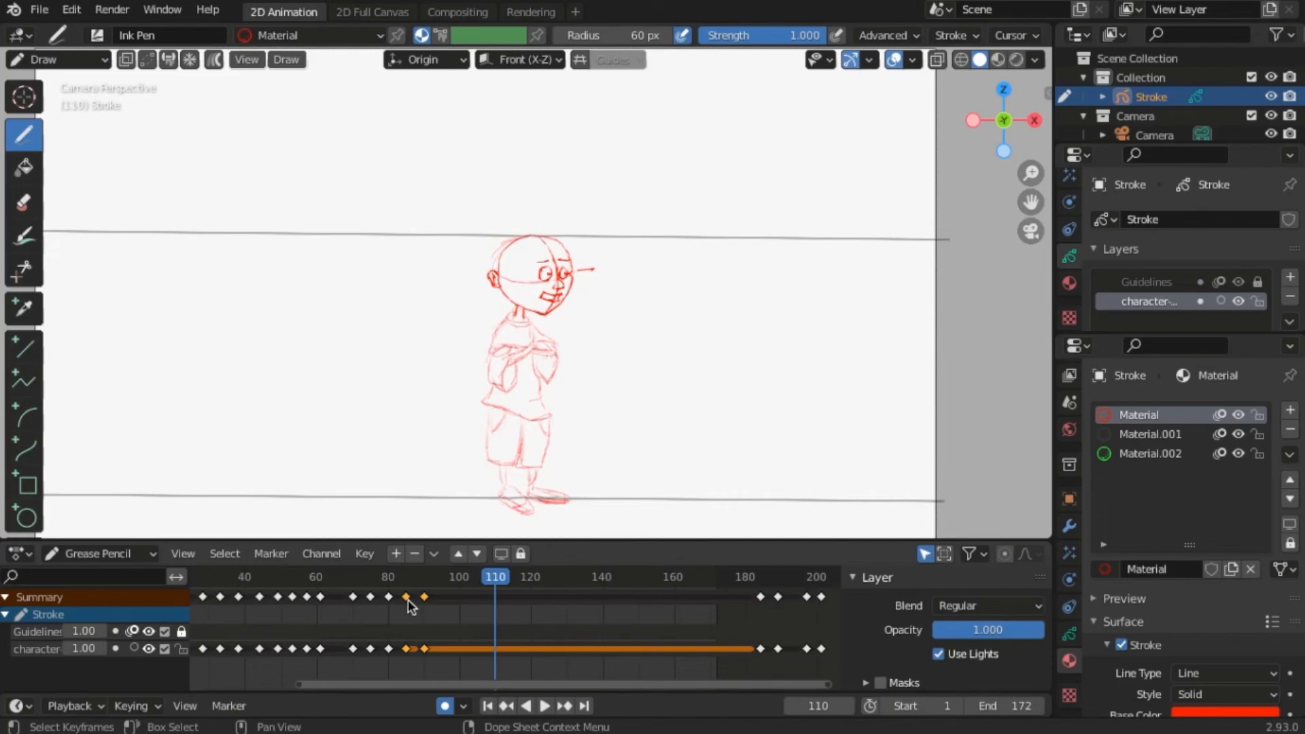
left_click_drag(407, 601, 659, 641)
mouse_move(491, 582)
left_mouse_down()
mouse_move(337, 596)
mouse_move(695, 653)
mouse_move(350, 642)
left_mouse_up()
- Play the animation from frame 70 to check how long the turned head is held before turning back
scroll(343, 640, "up", 4)
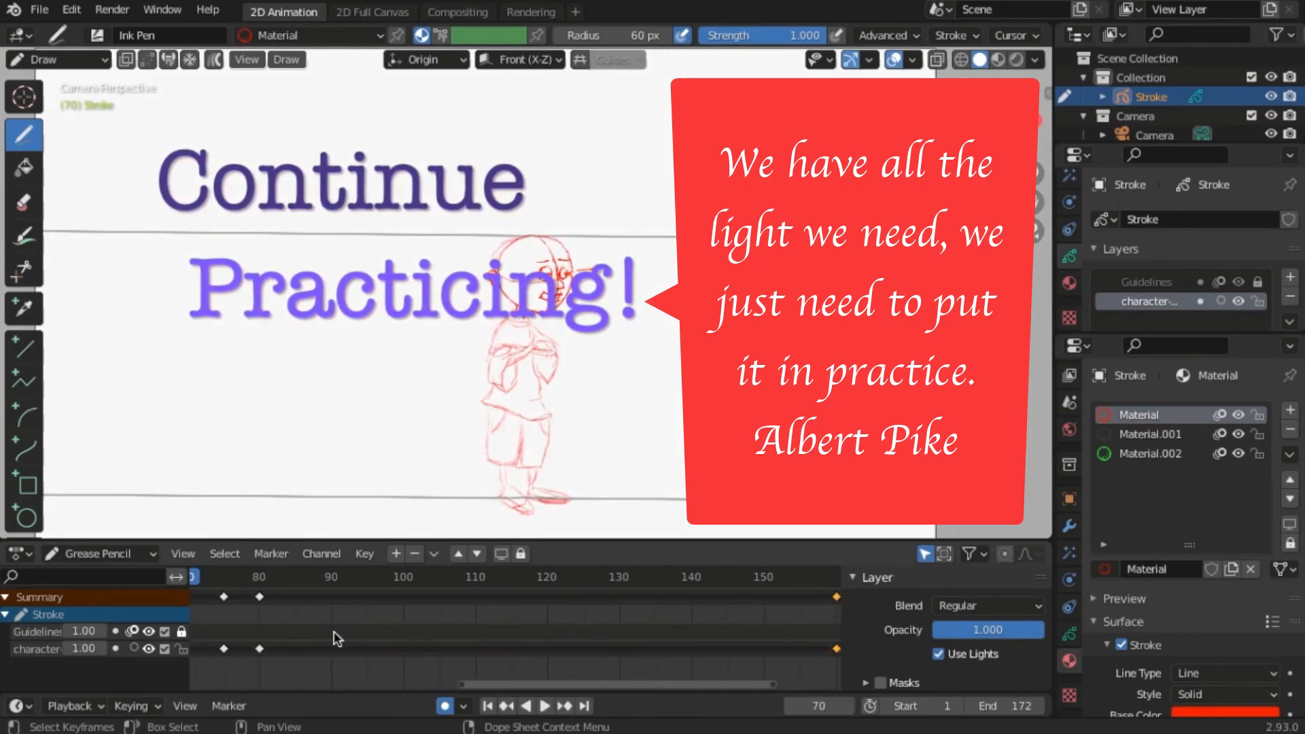
scroll(418, 645, "up", 3)
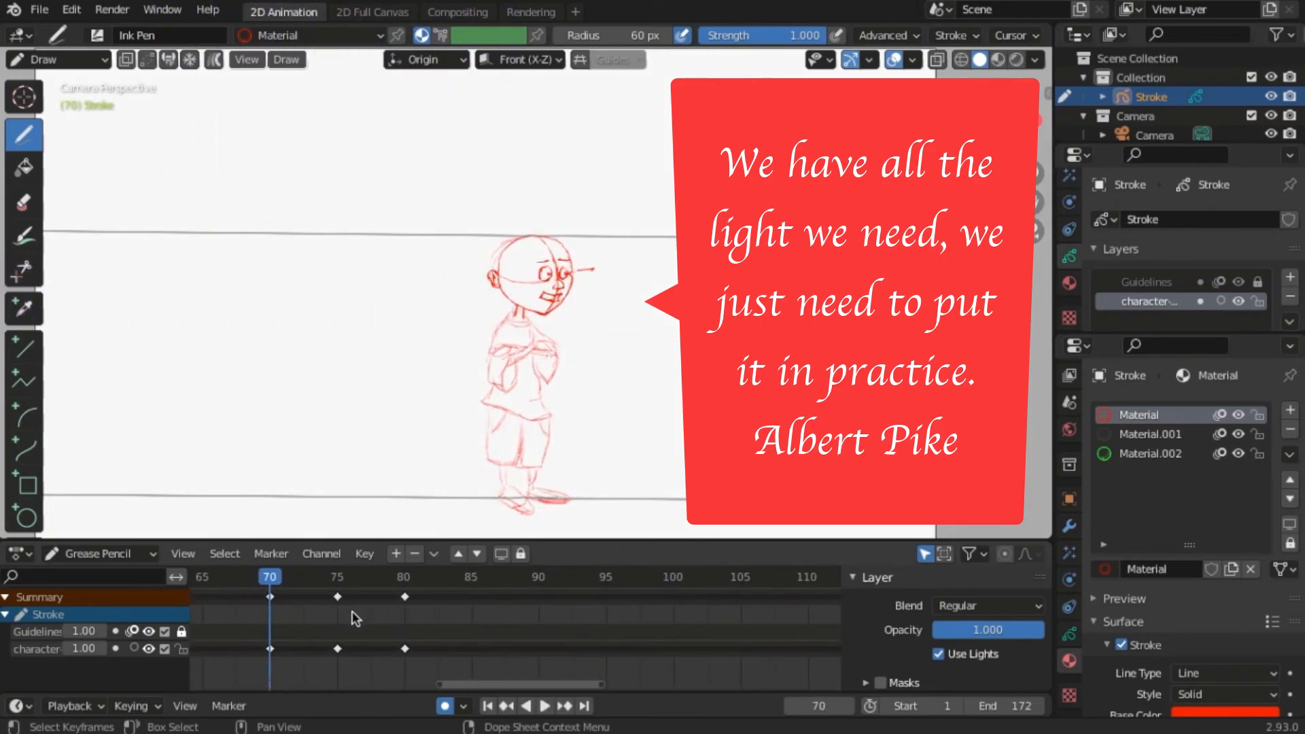
scroll(549, 639, "down", 8)
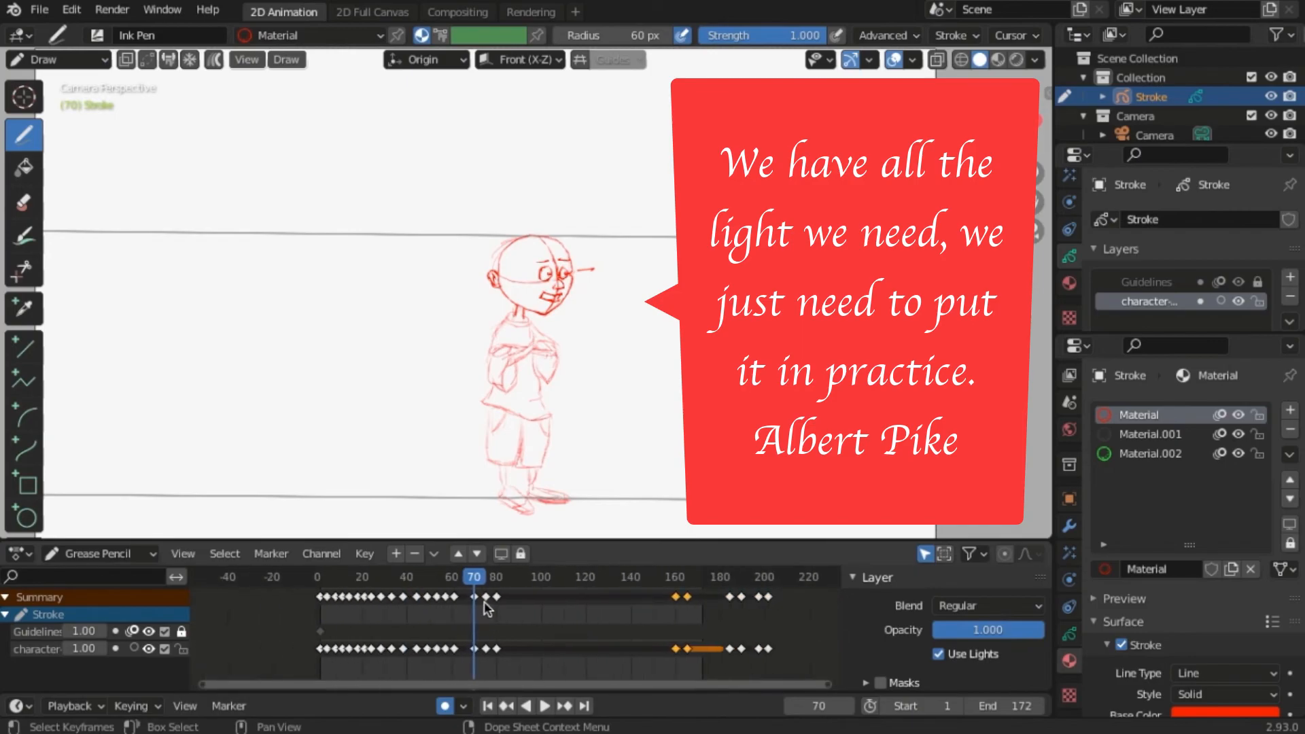
left_click(544, 705)
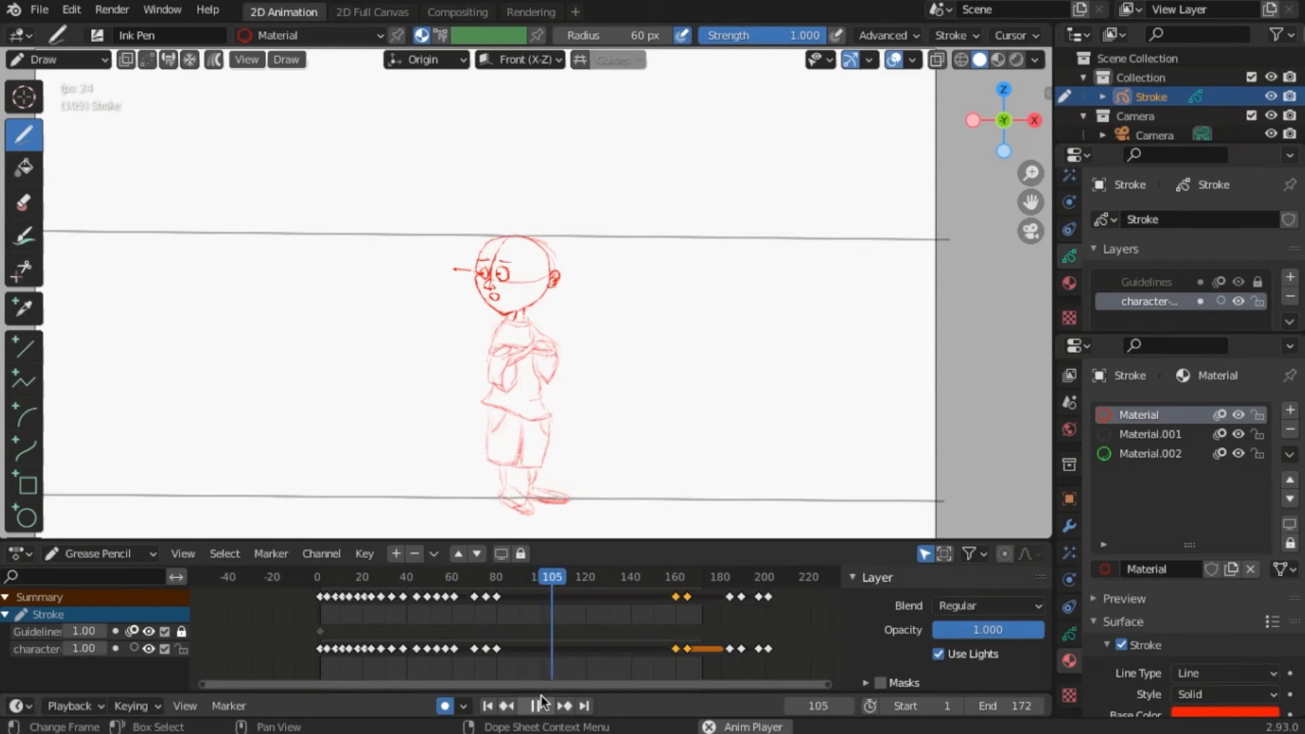
left_click(540, 696)
- Move the two selected return-turn keyframes to frames 110 and 115, and replay the animation
key("g")
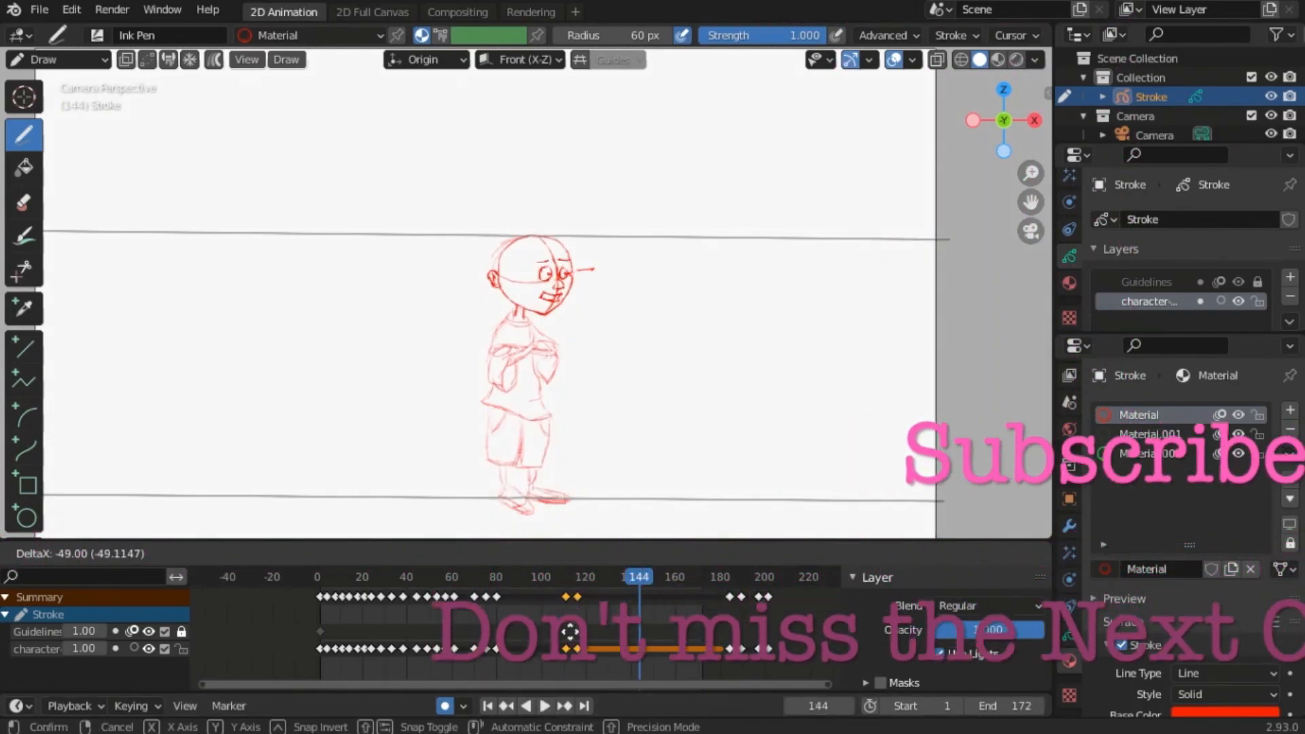
left_click(571, 636)
left_click(544, 706)
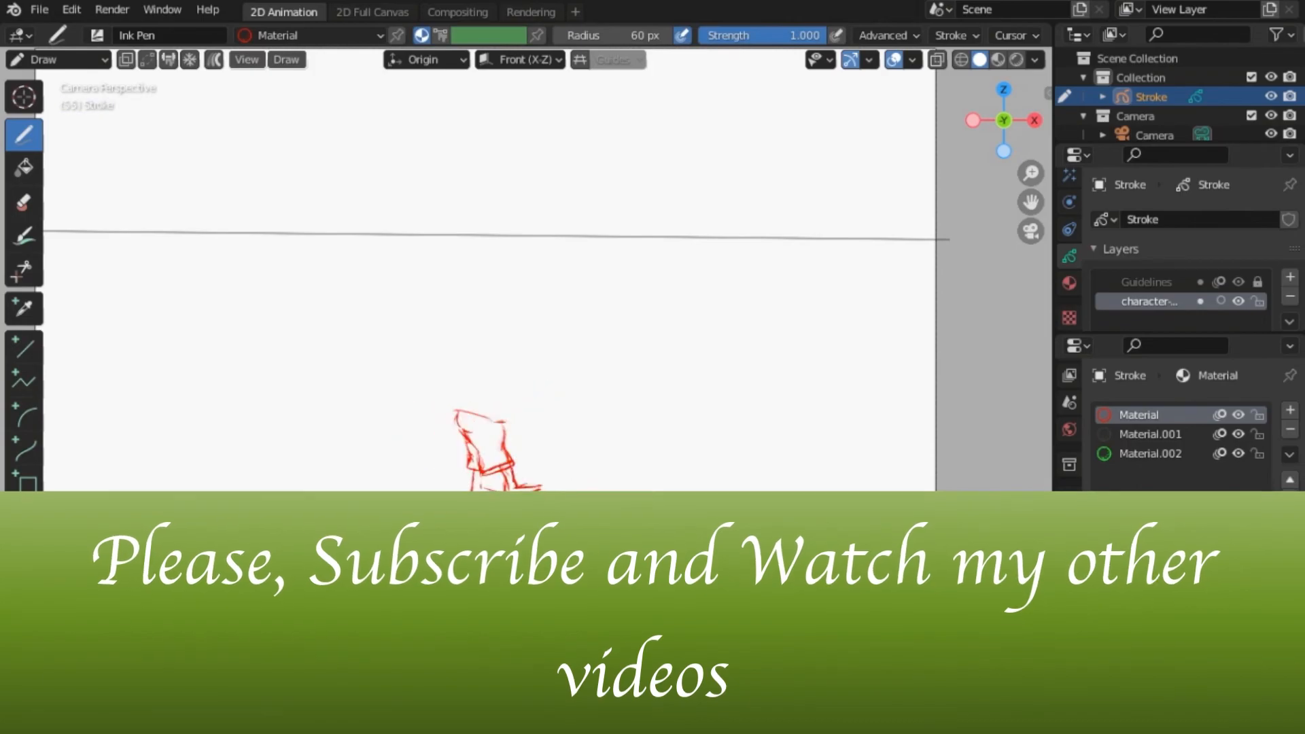
- Go to frame 70 and select the head-turn keyframes at frames 70, 75 and 80
left_click_drag(363, 592, 426, 599)
left_click(426, 599)
left_click(473, 597, "shift")
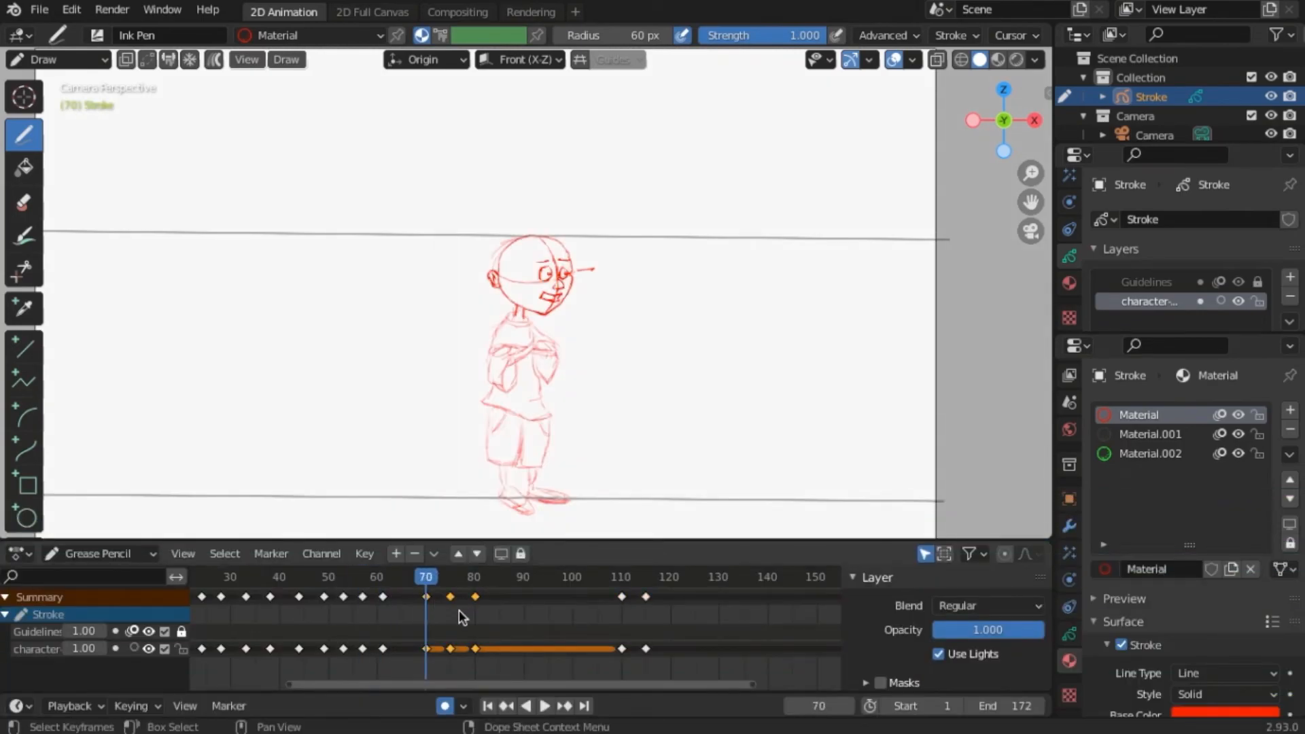